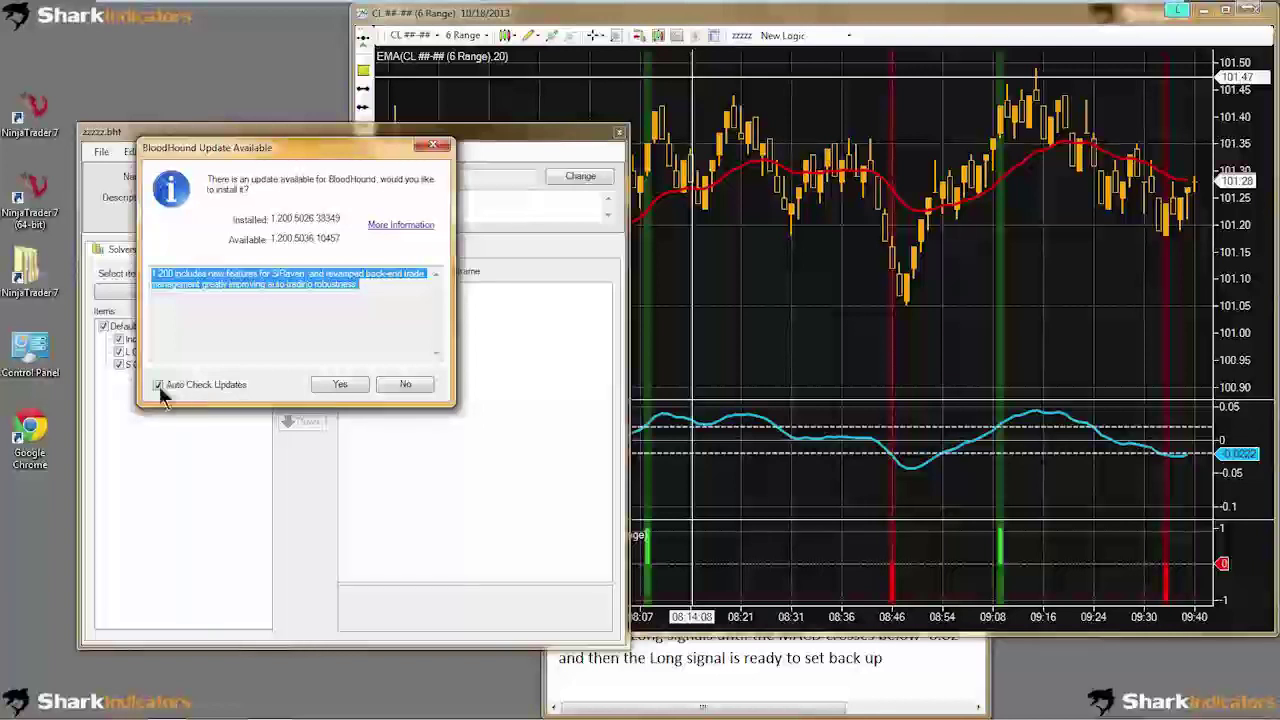
Step: Accept the BloodHound update to download its installer, and close the zzzzz.bht template window
{"action": "left_click", "coordinate": [337, 389]}
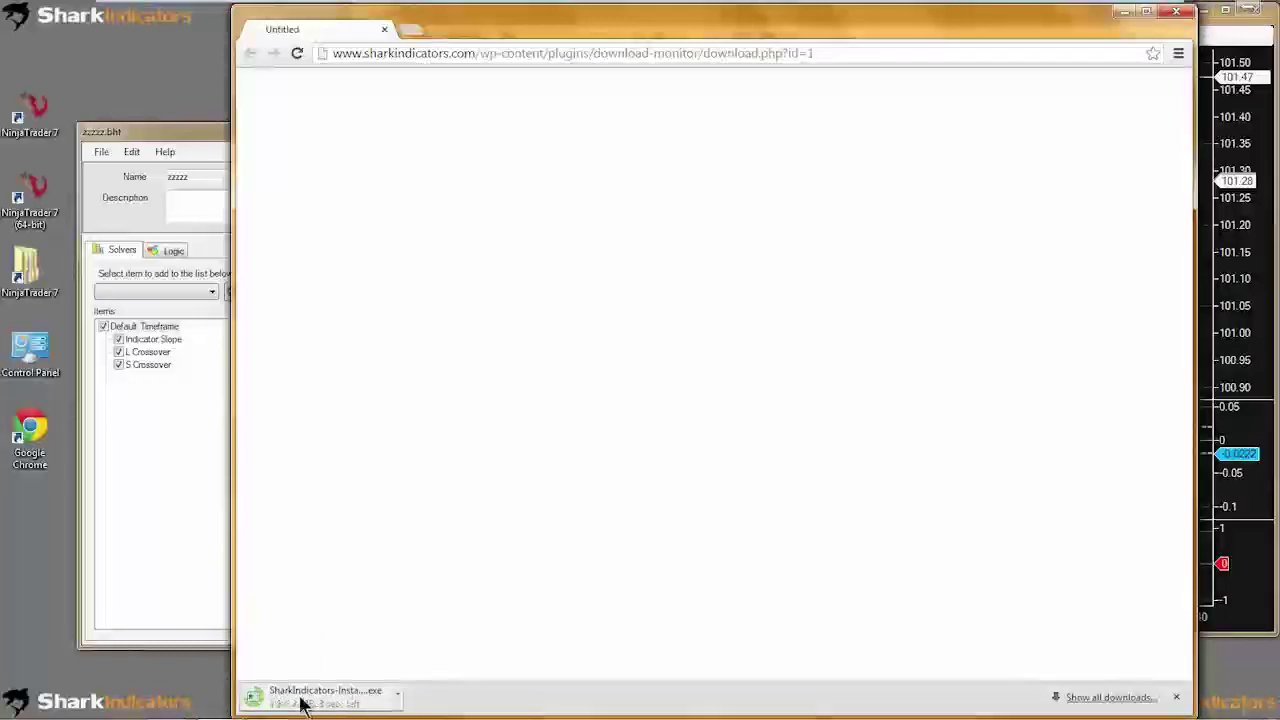
{"action": "left_click", "coordinate": [155, 518]}
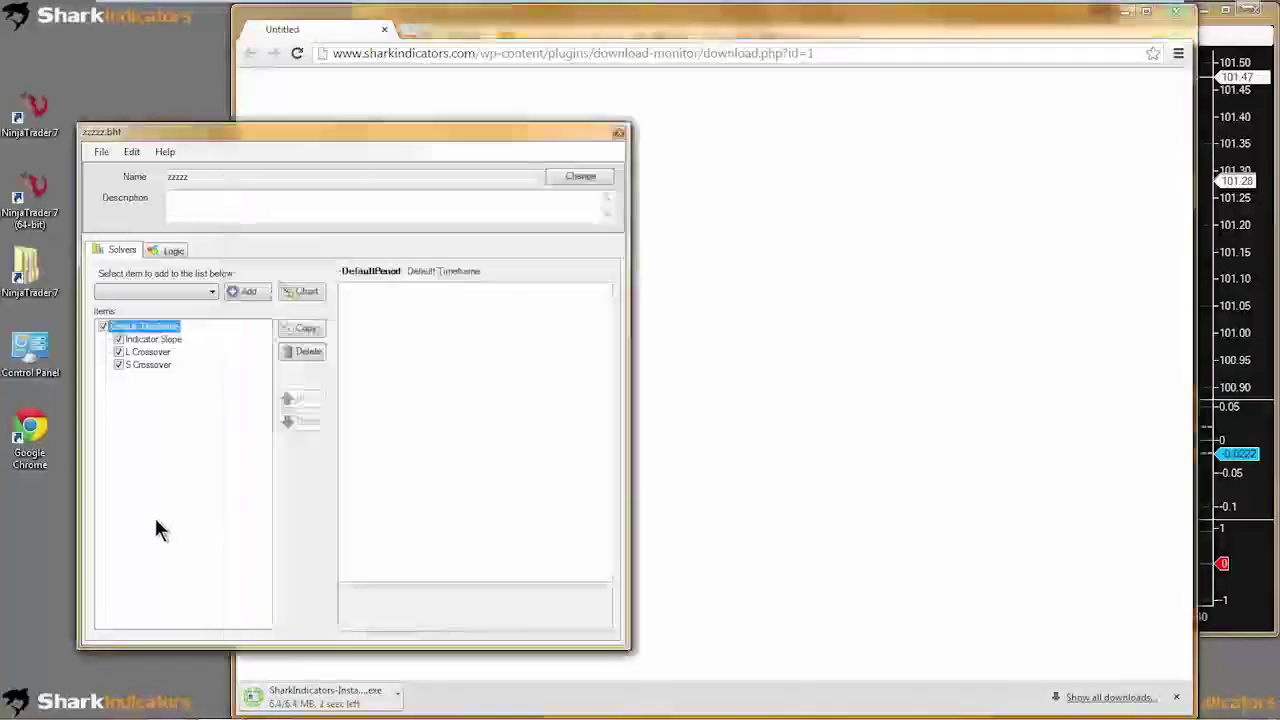
{"action": "left_click", "coordinate": [619, 132]}
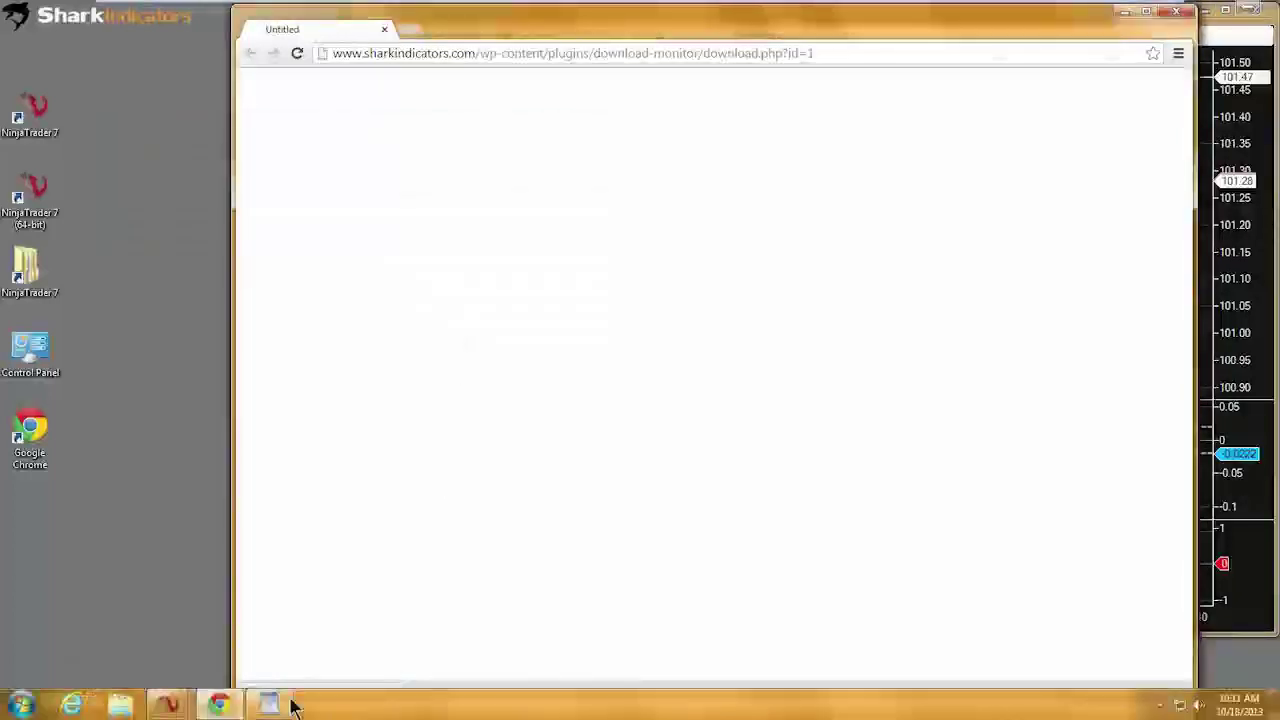
Step: Close NinjaTrader through its Control Center, saving all workspaces
{"action": "mouse_move", "coordinate": [170, 708]}
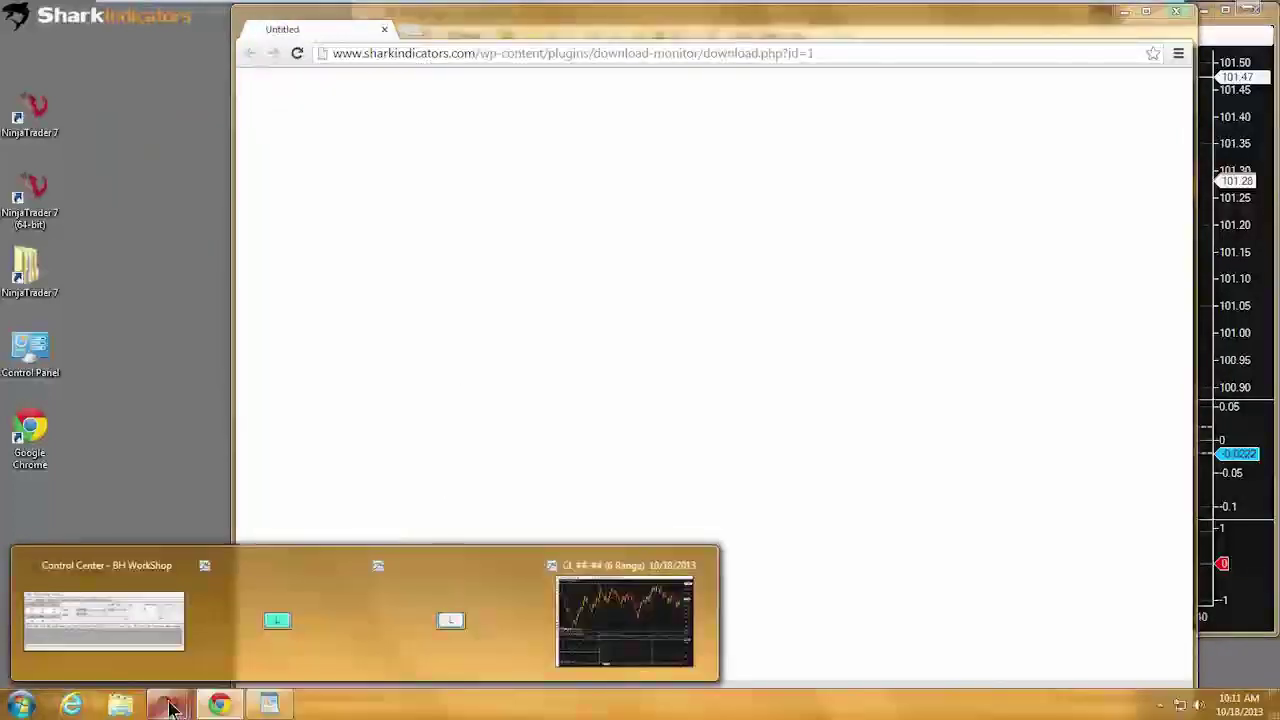
{"action": "mouse_move", "coordinate": [130, 612]}
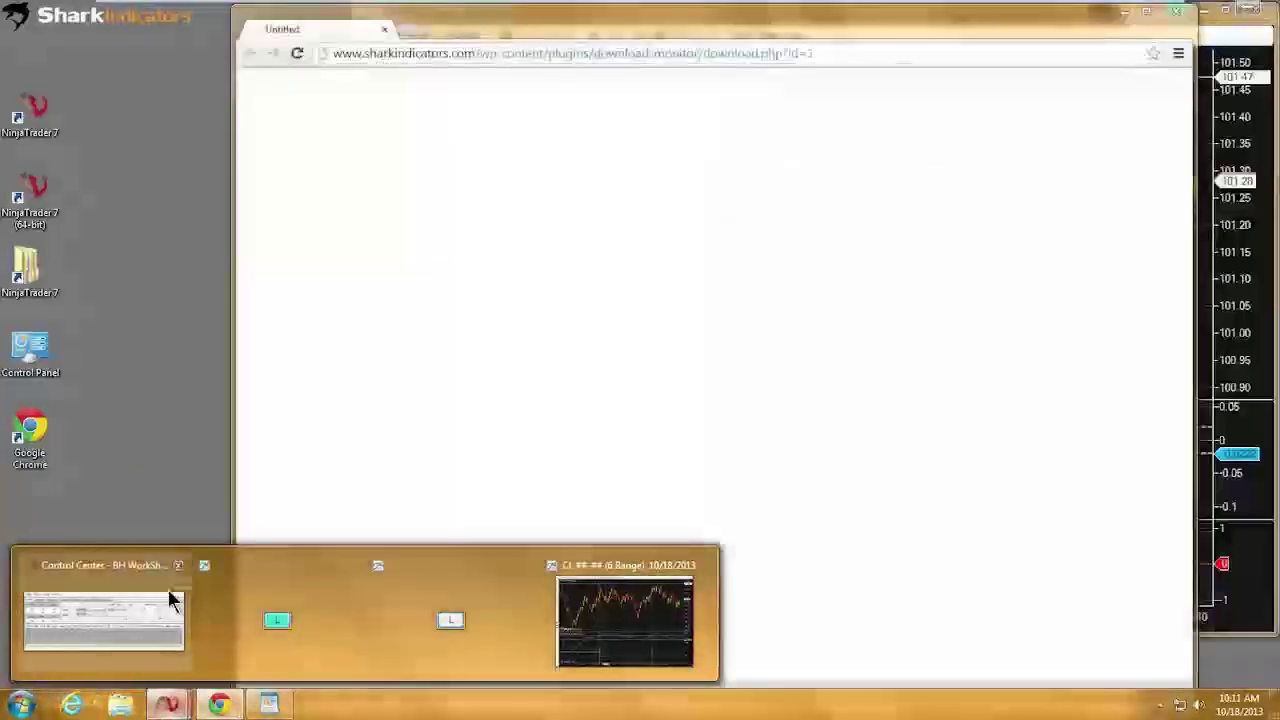
{"action": "left_click", "coordinate": [168, 603]}
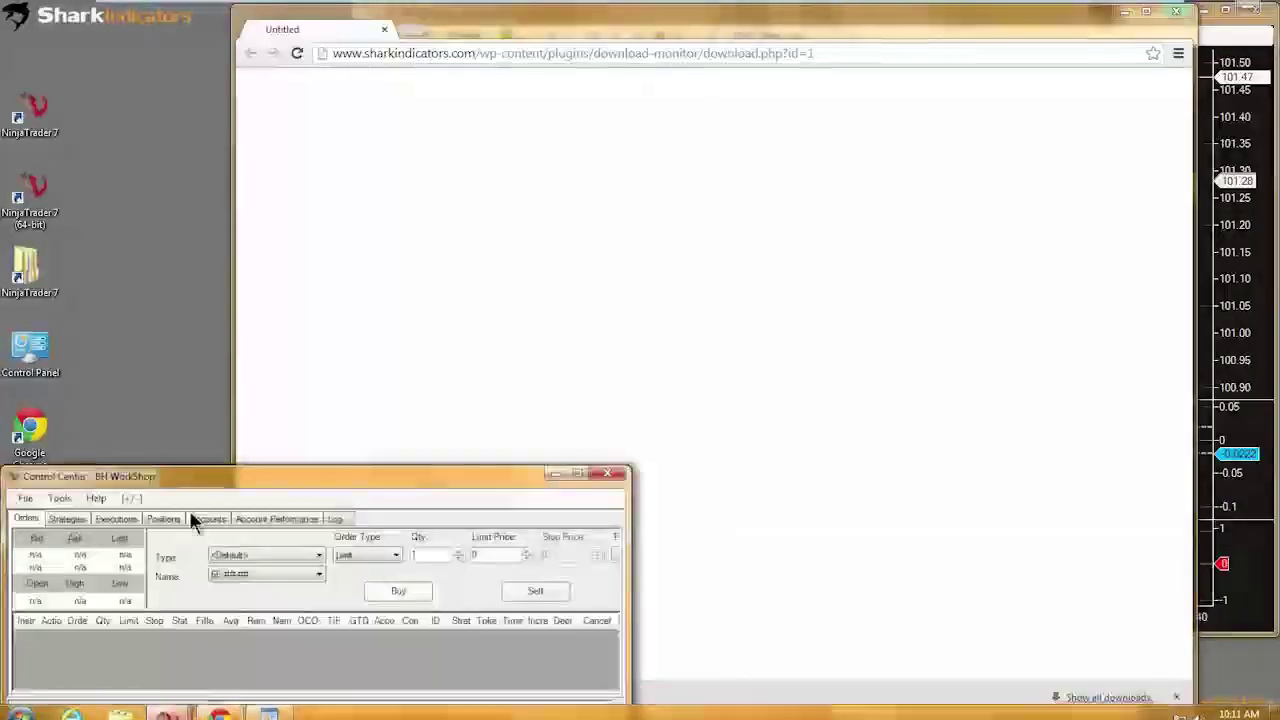
{"action": "left_click", "coordinate": [607, 474]}
{"action": "left_click", "coordinate": [253, 617]}
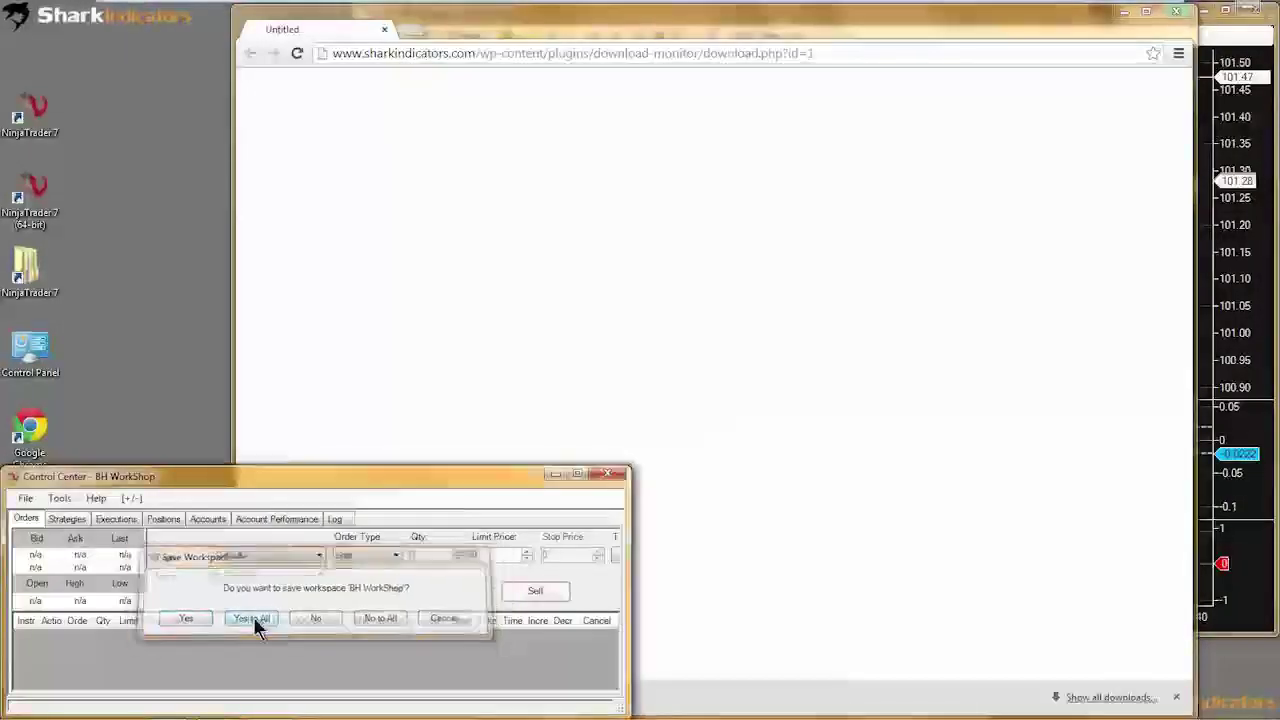
Step: Open Programs and Features in the Windows Control Panel
{"action": "double_click", "coordinate": [39, 345]}
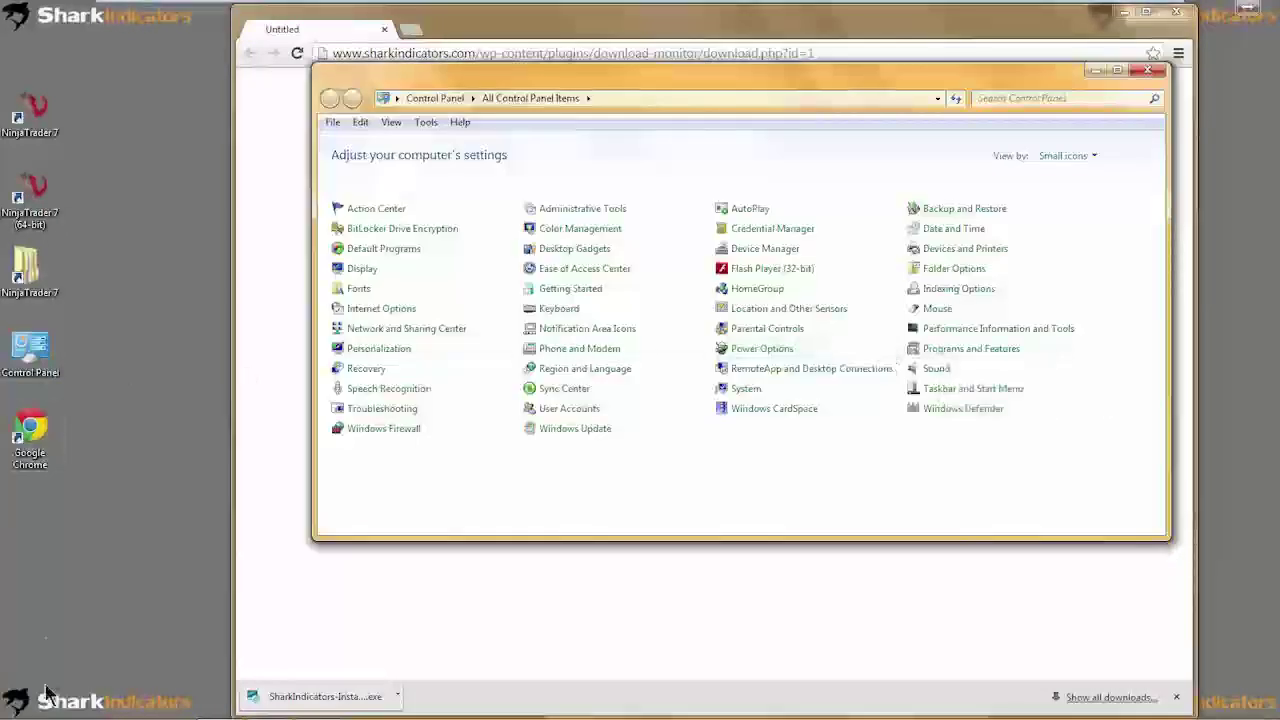
{"action": "mouse_move", "coordinate": [48, 714]}
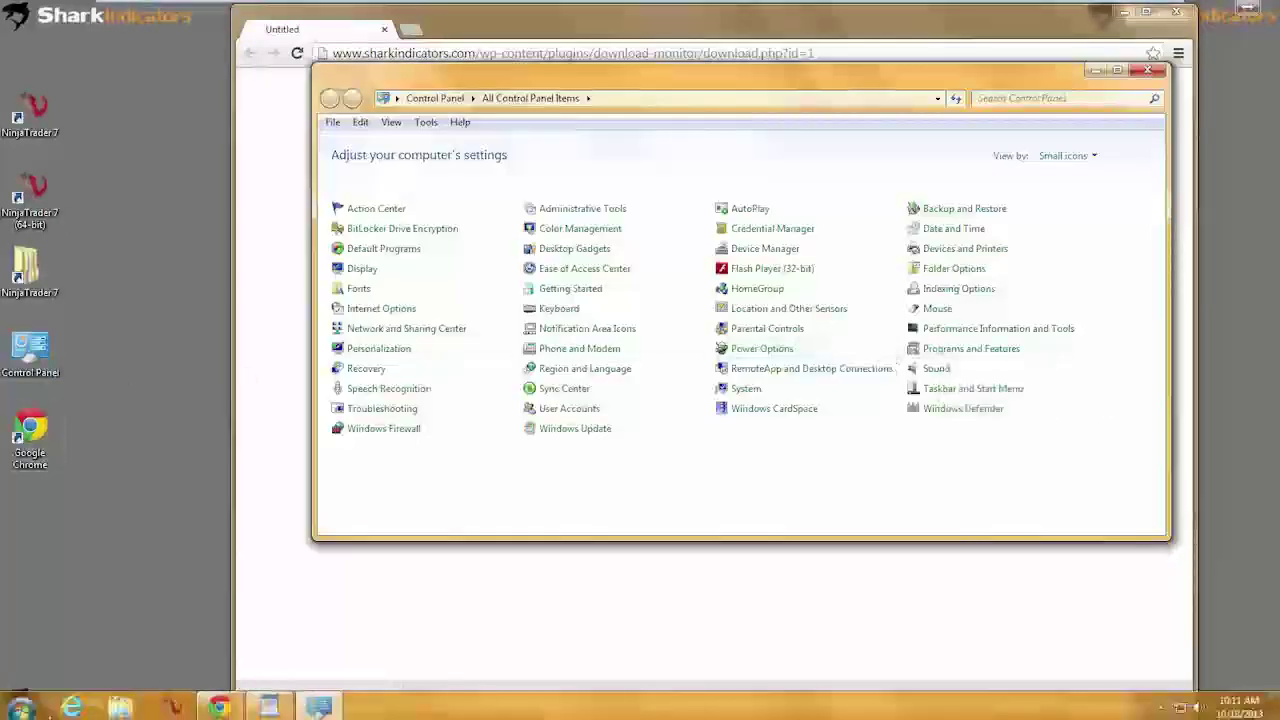
{"action": "left_click", "coordinate": [22, 708]}
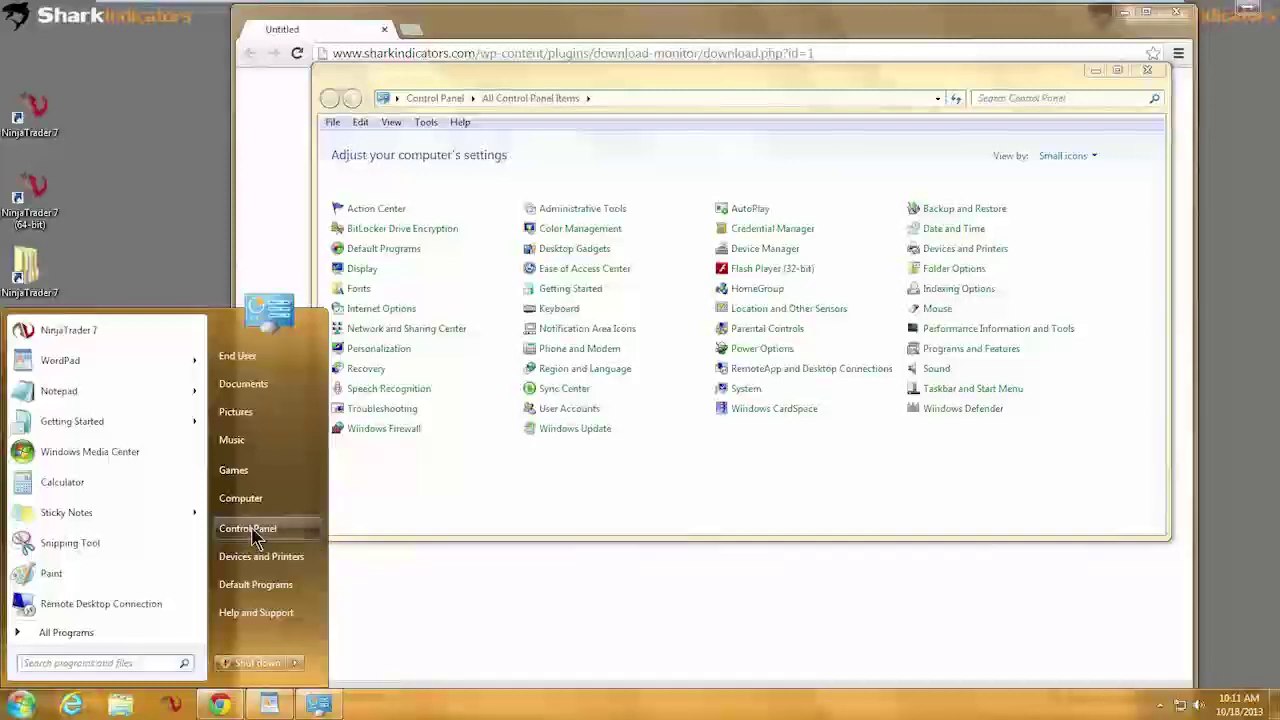
{"action": "left_click_drag", "start_coordinate": [253, 537], "coordinate": [106, 343]}
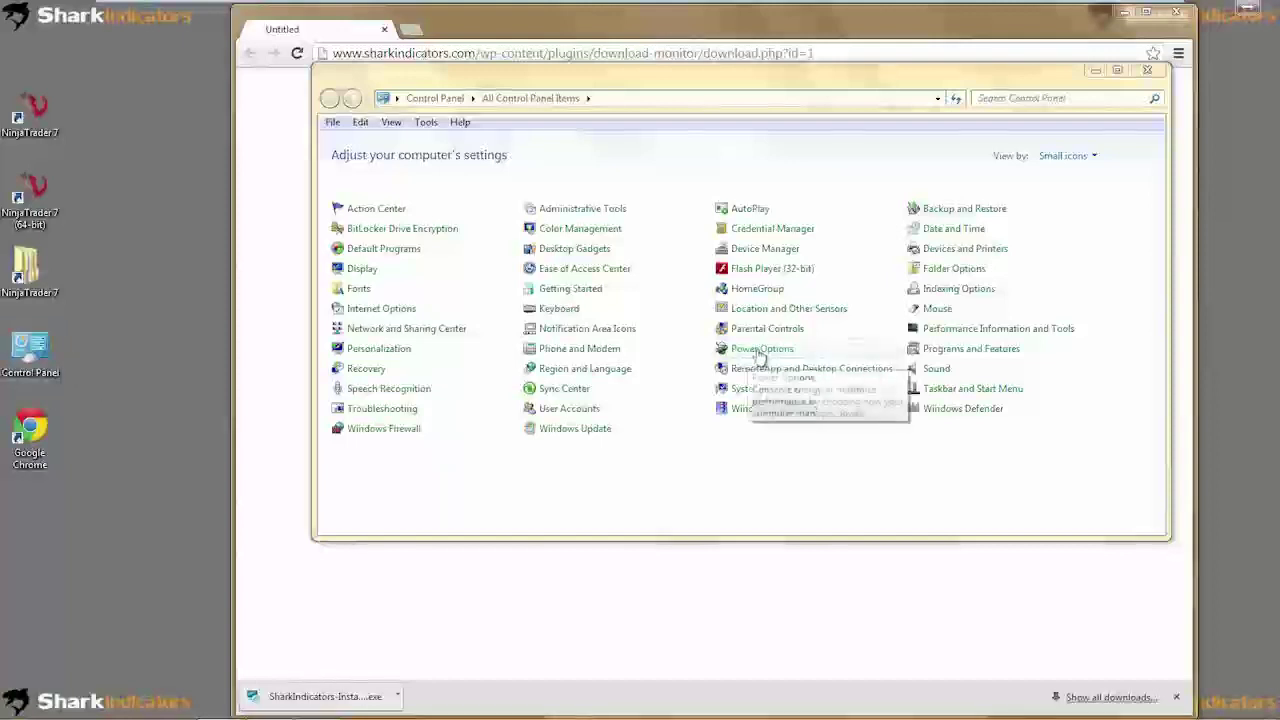
{"action": "left_click", "coordinate": [950, 352]}
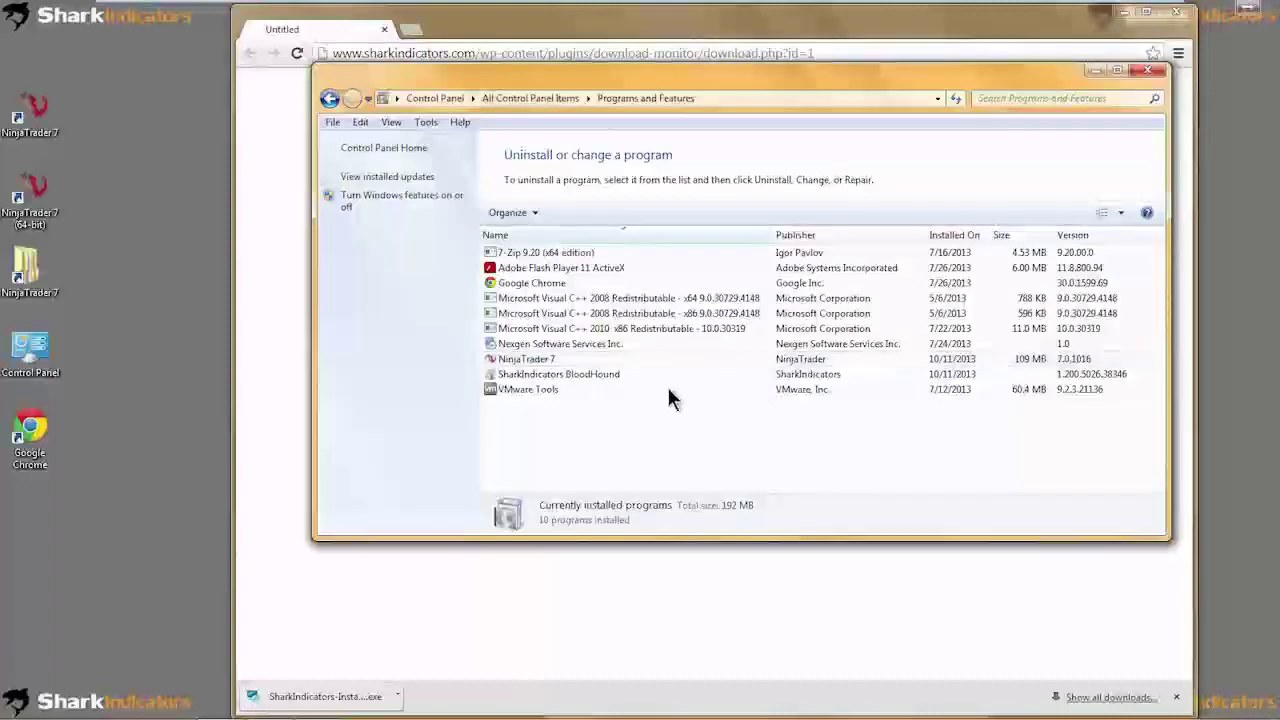
Step: Uninstall SharkIndicators BloodHound and close the installed programs window
{"action": "left_click", "coordinate": [516, 373]}
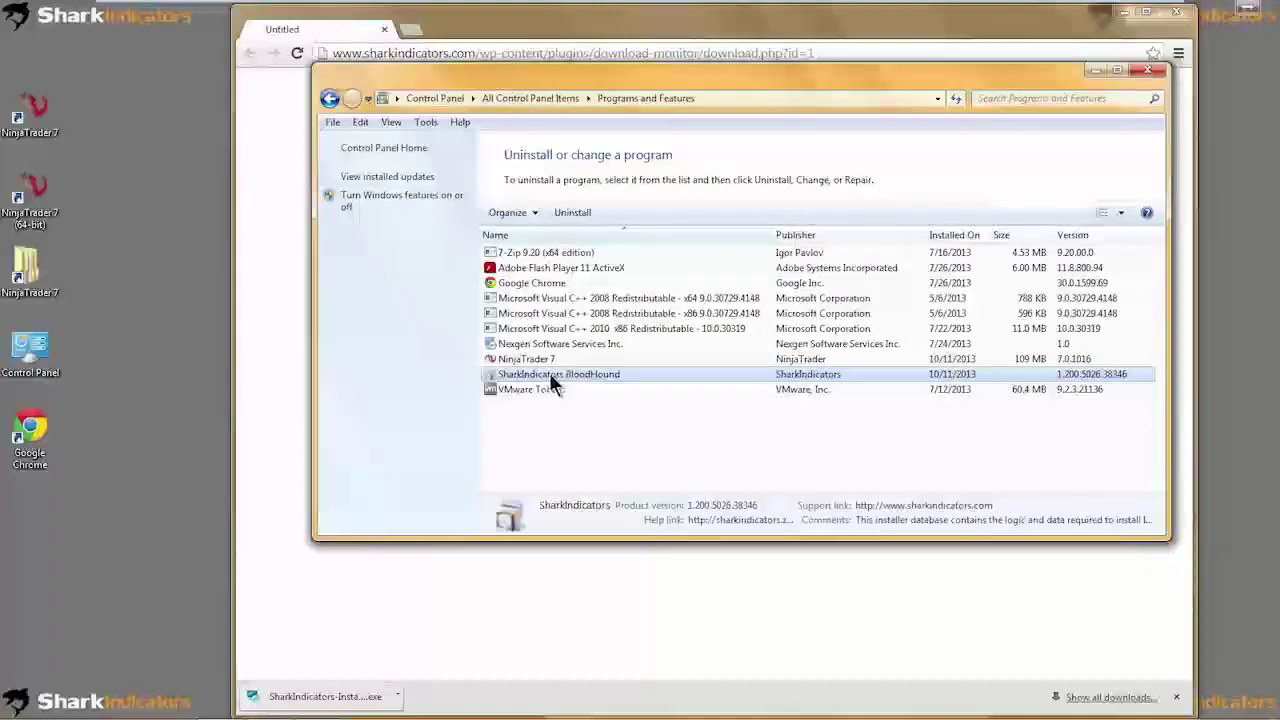
{"action": "left_click", "coordinate": [572, 214]}
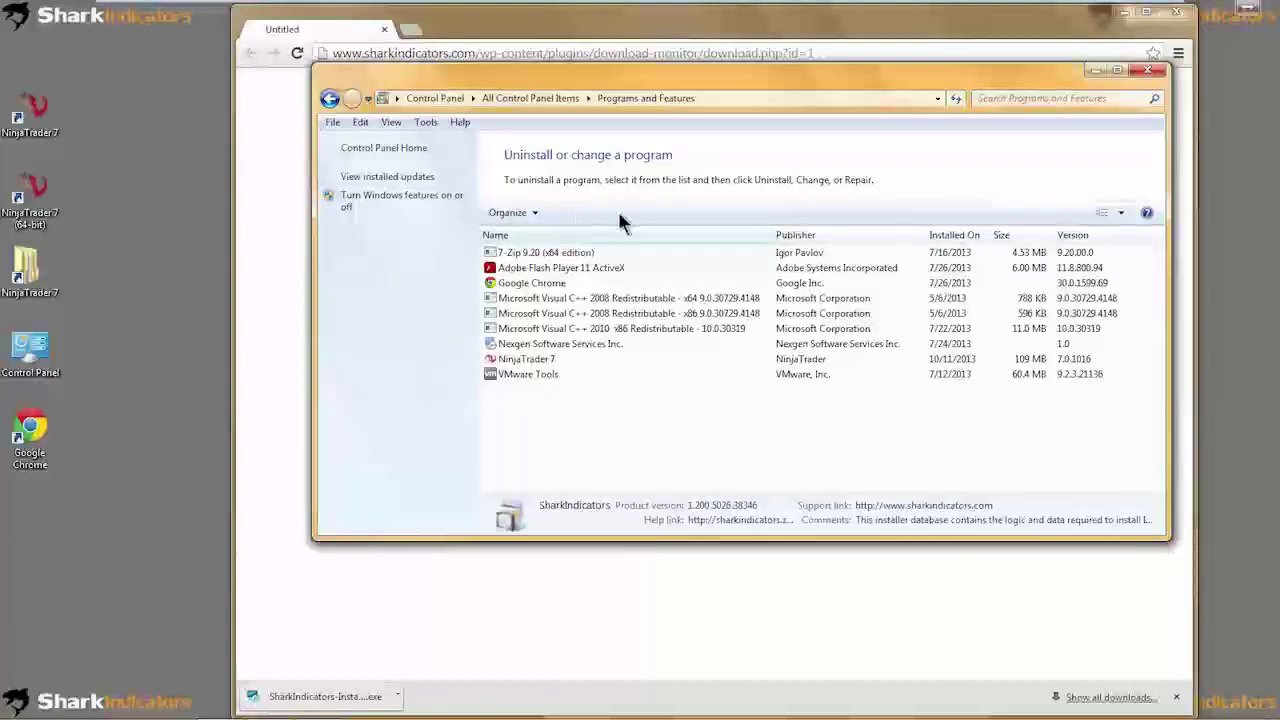
{"action": "left_click", "coordinate": [1146, 76]}
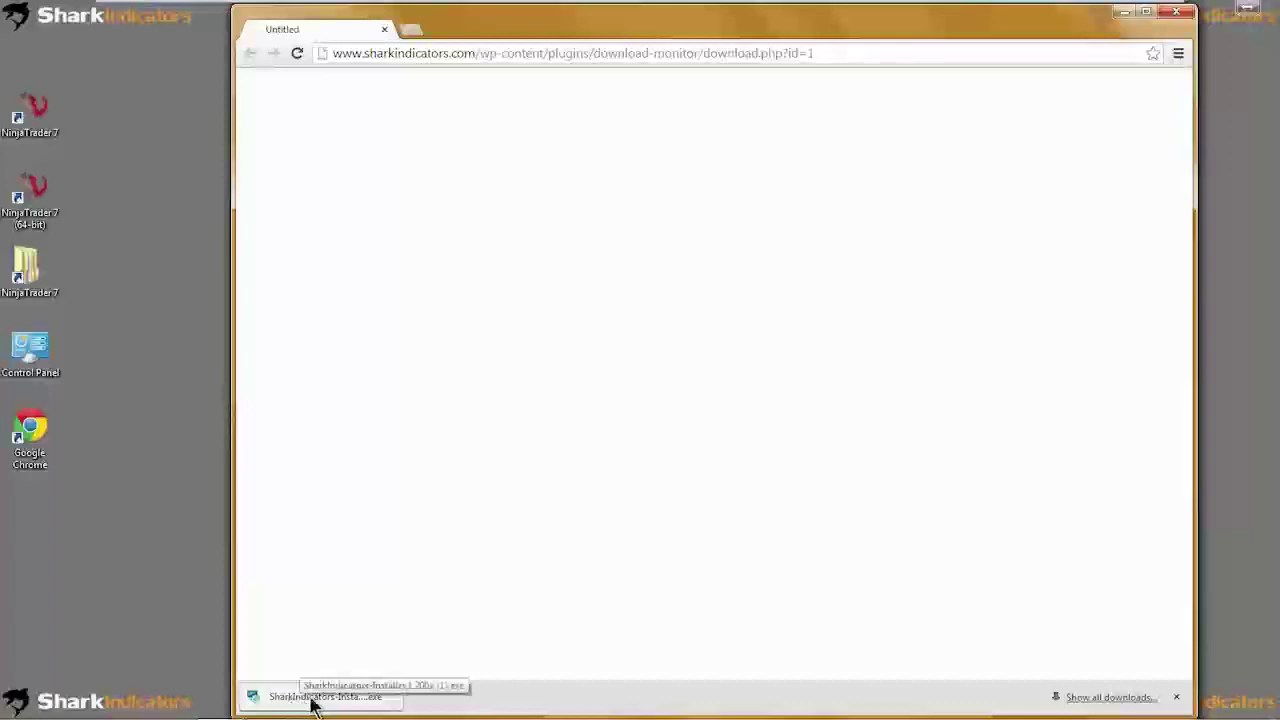
Step: Run the downloaded SharkIndicators installer, agree to the license terms and continue to the feature selection
{"action": "left_click", "coordinate": [394, 702]}
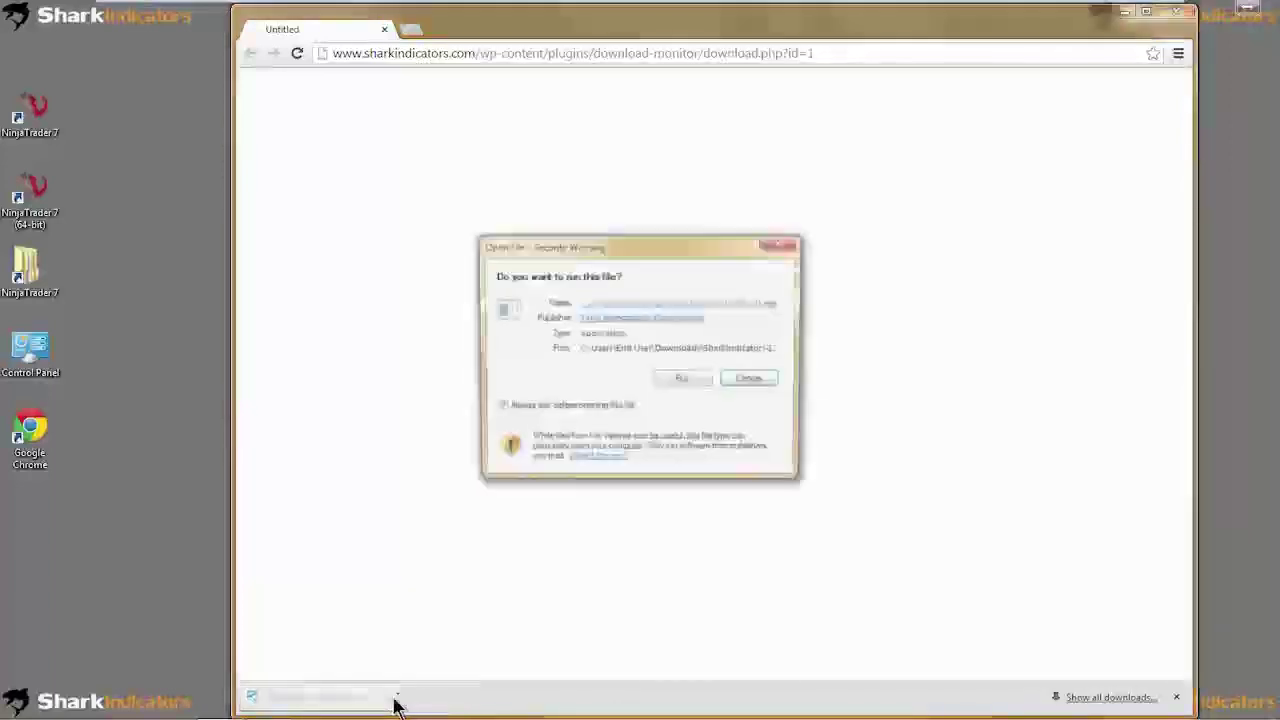
{"action": "left_click", "coordinate": [675, 384]}
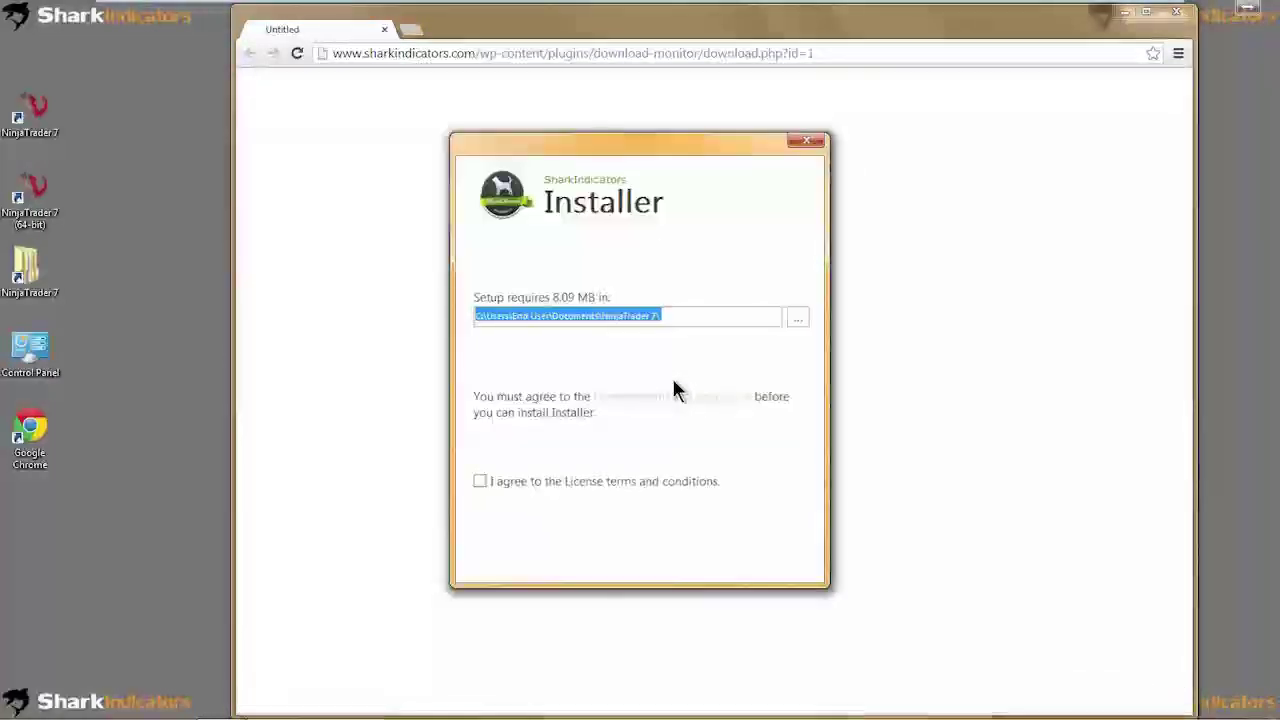
{"action": "left_click", "coordinate": [512, 481]}
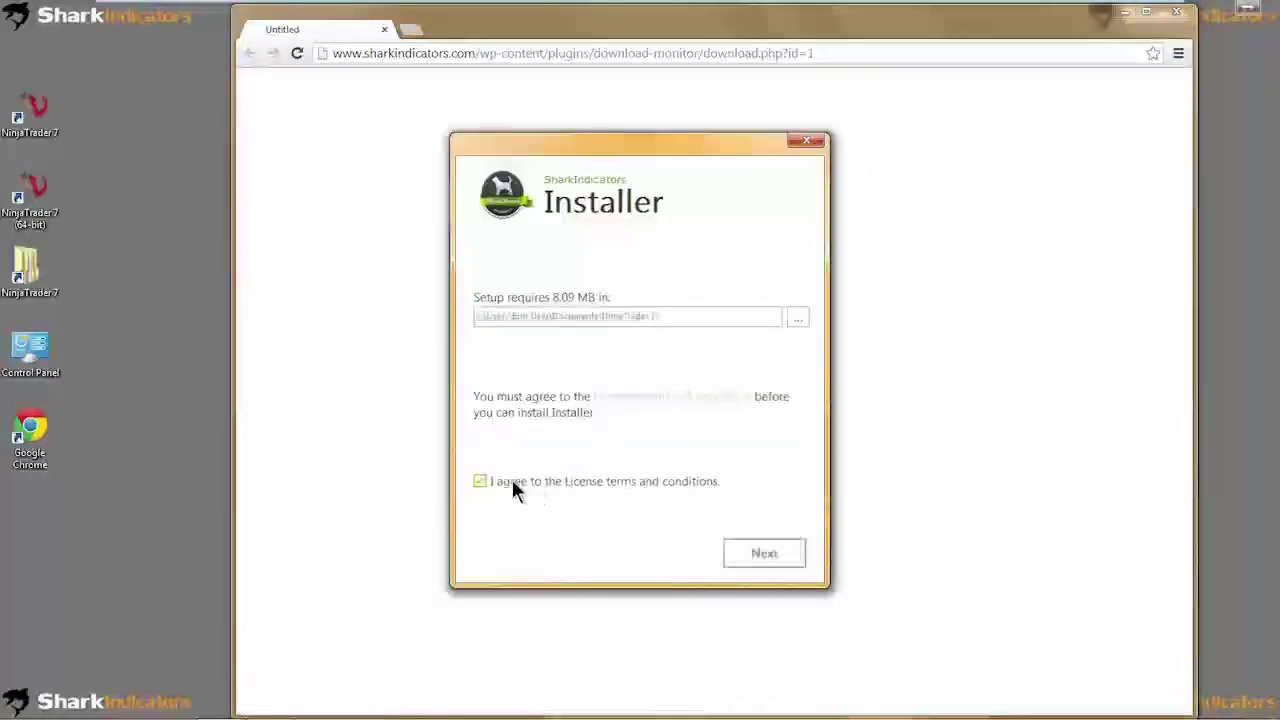
{"action": "left_click", "coordinate": [766, 553]}
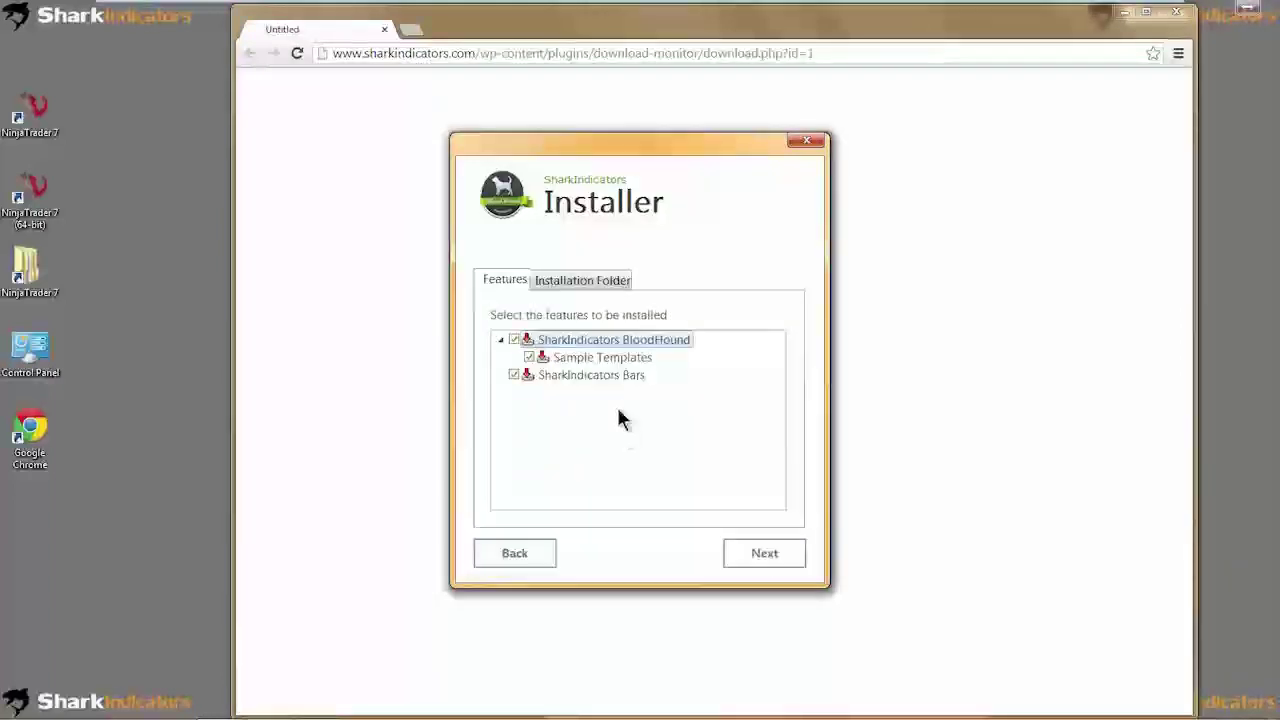
Step: Exclude SharkIndicators Bars and Sample Templates from the features to install
{"action": "left_click", "coordinate": [514, 374]}
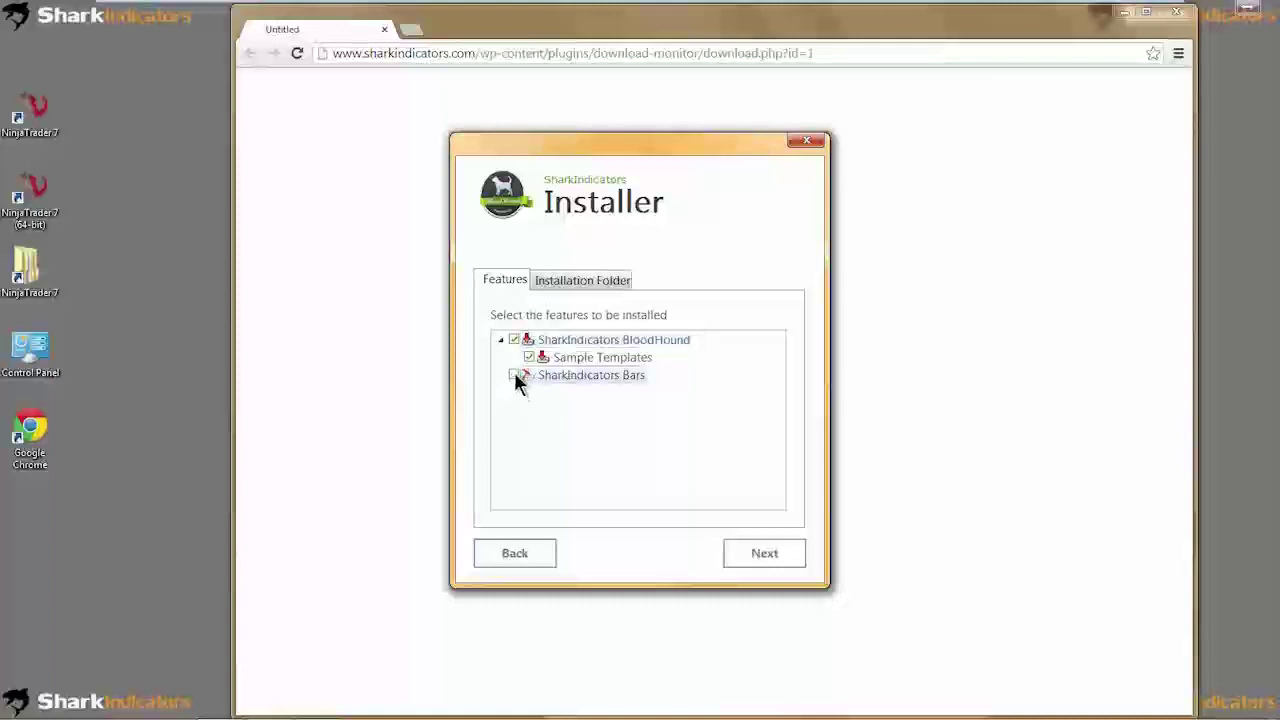
{"action": "left_click", "coordinate": [574, 362]}
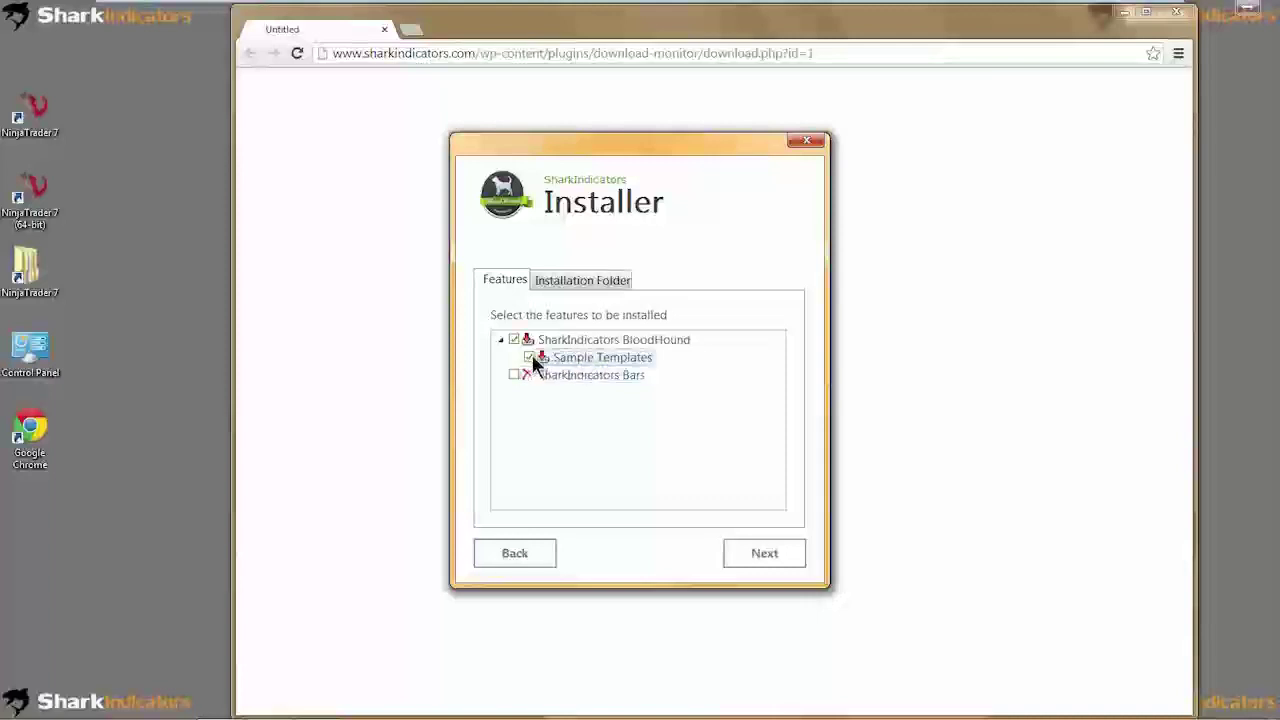
{"action": "left_click", "coordinate": [530, 357]}
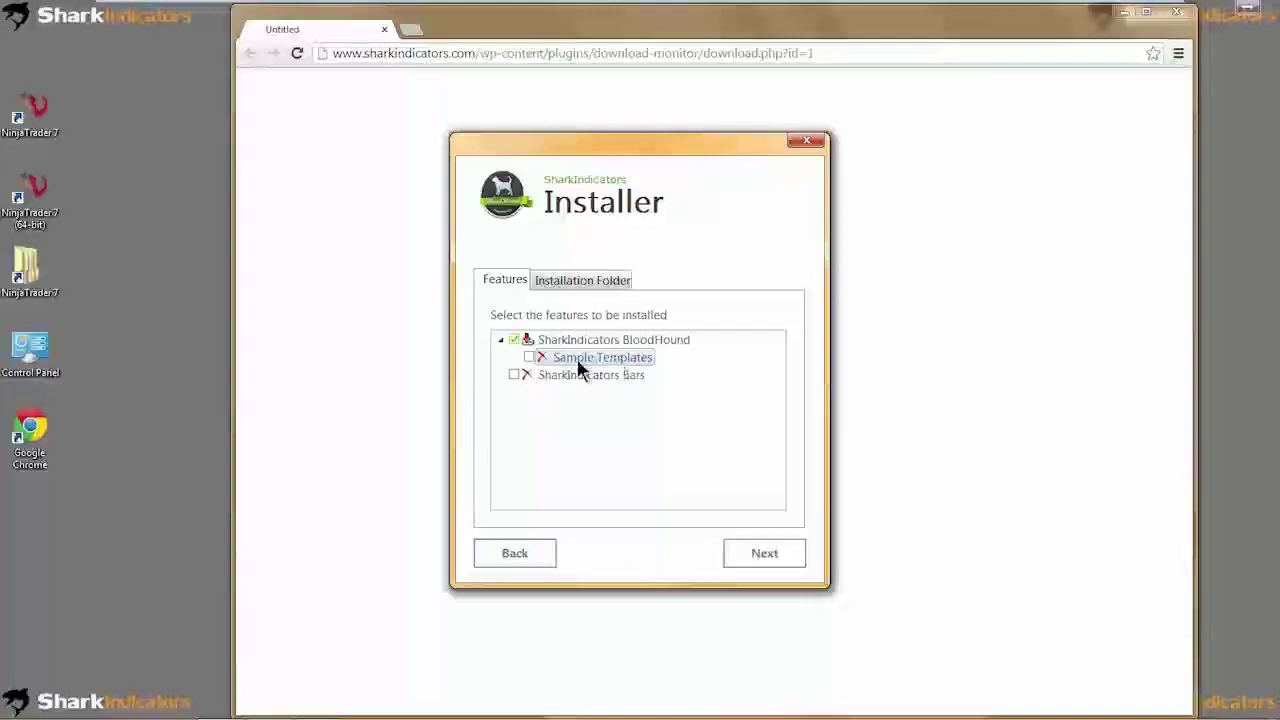
Step: Examine the template files in NinjaTrader 7's templates\BloodHound folder sorted by name, and close the folder window
{"action": "double_click", "coordinate": [28, 278]}
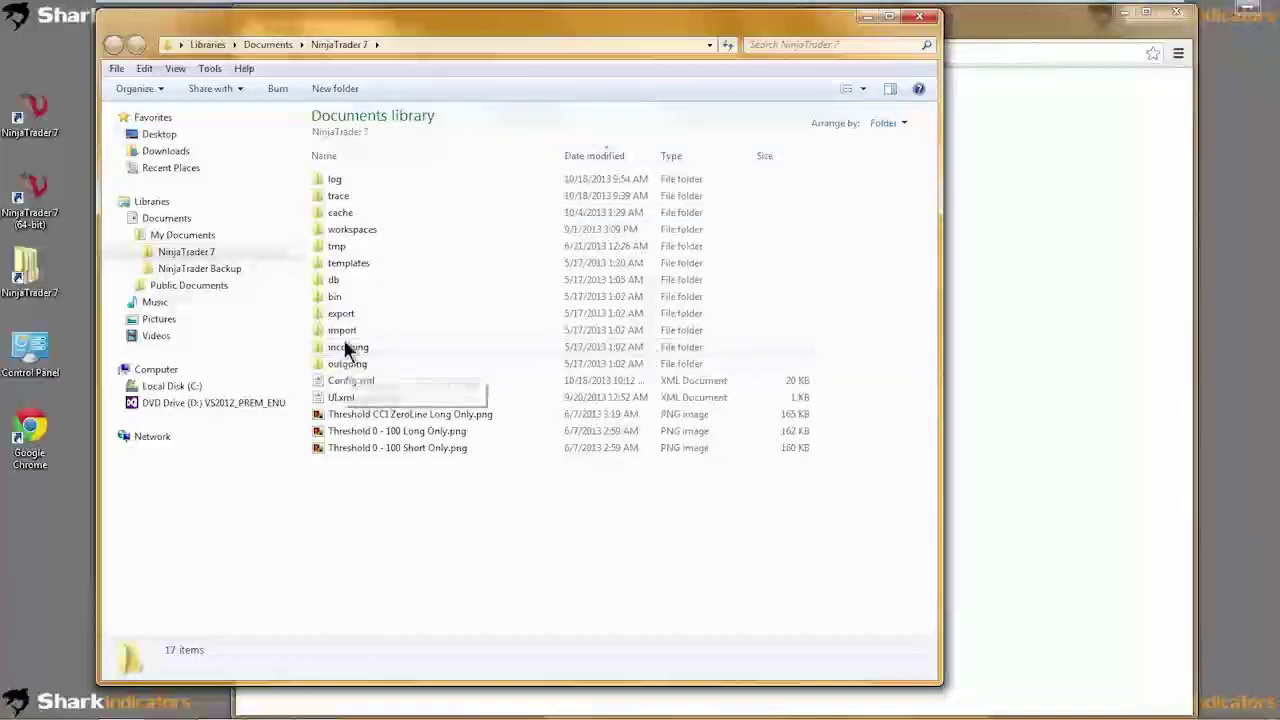
{"action": "left_click", "coordinate": [323, 263]}
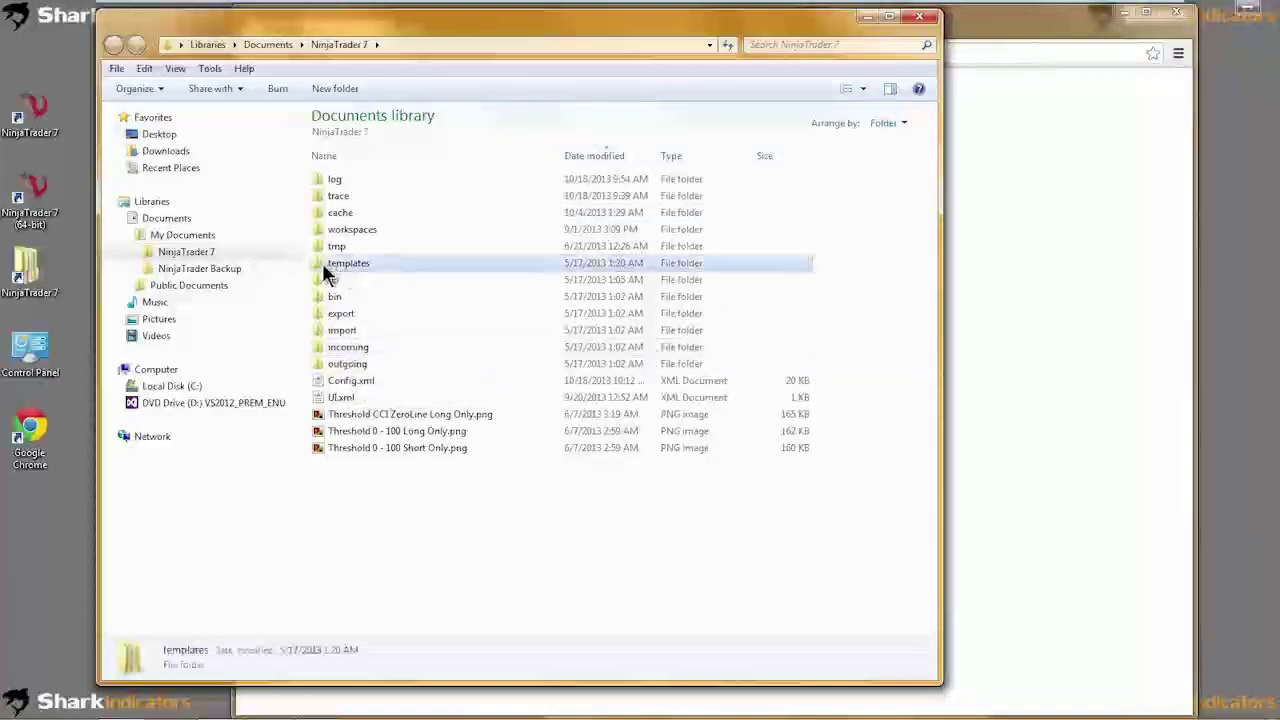
{"action": "left_click", "coordinate": [369, 157]}
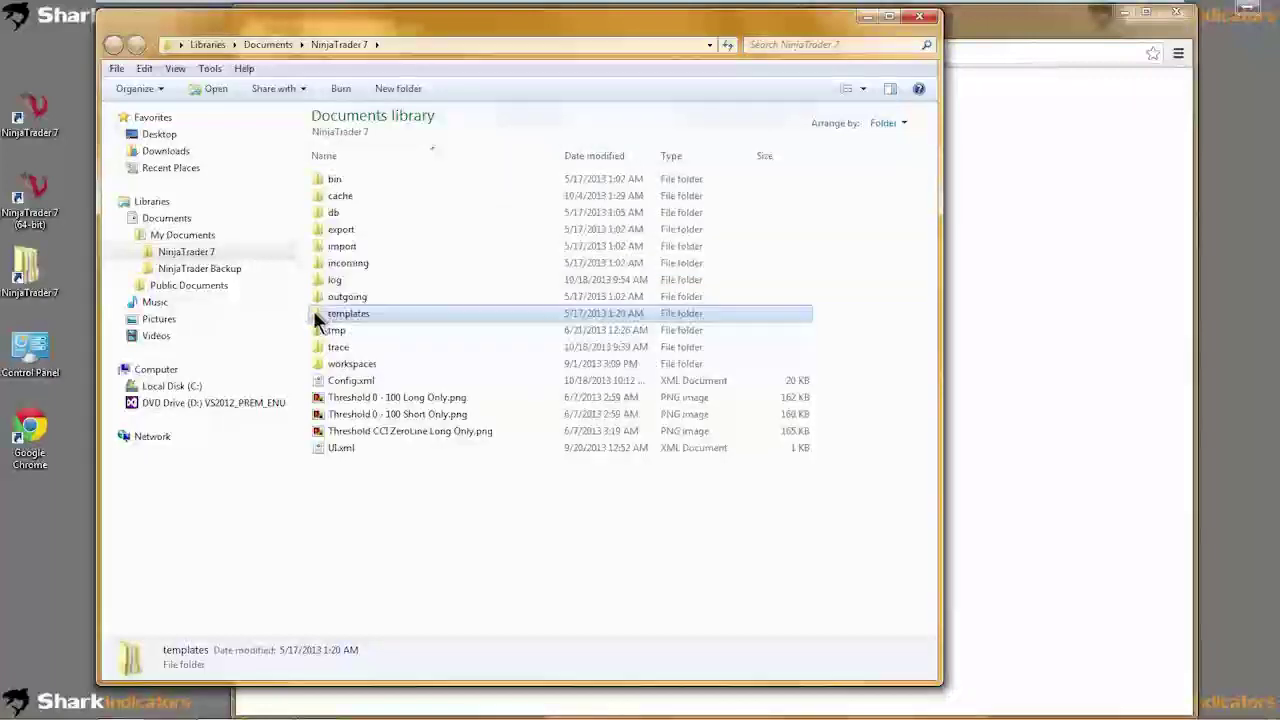
{"action": "double_click", "coordinate": [316, 314]}
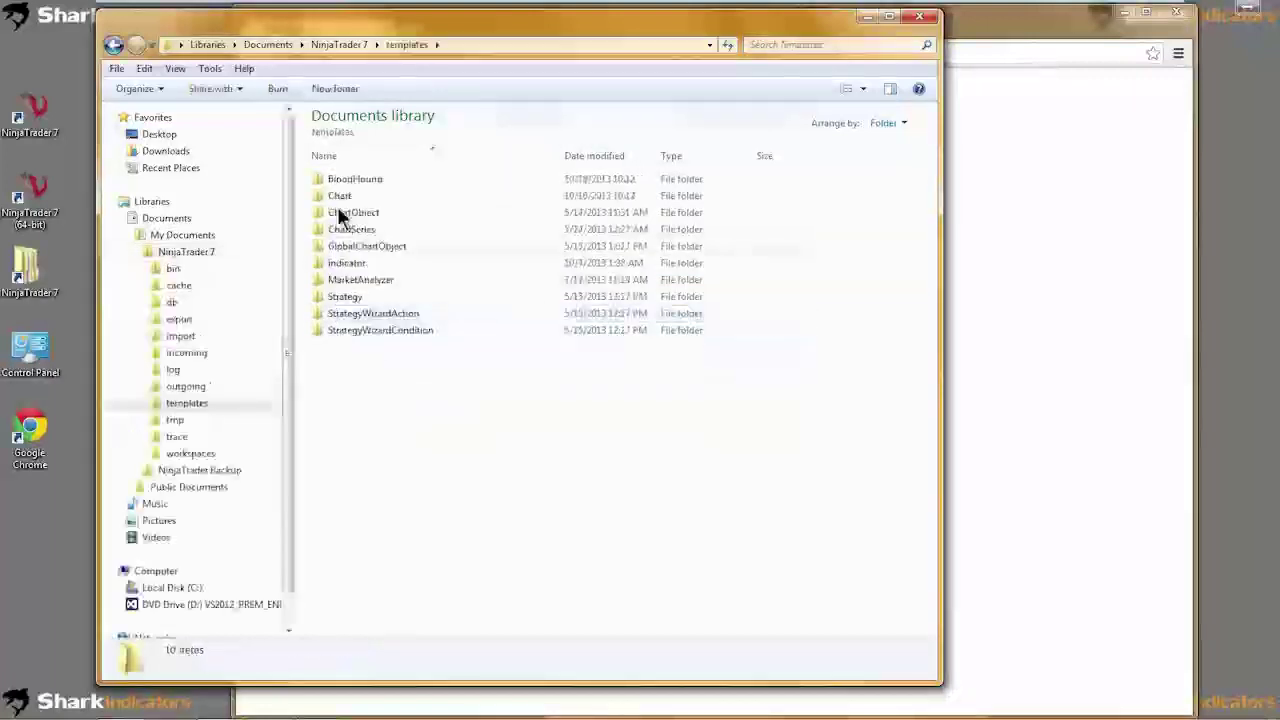
{"action": "double_click", "coordinate": [316, 176]}
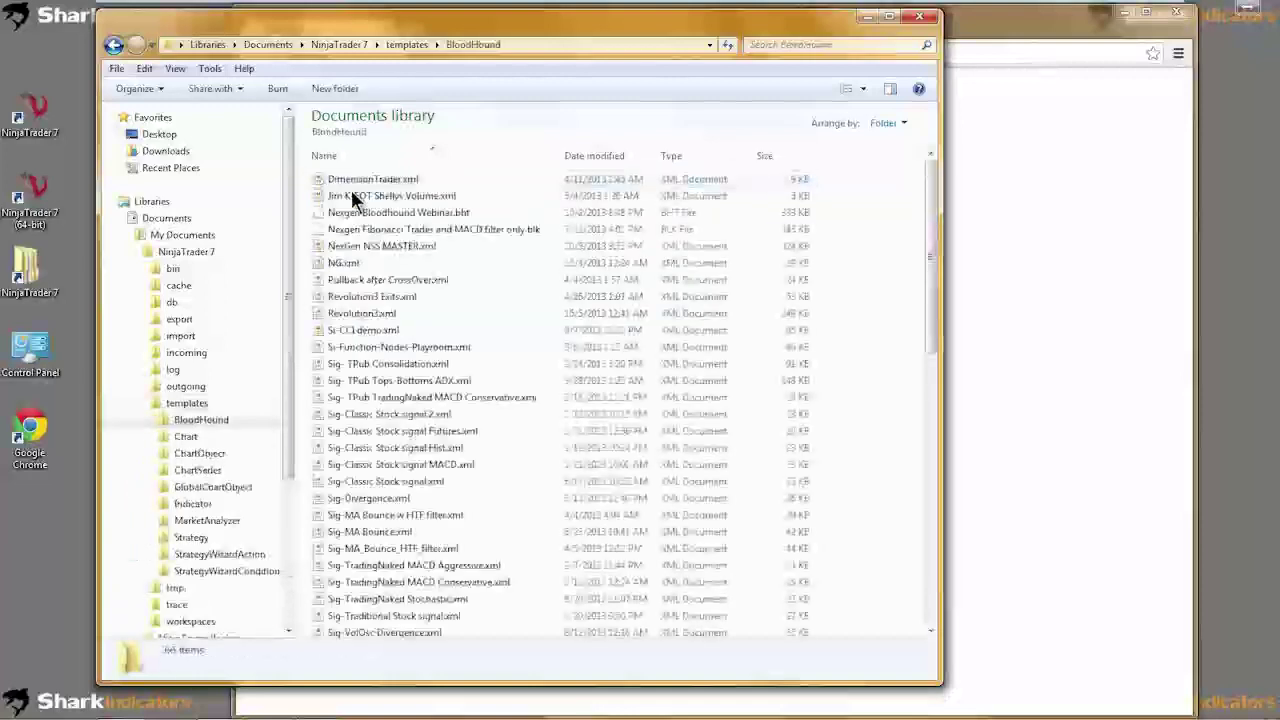
{"action": "left_click", "coordinate": [414, 152]}
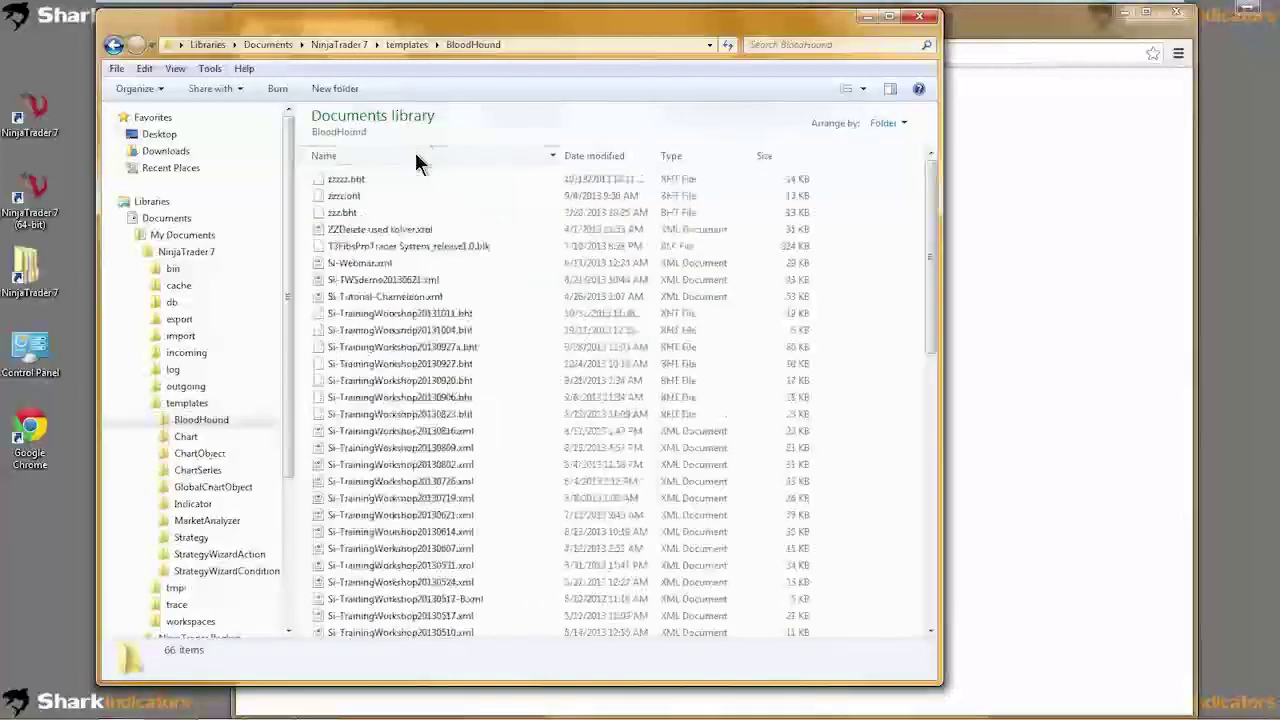
{"action": "left_click", "coordinate": [418, 157]}
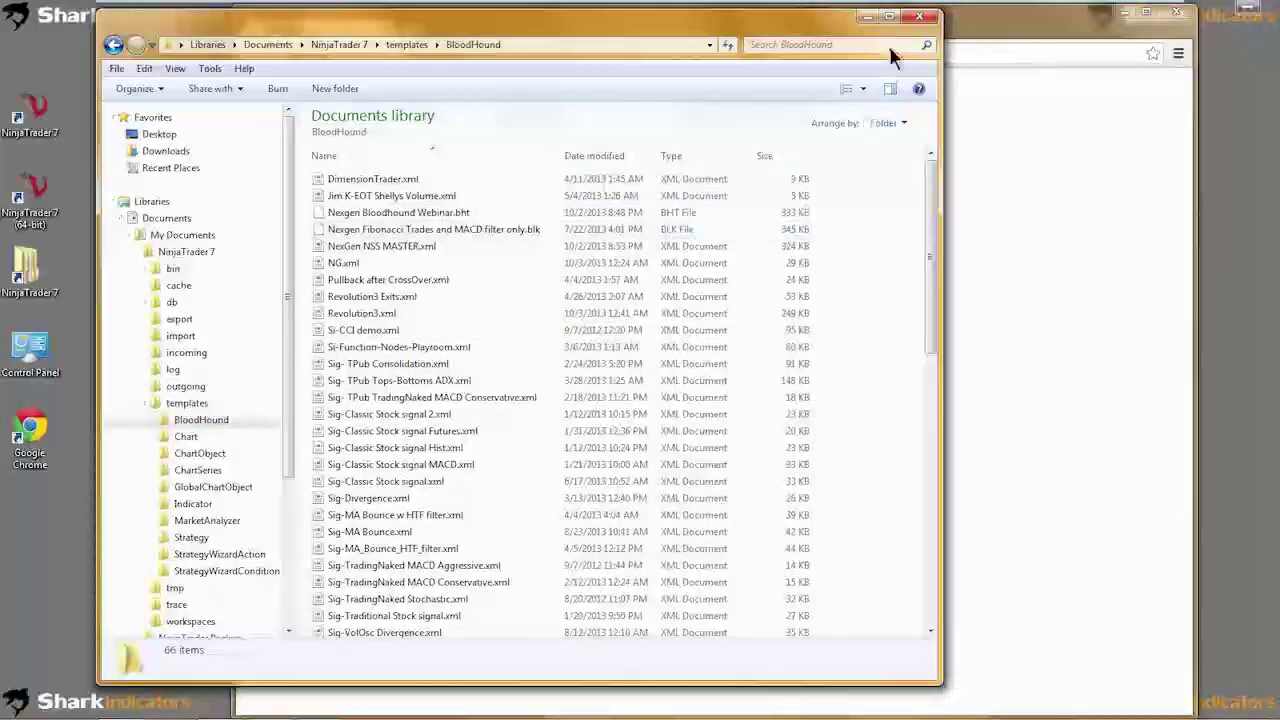
{"action": "left_click", "coordinate": [918, 18]}
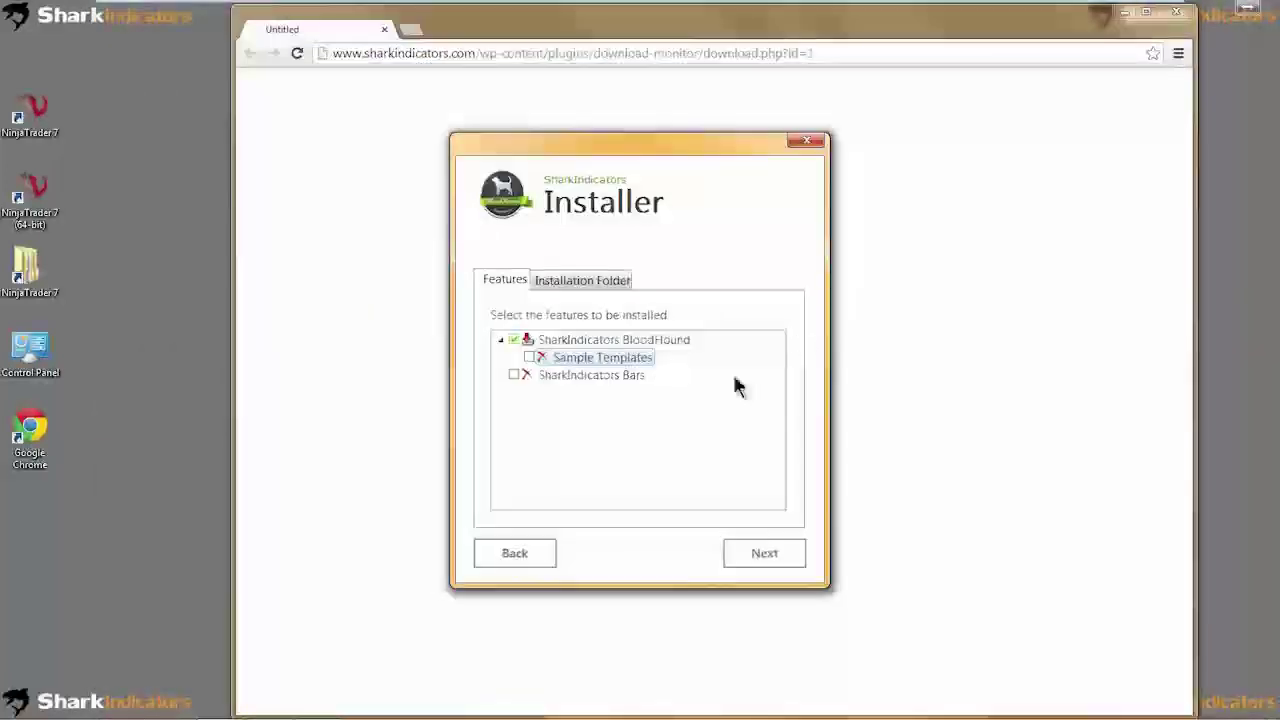
Step: Include BloodHound, Sample Templates and SharkIndicators Bars in the features and start the installation
{"action": "left_click", "coordinate": [514, 375]}
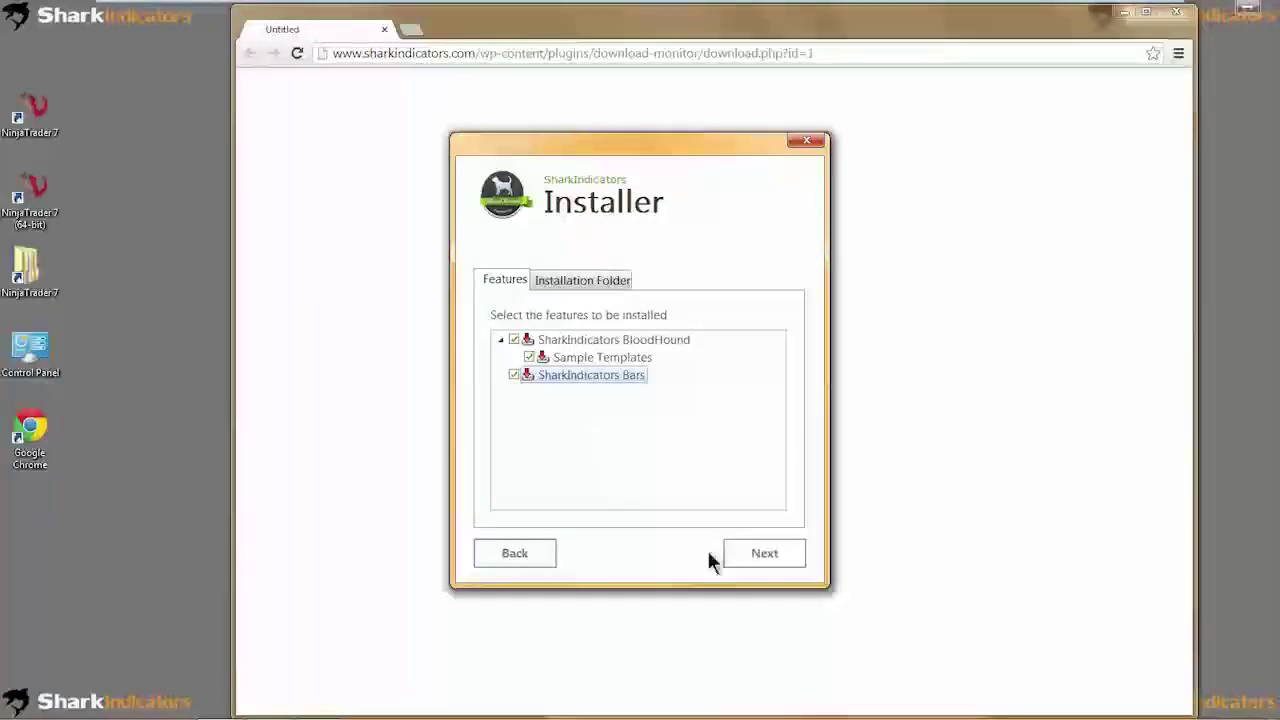
{"action": "left_click", "coordinate": [750, 559]}
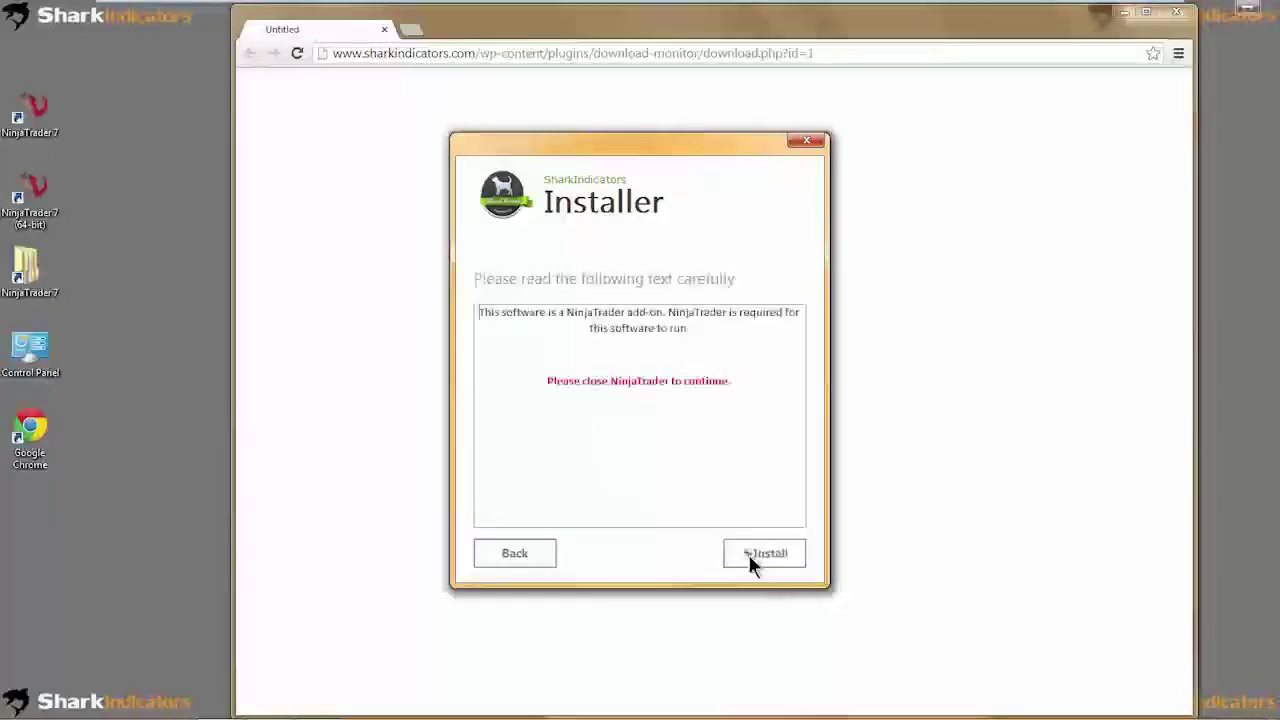
{"action": "left_click", "coordinate": [774, 556]}
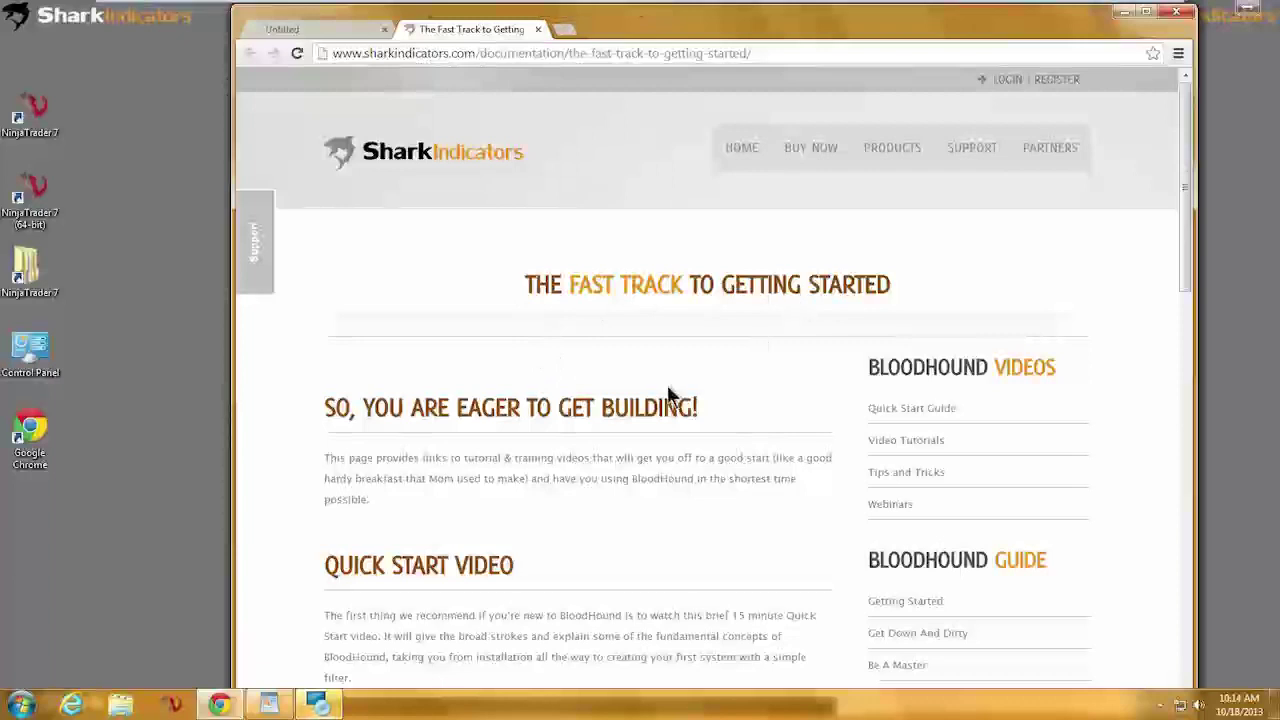
Step: Look through the Fast Track to Getting Started page for its quick start video, tutorials and system-building sections
{"action": "scroll", "coordinate": [680, 410], "scroll_direction": "down", "scroll_amount": 2}
{"action": "scroll", "coordinate": [690, 420], "scroll_direction": "down", "scroll_amount": 5}
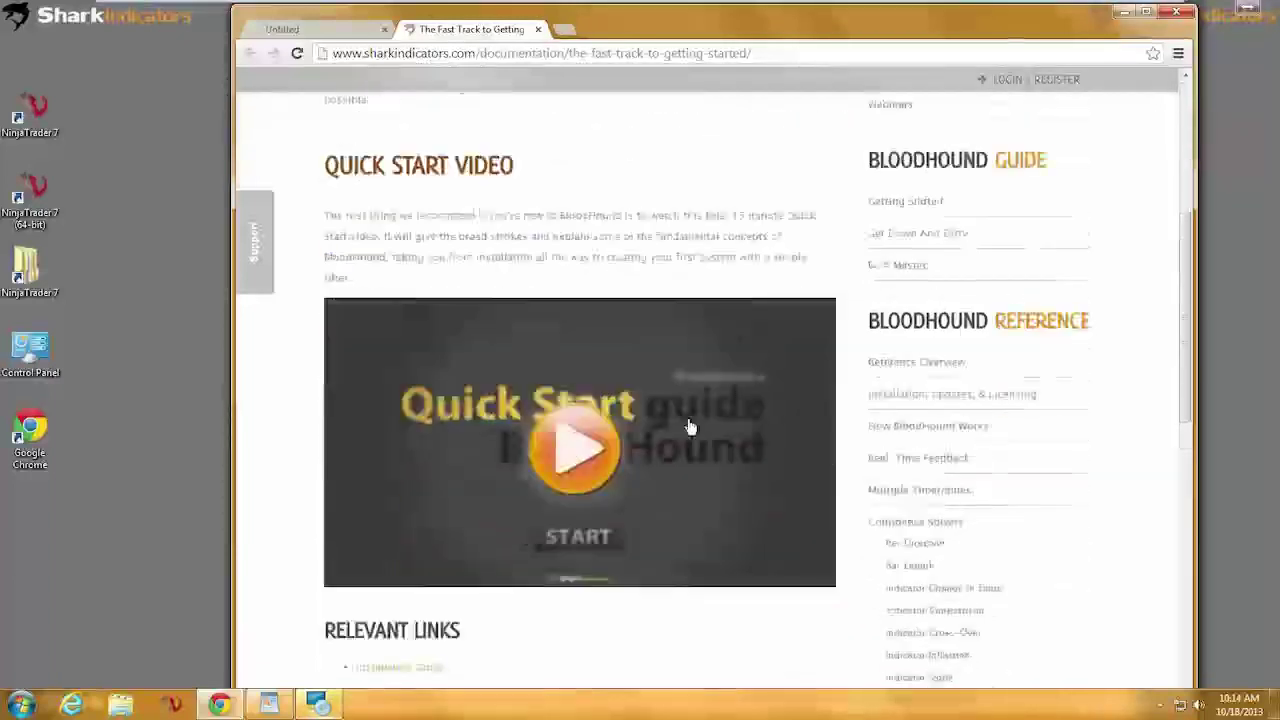
{"action": "scroll", "coordinate": [690, 430], "scroll_direction": "down", "scroll_amount": 2}
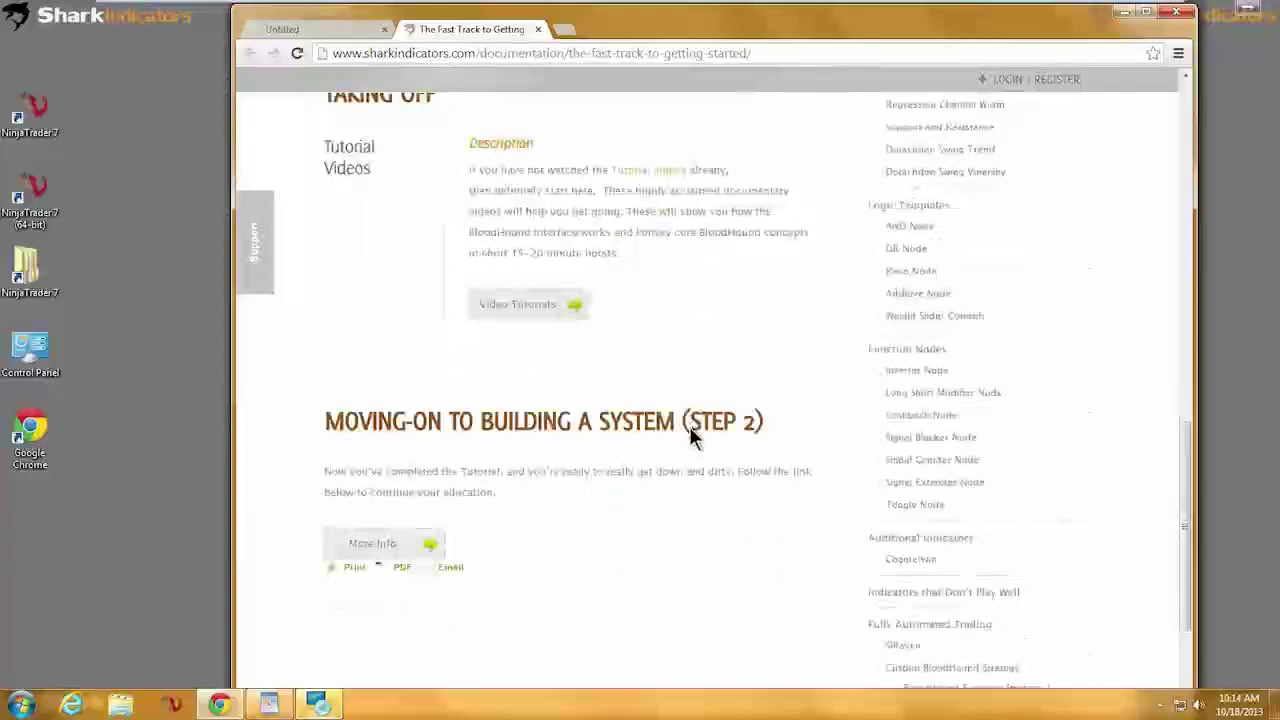
Step: Close the browser showing the Fast Track to Getting Started page and finish the SharkIndicators installer
{"action": "scroll", "coordinate": [689, 426], "scroll_direction": "up", "scroll_amount": 1}
{"action": "scroll", "coordinate": [690, 437], "scroll_direction": "down", "scroll_amount": 2}
{"action": "scroll", "coordinate": [691, 437], "scroll_direction": "up", "scroll_amount": 2}
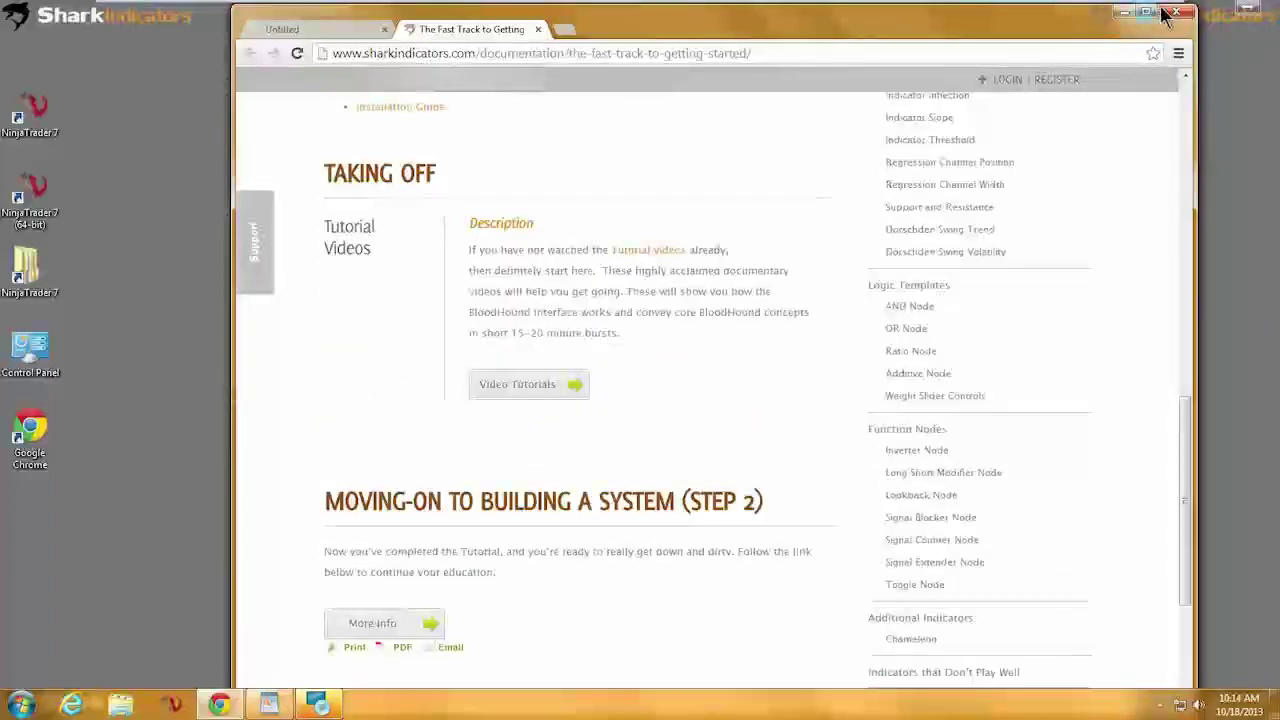
{"action": "left_click", "coordinate": [335, 38]}
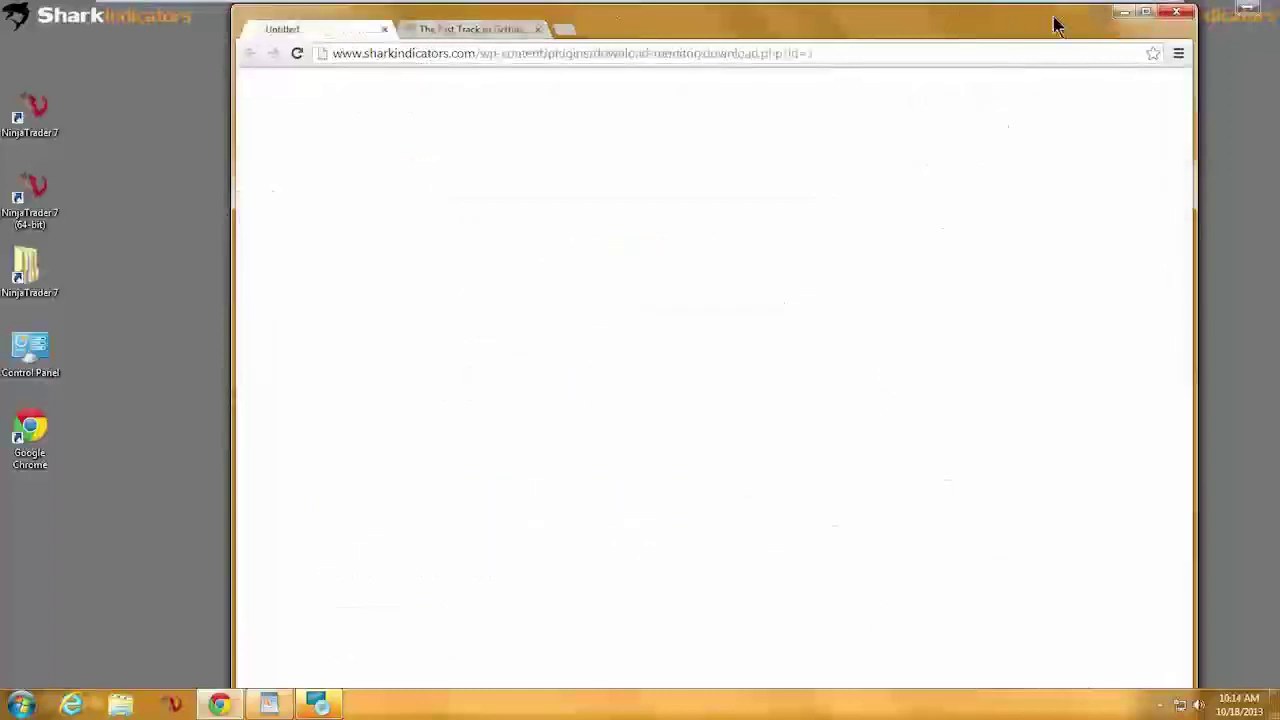
{"action": "left_click", "coordinate": [1176, 12]}
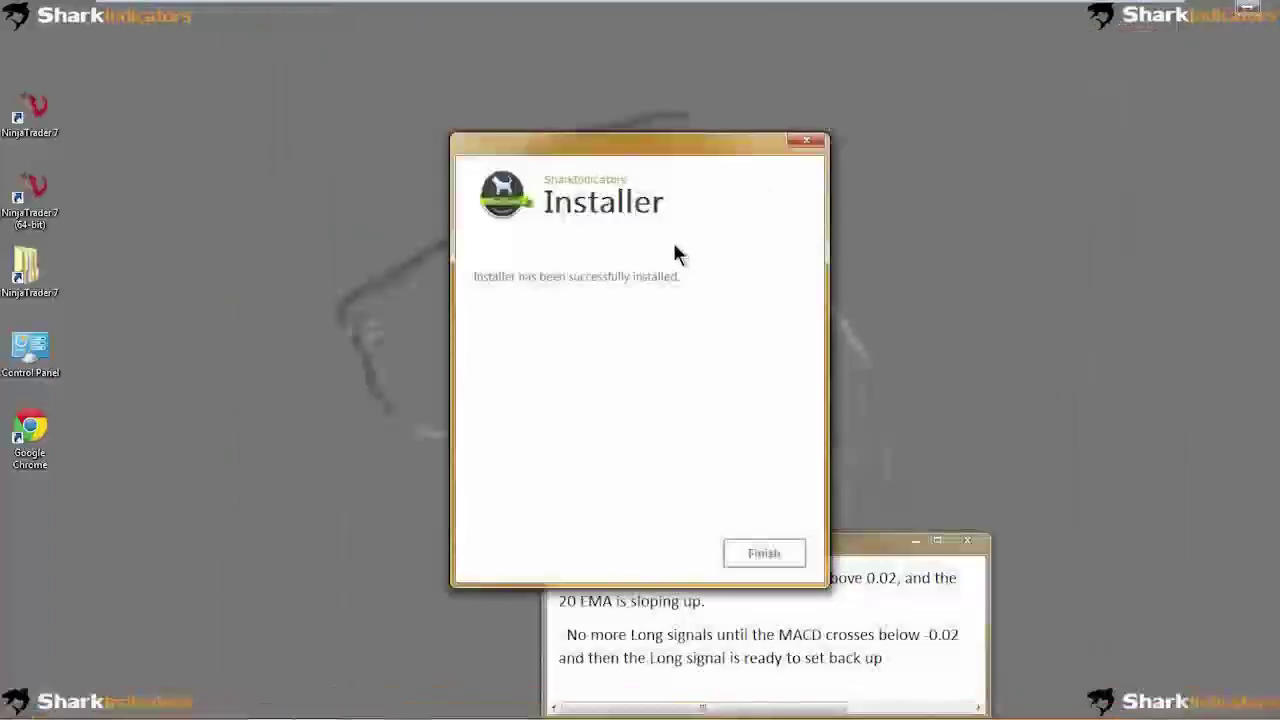
{"action": "left_click", "coordinate": [763, 556]}
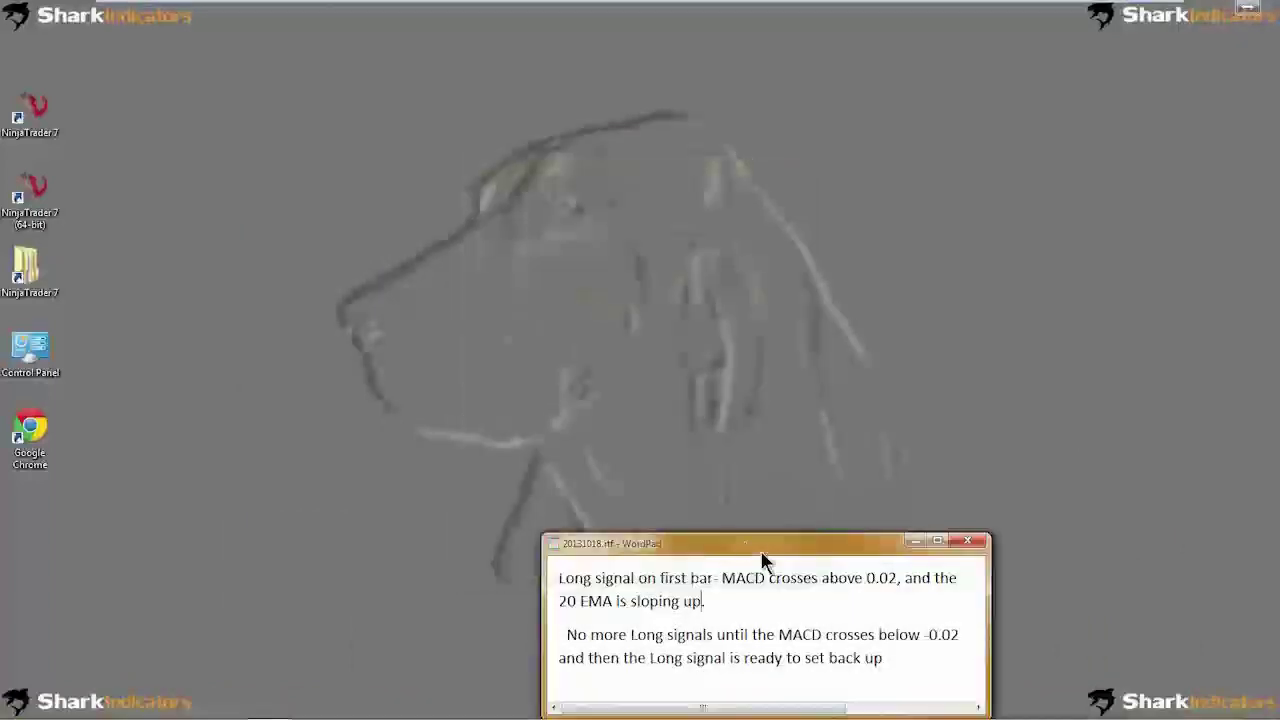
Step: Launch the 64-bit version of NinjaTrader 7 from the desktop and bring its Control Center to the front
{"action": "left_click", "coordinate": [40, 198]}
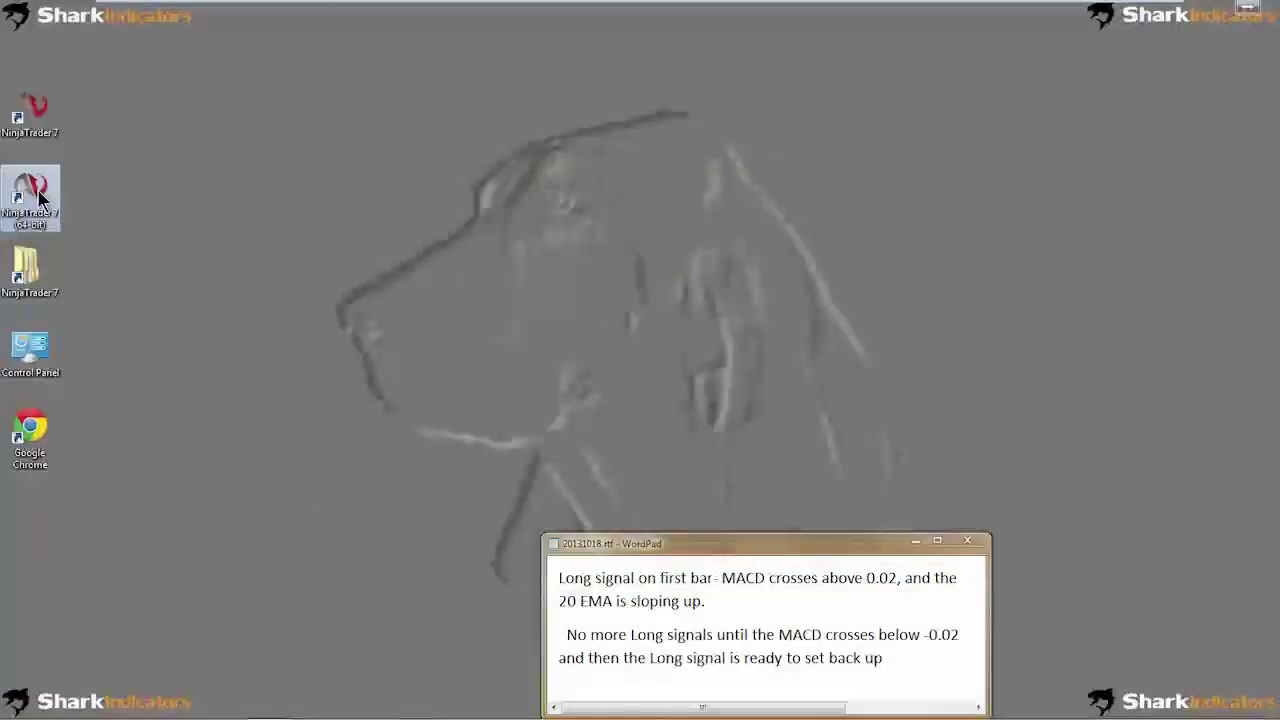
{"action": "double_click", "coordinate": [40, 198]}
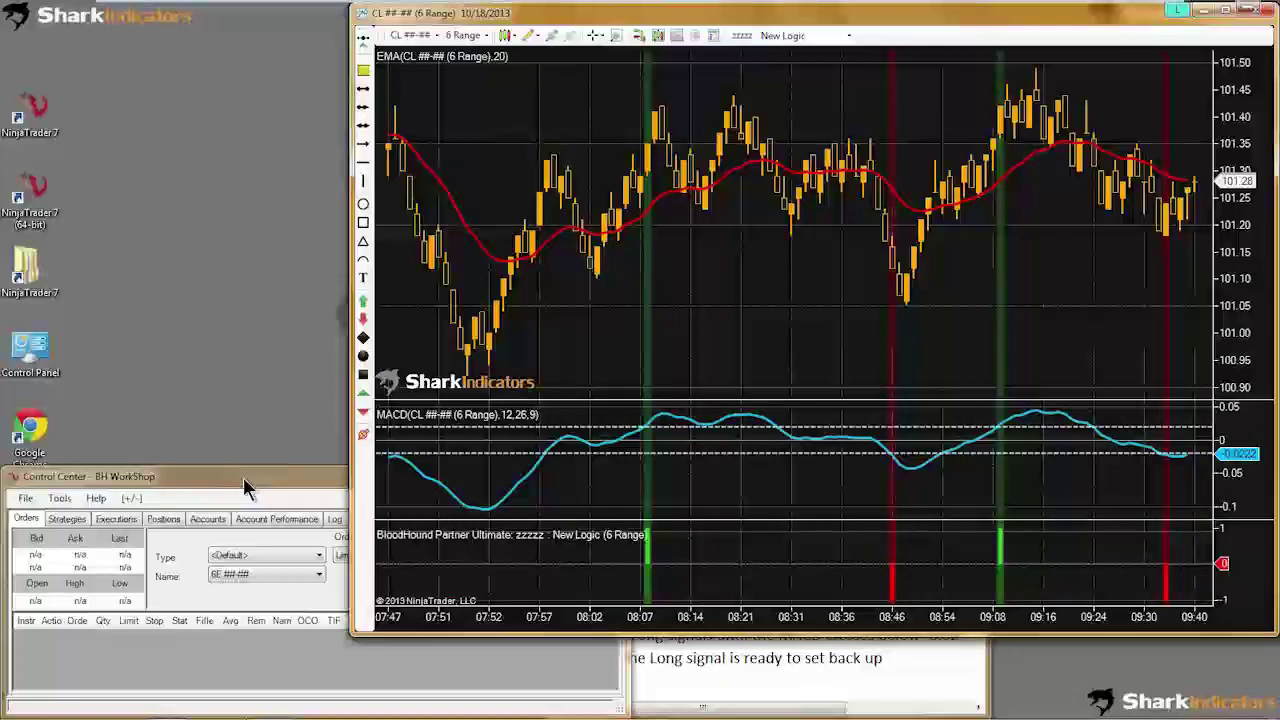
{"action": "left_click", "coordinate": [245, 487]}
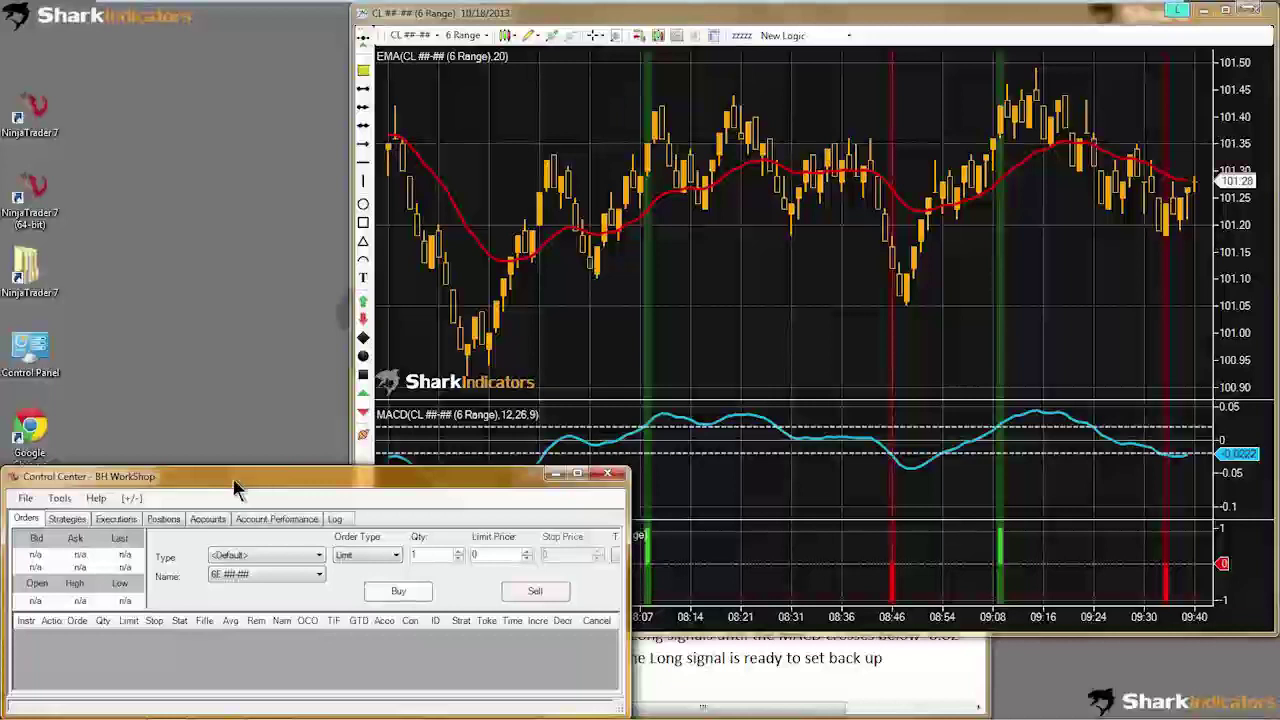
Step: Check the installed NinjaTrader version in its About information, and close the information window
{"action": "left_click", "coordinate": [97, 500]}
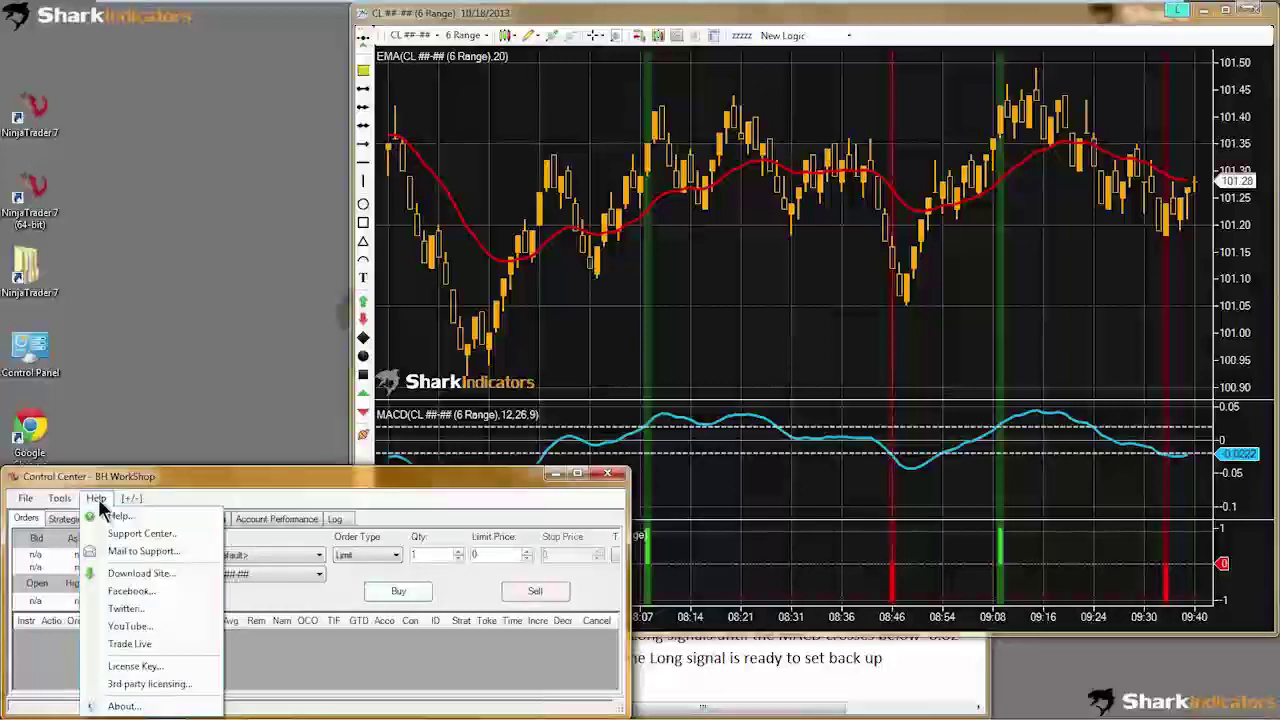
{"action": "left_click", "coordinate": [131, 707]}
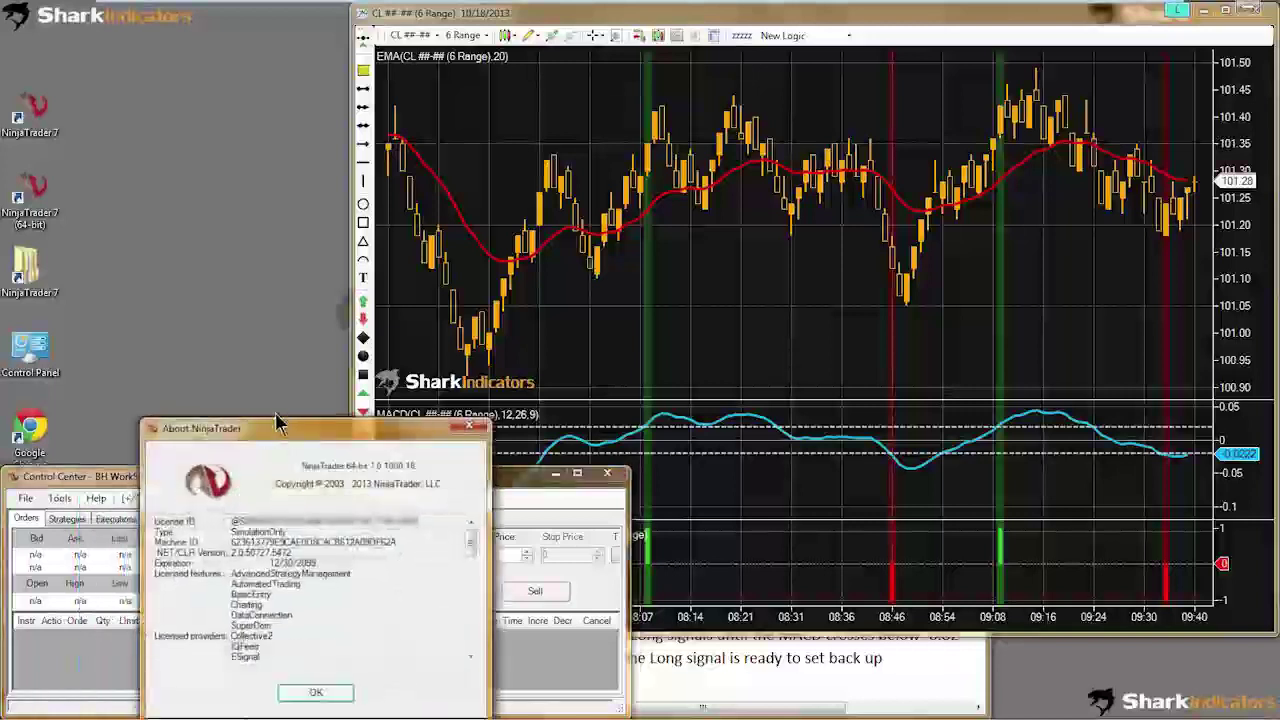
{"action": "left_click_drag", "start_coordinate": [278, 430], "coordinate": [190, 168]}
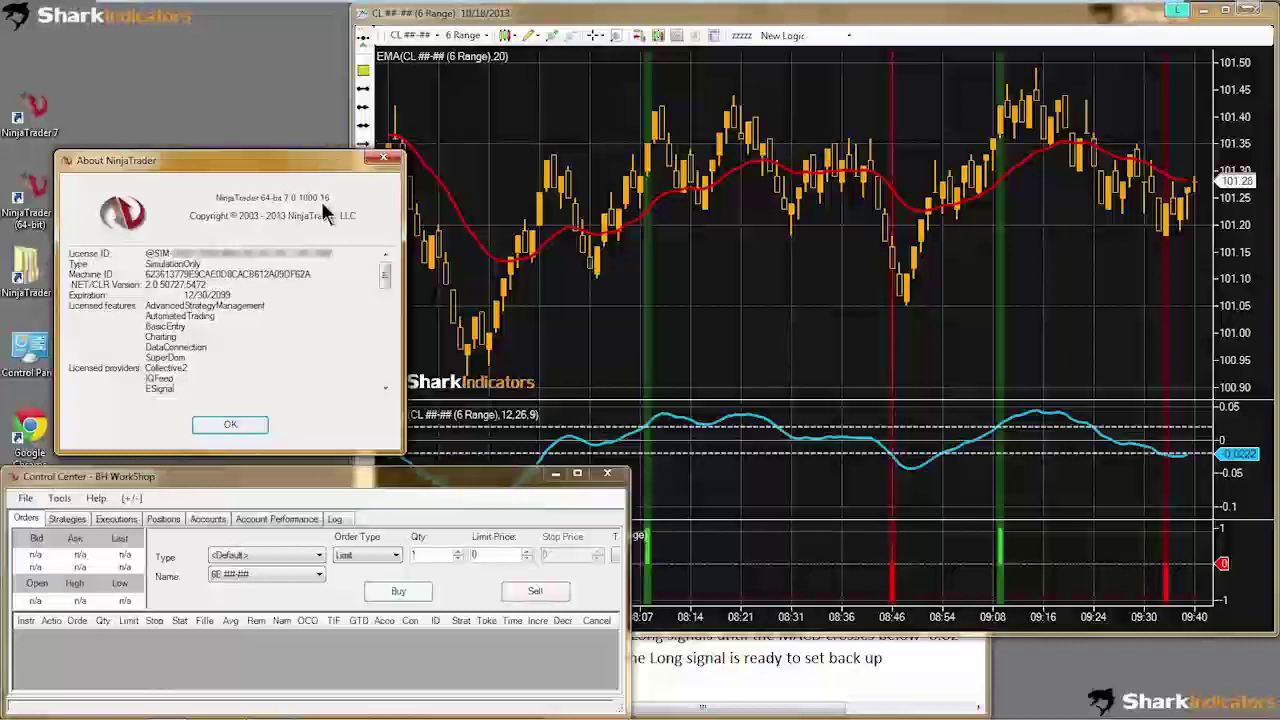
{"action": "left_click", "coordinate": [231, 422]}
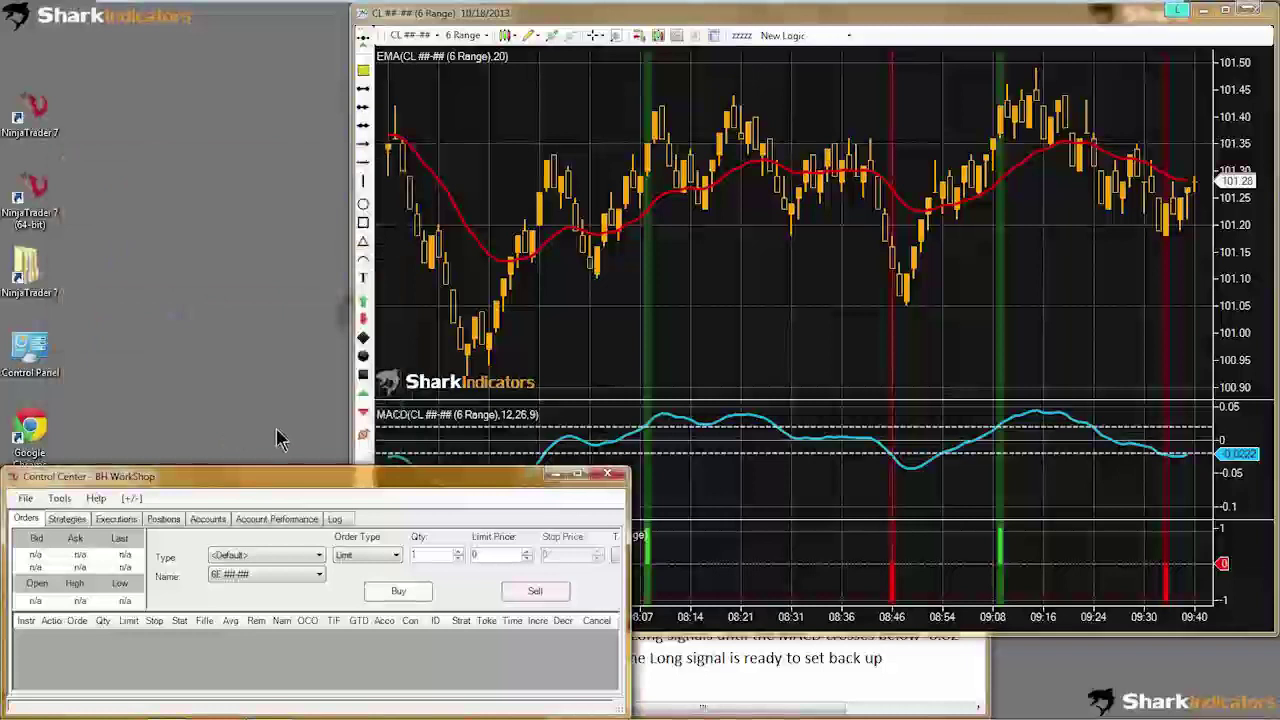
Step: Open the chart's zzzzz BloodHound template, check BloodHound for updates, and close the template window
{"action": "left_click", "coordinate": [752, 298]}
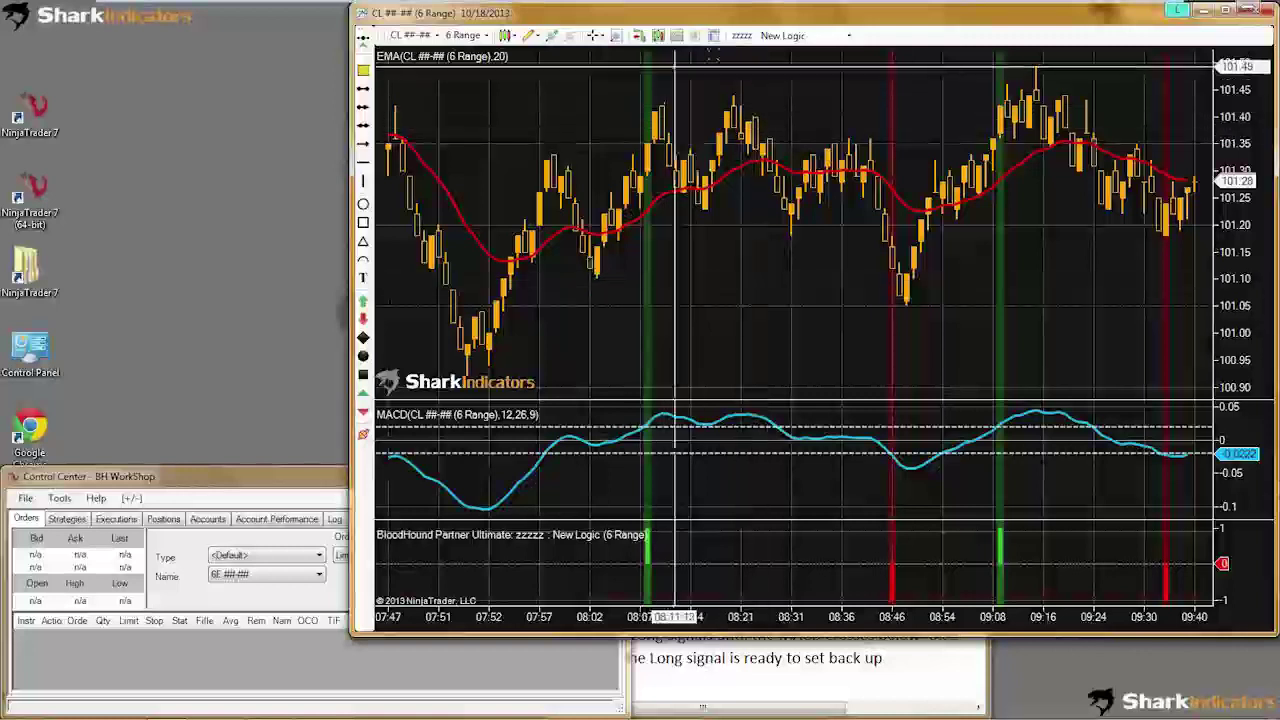
{"action": "left_click", "coordinate": [748, 40]}
{"action": "left_click_drag", "start_coordinate": [394, 183], "coordinate": [285, 112]}
{"action": "left_click", "coordinate": [143, 118]}
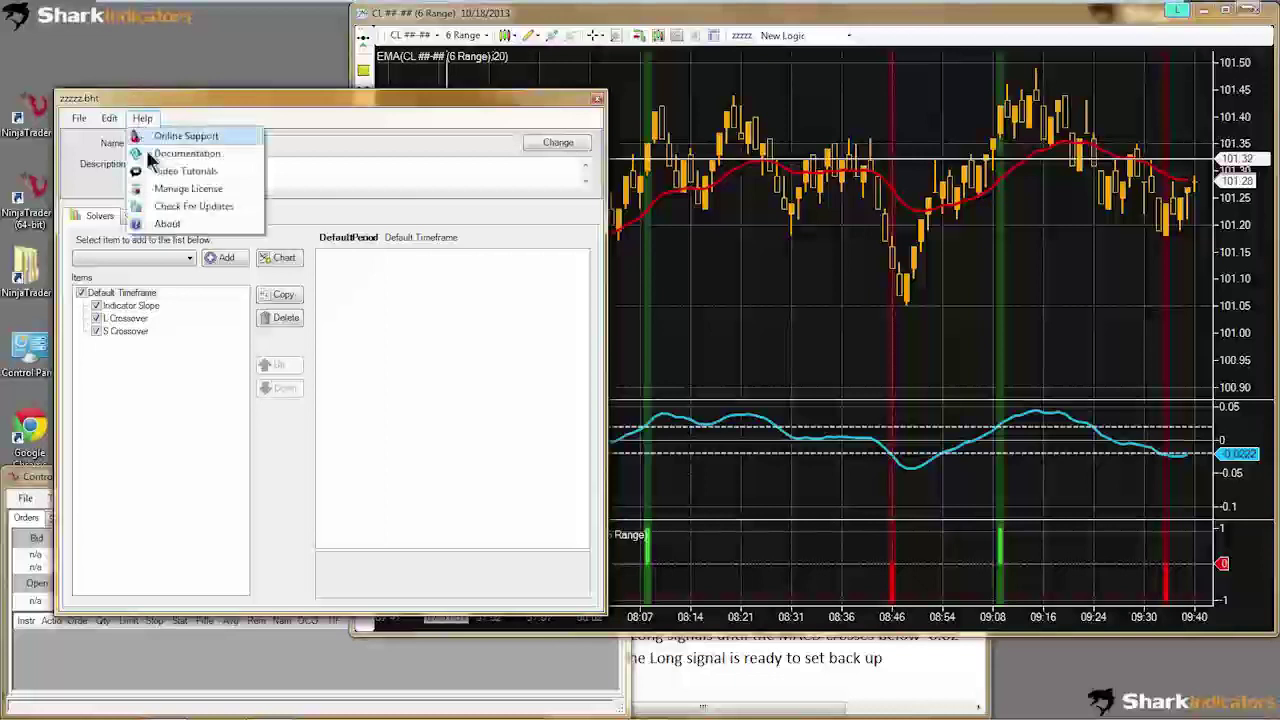
{"action": "left_click", "coordinate": [166, 203]}
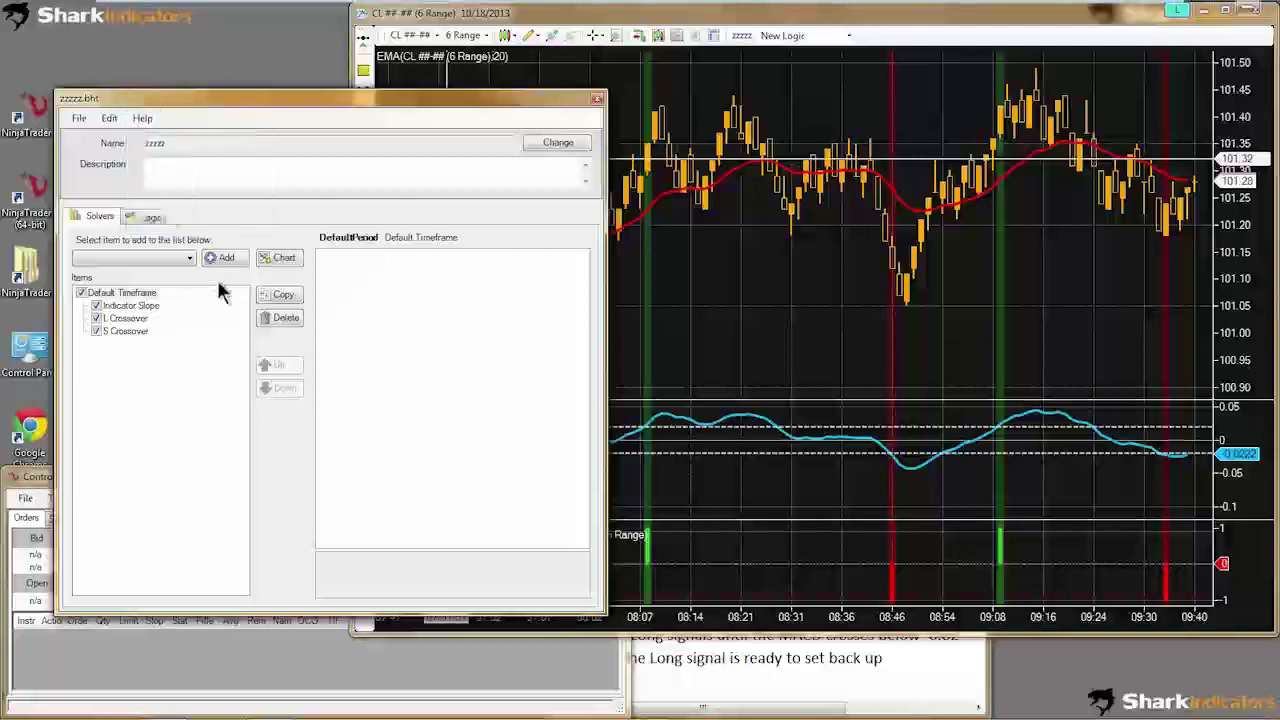
{"action": "left_click_drag", "start_coordinate": [640, 328], "coordinate": [405, 328]}
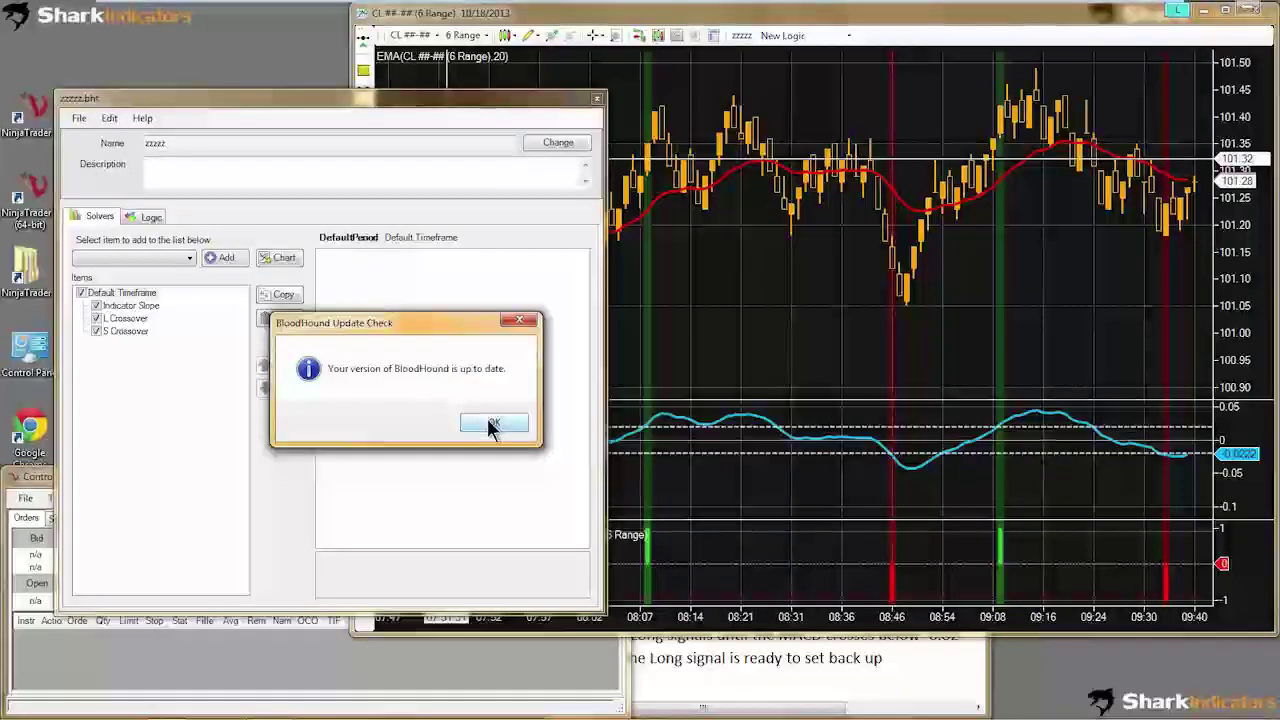
{"action": "left_click", "coordinate": [492, 424]}
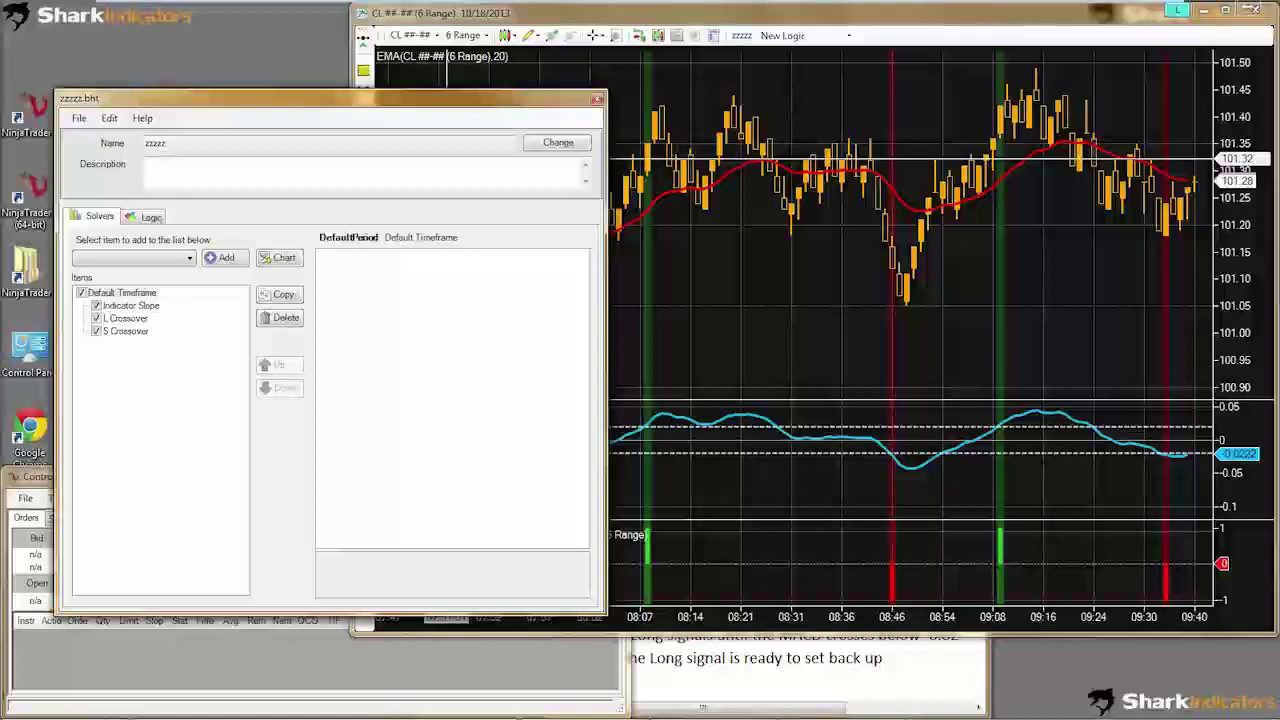
{"action": "left_click", "coordinate": [596, 103]}
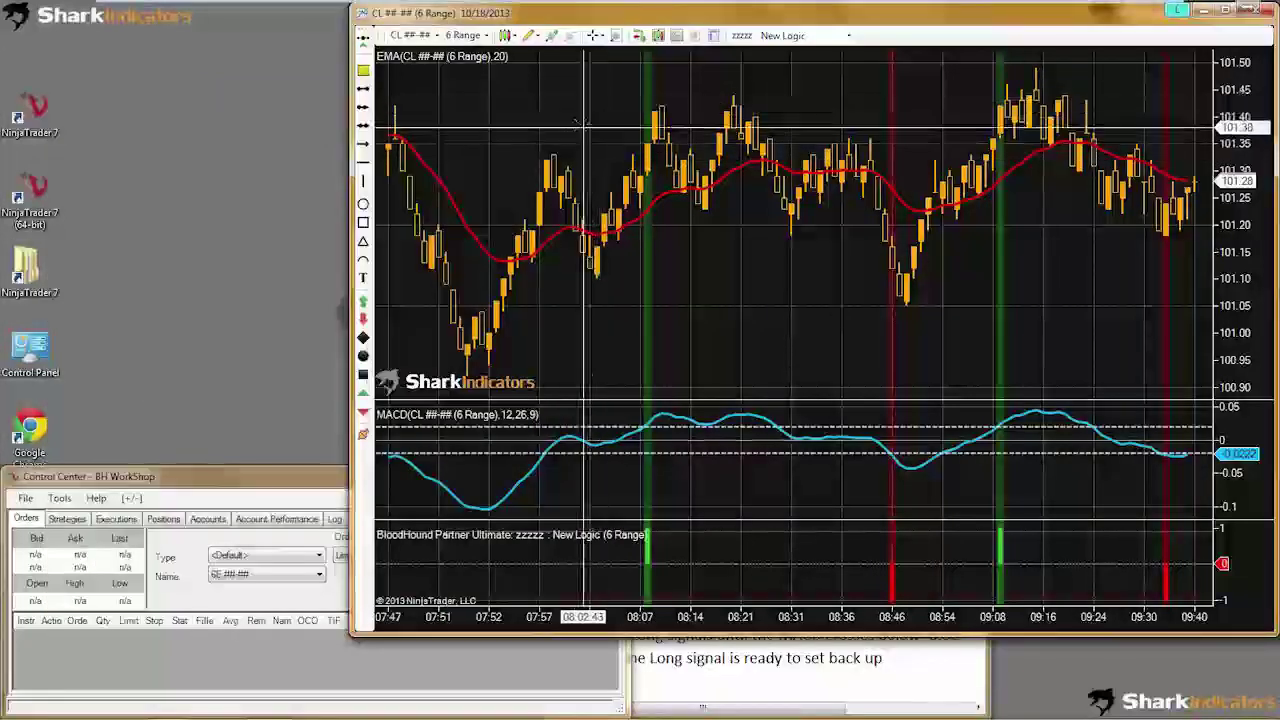
Step: In the CL chart's indicator settings, set the plot width of the existing EMA to 5 and apply it
{"action": "right_click", "coordinate": [572, 120]}
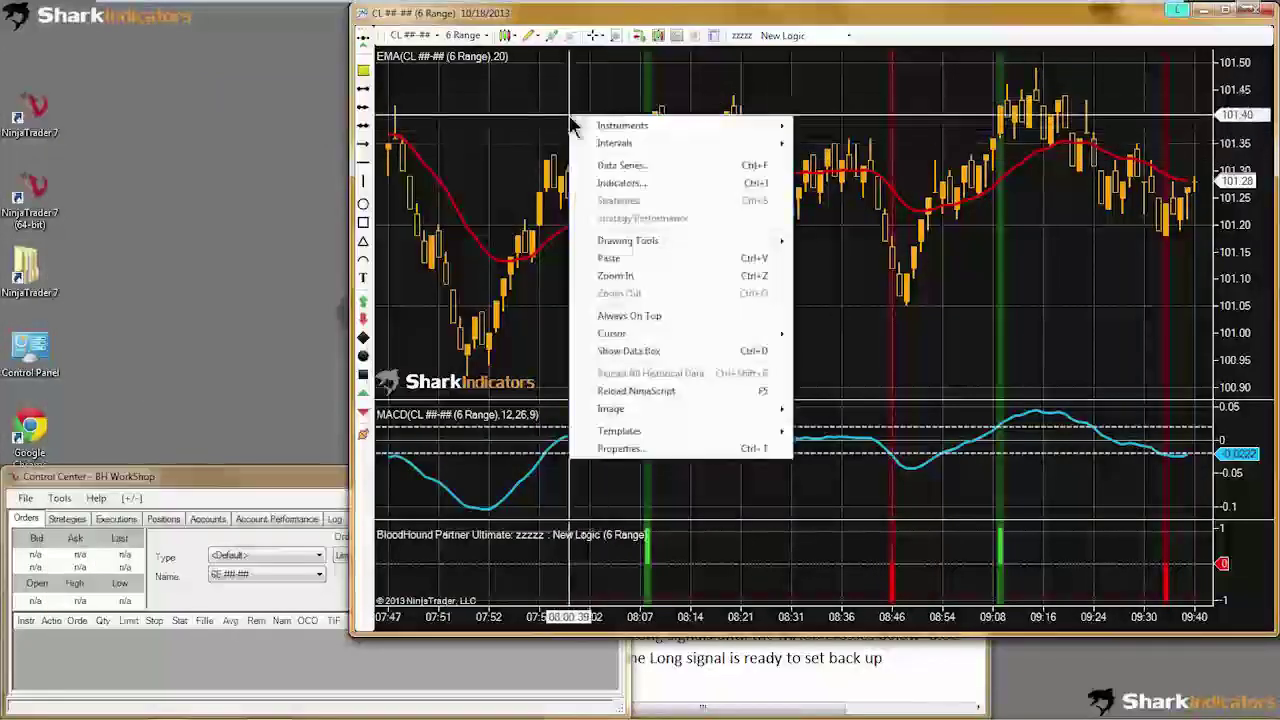
{"action": "left_click", "coordinate": [611, 188]}
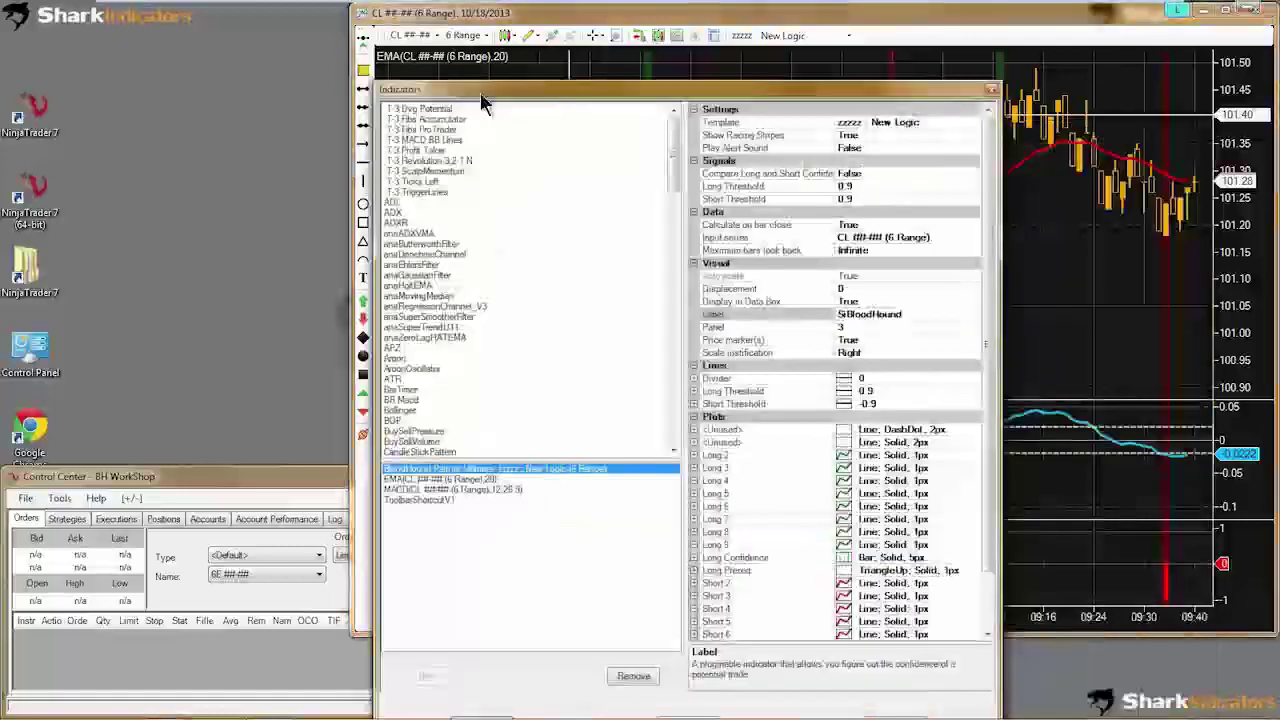
{"action": "left_click_drag", "start_coordinate": [482, 103], "coordinate": [317, 60]}
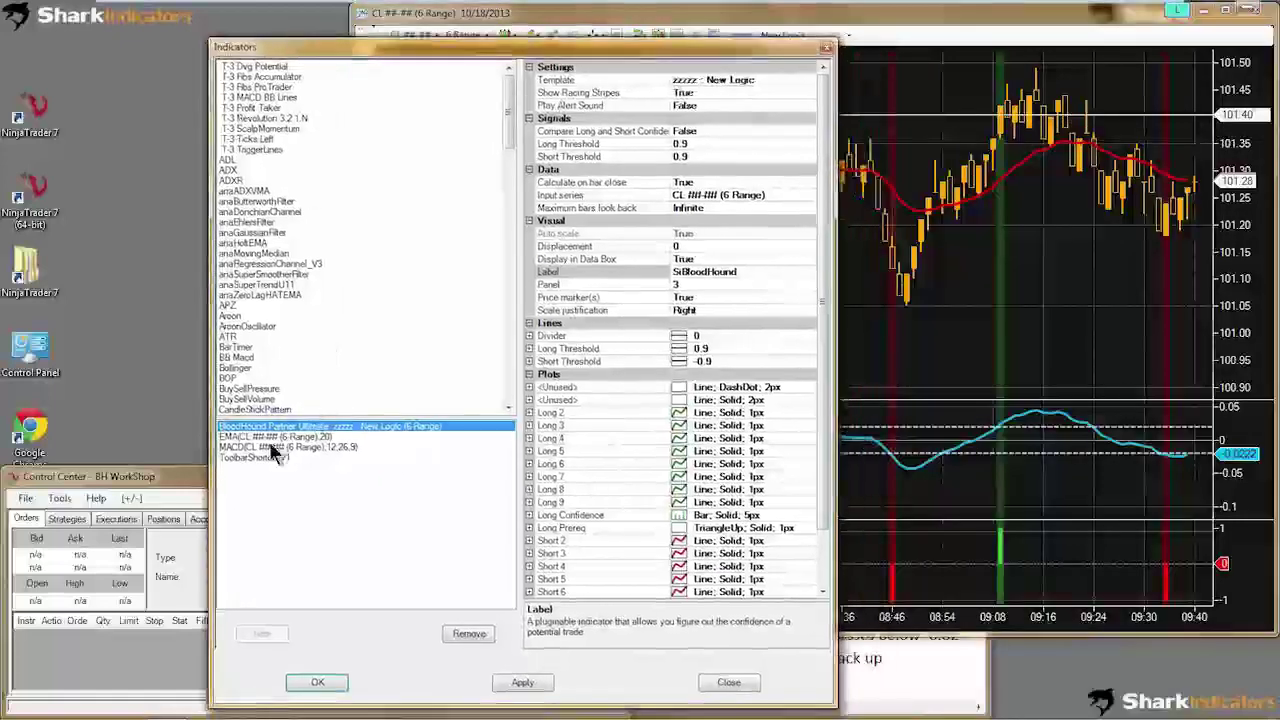
{"action": "left_click", "coordinate": [227, 439]}
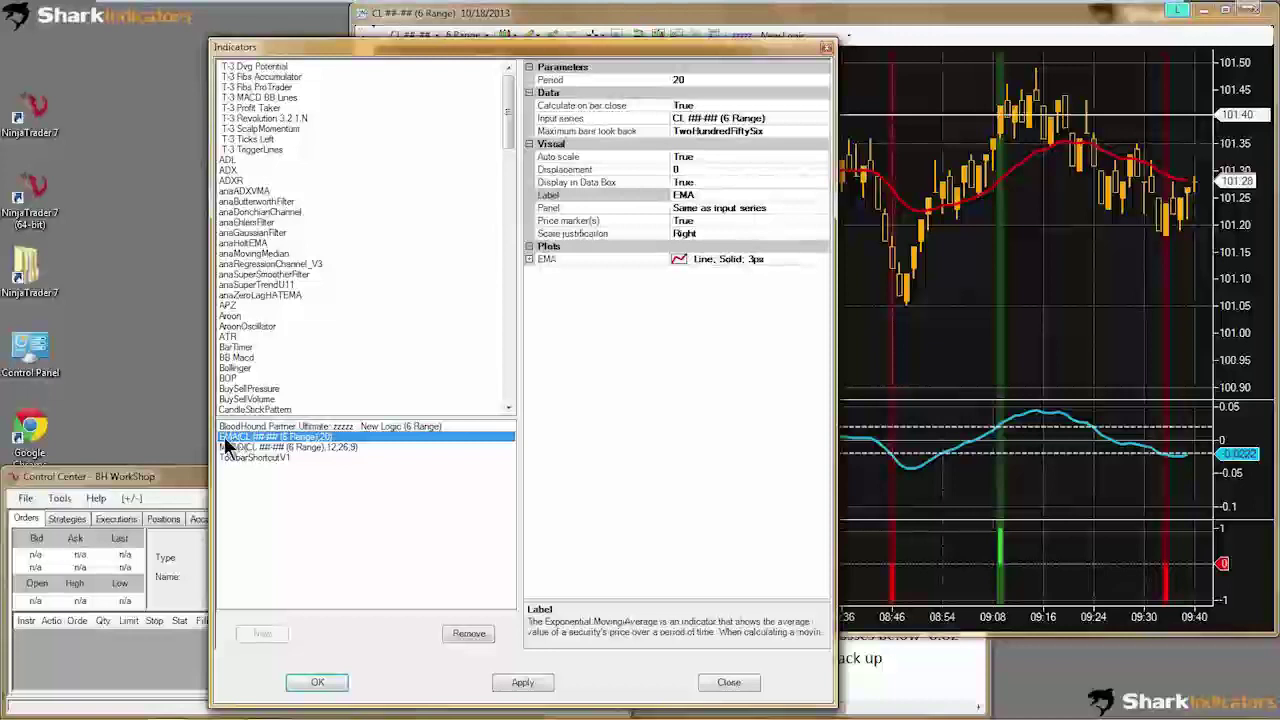
{"action": "double_click", "coordinate": [620, 263]}
{"action": "left_click", "coordinate": [688, 310]}
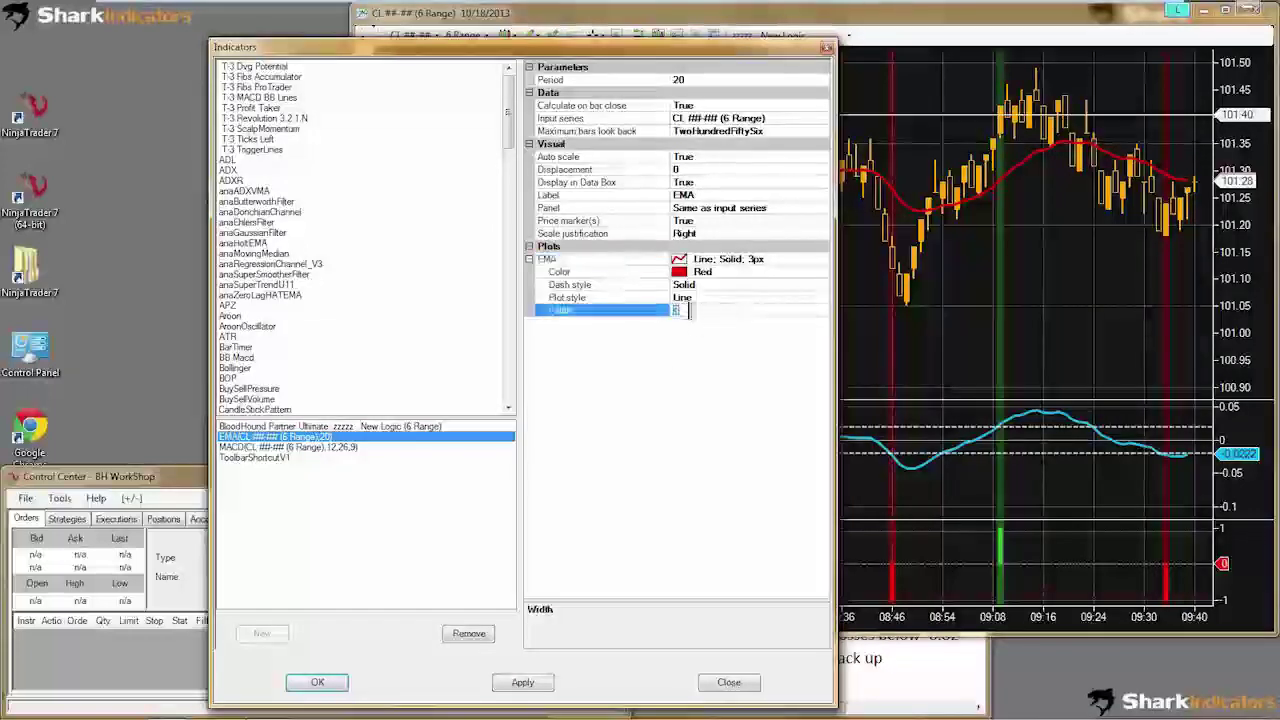
{"action": "key", "text": "Return"}
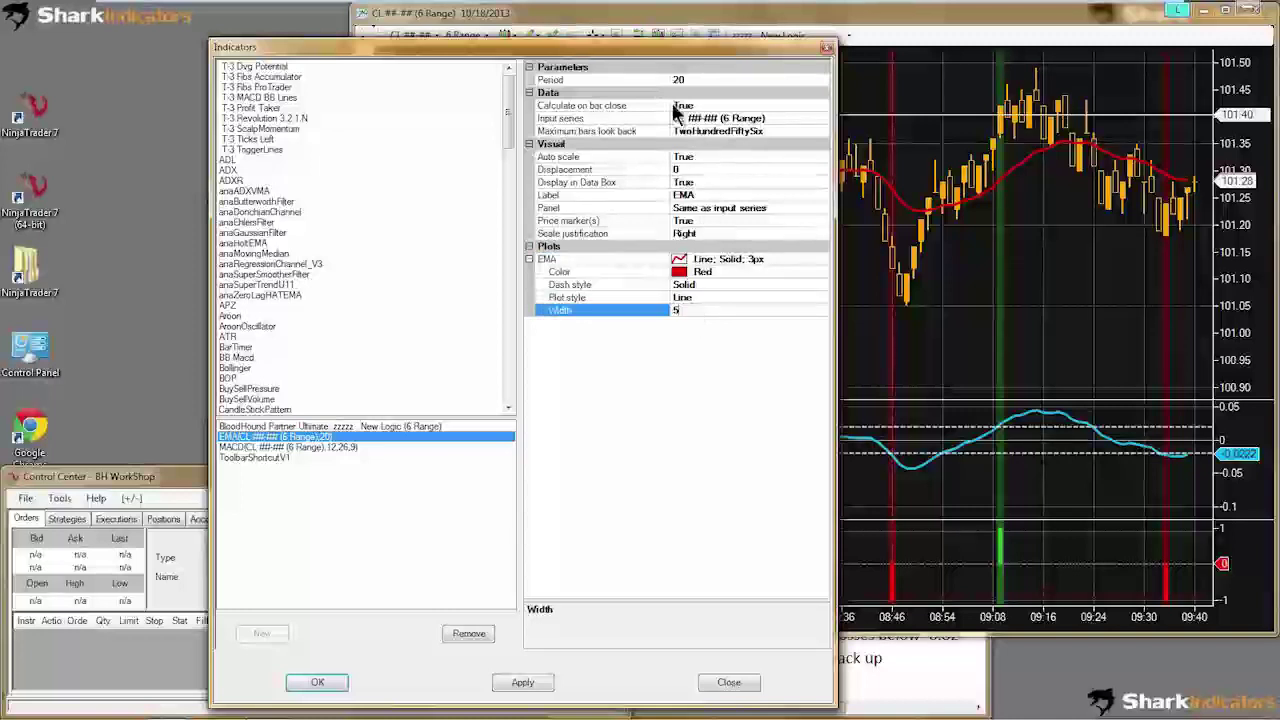
{"action": "left_click", "coordinate": [527, 684]}
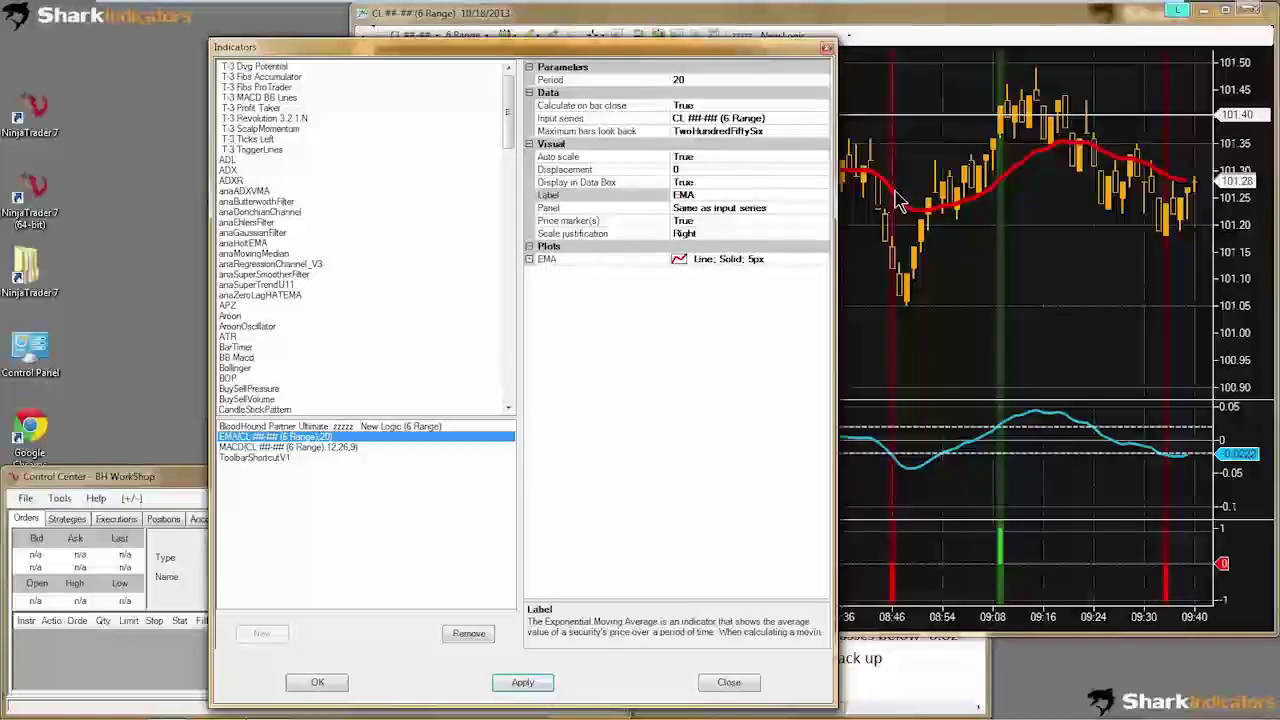
Step: Save the EMA's settings as the default for EMA and add a second EMA to the chart's indicators
{"action": "right_click", "coordinate": [614, 229]}
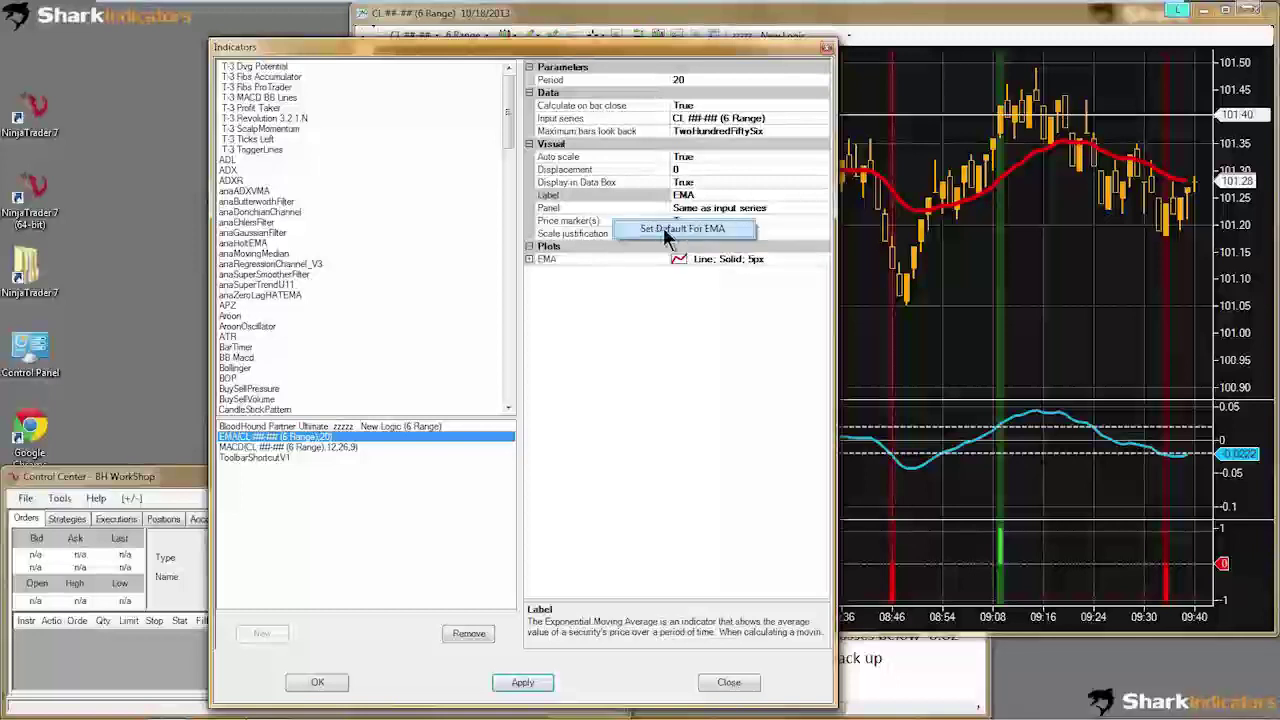
{"action": "left_click", "coordinate": [668, 232]}
{"action": "left_click", "coordinate": [247, 359]}
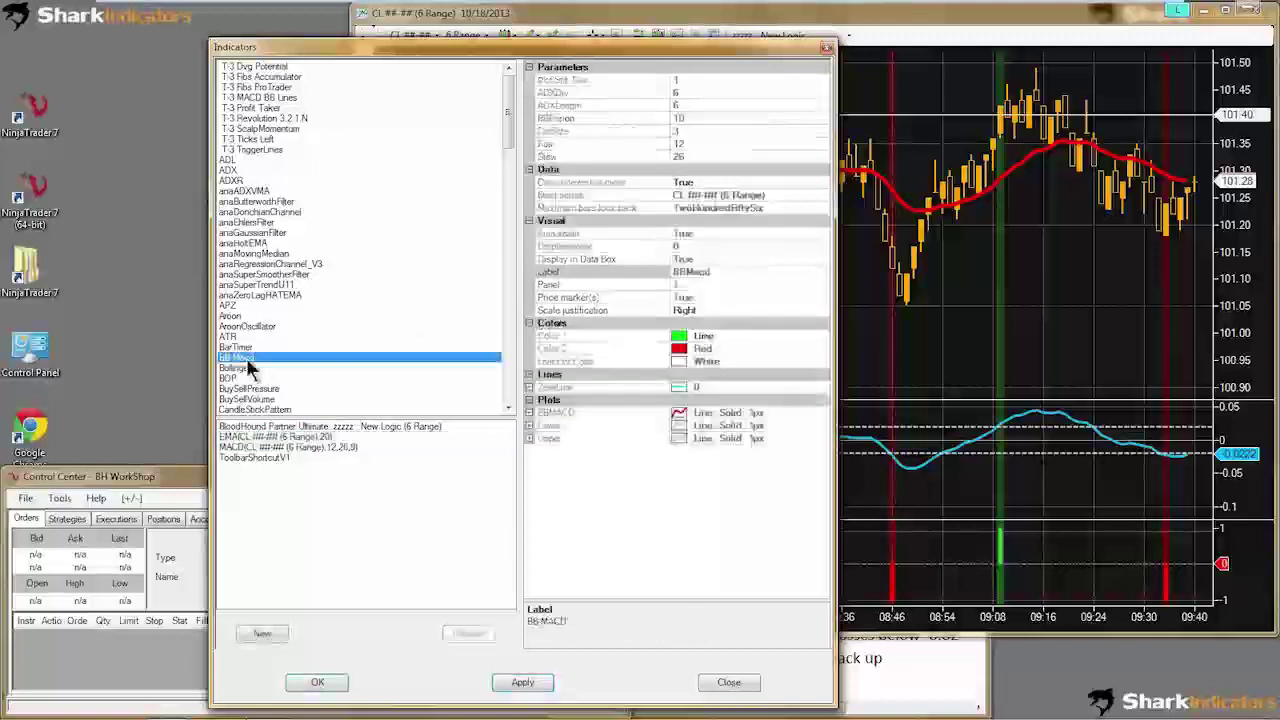
{"action": "key", "text": "e"}
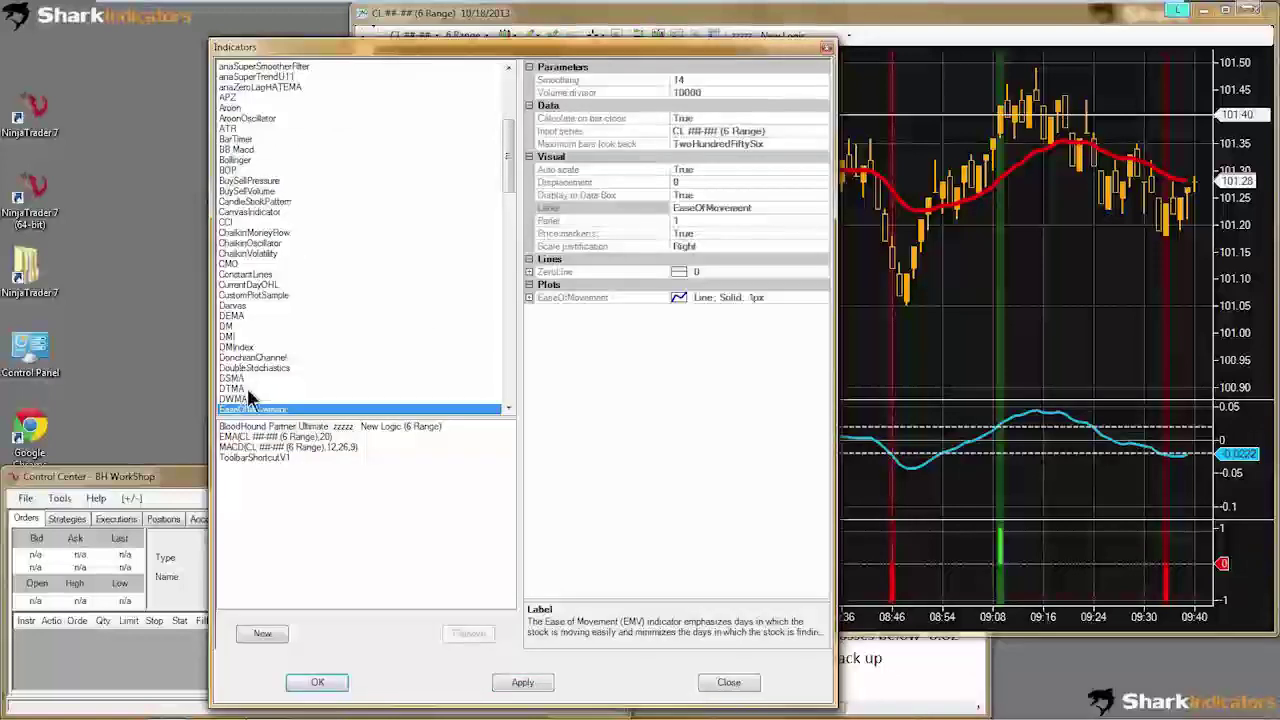
{"action": "scroll", "coordinate": [245, 390], "scroll_direction": "down", "scroll_amount": 2}
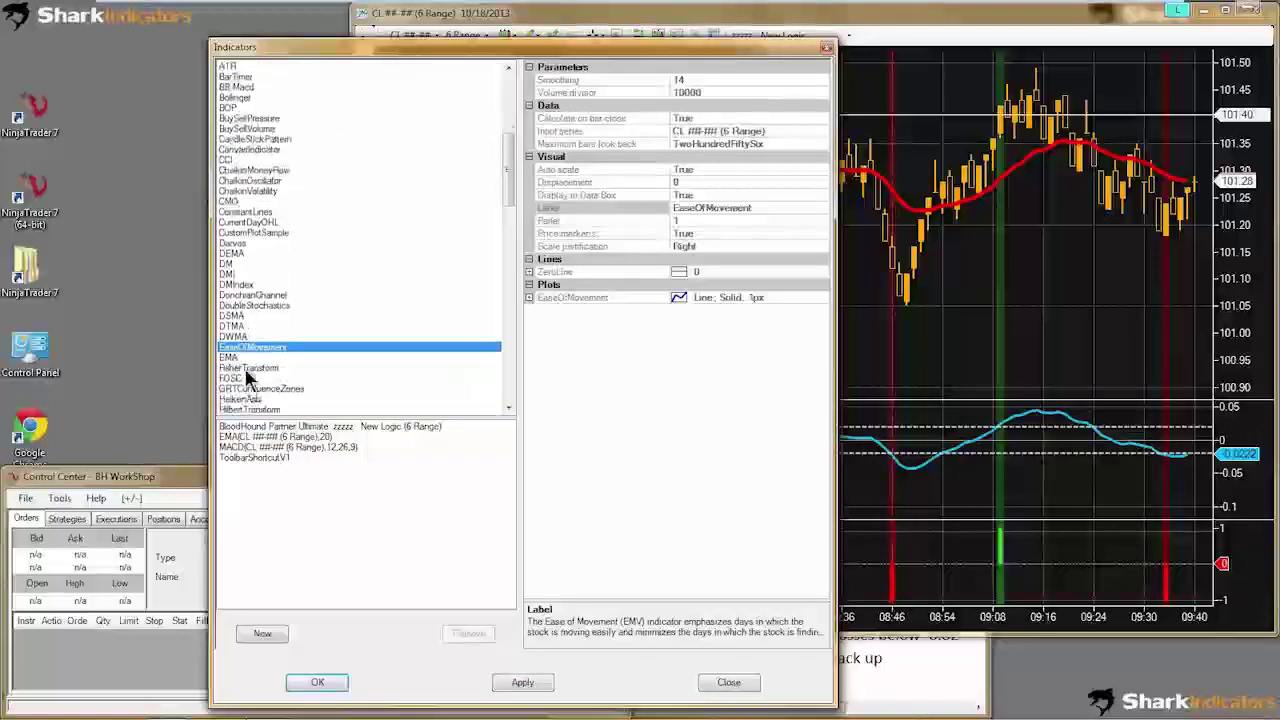
{"action": "left_click", "coordinate": [232, 360]}
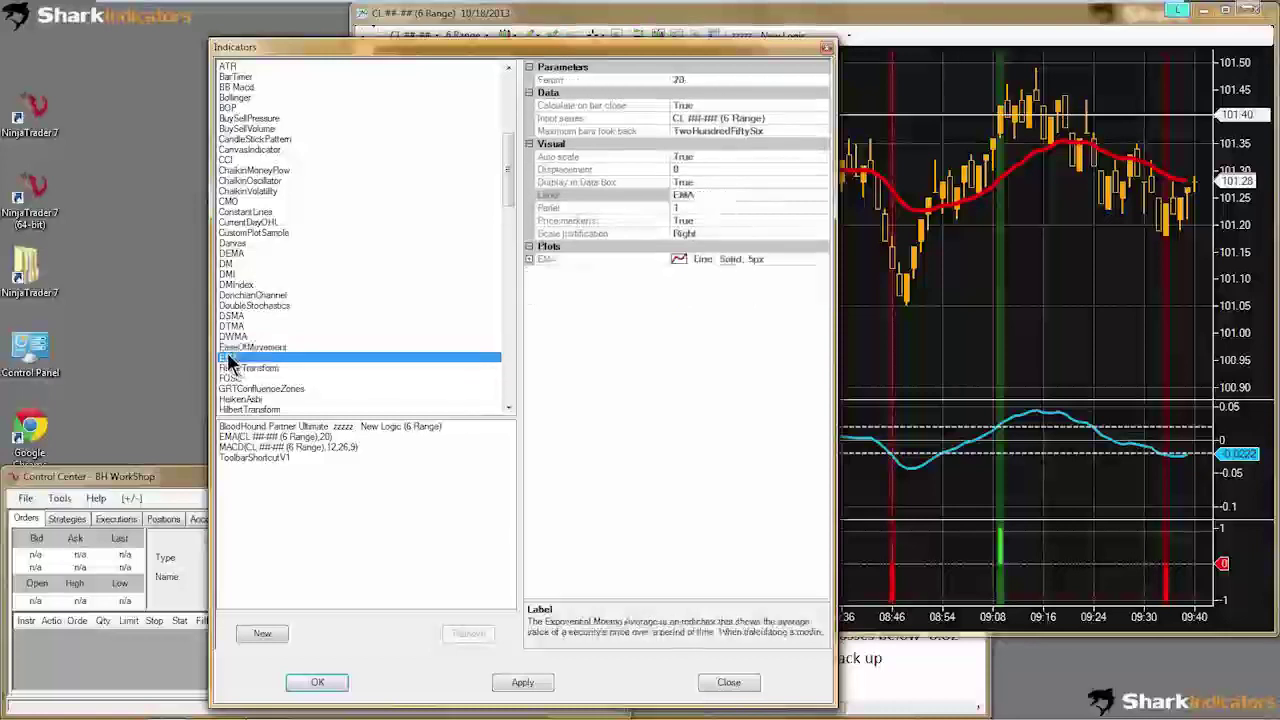
{"action": "double_click", "coordinate": [230, 362]}
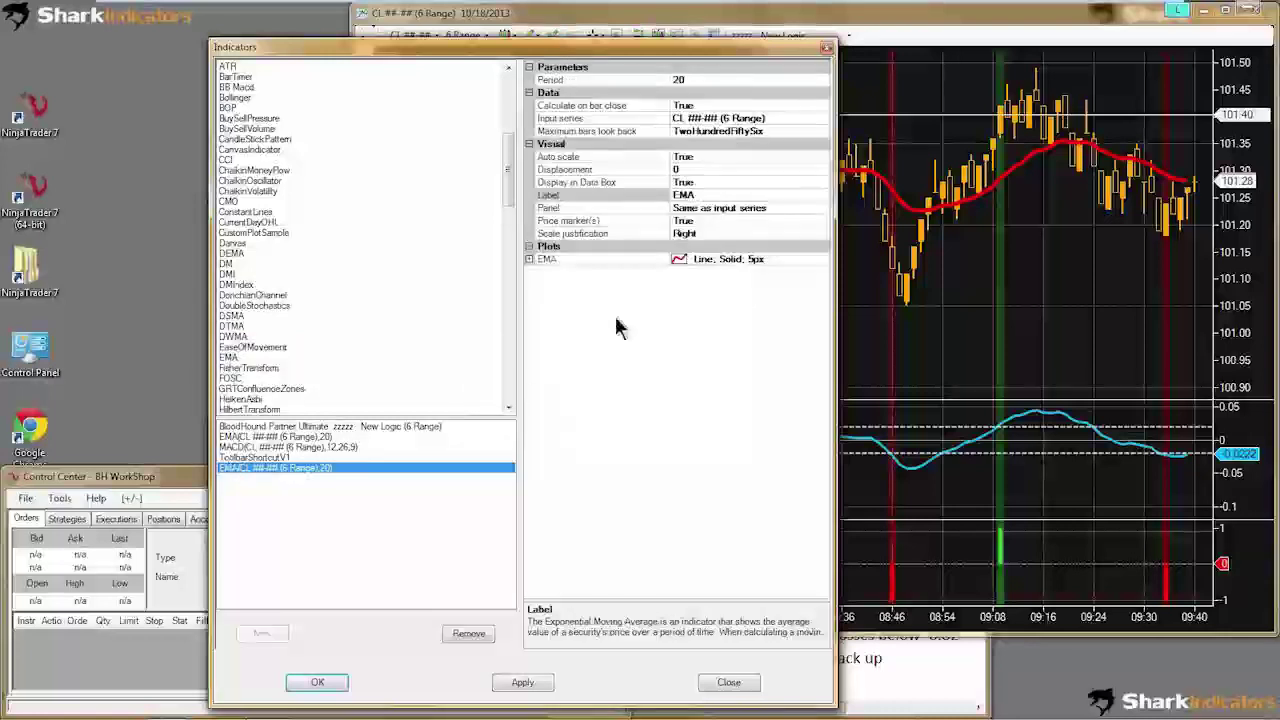
Step: Set the newly added EMA's plot width to 3 and save its settings as the default for EMA
{"action": "double_click", "coordinate": [640, 260]}
{"action": "left_click", "coordinate": [687, 310]}
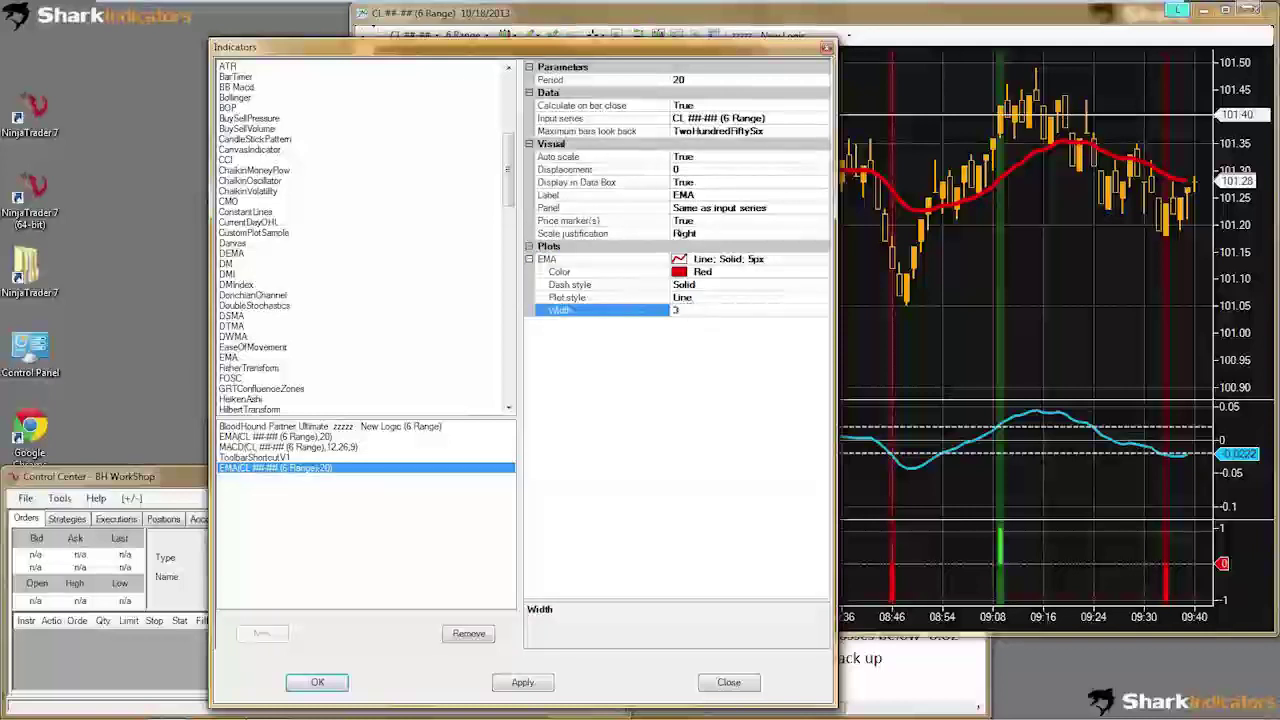
{"action": "right_click", "coordinate": [627, 287]}
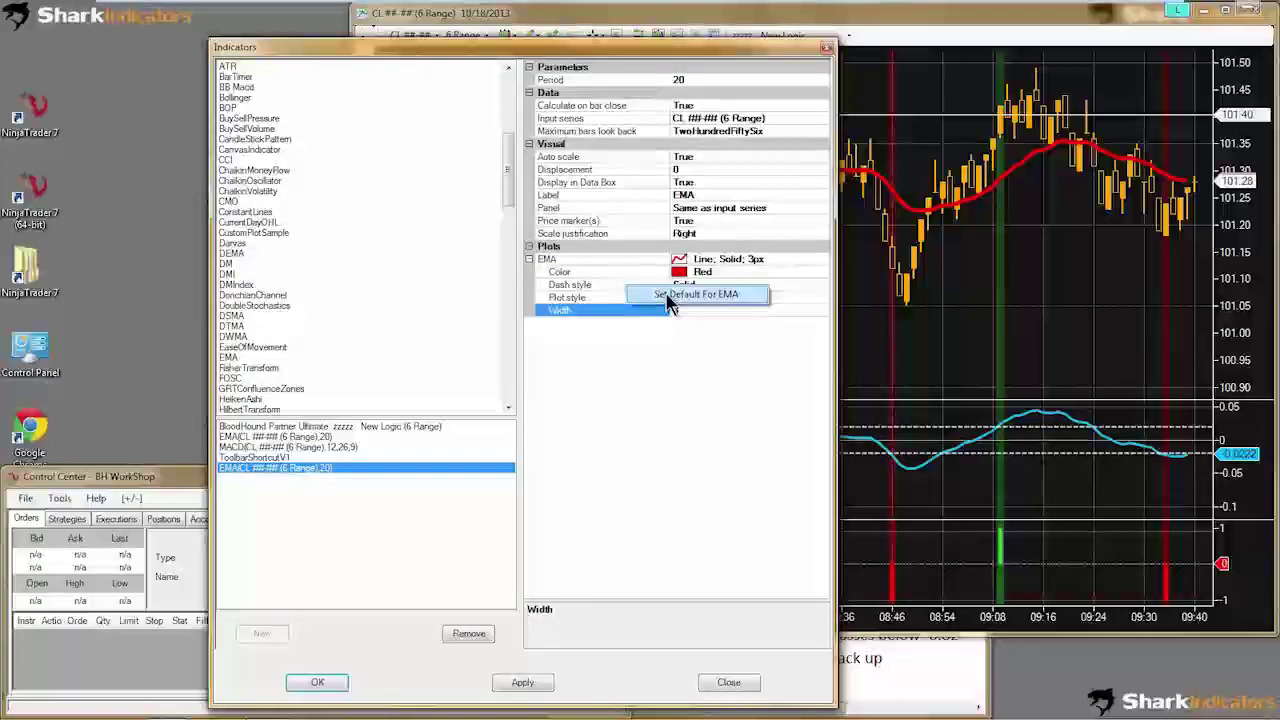
{"action": "left_click", "coordinate": [690, 294]}
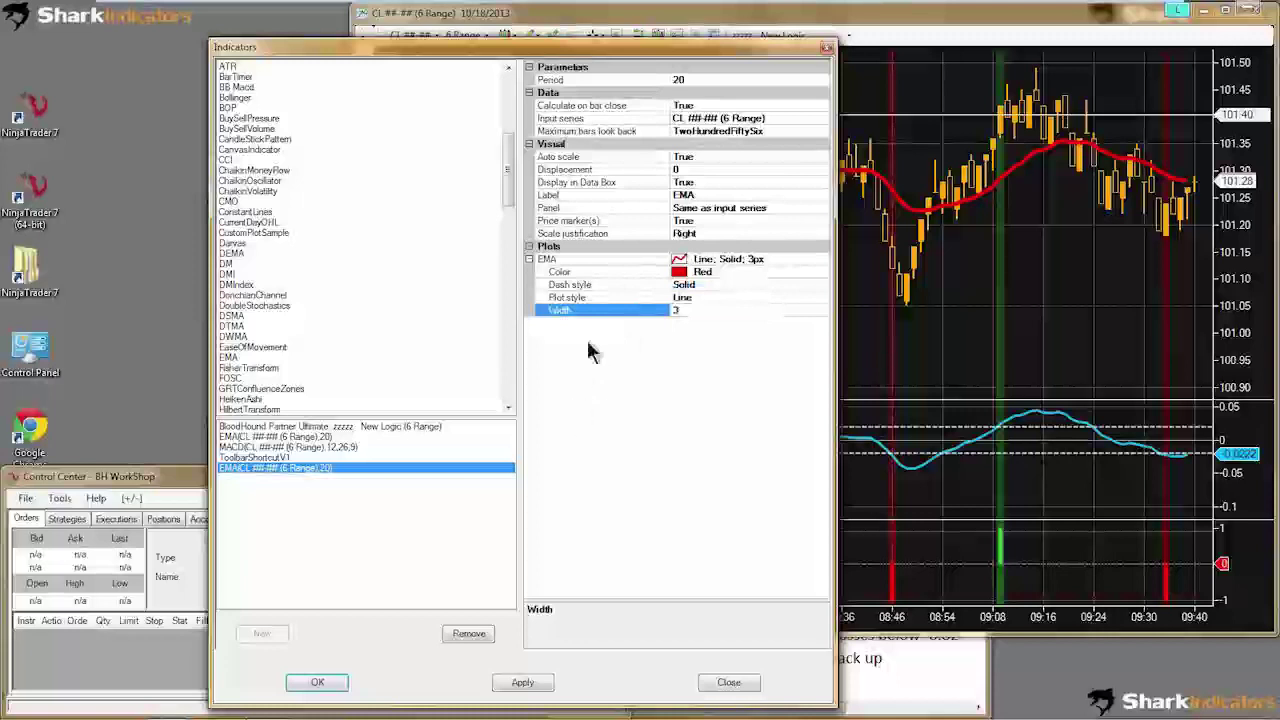
Step: Check the save-as-default option for the chart's MACD and for its BloodHound indicator without applying either
{"action": "left_click", "coordinate": [233, 448]}
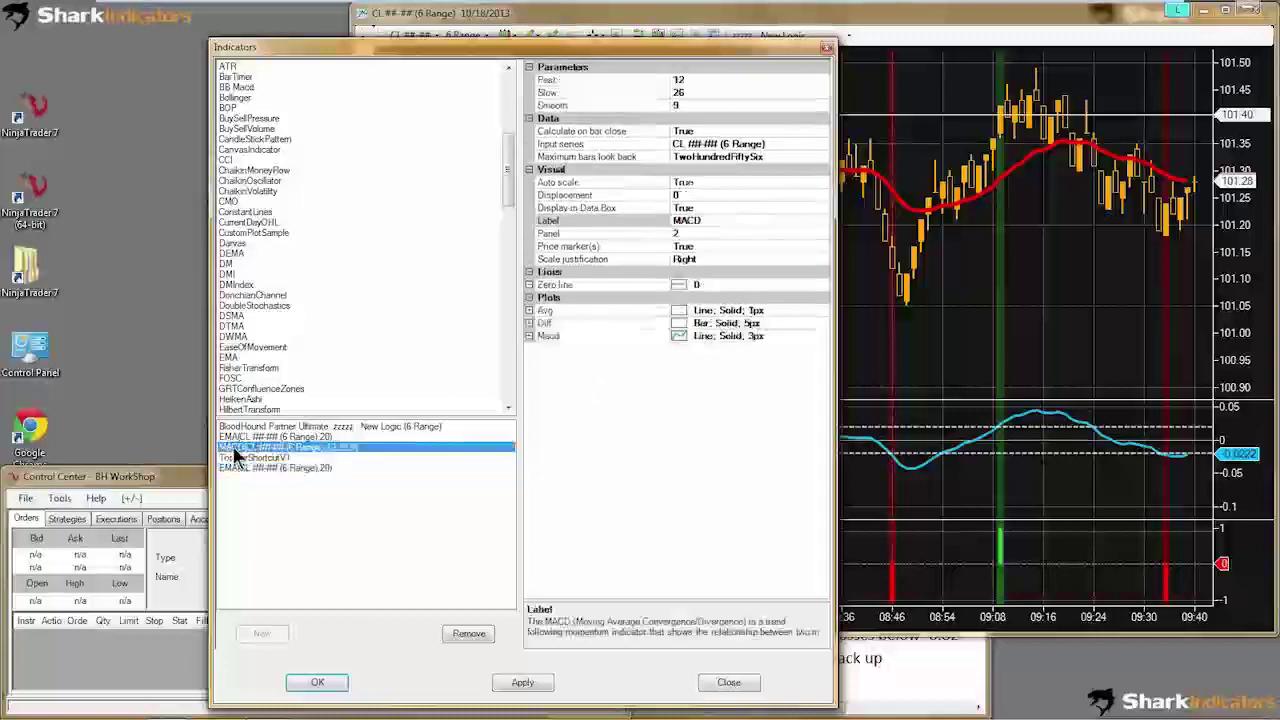
{"action": "right_click", "coordinate": [632, 244]}
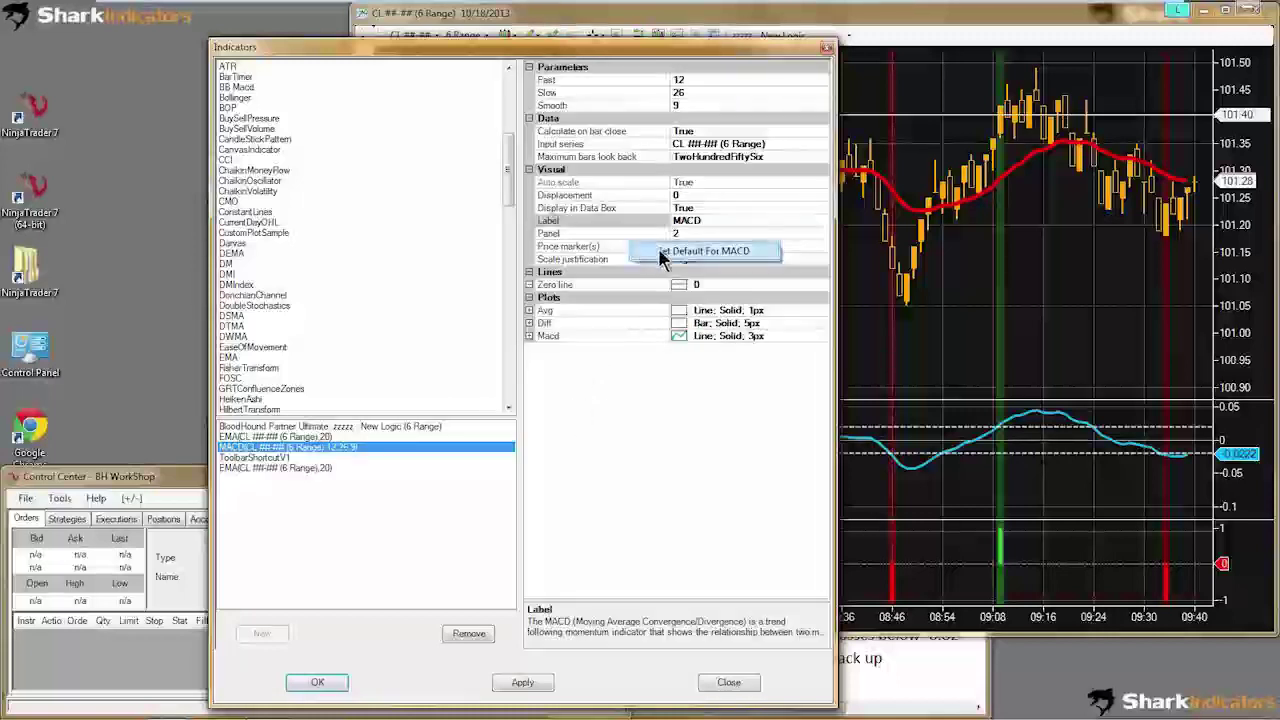
{"action": "left_click", "coordinate": [245, 427]}
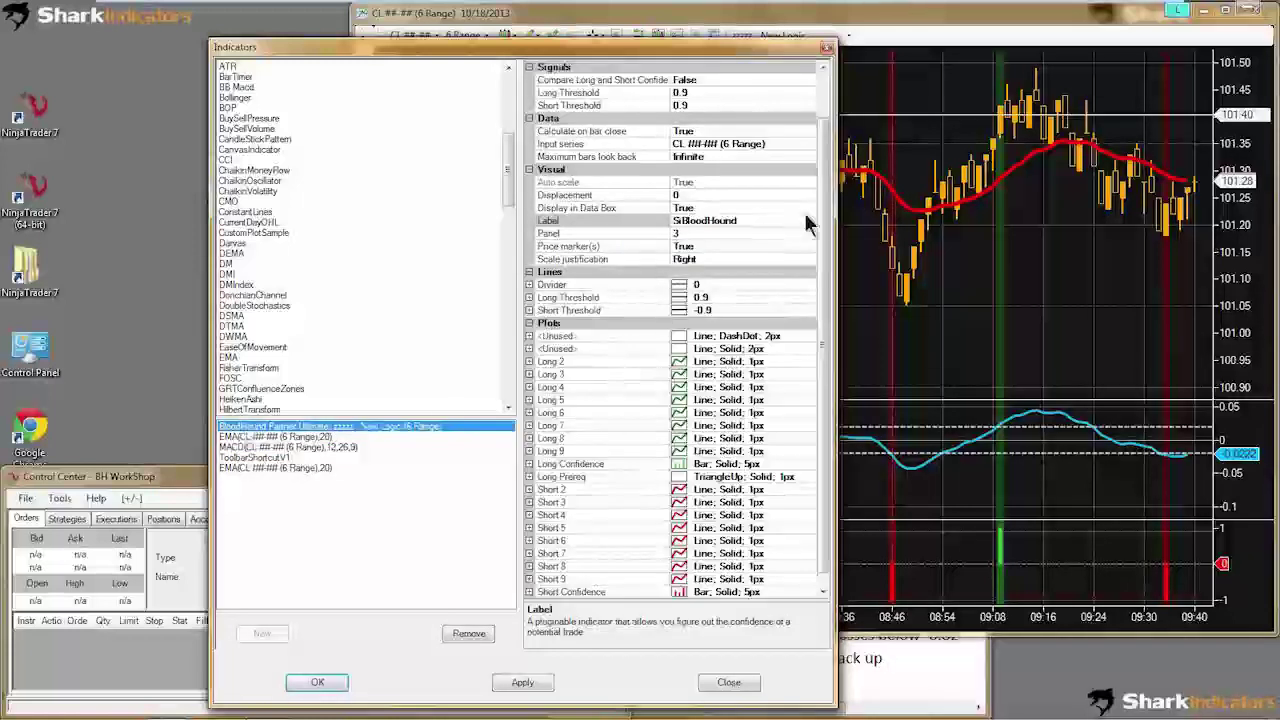
{"action": "scroll", "coordinate": [824, 234], "scroll_direction": "up", "scroll_amount": 2}
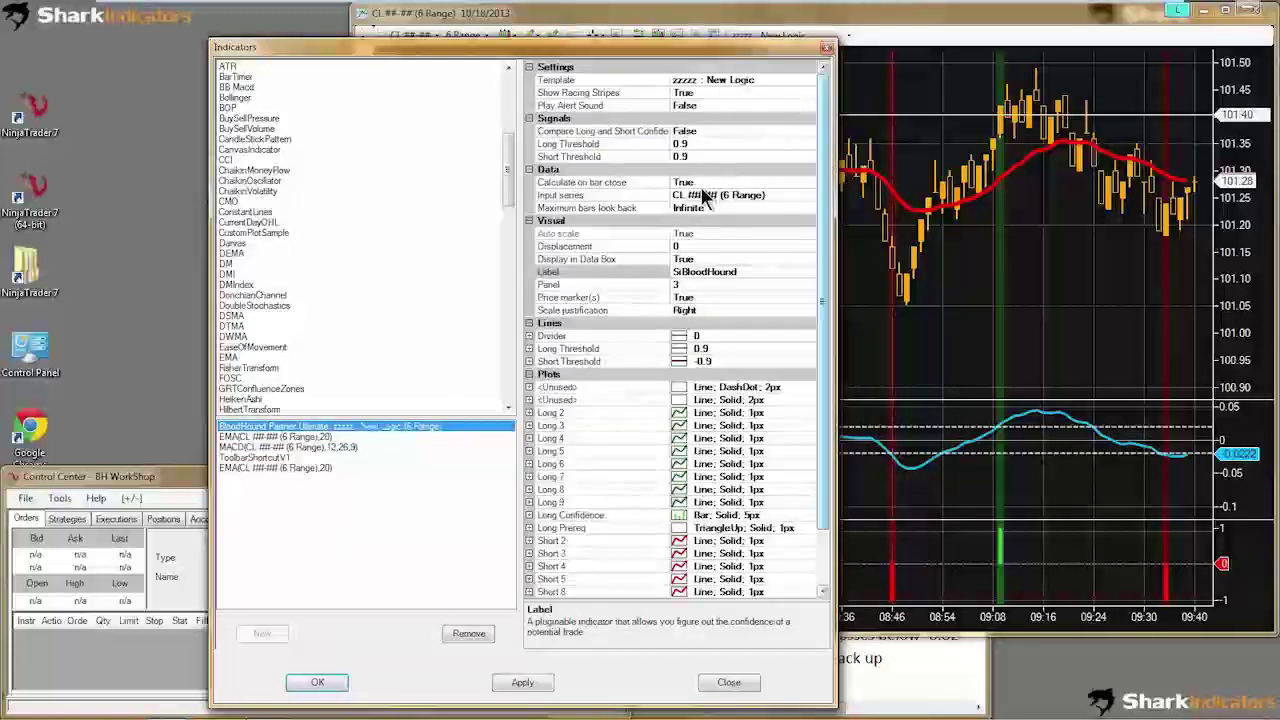
{"action": "right_click", "coordinate": [614, 247]}
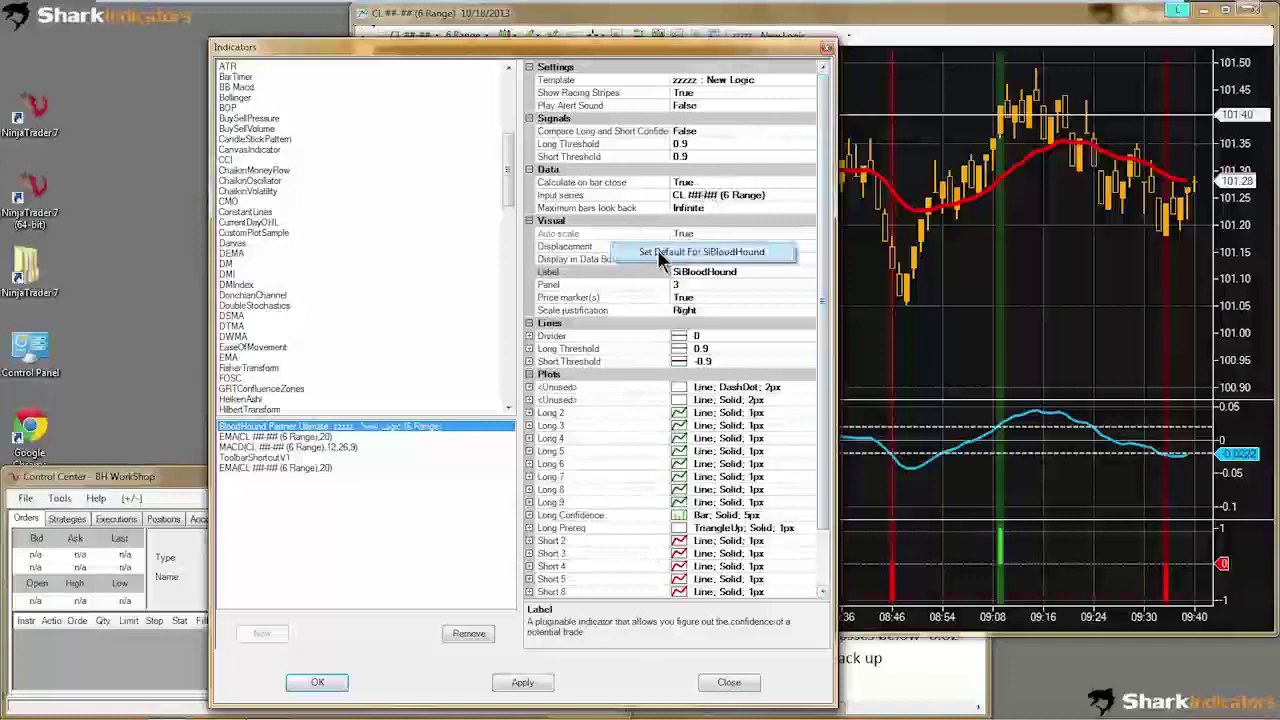
Step: Inspect the BloodHound indicator's template setting and its default option, and close the indicator settings without saving
{"action": "double_click", "coordinate": [680, 92]}
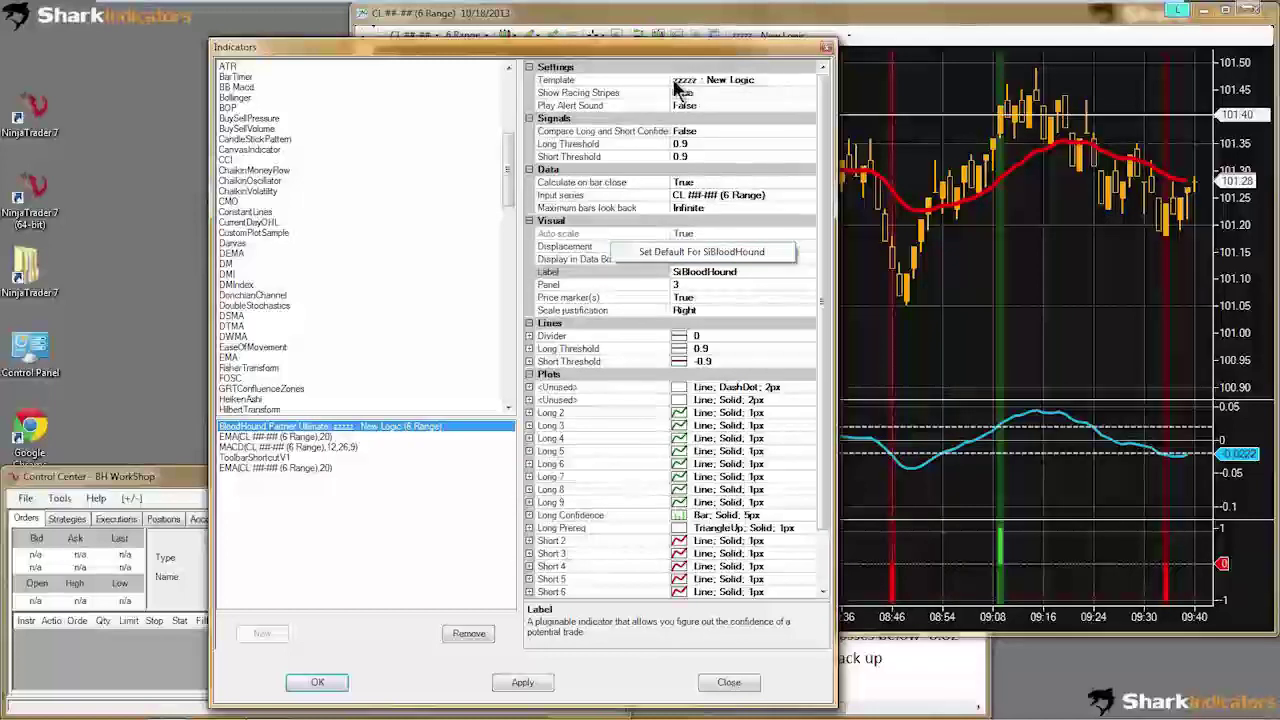
{"action": "left_click", "coordinate": [678, 80]}
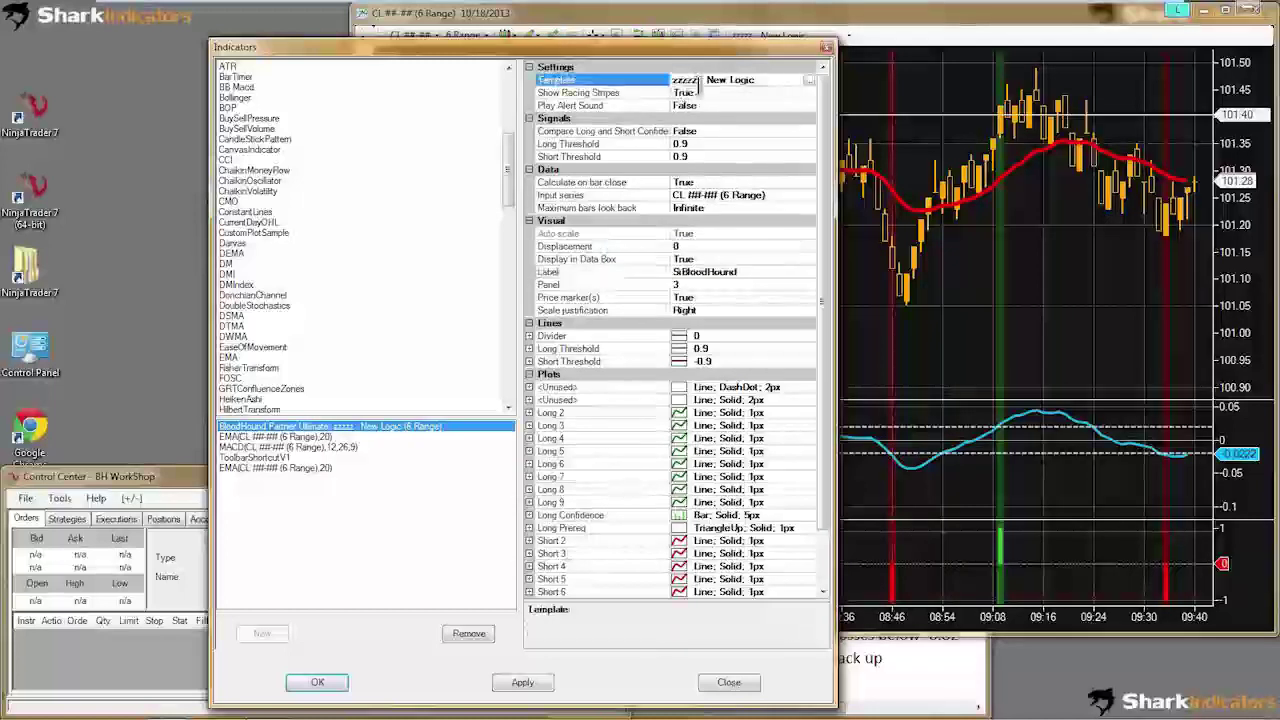
{"action": "left_click_drag", "start_coordinate": [698, 84], "coordinate": [676, 80]}
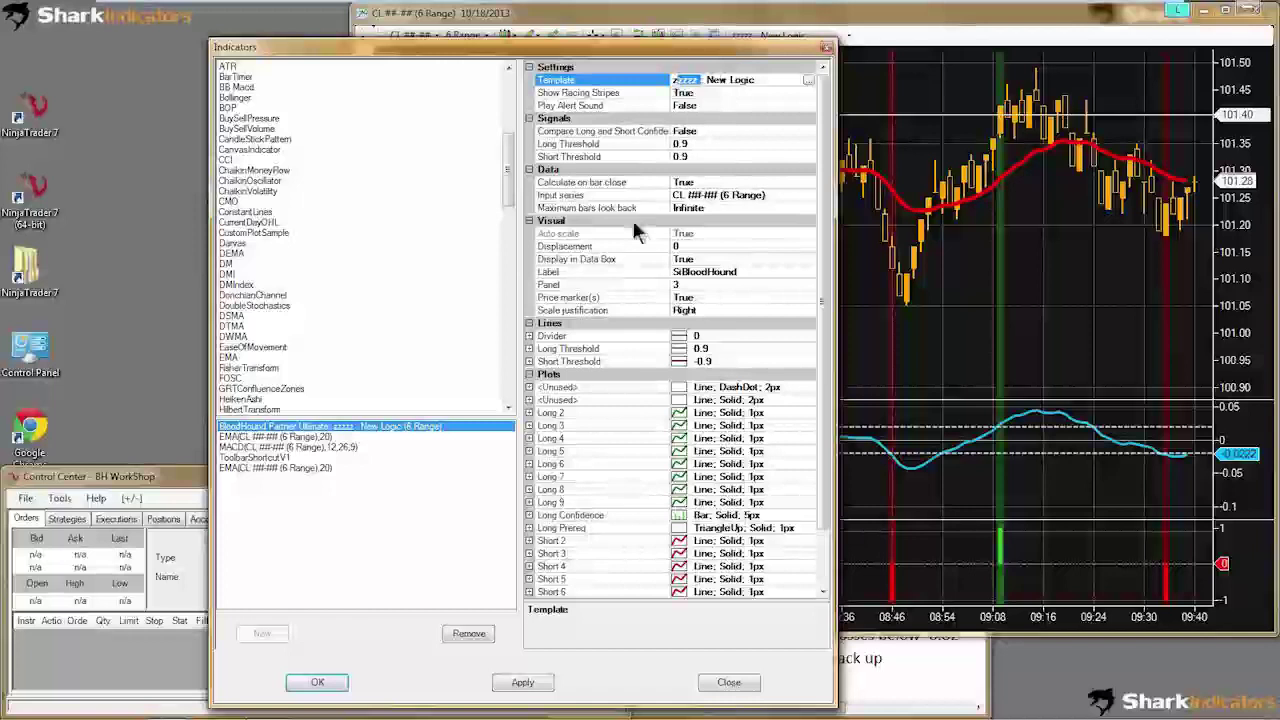
{"action": "right_click", "coordinate": [592, 262]}
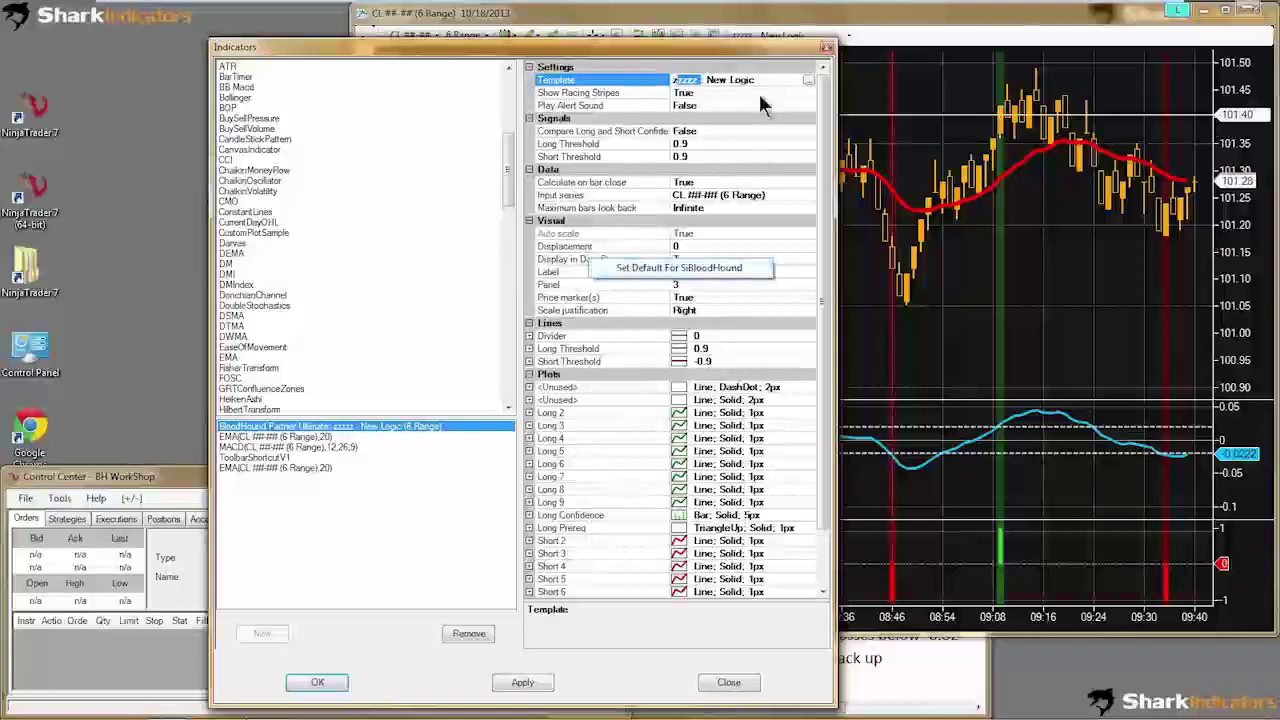
{"action": "left_click", "coordinate": [770, 48]}
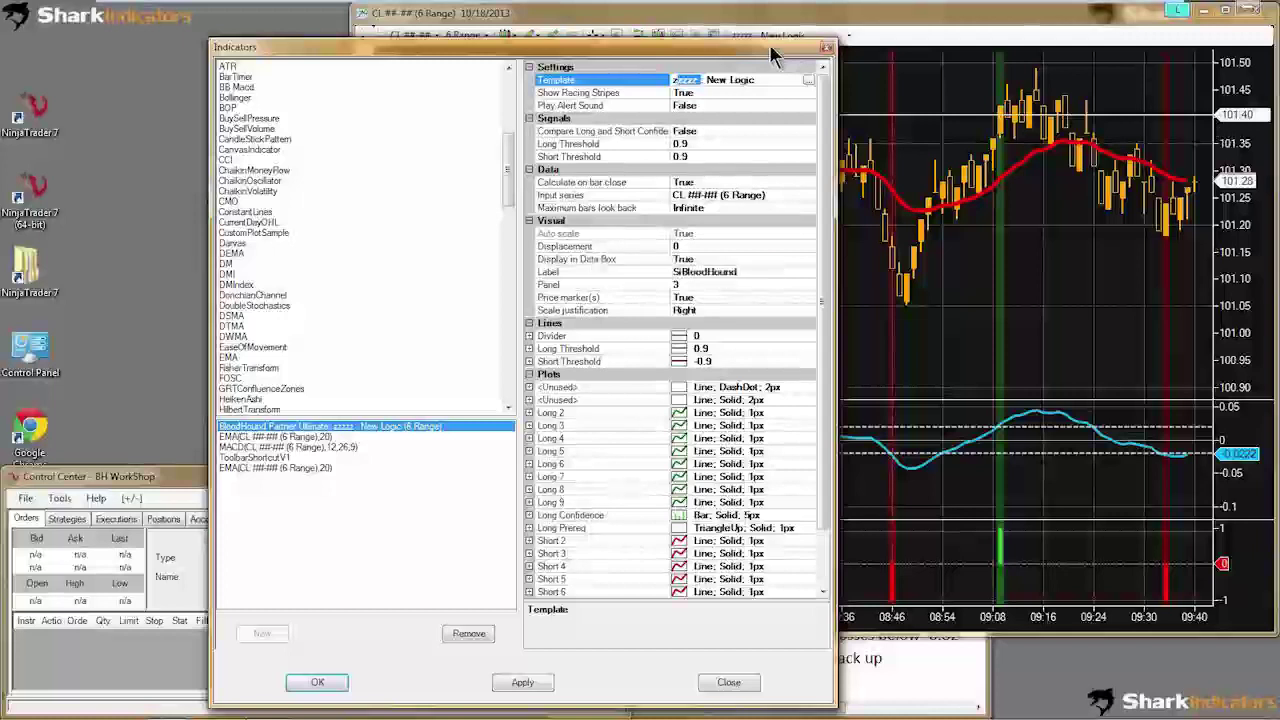
{"action": "left_click", "coordinate": [826, 48]}
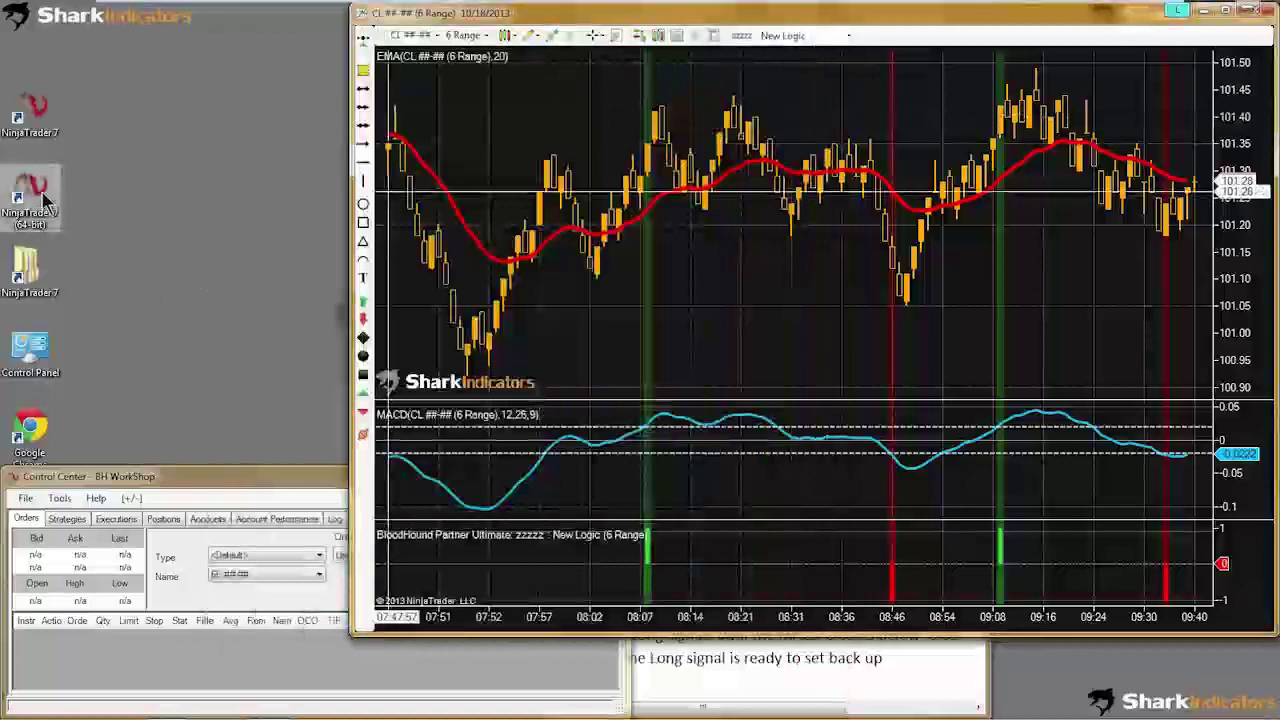
Step: Open the Indicator folder under templates in the NinjaTrader 7 documents folder and select EMA.xml
{"action": "double_click", "coordinate": [30, 280]}
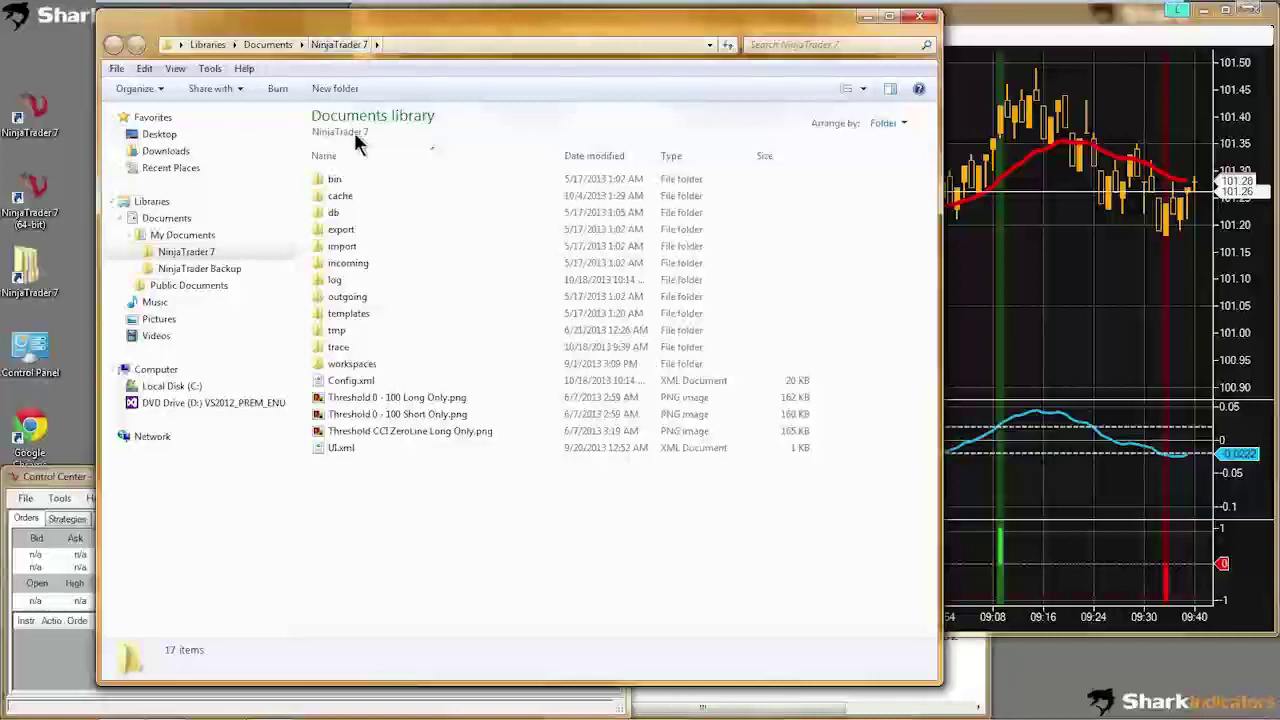
{"action": "left_click", "coordinate": [342, 318]}
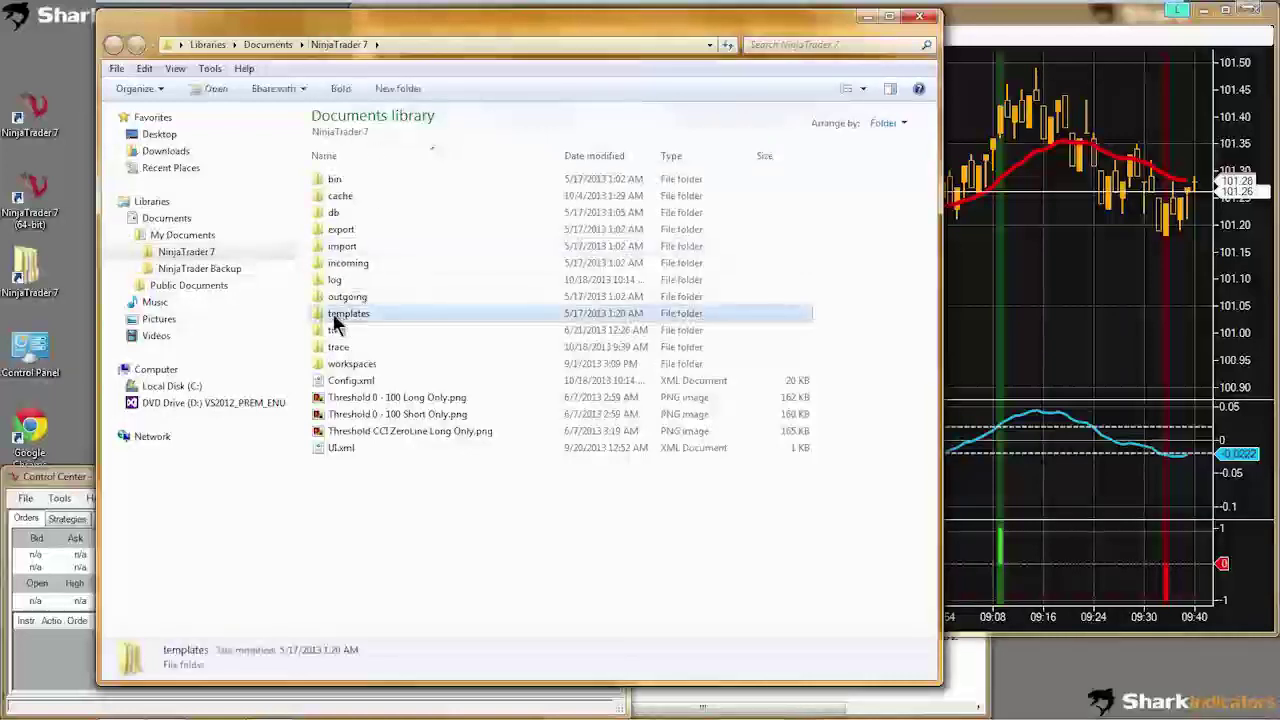
{"action": "double_click", "coordinate": [320, 316]}
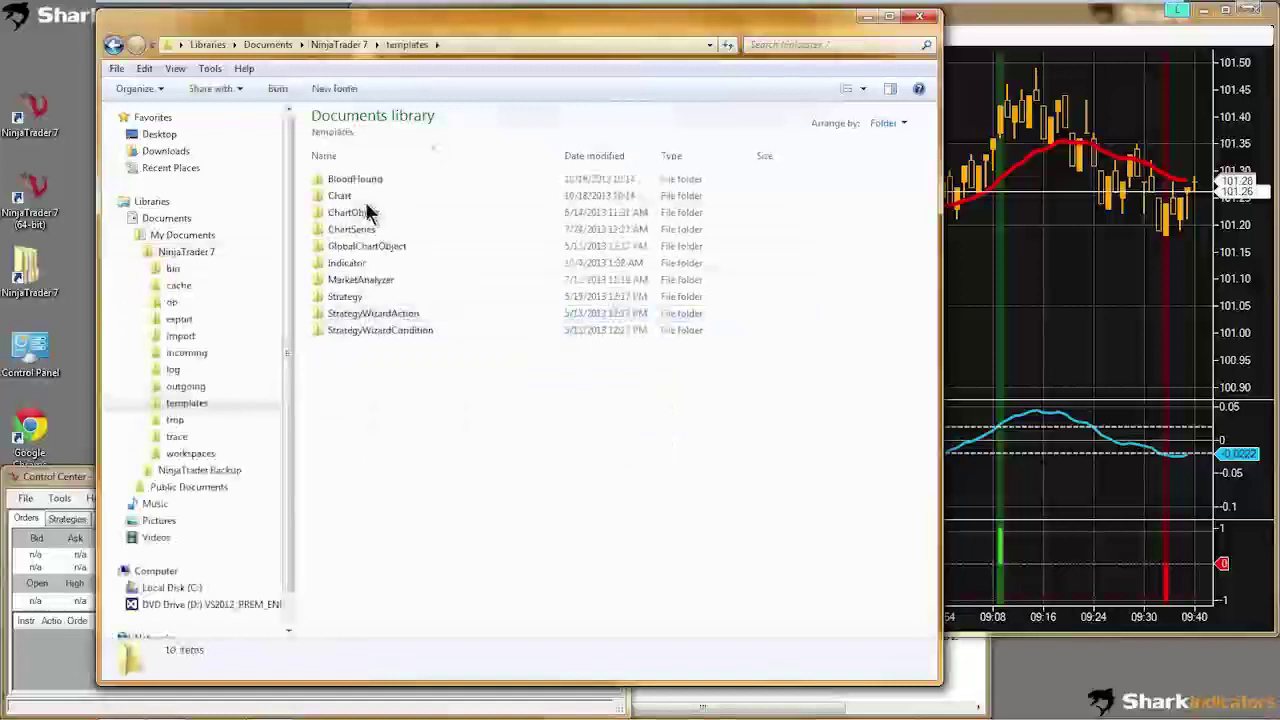
{"action": "left_click", "coordinate": [319, 262]}
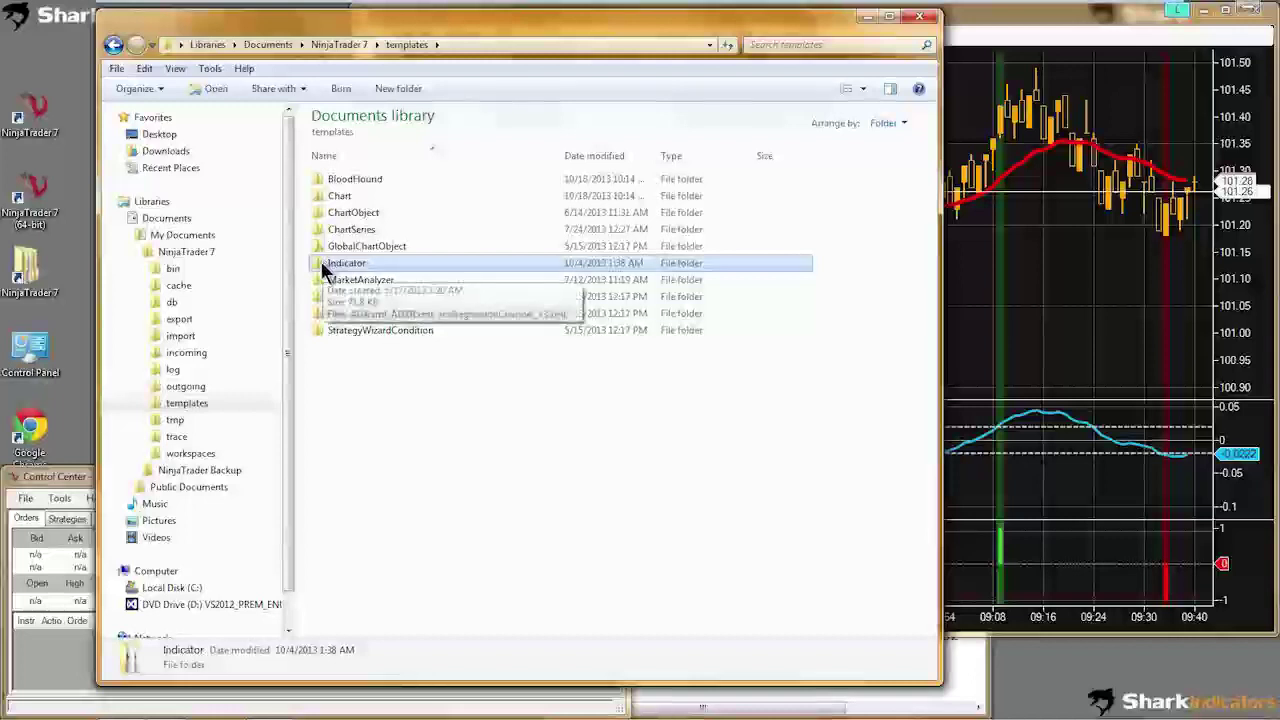
{"action": "double_click", "coordinate": [320, 262]}
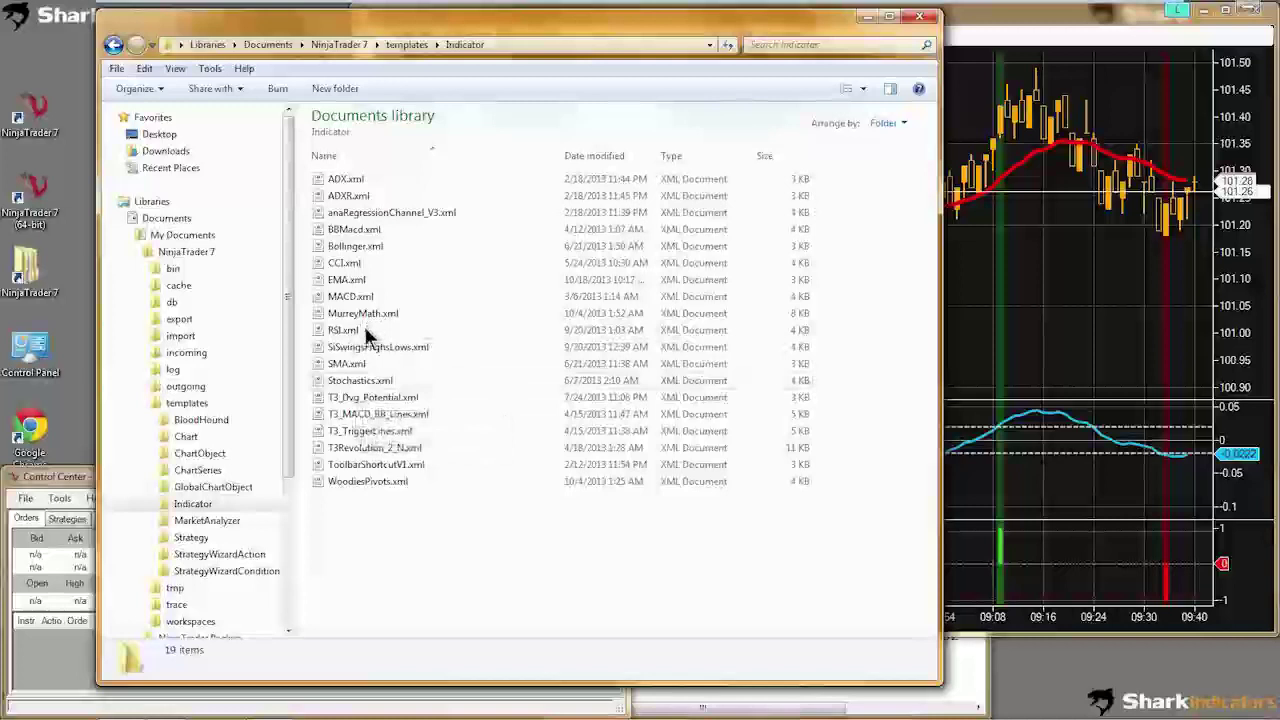
{"action": "left_click", "coordinate": [340, 282]}
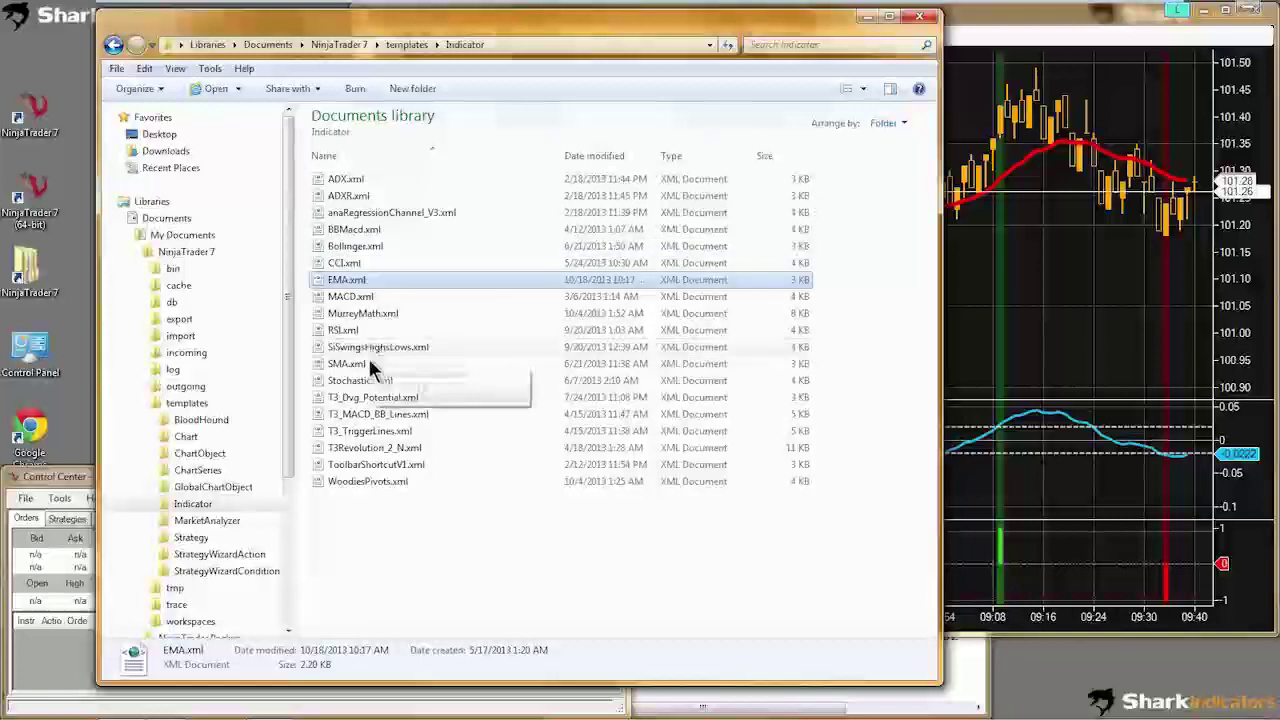
Step: In the CL chart's indicator settings, save the BloodHound indicator's settings as the default for SiBloodHound and close the dialog
{"action": "left_click", "coordinate": [960, 300]}
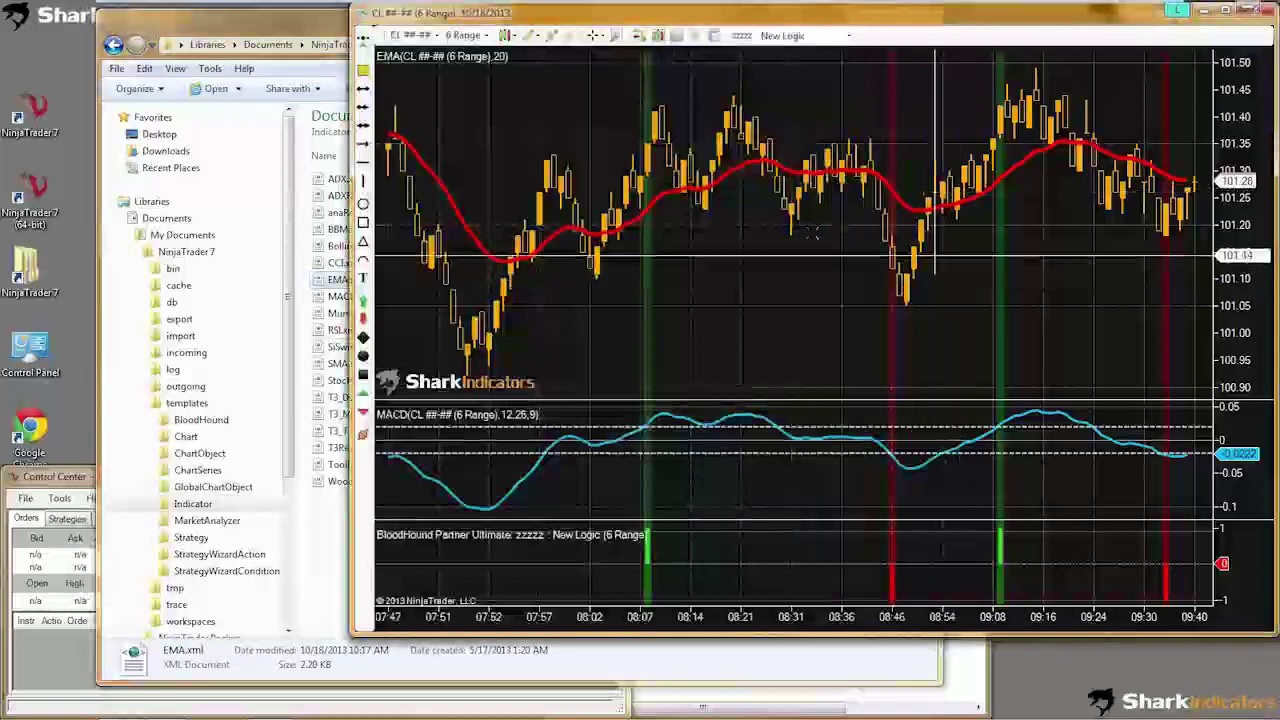
{"action": "right_click", "coordinate": [683, 103]}
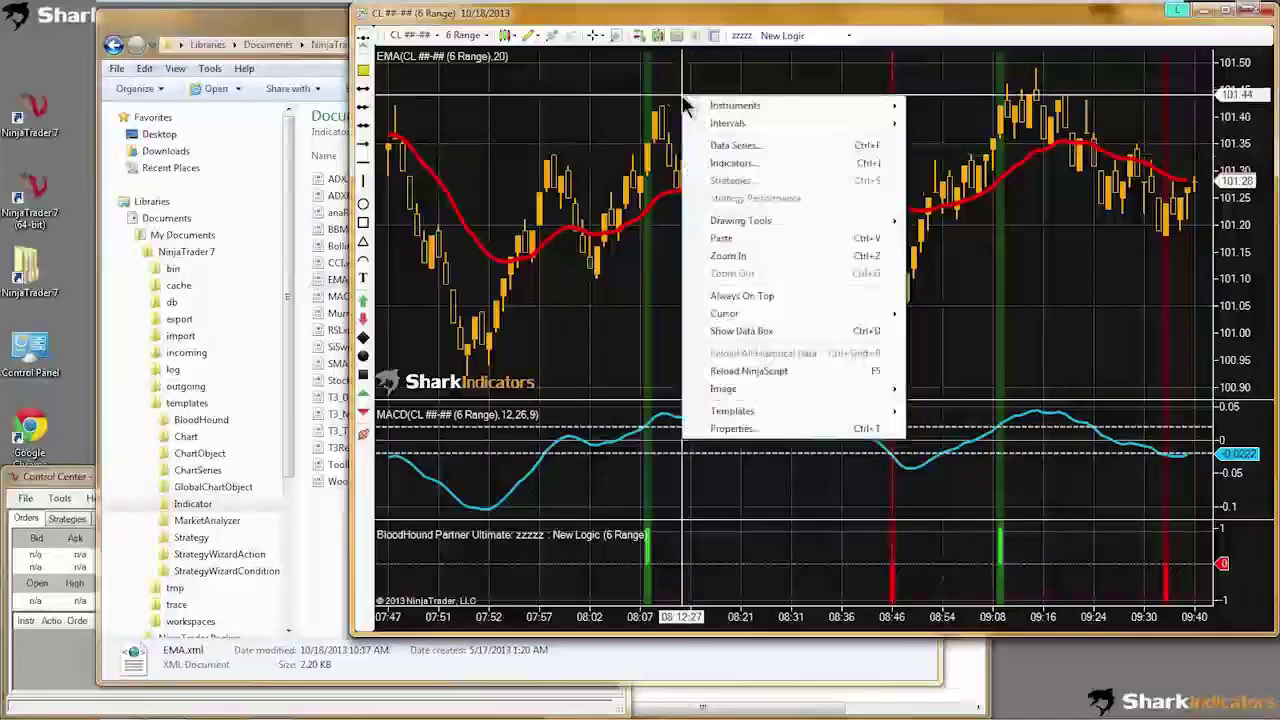
{"action": "left_click", "coordinate": [742, 163]}
{"action": "left_click_drag", "start_coordinate": [727, 145], "coordinate": [688, 48]}
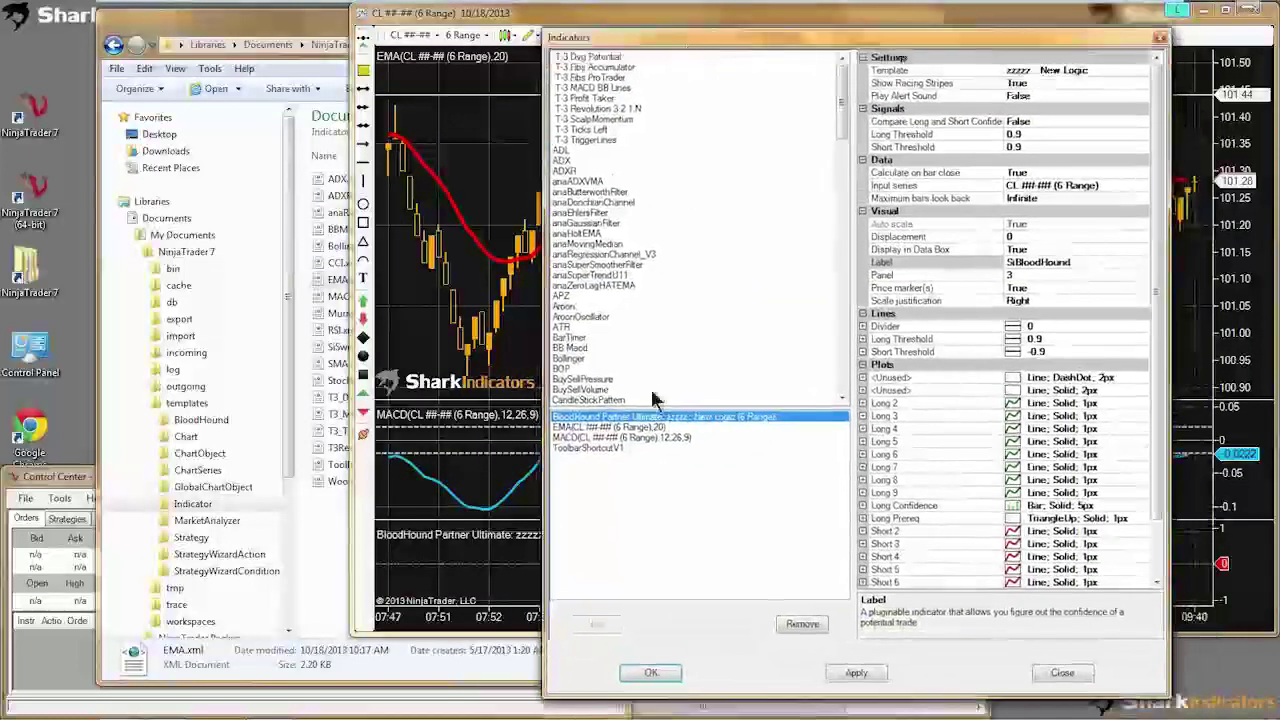
{"action": "right_click", "coordinate": [958, 247]}
{"action": "left_click", "coordinate": [984, 254]}
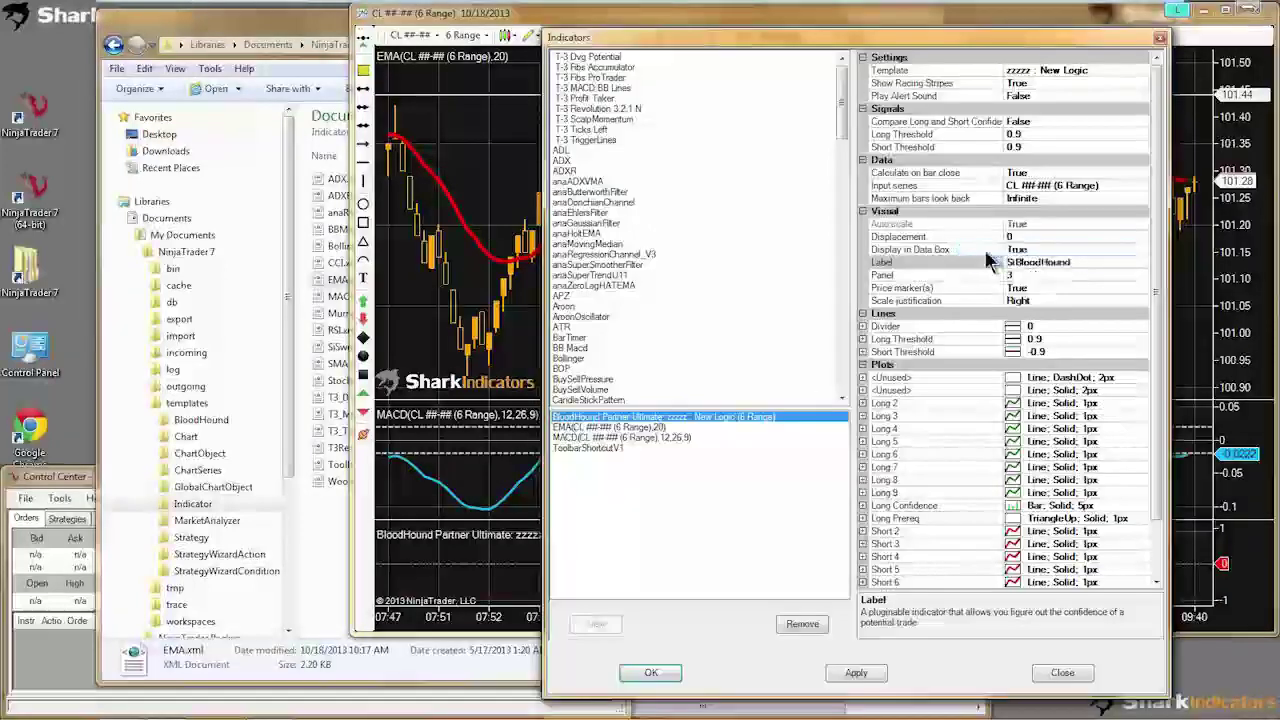
{"action": "left_click", "coordinate": [1159, 40]}
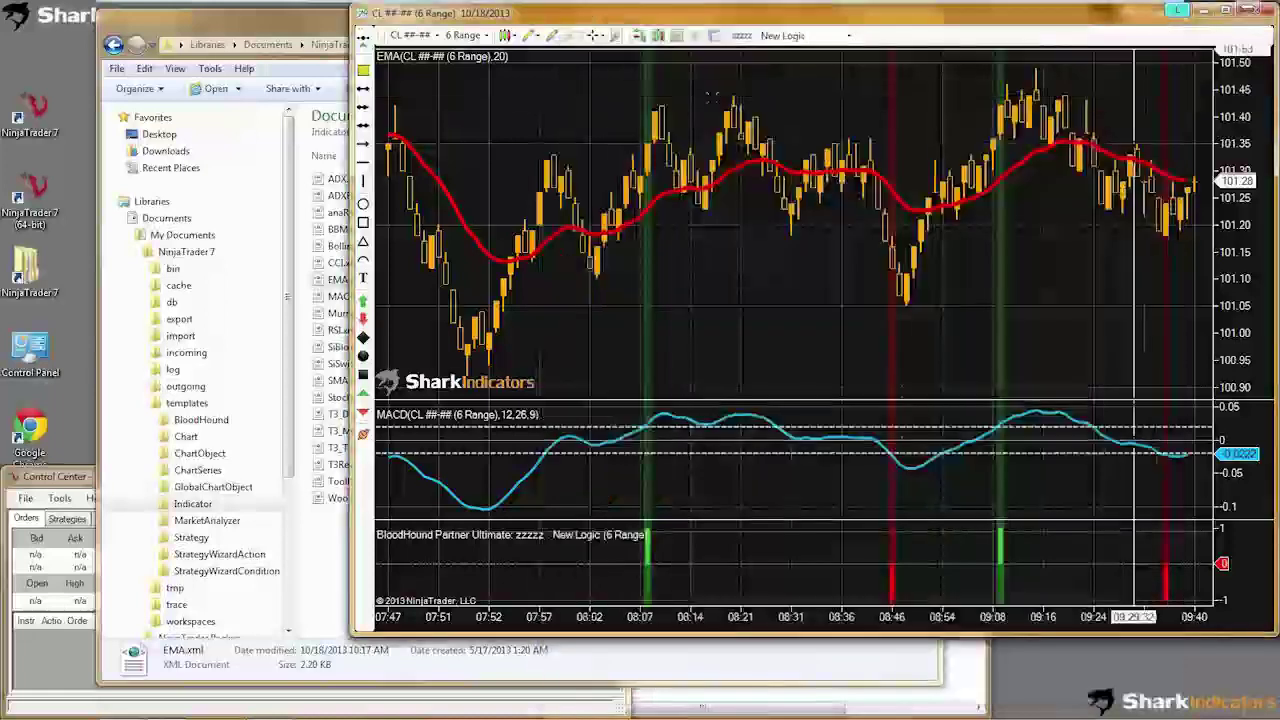
Step: Return to the Indicator templates folder and delete SiBloodHound.xml to the Recycle Bin
{"action": "left_click", "coordinate": [305, 37]}
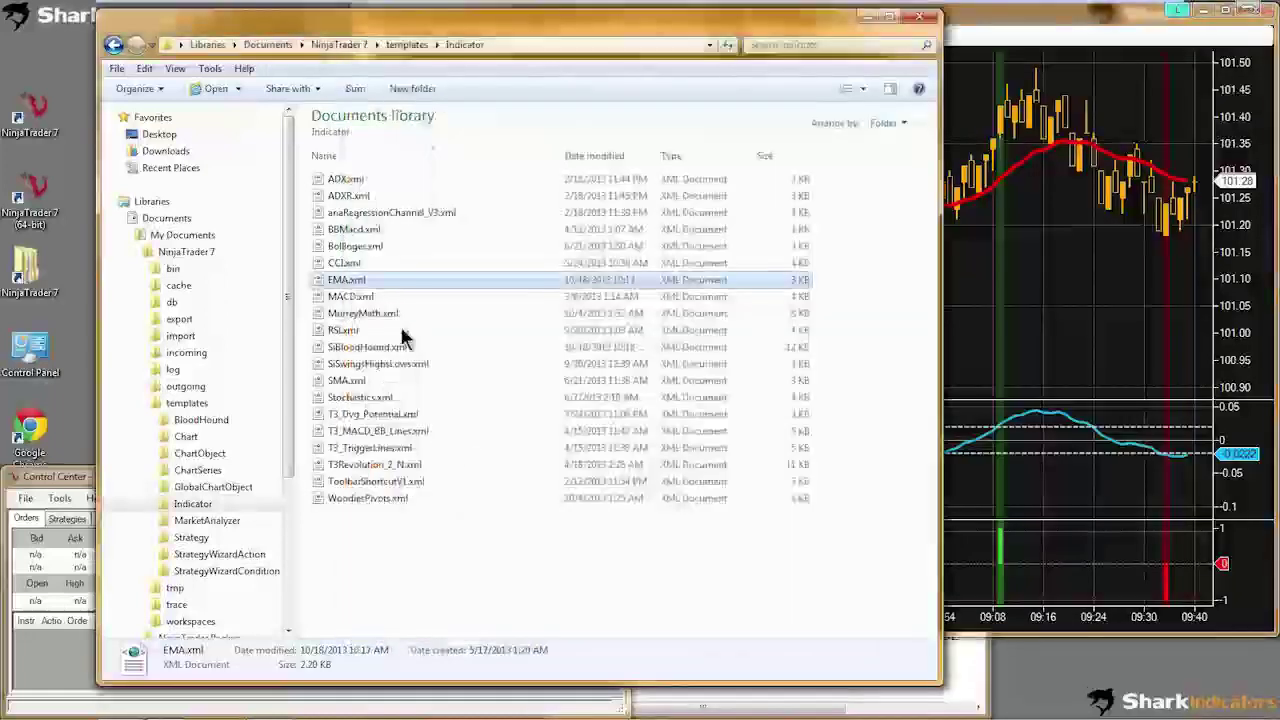
{"action": "left_click", "coordinate": [350, 347]}
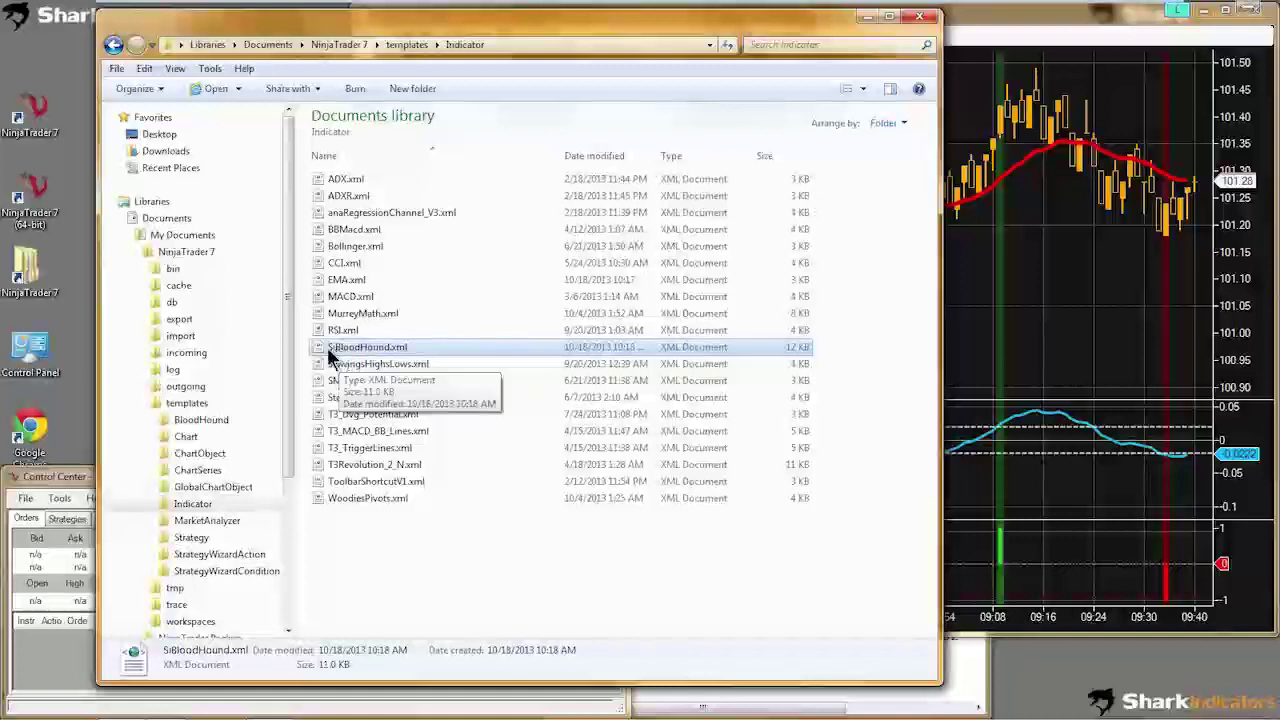
{"action": "right_click", "coordinate": [323, 350]}
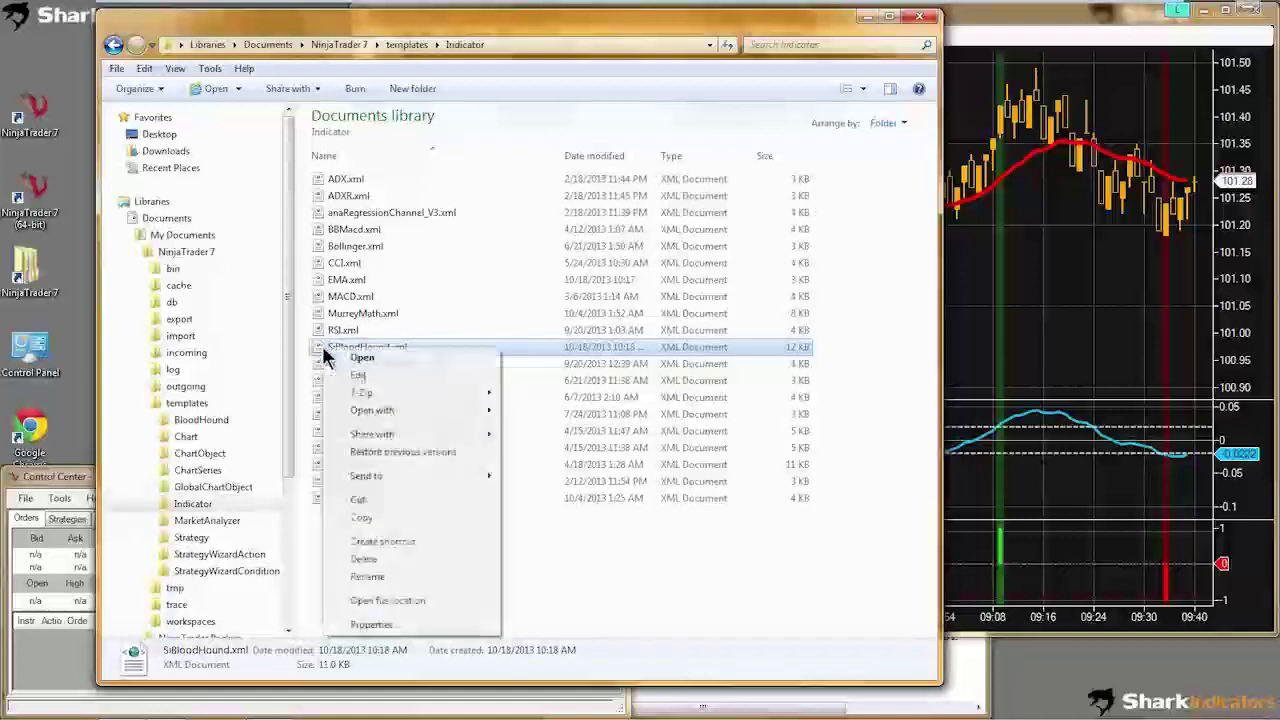
{"action": "left_click", "coordinate": [370, 561]}
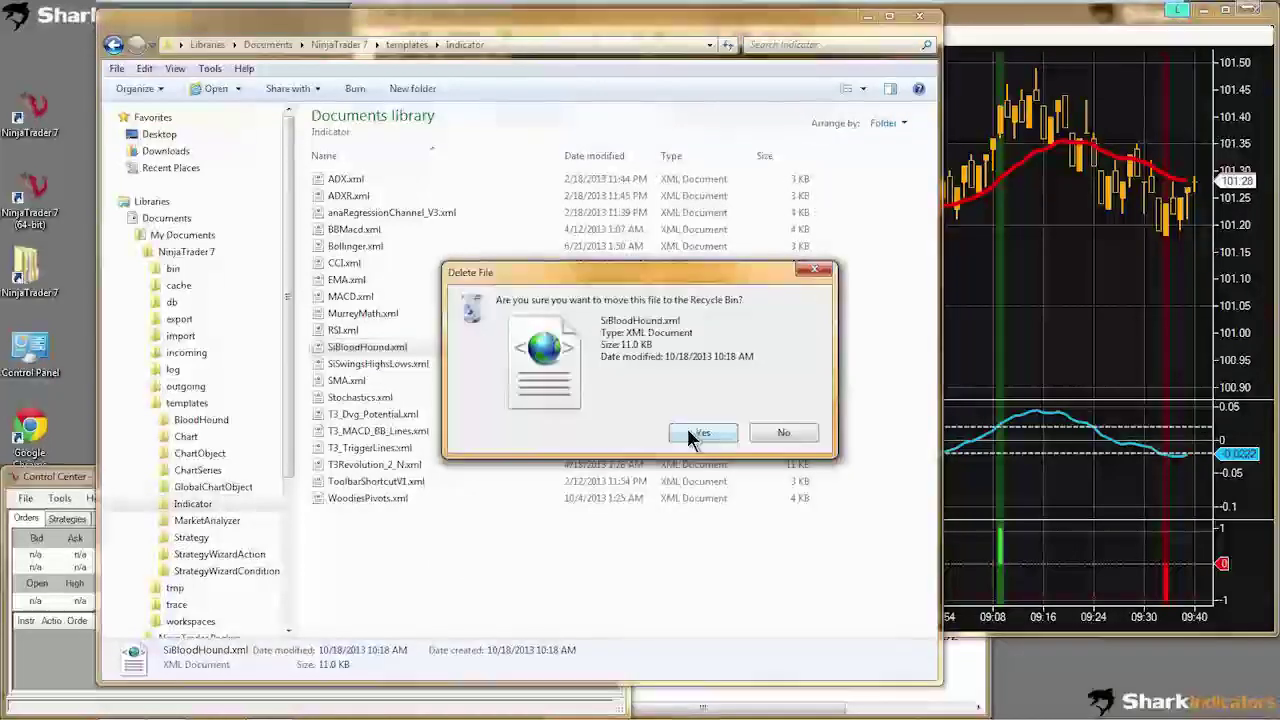
{"action": "left_click", "coordinate": [693, 438]}
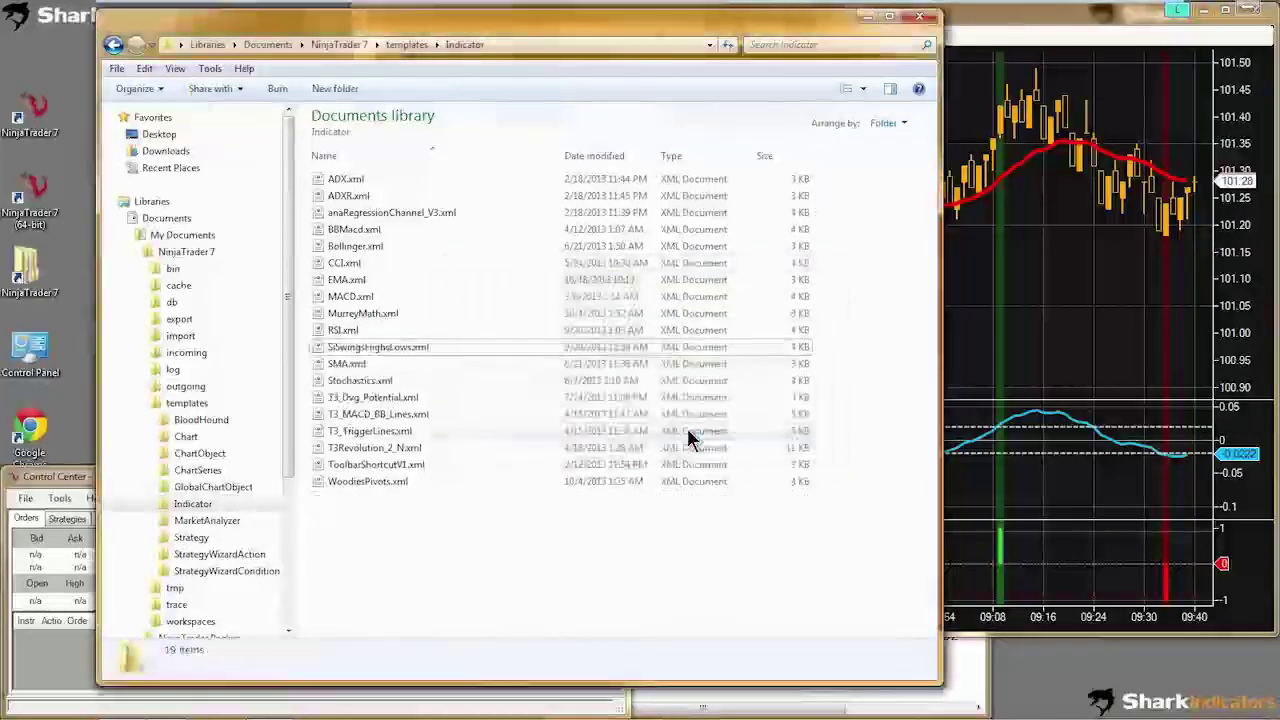
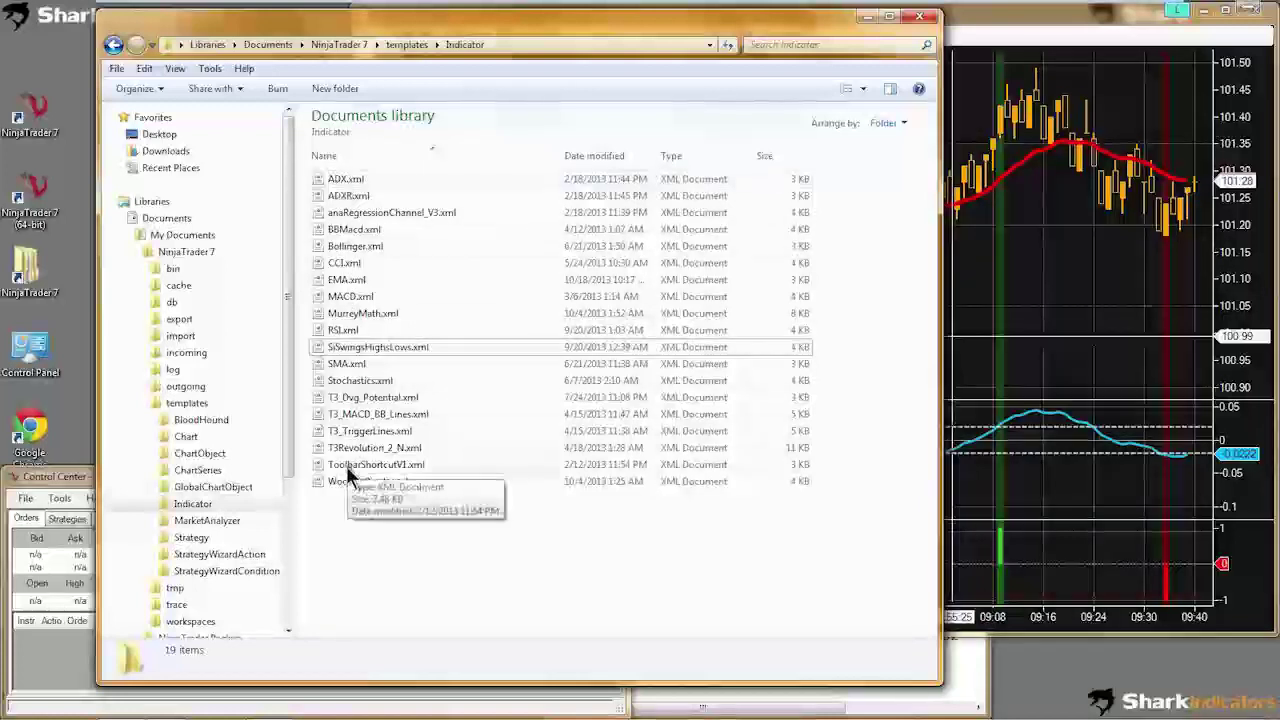
Step: Review the Bollinger, EMA and MACD default files in the Indicator folder, and close the folder window
{"action": "left_click", "coordinate": [322, 244]}
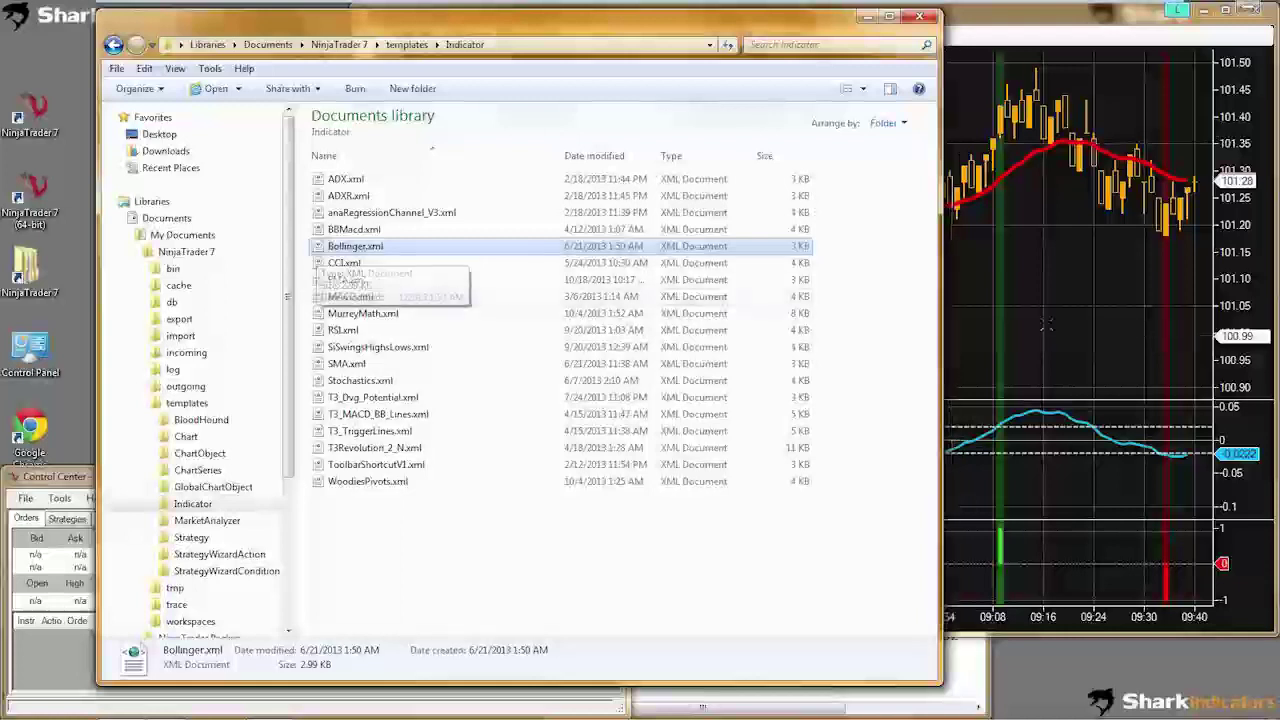
{"action": "left_click", "coordinate": [958, 300]}
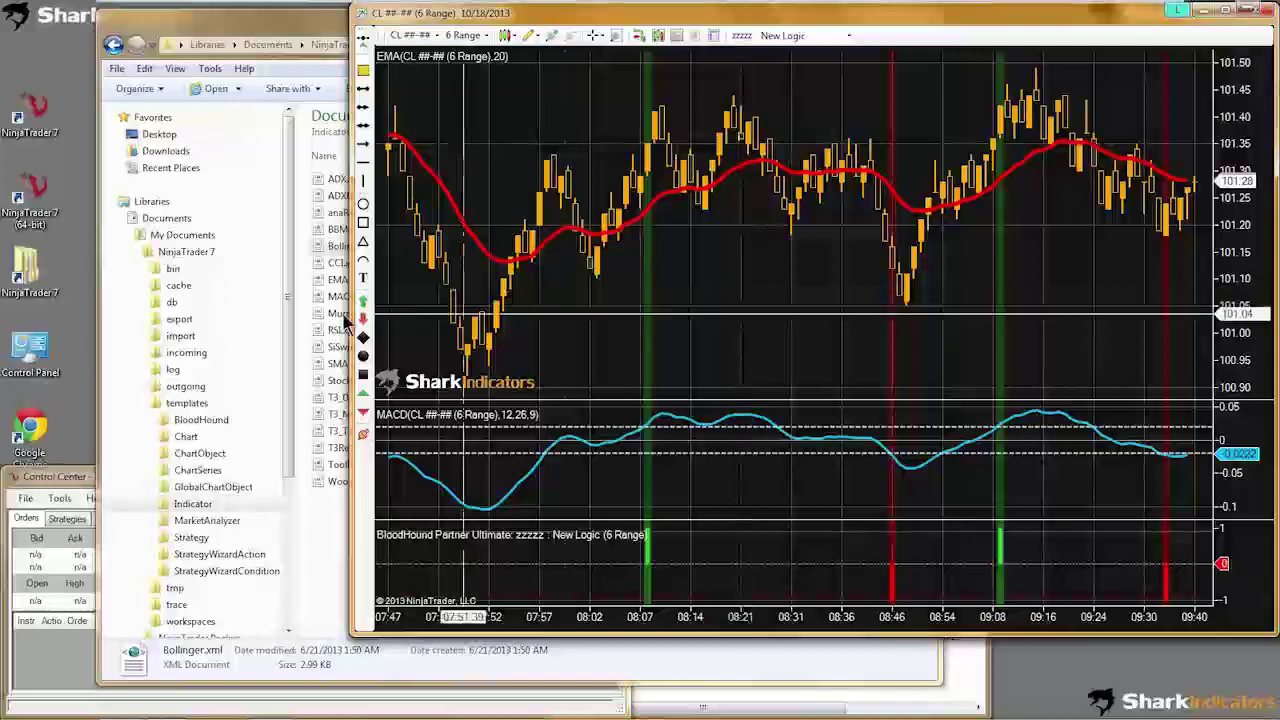
{"action": "left_click", "coordinate": [316, 283]}
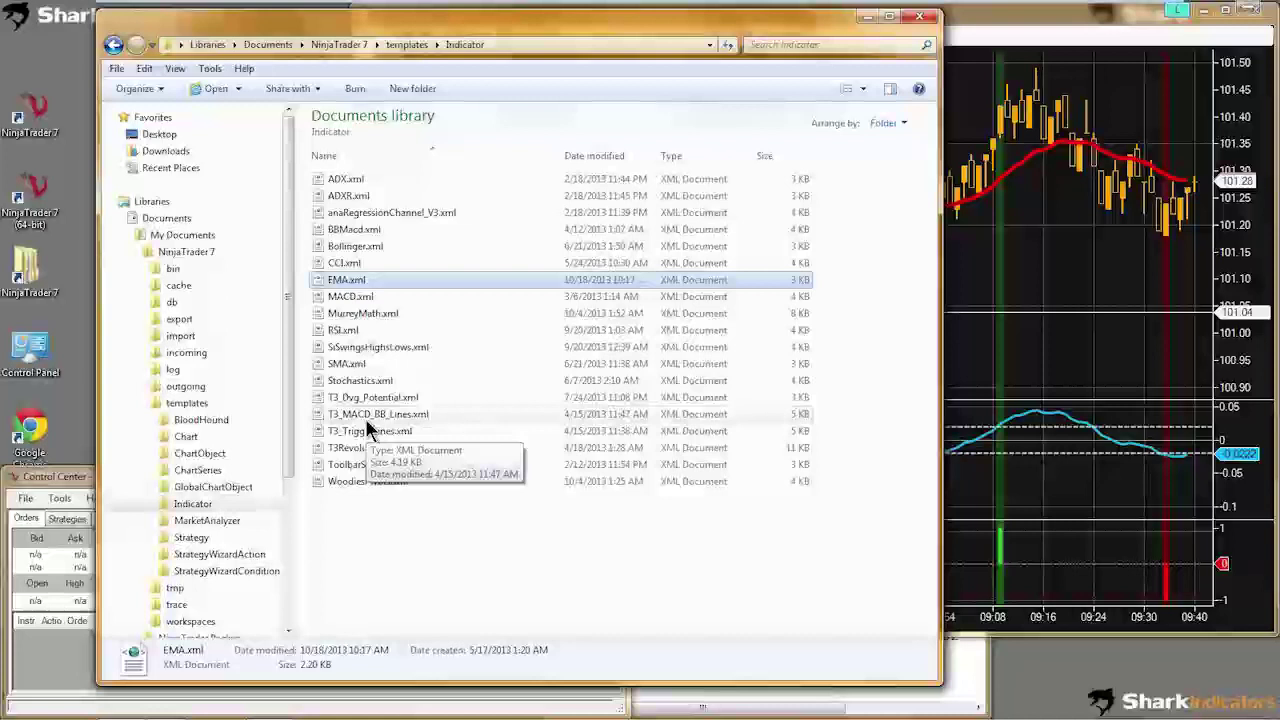
{"action": "left_click", "coordinate": [322, 296]}
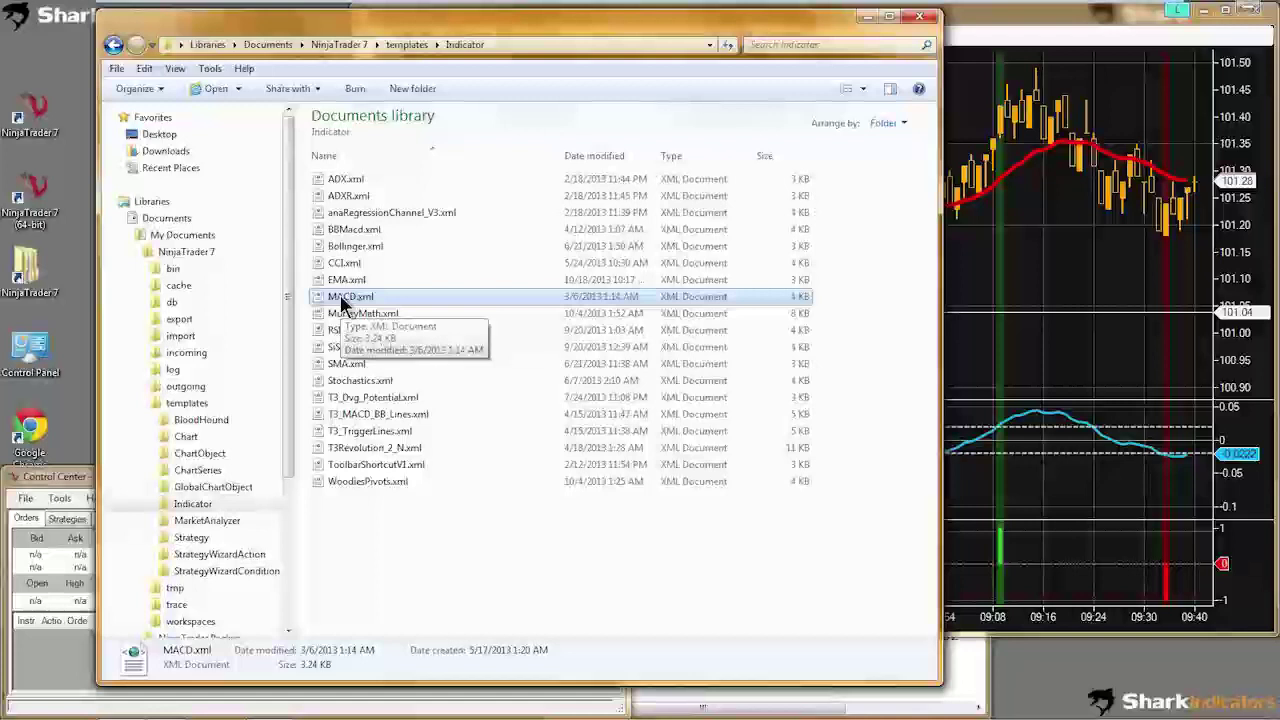
{"action": "left_click", "coordinate": [928, 18]}
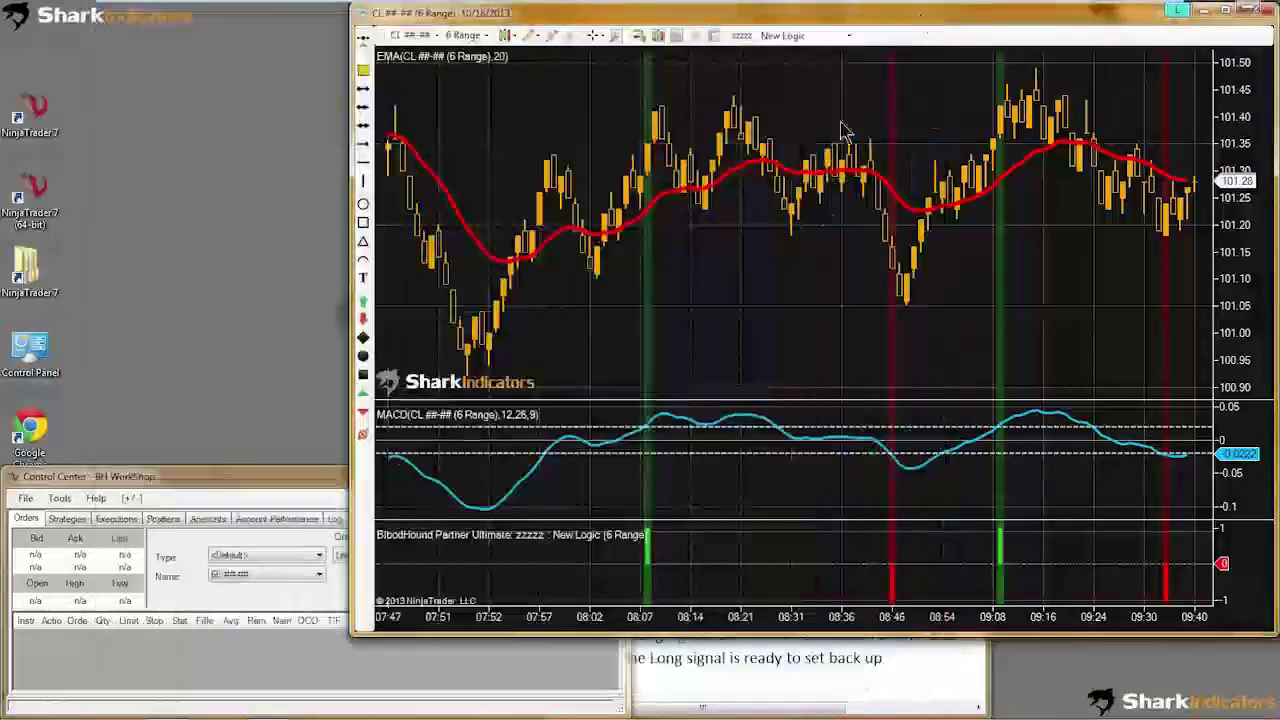
Step: Bring the 20131018.rtf WordPad note to the front and move it over the Control Center, mostly clear of the chart
{"action": "left_click", "coordinate": [728, 684]}
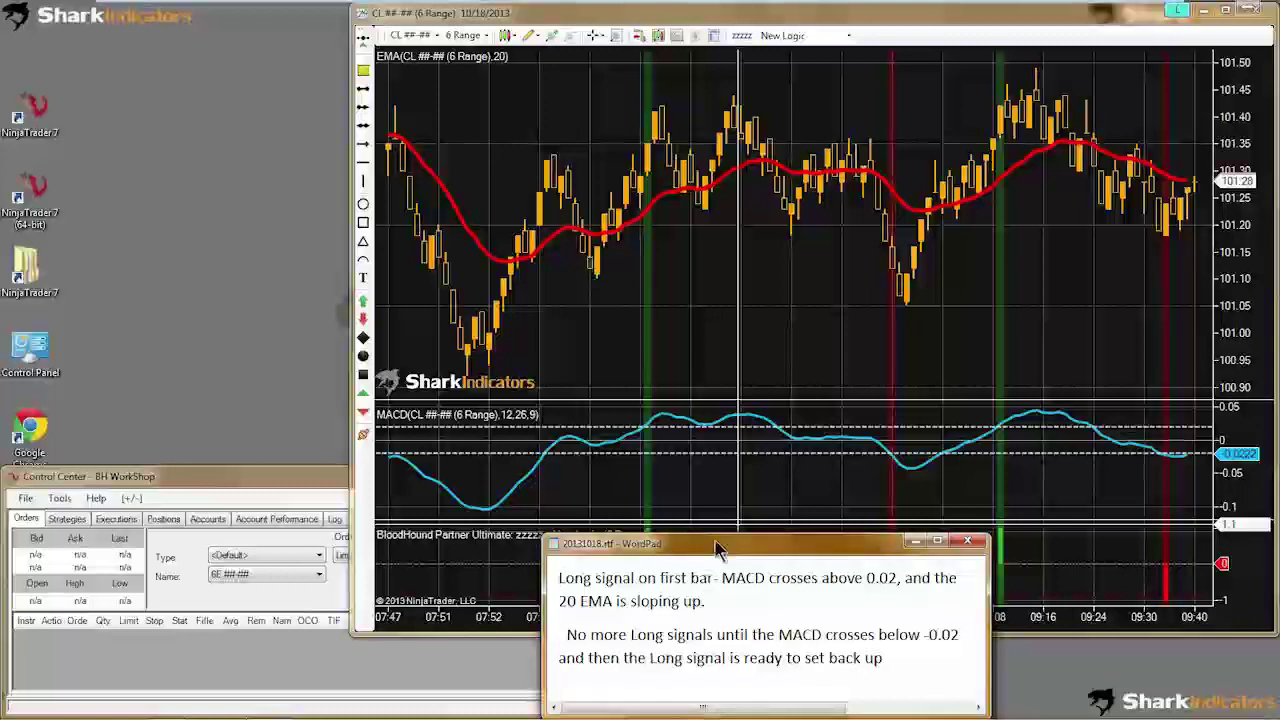
{"action": "left_click_drag", "start_coordinate": [718, 546], "coordinate": [177, 550]}
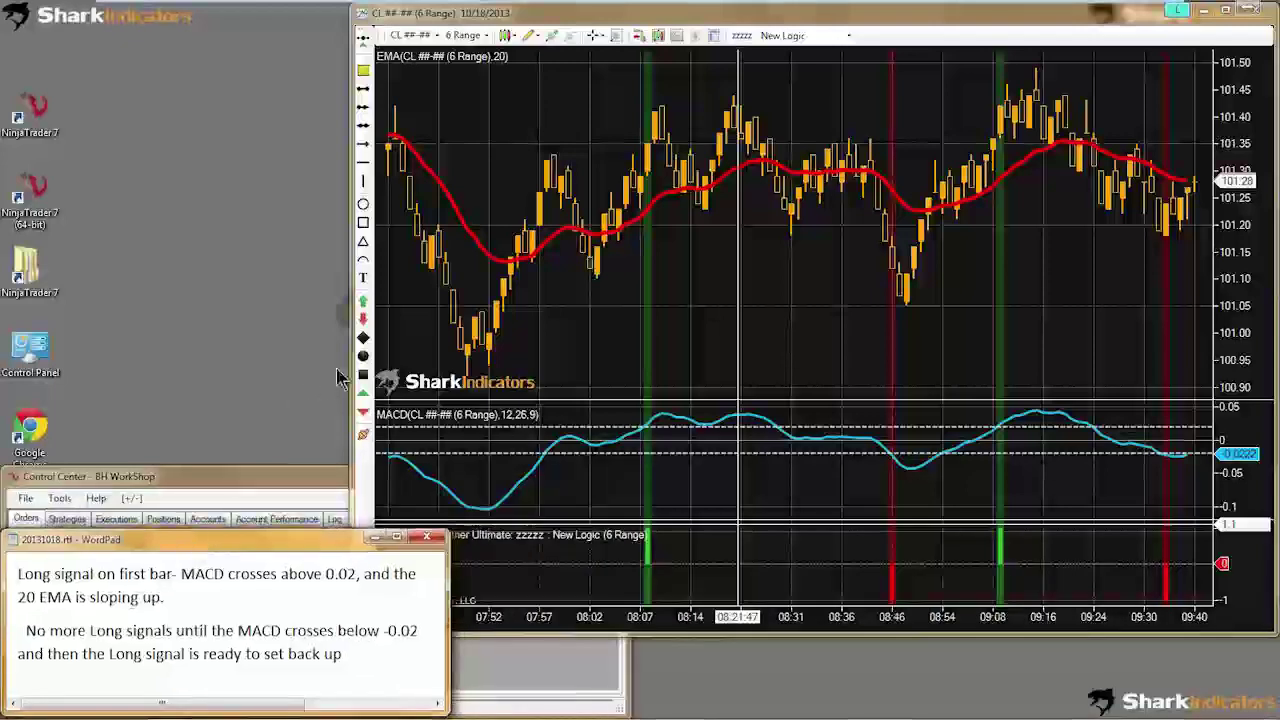
Step: Narrow the CL chart window to uncover the WordPad note and highlight its conditions "Long signal on first bar" and "MACD crosses above 0.02"
{"action": "left_click_drag", "start_coordinate": [351, 375], "coordinate": [462, 365]}
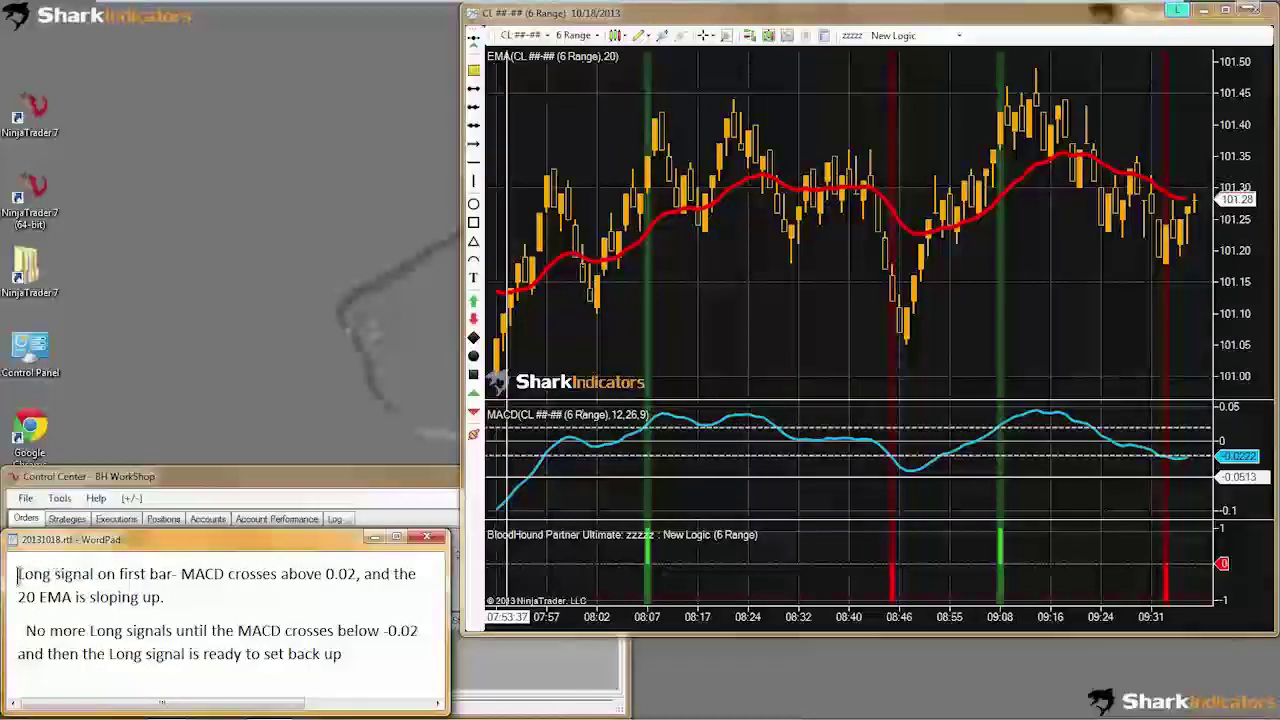
{"action": "left_click_drag", "start_coordinate": [18, 574], "coordinate": [75, 575]}
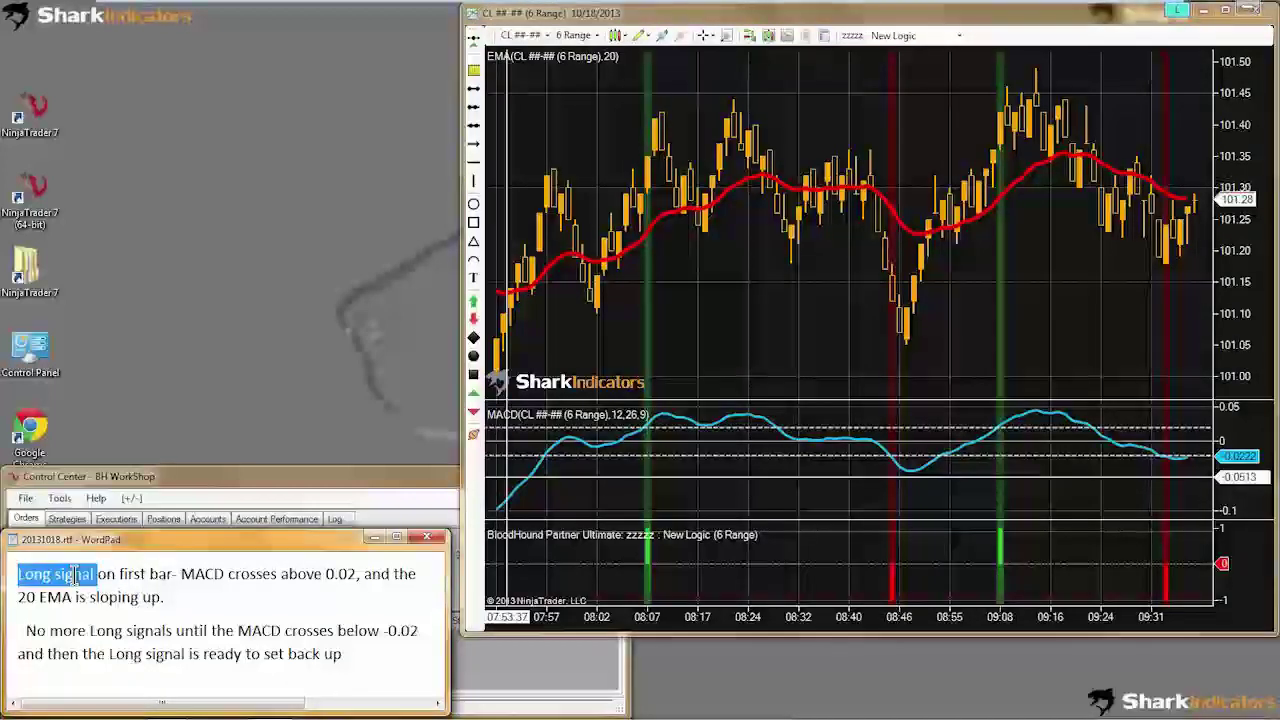
{"action": "left_click_drag", "start_coordinate": [75, 575], "coordinate": [165, 574]}
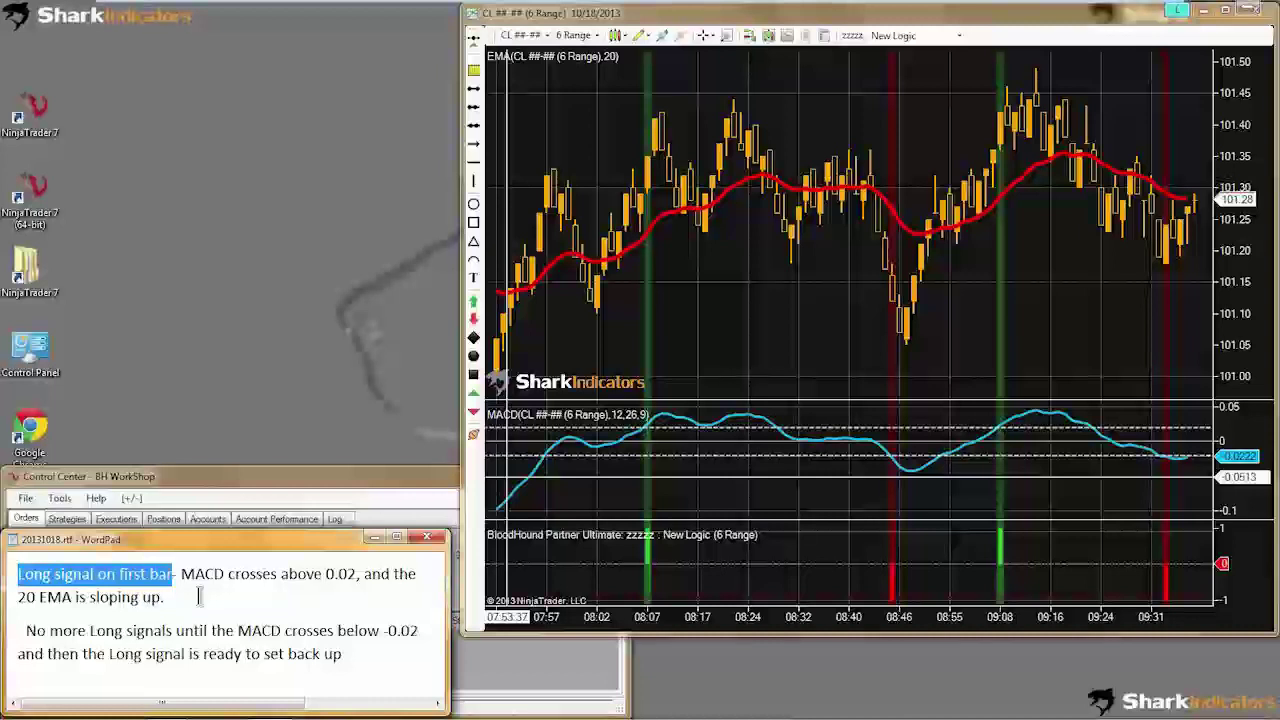
{"action": "left_click_drag", "start_coordinate": [181, 575], "coordinate": [357, 576]}
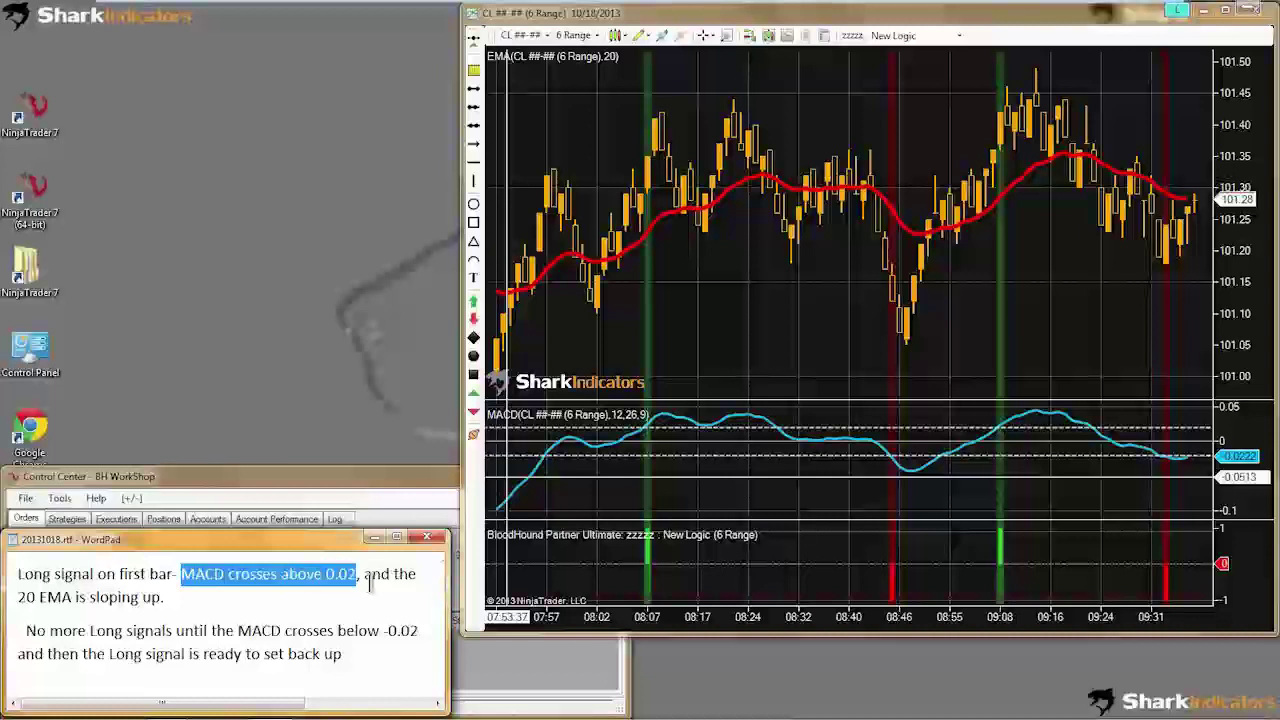
Step: Enlarge the chart's MACD panel to examine the upper threshold crossing, and highlight the 0.02 value in the note
{"action": "left_click", "coordinate": [976, 400]}
{"action": "left_click_drag", "start_coordinate": [976, 400], "coordinate": [972, 298]}
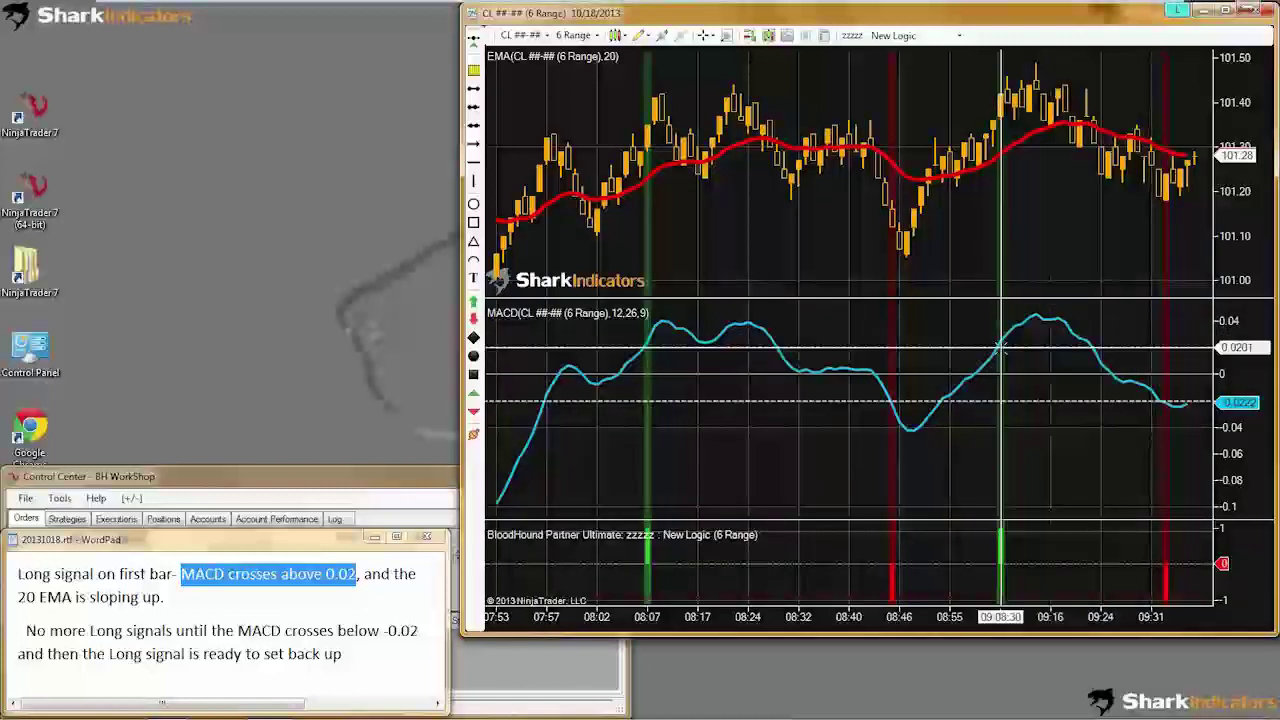
{"action": "left_click_drag", "start_coordinate": [326, 575], "coordinate": [356, 575]}
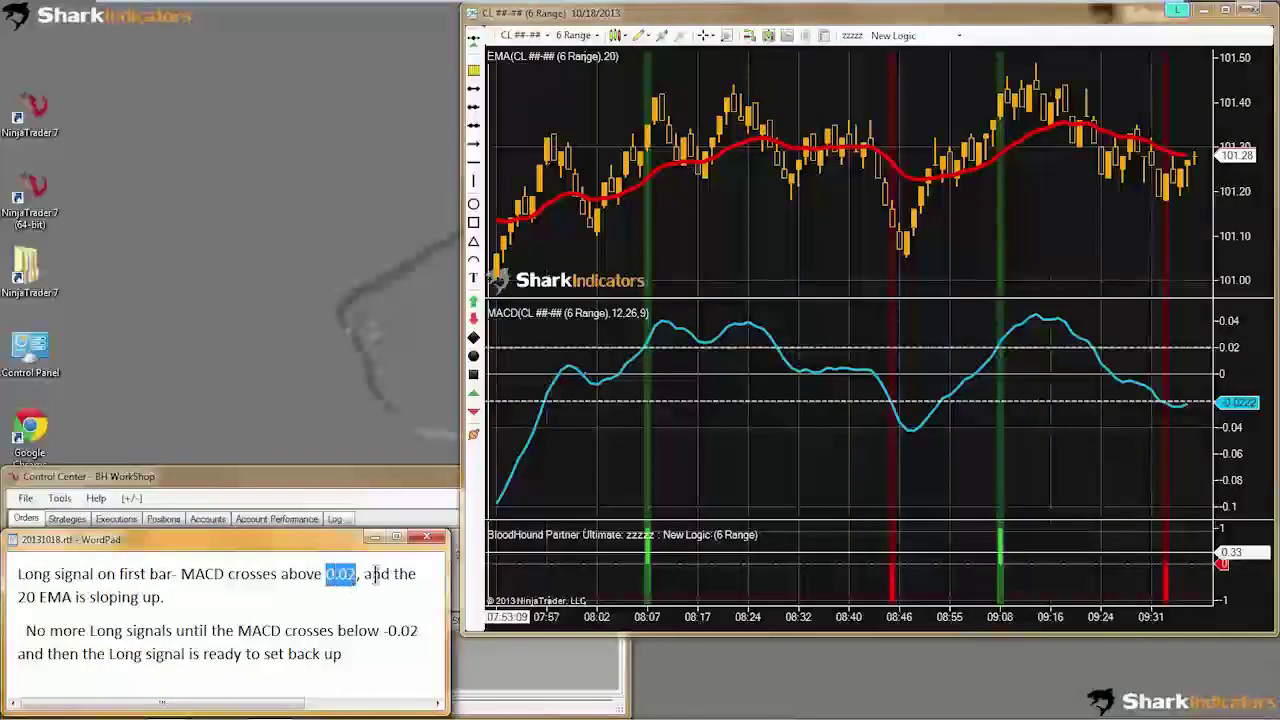
{"action": "left_click", "coordinate": [368, 575]}
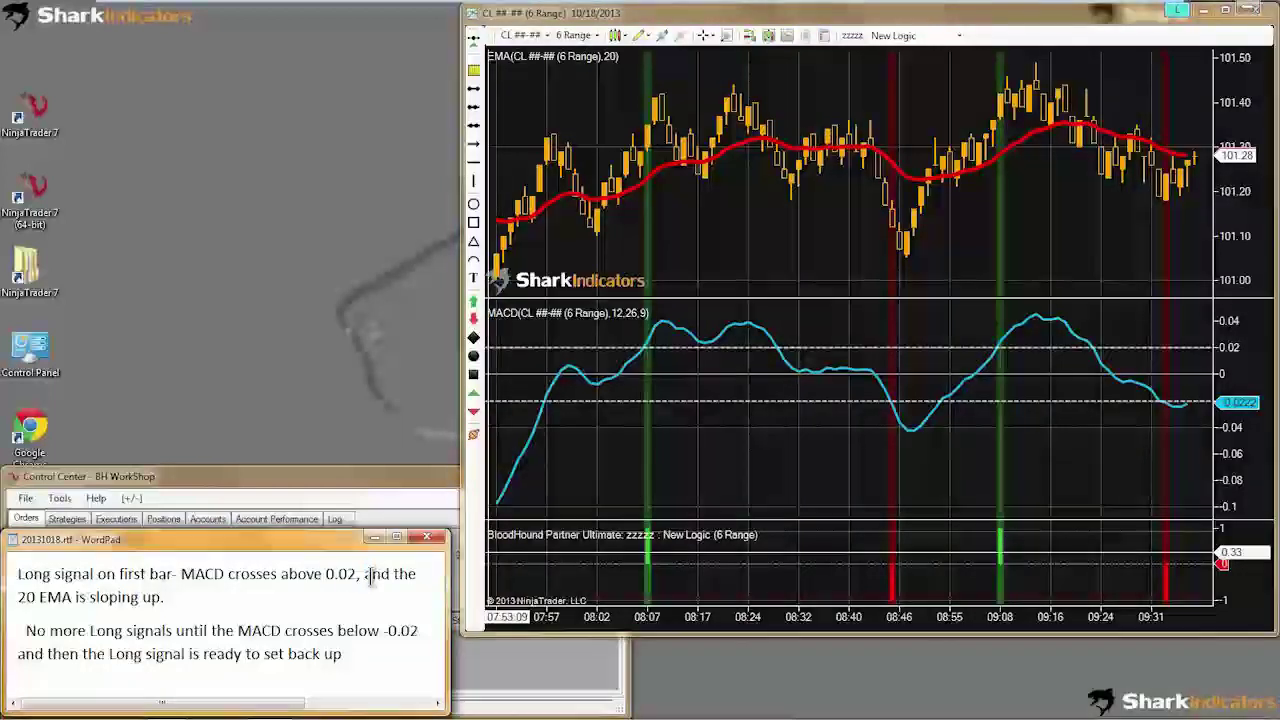
Step: Highlight "20 EMA is sloping up" in the note and examine the slope of the EMA line on the chart
{"action": "left_click_drag", "start_coordinate": [20, 598], "coordinate": [160, 600]}
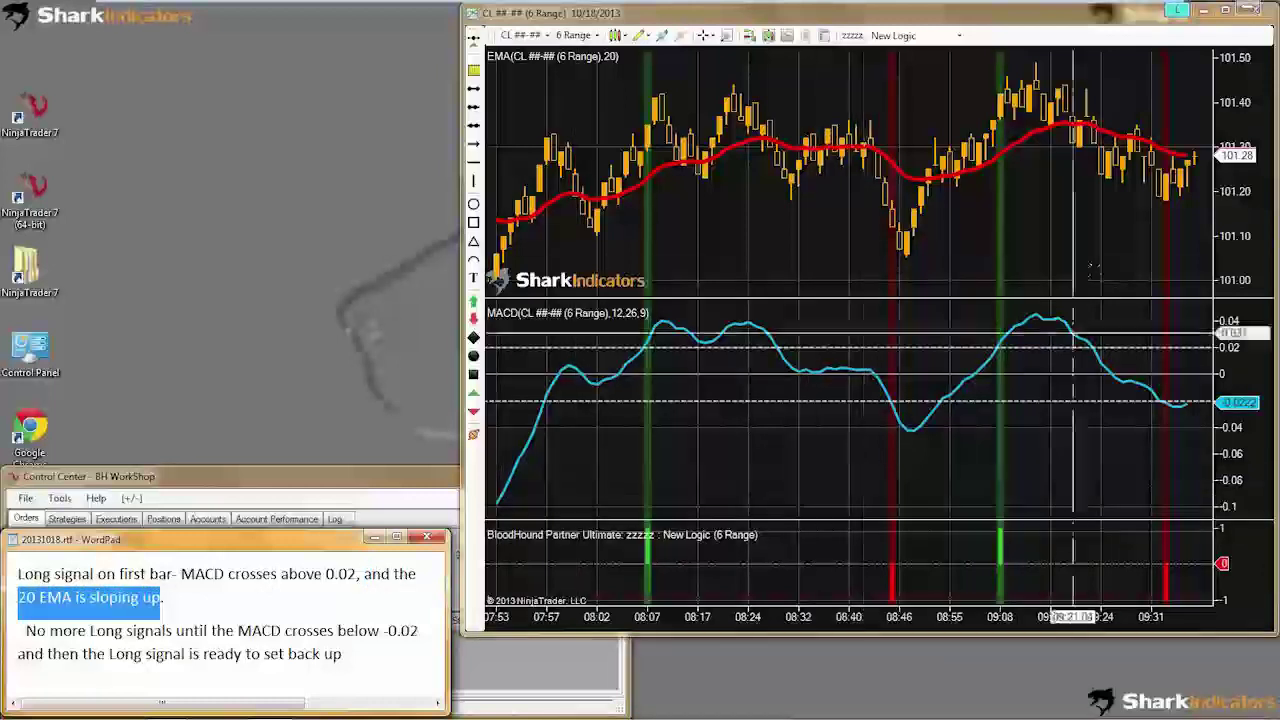
{"action": "left_click", "coordinate": [1022, 143]}
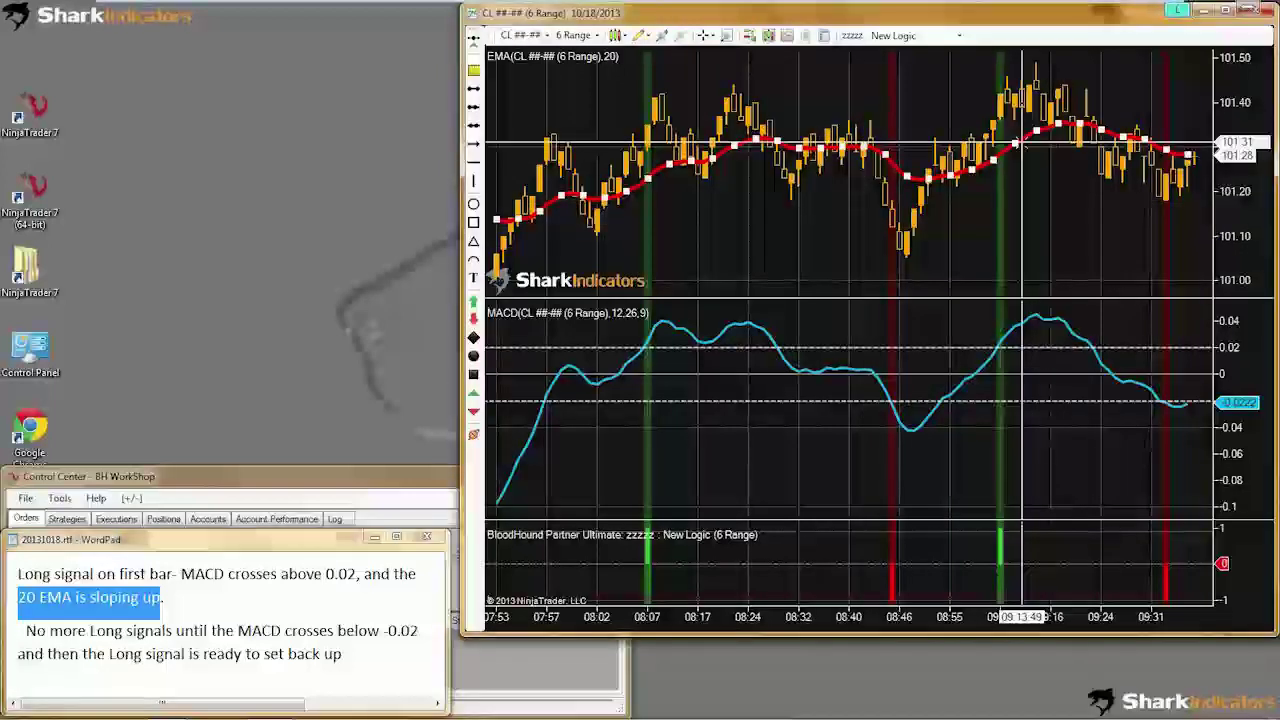
{"action": "left_click", "coordinate": [1000, 158]}
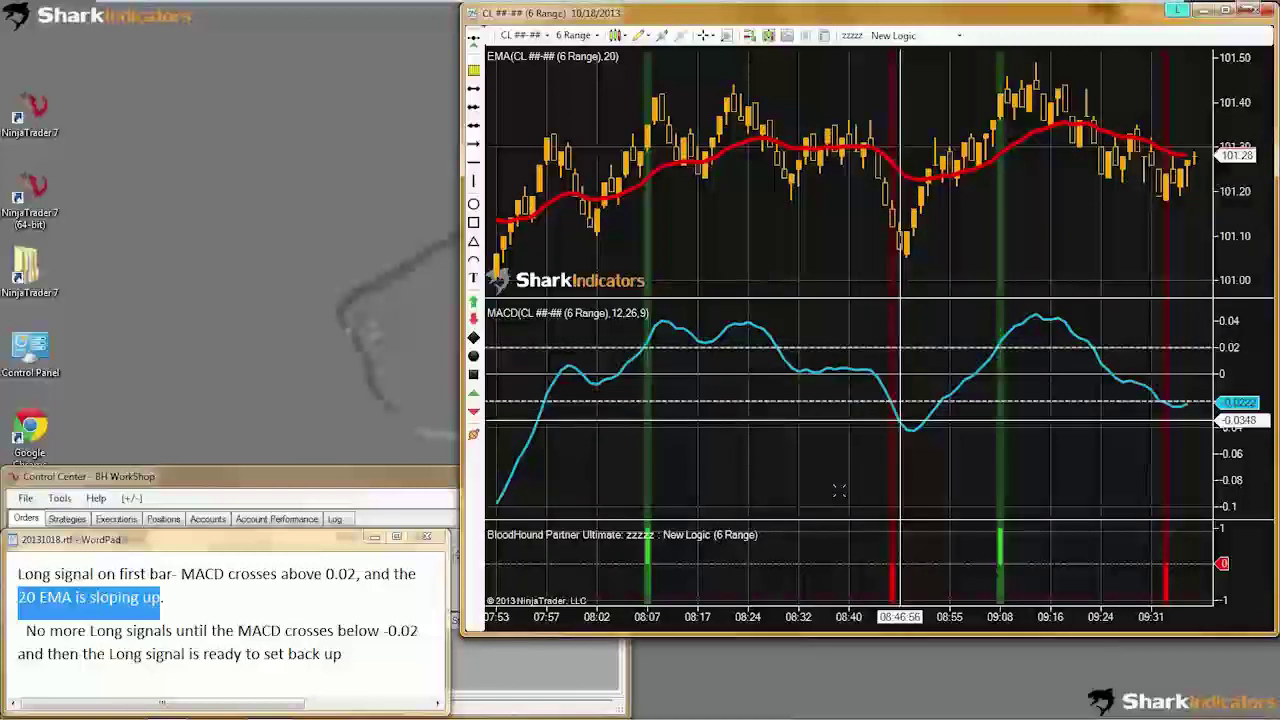
{"action": "left_click", "coordinate": [197, 598]}
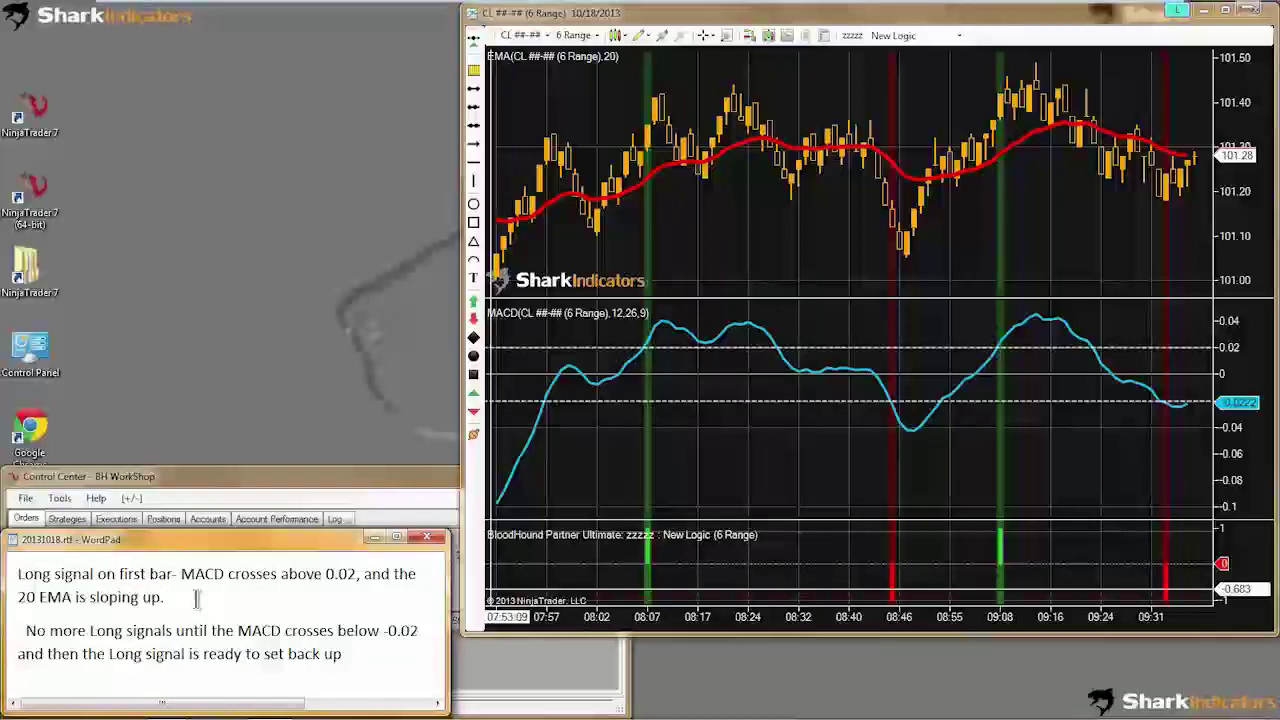
Step: Highlight "until the MACD crosses below -0.02" in the note and examine the chart's earlier signals against that reset condition
{"action": "left_click_drag", "start_coordinate": [27, 631], "coordinate": [420, 630]}
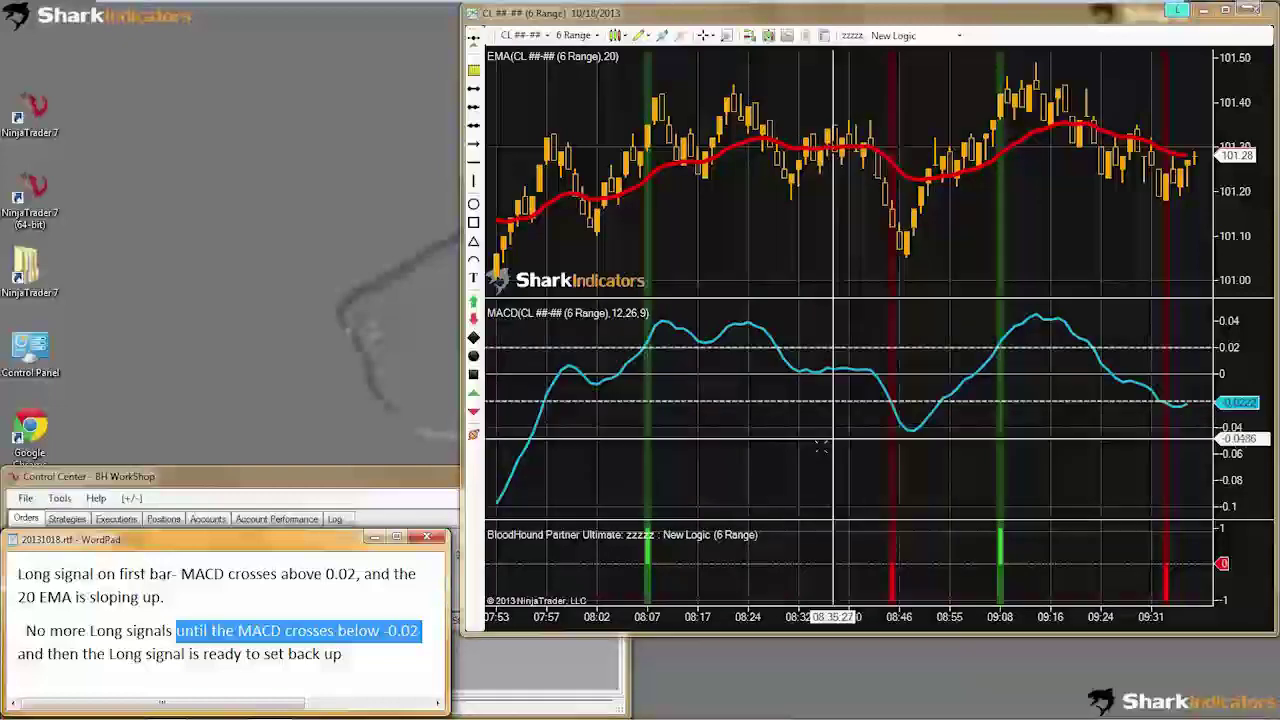
{"action": "scroll", "coordinate": [832, 485], "scroll_direction": "up", "scroll_amount": 3}
{"action": "scroll", "coordinate": [832, 485], "scroll_direction": "up", "scroll_amount": 10}
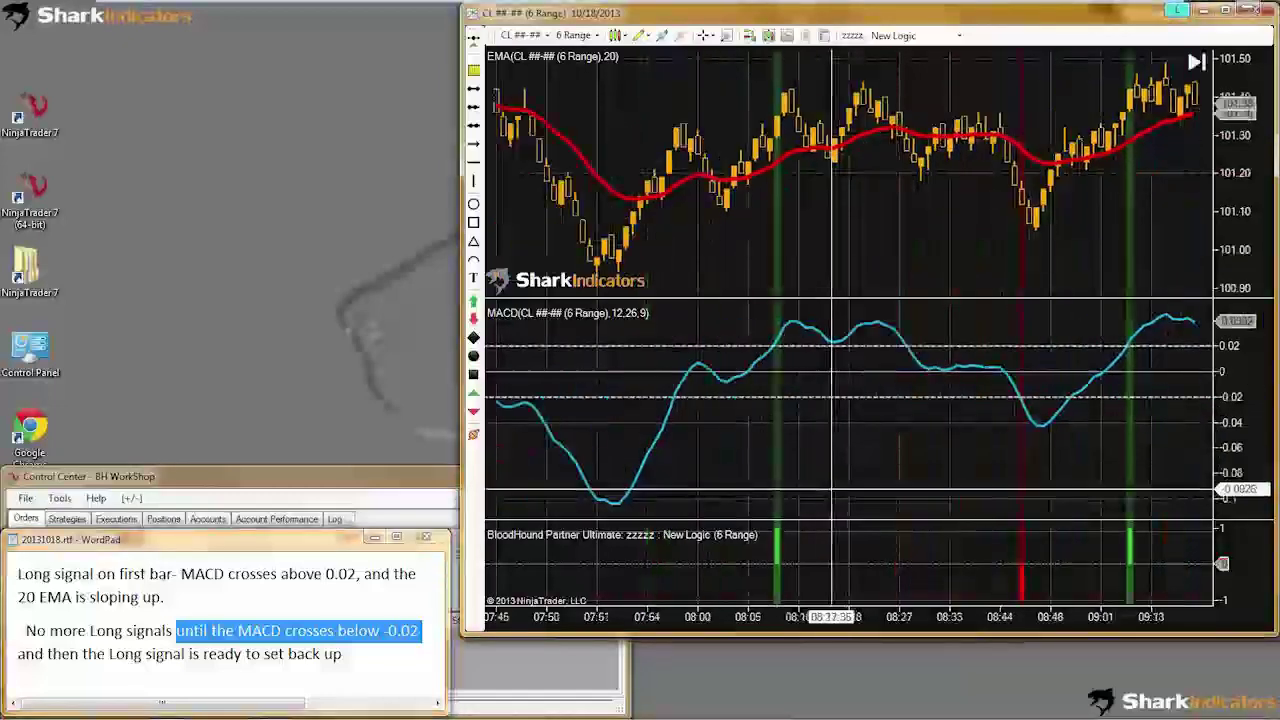
{"action": "scroll", "coordinate": [822, 487], "scroll_direction": "up", "scroll_amount": 8}
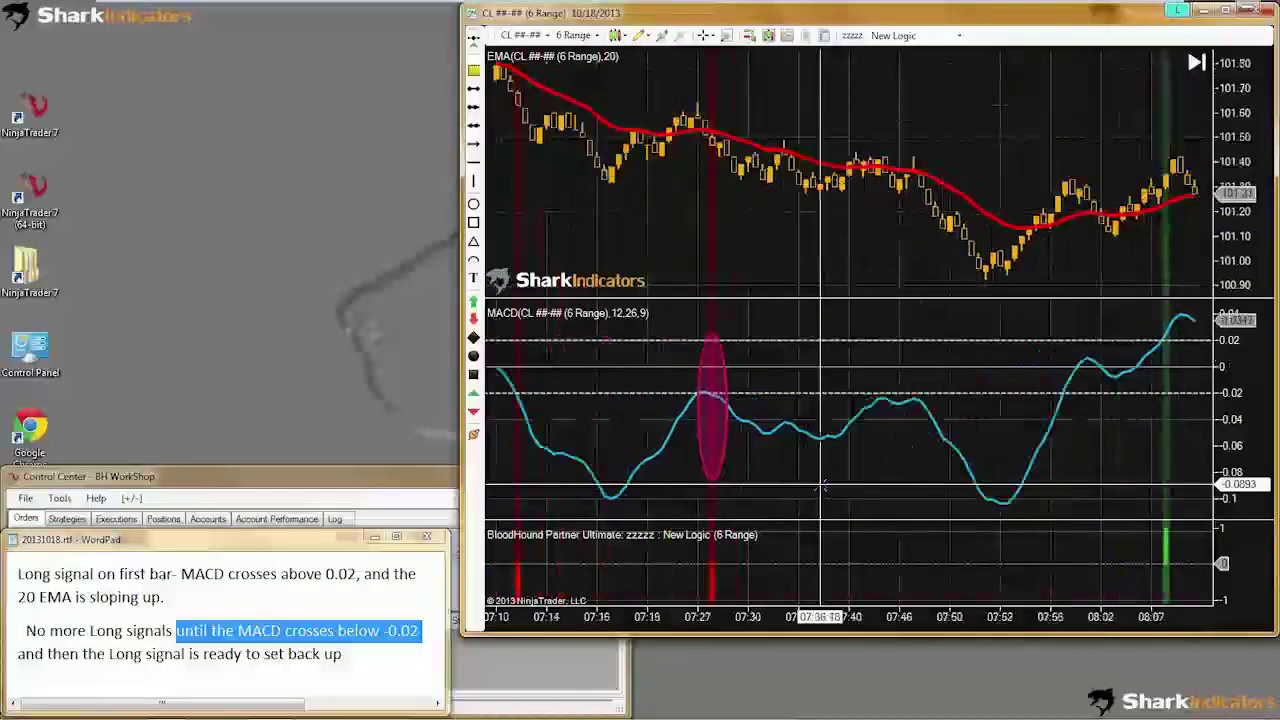
{"action": "scroll", "coordinate": [924, 465], "scroll_direction": "up", "scroll_amount": 3}
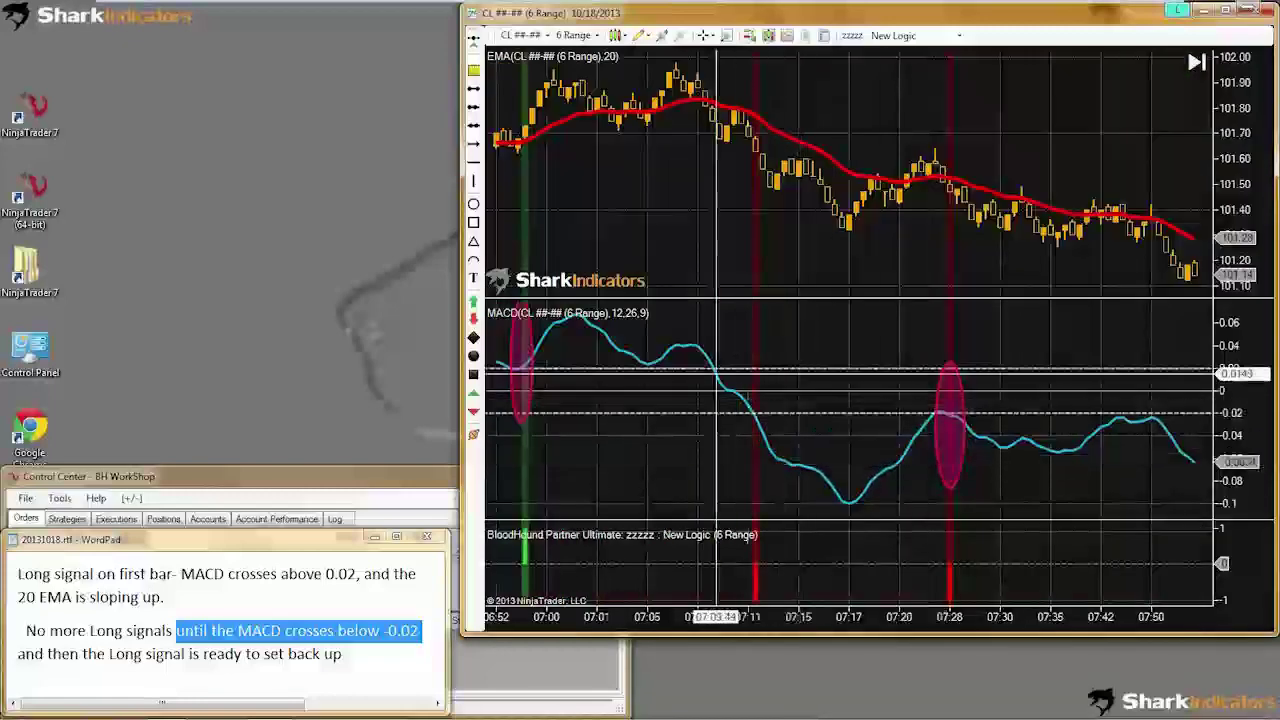
{"action": "scroll", "coordinate": [748, 408], "scroll_direction": "up", "scroll_amount": 5}
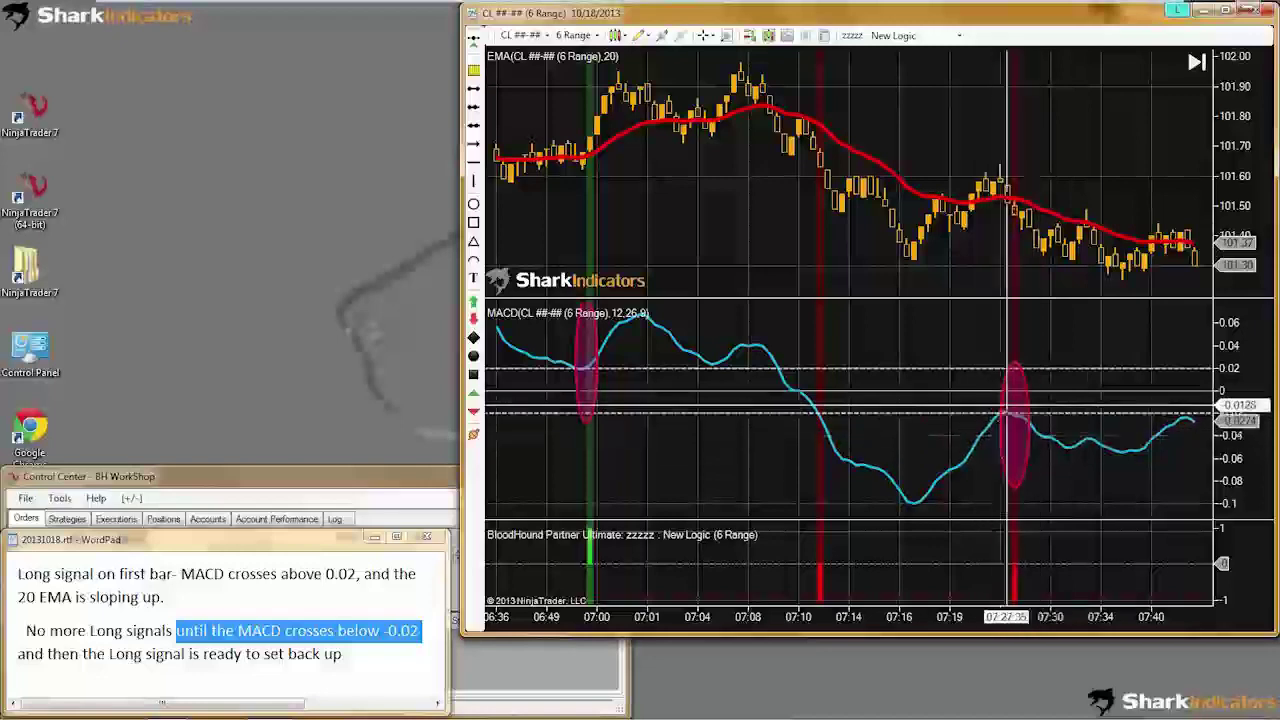
{"action": "scroll", "coordinate": [1020, 430], "scroll_direction": "up", "scroll_amount": 4}
{"action": "scroll", "coordinate": [1010, 440], "scroll_direction": "up", "scroll_amount": 10}
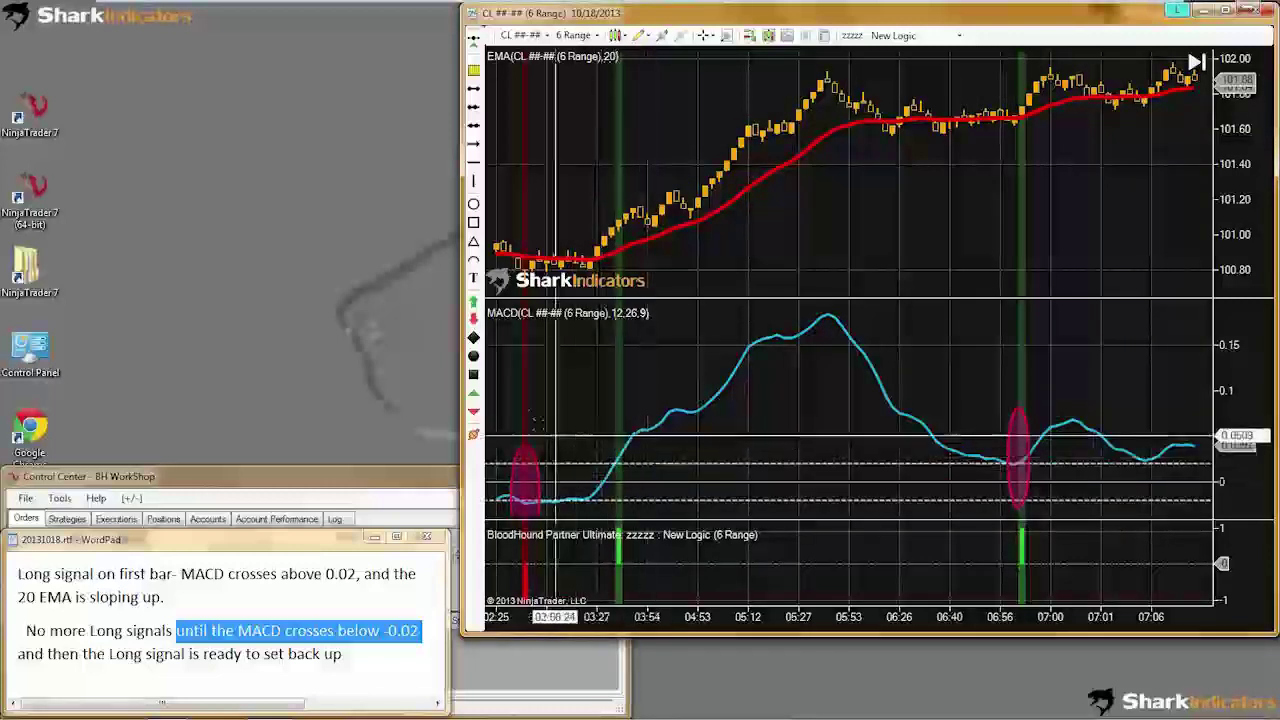
Step: Widen the chart window over the note and examine the older MACD threshold crossings and signals around the start of 10/18
{"action": "left_click_drag", "start_coordinate": [455, 395], "coordinate": [212, 395]}
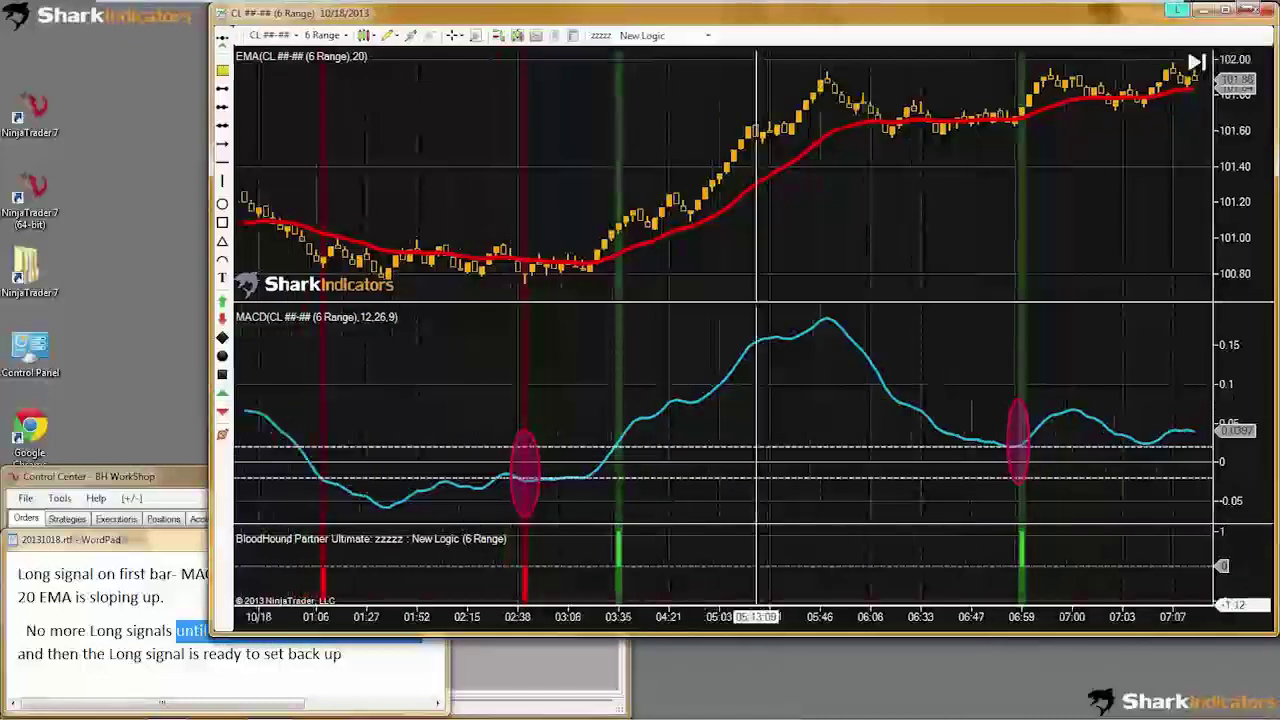
{"action": "scroll", "coordinate": [757, 400], "scroll_direction": "up", "scroll_amount": 3}
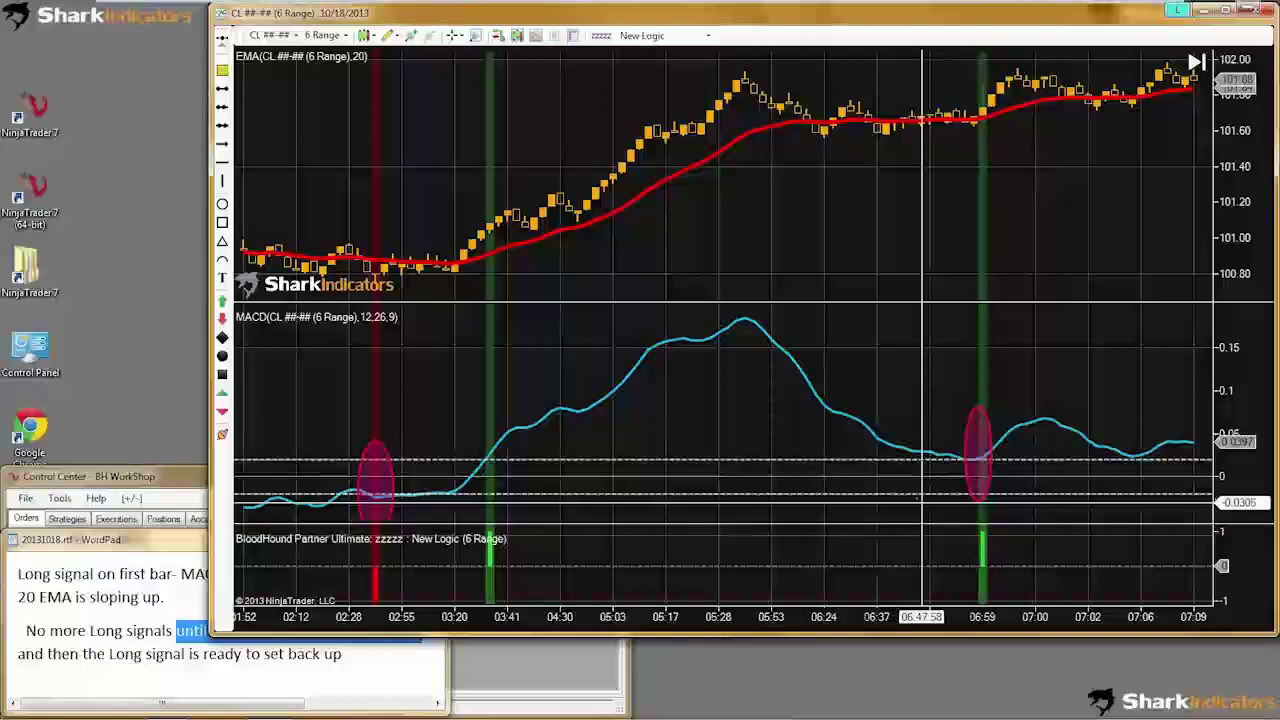
{"action": "scroll", "coordinate": [765, 495], "scroll_direction": "up", "scroll_amount": 6}
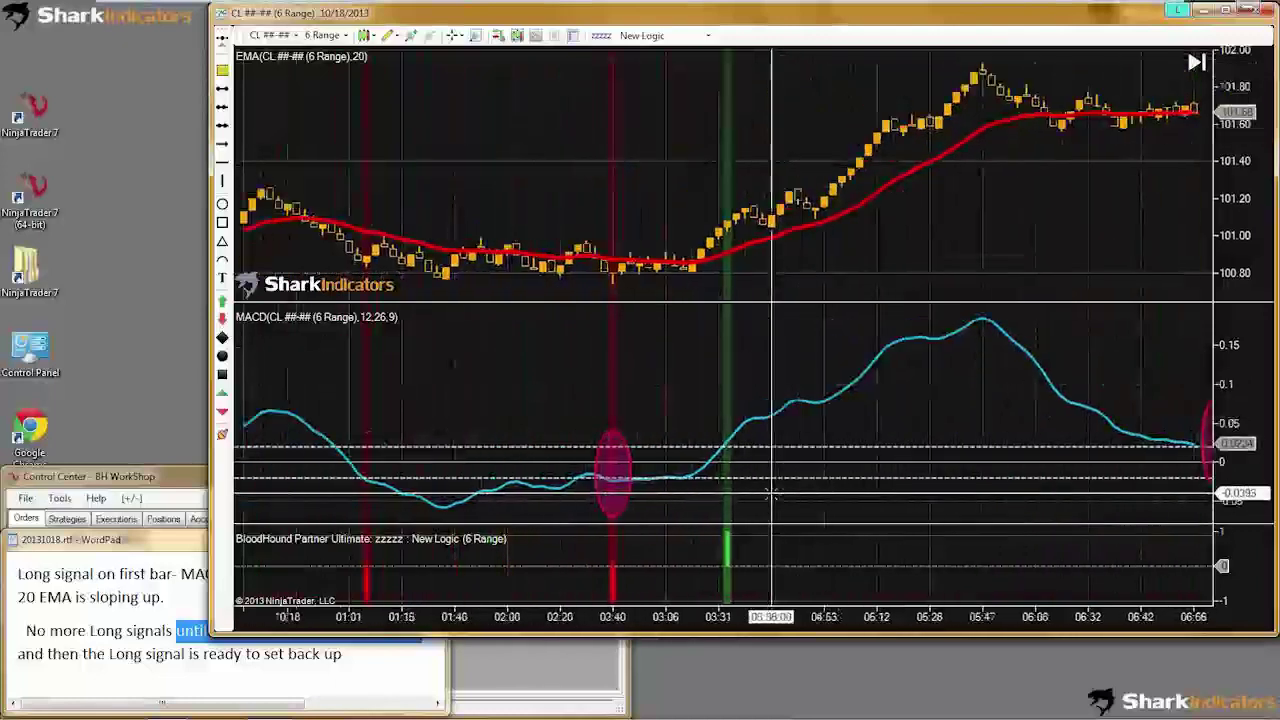
{"action": "scroll", "coordinate": [770, 495], "scroll_direction": "up", "scroll_amount": 8}
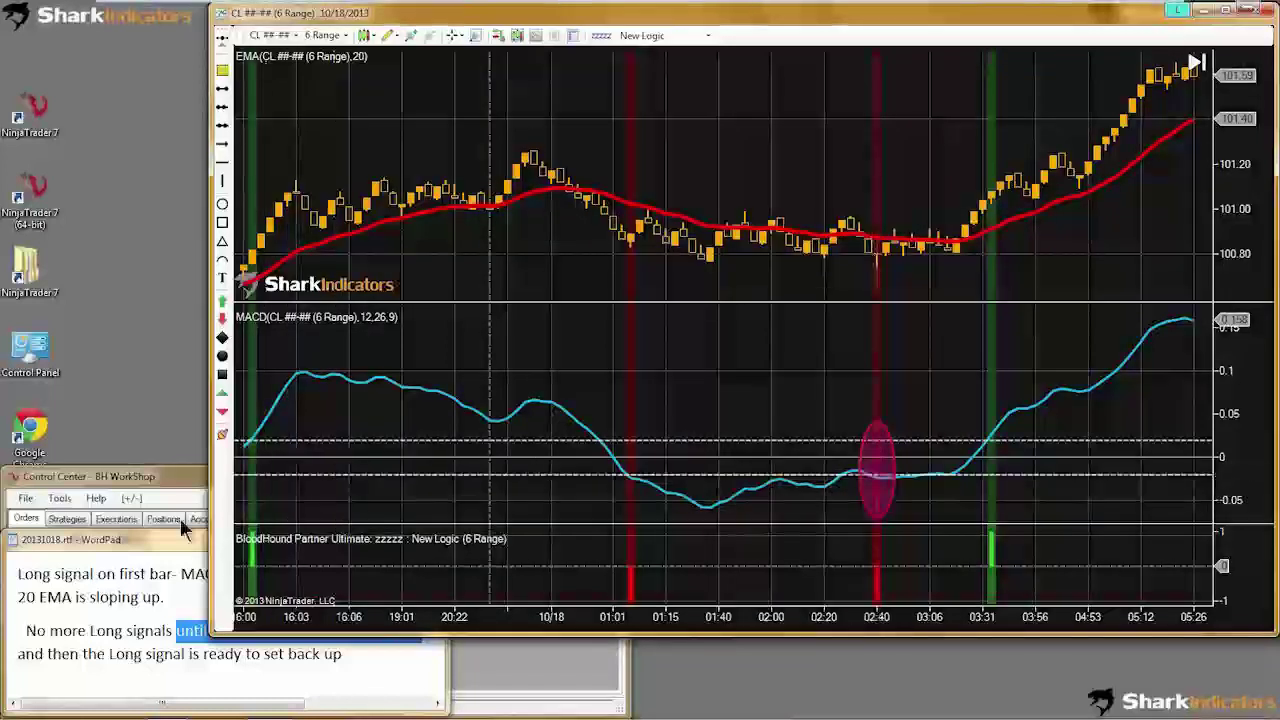
Step: Deselect the note's text, minimize the Control Center and the WordPad note, and enlarge the chart's price panel by shrinking the MACD panel
{"action": "left_click", "coordinate": [165, 547]}
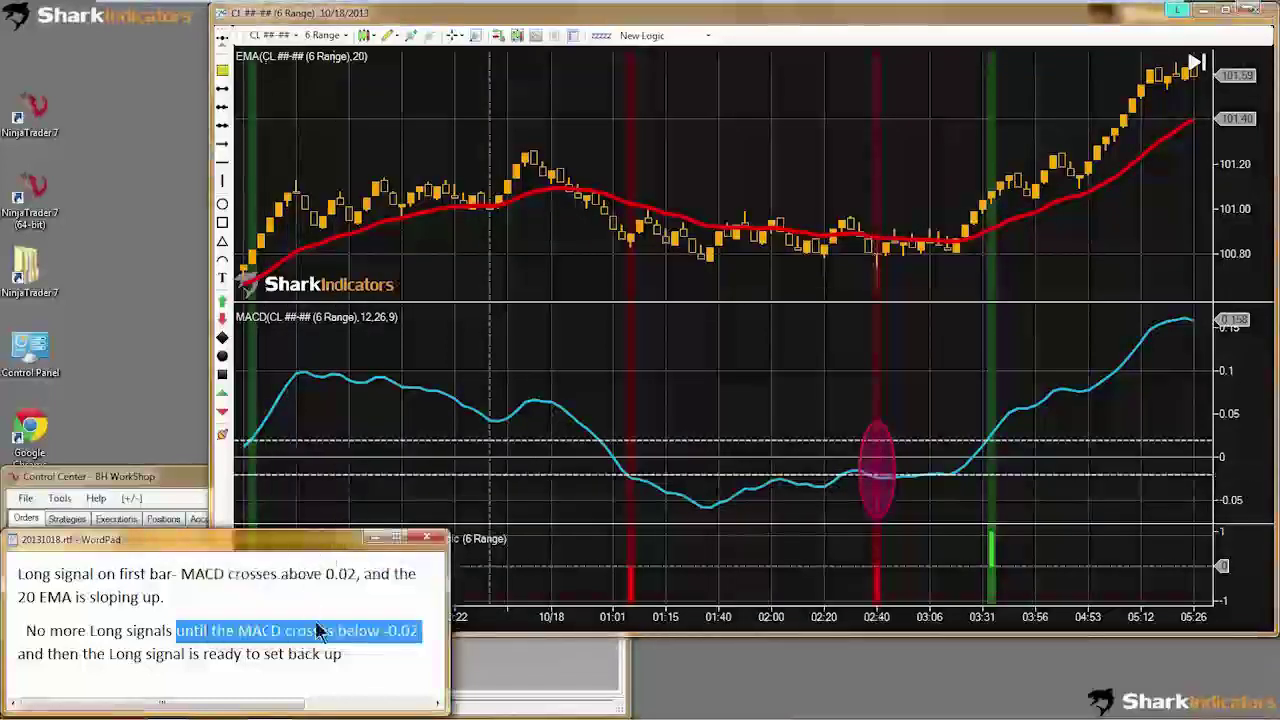
{"action": "left_click", "coordinate": [348, 653]}
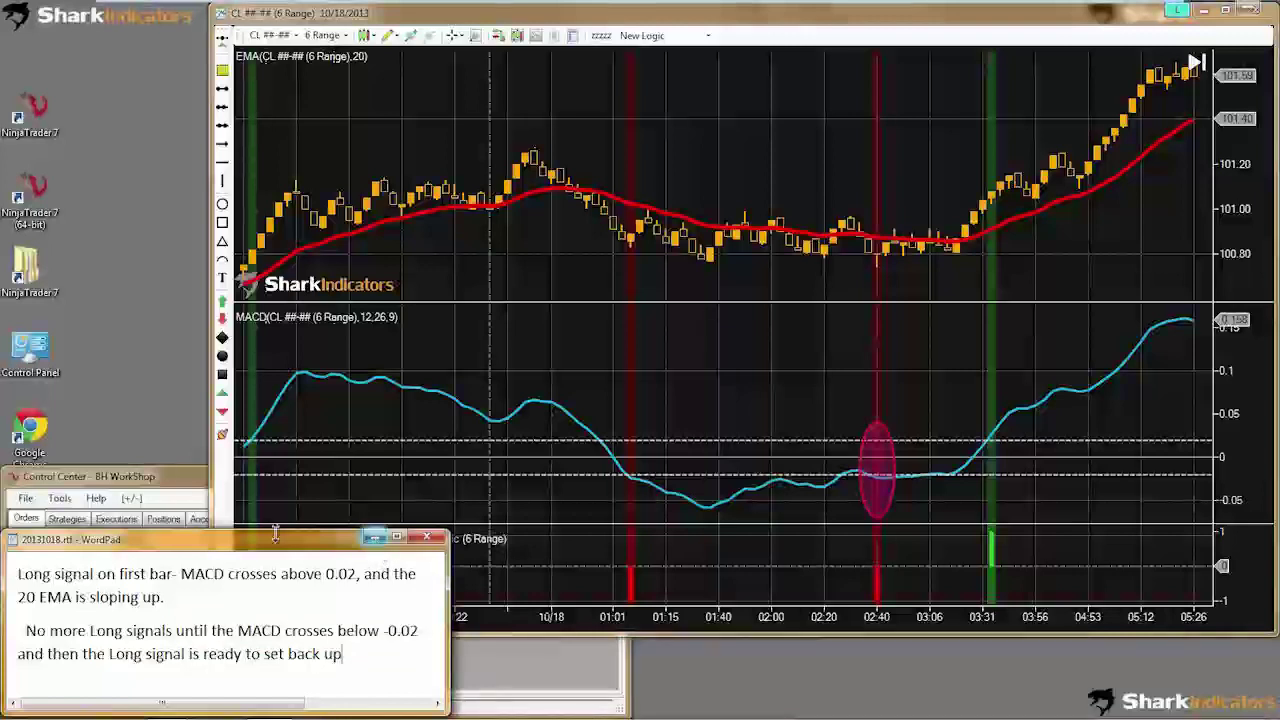
{"action": "left_click", "coordinate": [182, 482]}
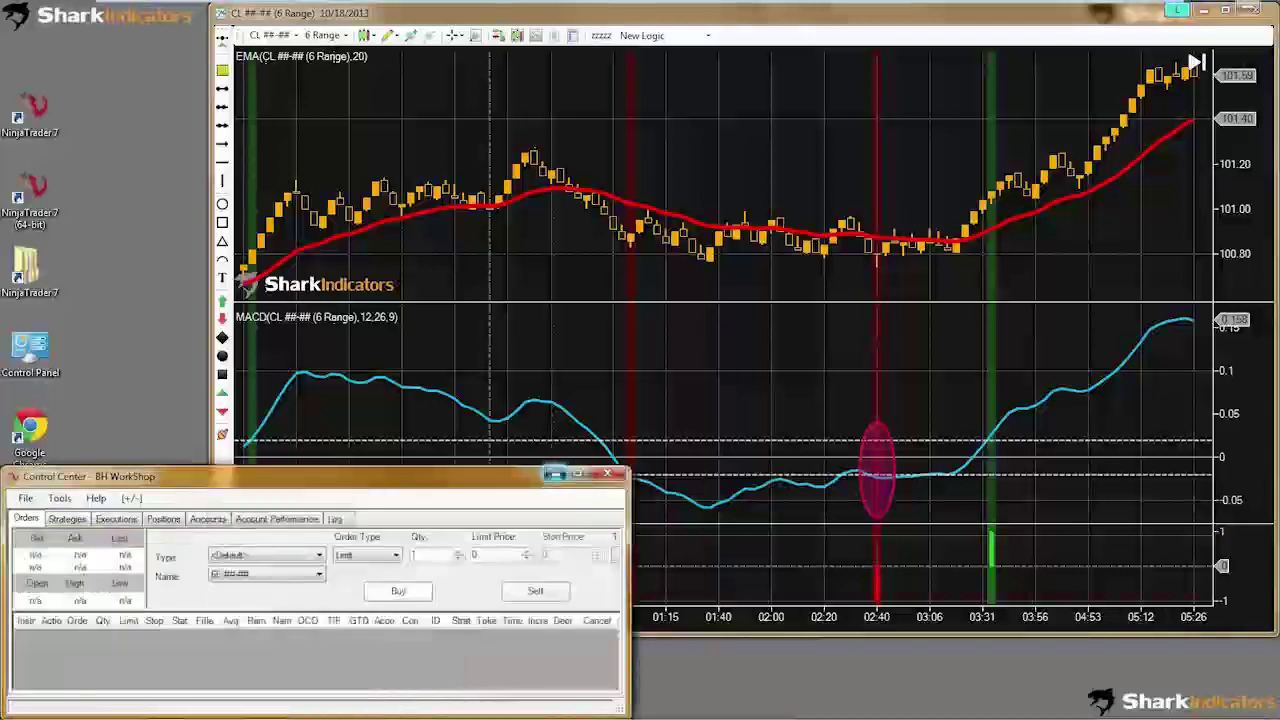
{"action": "left_click", "coordinate": [553, 473]}
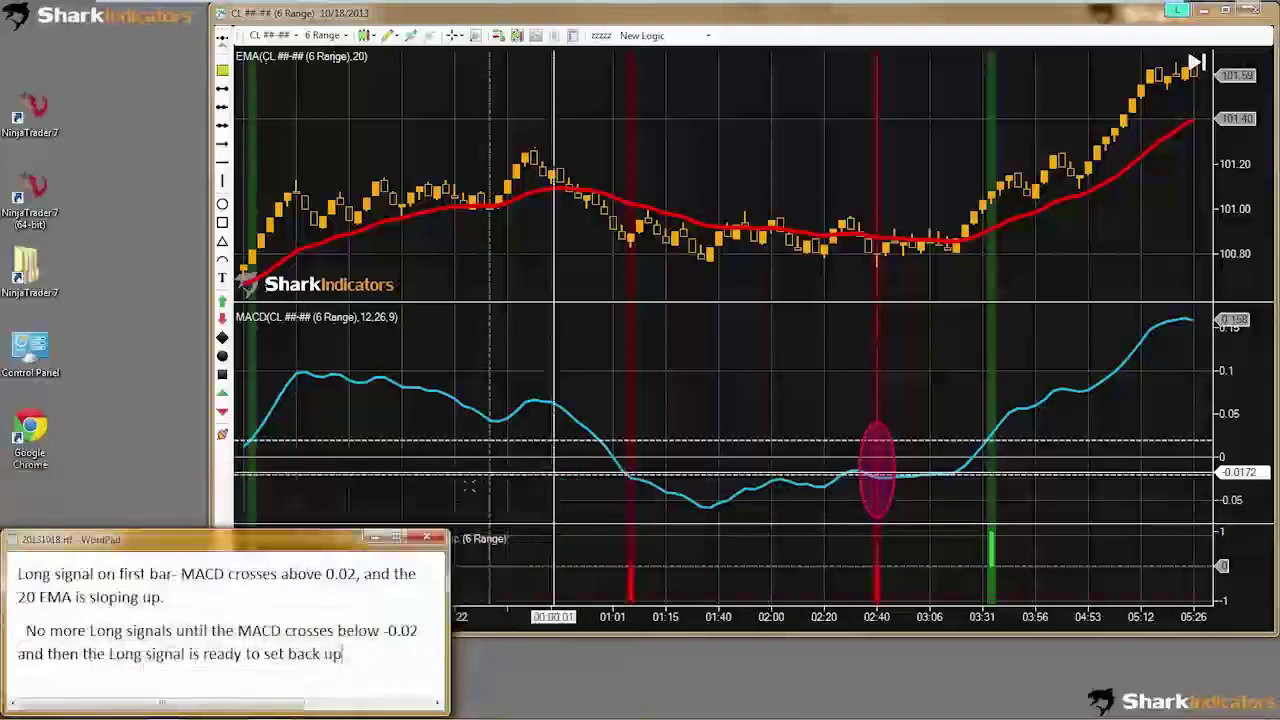
{"action": "left_click", "coordinate": [374, 540]}
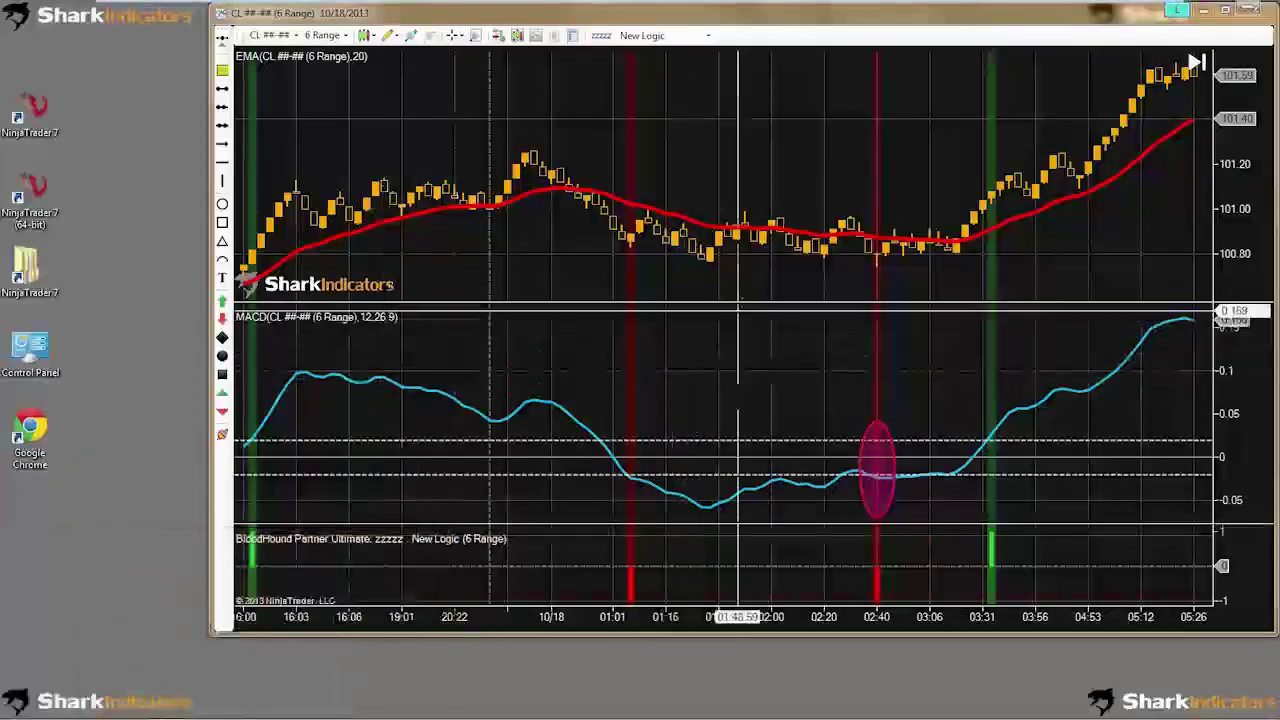
{"action": "left_click_drag", "start_coordinate": [738, 304], "coordinate": [738, 387]}
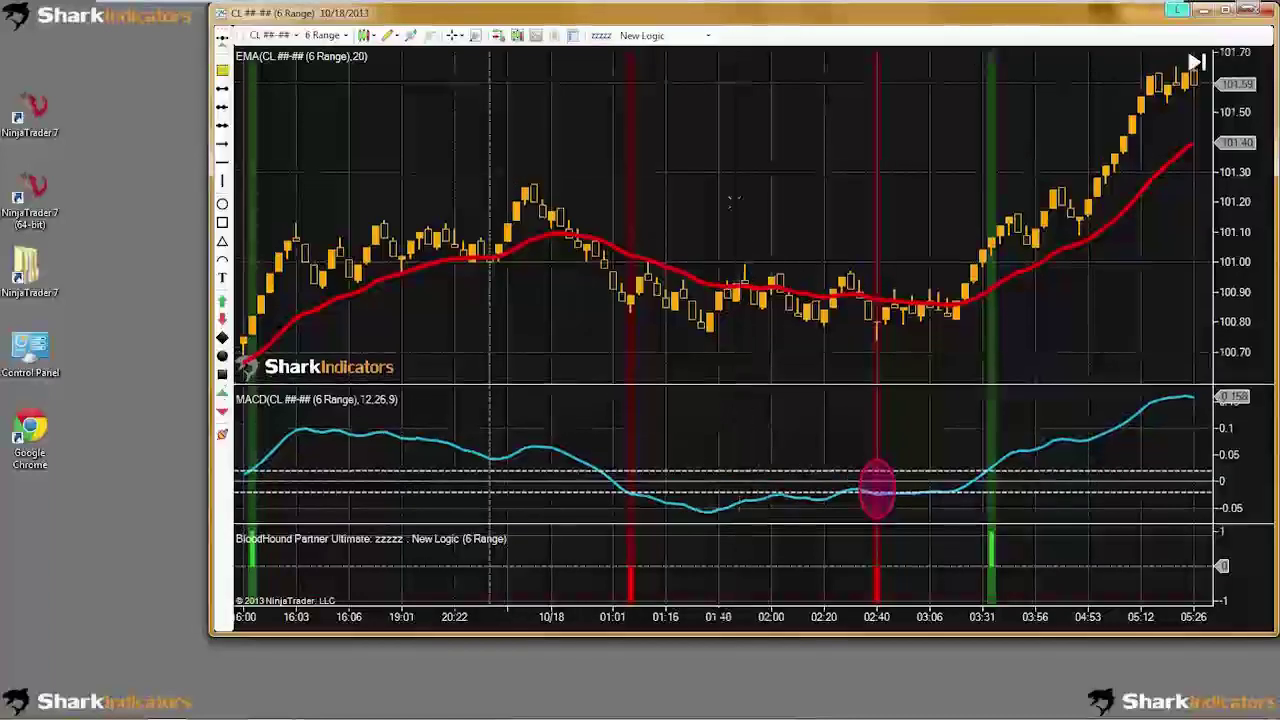
Step: Open the zzzzz BloodHound template from the chart, clear all of its data, and check its Logic section and name field
{"action": "left_click", "coordinate": [601, 37]}
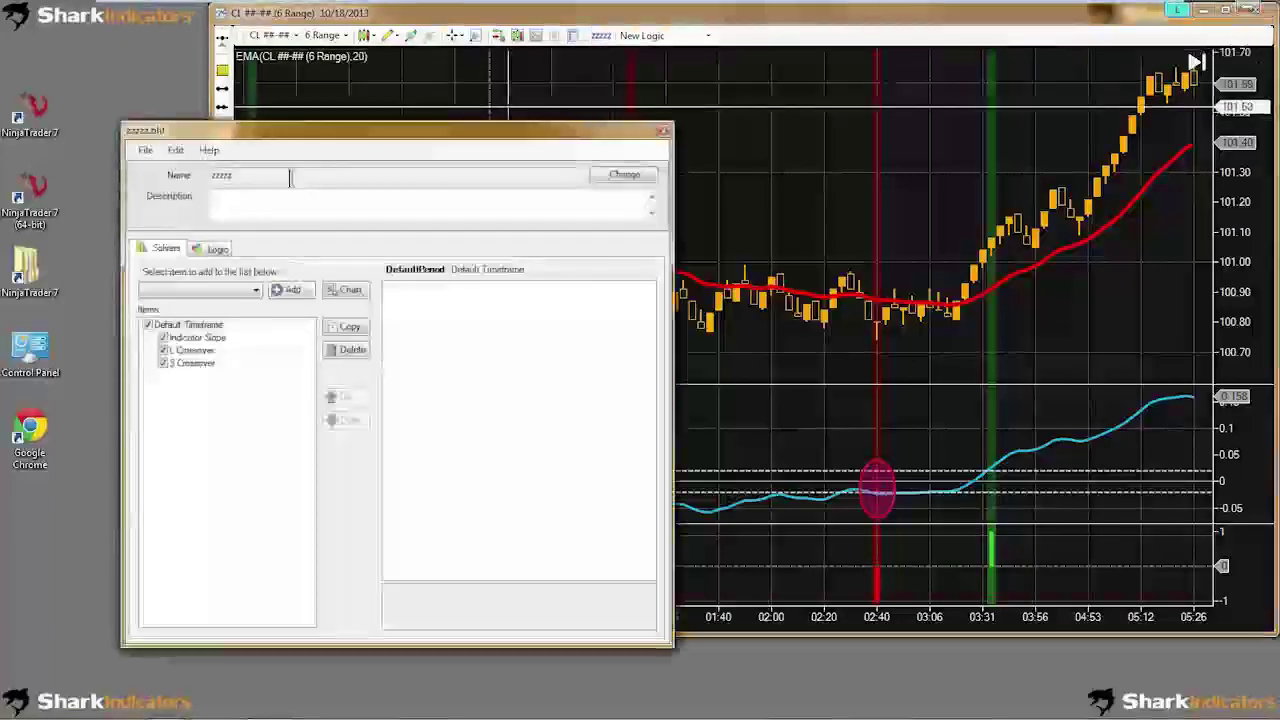
{"action": "left_click", "coordinate": [178, 156]}
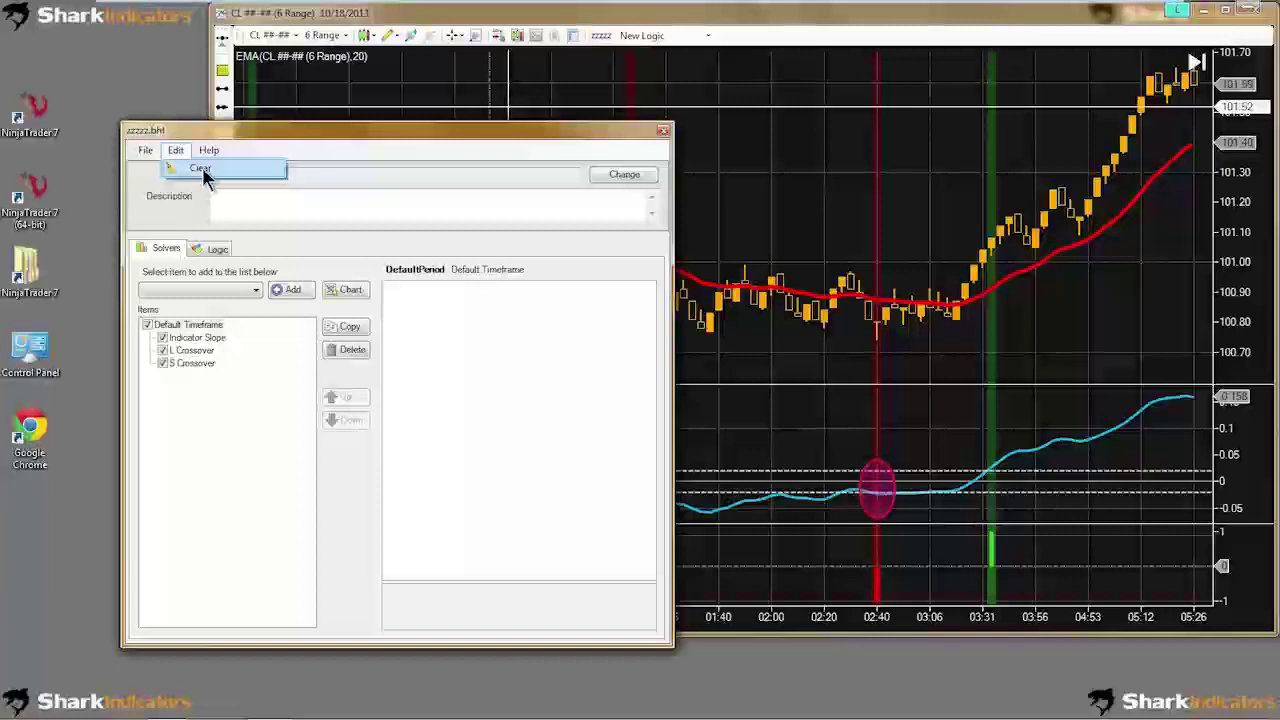
{"action": "left_click", "coordinate": [203, 170]}
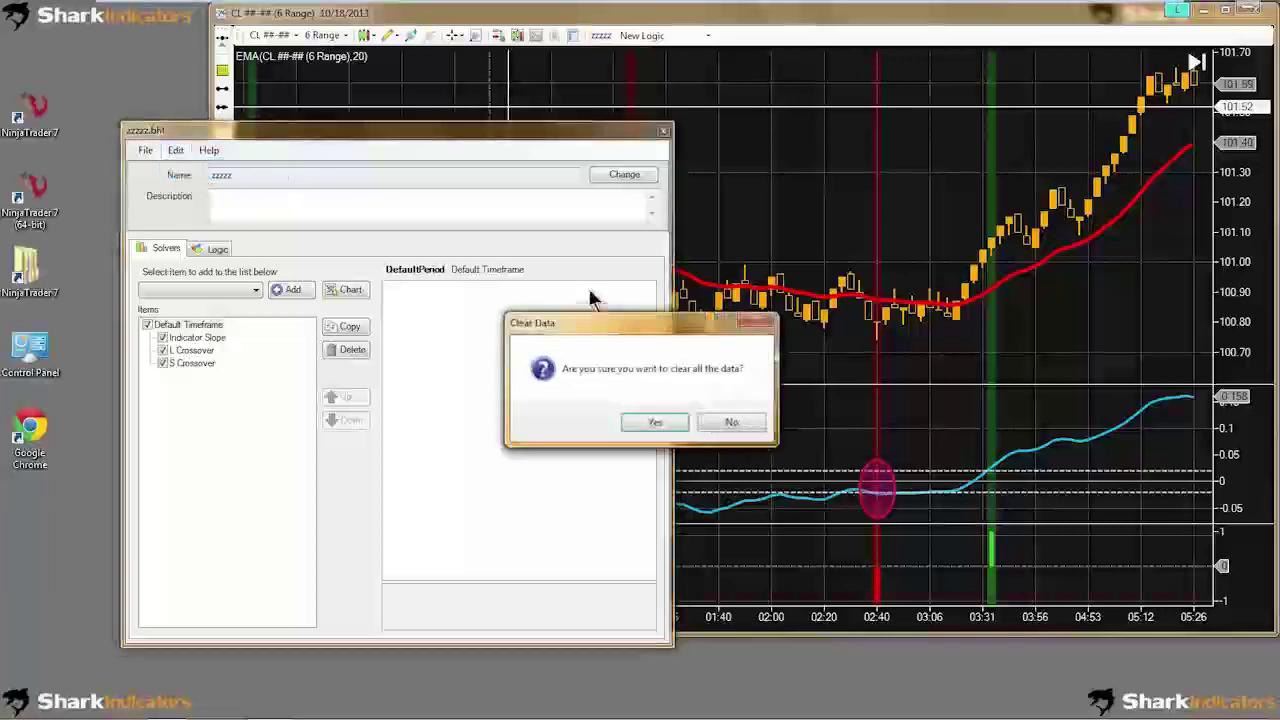
{"action": "left_click_drag", "start_coordinate": [554, 328], "coordinate": [350, 337]}
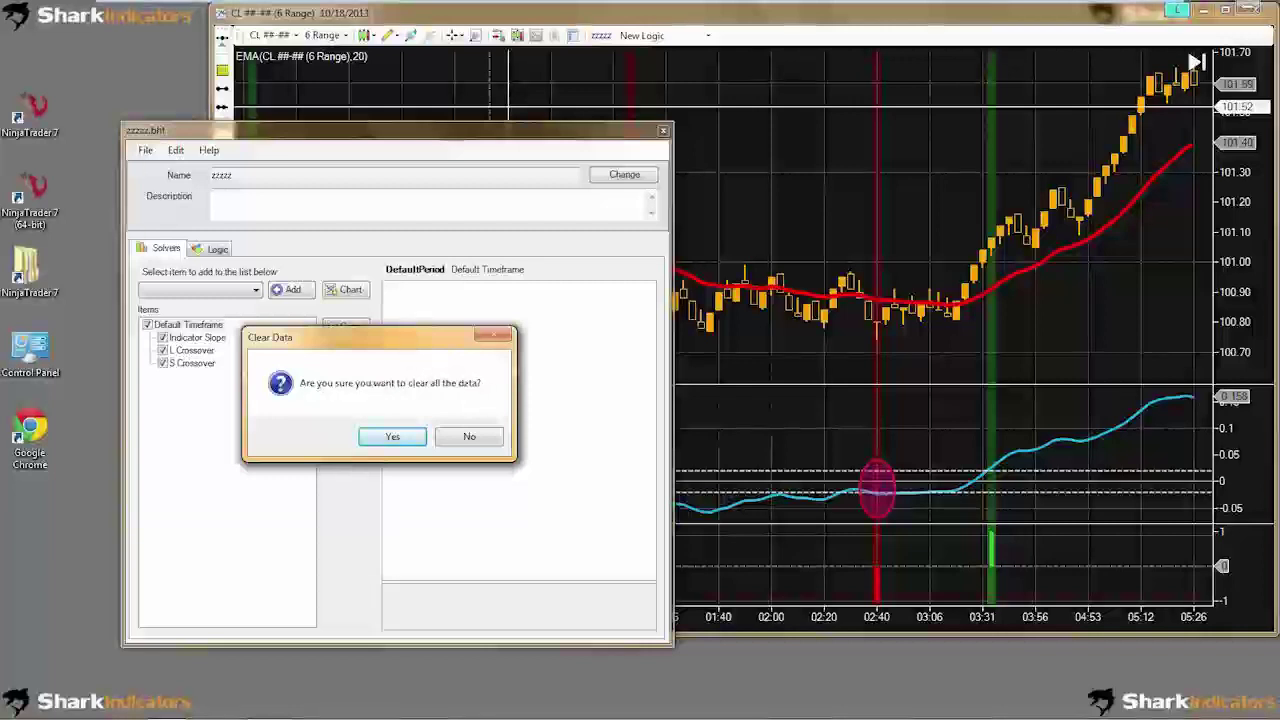
{"action": "left_click_drag", "start_coordinate": [402, 346], "coordinate": [421, 367]}
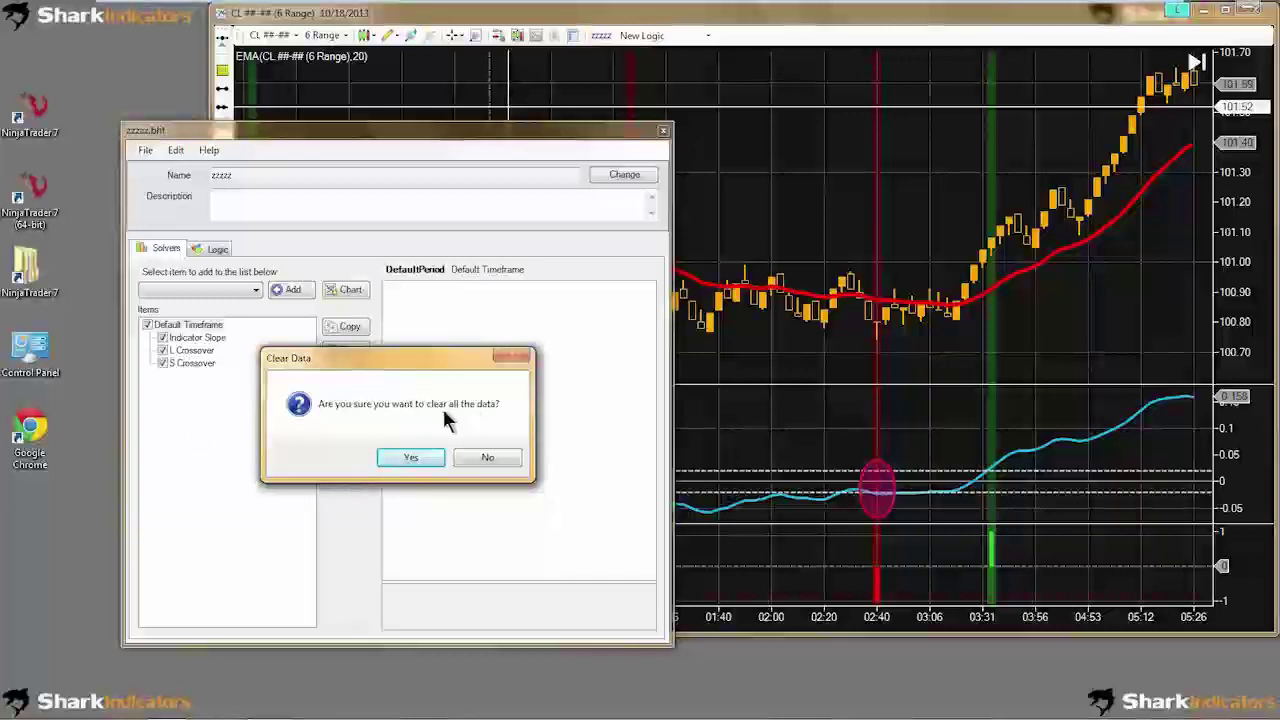
{"action": "left_click", "coordinate": [411, 461]}
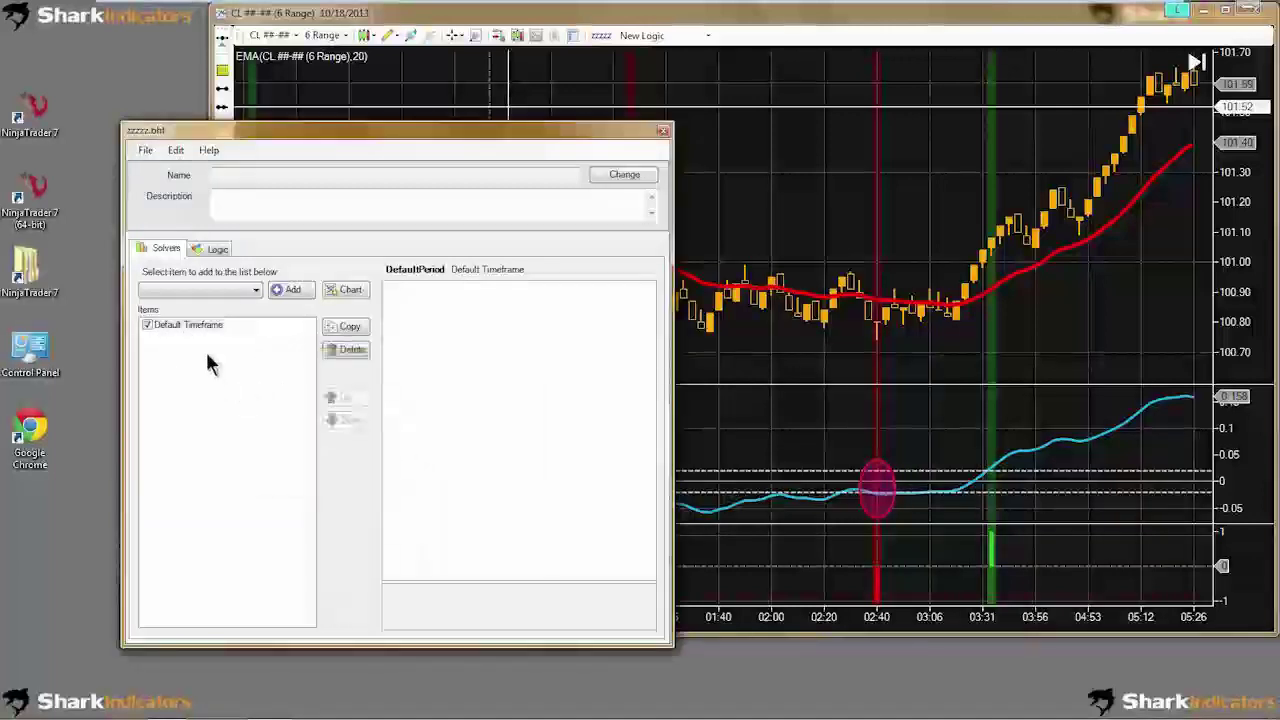
{"action": "left_click", "coordinate": [218, 250]}
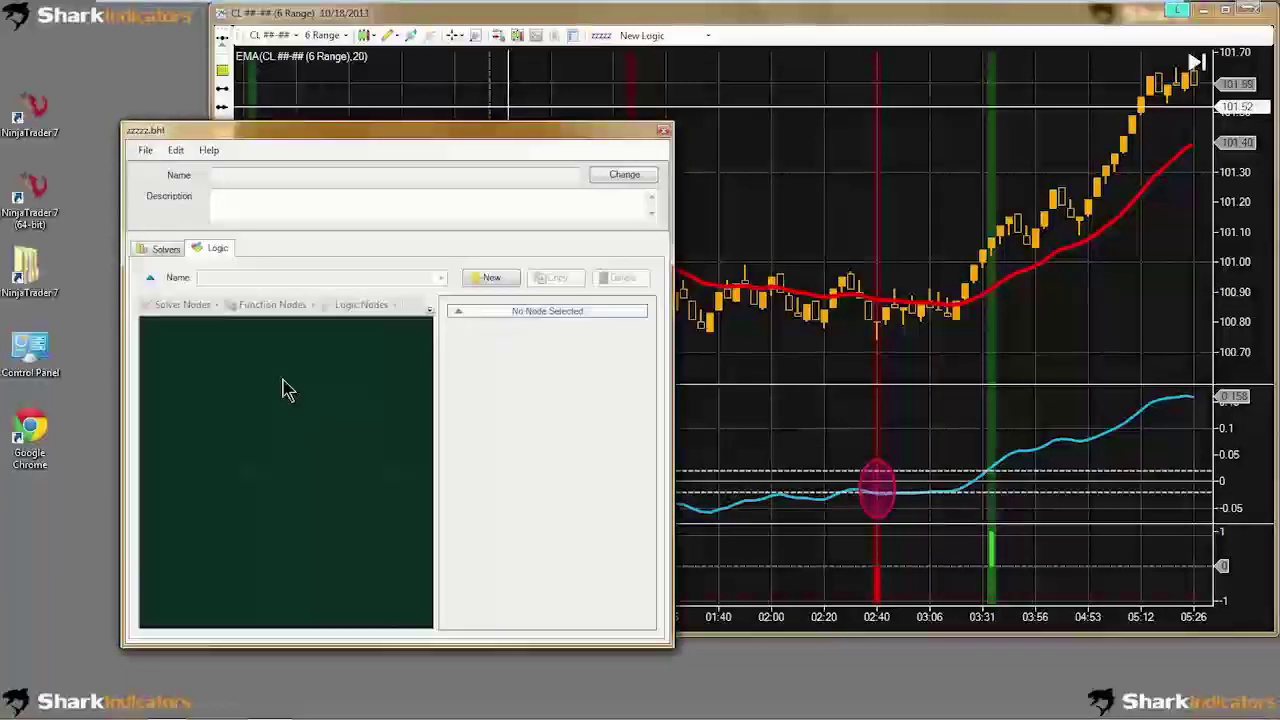
{"action": "left_click", "coordinate": [222, 176]}
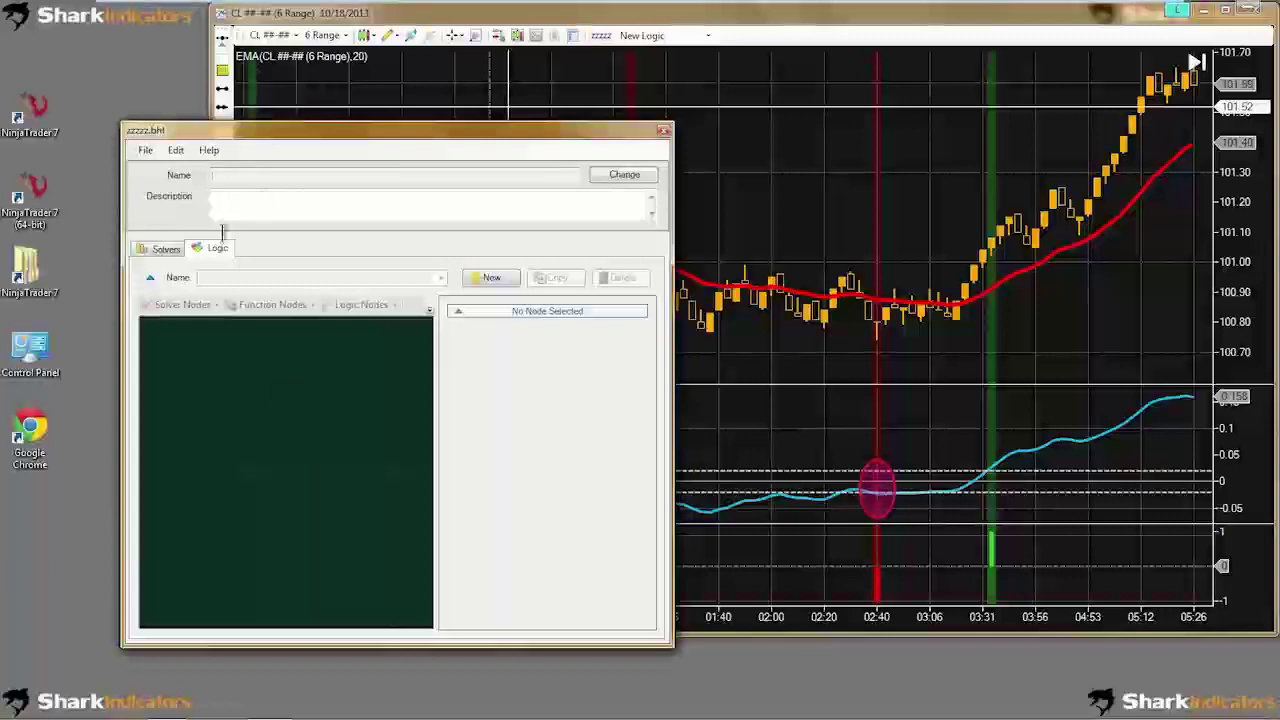
Step: Save the cleared template in the BloodHound folder as Si-TrainingWorkshop20131018.bht
{"action": "left_click", "coordinate": [166, 249]}
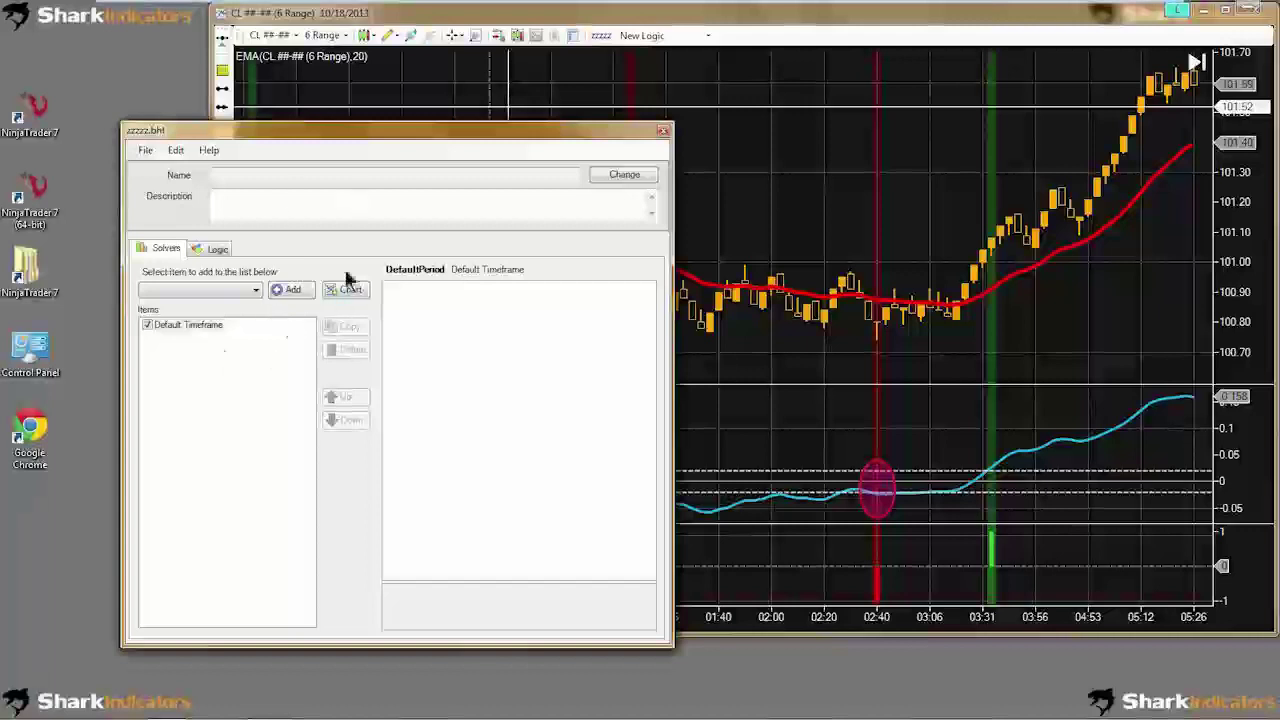
{"action": "left_click_drag", "start_coordinate": [258, 131], "coordinate": [139, 75]}
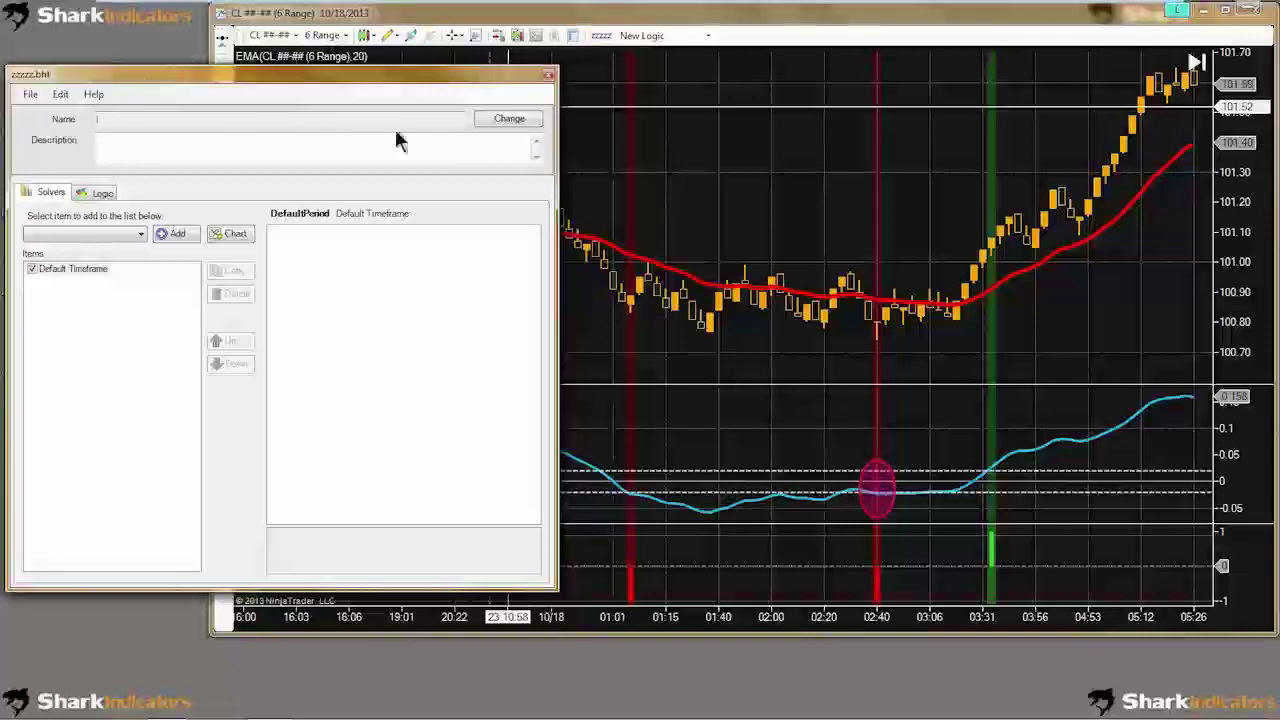
{"action": "left_click", "coordinate": [490, 119]}
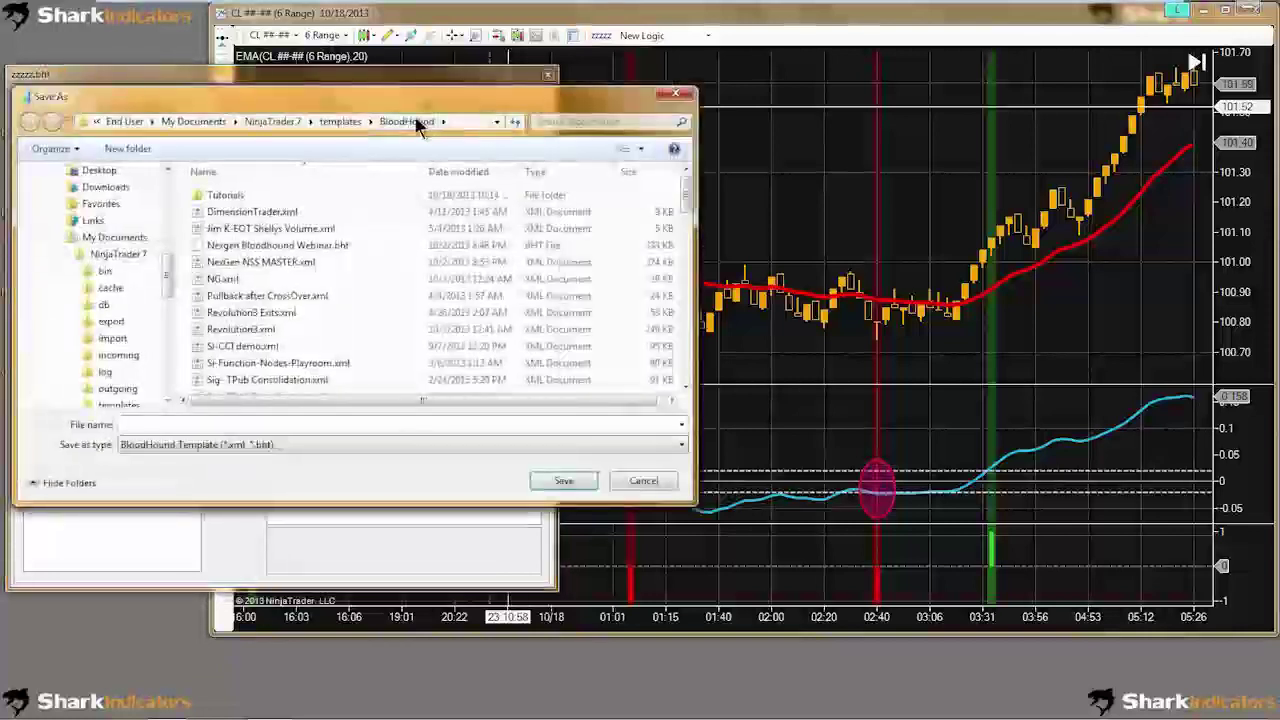
{"action": "left_click_drag", "start_coordinate": [389, 100], "coordinate": [404, 103]}
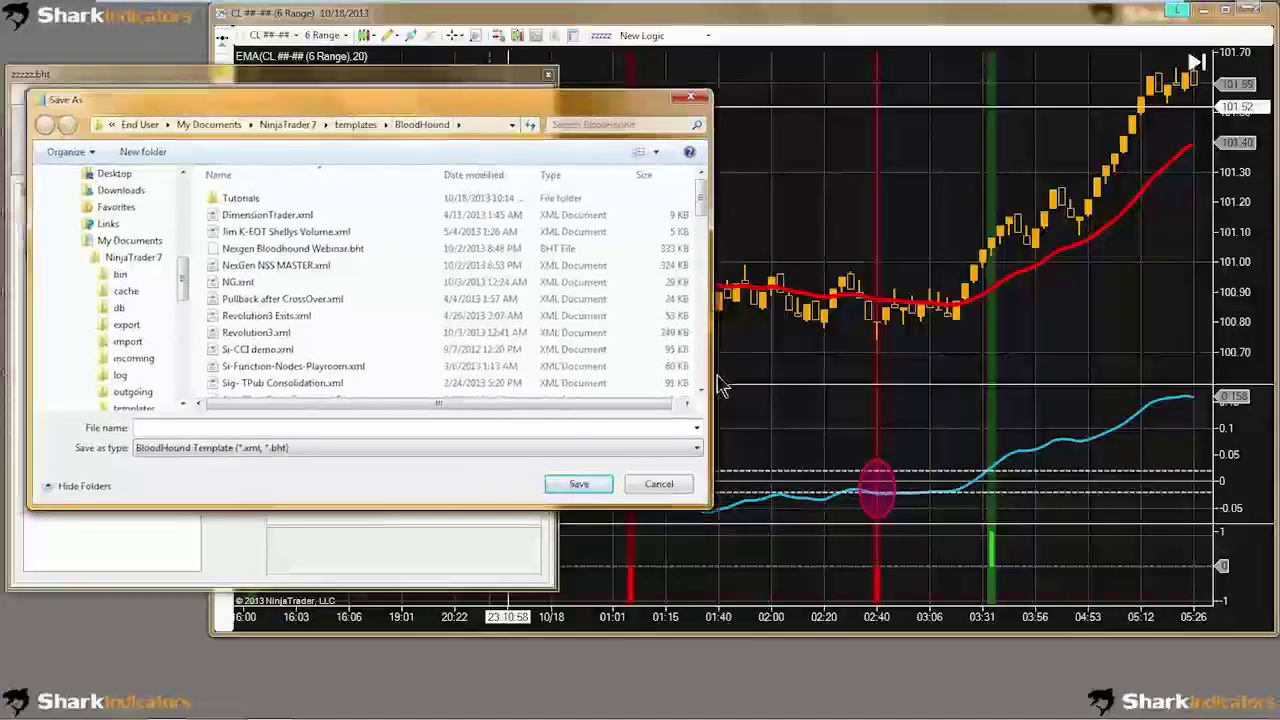
{"action": "scroll", "coordinate": [703, 380], "scroll_direction": "down", "scroll_amount": 15}
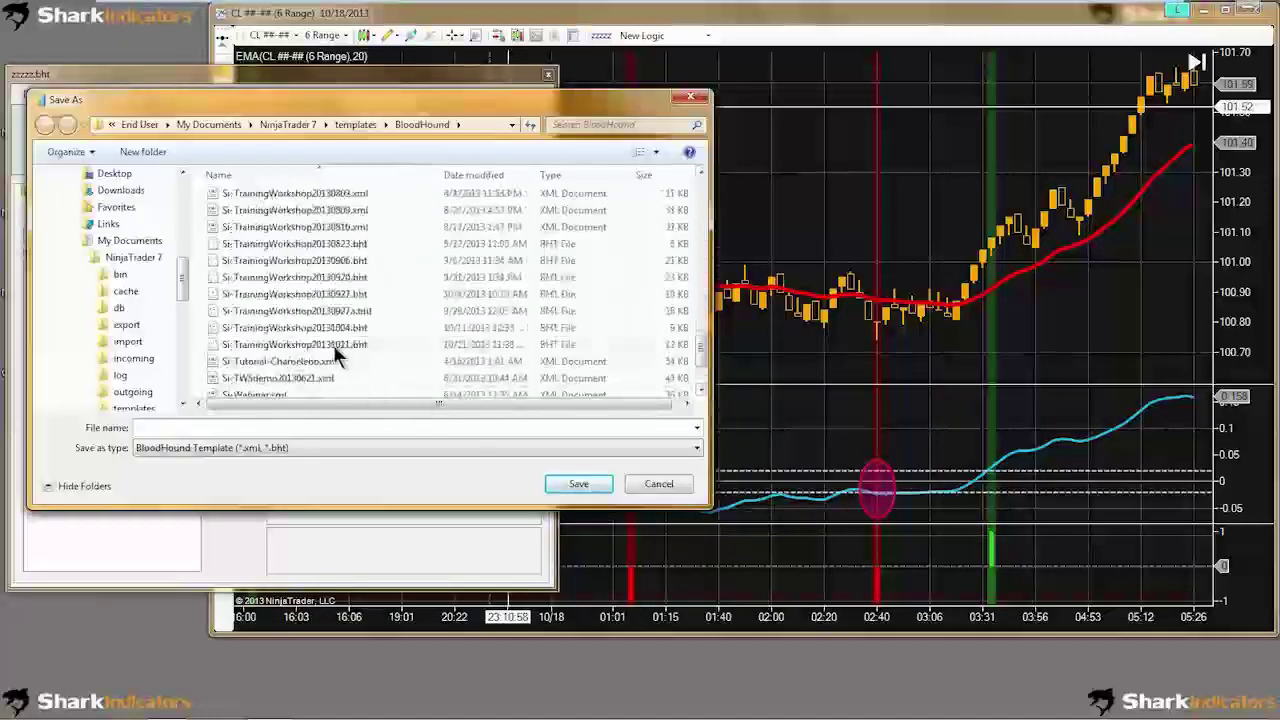
{"action": "left_click", "coordinate": [334, 345]}
{"action": "double_click", "coordinate": [262, 427]}
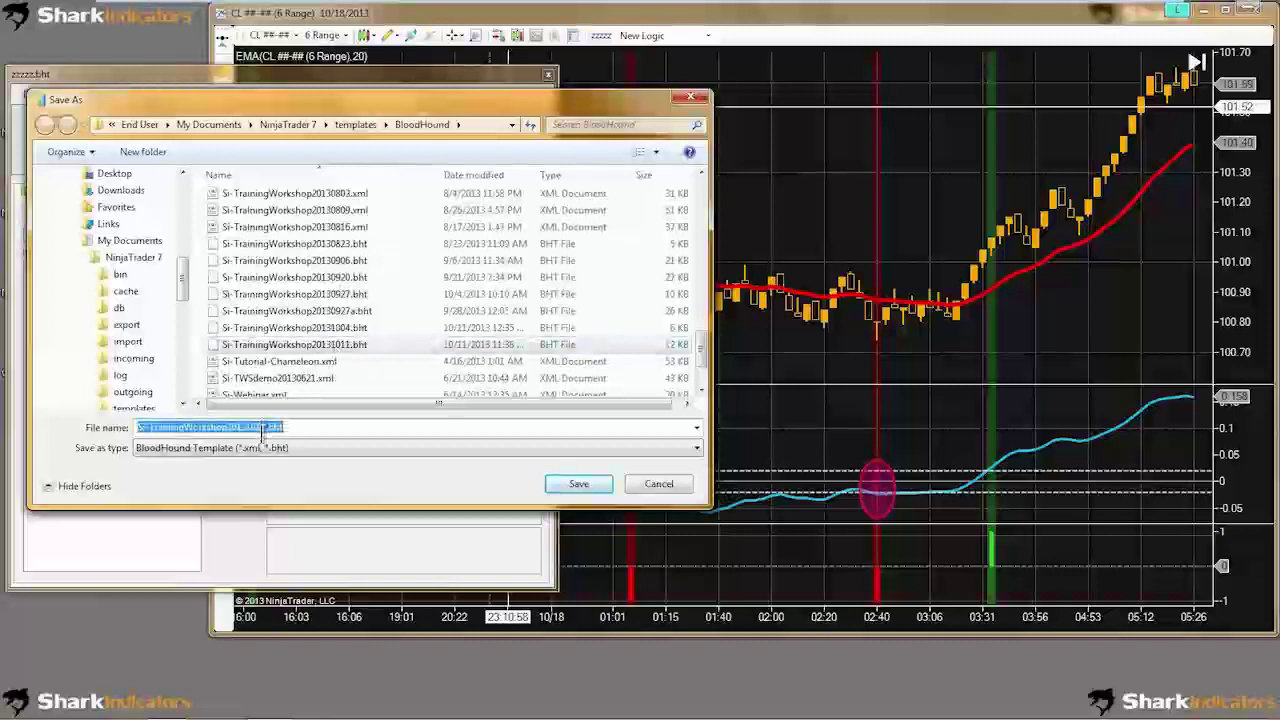
{"action": "left_click", "coordinate": [262, 427]}
{"action": "key", "text": "BackSpace"}
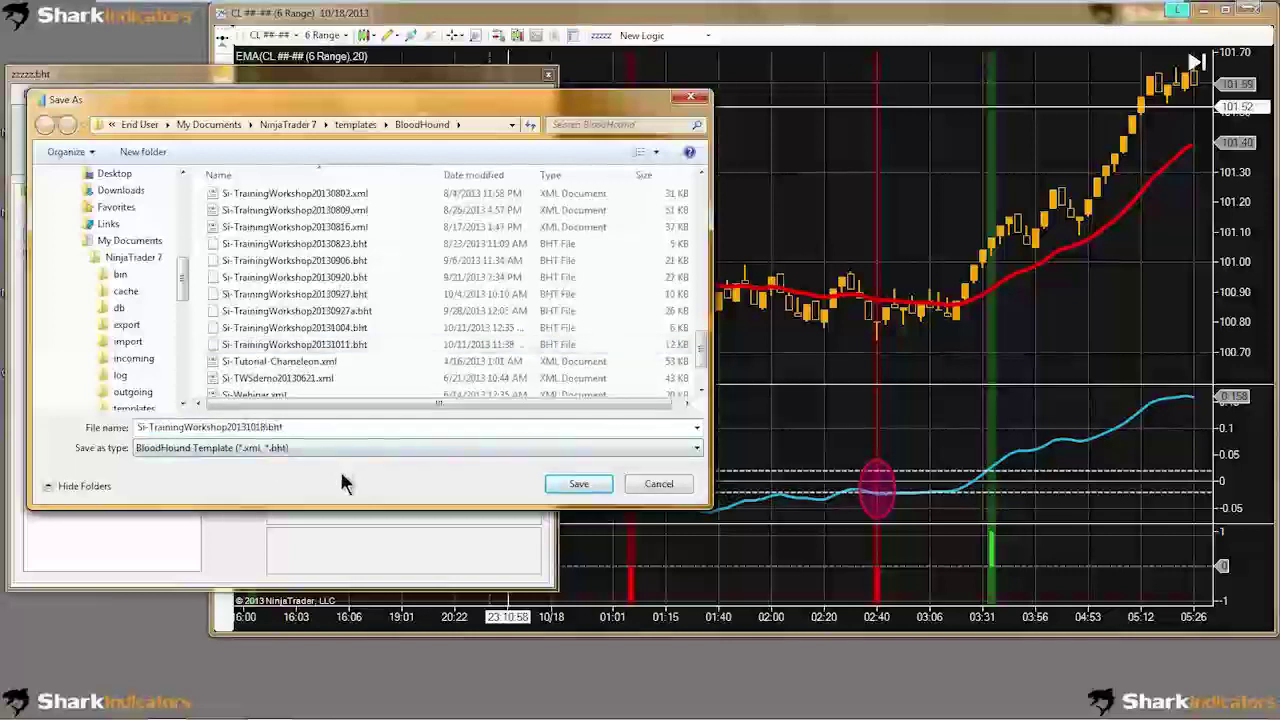
{"action": "left_click", "coordinate": [578, 484]}
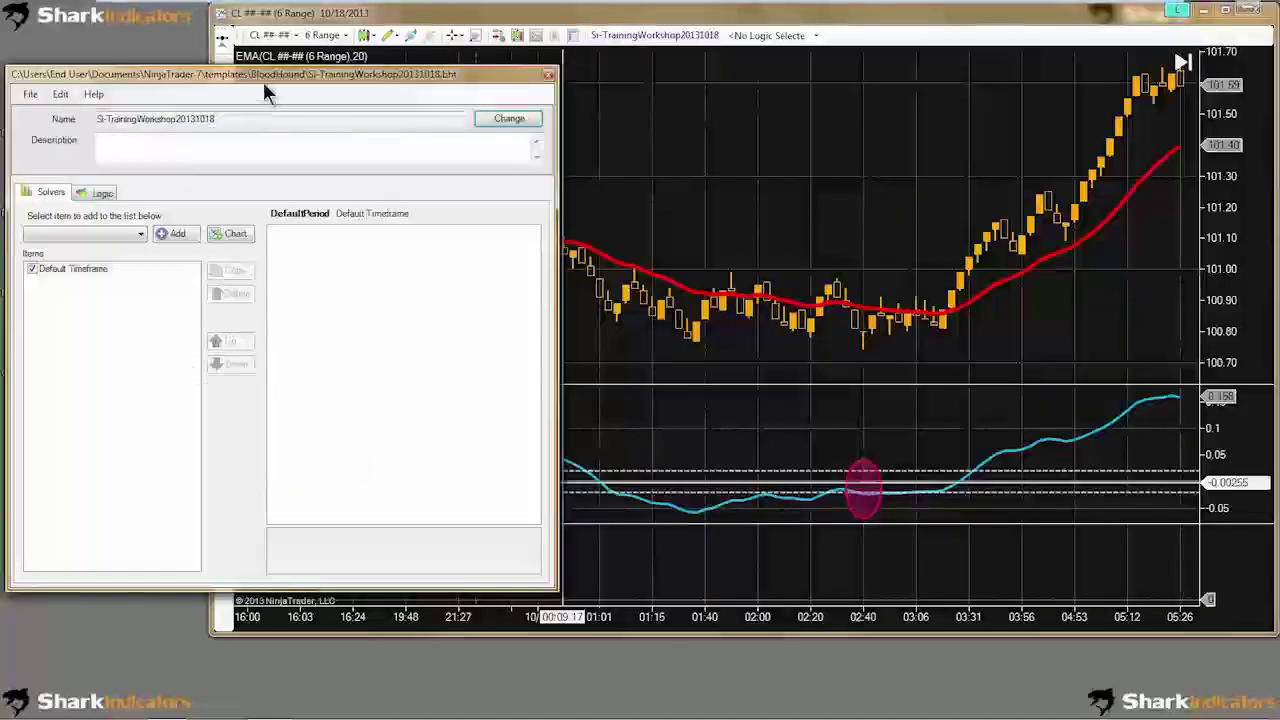
Step: Restore the WordPad note, highlight "MACD crosses above 0.02" in it, and return to the BloodHound template
{"action": "mouse_move", "coordinate": [268, 708]}
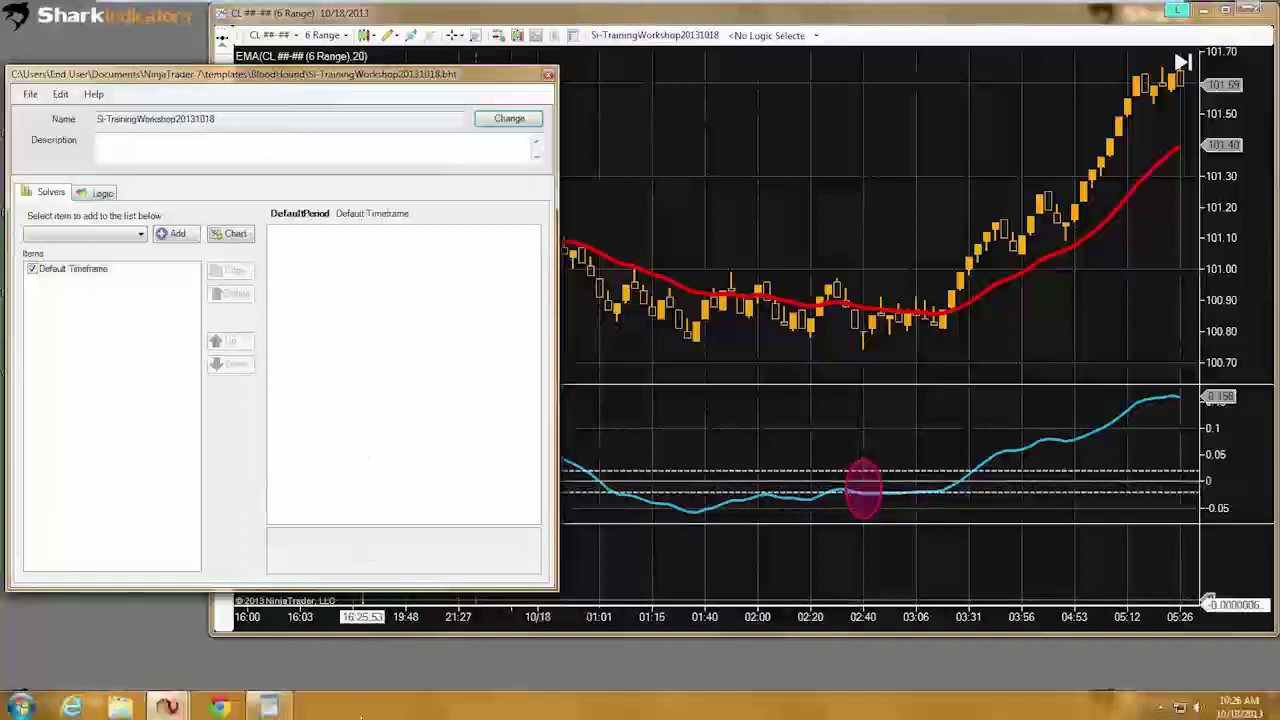
{"action": "left_click", "coordinate": [268, 706]}
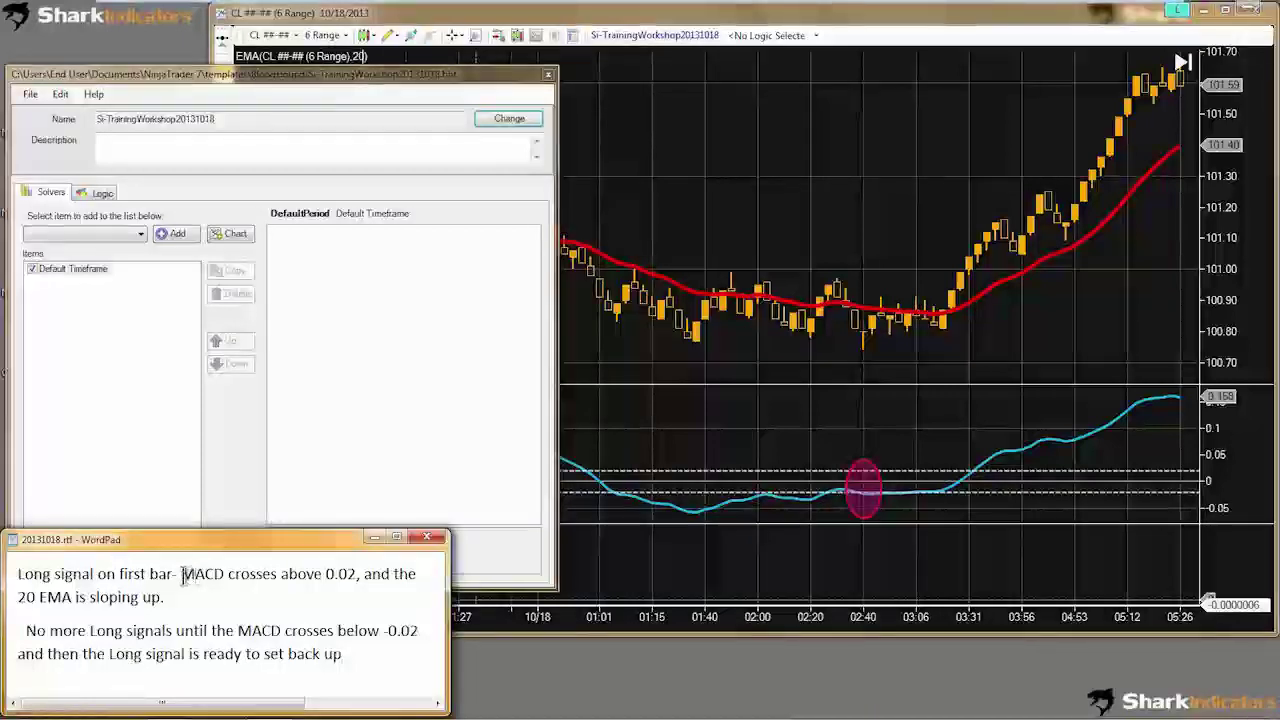
{"action": "left_click_drag", "start_coordinate": [183, 574], "coordinate": [356, 581]}
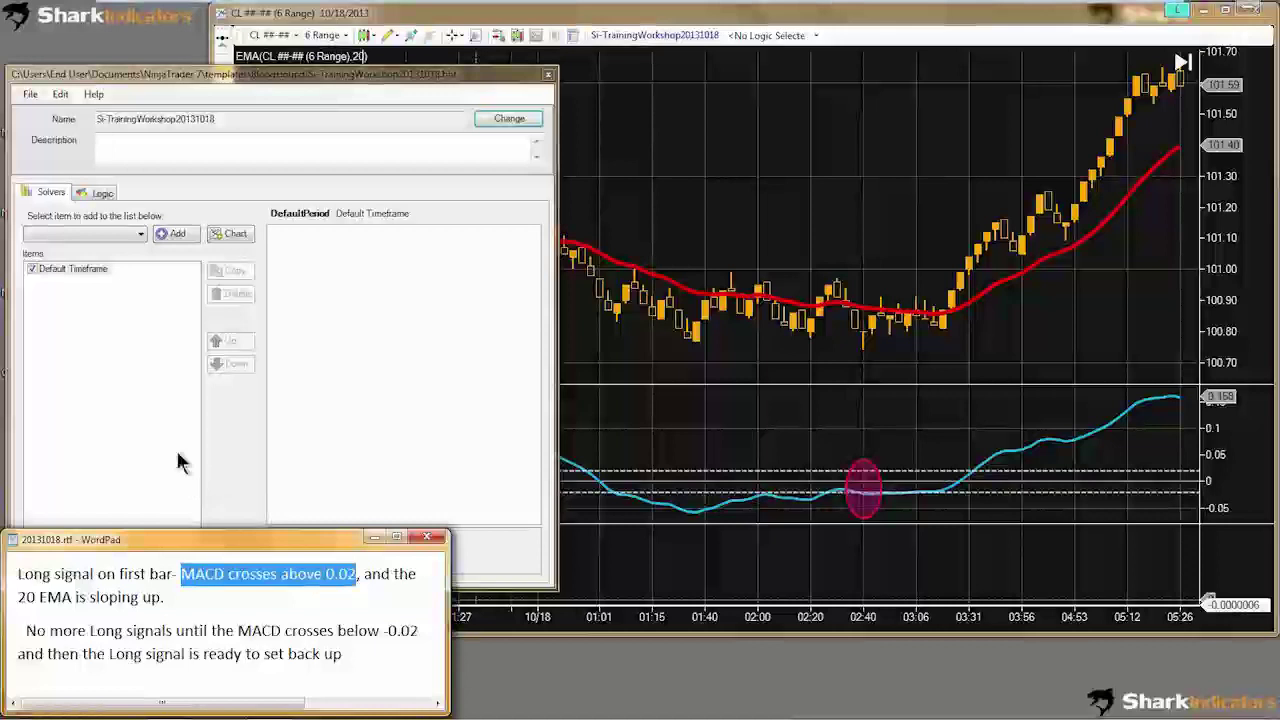
{"action": "left_click", "coordinate": [166, 423]}
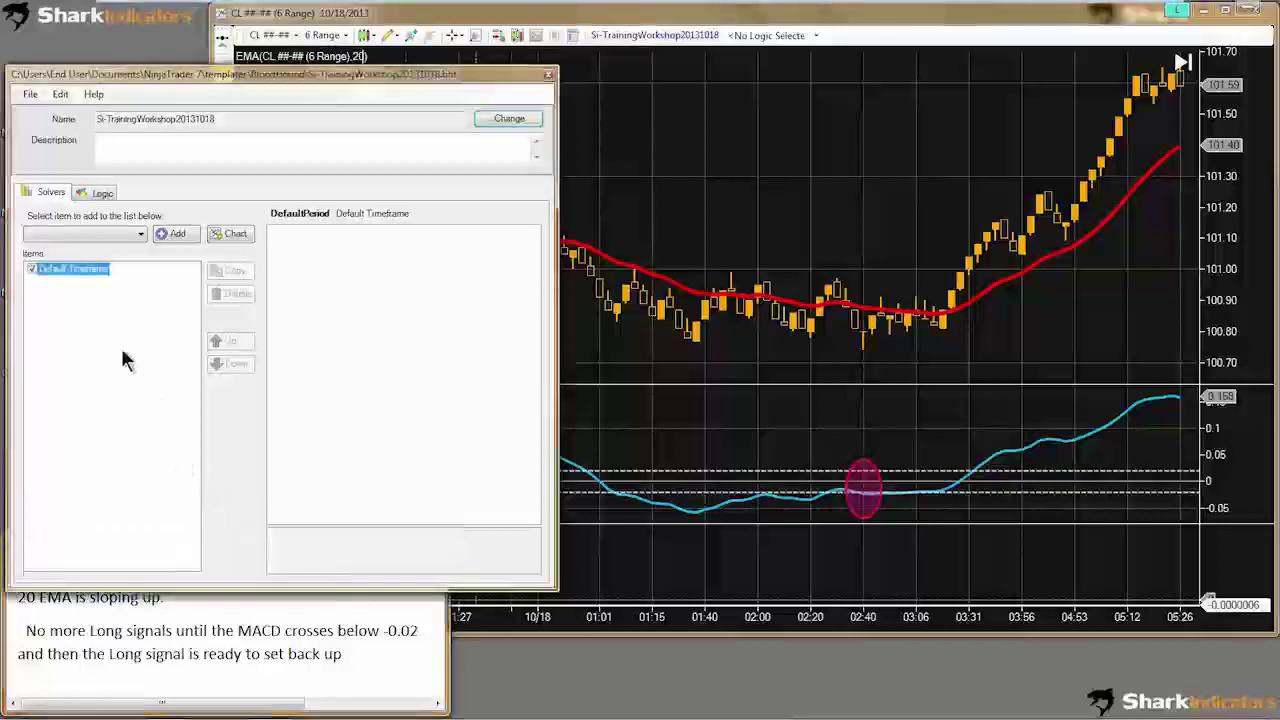
Step: Add an Indicator Crossover solver under Default Timeframe and name it "MACD 0.02 Crossover"
{"action": "left_click", "coordinate": [141, 232]}
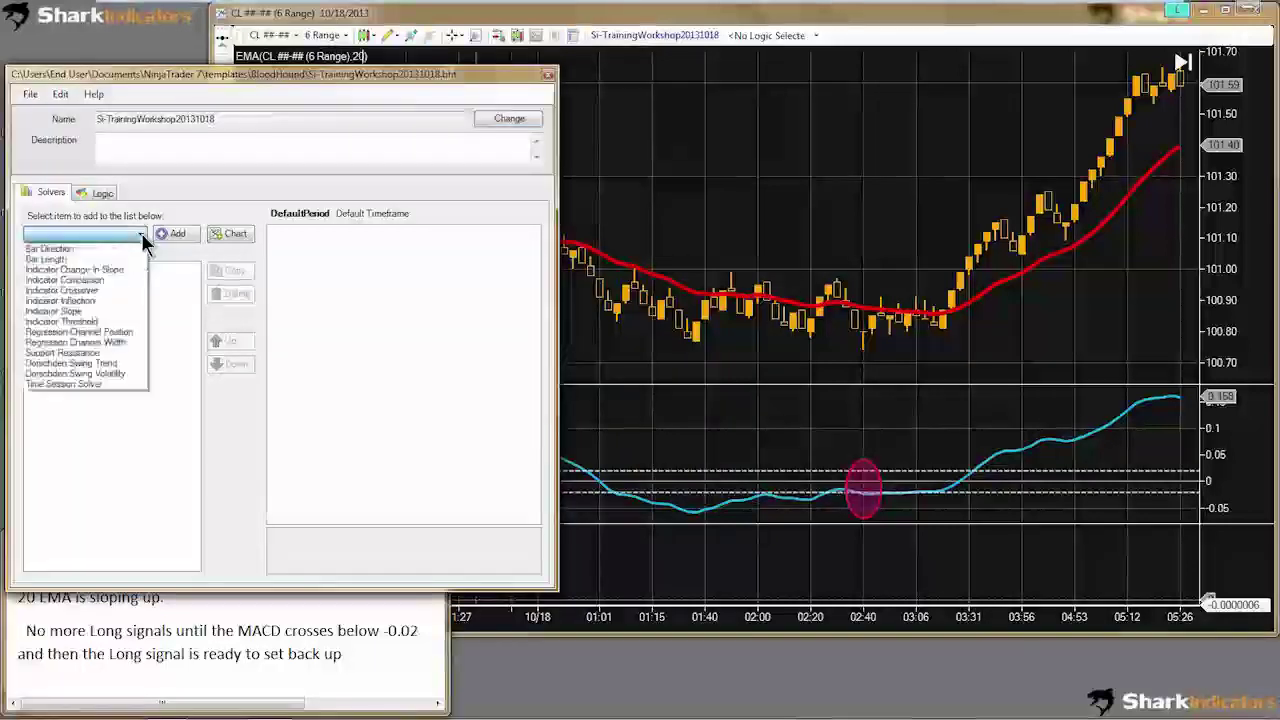
{"action": "left_click", "coordinate": [84, 289]}
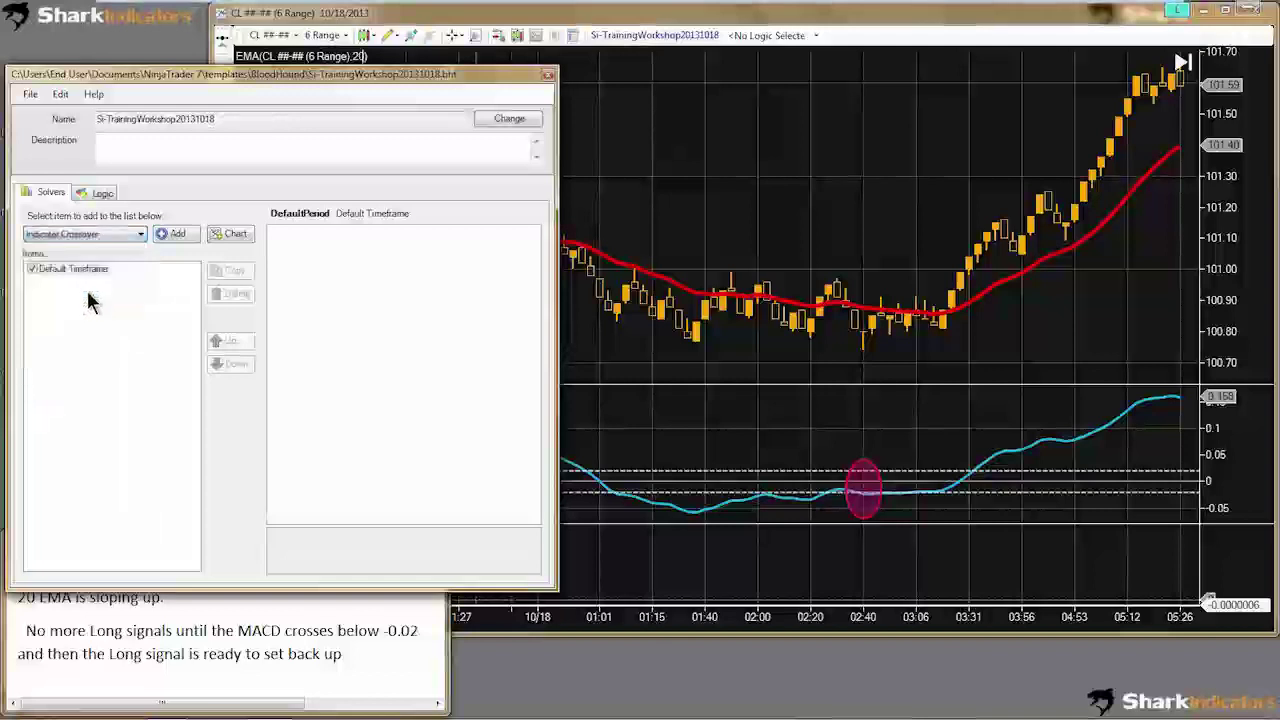
{"action": "left_click", "coordinate": [177, 234]}
{"action": "left_click", "coordinate": [72, 282]}
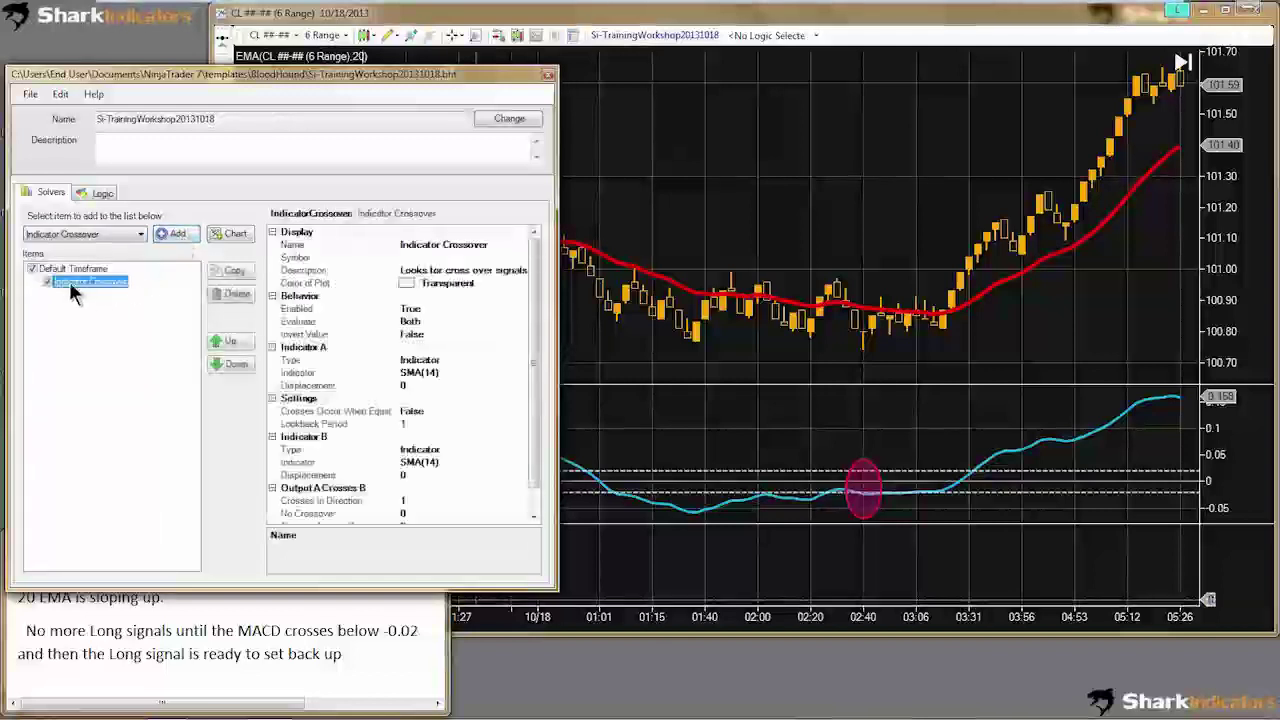
{"action": "left_click", "coordinate": [437, 245]}
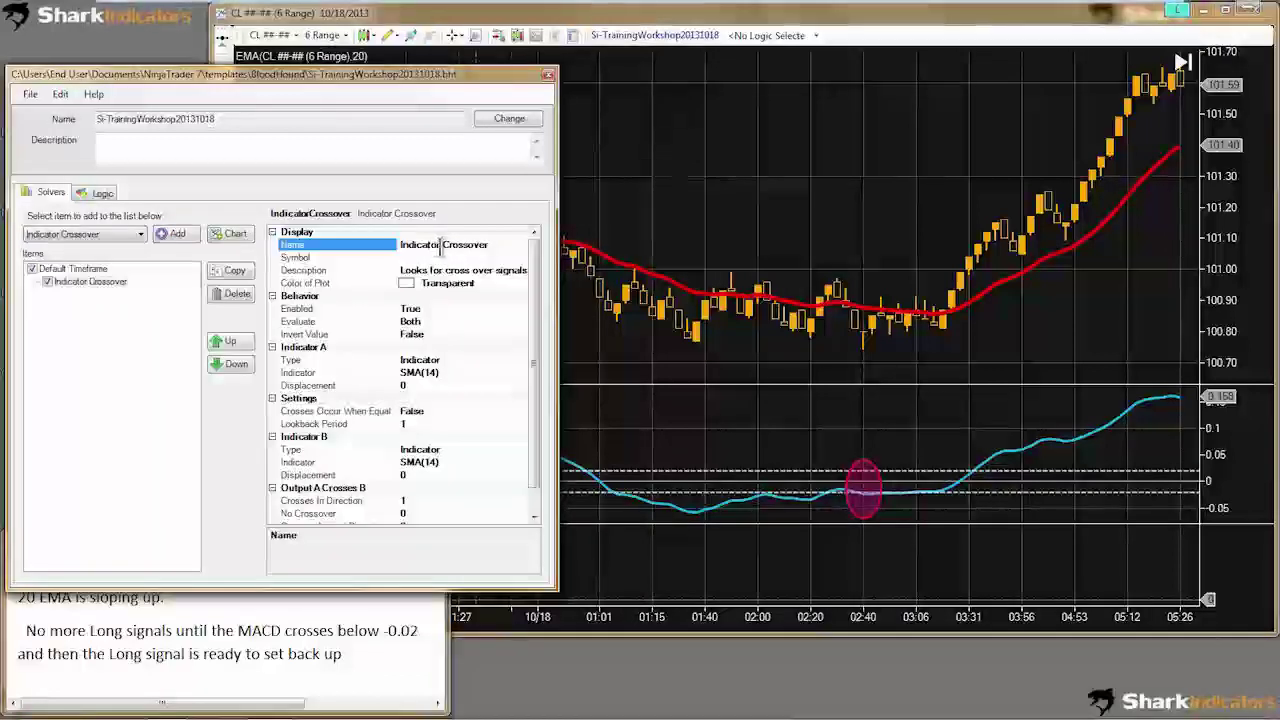
{"action": "double_click", "coordinate": [432, 245]}
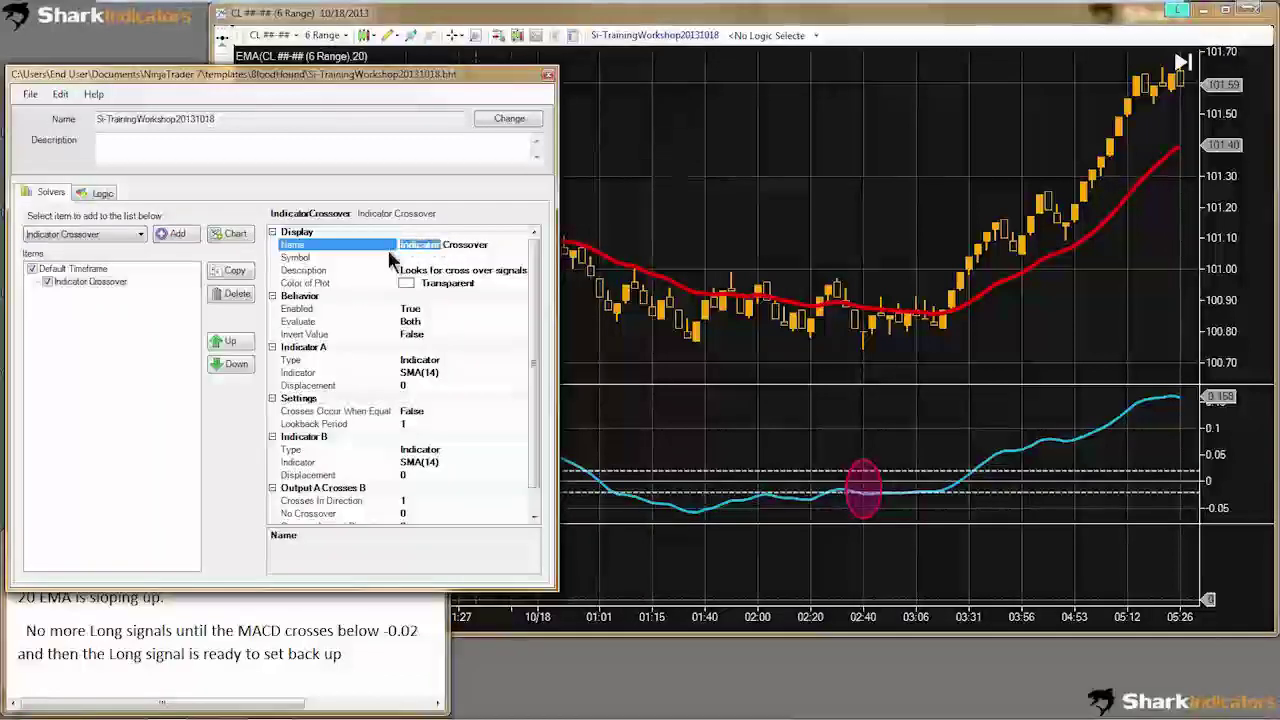
{"action": "type", "text": "MACD"}
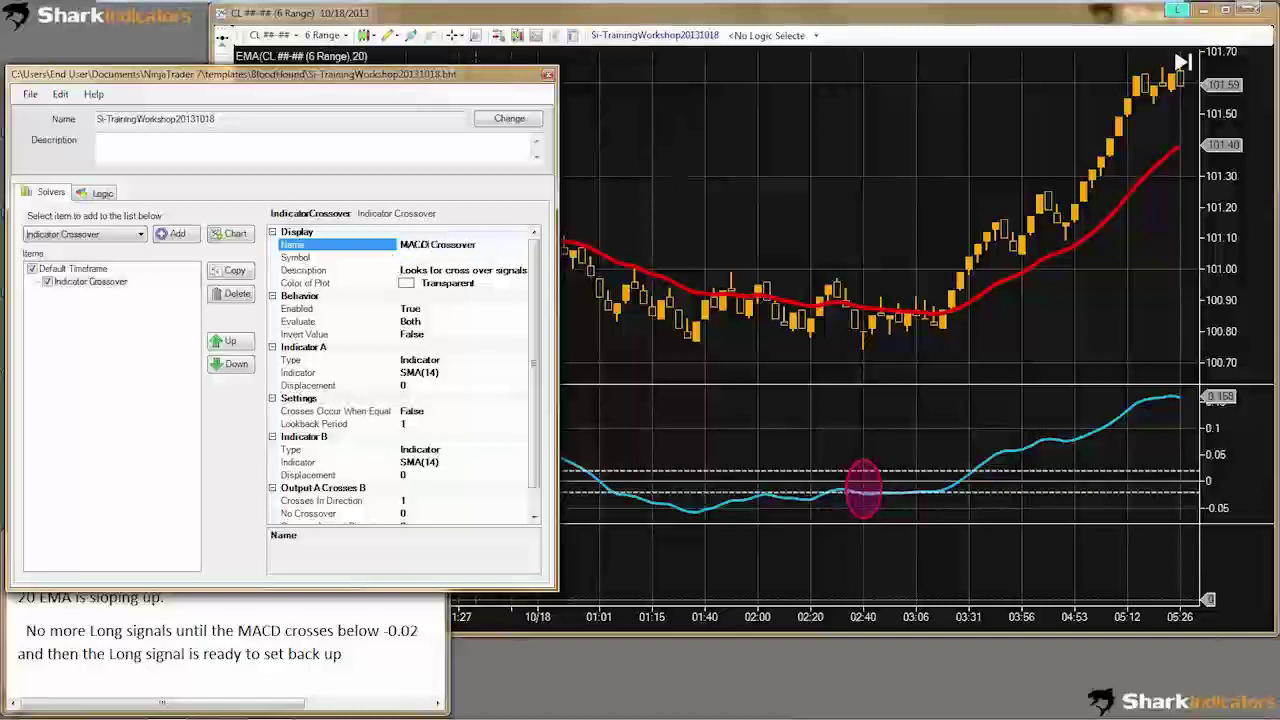
{"action": "type", "text": " 0.02"}
Step: Choose MACD as Indicator A of the crossover solver, replacing the SMA
{"action": "left_click", "coordinate": [420, 372]}
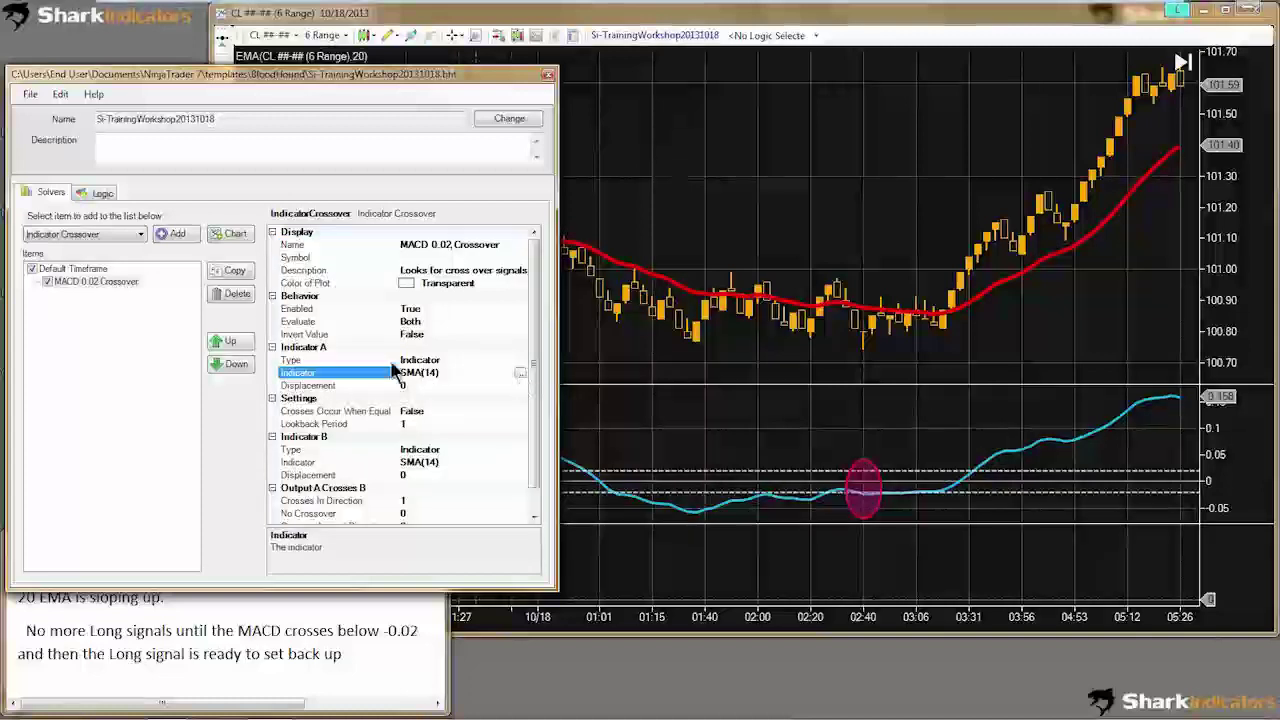
{"action": "left_click", "coordinate": [520, 372]}
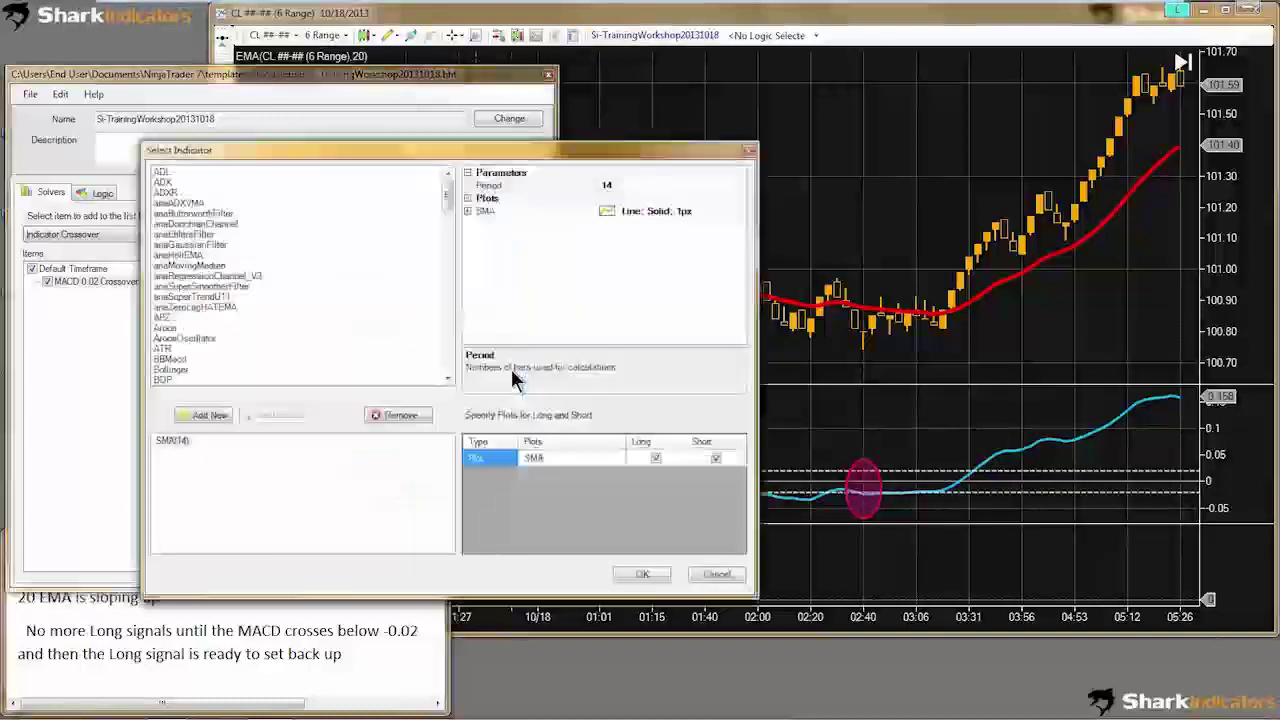
{"action": "left_click", "coordinate": [211, 306]}
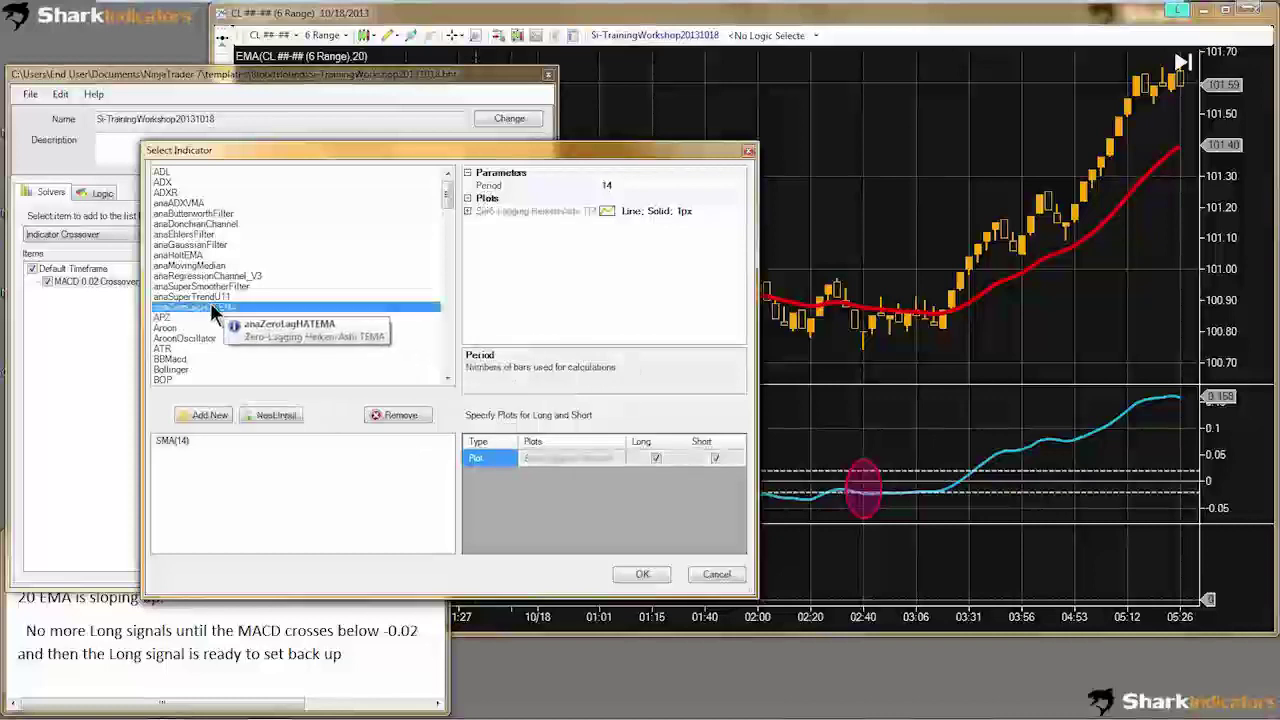
{"action": "scroll", "coordinate": [210, 302], "scroll_direction": "down", "scroll_amount": 13}
{"action": "left_click", "coordinate": [165, 382]}
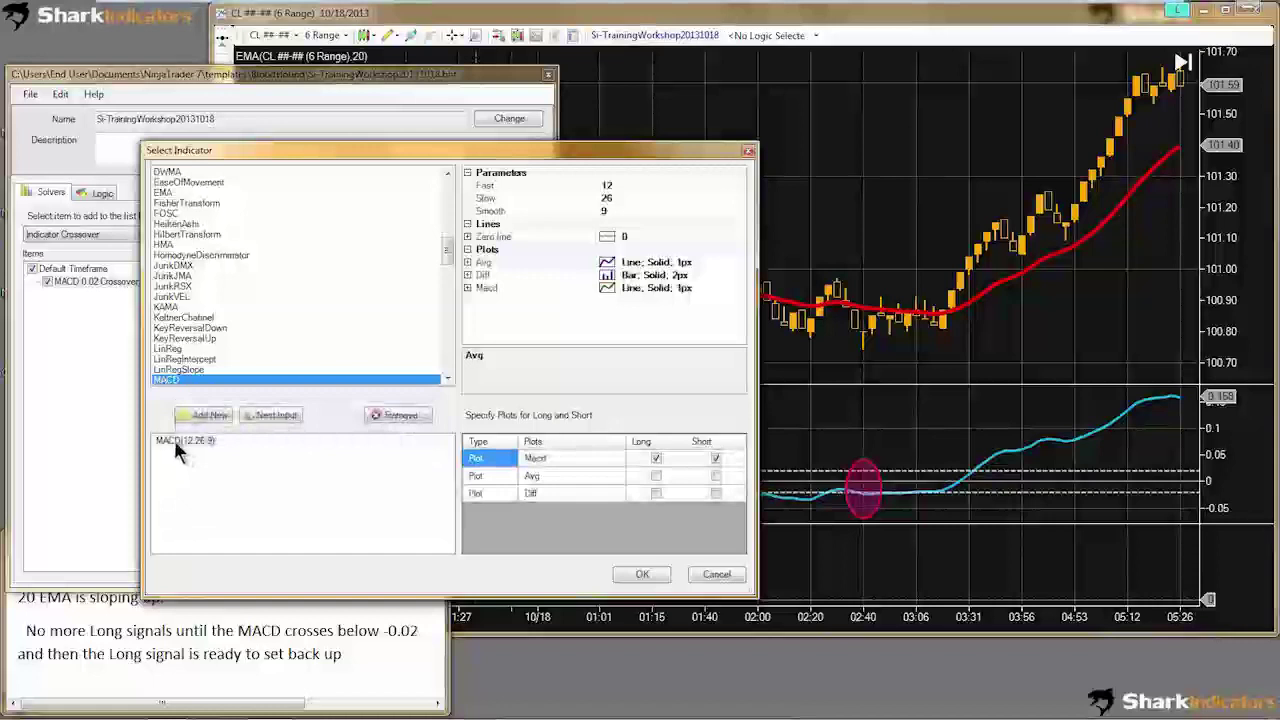
{"action": "left_click", "coordinate": [175, 441]}
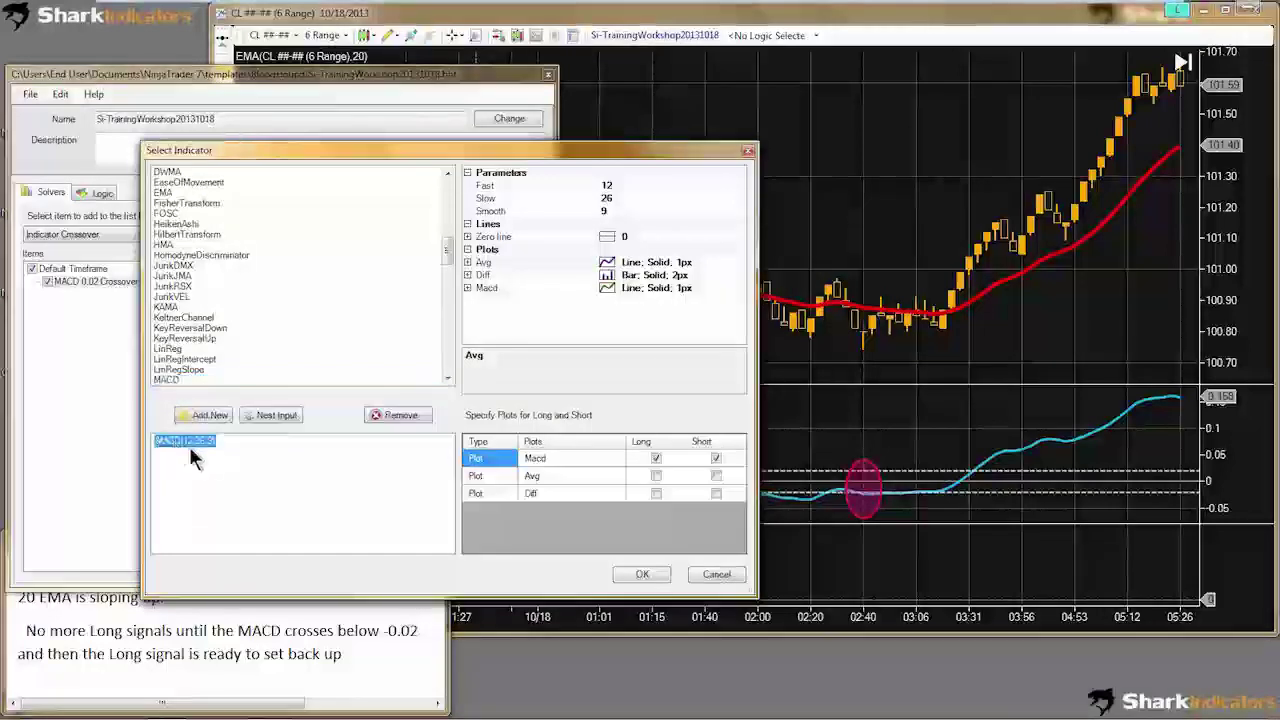
Step: Check the MACD's Fast 12, Slow 26 and Smooth 9 parameters and accept the Macd plot for both Long and Short
{"action": "left_click", "coordinate": [623, 186]}
{"action": "left_click", "coordinate": [627, 199]}
{"action": "left_click", "coordinate": [627, 211]}
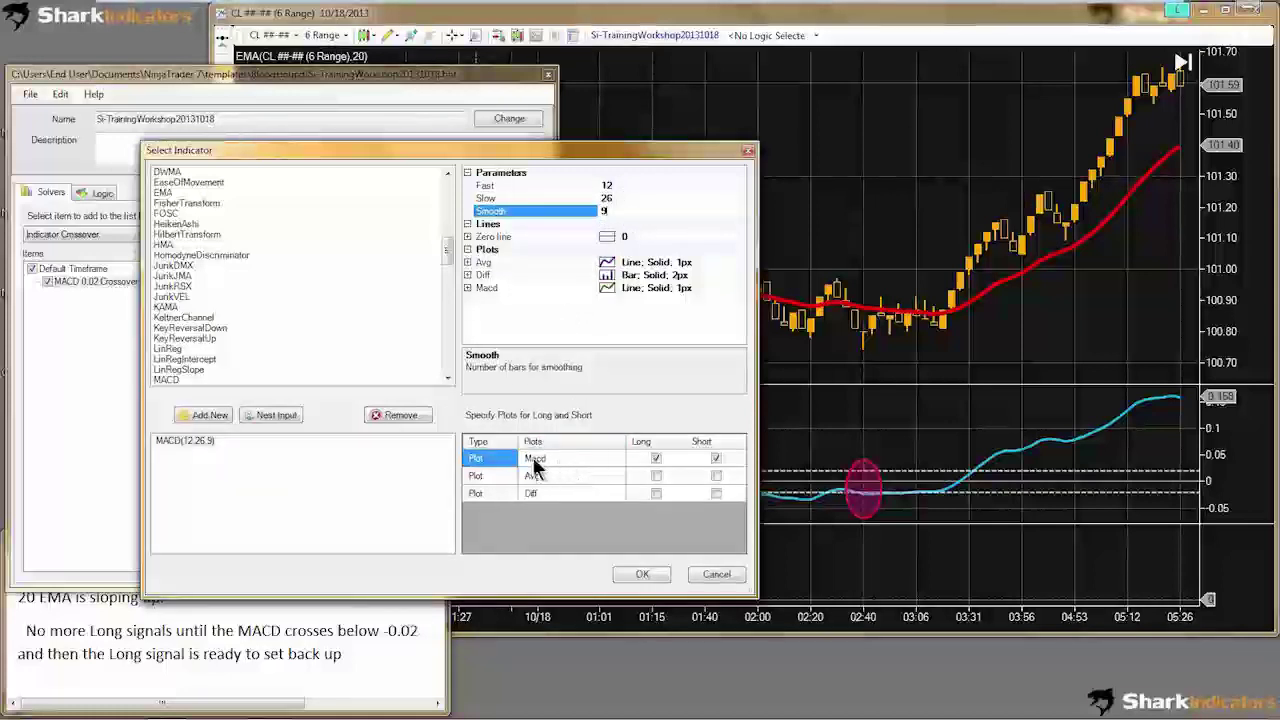
{"action": "left_click", "coordinate": [535, 460]}
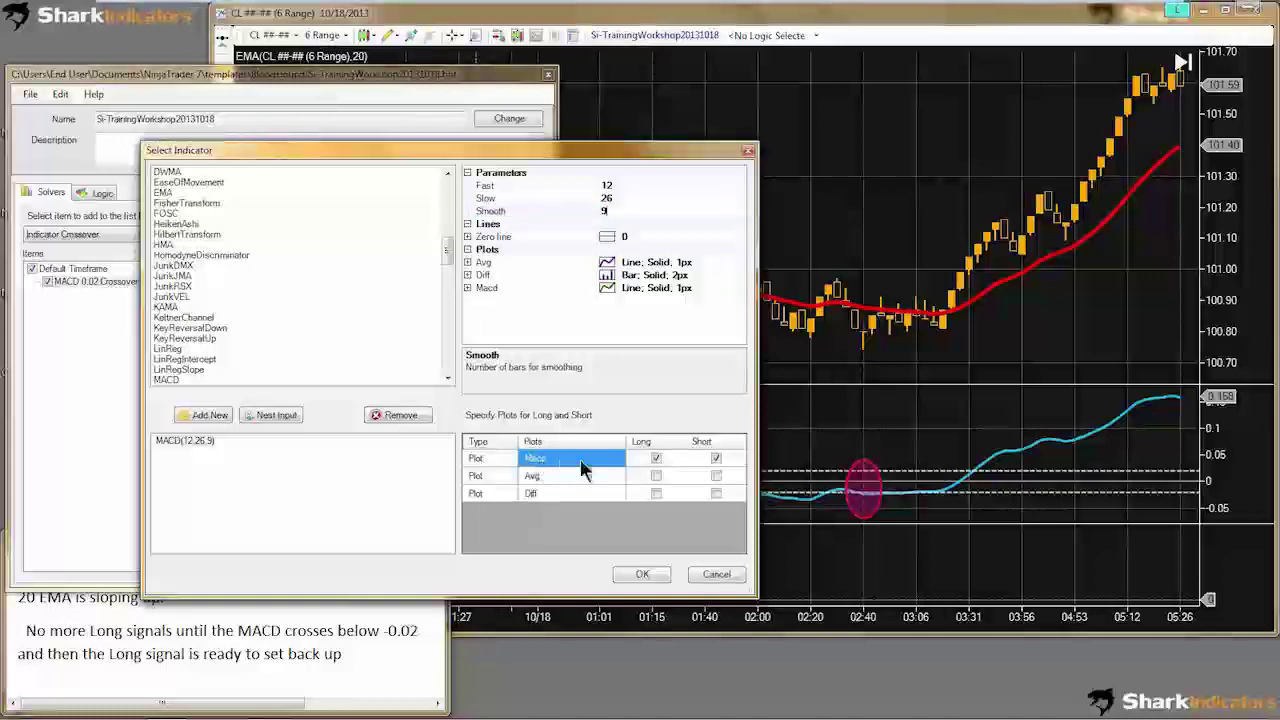
{"action": "left_click", "coordinate": [634, 462]}
{"action": "left_click", "coordinate": [700, 460]}
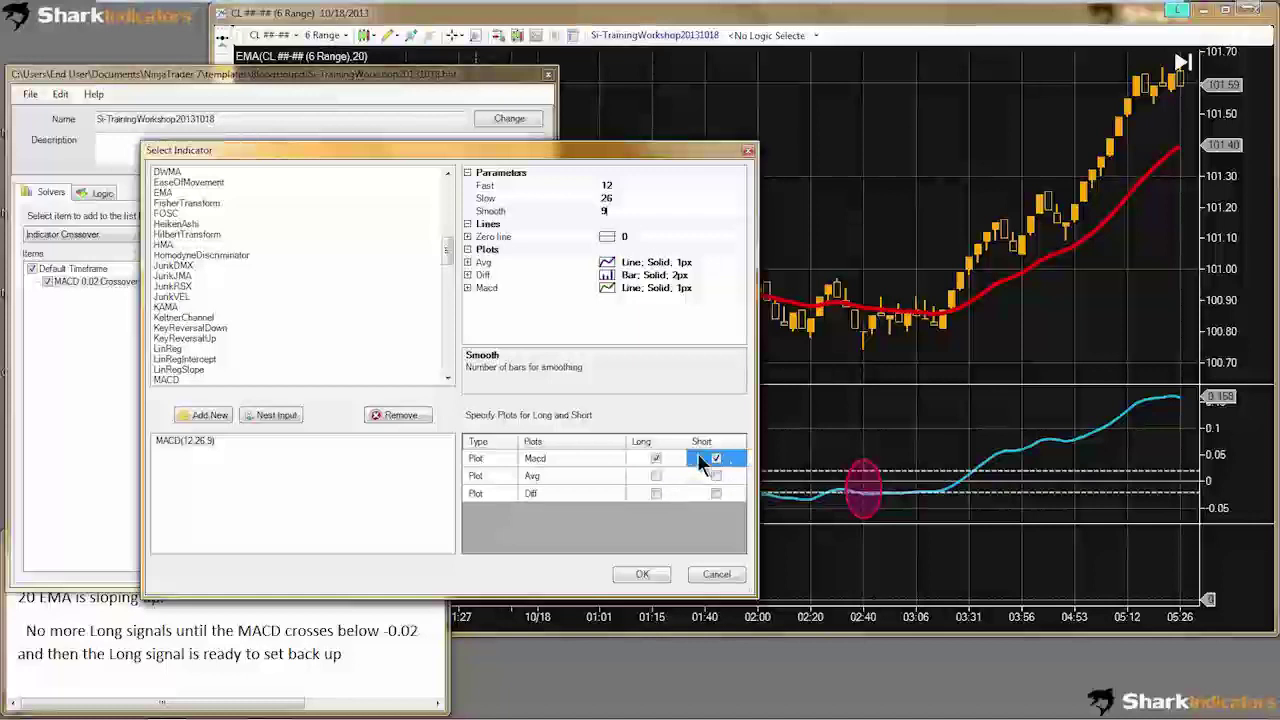
{"action": "left_click", "coordinate": [668, 451]}
{"action": "left_click", "coordinate": [697, 456]}
{"action": "left_click", "coordinate": [556, 463]}
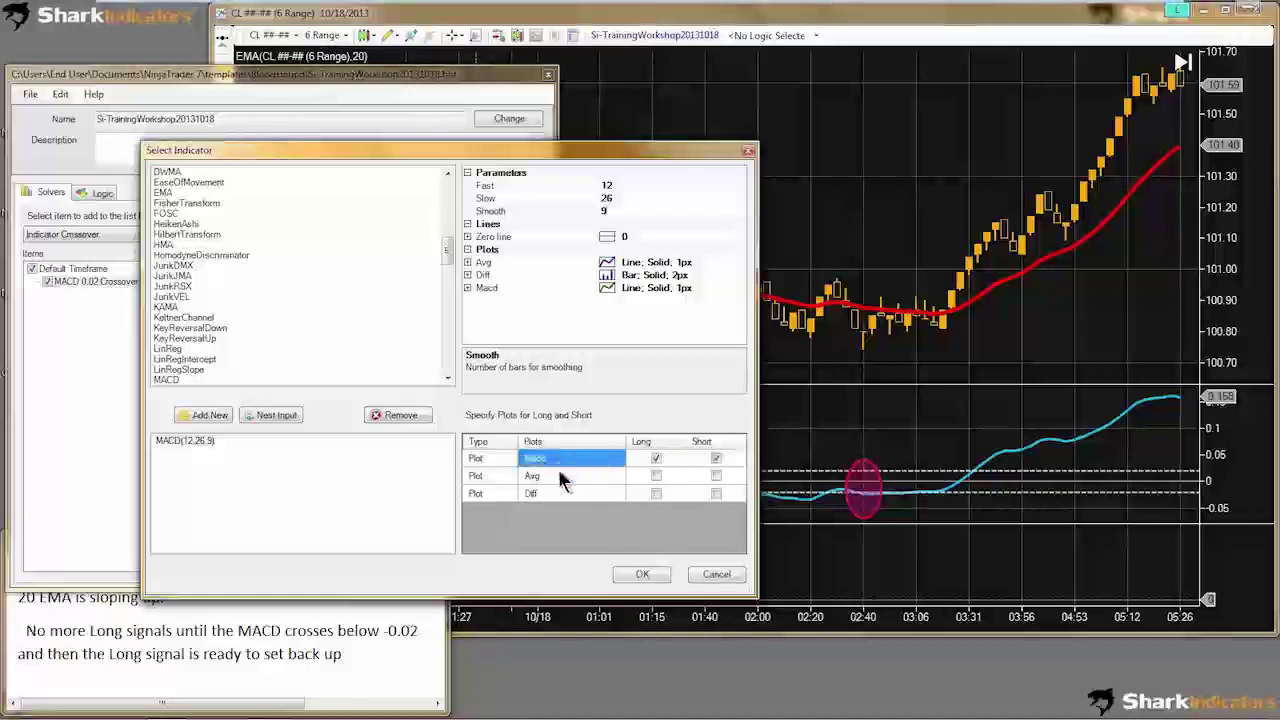
{"action": "left_click", "coordinate": [642, 576]}
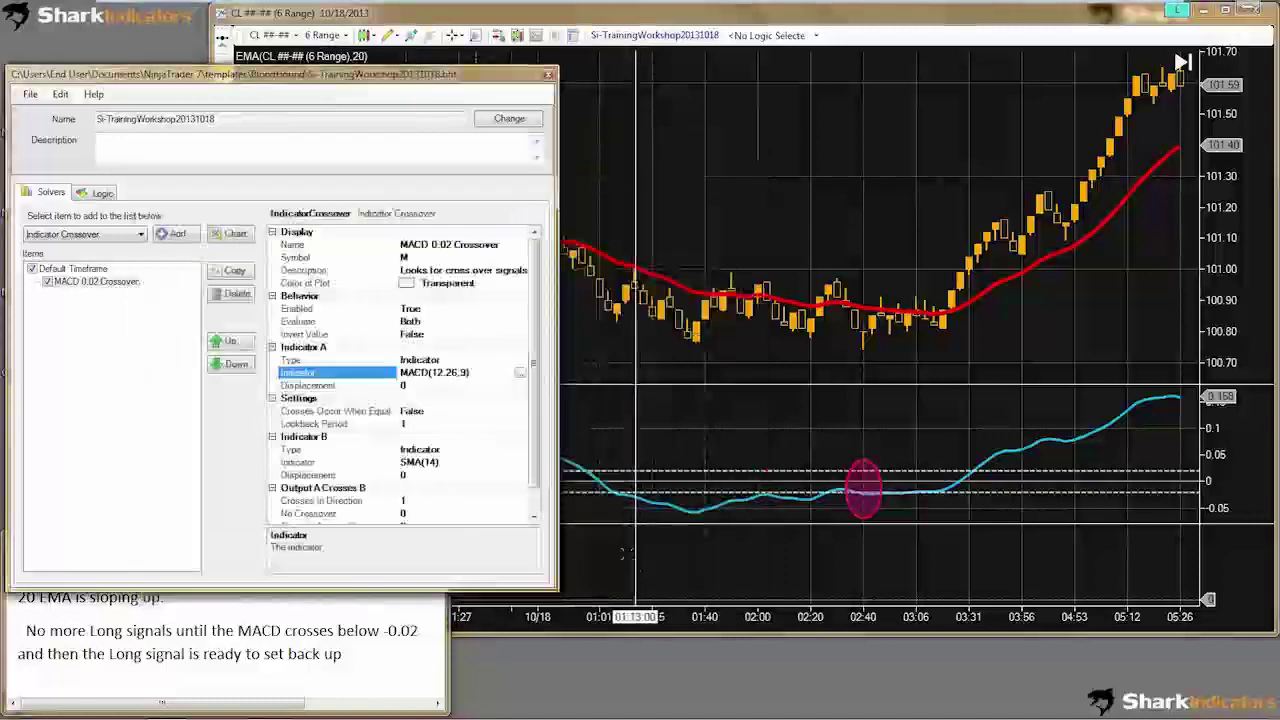
Step: Set Indicator B of the MACD 0.02 Crossover solver to an Absolute Value of 0.02
{"action": "left_click", "coordinate": [330, 450]}
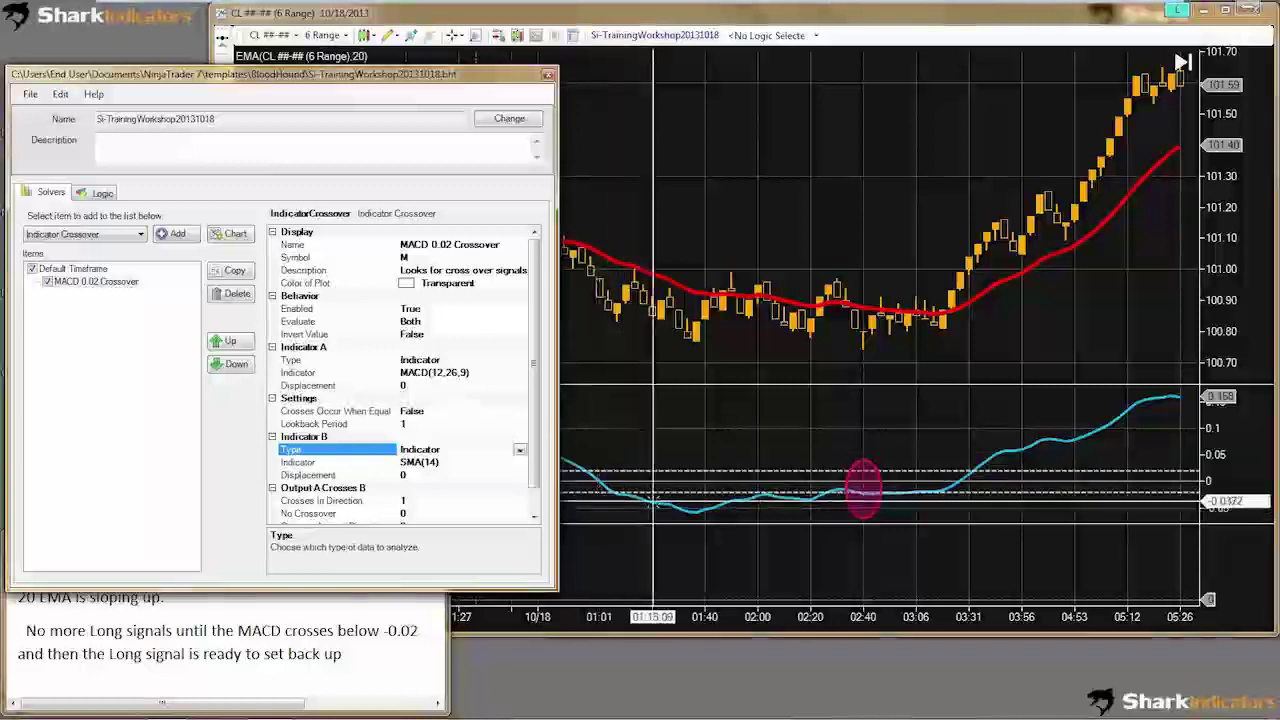
{"action": "left_click", "coordinate": [645, 505]}
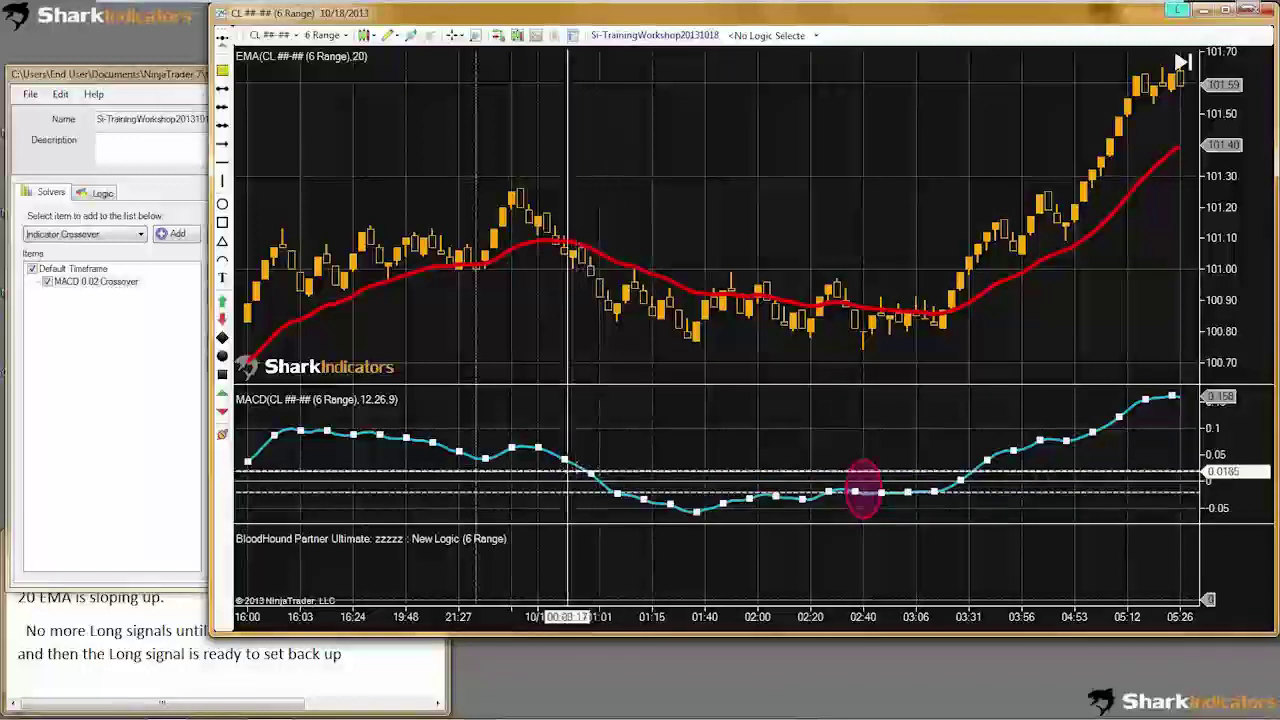
{"action": "left_click", "coordinate": [588, 469]}
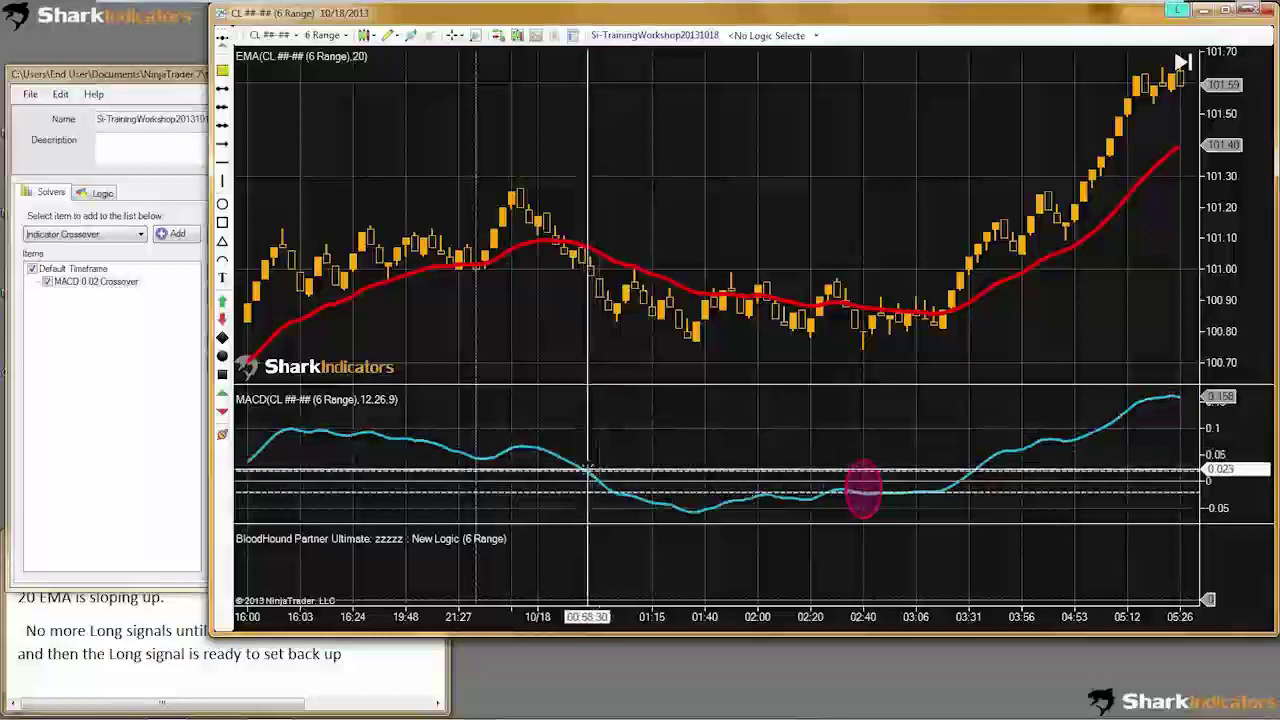
{"action": "left_click", "coordinate": [157, 471]}
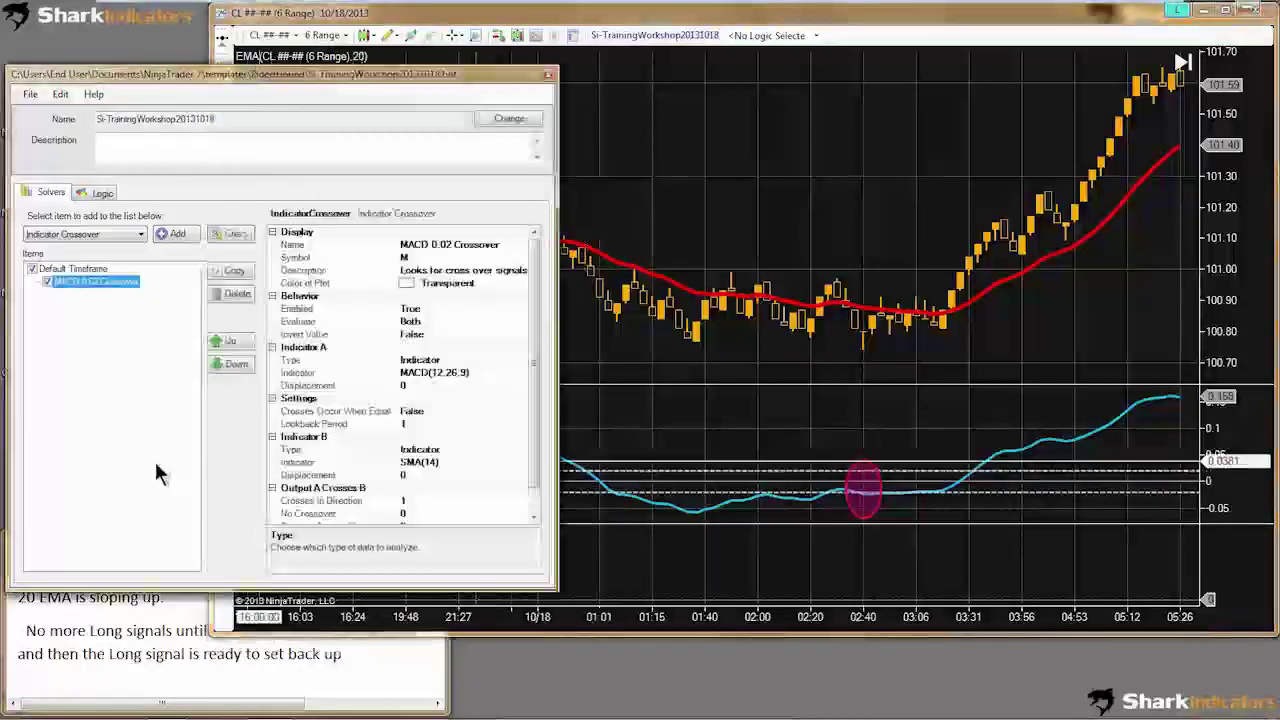
{"action": "left_click", "coordinate": [463, 450]}
{"action": "left_click", "coordinate": [520, 451]}
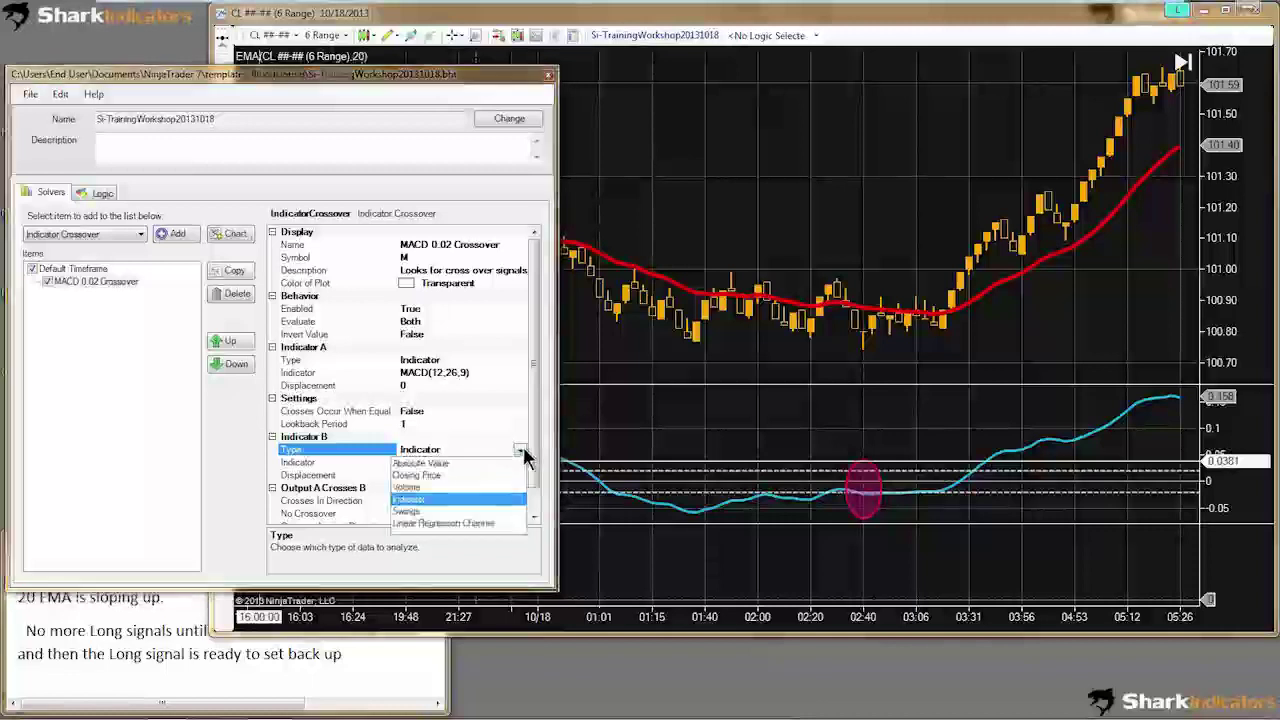
{"action": "left_click", "coordinate": [412, 464]}
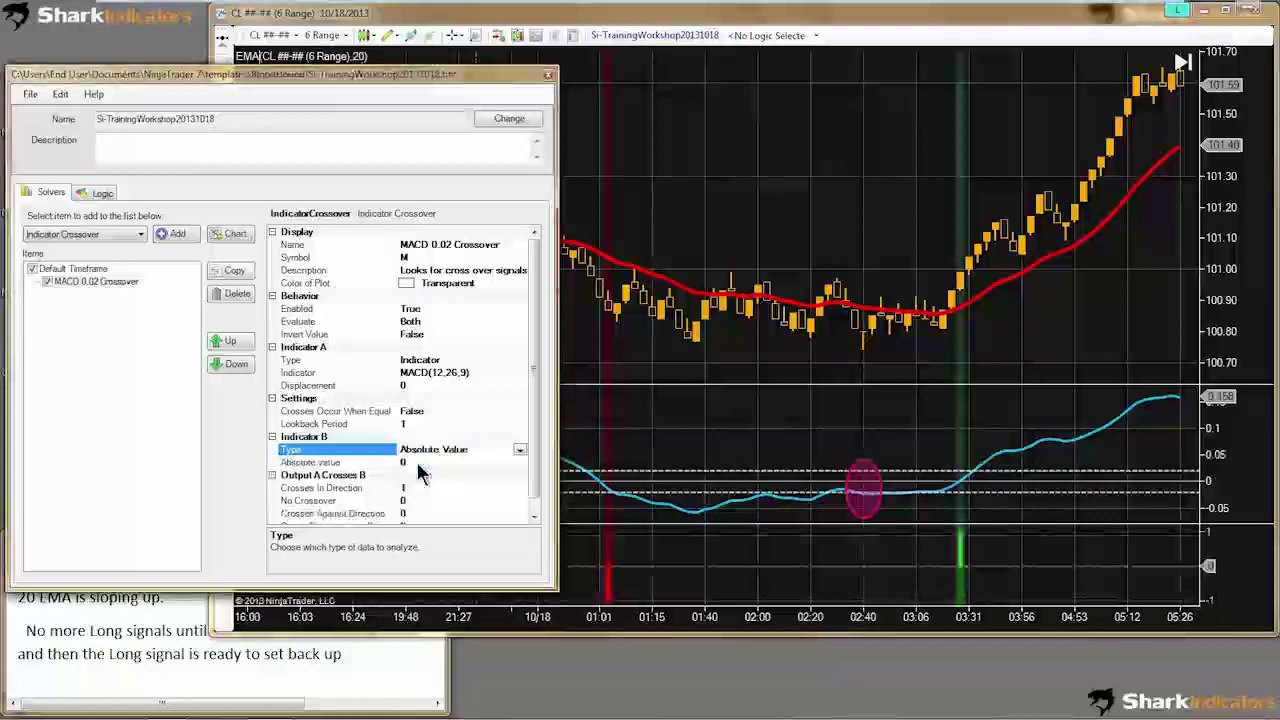
{"action": "left_click", "coordinate": [418, 462]}
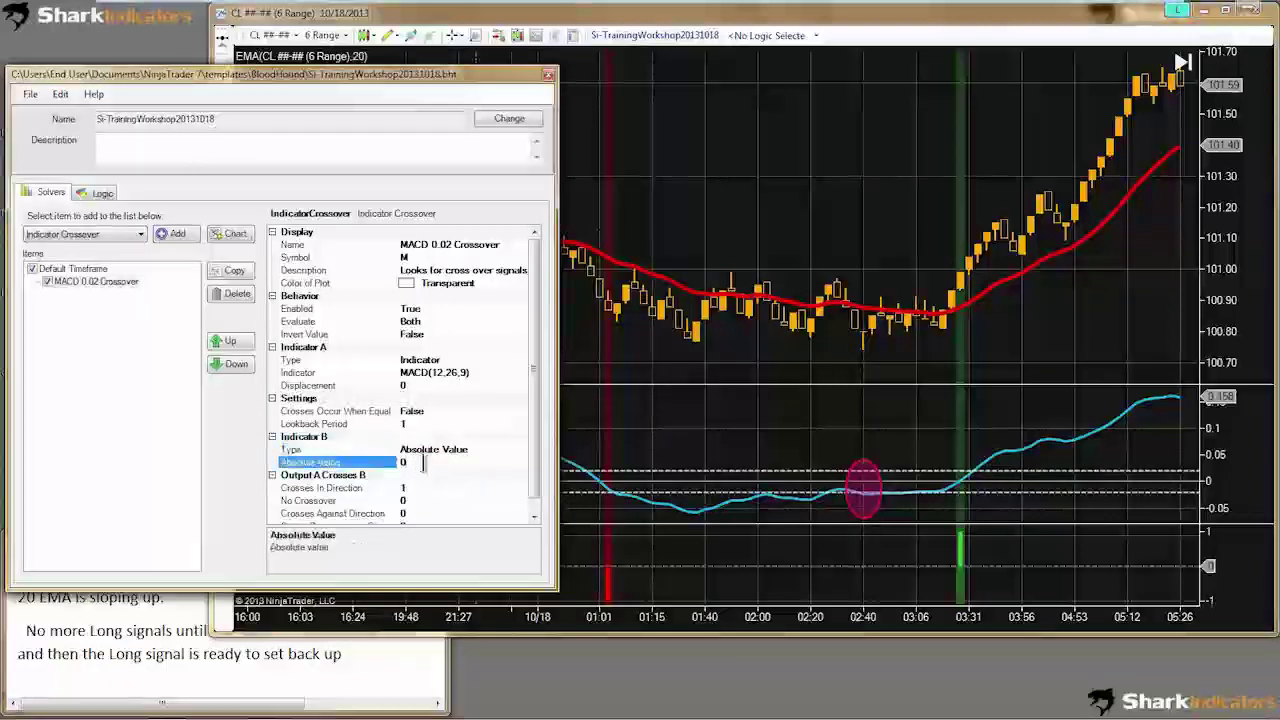
{"action": "type", "text": ".0"}
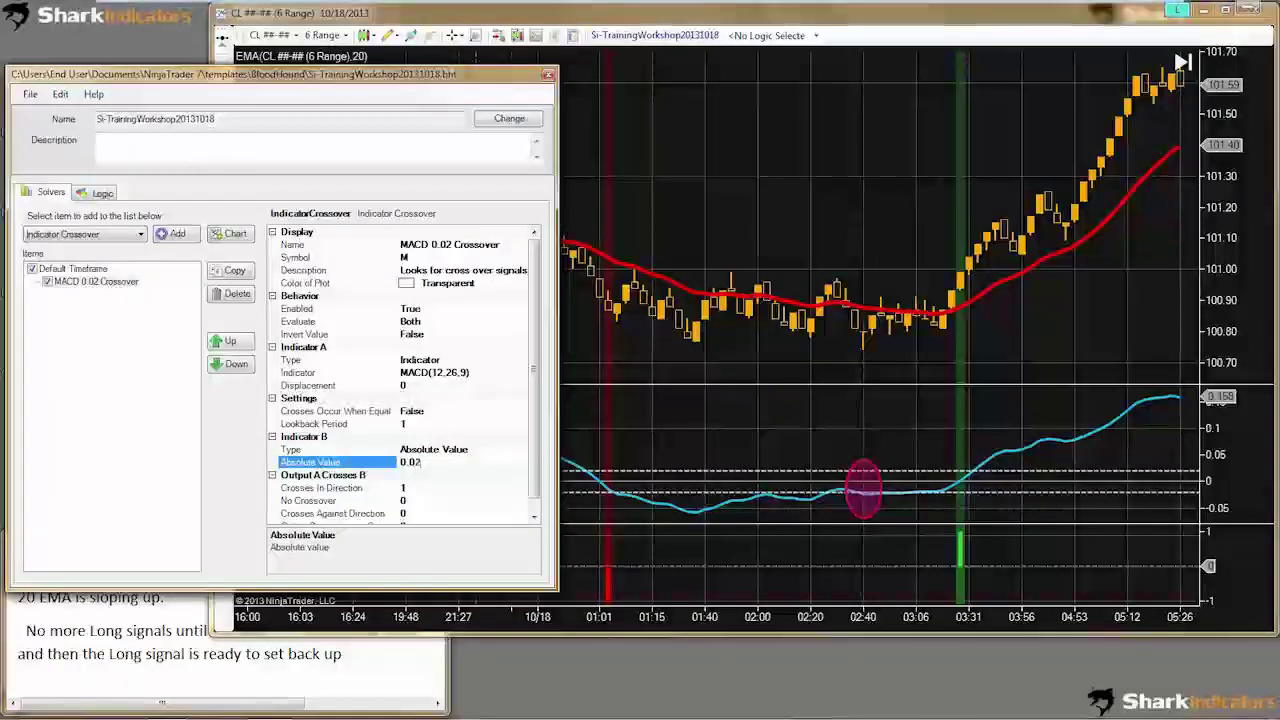
{"action": "type", "text": "2"}
{"action": "left_click", "coordinate": [430, 488]}
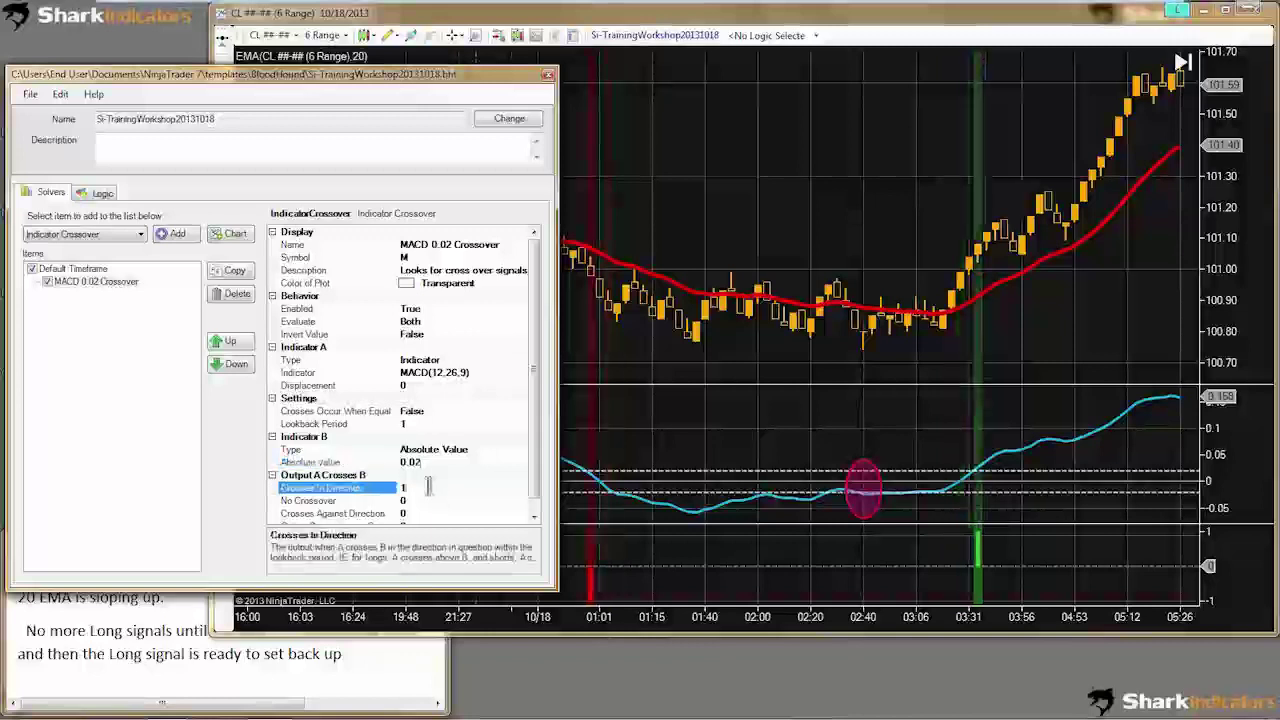
Step: Stretch the MACD scale and enlarge its chart panel to examine the crossover signals against the 0.02 line
{"action": "left_click", "coordinate": [772, 436]}
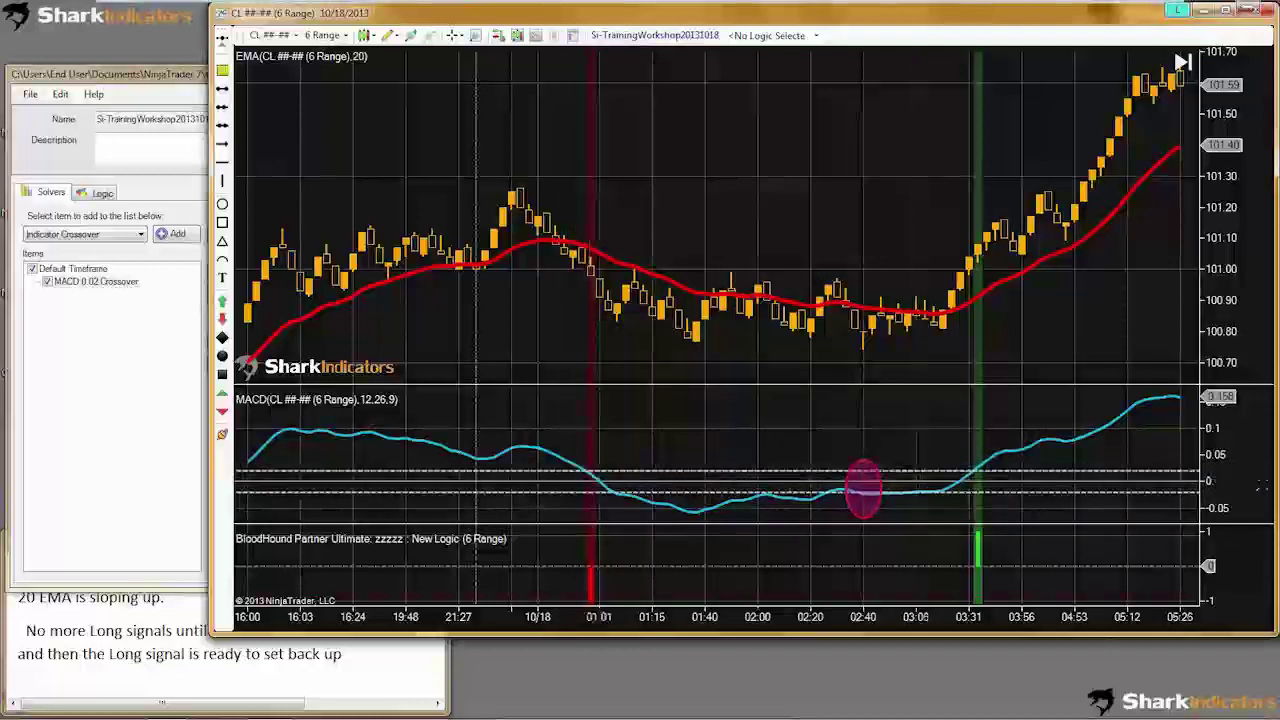
{"action": "left_click_drag", "start_coordinate": [1238, 481], "coordinate": [1236, 446]}
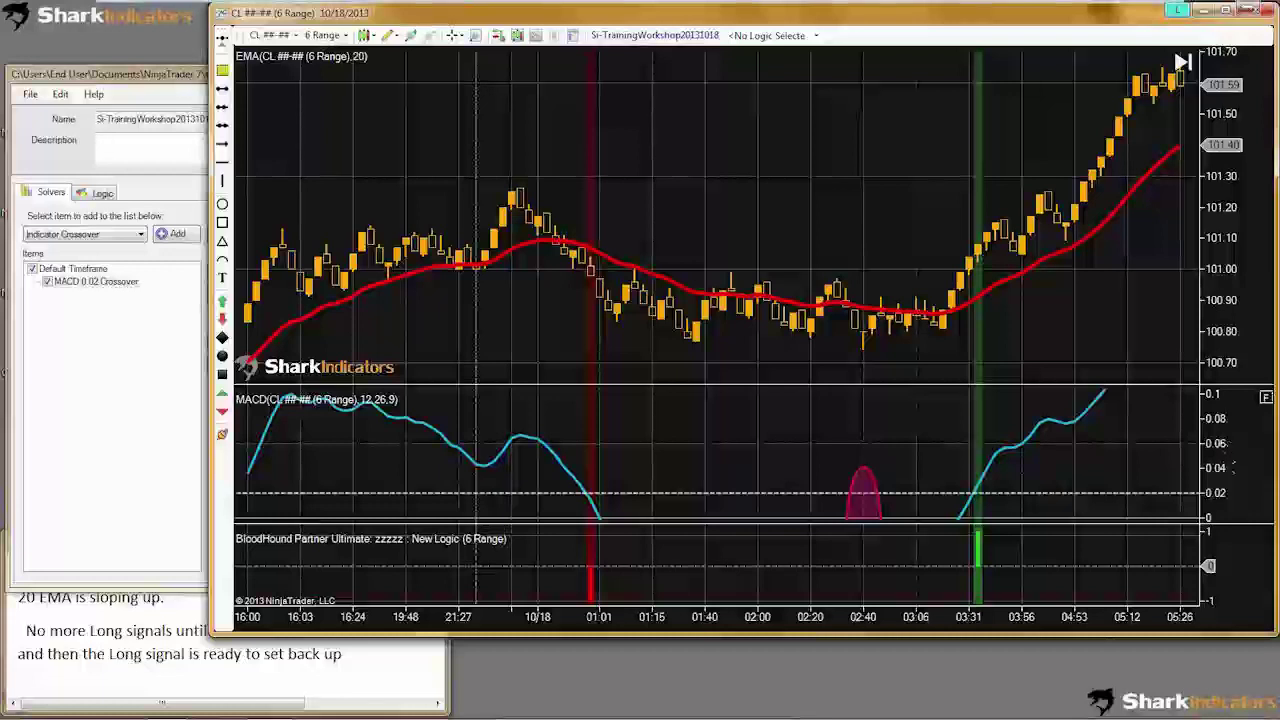
{"action": "left_click_drag", "start_coordinate": [1232, 492], "coordinate": [1232, 448]}
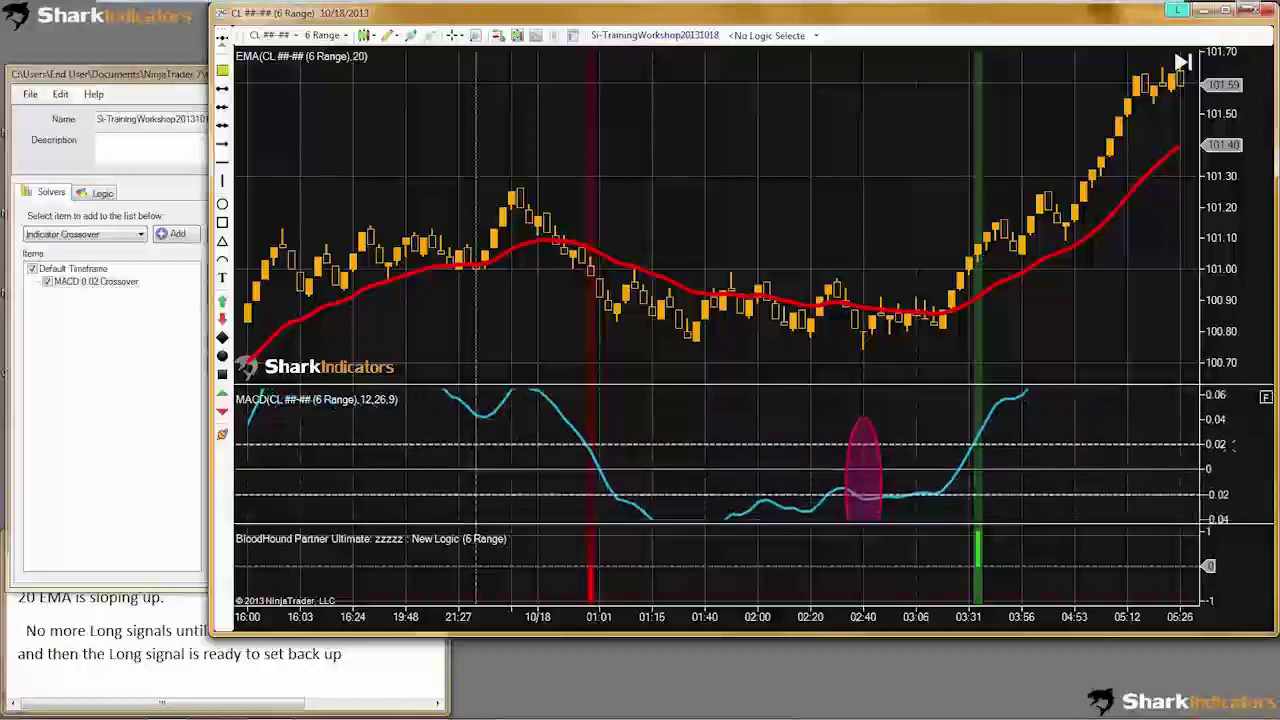
{"action": "left_click_drag", "start_coordinate": [943, 386], "coordinate": [943, 312]}
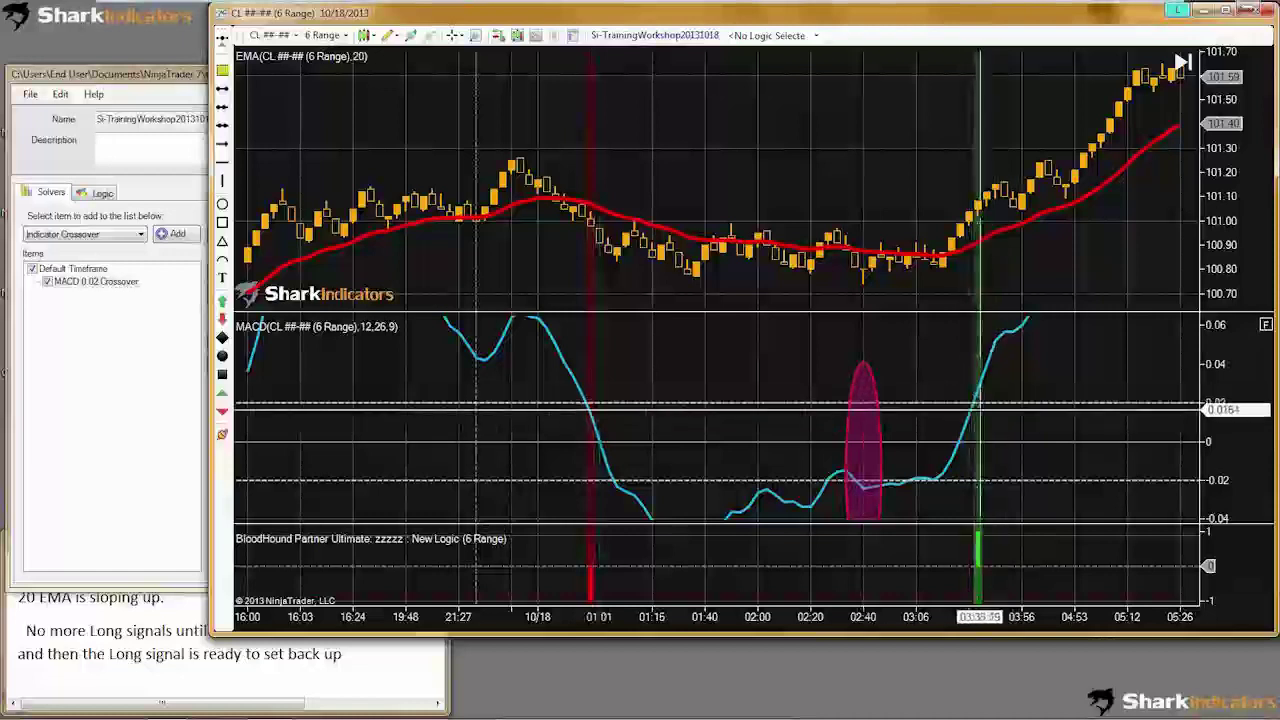
{"action": "left_click", "coordinate": [129, 437]}
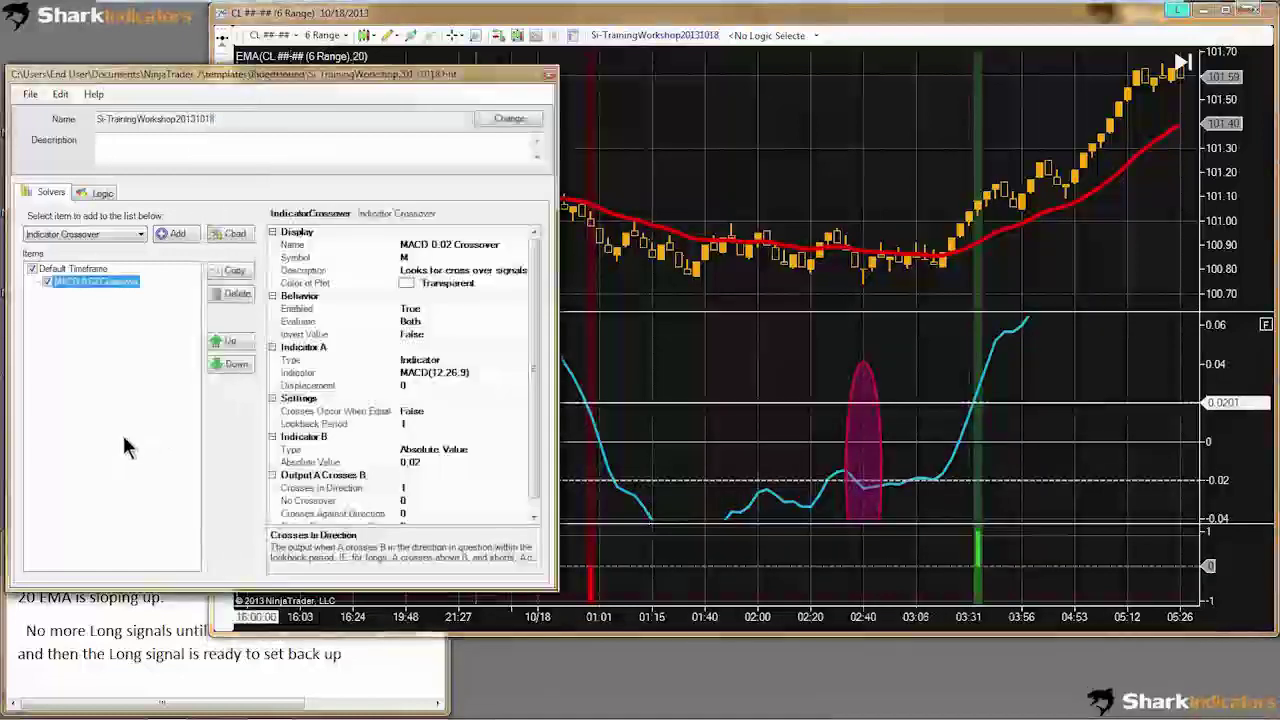
Step: Set the MACD 0.02 Crossover solver to evaluate Long Only and check its signals on the full MACD scale
{"action": "left_click", "coordinate": [312, 323]}
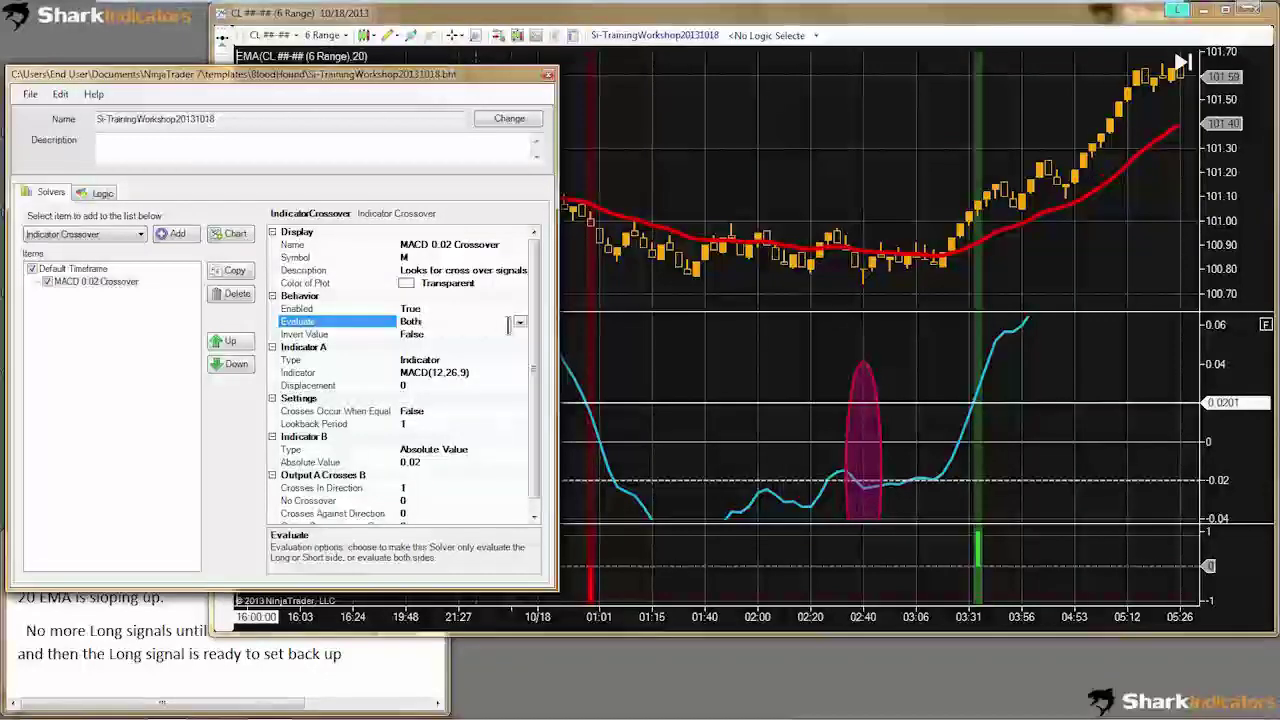
{"action": "left_click", "coordinate": [520, 323]}
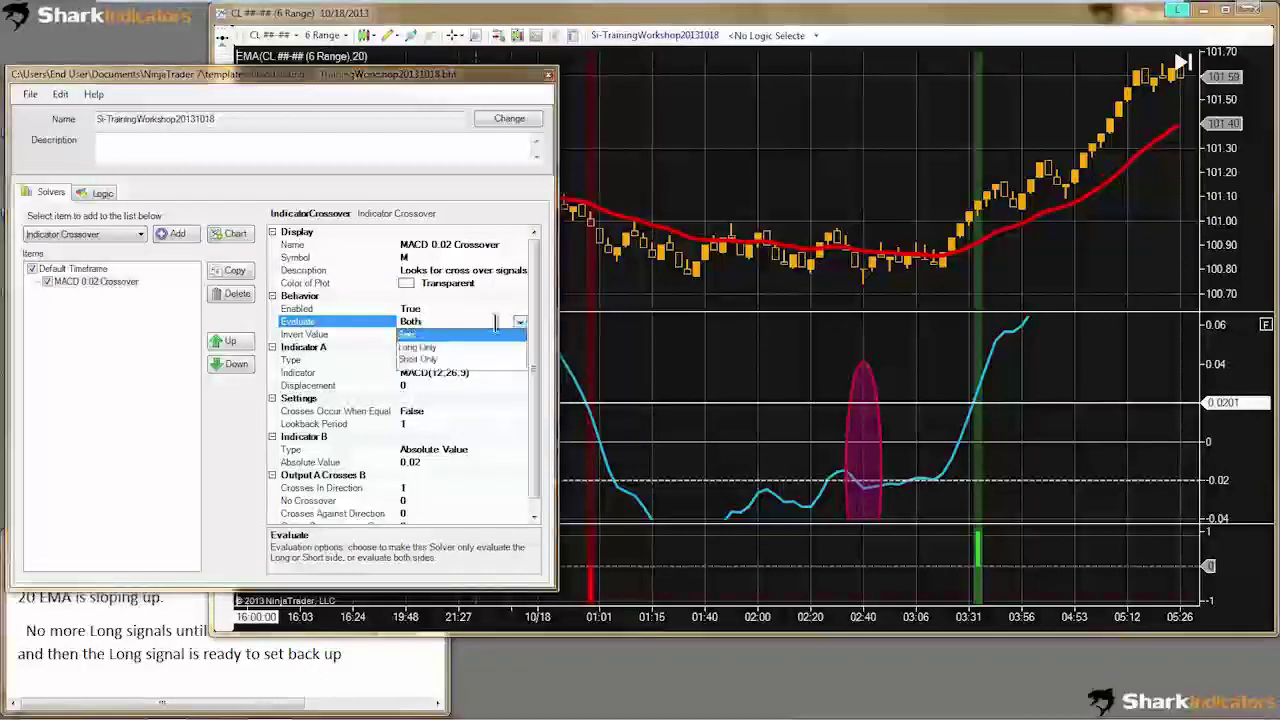
{"action": "left_click", "coordinate": [425, 347]}
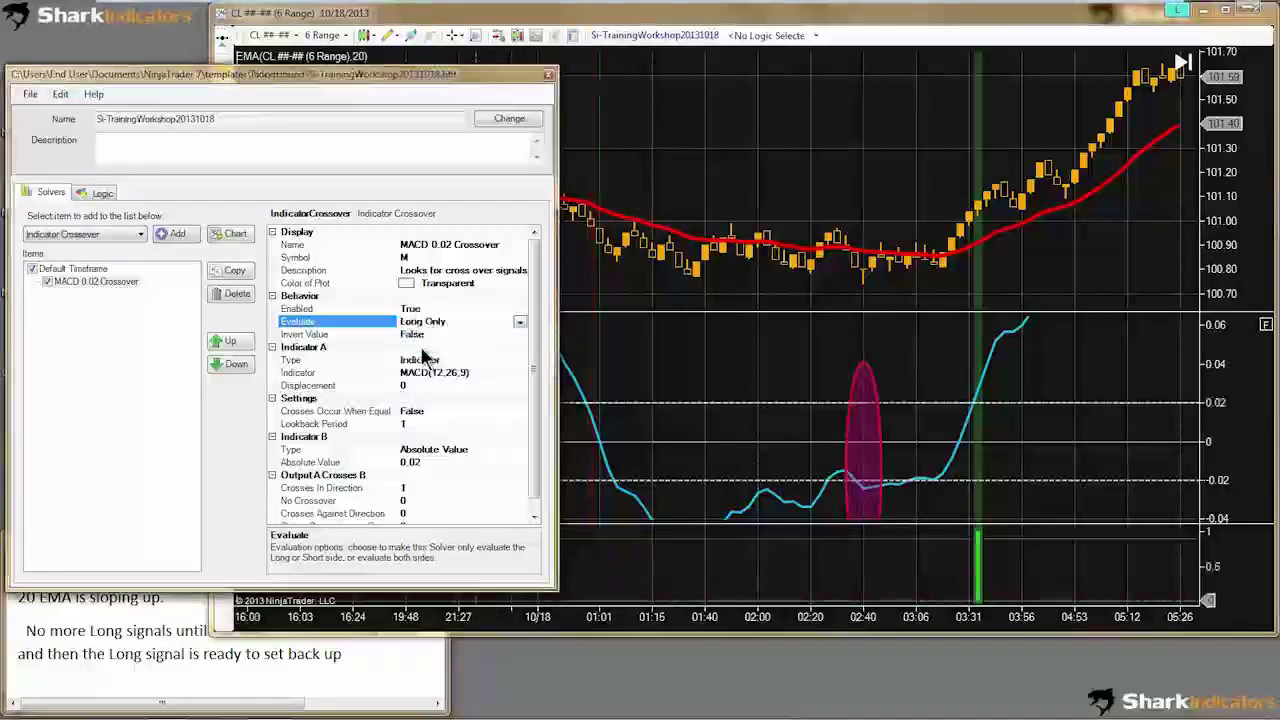
{"action": "left_click", "coordinate": [720, 380]}
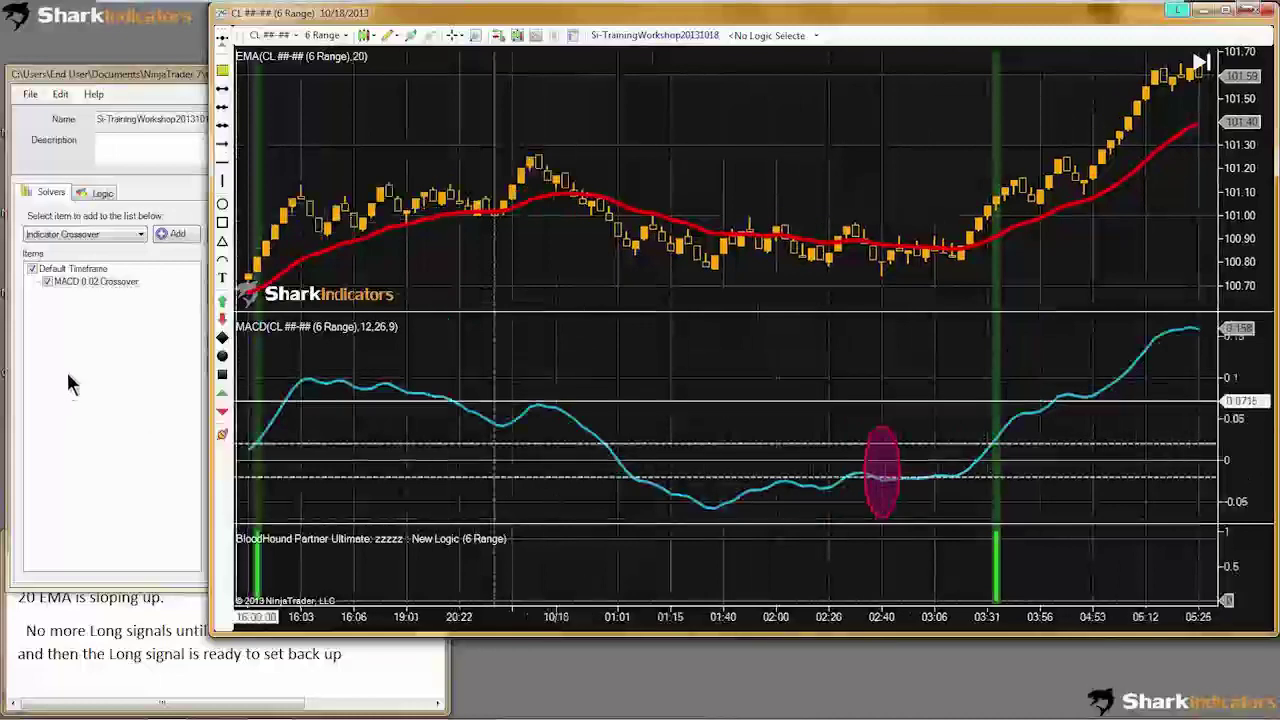
{"action": "left_click", "coordinate": [82, 345]}
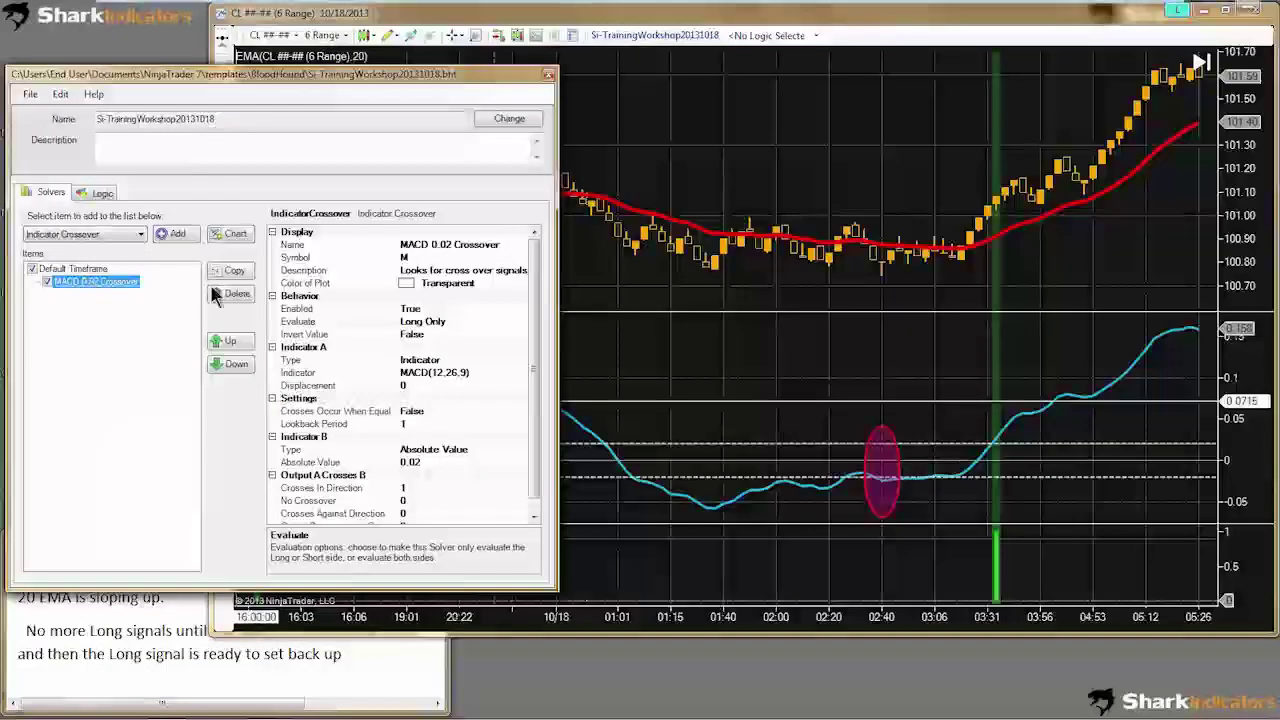
Step: Rename the long-only crossover solver "MACD 0.02 L Crossover"
{"action": "left_click", "coordinate": [452, 250]}
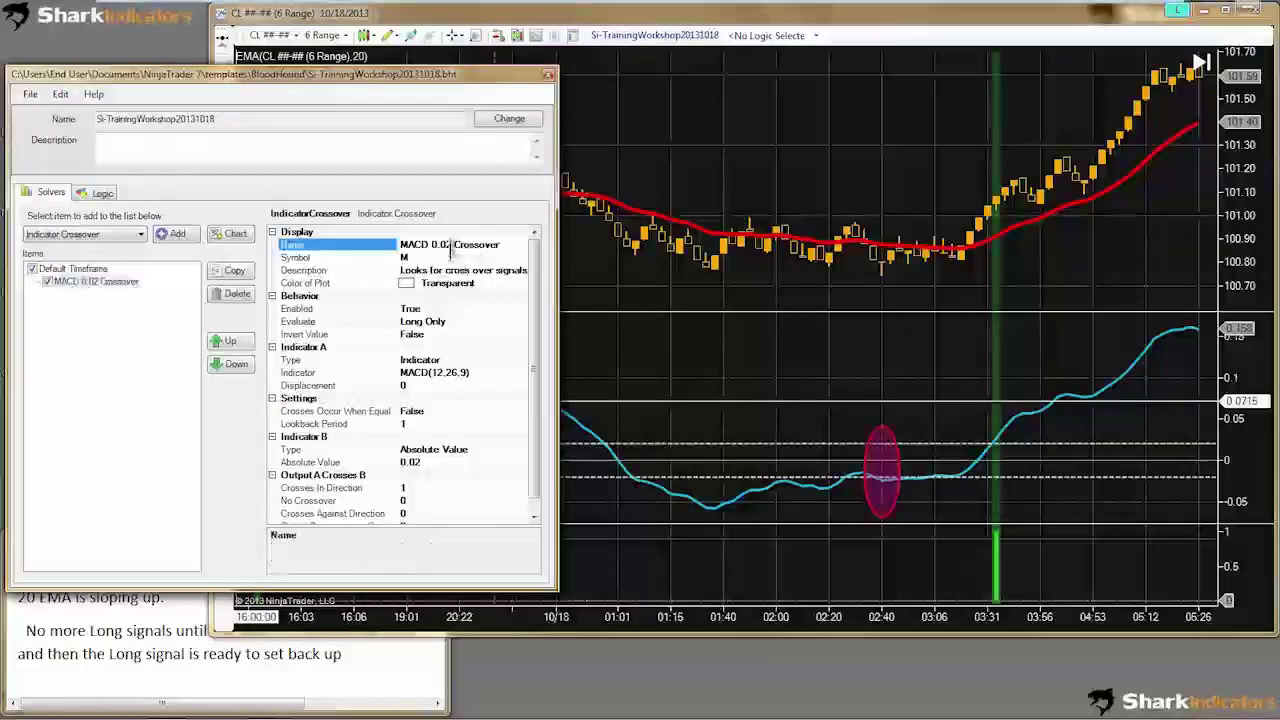
{"action": "left_click", "coordinate": [454, 244]}
{"action": "left_click", "coordinate": [451, 258]}
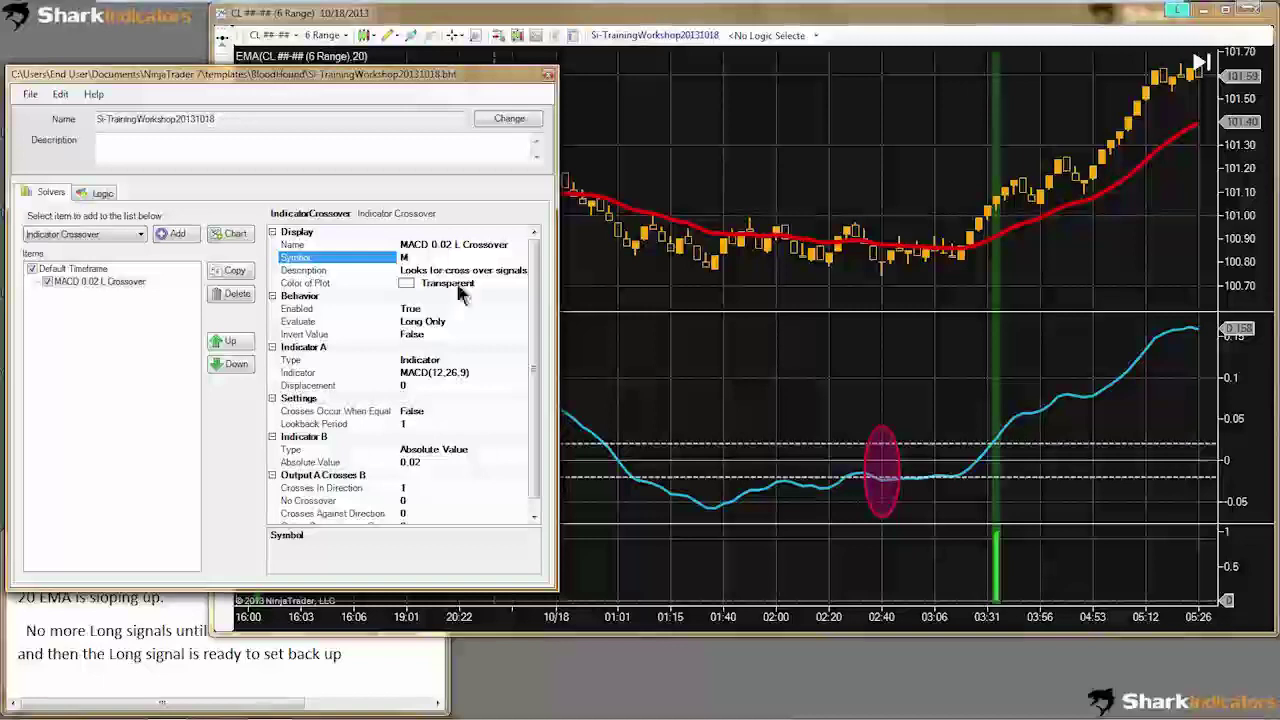
{"action": "left_click", "coordinate": [455, 321]}
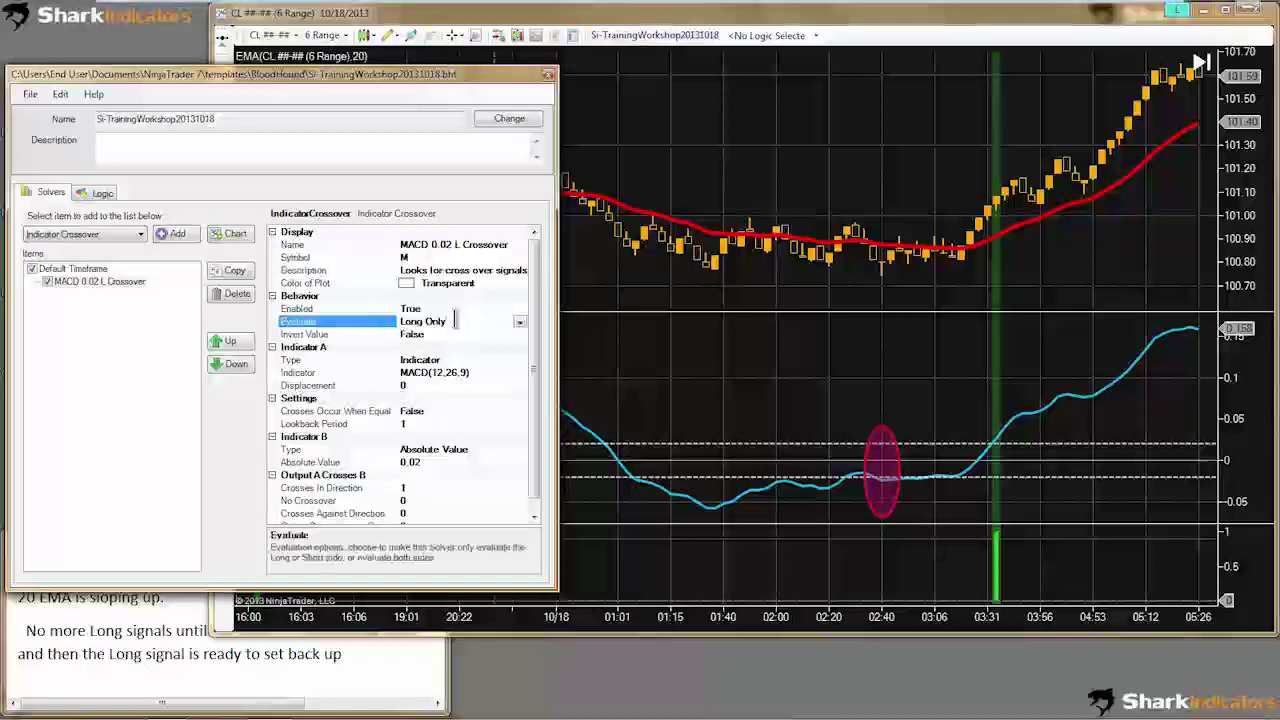
Step: Duplicate the MACD 0.02 L Crossover solver, select the copy and disable the original
{"action": "left_click", "coordinate": [68, 283]}
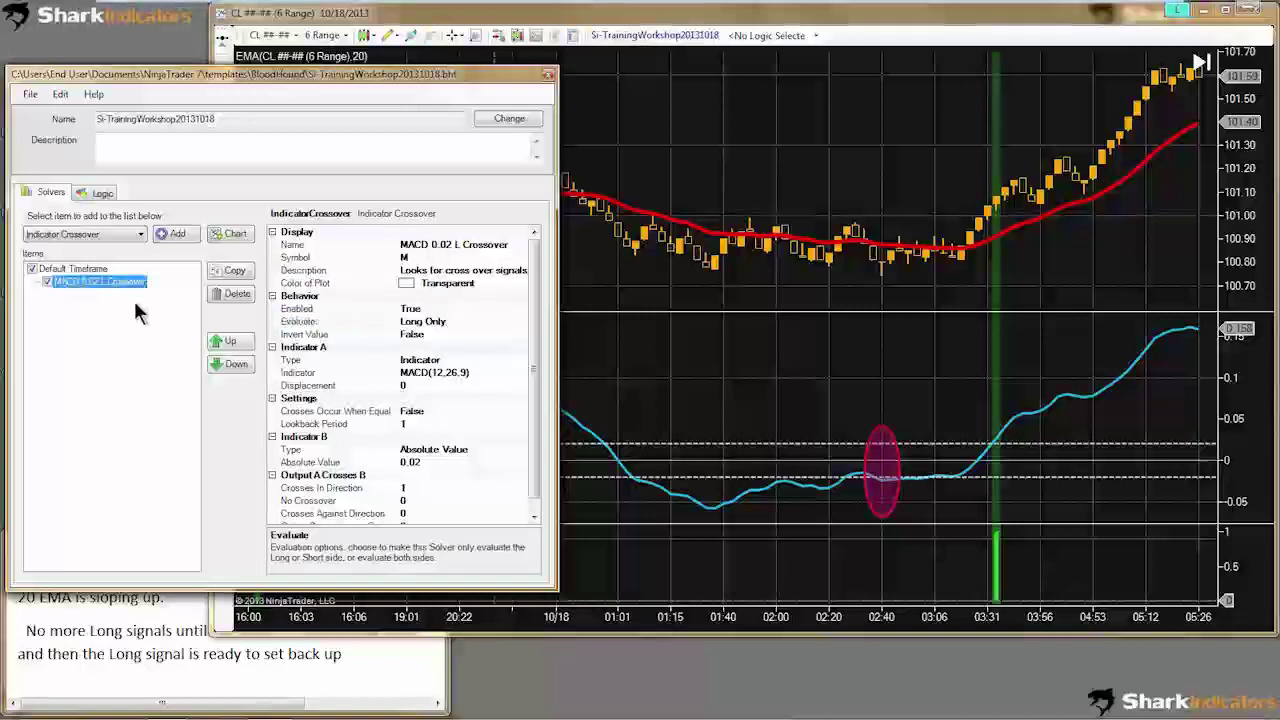
{"action": "left_click", "coordinate": [236, 273]}
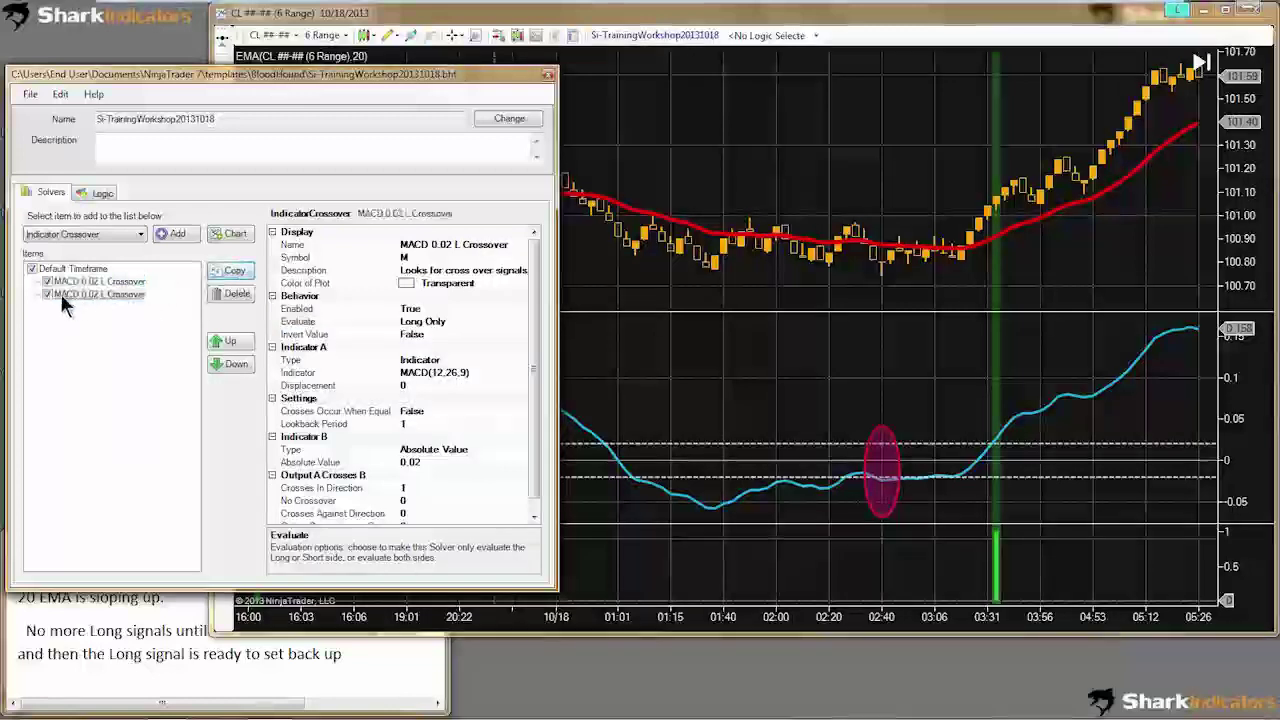
{"action": "left_click", "coordinate": [68, 292]}
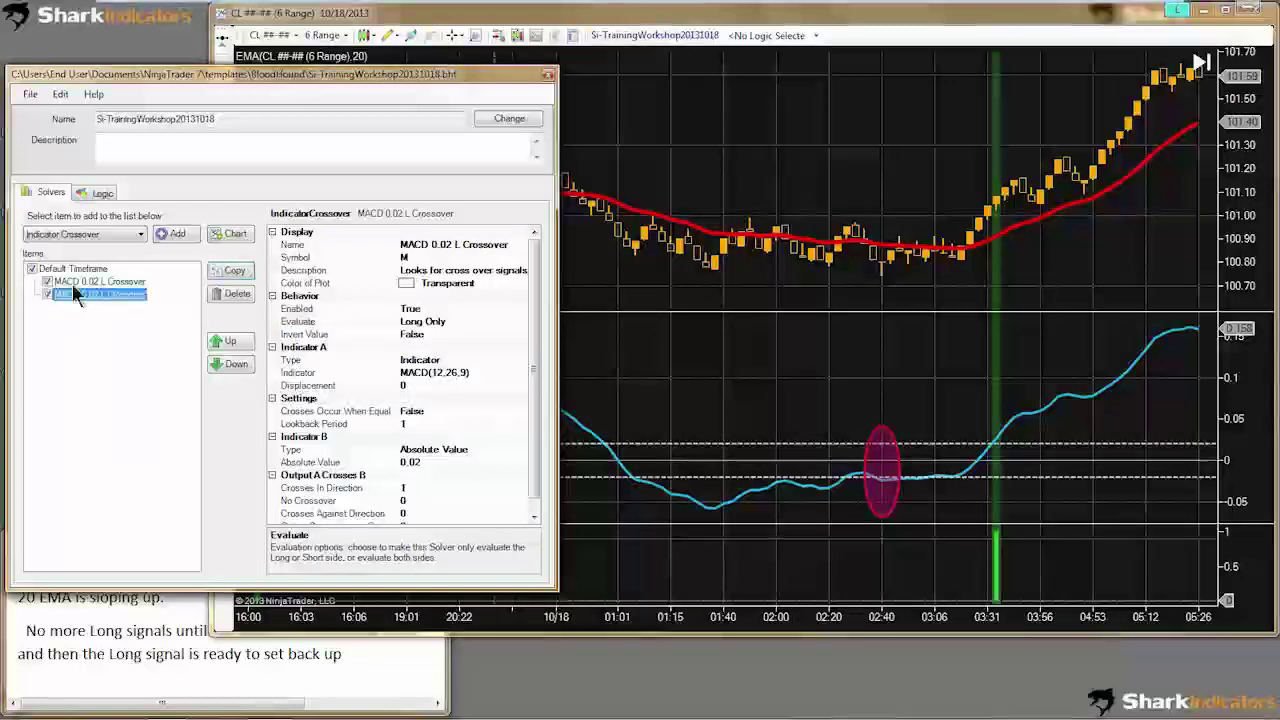
{"action": "left_click", "coordinate": [45, 281]}
Step: Rename the copied solver "MACD 0.02 S Crossover", set it to evaluate Short Only and check its signal on the chart
{"action": "left_click", "coordinate": [457, 244]}
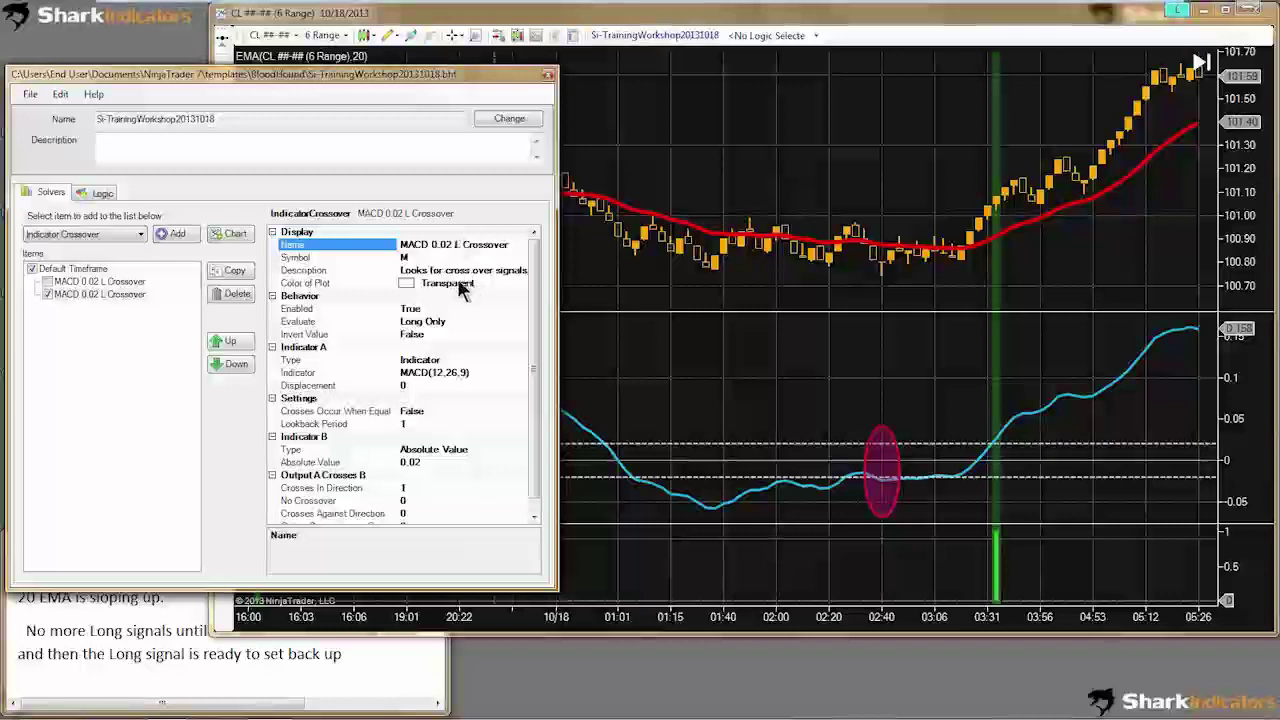
{"action": "type", "text": "S"}
{"action": "key", "text": "Delete"}
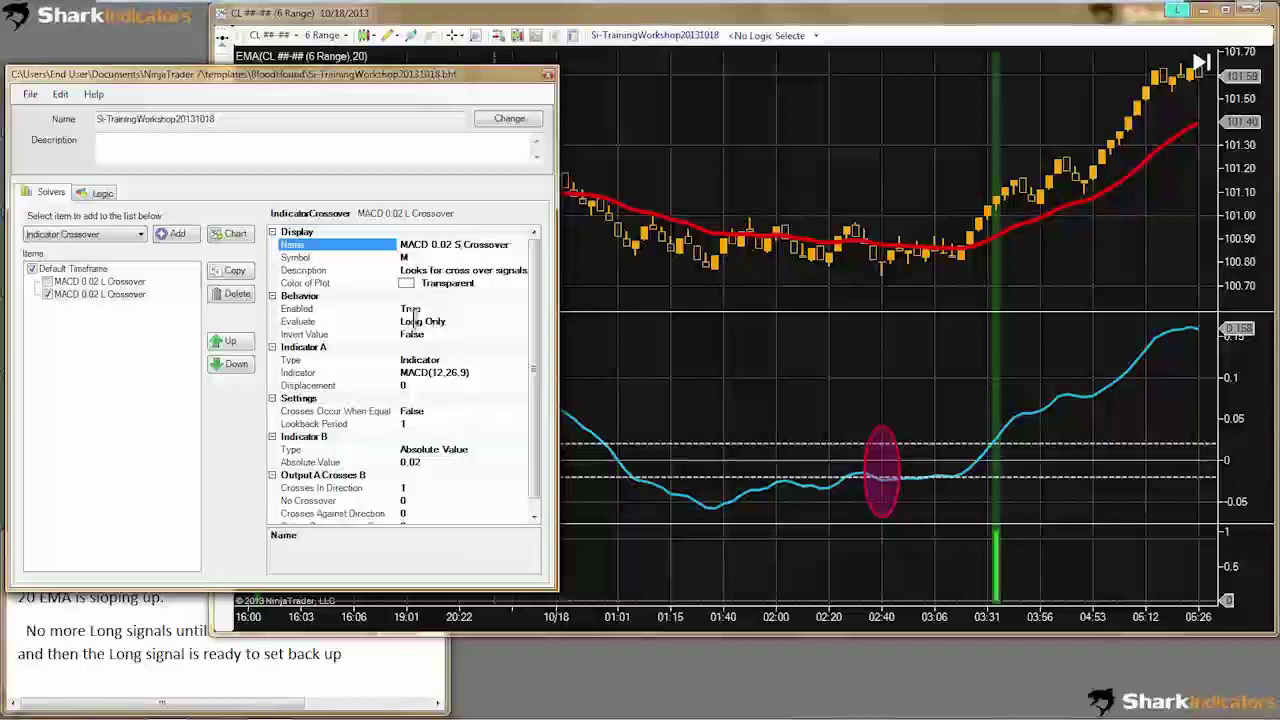
{"action": "left_click", "coordinate": [436, 320]}
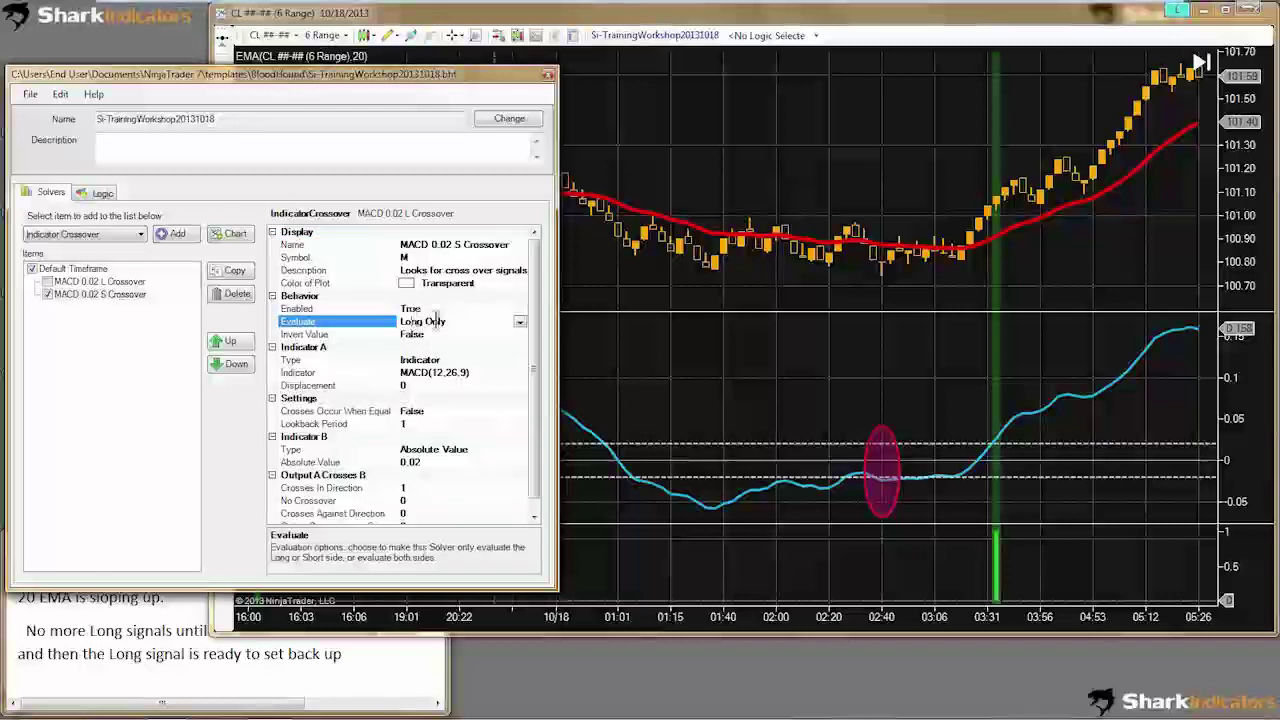
{"action": "left_click", "coordinate": [520, 322]}
{"action": "left_click", "coordinate": [420, 366]}
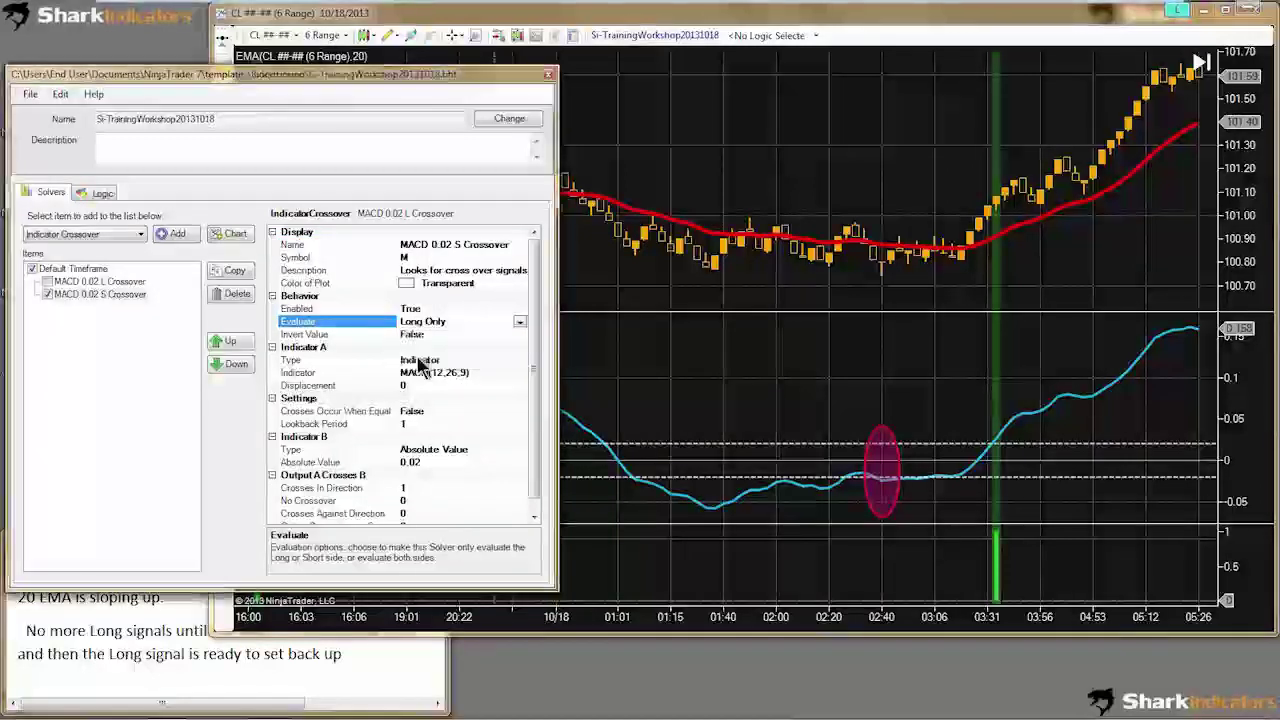
{"action": "left_click", "coordinate": [612, 420]}
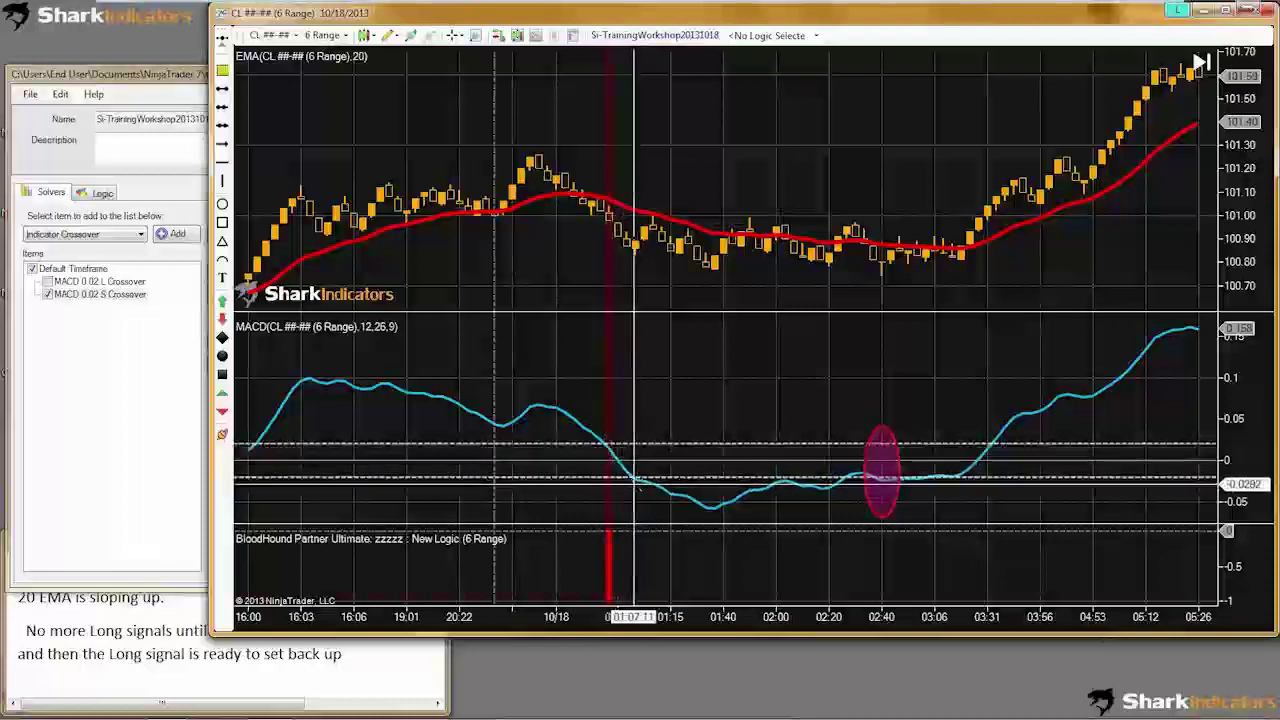
{"action": "left_click", "coordinate": [153, 464]}
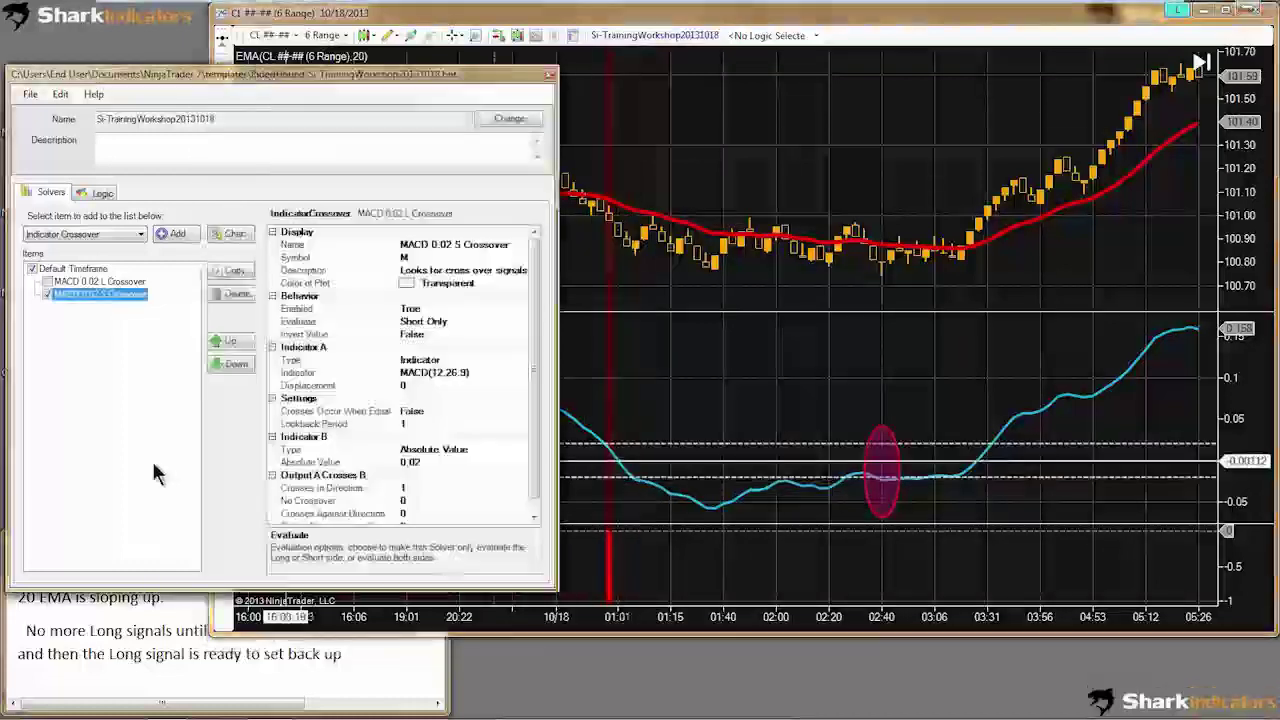
Step: Set the short solver's Absolute Value to -0.02, check its signals on the chart and re-enable the MACD 0.02 L Crossover solver
{"action": "left_click", "coordinate": [428, 462]}
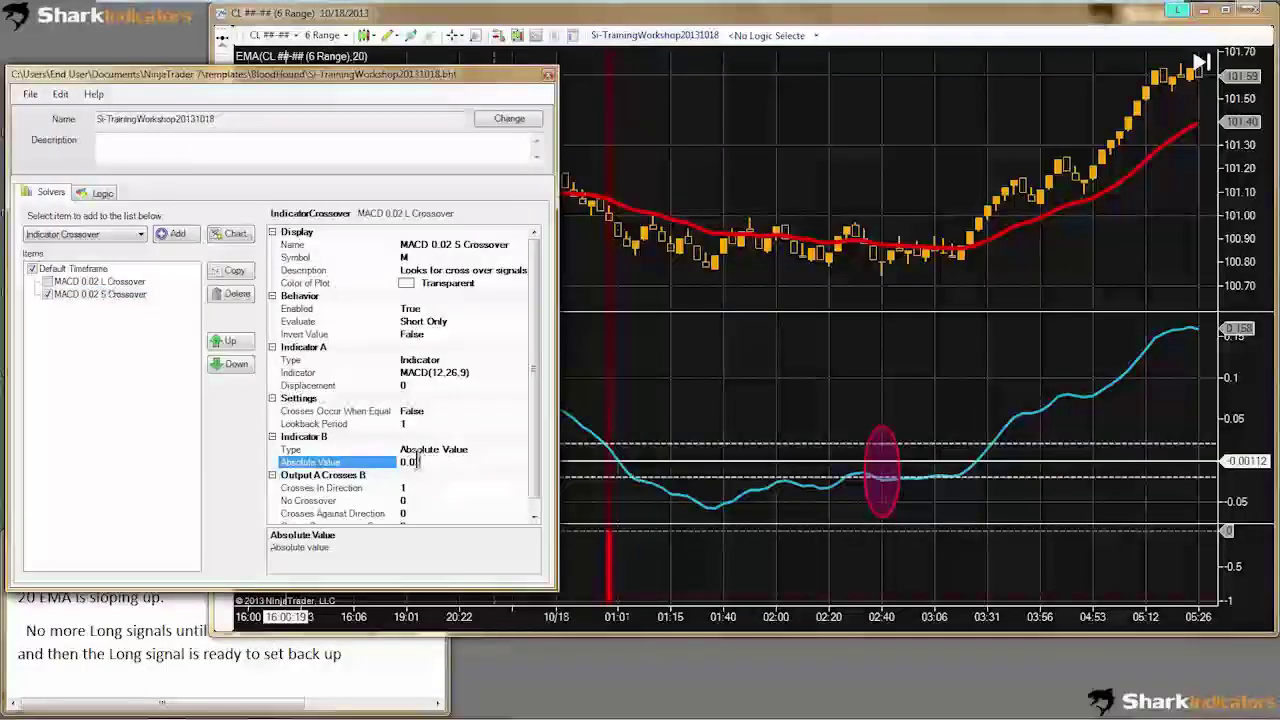
{"action": "key", "text": "Home"}
{"action": "type", "text": "-"}
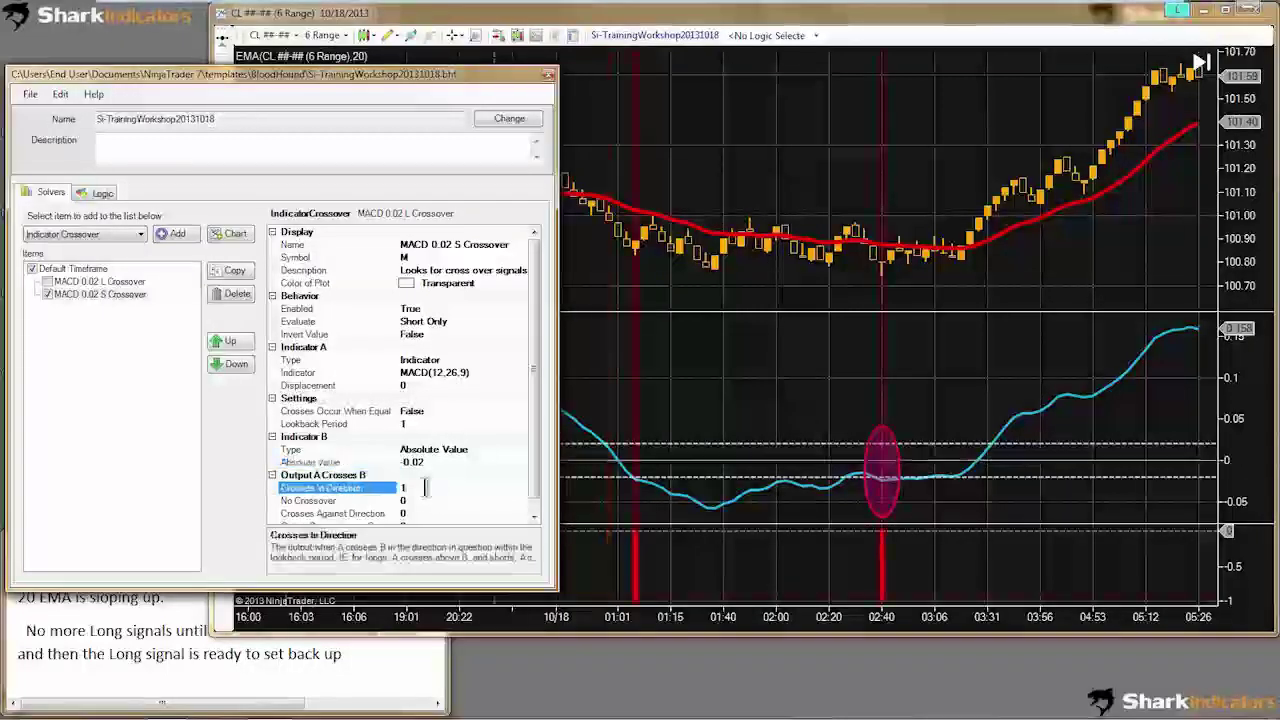
{"action": "left_click", "coordinate": [740, 440]}
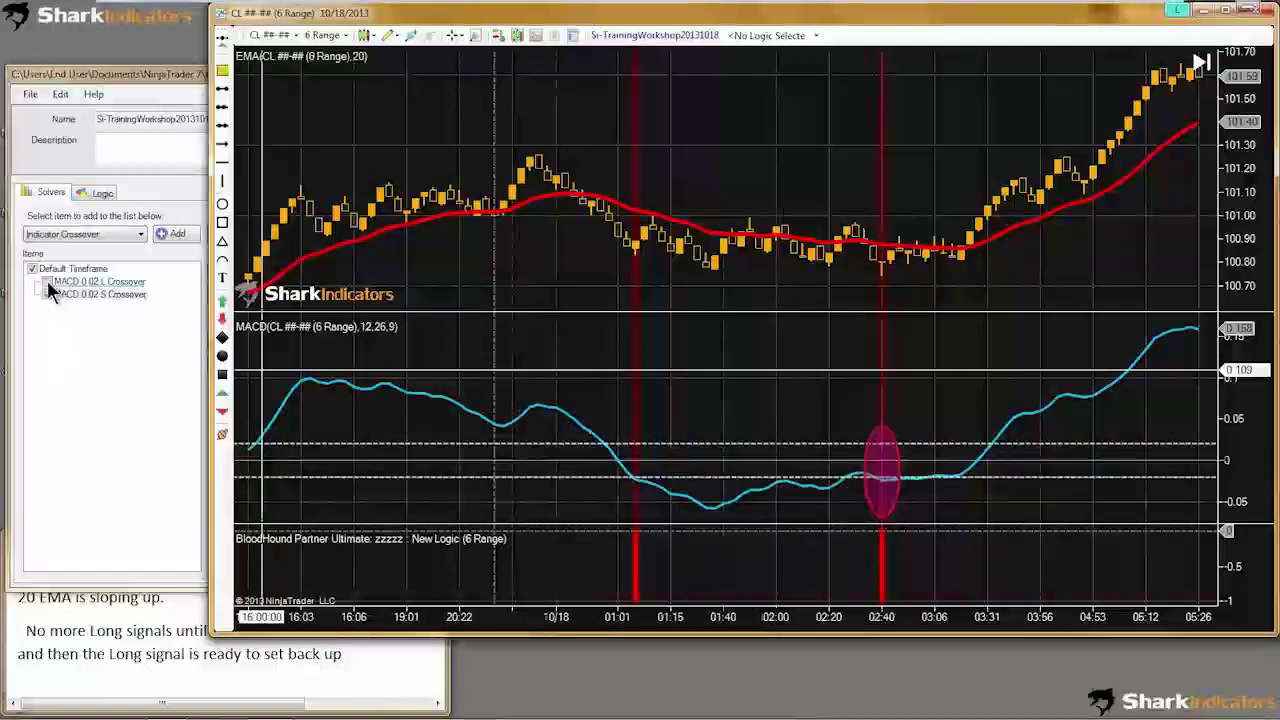
{"action": "left_click", "coordinate": [95, 294]}
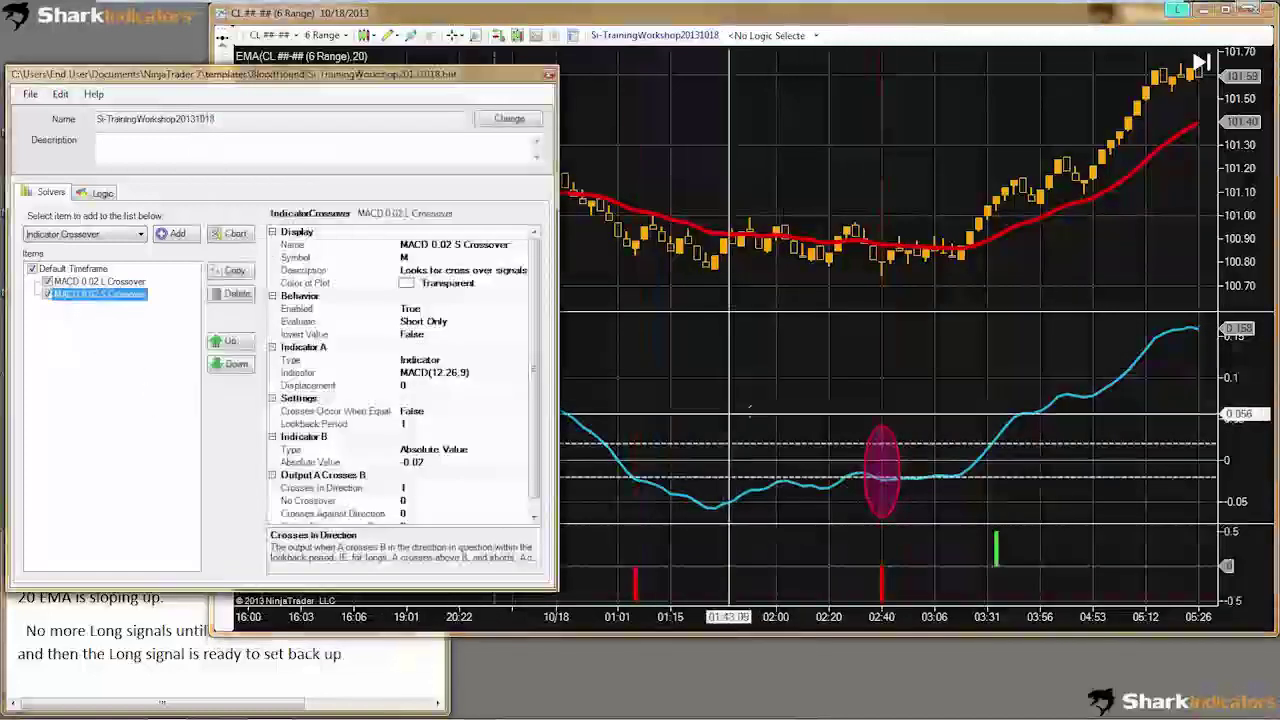
Step: Examine both MACD crossover solvers' signals on the full chart and select the MACD 0.02 S Crossover solver
{"action": "left_click", "coordinate": [736, 407]}
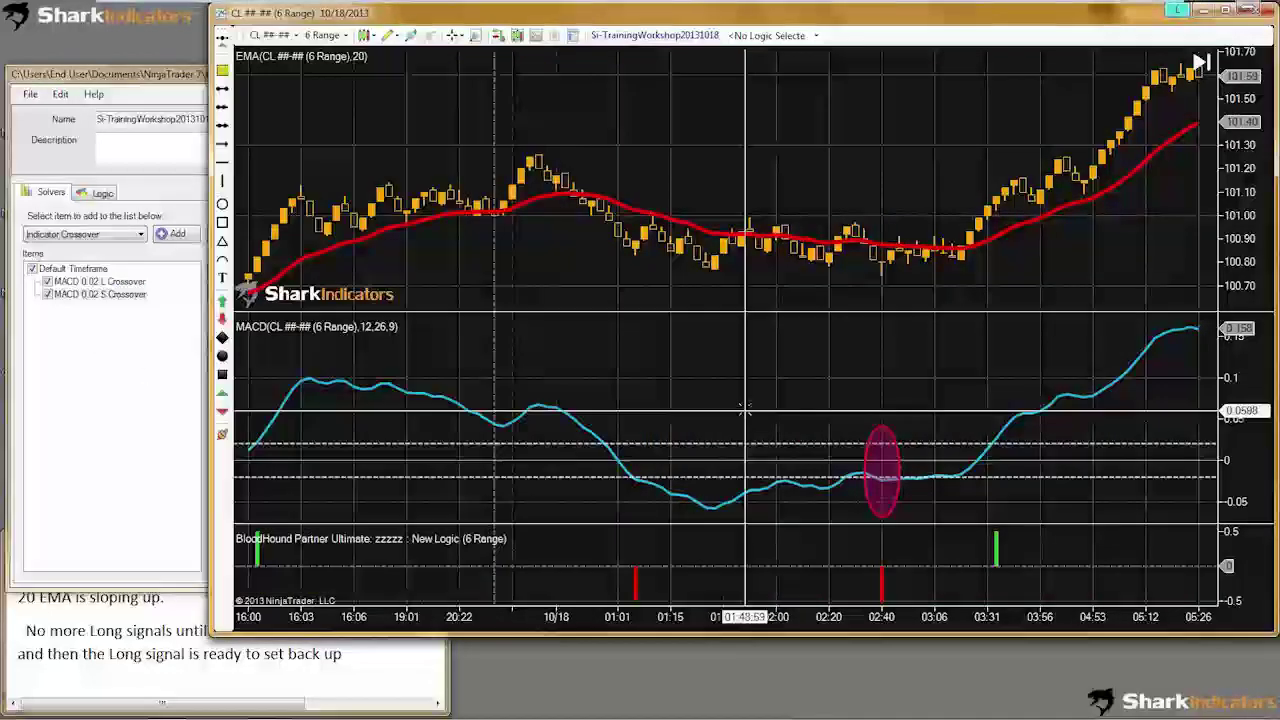
{"action": "left_click", "coordinate": [48, 194]}
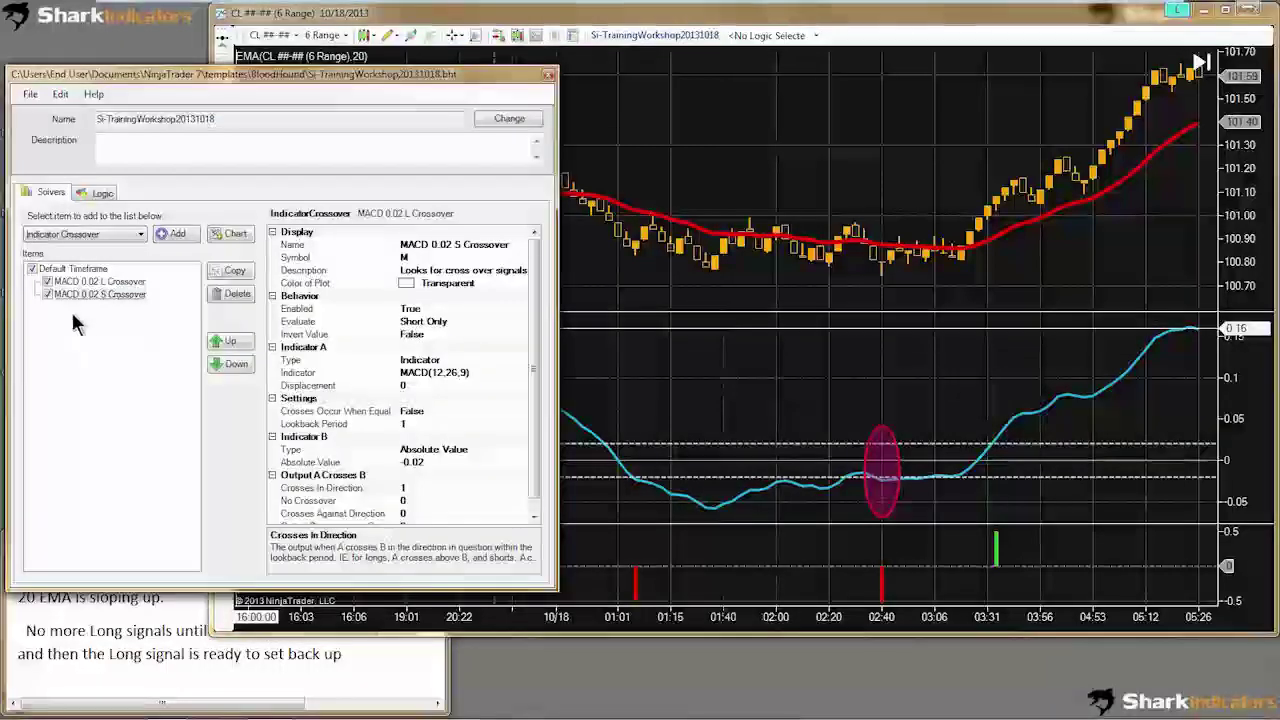
{"action": "left_click", "coordinate": [790, 500]}
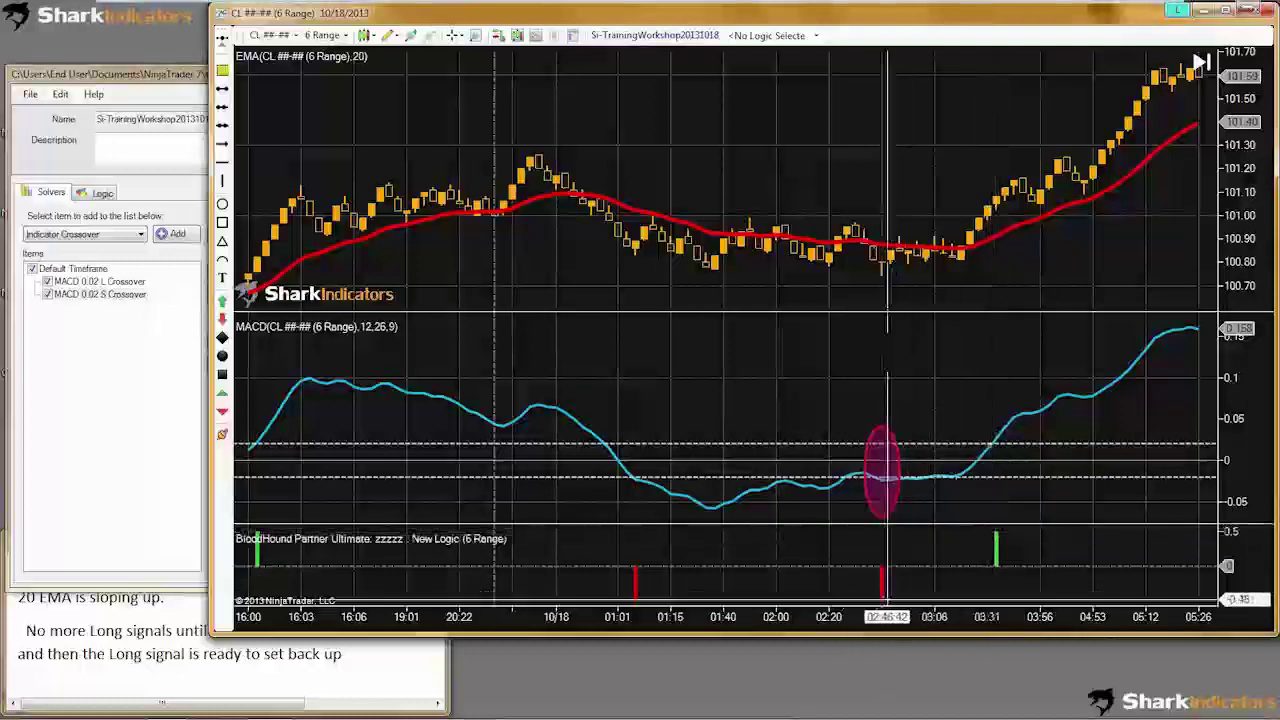
{"action": "left_click", "coordinate": [64, 294]}
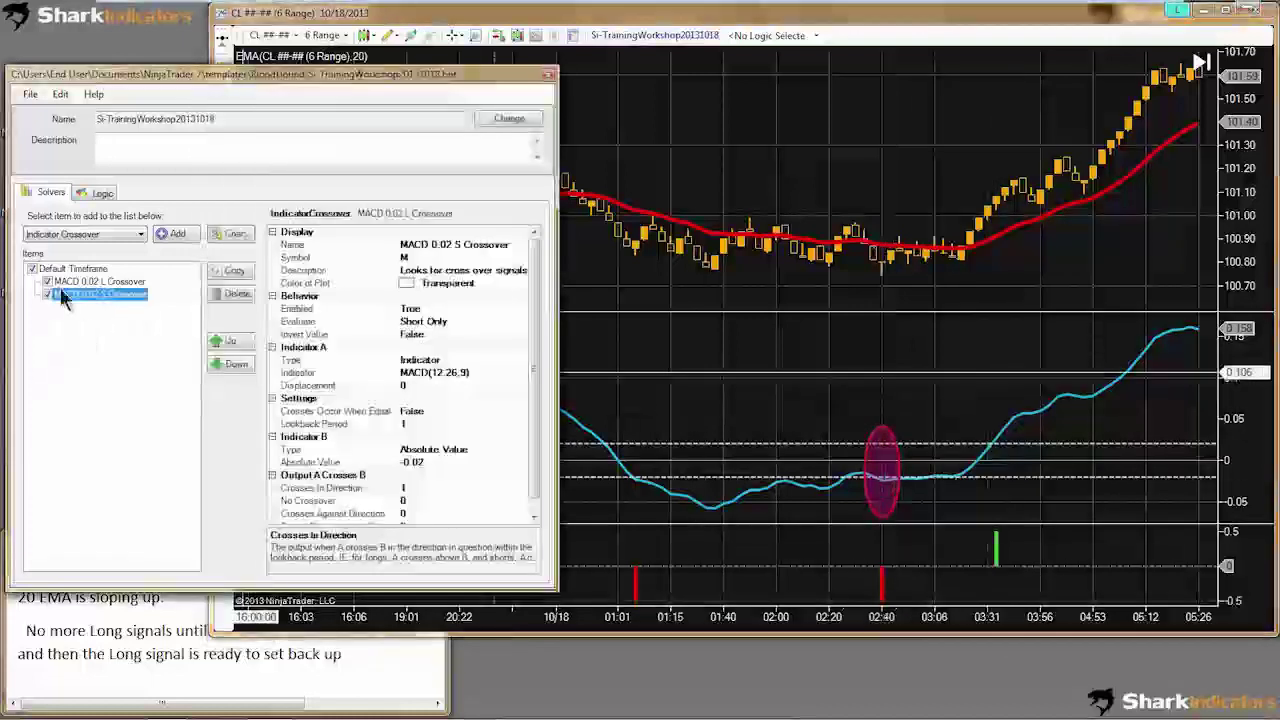
Step: Isolate the MACD 0.02 S Crossover signals on the chart by temporarily disabling the long solver, restoring and selecting the long solver when done
{"action": "left_click", "coordinate": [47, 282]}
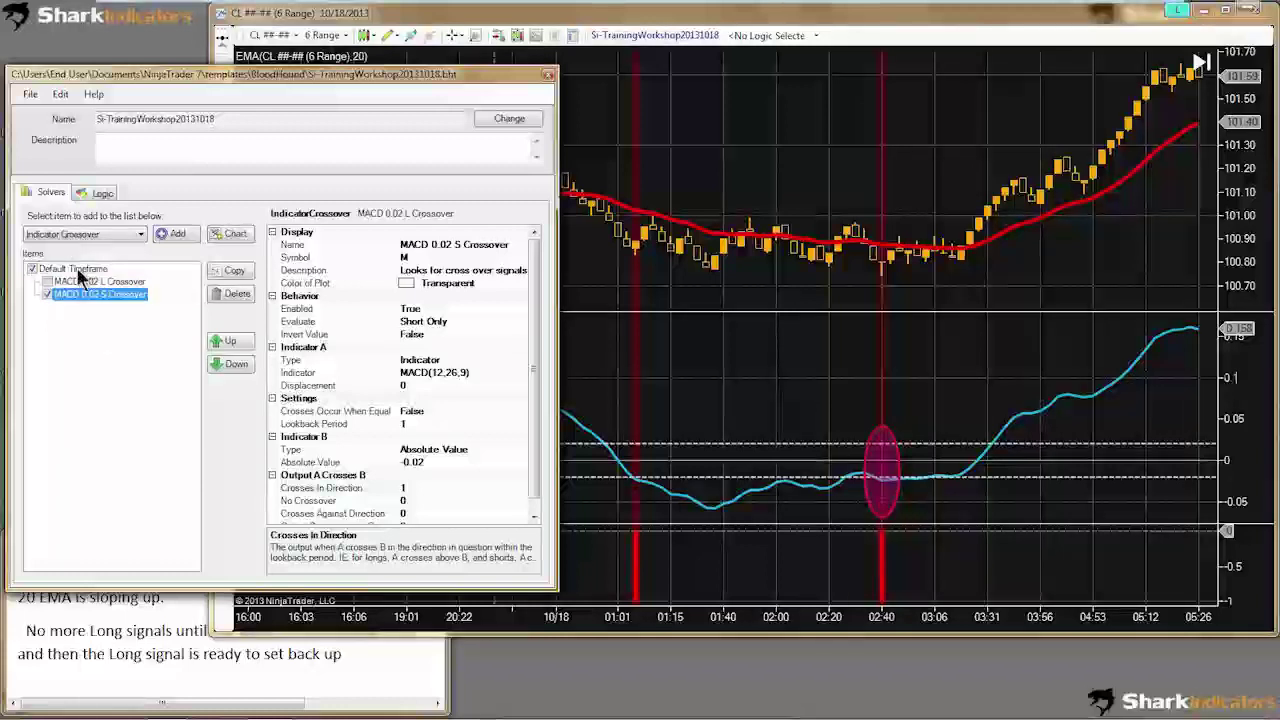
{"action": "left_click", "coordinate": [46, 294]}
{"action": "middle_click", "coordinate": [575, 555]}
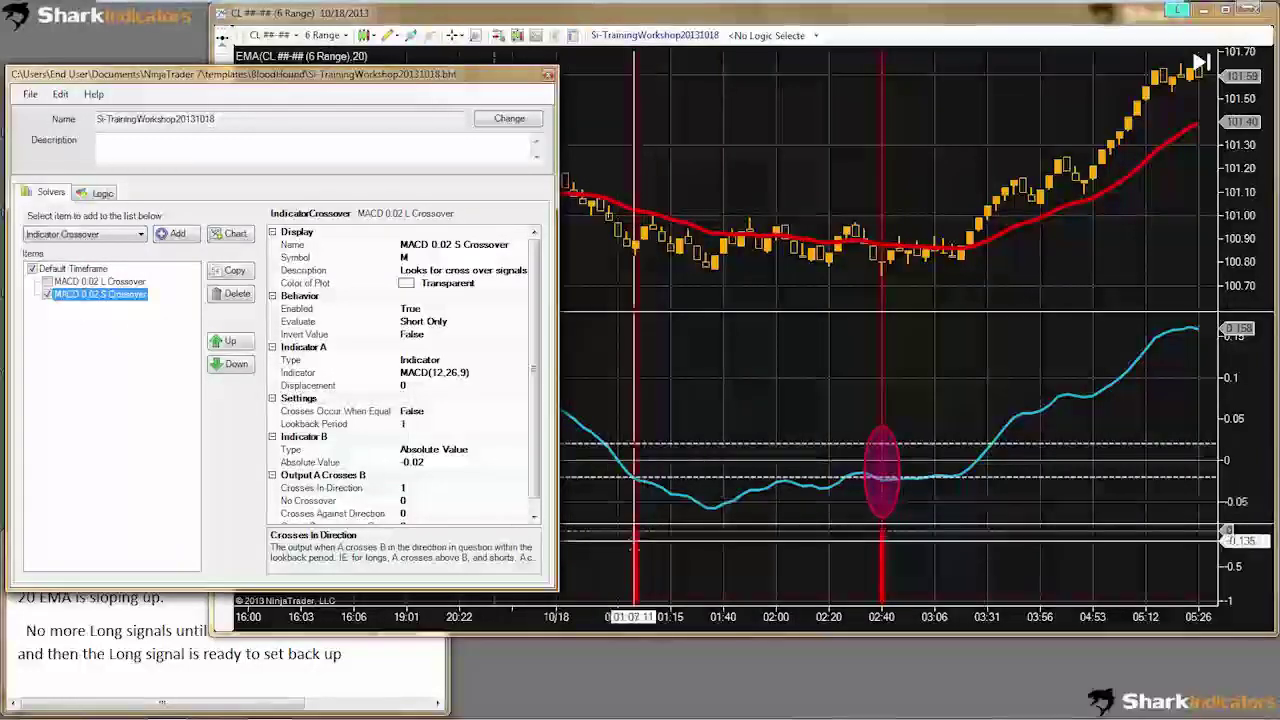
{"action": "left_click", "coordinate": [46, 281]}
{"action": "left_click", "coordinate": [69, 282]}
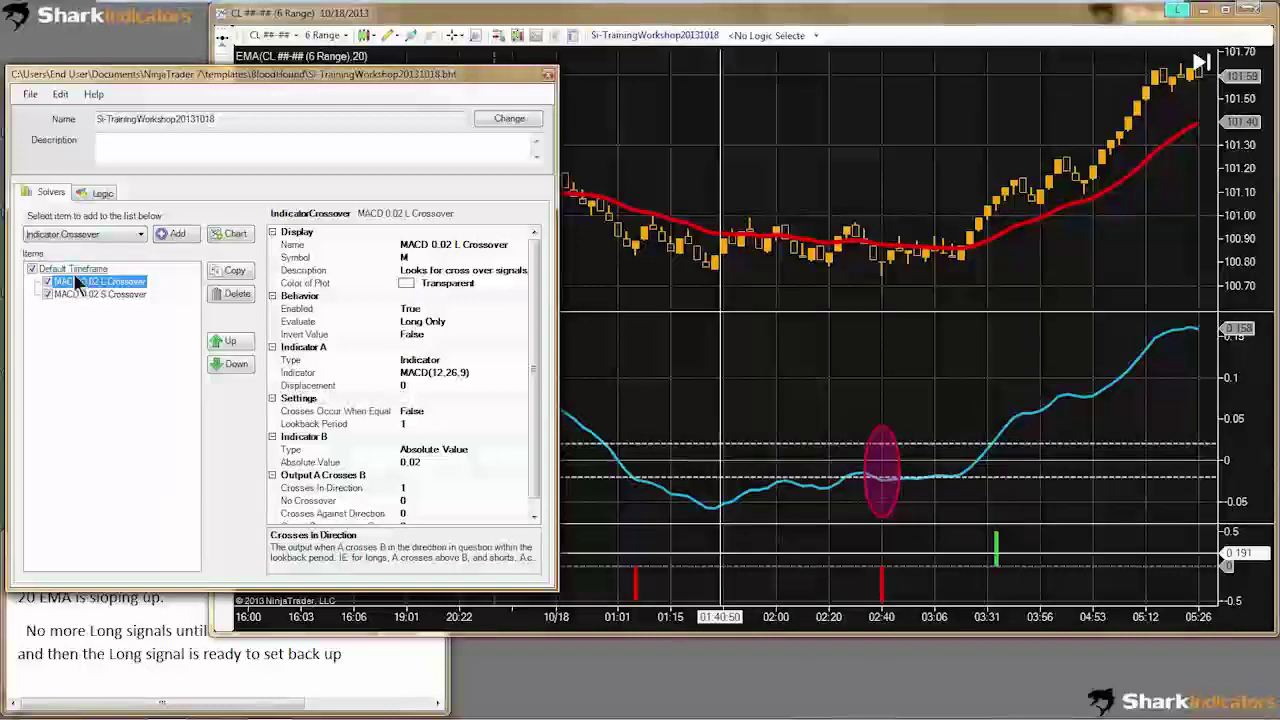
Step: Create a new logic in the template and name it "Entries"
{"action": "left_click", "coordinate": [100, 197]}
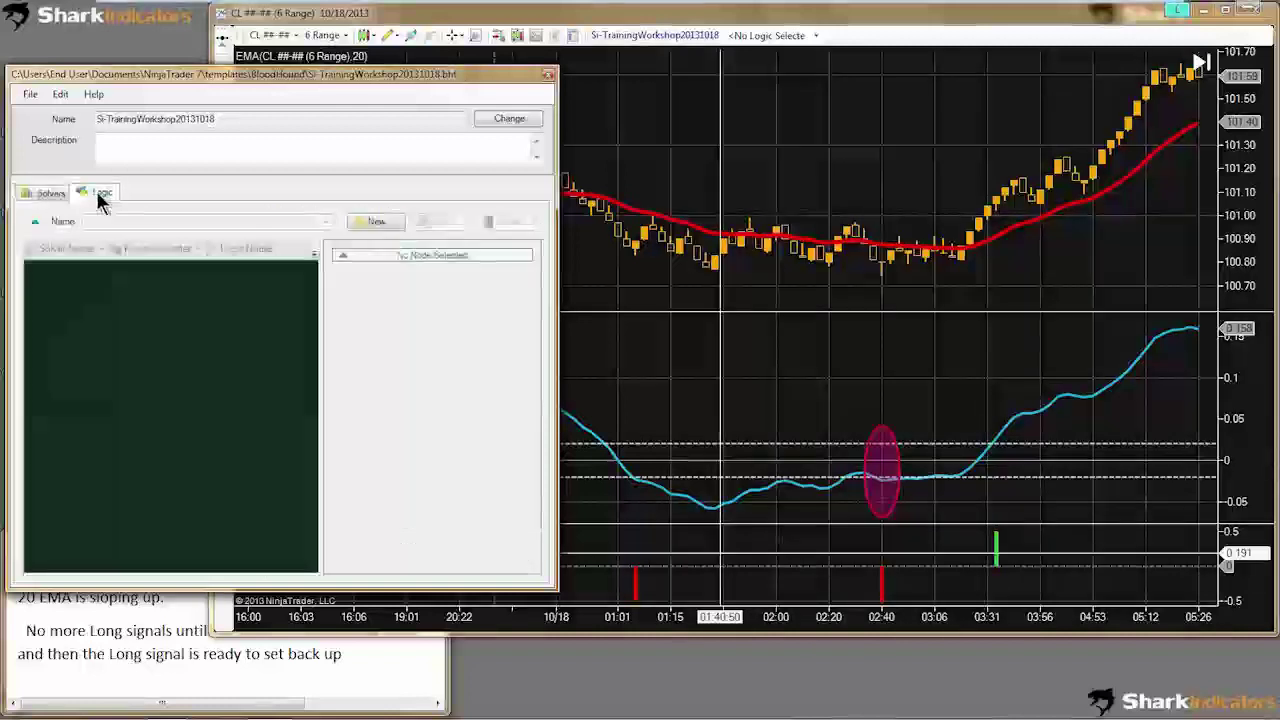
{"action": "left_click", "coordinate": [380, 222]}
{"action": "left_click_drag", "start_coordinate": [140, 222], "coordinate": [87, 226]}
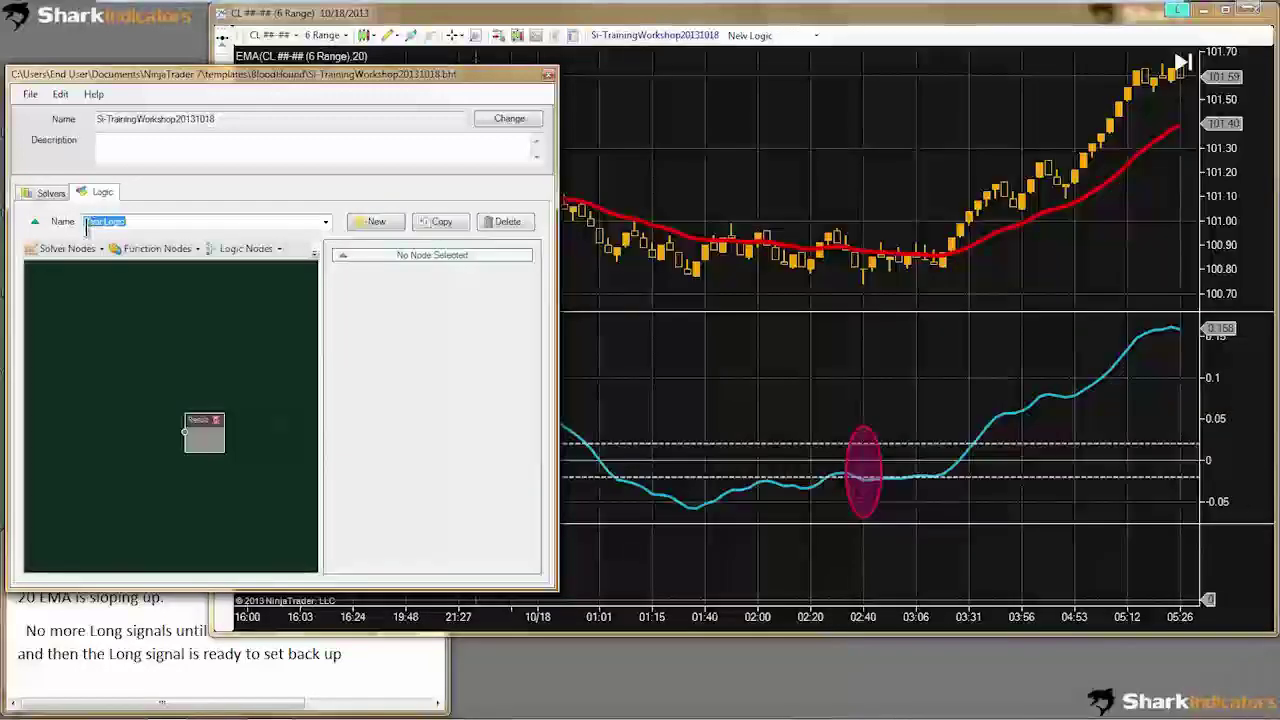
{"action": "type", "text": "Entry"}
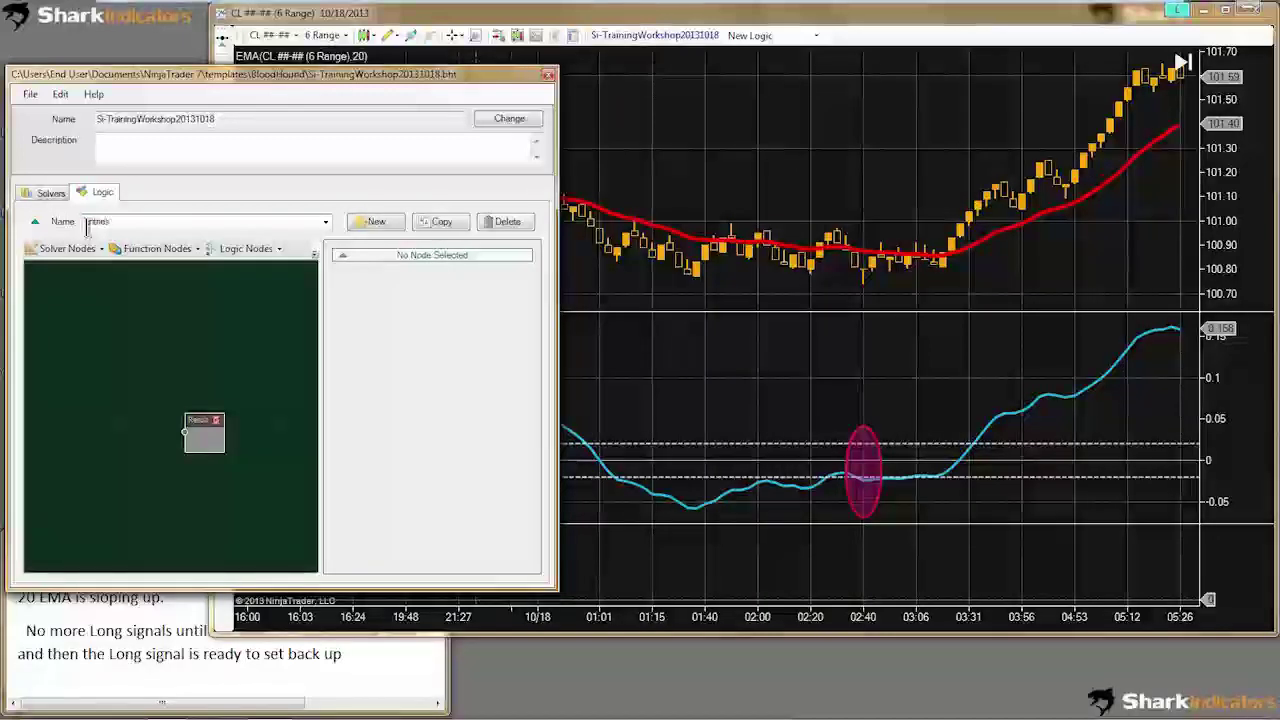
{"action": "left_click", "coordinate": [157, 380]}
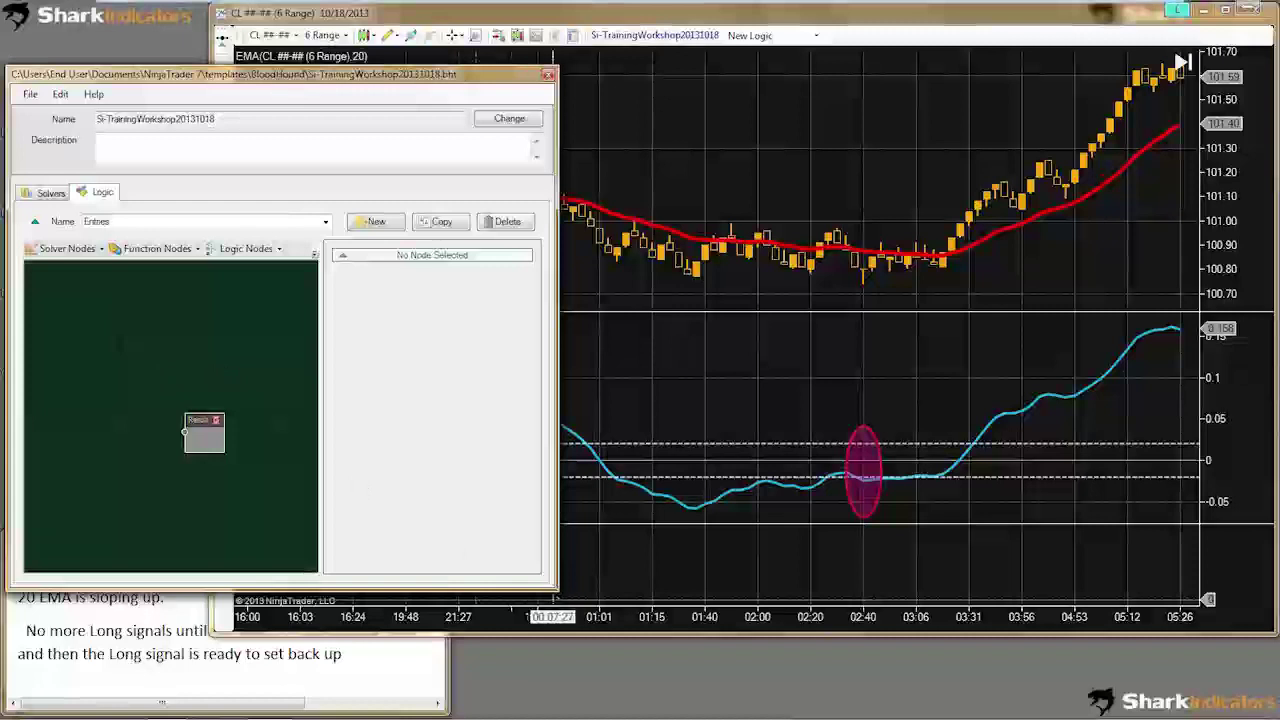
Step: Enlarge the template editor window and move the Result node farther right to make room for input nodes
{"action": "left_click_drag", "start_coordinate": [161, 72], "coordinate": [148, 12]}
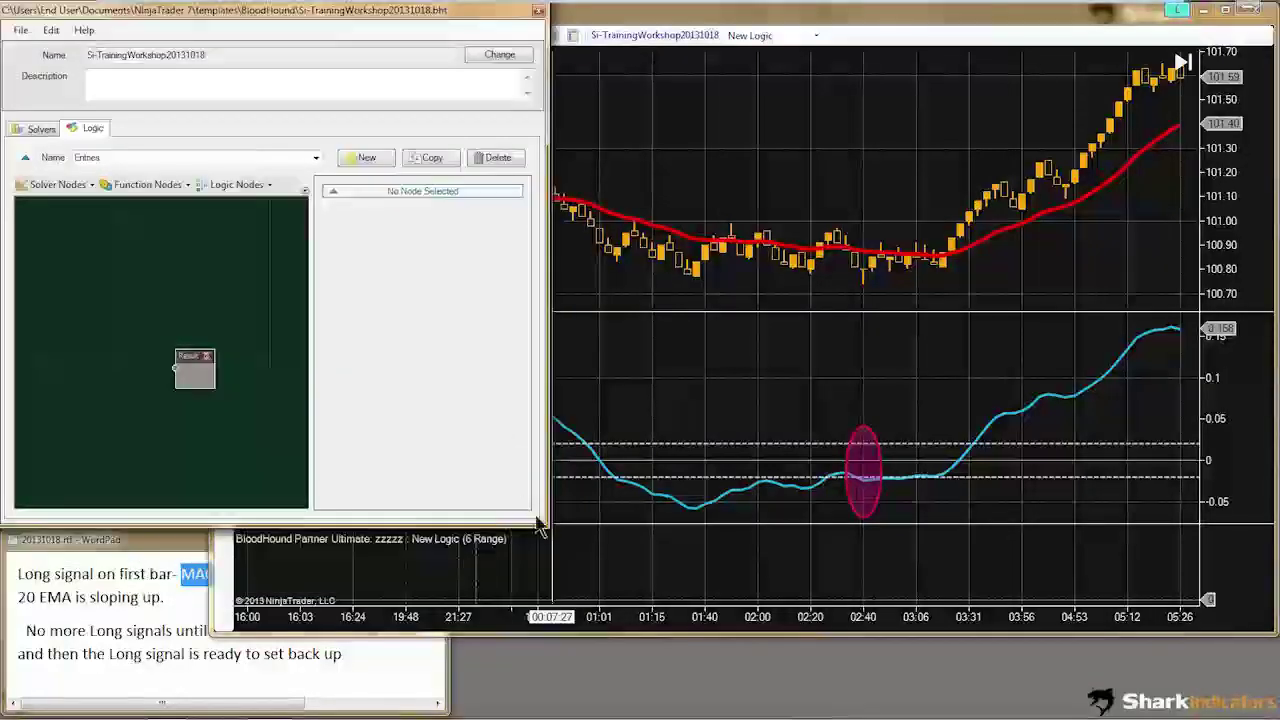
{"action": "left_click_drag", "start_coordinate": [545, 524], "coordinate": [628, 694]}
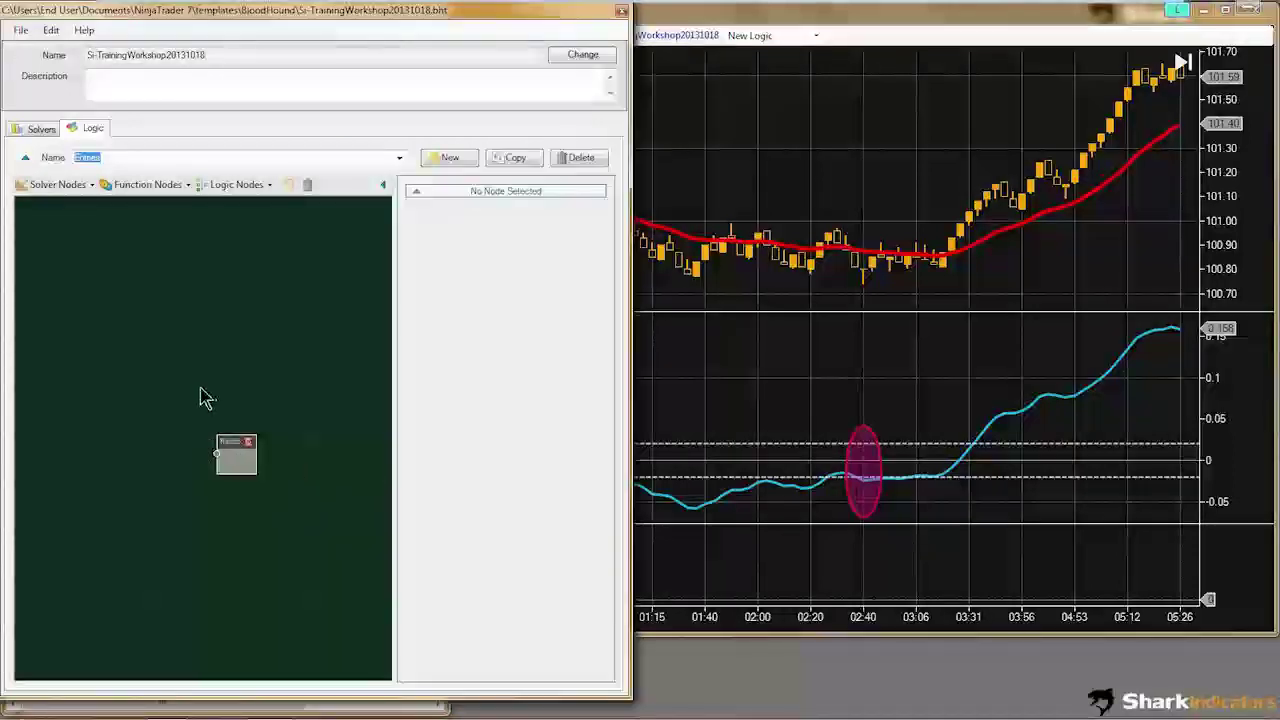
{"action": "left_click_drag", "start_coordinate": [221, 398], "coordinate": [289, 392]}
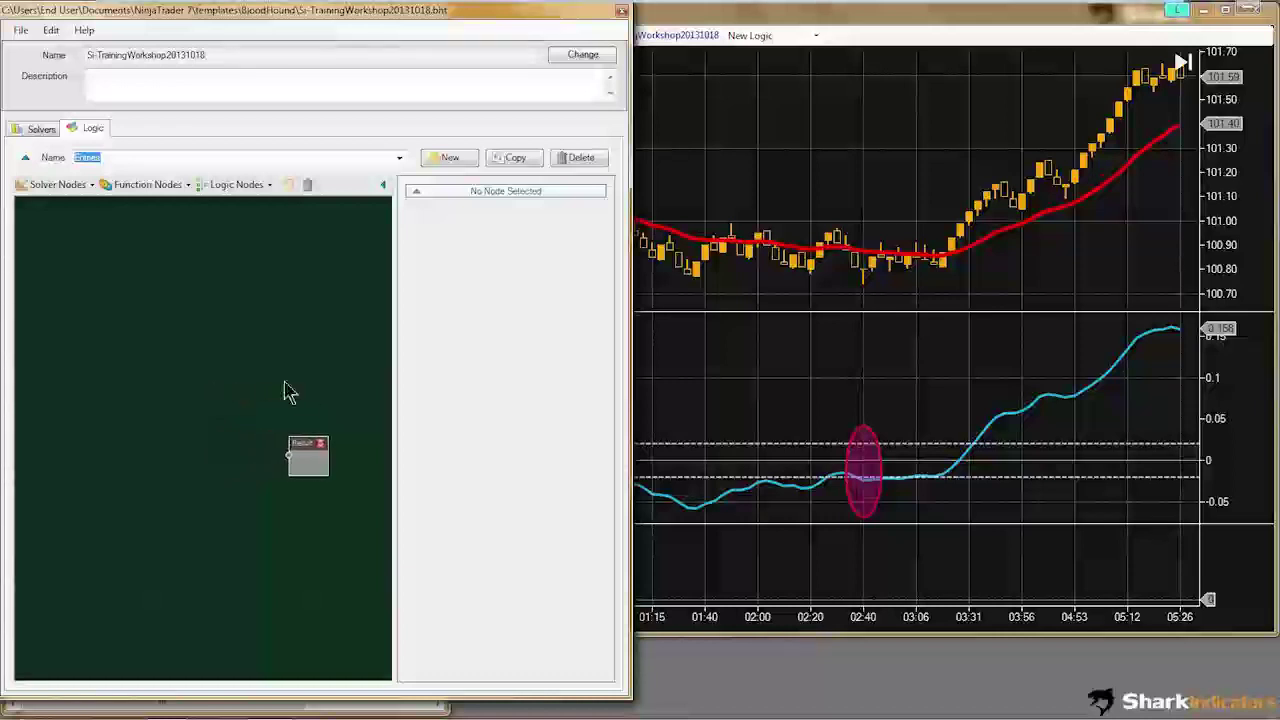
Step: Add the existing MACD 0.02 L Crossover and MACD 0.02 S Crossover solvers as nodes, stacking them left of the Result node
{"action": "left_click", "coordinate": [90, 187]}
{"action": "left_click", "coordinate": [85, 194]}
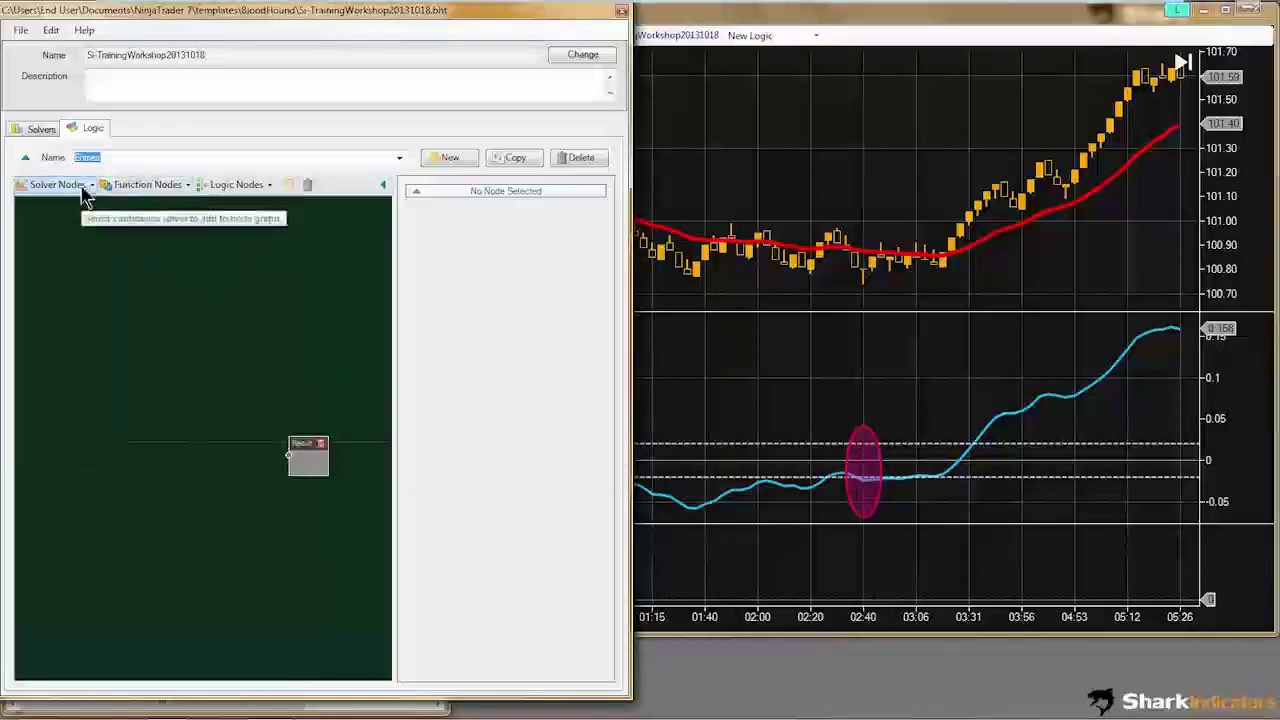
{"action": "left_click", "coordinate": [78, 188]}
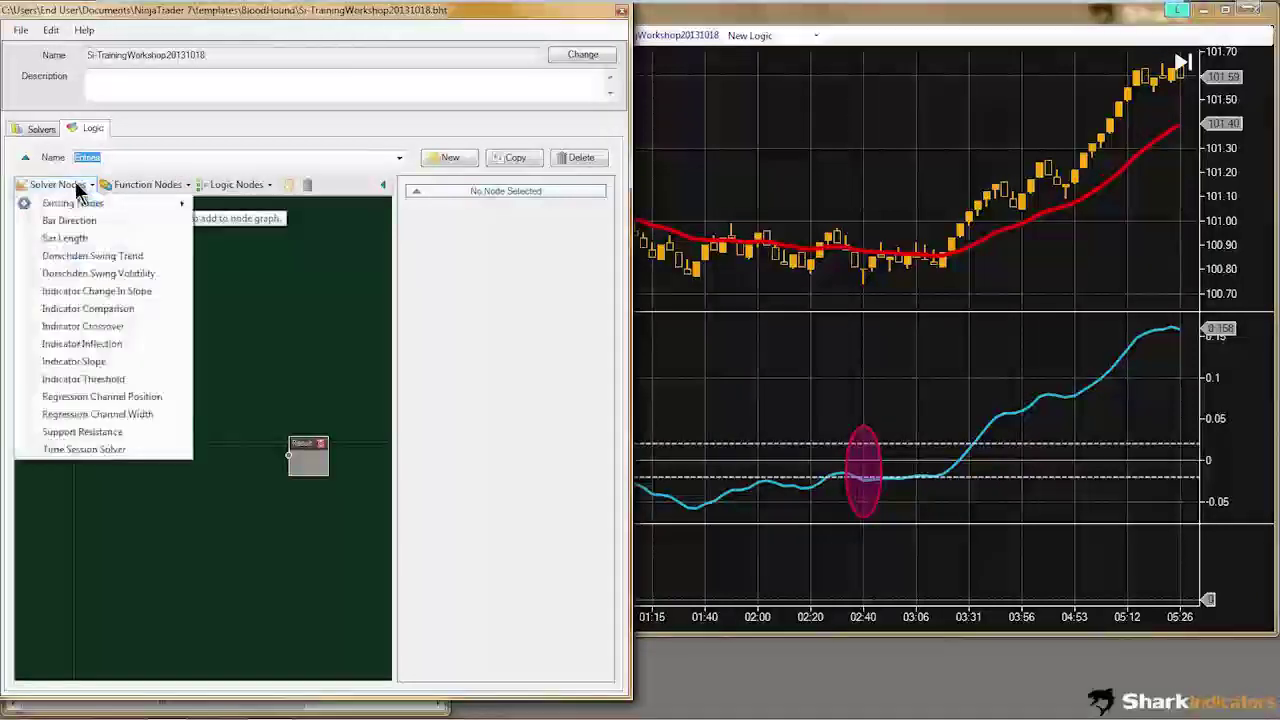
{"action": "mouse_move", "coordinate": [61, 208]}
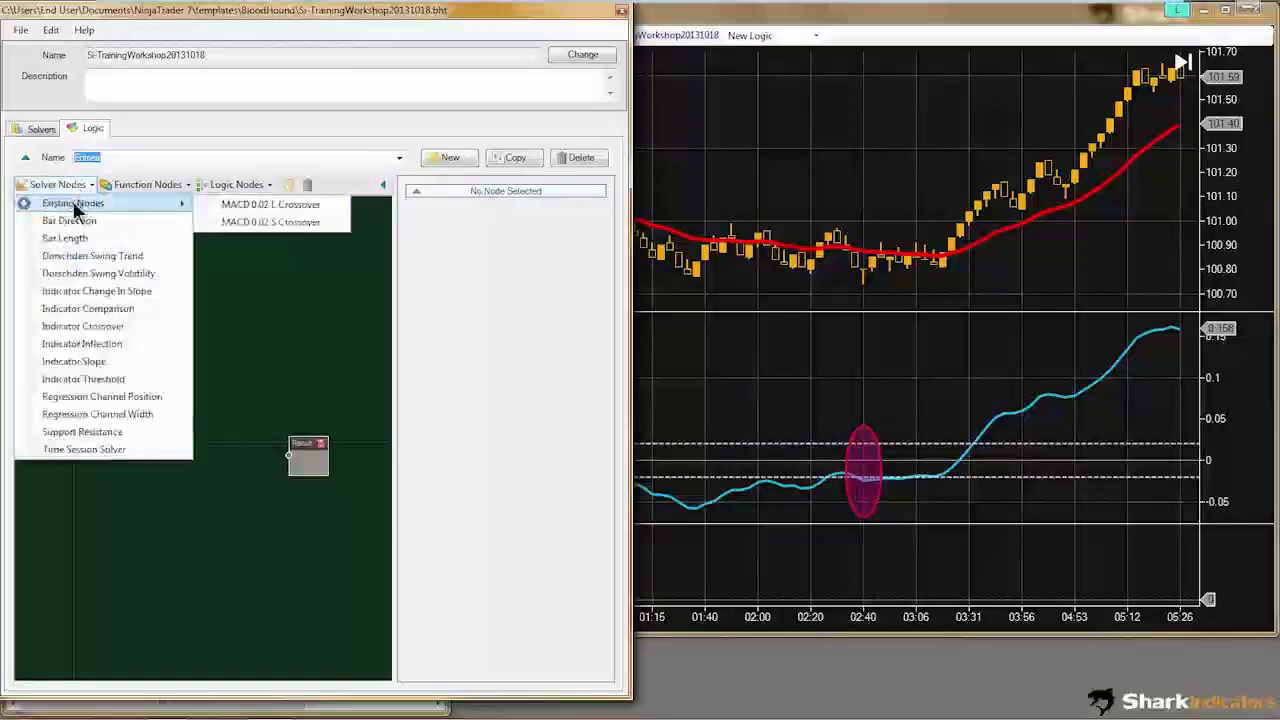
{"action": "left_click", "coordinate": [249, 206]}
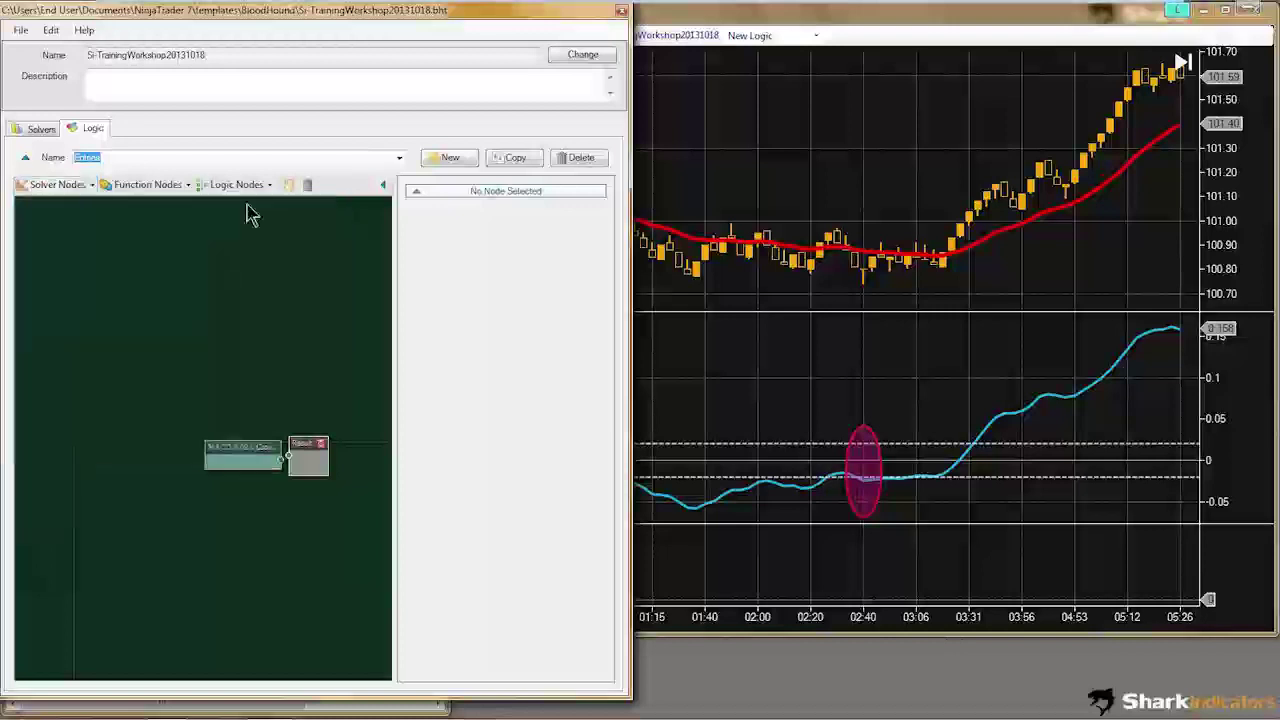
{"action": "left_click", "coordinate": [40, 185]}
{"action": "mouse_move", "coordinate": [81, 205]}
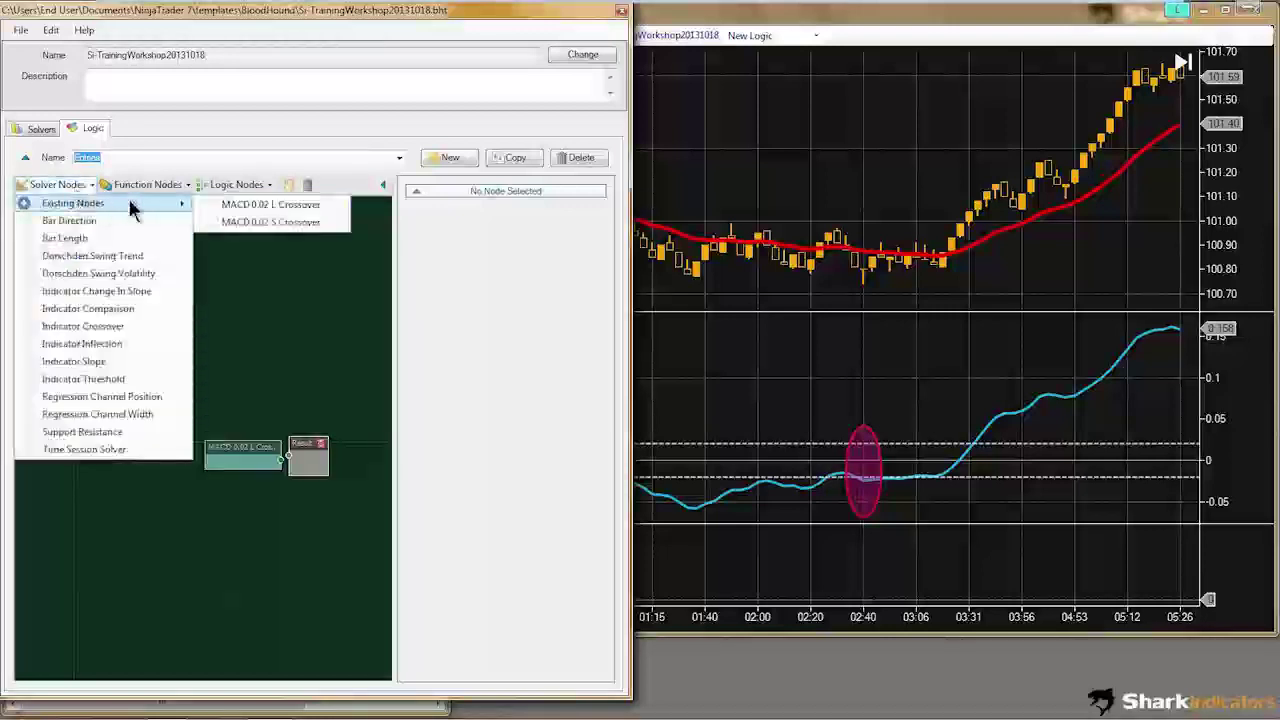
{"action": "left_click", "coordinate": [232, 223]}
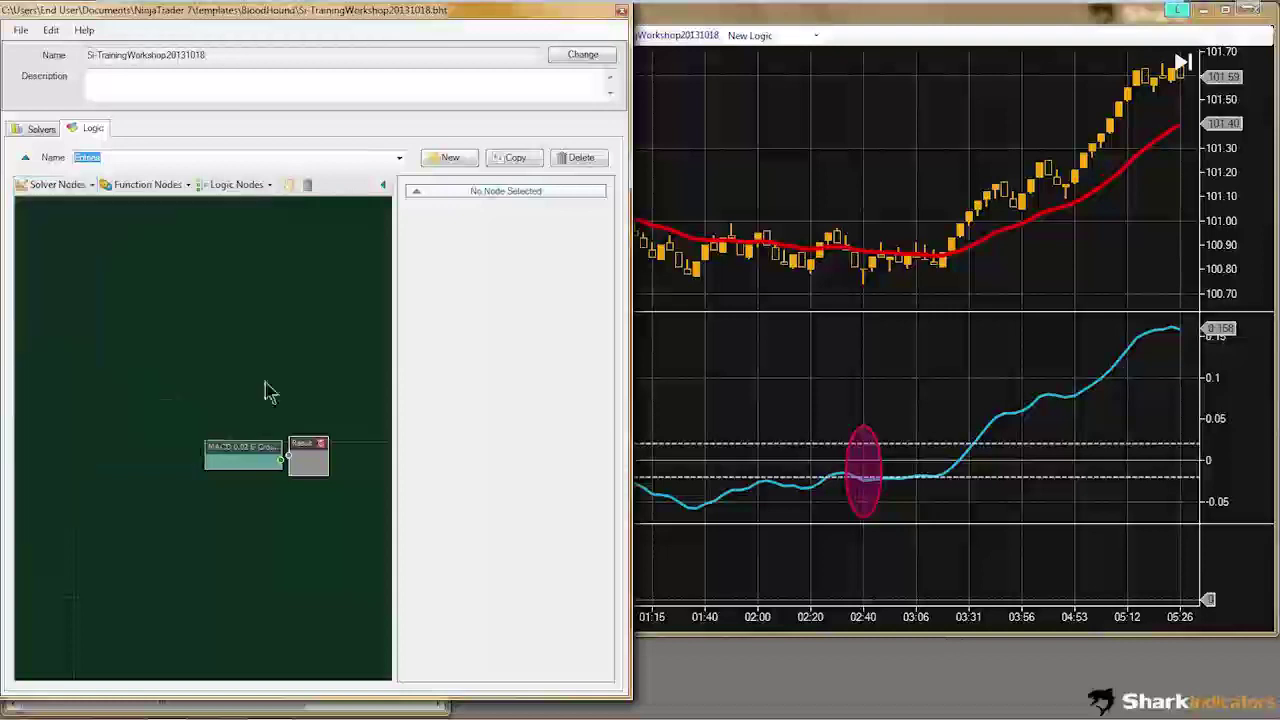
{"action": "left_click_drag", "start_coordinate": [246, 449], "coordinate": [102, 513]}
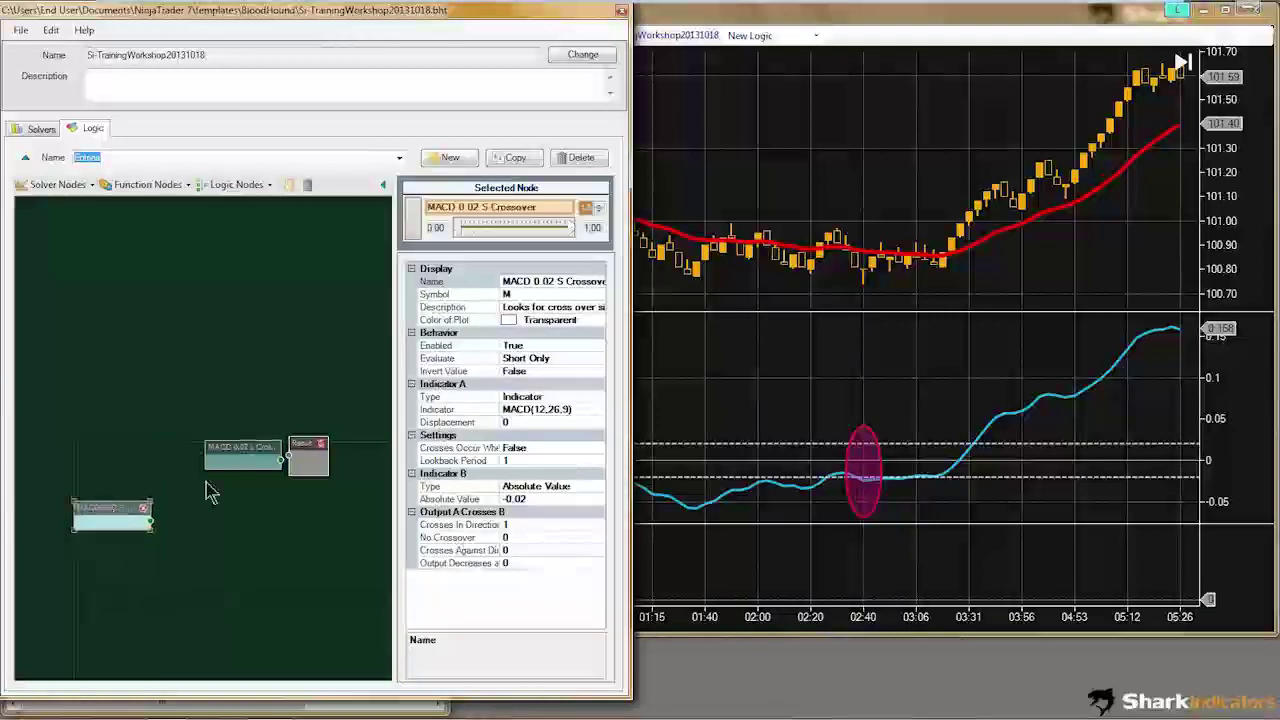
{"action": "left_click_drag", "start_coordinate": [242, 453], "coordinate": [112, 476]}
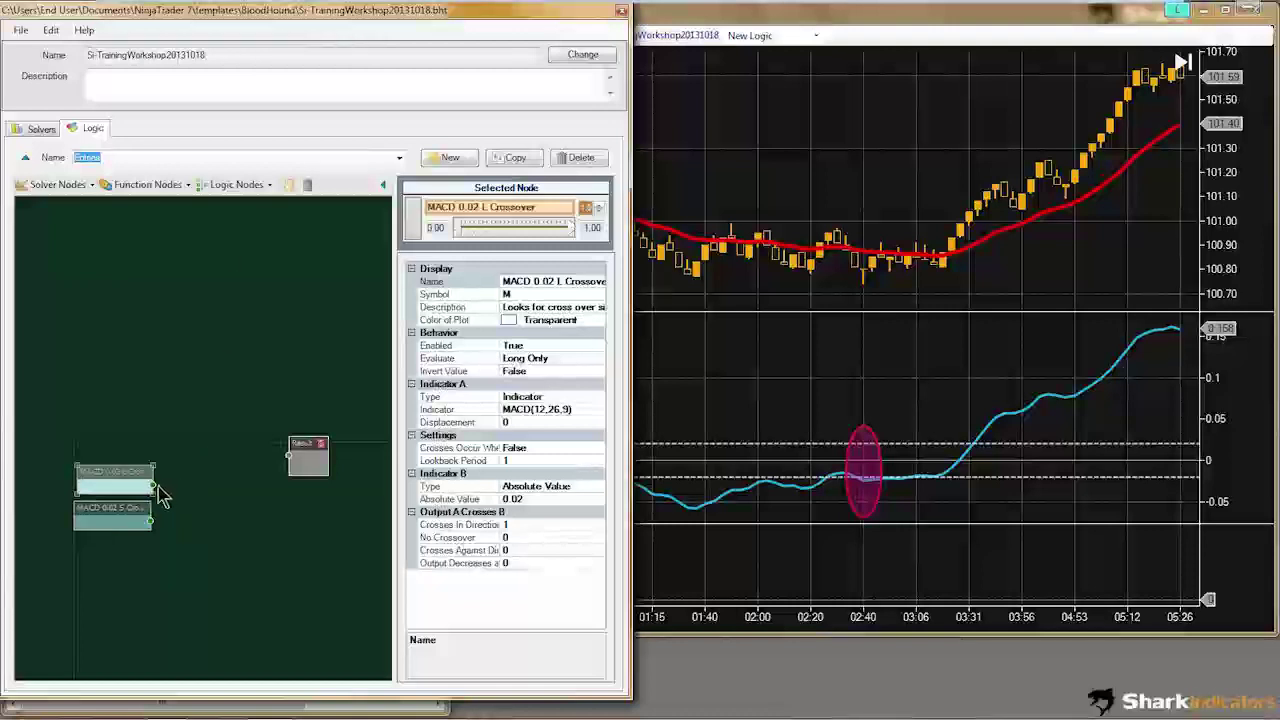
Step: Connect the long and short crossover nodes to Result one at a time, checking each one's signals on the chart
{"action": "left_click_drag", "start_coordinate": [261, 476], "coordinate": [290, 457]}
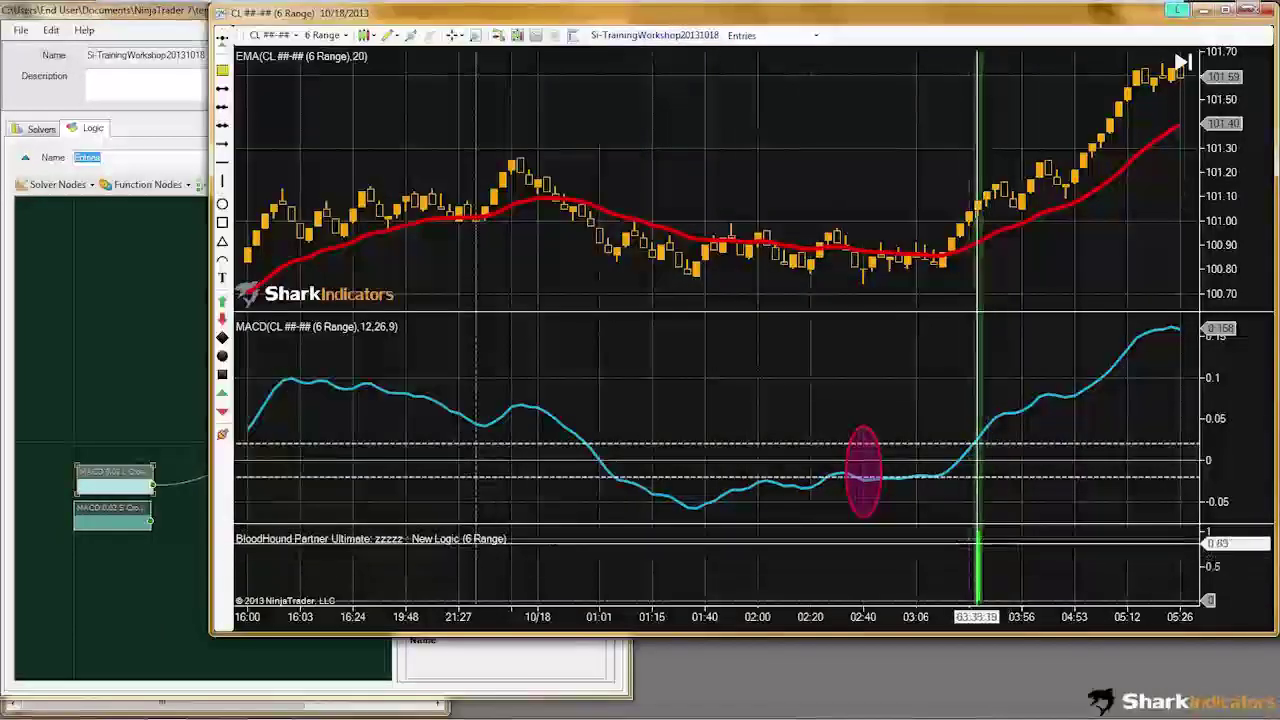
{"action": "left_click", "coordinate": [160, 565]}
{"action": "left_click_drag", "start_coordinate": [152, 528], "coordinate": [296, 462]}
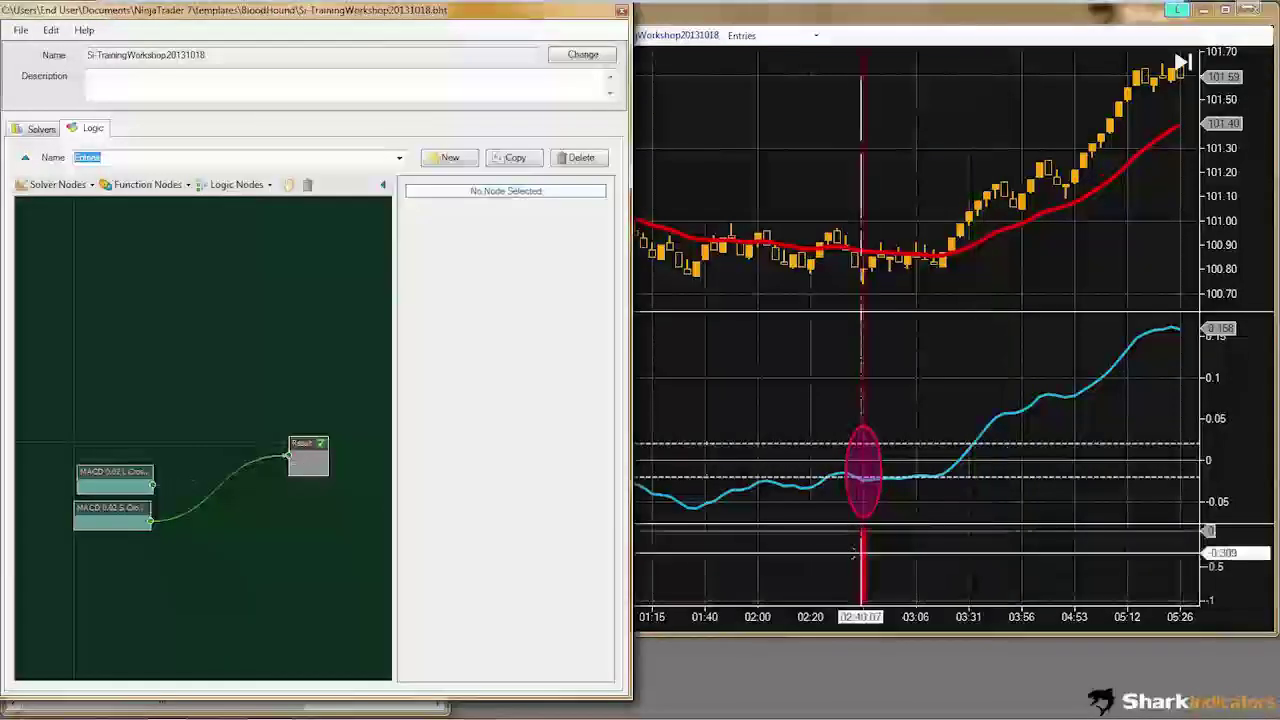
{"action": "left_click", "coordinate": [700, 380]}
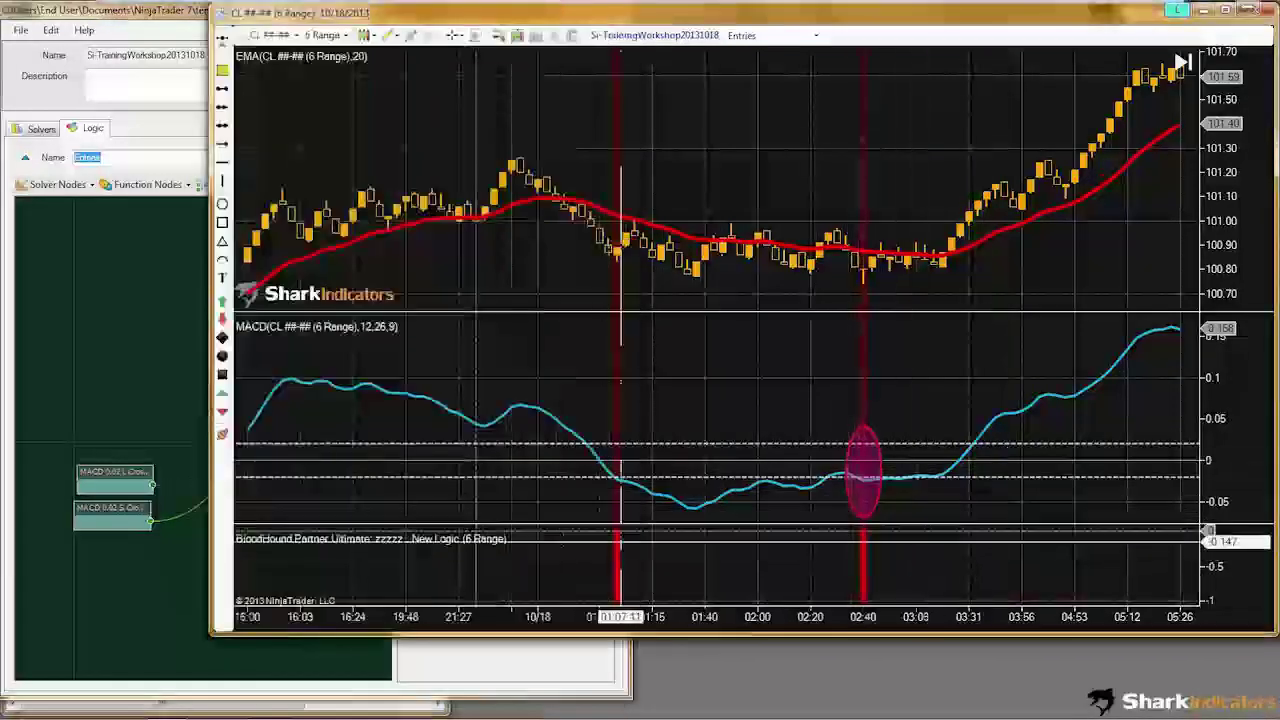
{"action": "left_click", "coordinate": [150, 428]}
Step: Add an Or node fed by both MACD crossover nodes and connect its output to Result
{"action": "left_click", "coordinate": [265, 189]}
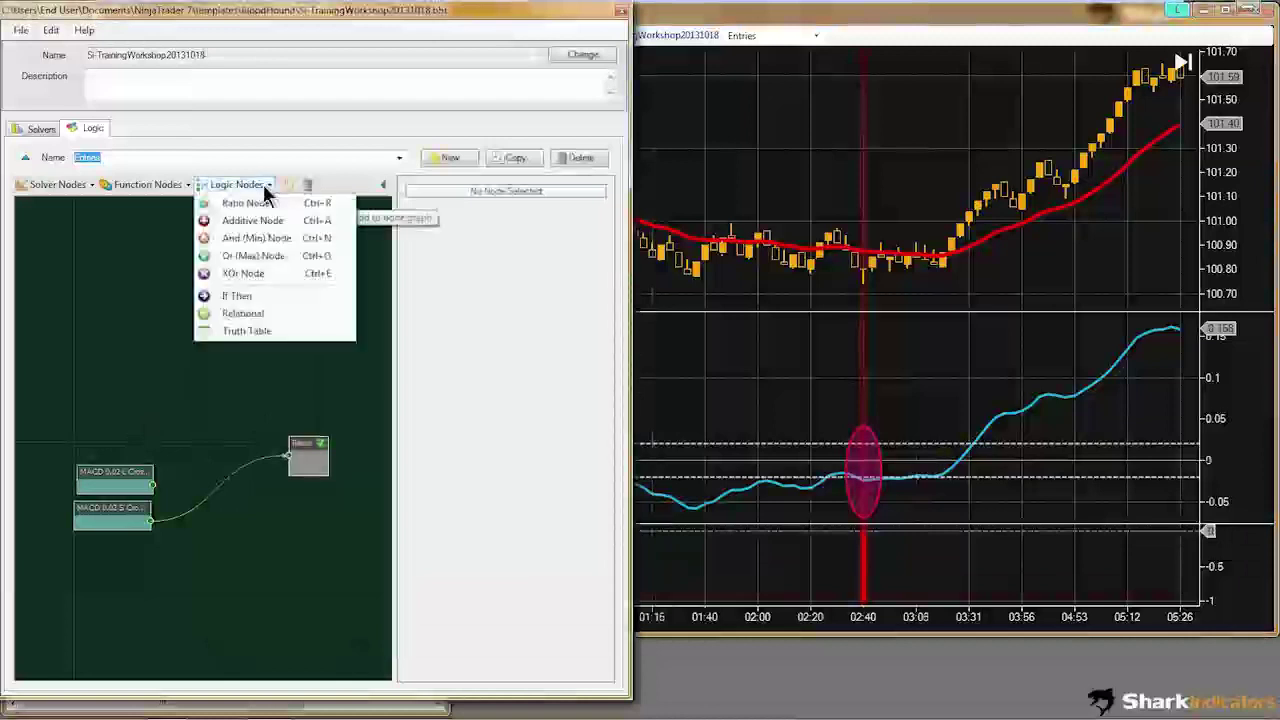
{"action": "left_click", "coordinate": [248, 256]}
{"action": "left_click_drag", "start_coordinate": [222, 456], "coordinate": [172, 500]}
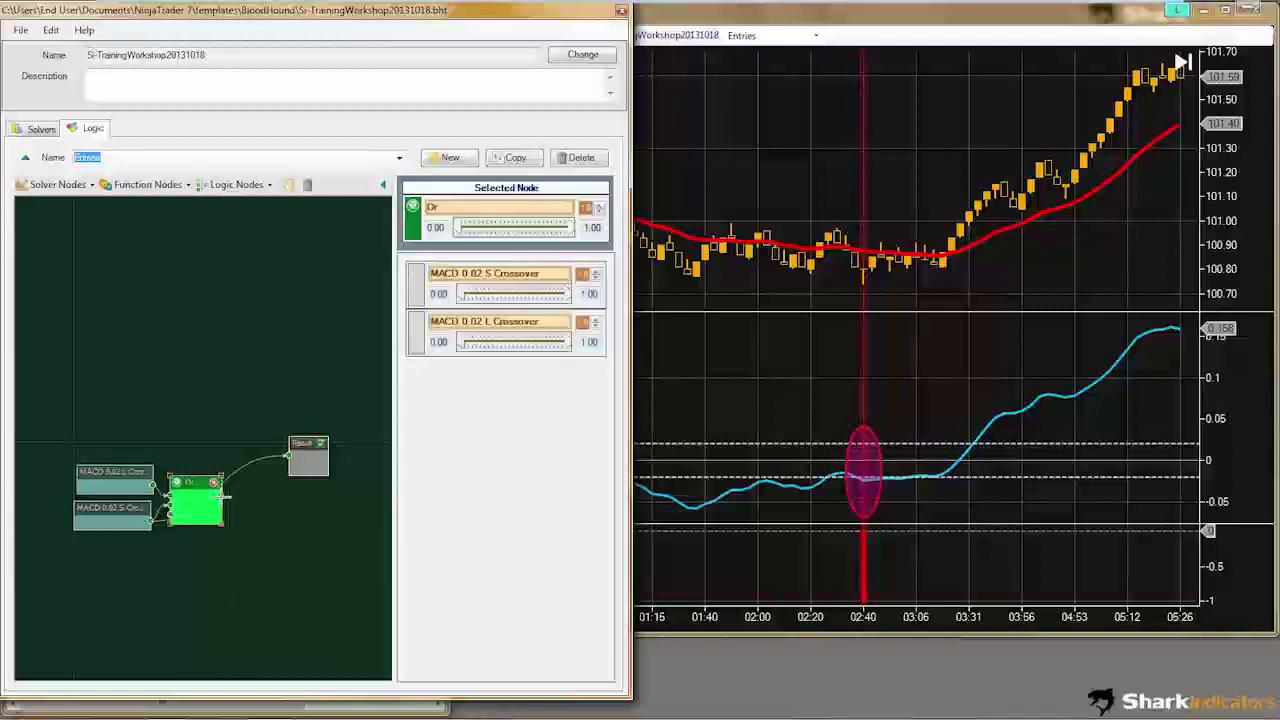
{"action": "left_click_drag", "start_coordinate": [247, 487], "coordinate": [286, 452]}
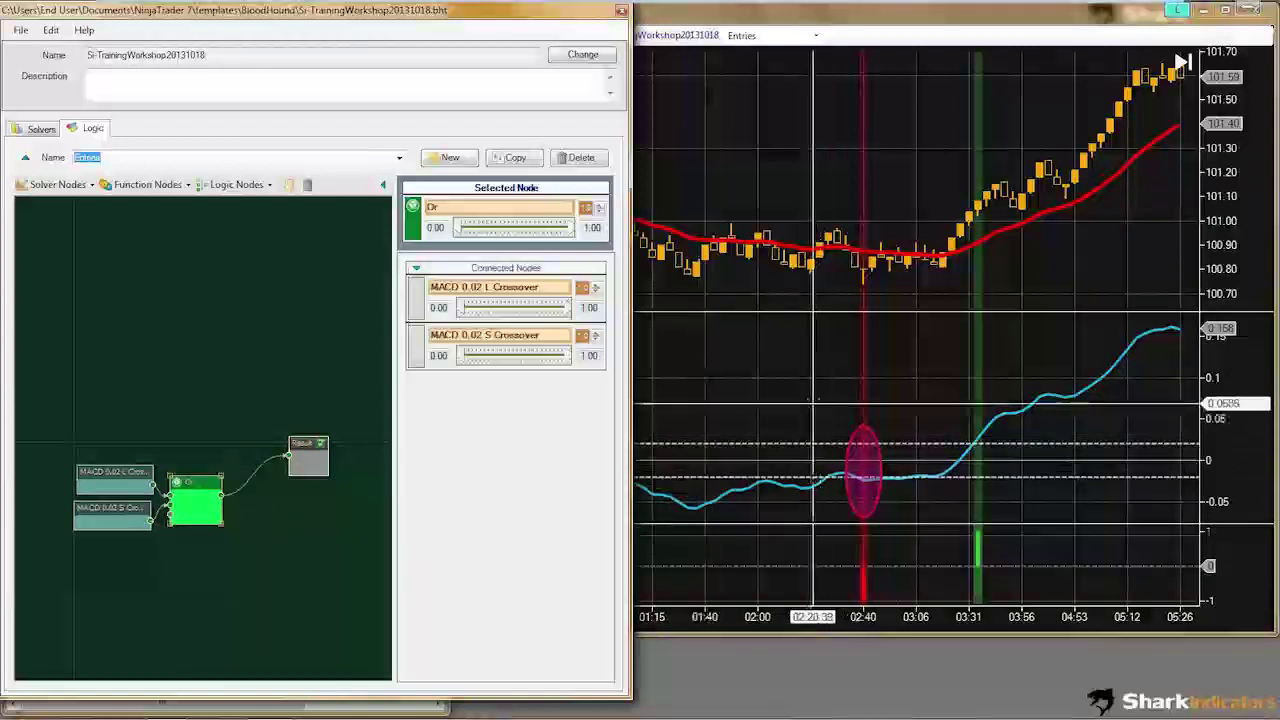
{"action": "left_click", "coordinate": [814, 402]}
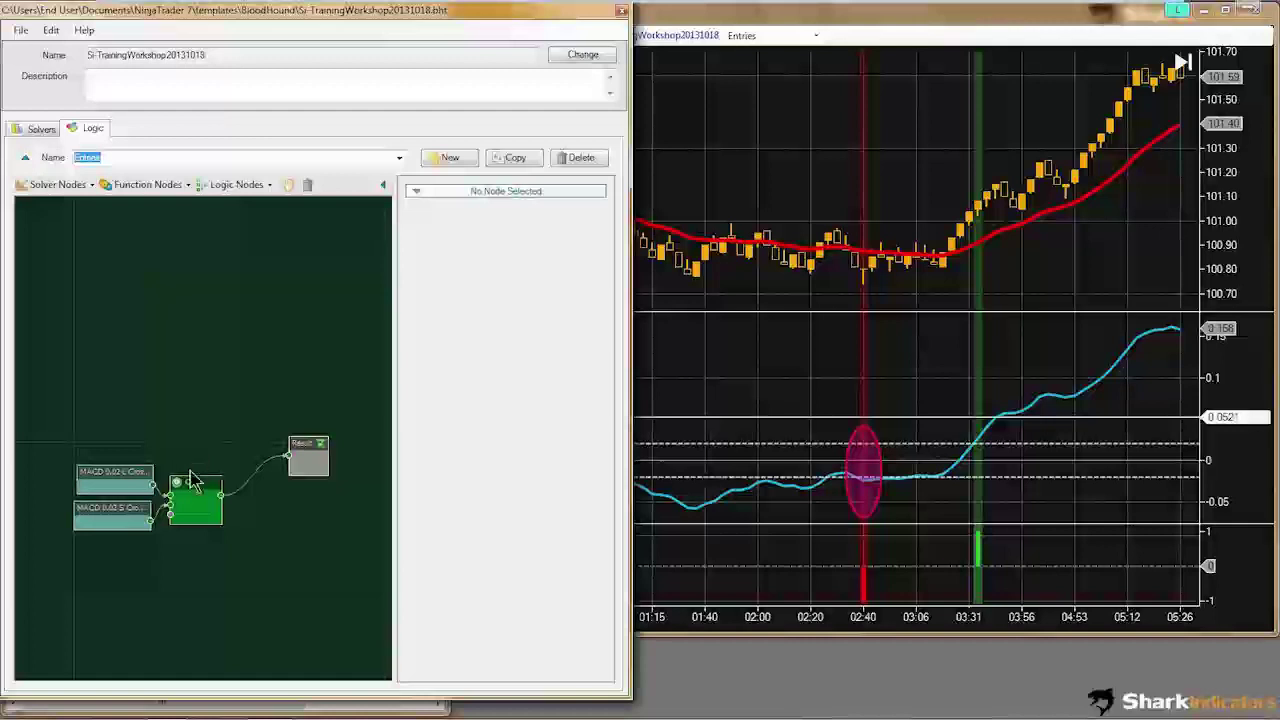
Step: Switch to the WordPad strategy notes and highlight the condition "20 EMA is sloping up"
{"action": "left_click", "coordinate": [320, 712]}
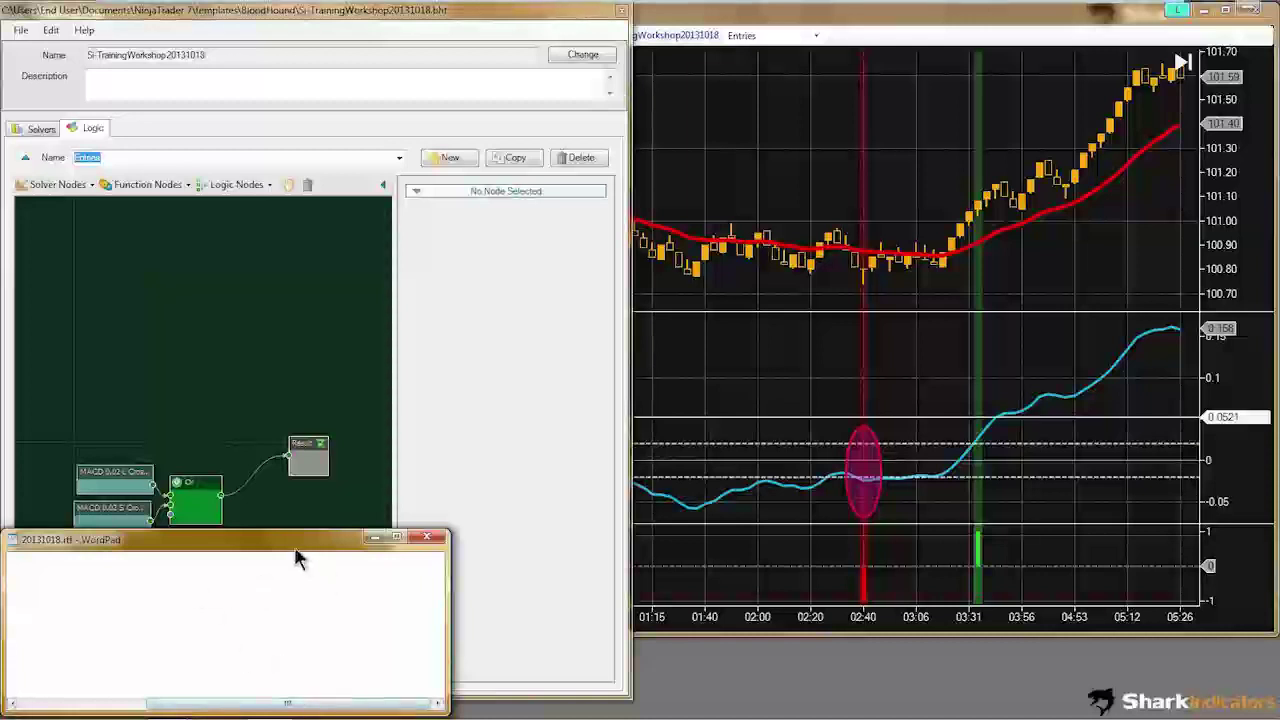
{"action": "left_click_drag", "start_coordinate": [283, 708], "coordinate": [113, 714]}
{"action": "left_click", "coordinate": [183, 607]}
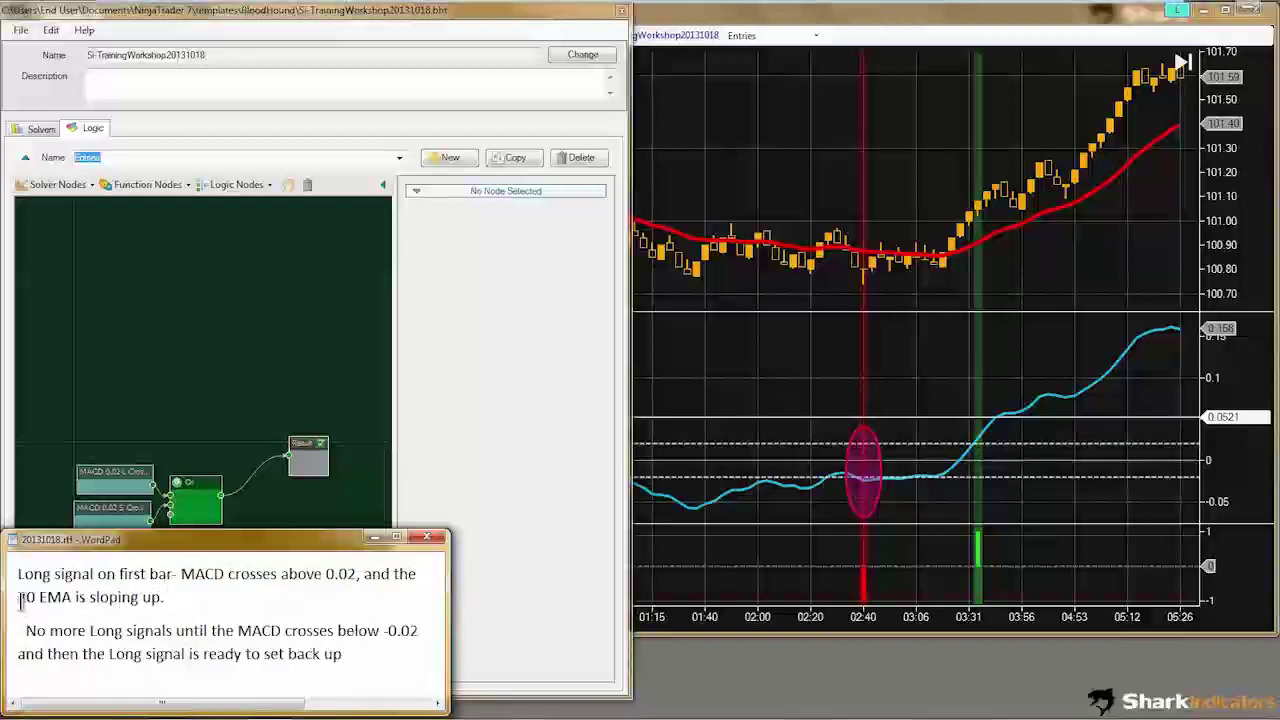
{"action": "left_click_drag", "start_coordinate": [20, 597], "coordinate": [155, 600]}
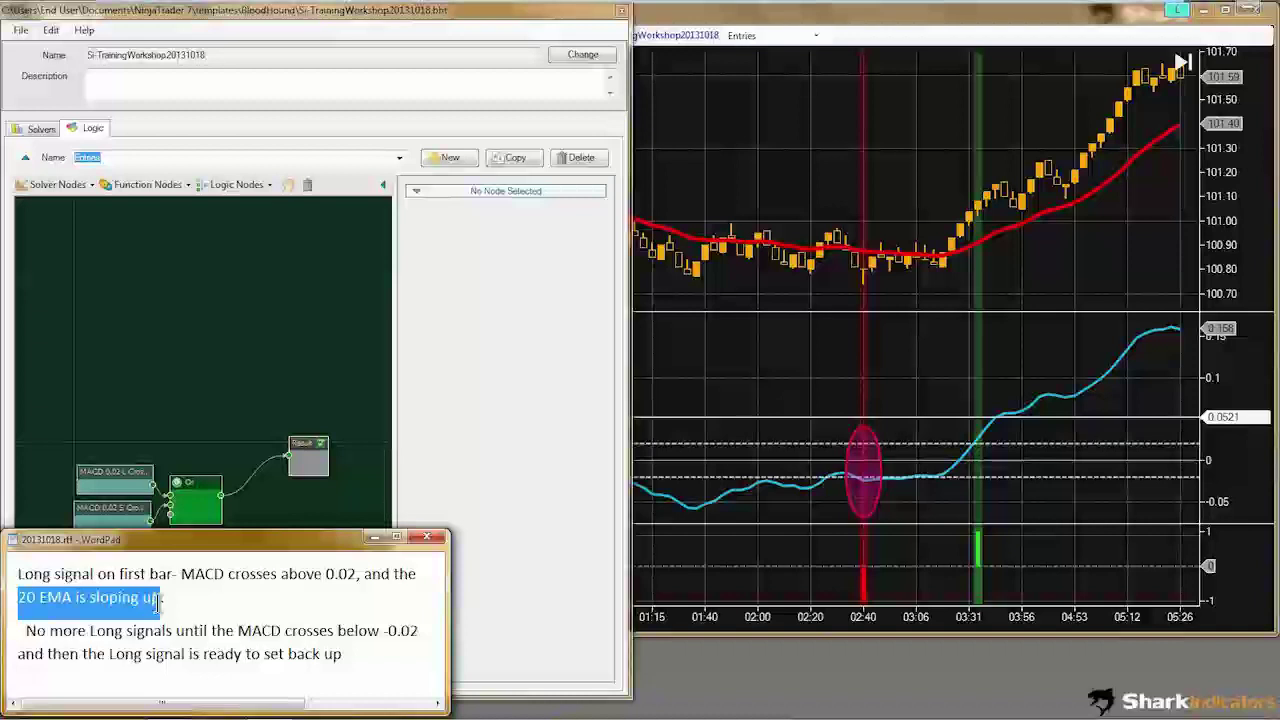
Step: Return to the template editor and add an Indicator Slope solver node to the Entries logic
{"action": "left_click", "coordinate": [163, 378]}
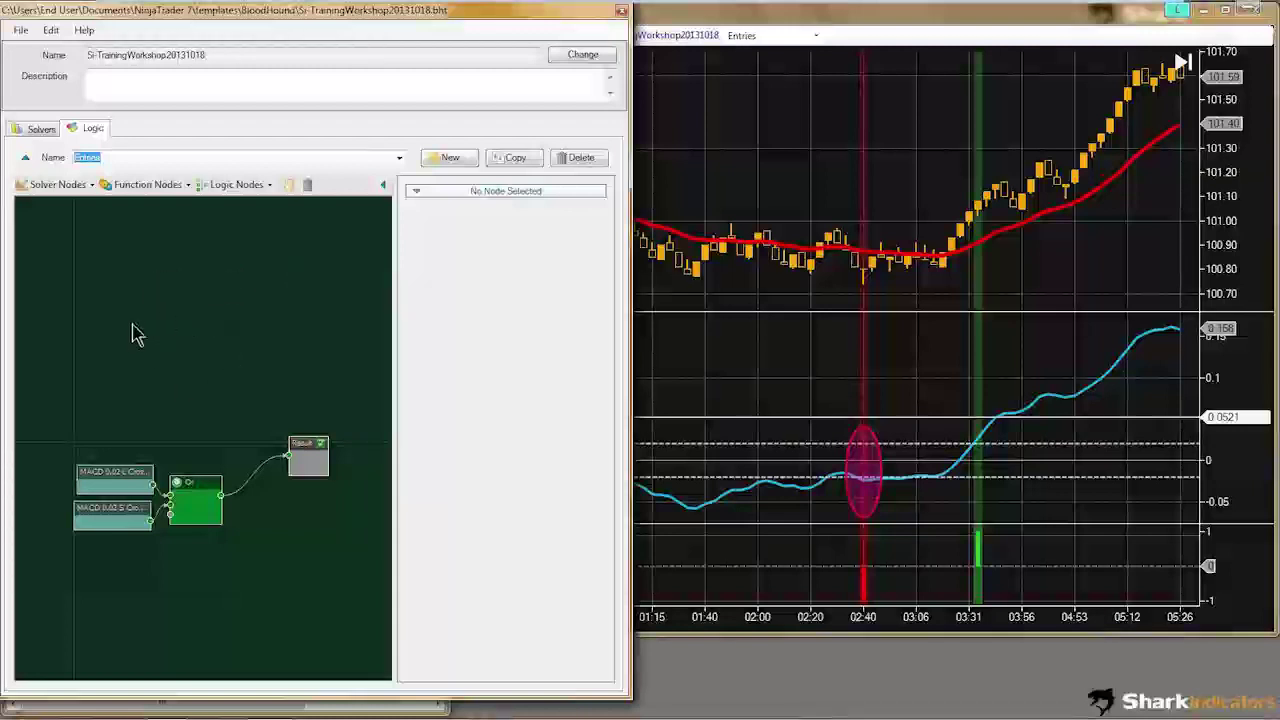
{"action": "left_click", "coordinate": [89, 186]}
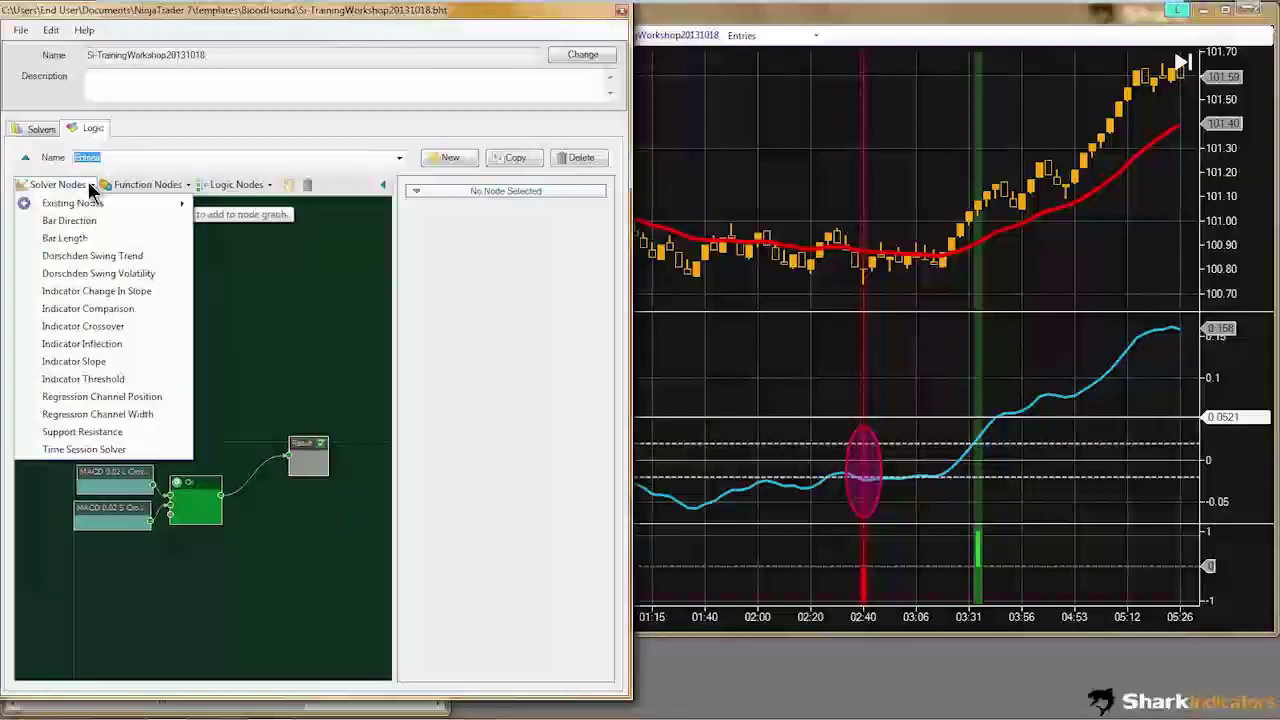
{"action": "left_click", "coordinate": [73, 361]}
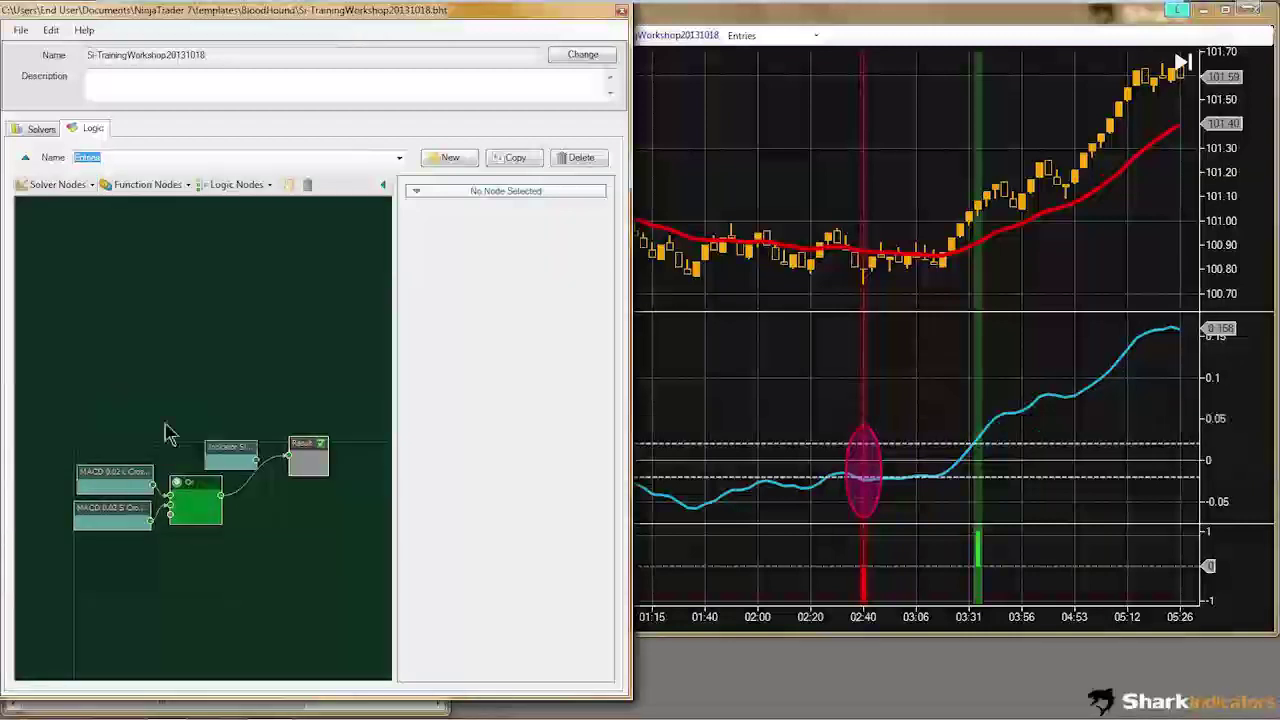
Step: Move the Indicator Slope node above the MACD nodes and connect its output to Result in place of the Or node
{"action": "left_click", "coordinate": [220, 446]}
{"action": "left_click_drag", "start_coordinate": [197, 426], "coordinate": [137, 405]}
{"action": "left_click_drag", "start_coordinate": [248, 444], "coordinate": [291, 456]}
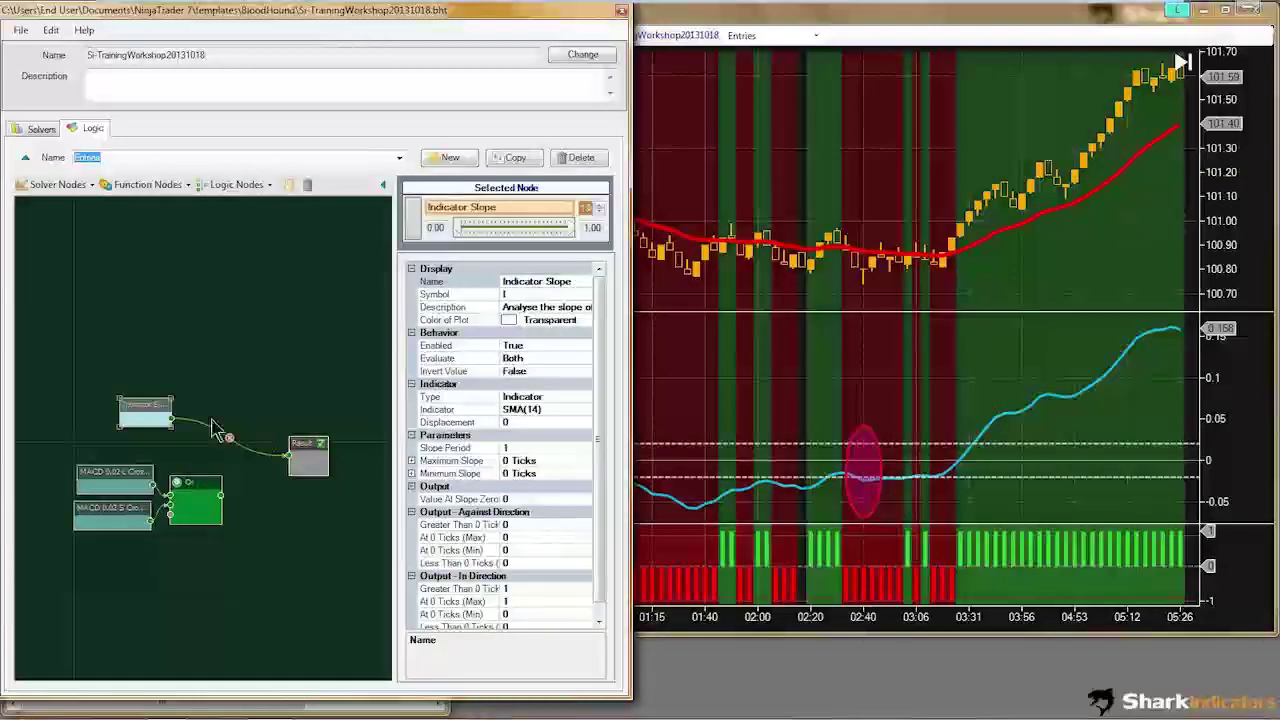
{"action": "left_click_drag", "start_coordinate": [143, 407], "coordinate": [181, 414]}
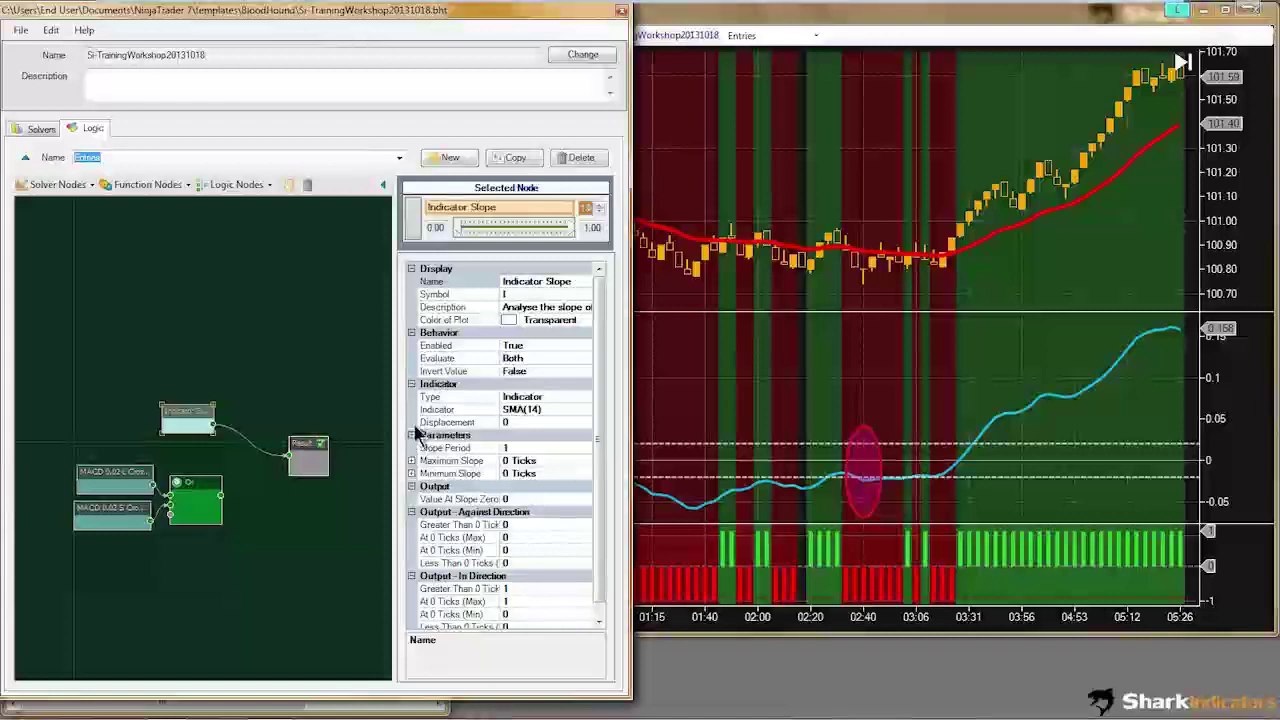
Step: Change the Indicator Slope node's indicator from SMA to EMA
{"action": "left_click", "coordinate": [555, 409]}
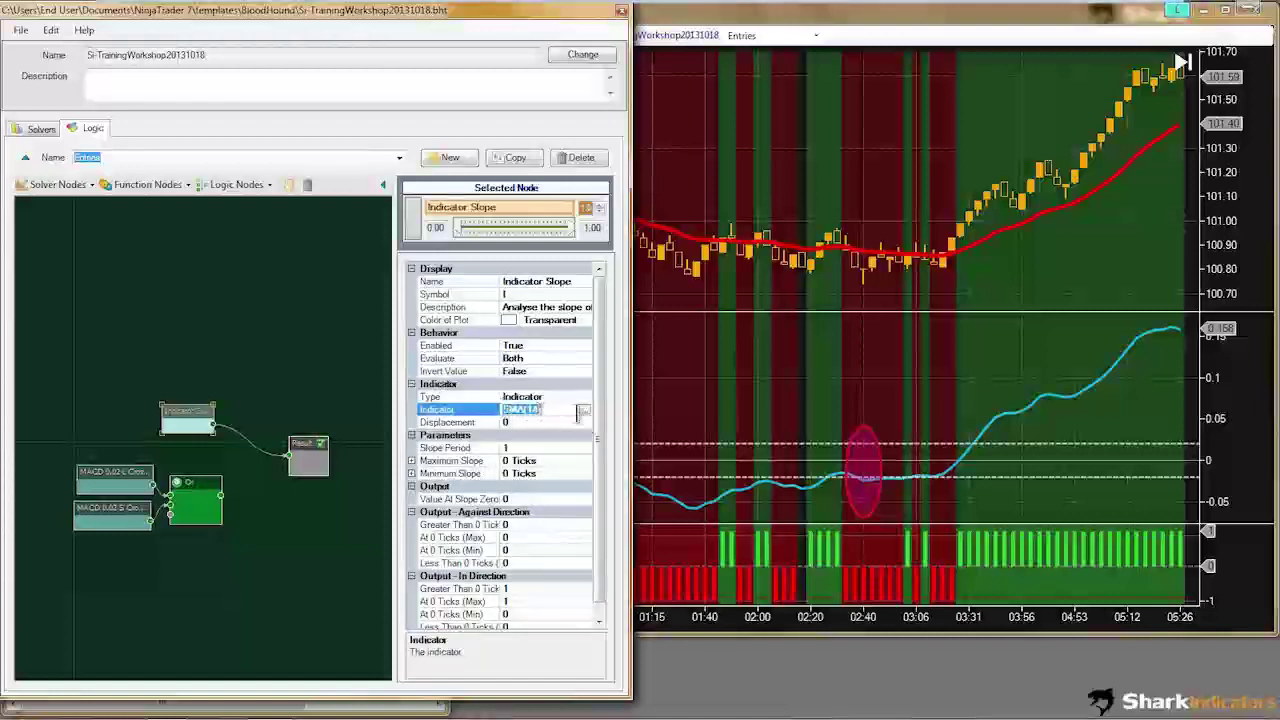
{"action": "left_click", "coordinate": [585, 410]}
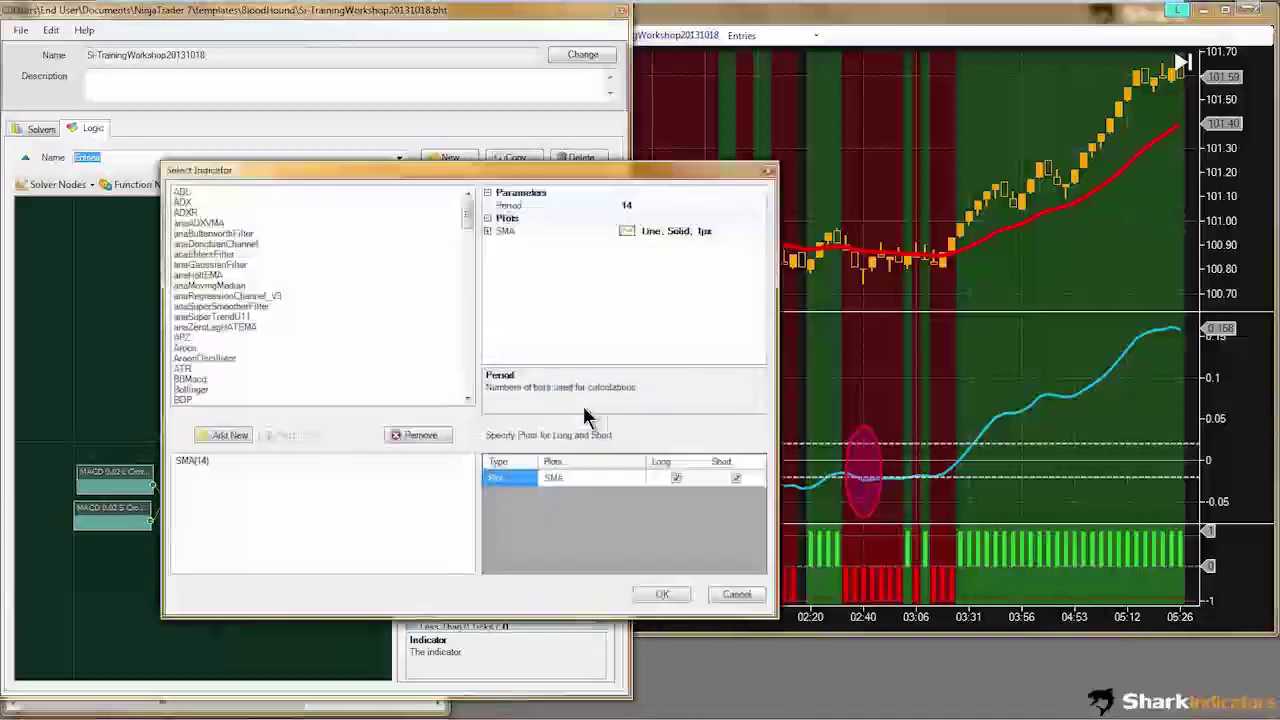
{"action": "left_click", "coordinate": [210, 381]}
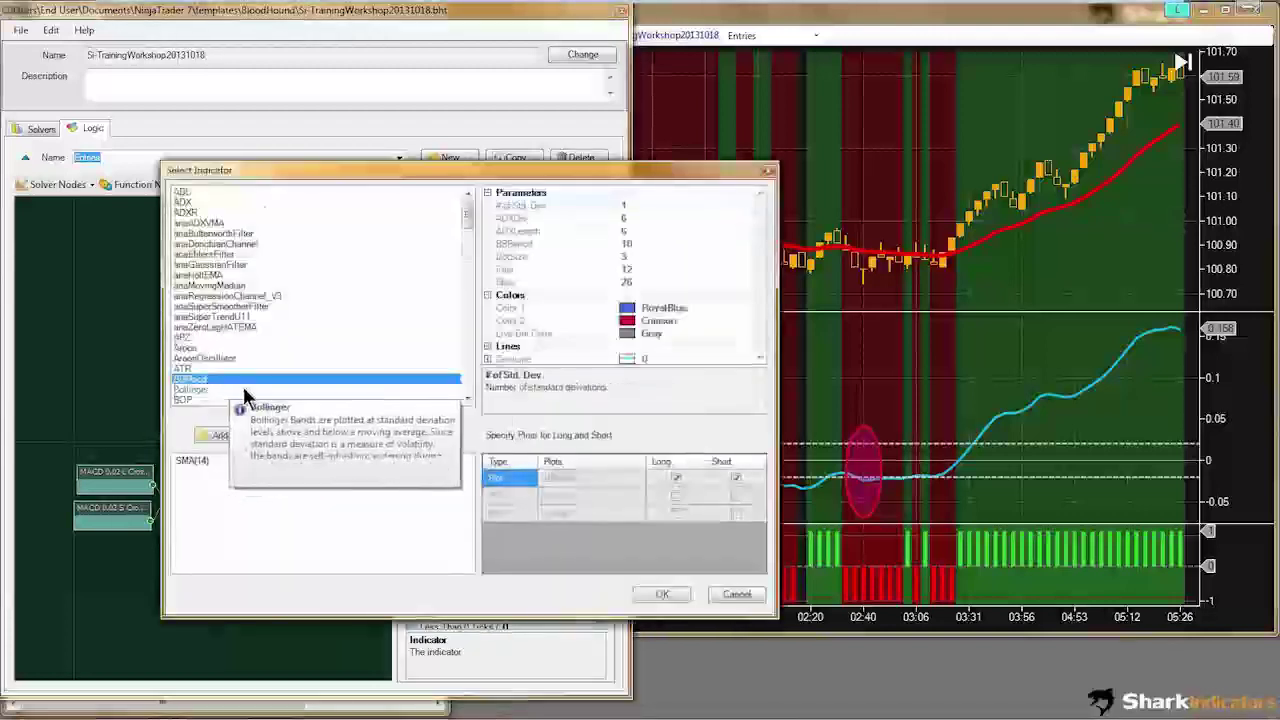
{"action": "scroll", "coordinate": [225, 393], "scroll_direction": "down", "scroll_amount": 9}
{"action": "left_click", "coordinate": [240, 396]}
{"action": "scroll", "coordinate": [240, 392], "scroll_direction": "down", "scroll_amount": 1}
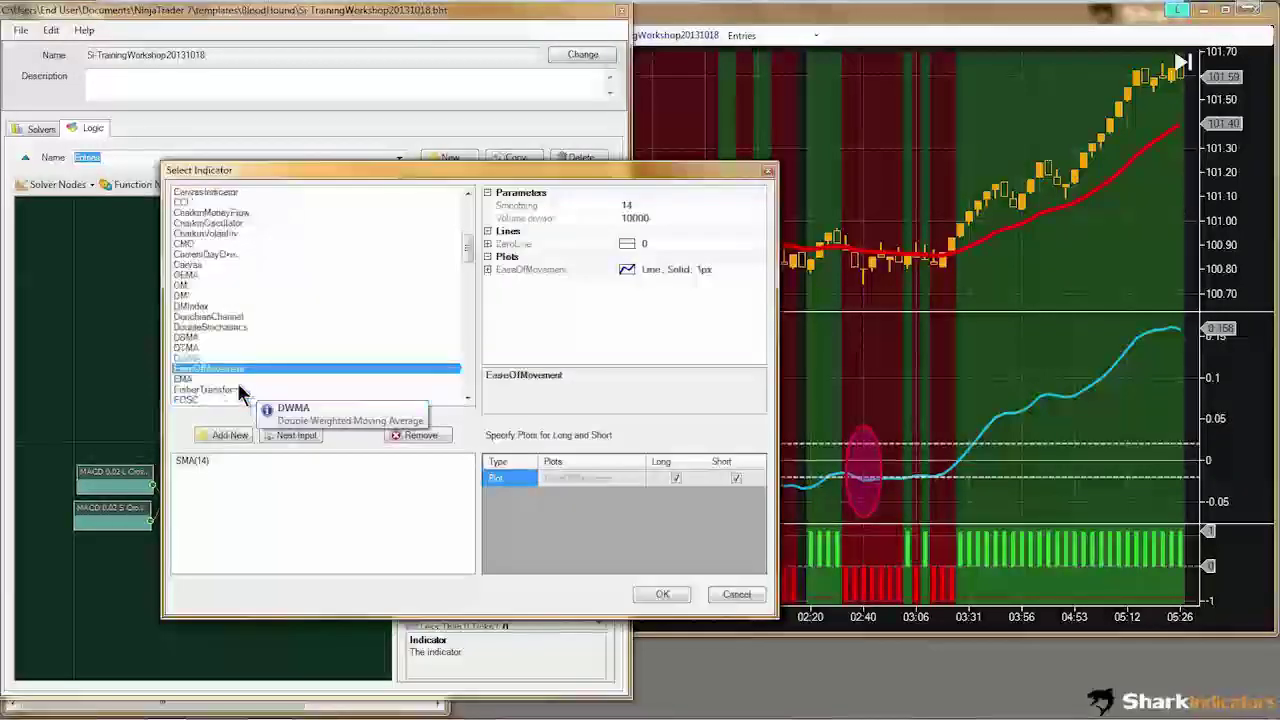
{"action": "left_click", "coordinate": [185, 381]}
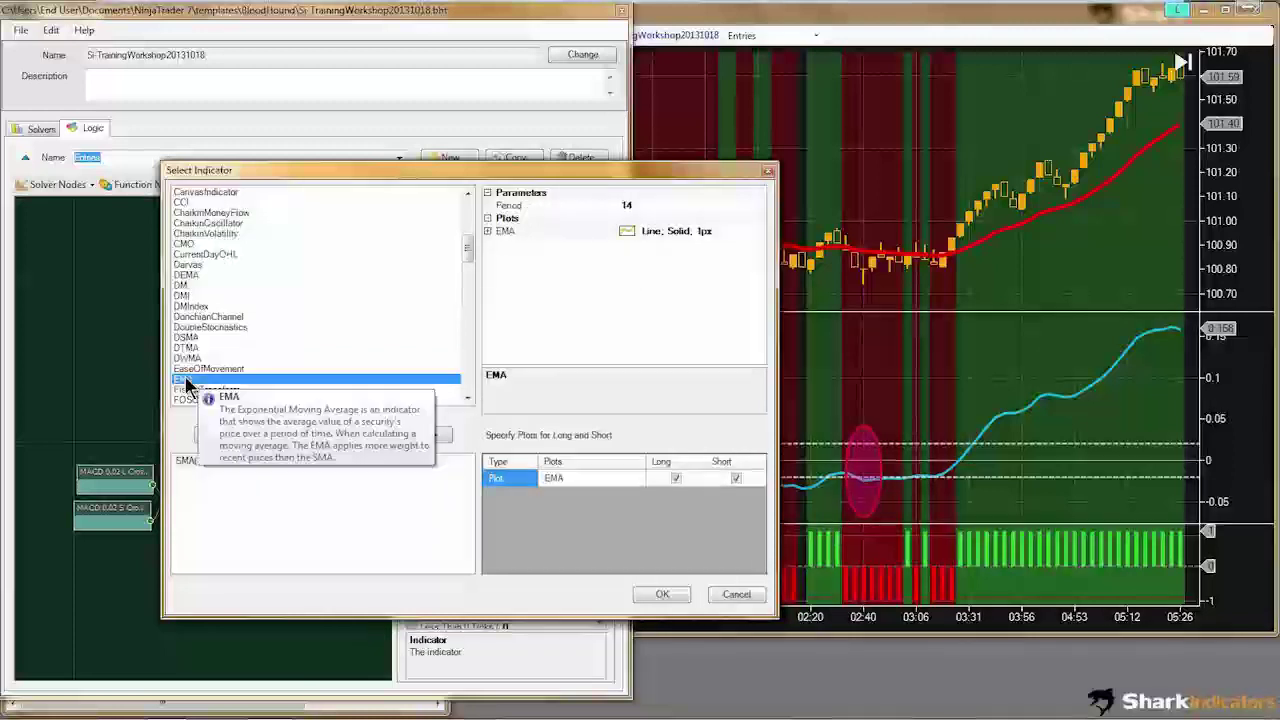
Step: Set the EMA period to 20, keep its plot enabled for both long and short, and apply the indicator selection
{"action": "left_click", "coordinate": [640, 205]}
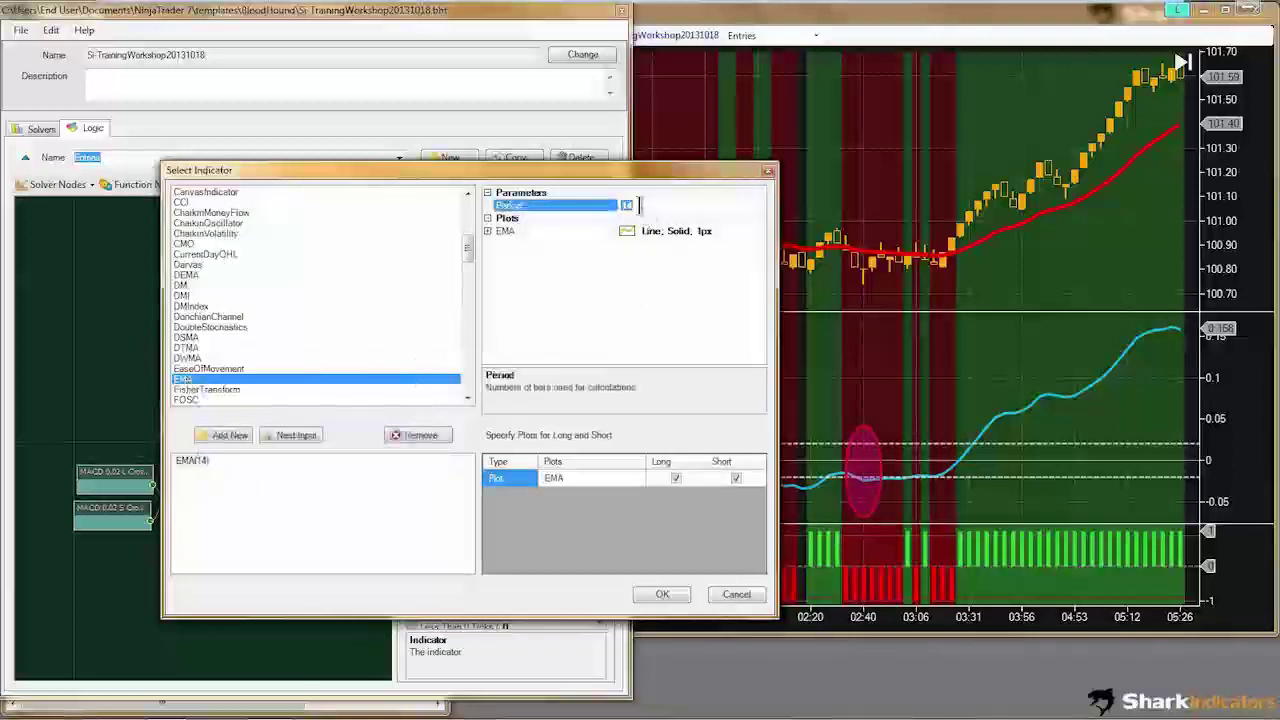
{"action": "type", "text": "20"}
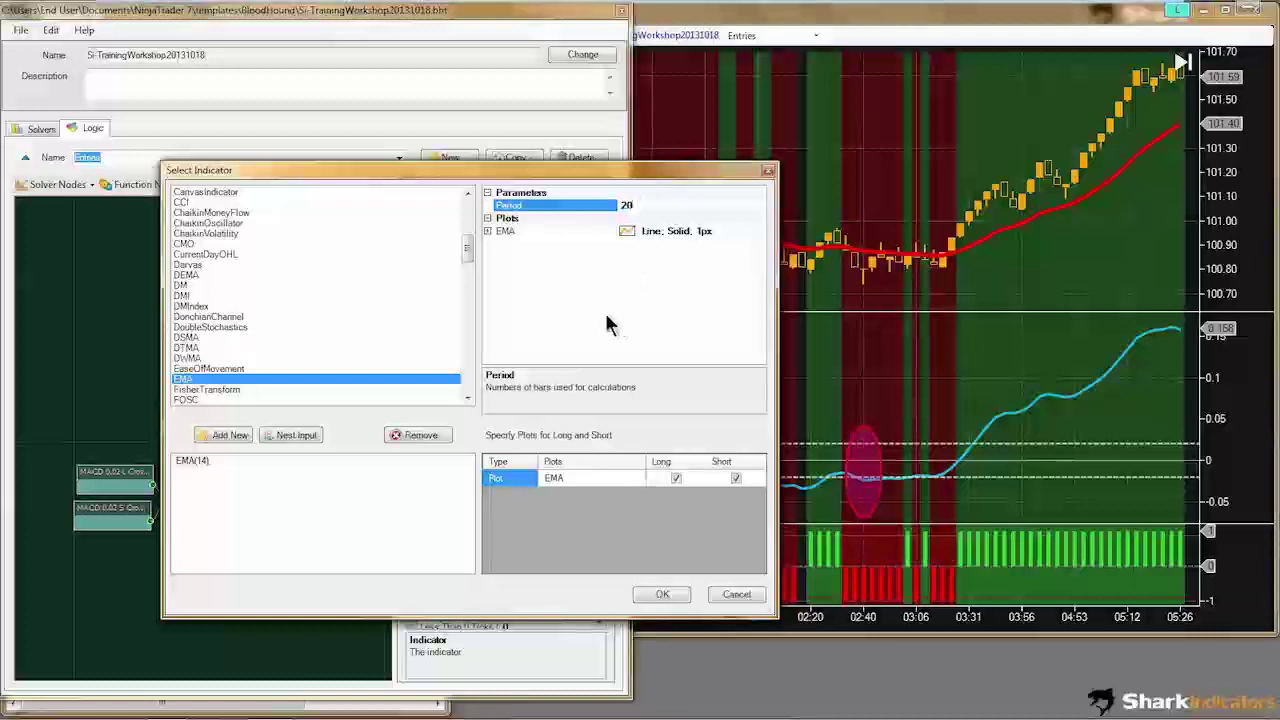
{"action": "left_click", "coordinate": [572, 484]}
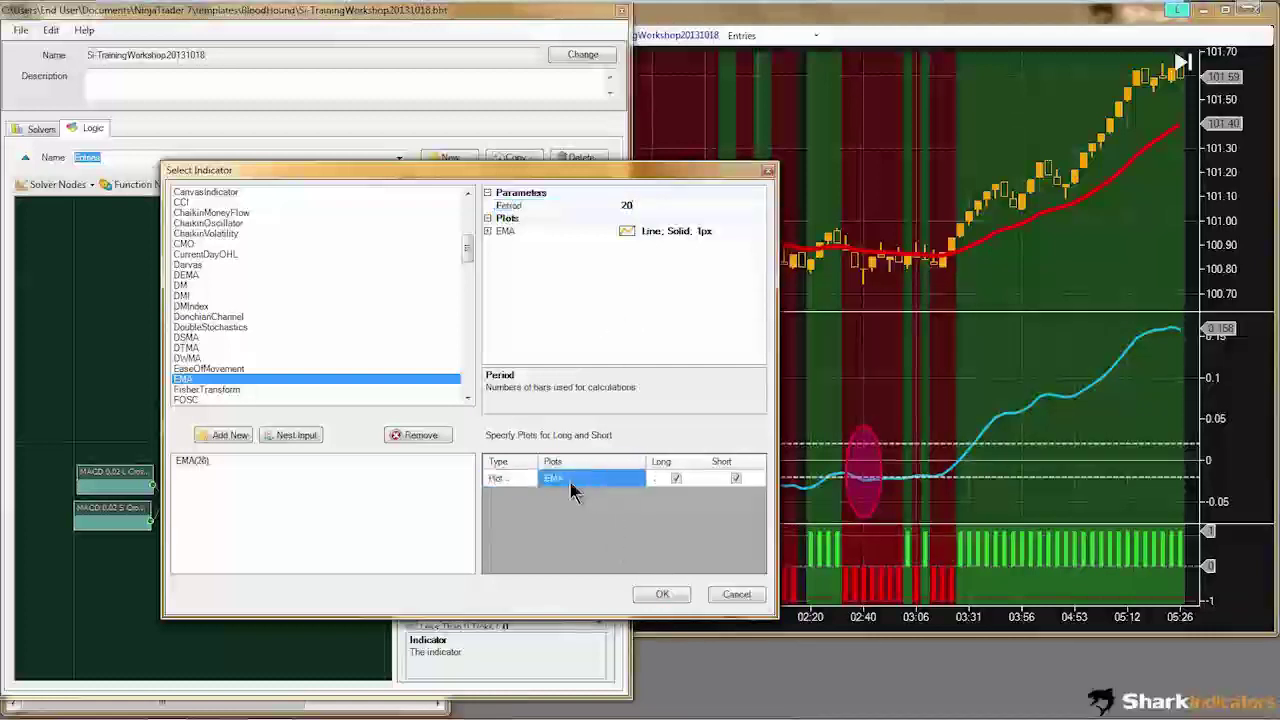
{"action": "left_click", "coordinate": [676, 482]}
{"action": "left_click", "coordinate": [715, 482]}
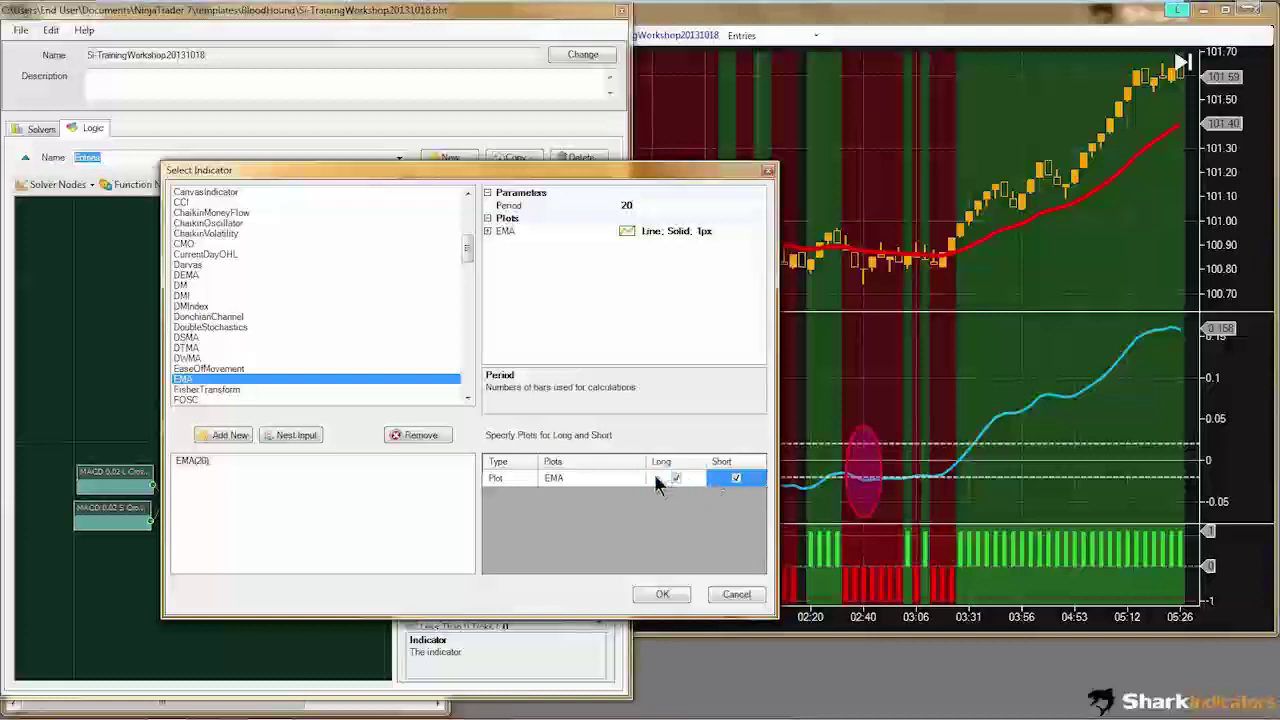
{"action": "left_click", "coordinate": [583, 482]}
{"action": "left_click", "coordinate": [662, 594]}
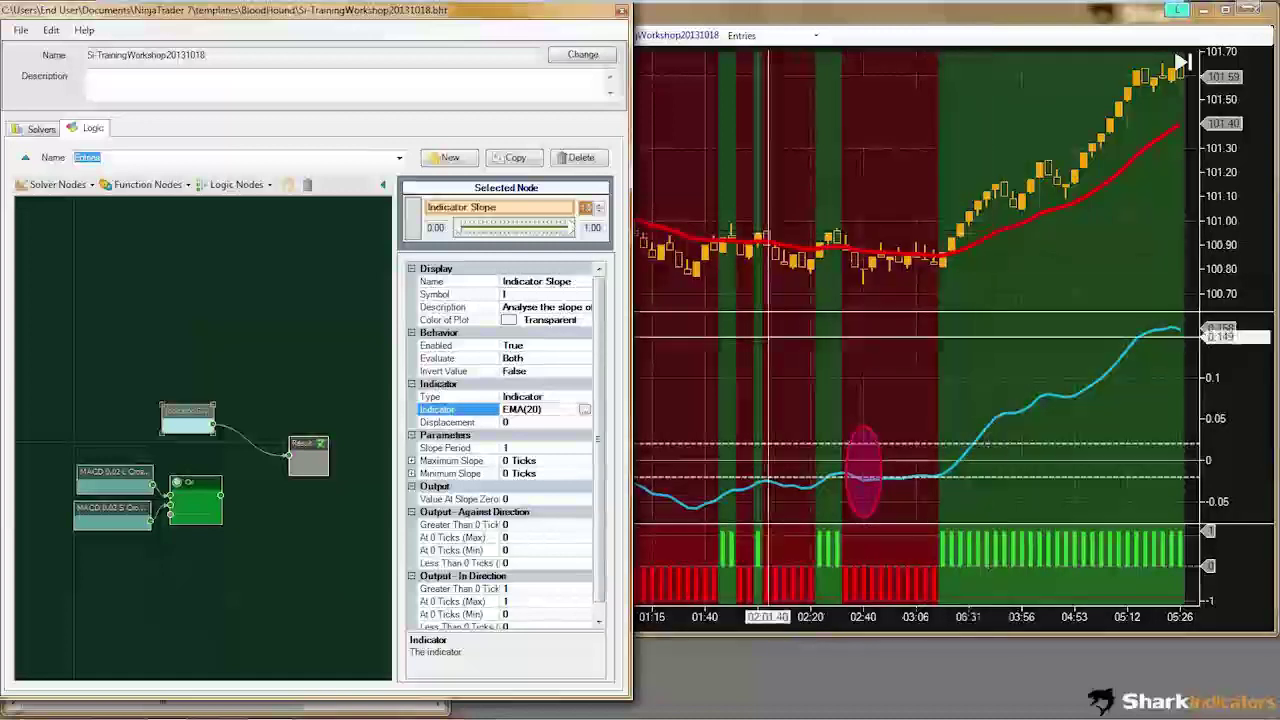
Step: Examine the slope node's minimum and maximum slope and its output settings, and review its signals on the chart
{"action": "left_click", "coordinate": [452, 475]}
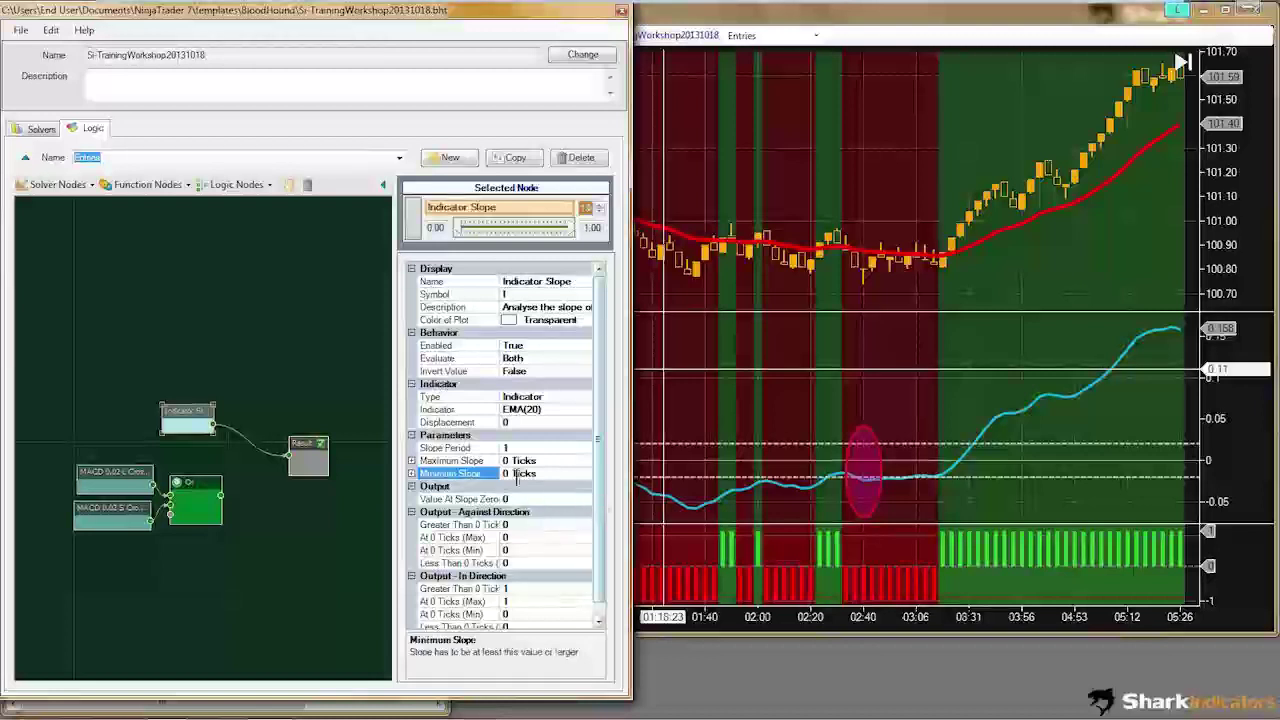
{"action": "left_click", "coordinate": [446, 461]}
{"action": "left_click", "coordinate": [447, 474]}
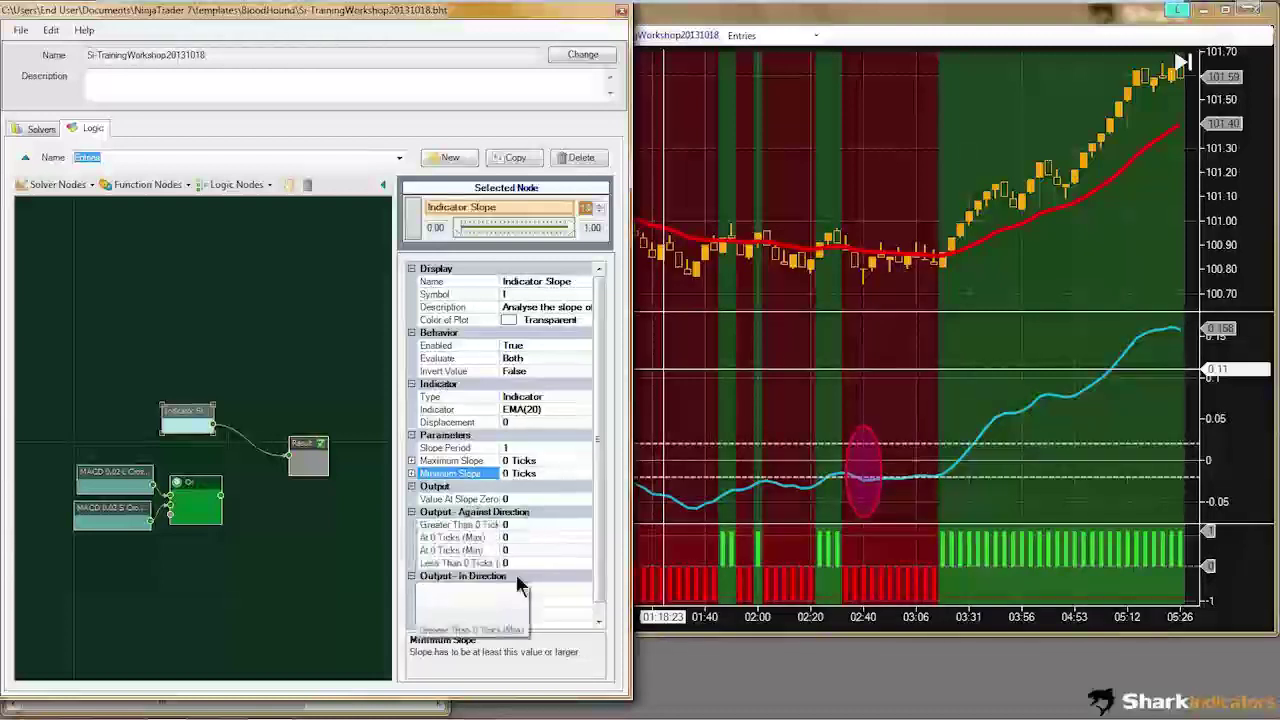
{"action": "left_click", "coordinate": [598, 605]}
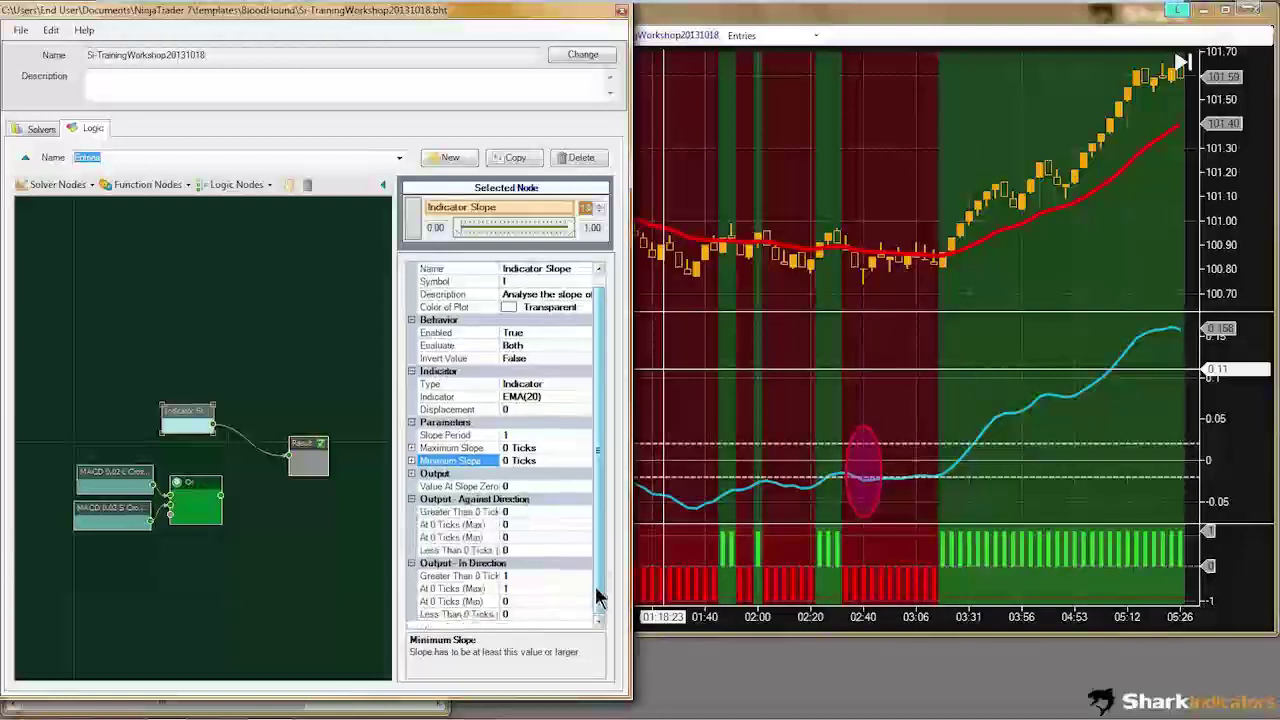
{"action": "left_click", "coordinate": [516, 511]}
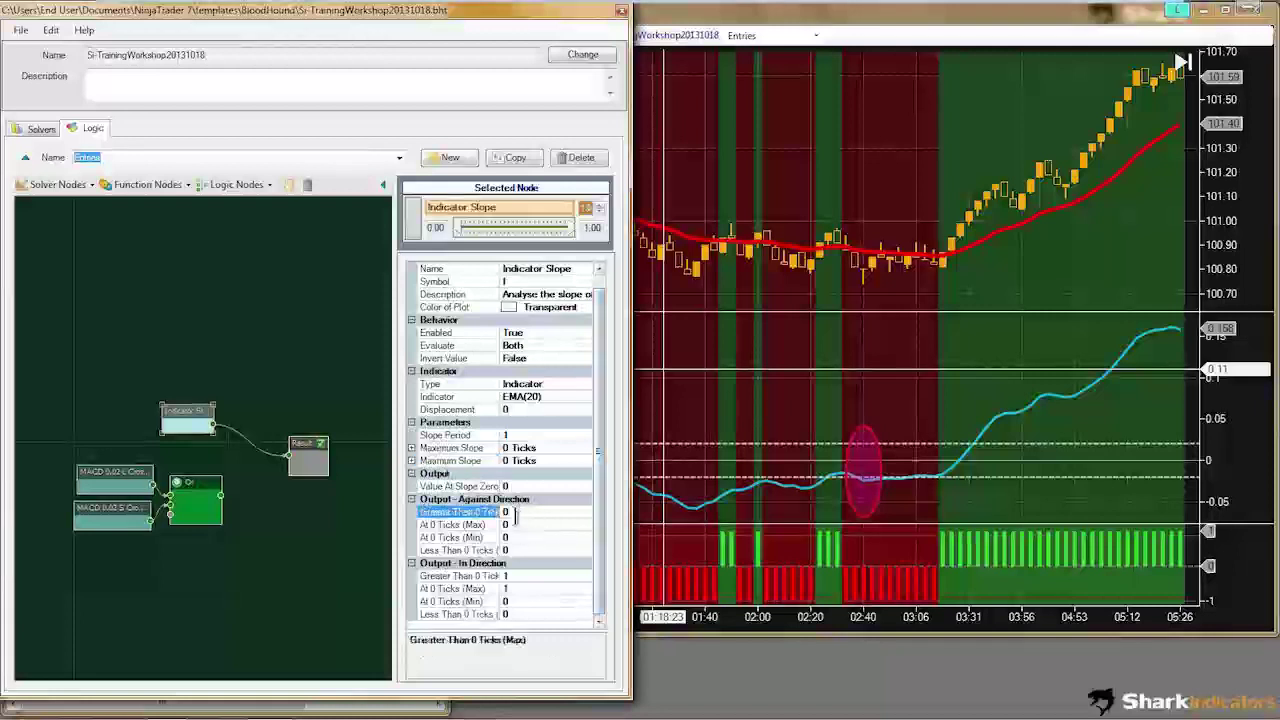
{"action": "left_click", "coordinate": [528, 575]}
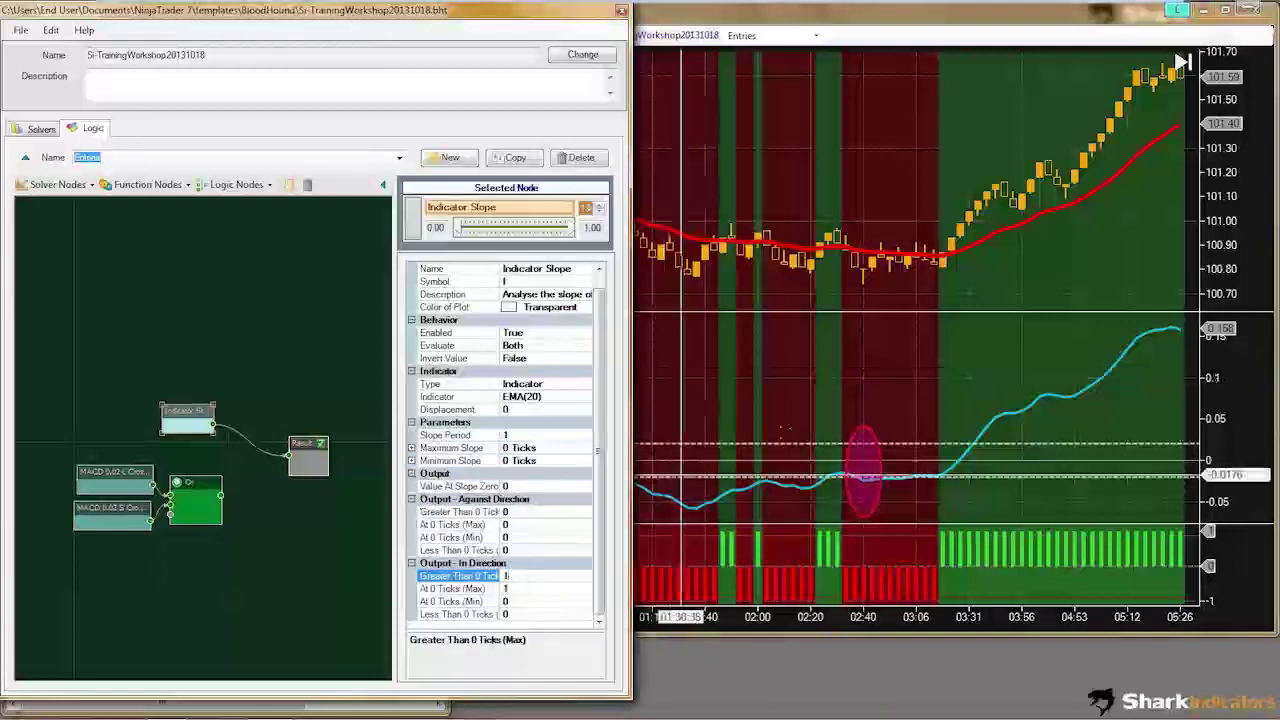
{"action": "left_click", "coordinate": [870, 330]}
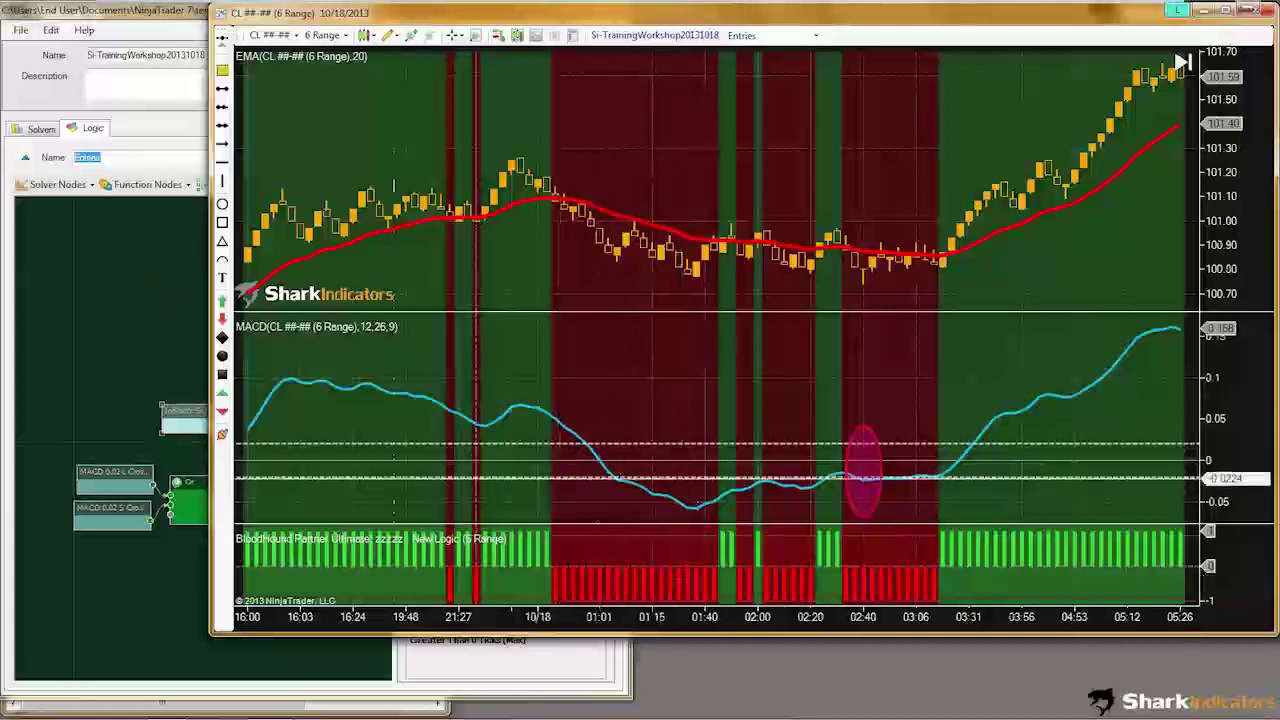
Step: Shift the Indicator Slope, Or and both MACD crossover nodes together away from Result to make room
{"action": "left_click", "coordinate": [149, 371]}
{"action": "left_click", "coordinate": [186, 412]}
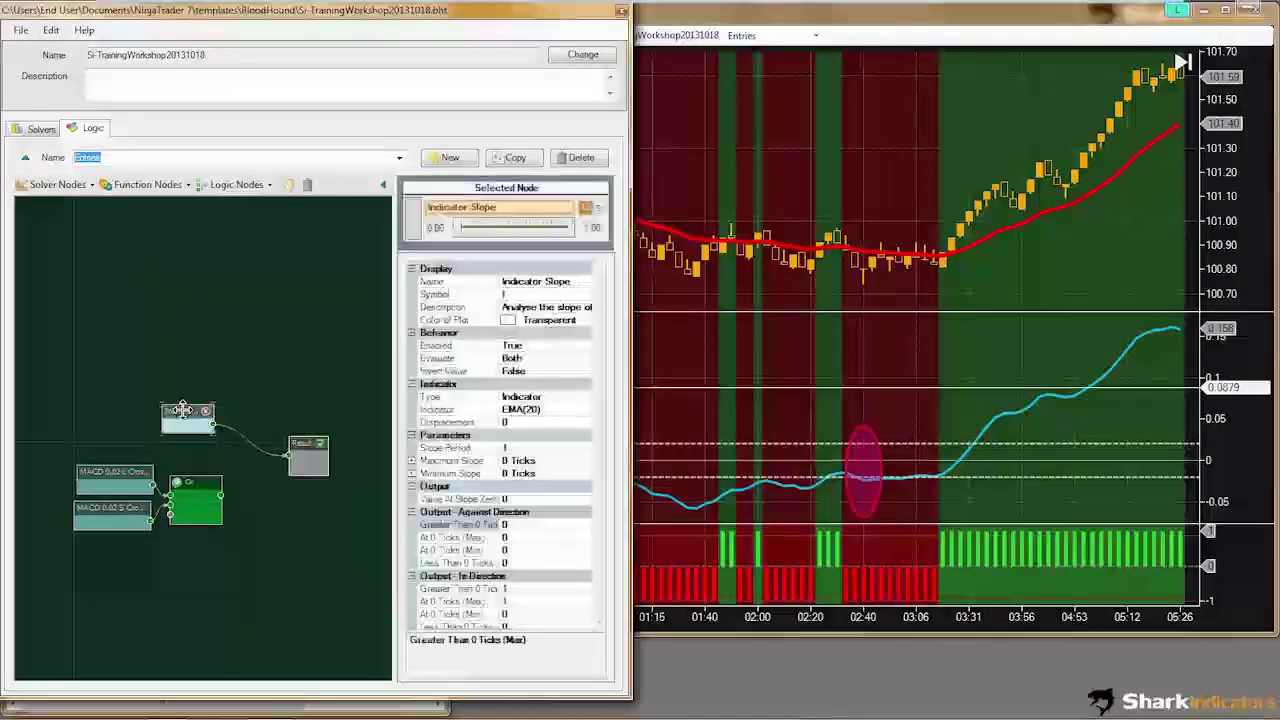
{"action": "left_click_drag", "start_coordinate": [193, 555], "coordinate": [122, 465]}
{"action": "left_click", "coordinate": [178, 407]}
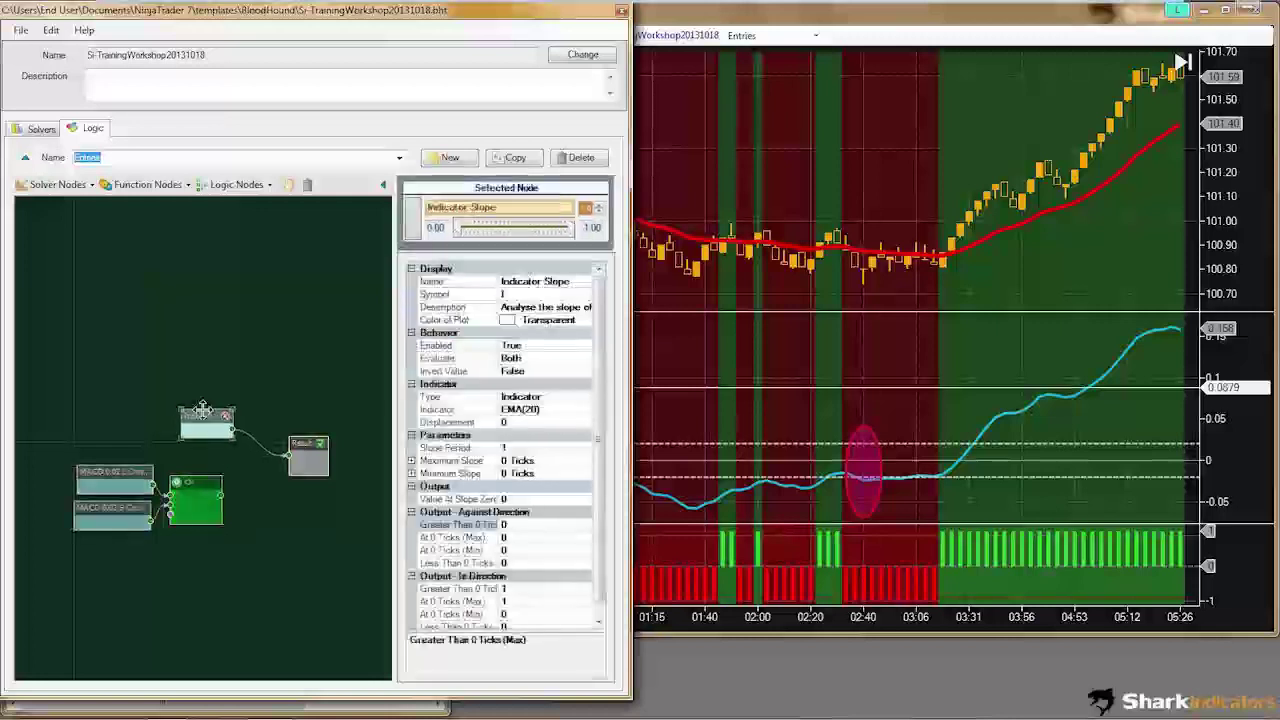
{"action": "left_click_drag", "start_coordinate": [222, 558], "coordinate": [73, 400]}
{"action": "left_click_drag", "start_coordinate": [186, 407], "coordinate": [153, 403]}
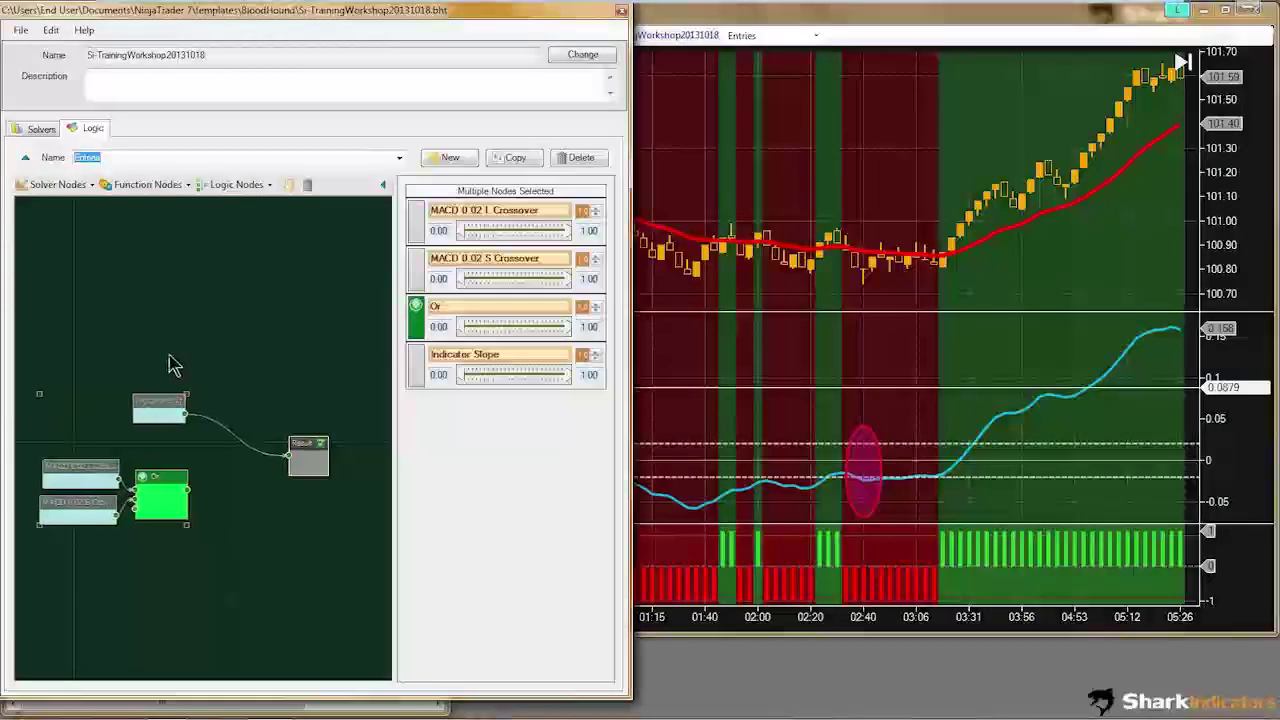
{"action": "left_click", "coordinate": [168, 364]}
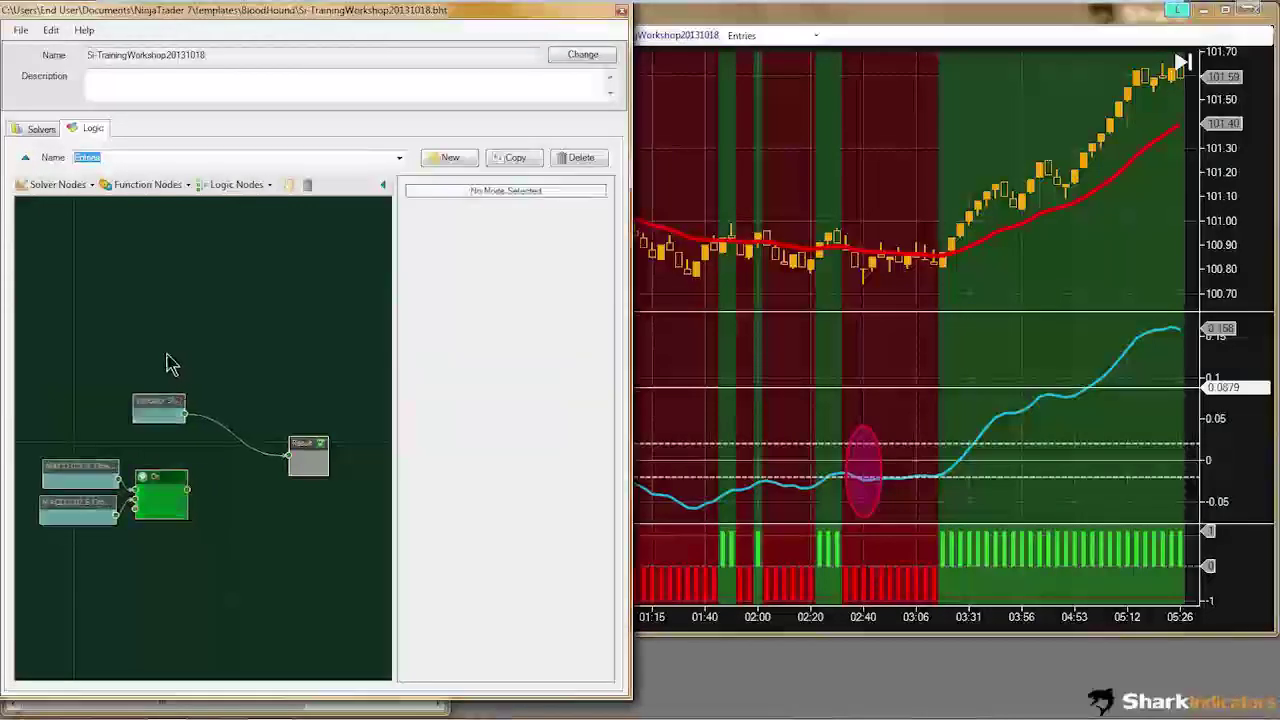
Step: Add an And node fed by the Indicator Slope and Or nodes, with its output going to Result
{"action": "left_click", "coordinate": [270, 186]}
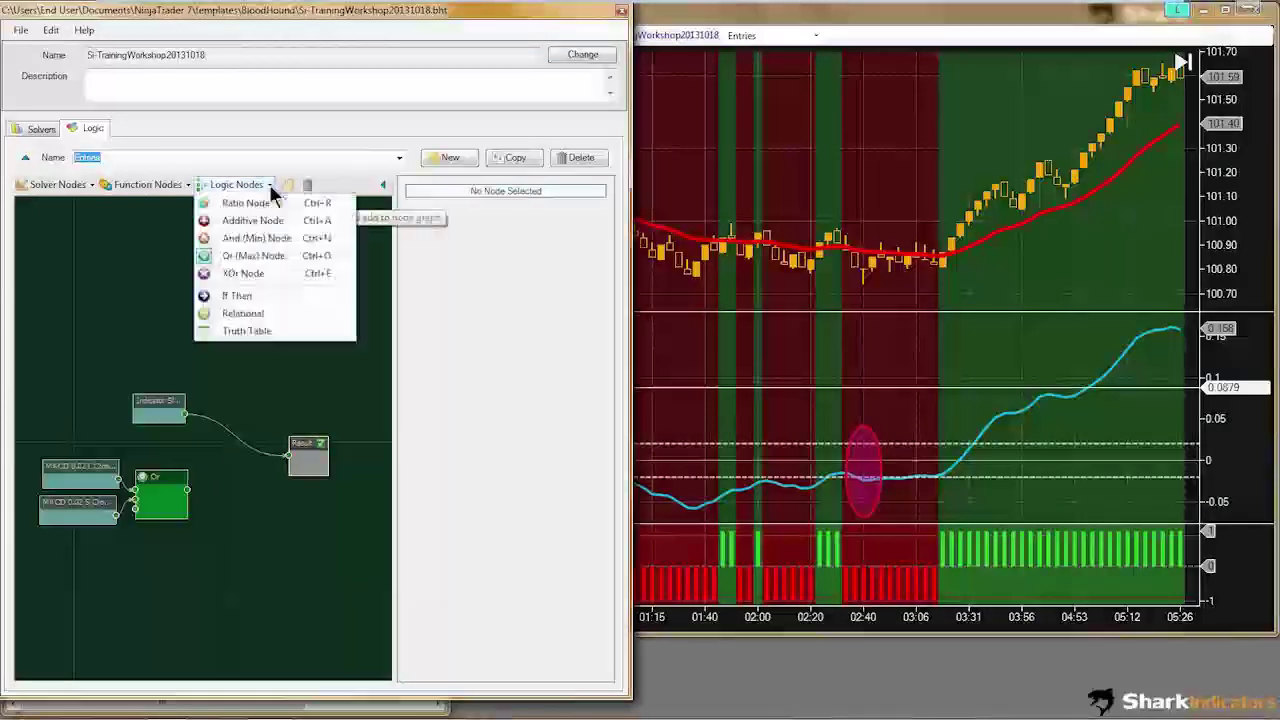
{"action": "left_click", "coordinate": [234, 238]}
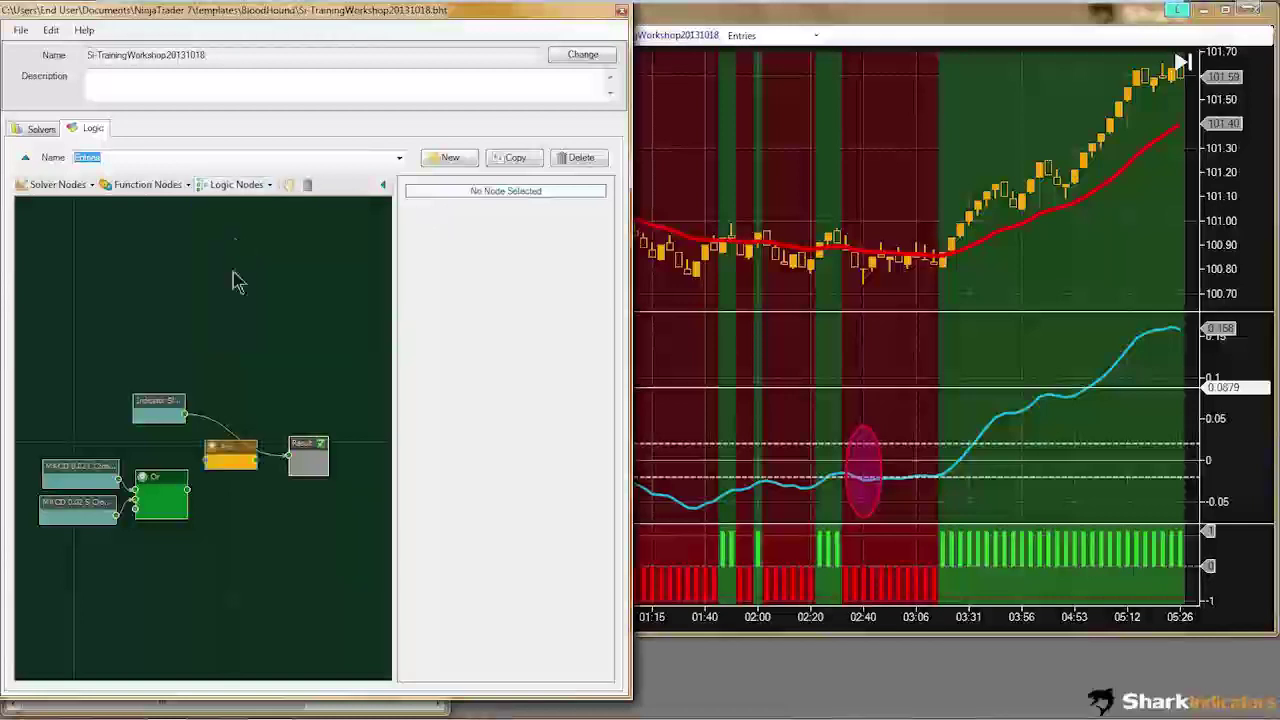
{"action": "left_click_drag", "start_coordinate": [302, 443], "coordinate": [317, 445]}
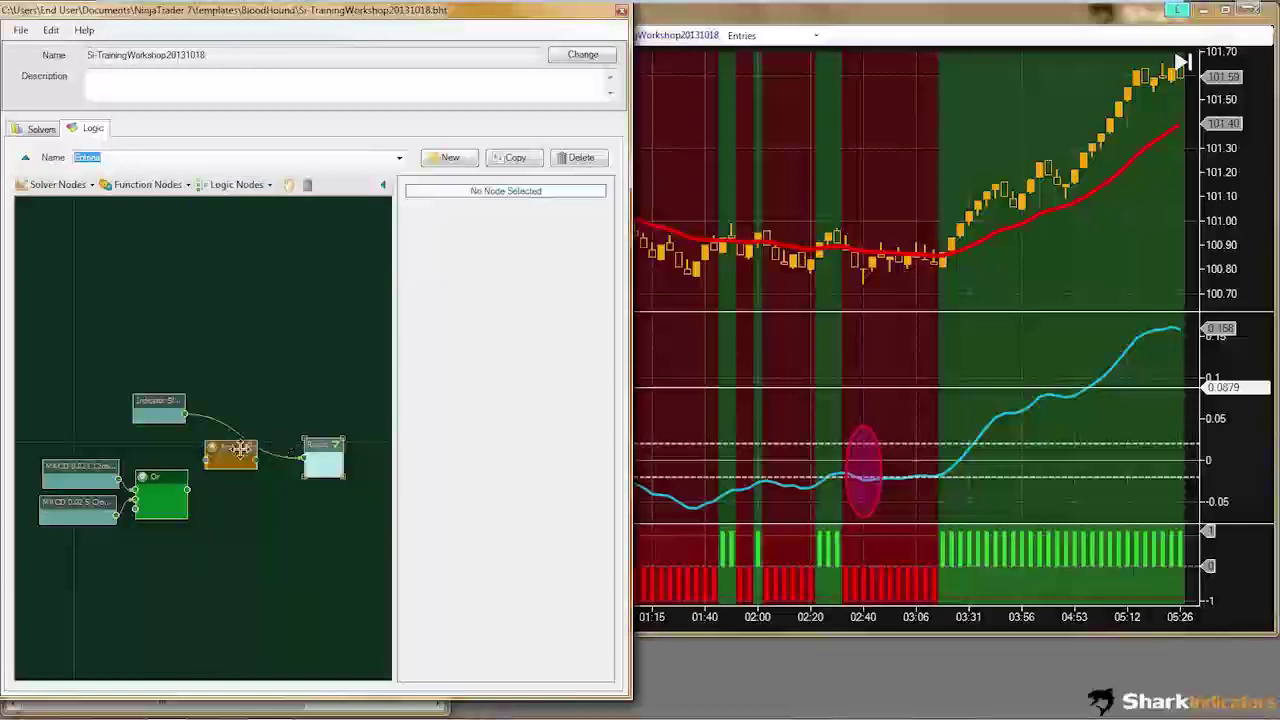
{"action": "left_click_drag", "start_coordinate": [226, 452], "coordinate": [245, 449]}
{"action": "left_click_drag", "start_coordinate": [185, 412], "coordinate": [223, 459]}
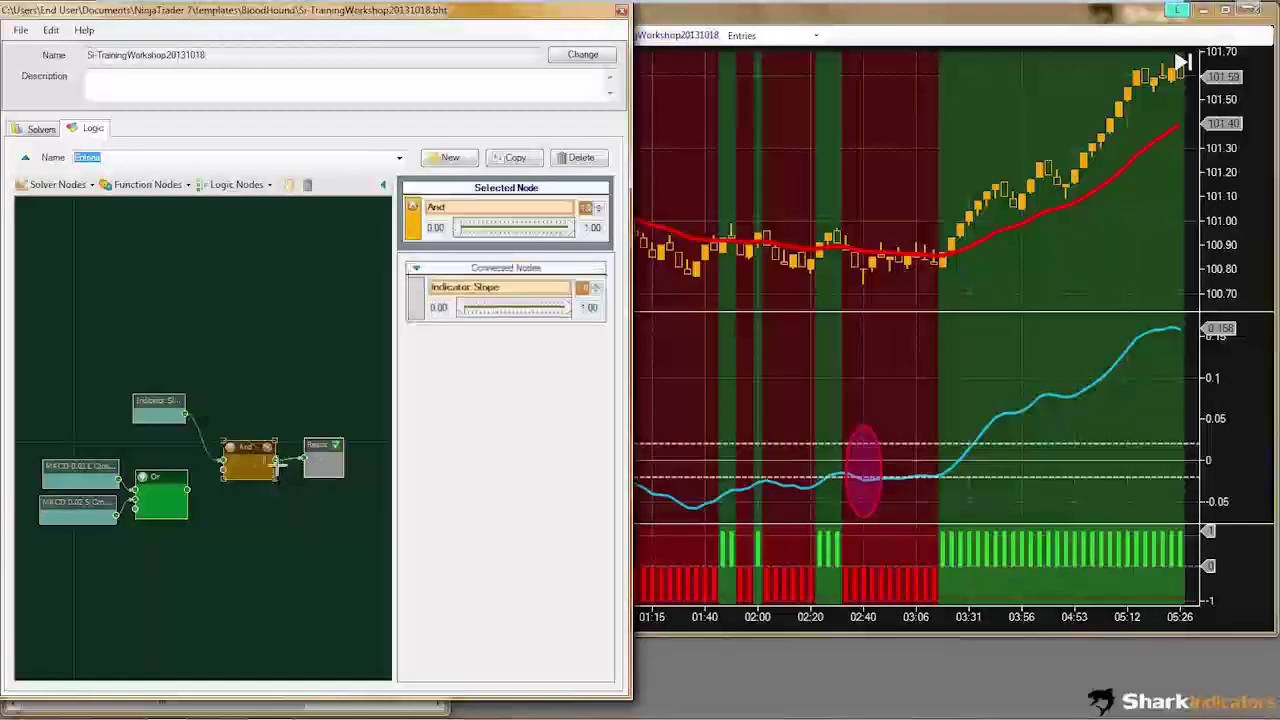
{"action": "left_click_drag", "start_coordinate": [187, 490], "coordinate": [223, 466]}
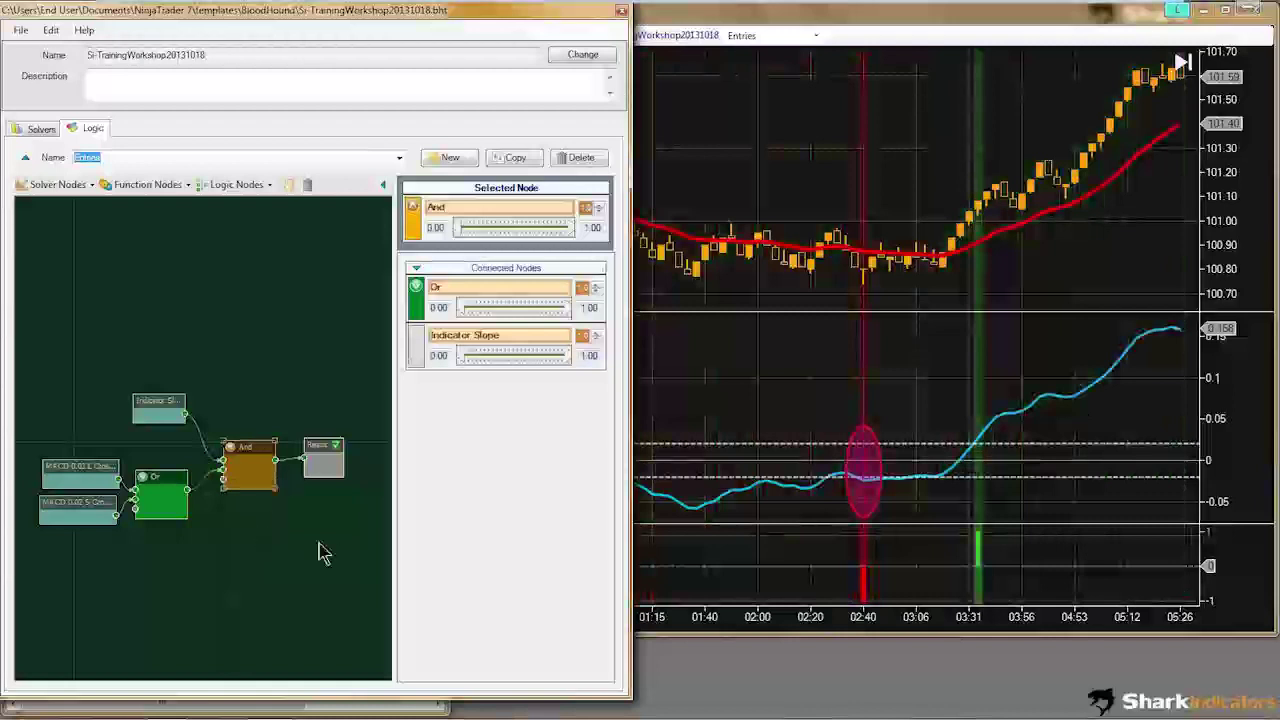
Step: Look through the chart's long and short signals from the combined MACD crossover and EMA slope logic
{"action": "left_click", "coordinate": [760, 445]}
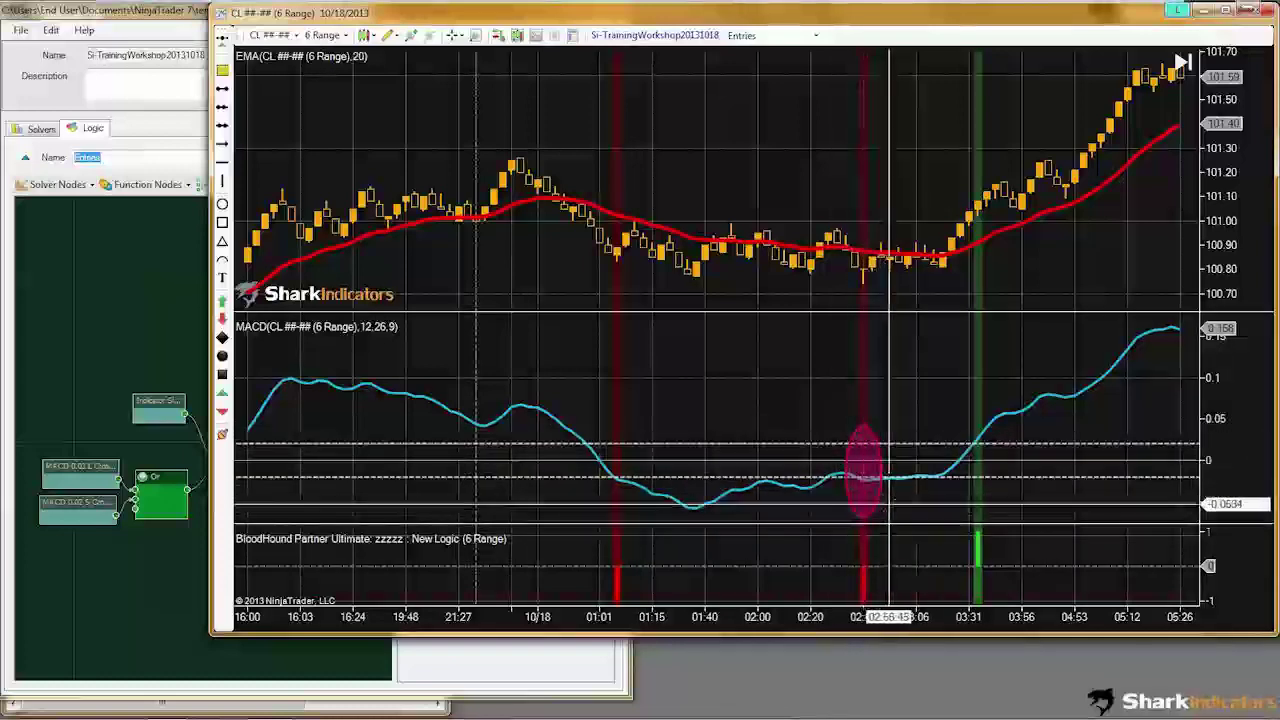
{"action": "scroll", "coordinate": [864, 509], "scroll_direction": "down", "scroll_amount": 5}
{"action": "scroll", "coordinate": [823, 509], "scroll_direction": "down", "scroll_amount": 5}
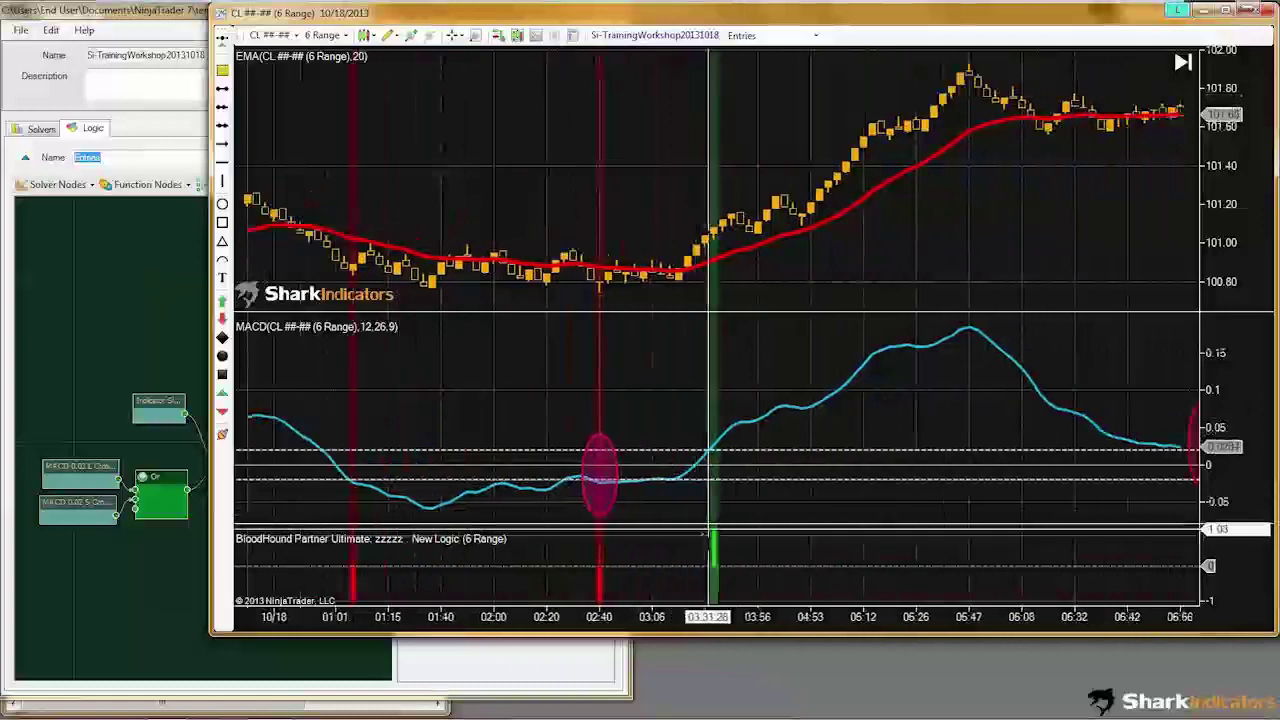
{"action": "scroll", "coordinate": [714, 505], "scroll_direction": "down", "scroll_amount": 3}
{"action": "scroll", "coordinate": [700, 520], "scroll_direction": "down", "scroll_amount": 4}
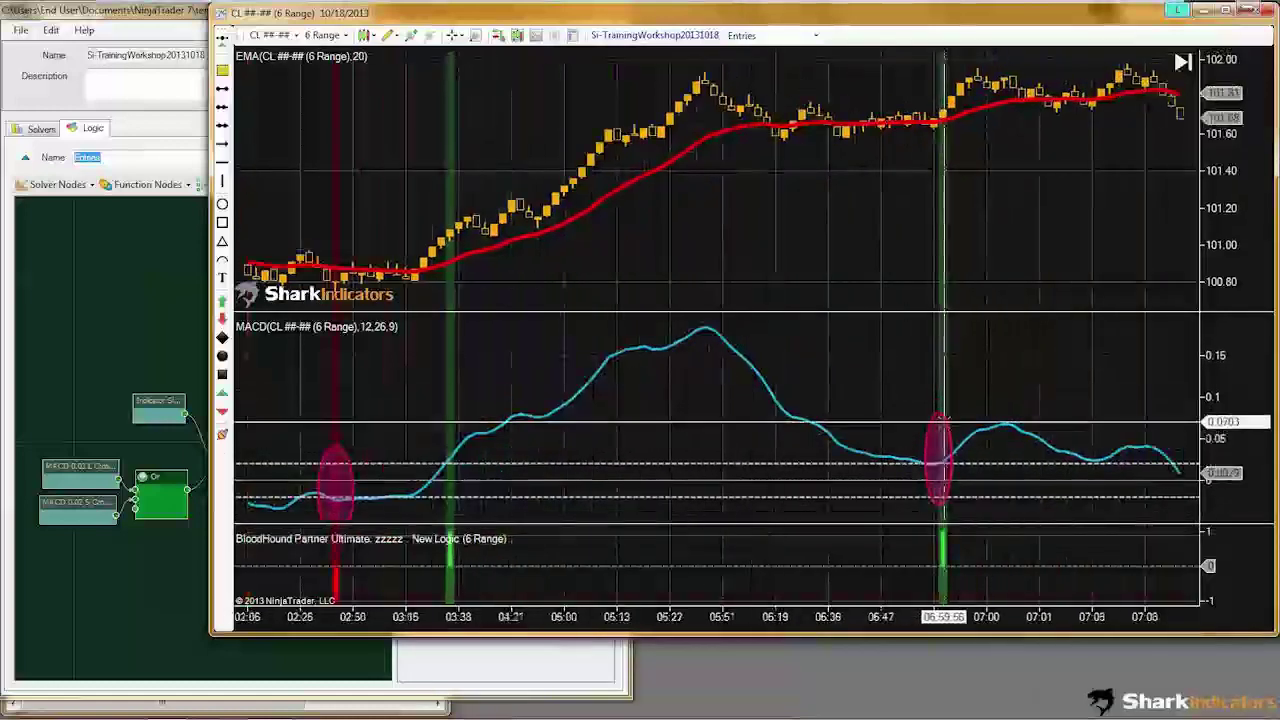
{"action": "scroll", "coordinate": [950, 481], "scroll_direction": "down", "scroll_amount": 10}
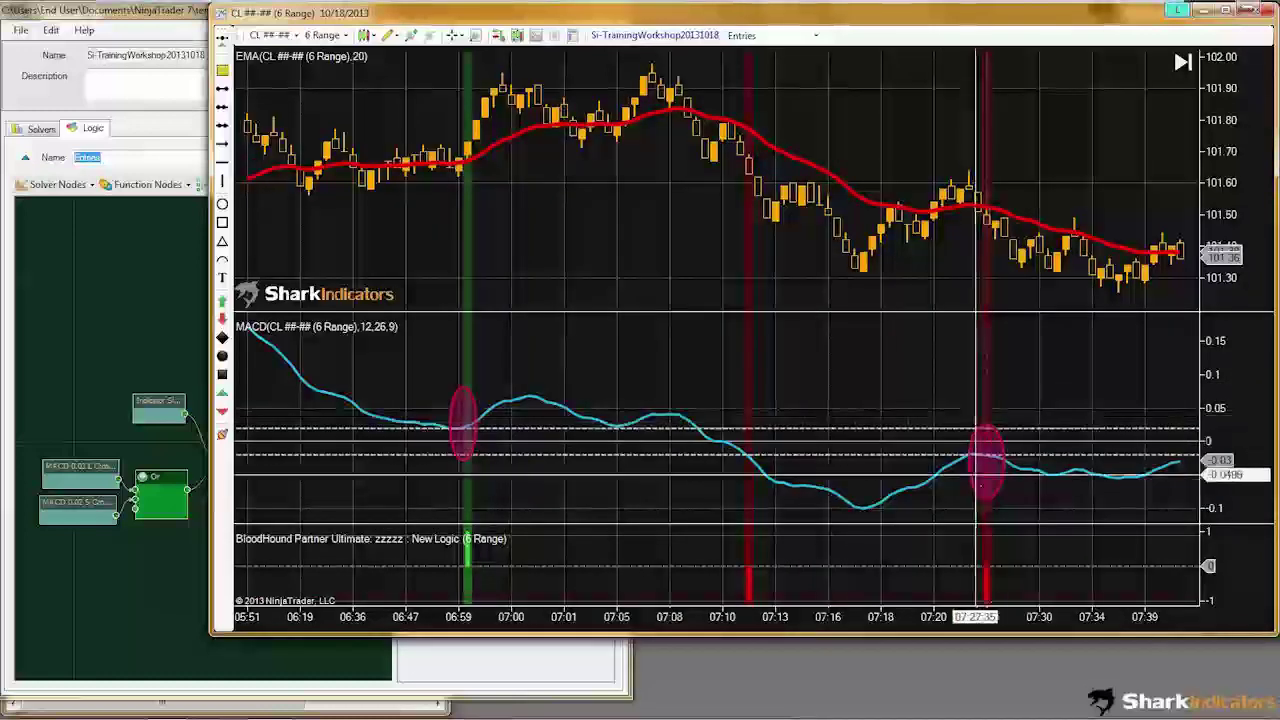
Step: Move Indicator Slope closer to Or, then shift the input nodes and And away from Result to open a gap between them
{"action": "left_click", "coordinate": [166, 583]}
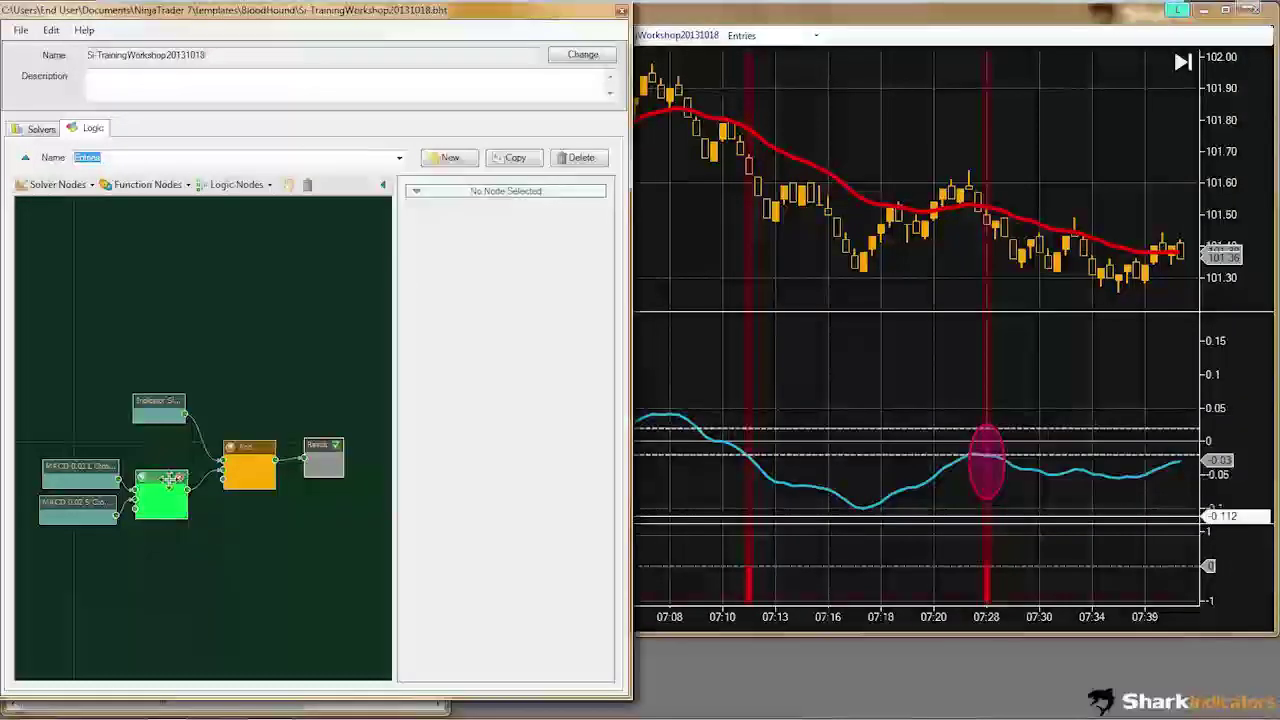
{"action": "left_click_drag", "start_coordinate": [160, 405], "coordinate": [165, 425]}
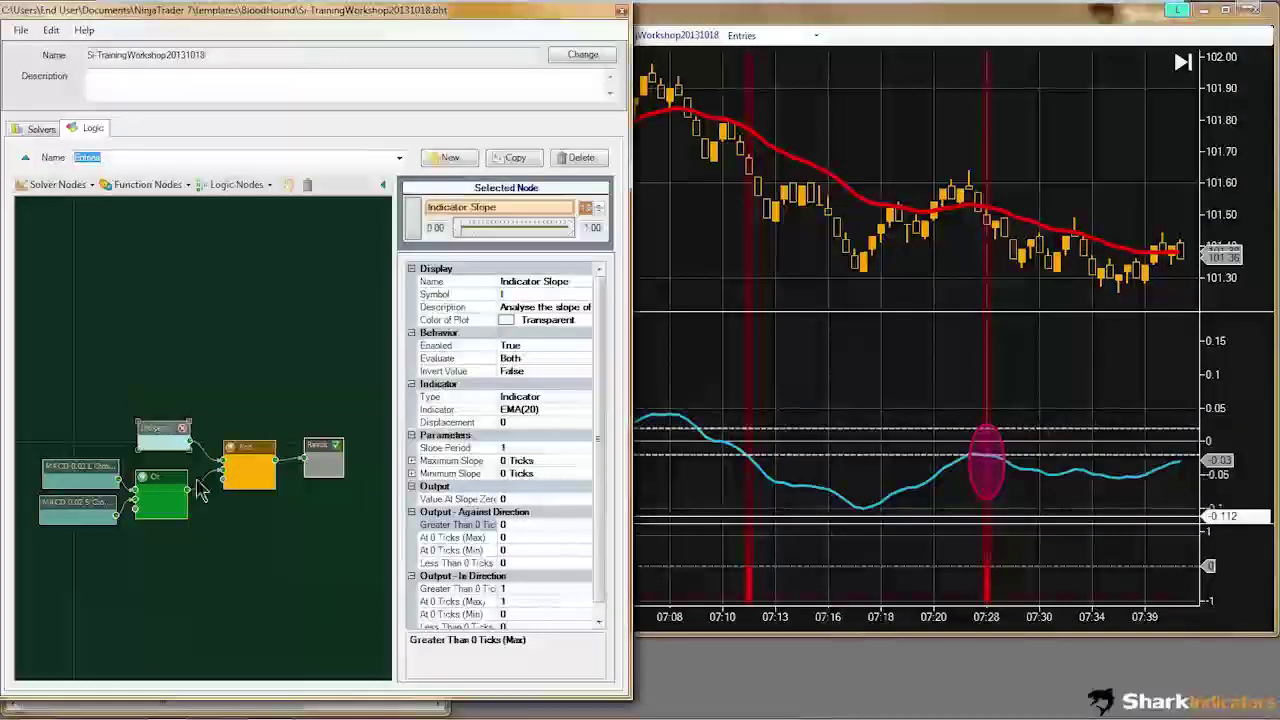
{"action": "left_click_drag", "start_coordinate": [251, 534], "coordinate": [100, 417]}
{"action": "left_click_drag", "start_coordinate": [250, 462], "coordinate": [224, 427]}
{"action": "left_click_drag", "start_coordinate": [318, 455], "coordinate": [347, 456]}
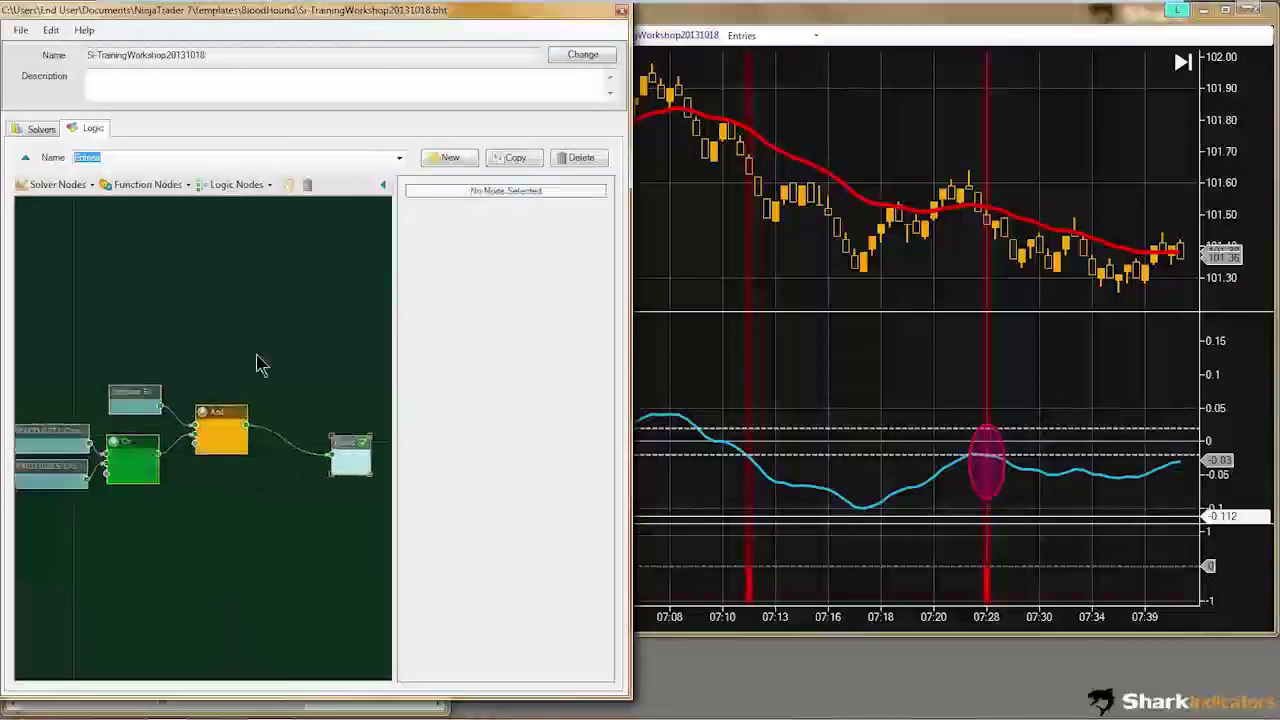
Step: Add a Signal Blocker function node between And and Result, fed by And and with its output going to Result
{"action": "left_click", "coordinate": [183, 182]}
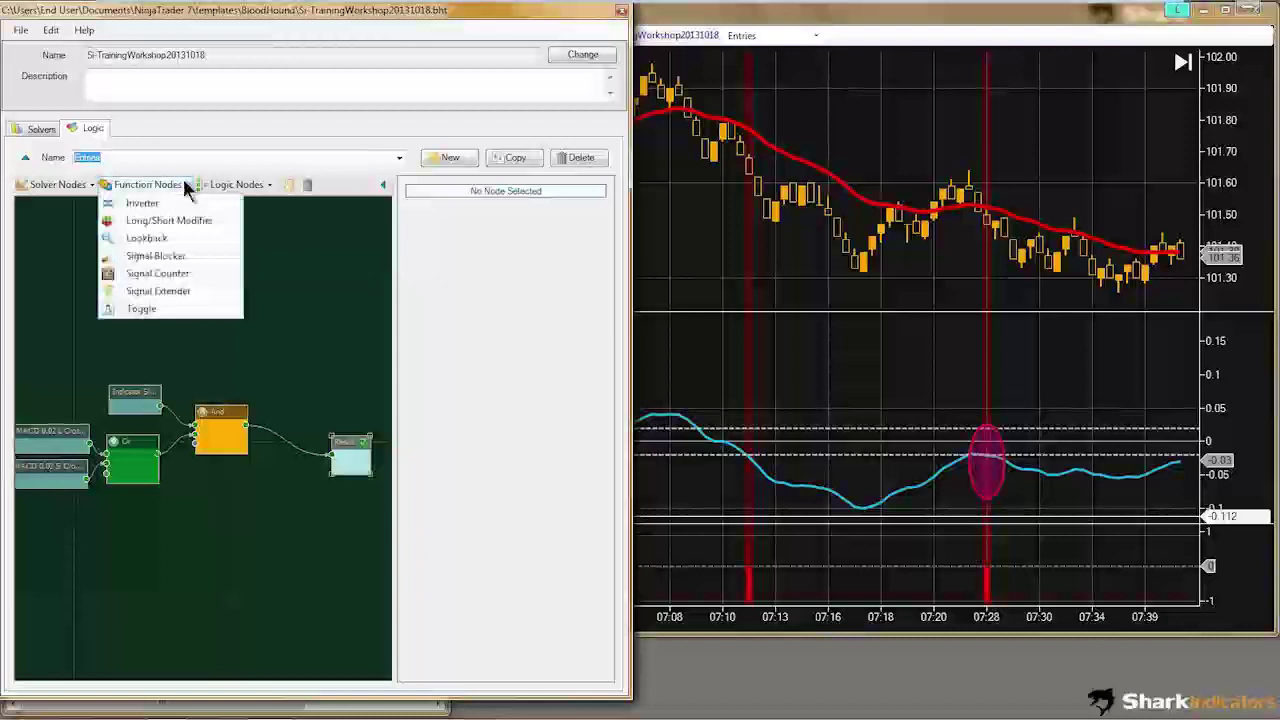
{"action": "left_click", "coordinate": [149, 253]}
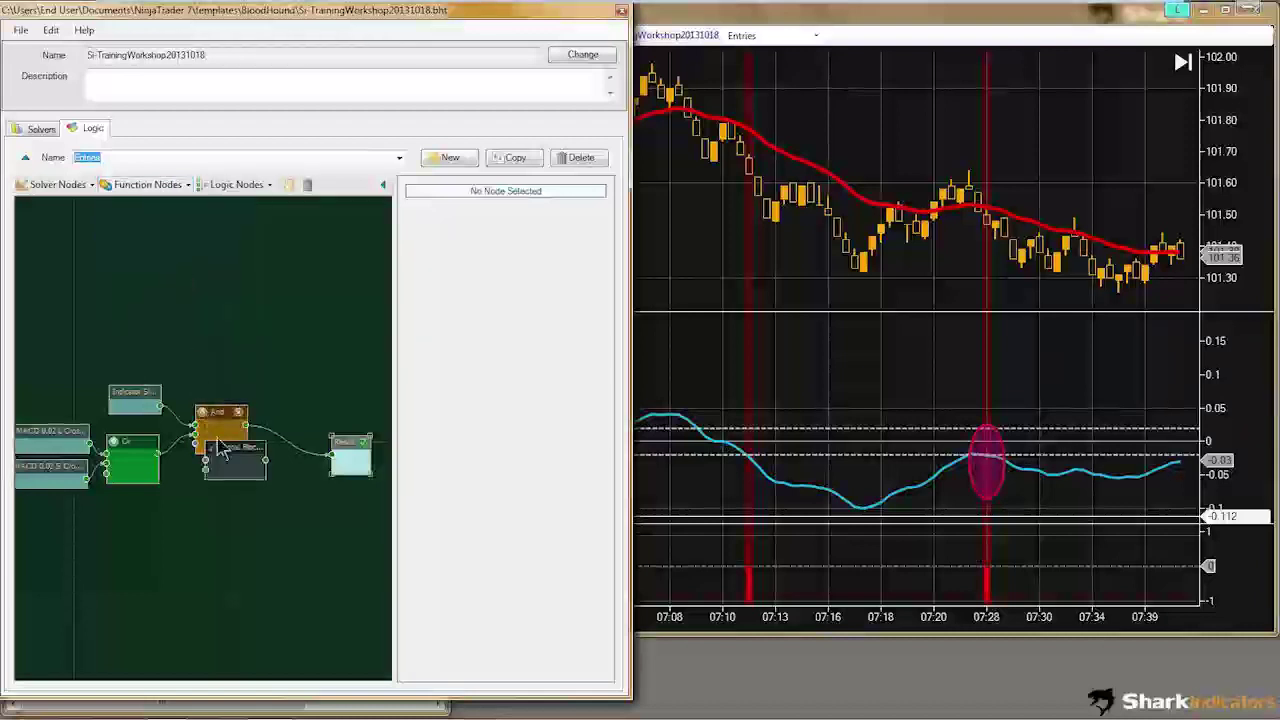
{"action": "left_click_drag", "start_coordinate": [224, 447], "coordinate": [284, 362]}
{"action": "left_click", "coordinate": [284, 362]}
{"action": "left_click_drag", "start_coordinate": [255, 437], "coordinate": [338, 450]}
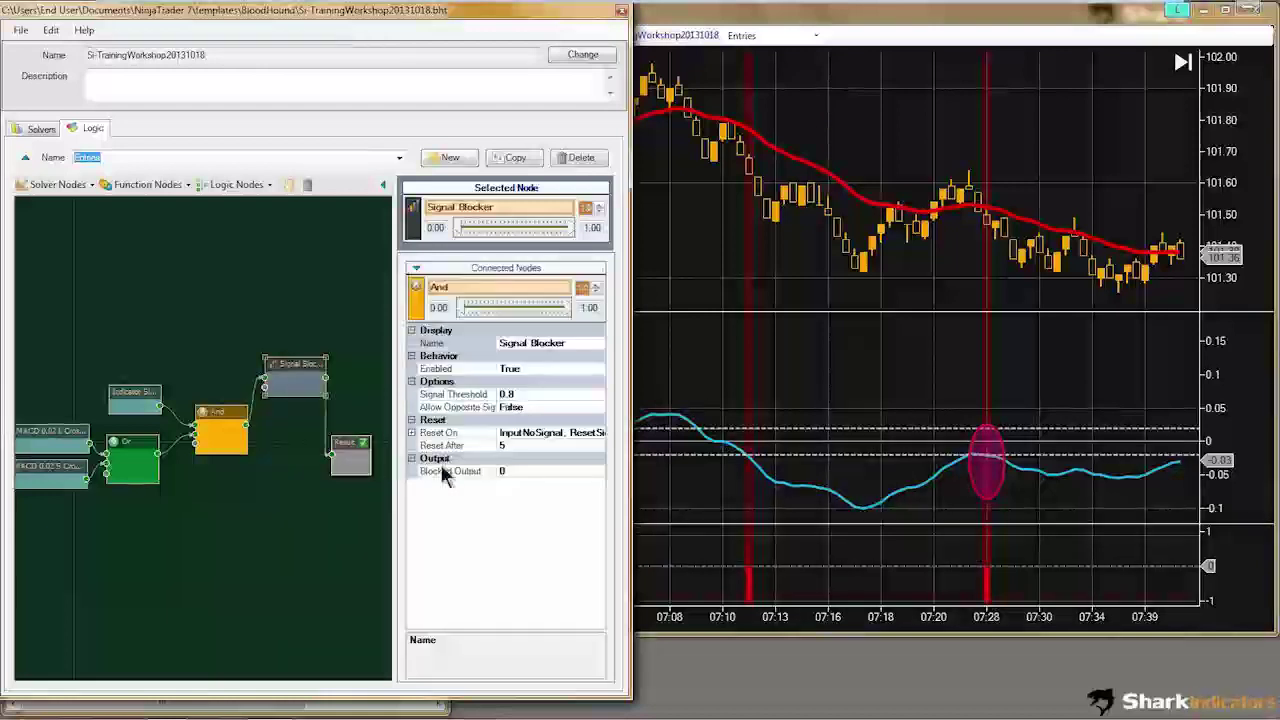
{"action": "left_click_drag", "start_coordinate": [297, 367], "coordinate": [303, 375]}
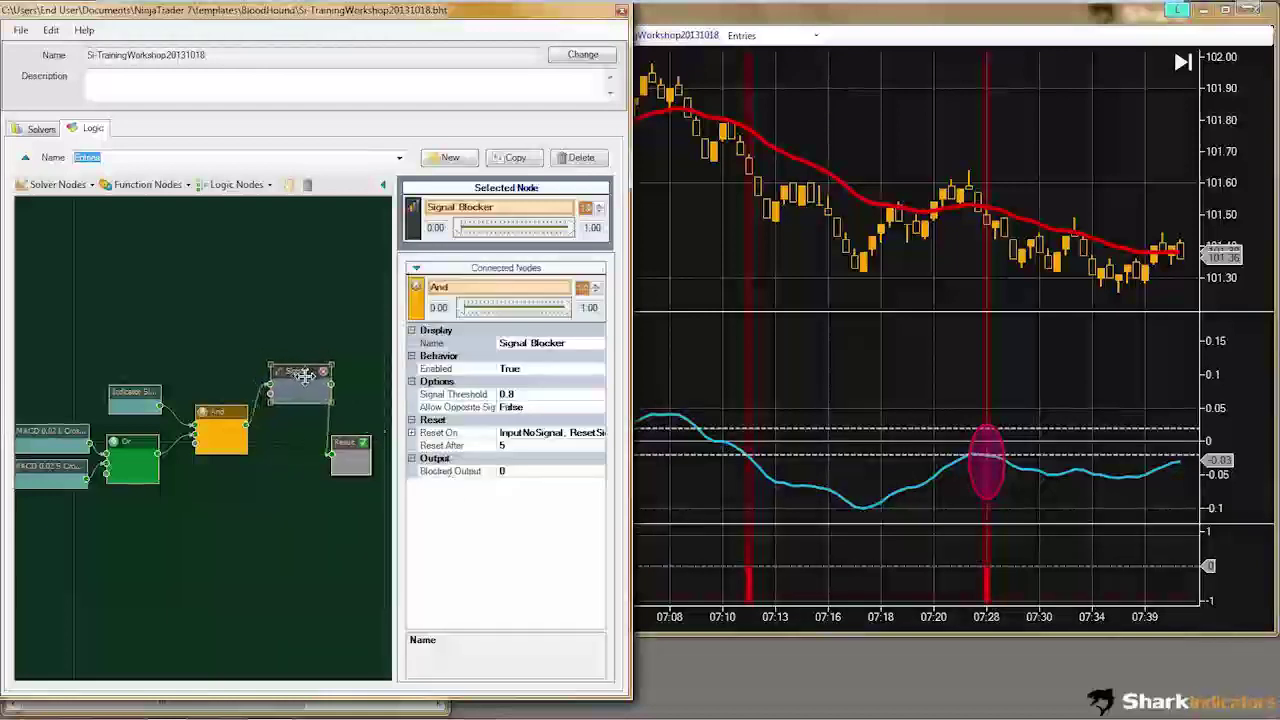
Step: Expand the Signal Blocker's Reset On conditions and set Input No Signal, Reset Signal and Input Opposite Signal to False
{"action": "left_click", "coordinate": [411, 433]}
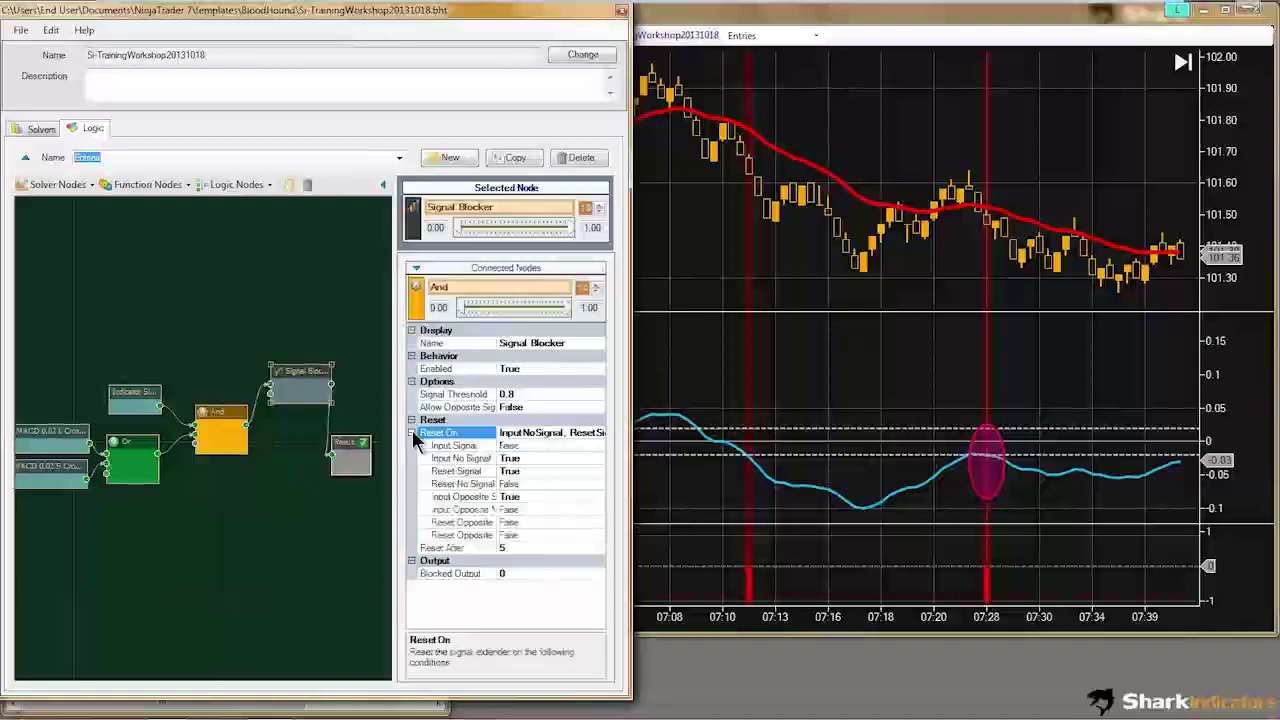
{"action": "left_click", "coordinate": [517, 547]}
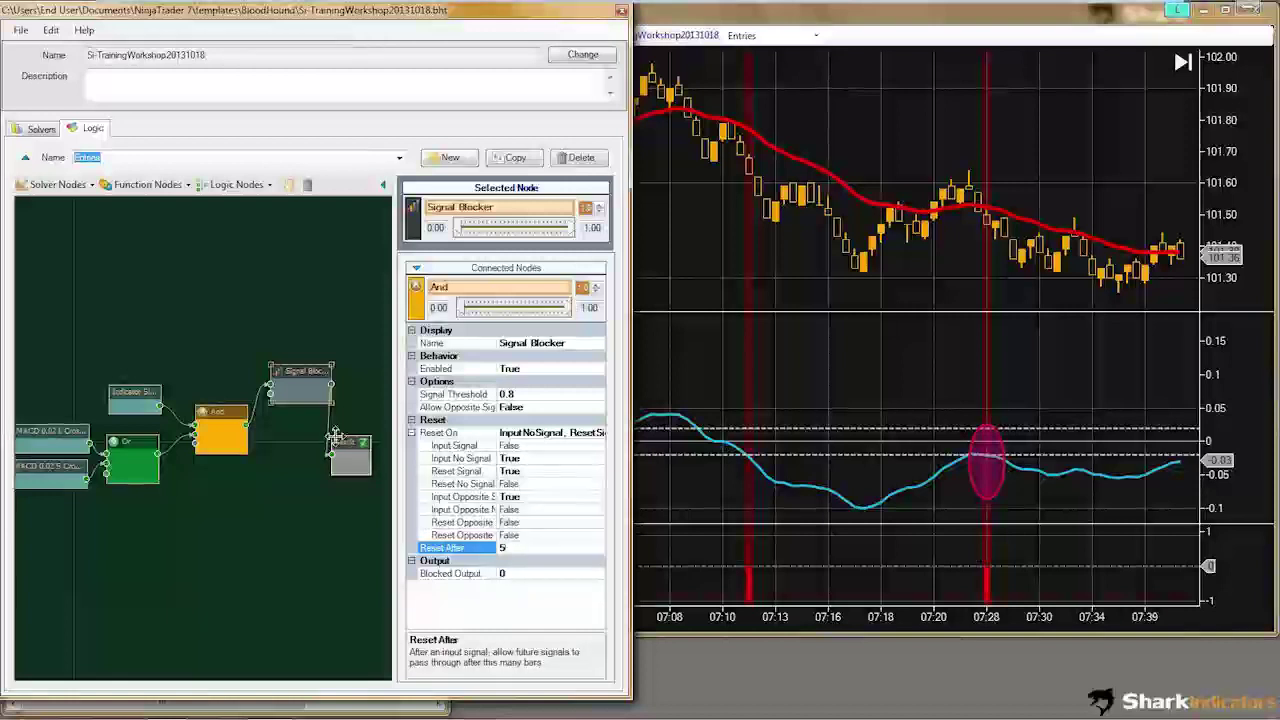
{"action": "left_click_drag", "start_coordinate": [340, 441], "coordinate": [348, 441]}
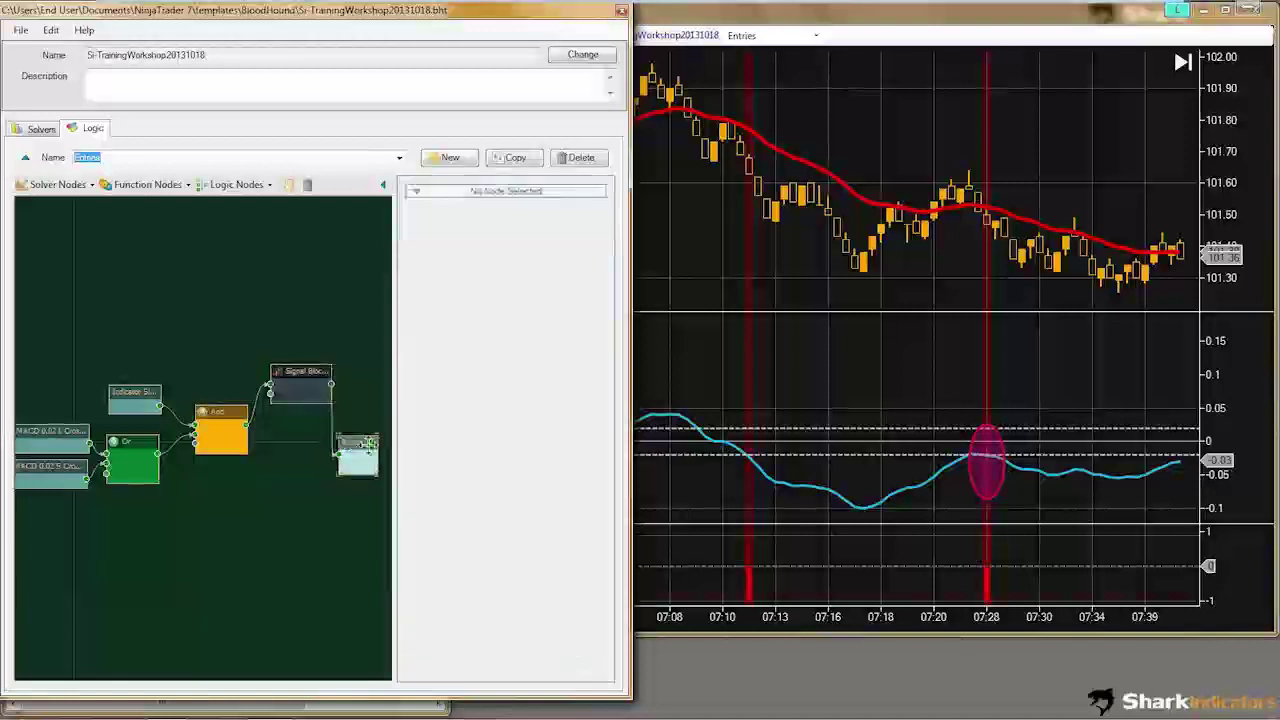
{"action": "left_click", "coordinate": [301, 371]}
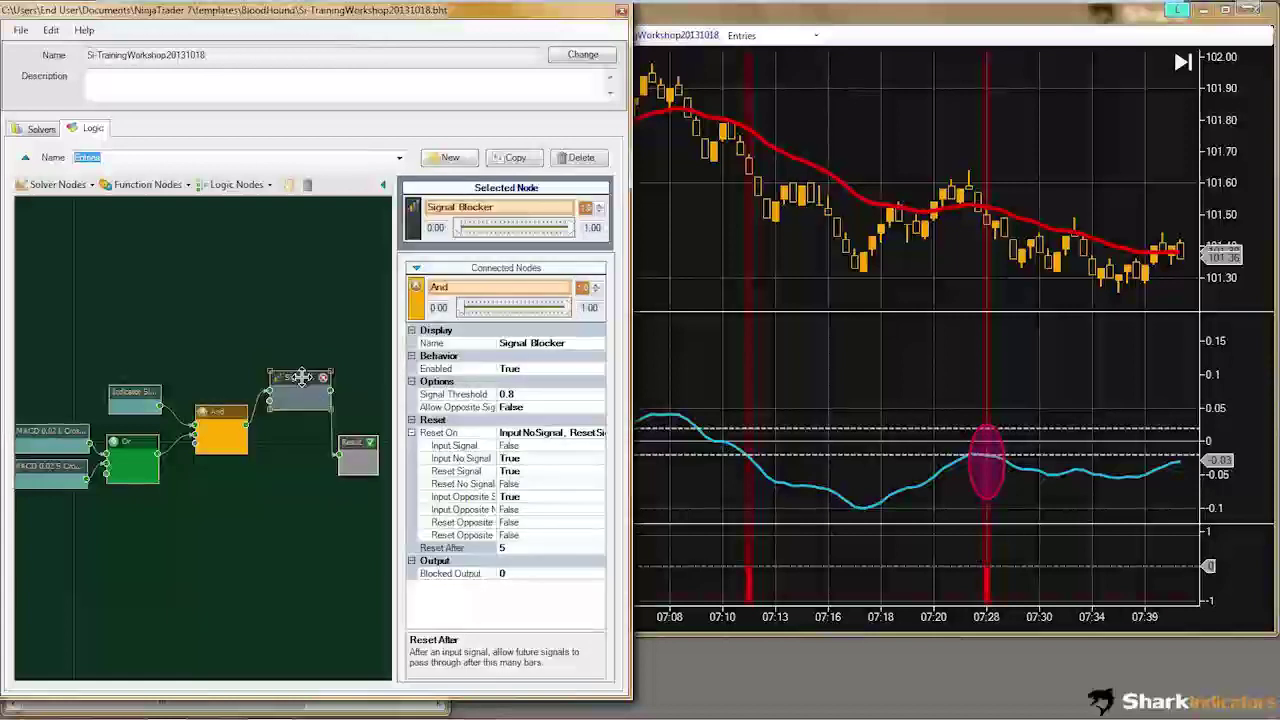
{"action": "double_click", "coordinate": [515, 458]}
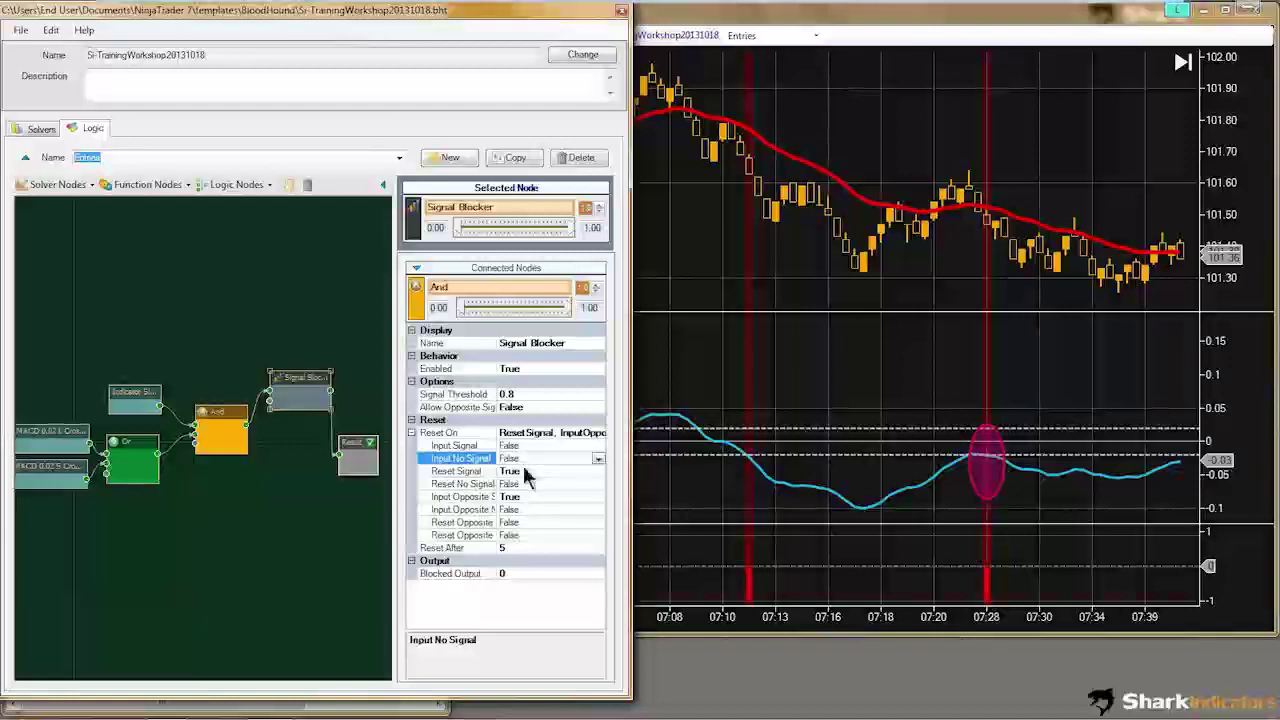
{"action": "left_click", "coordinate": [522, 471]}
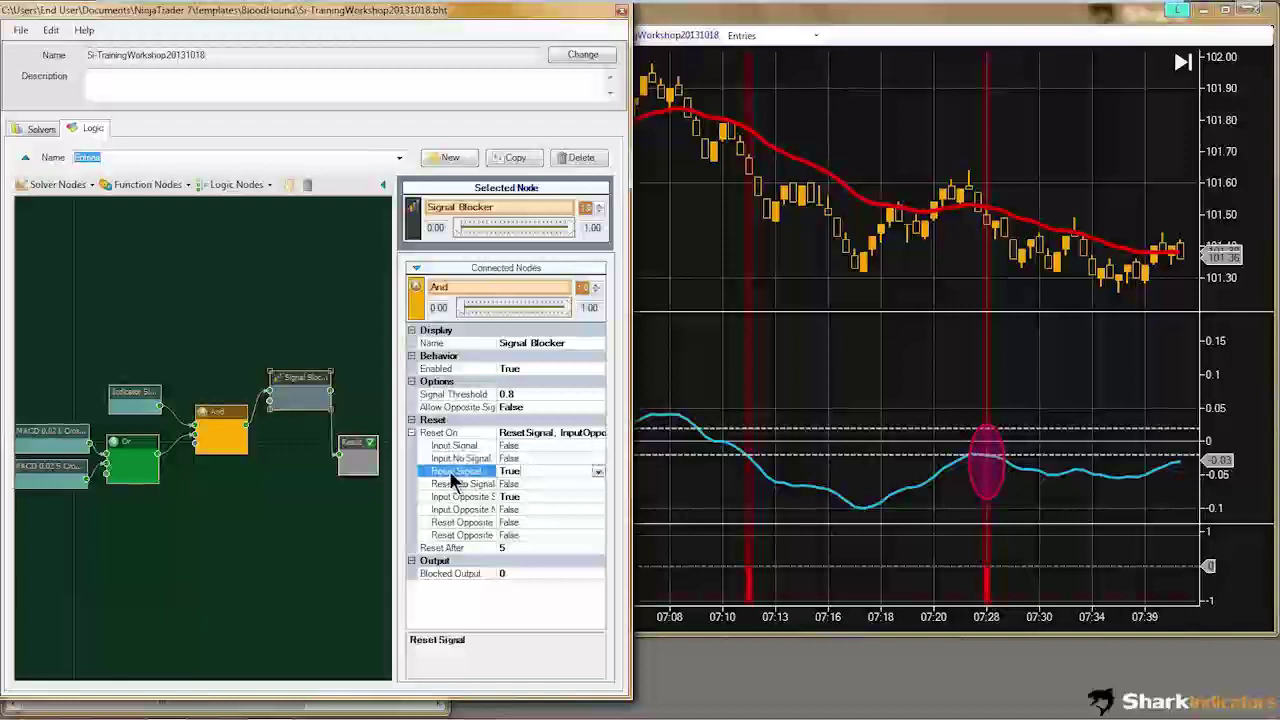
{"action": "double_click", "coordinate": [522, 471]}
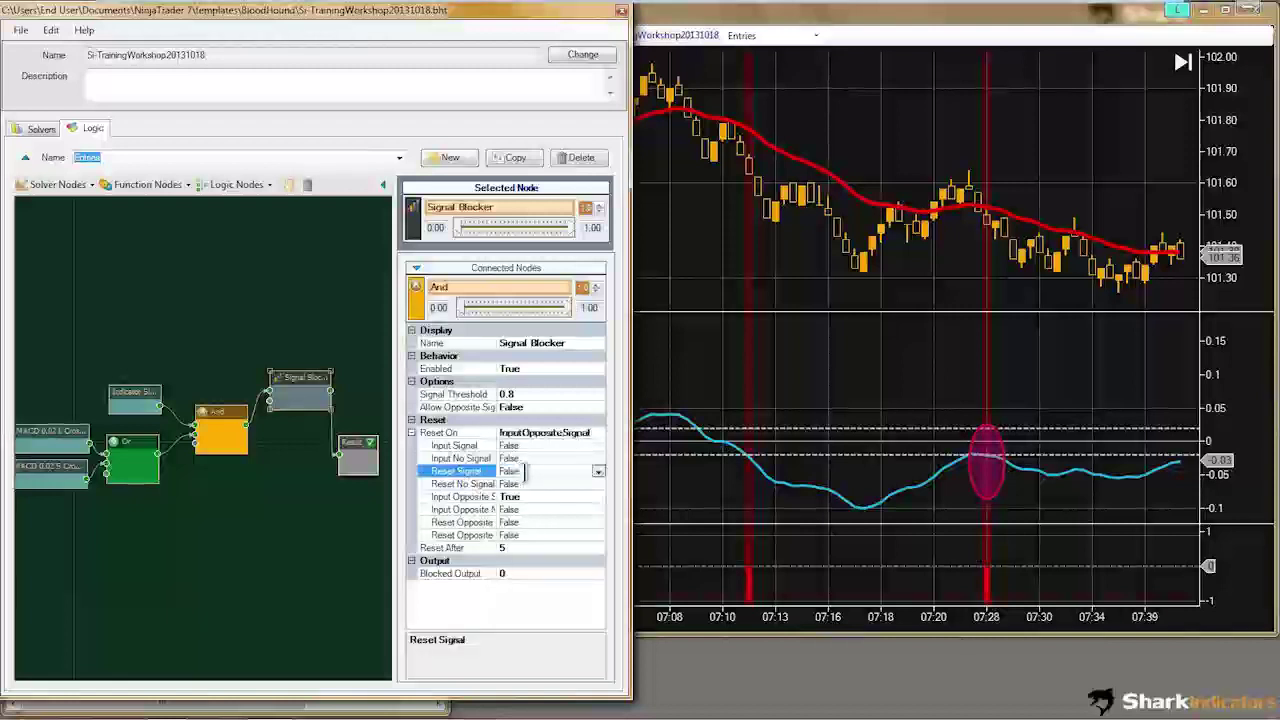
{"action": "double_click", "coordinate": [526, 497]}
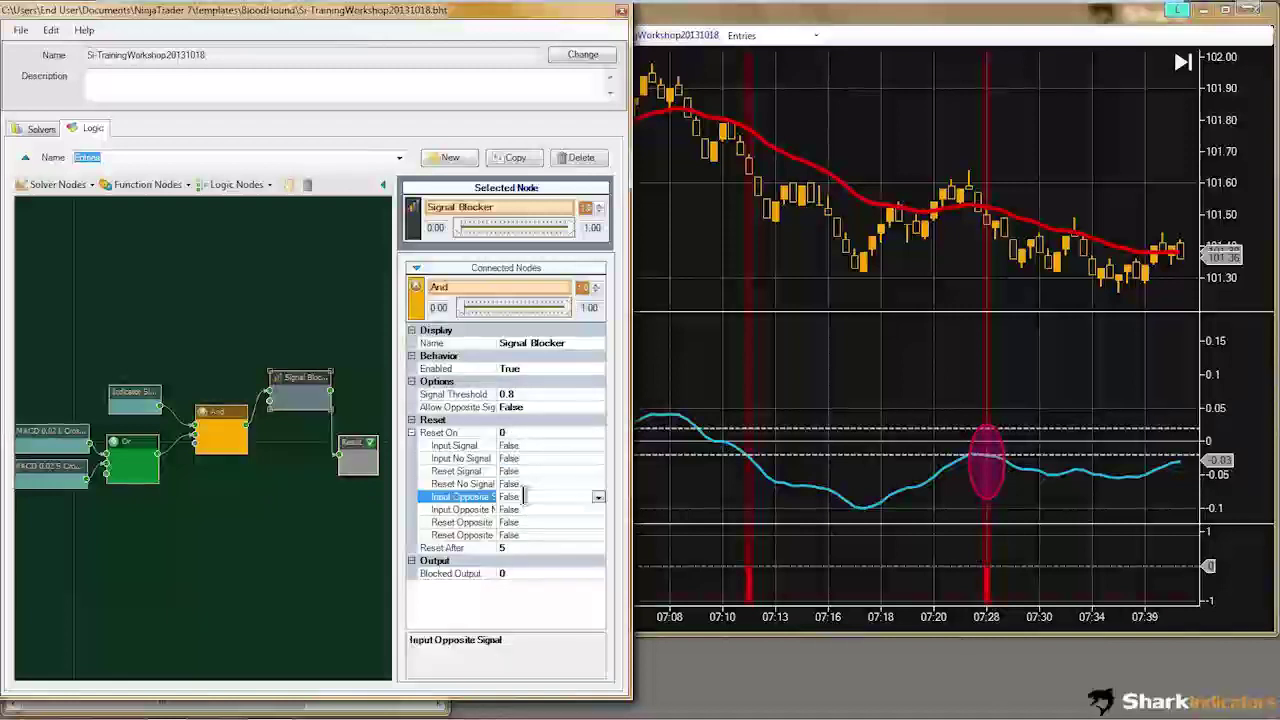
Step: Check the spacing of signals on the chart and set the Signal Blocker's Reset After to 200 bars
{"action": "left_click", "coordinate": [507, 548]}
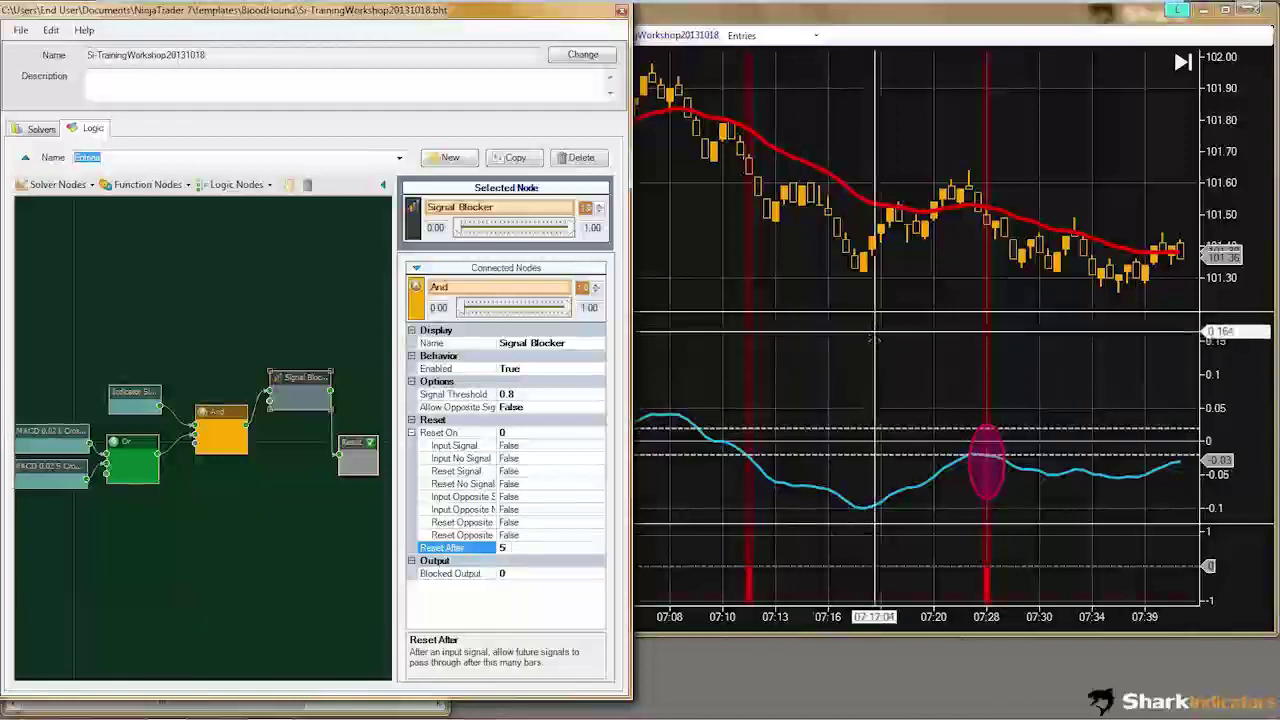
{"action": "left_click", "coordinate": [875, 385]}
{"action": "scroll", "coordinate": [880, 395], "scroll_direction": "left", "scroll_amount": 10}
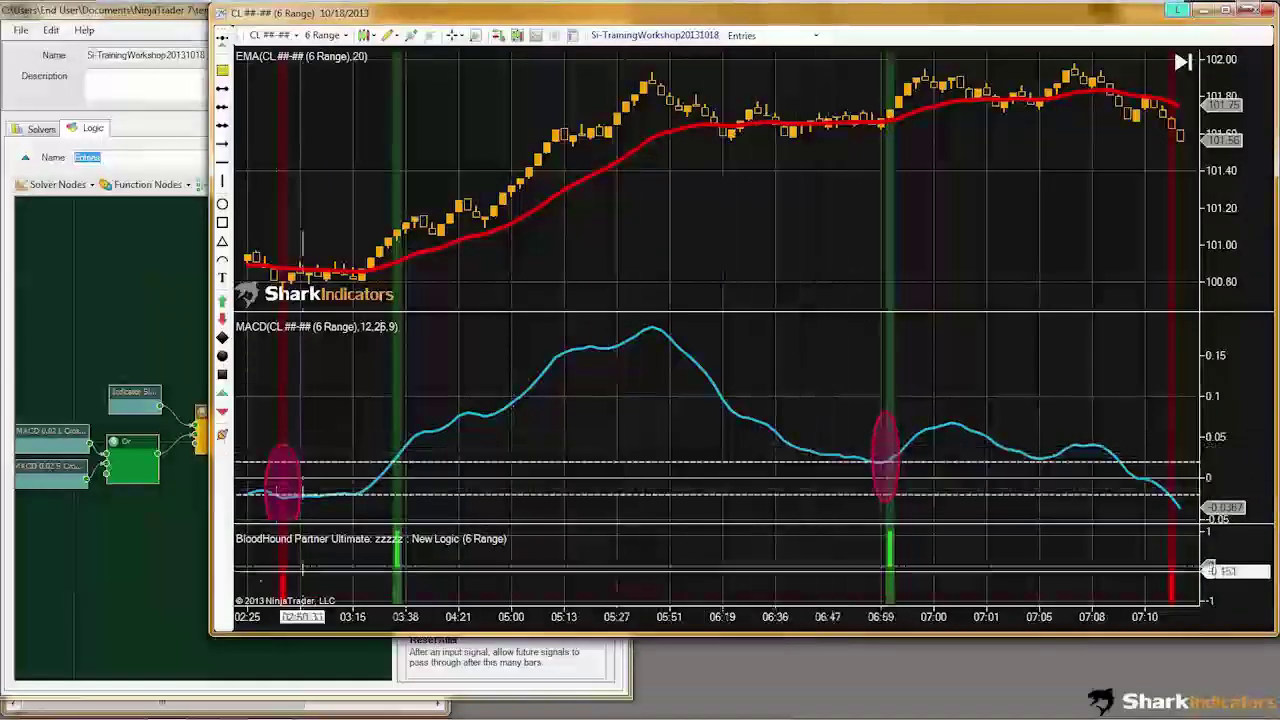
{"action": "left_click", "coordinate": [177, 583]}
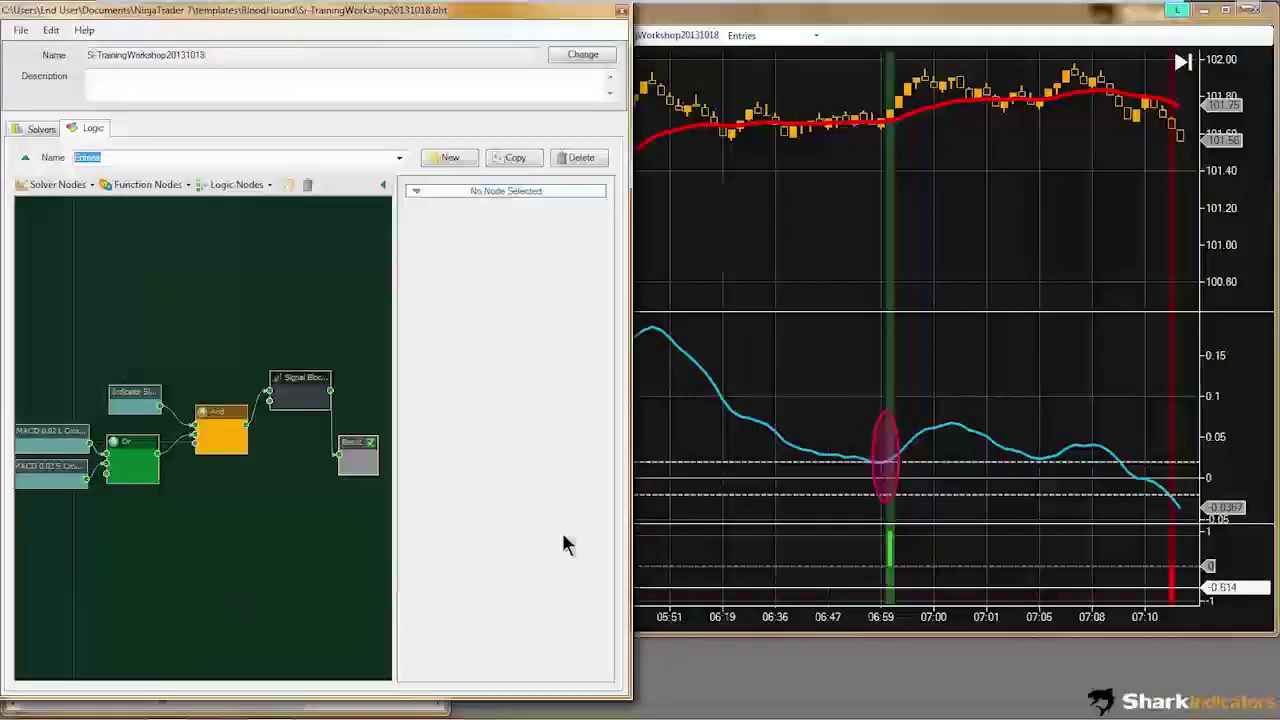
{"action": "left_click", "coordinate": [305, 393]}
{"action": "left_click", "coordinate": [511, 549]}
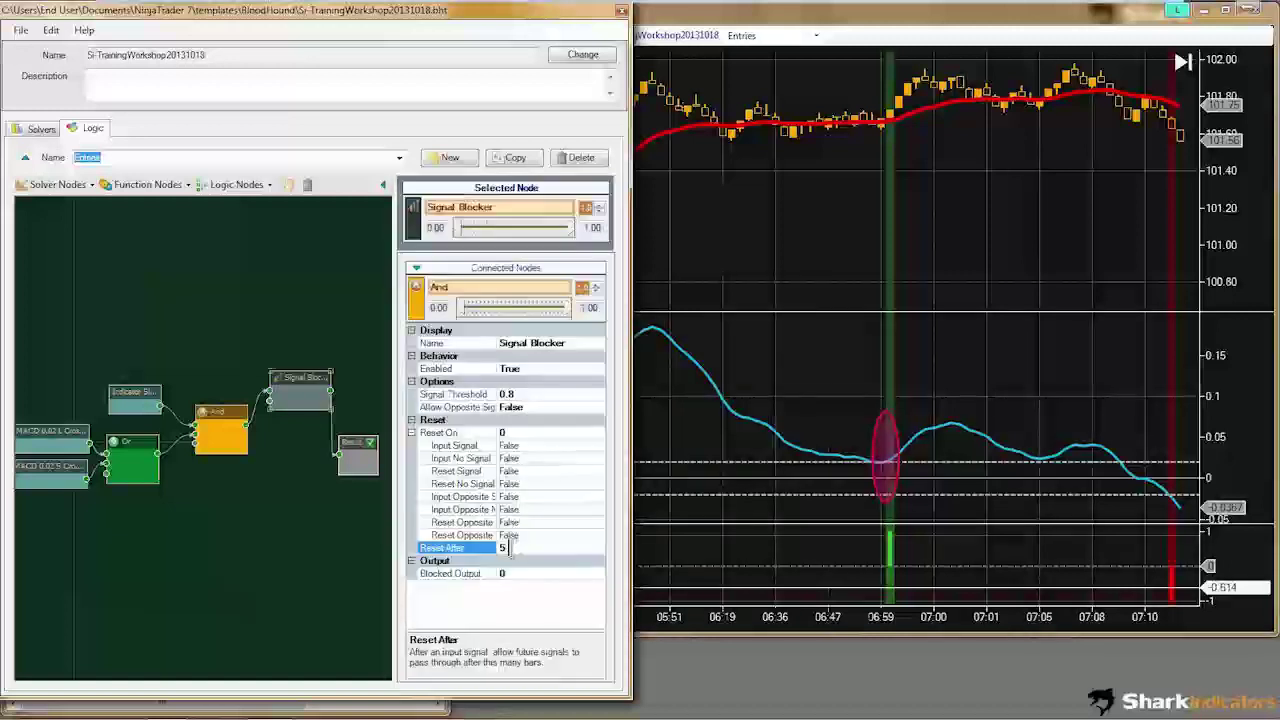
{"action": "type", "text": "5"}
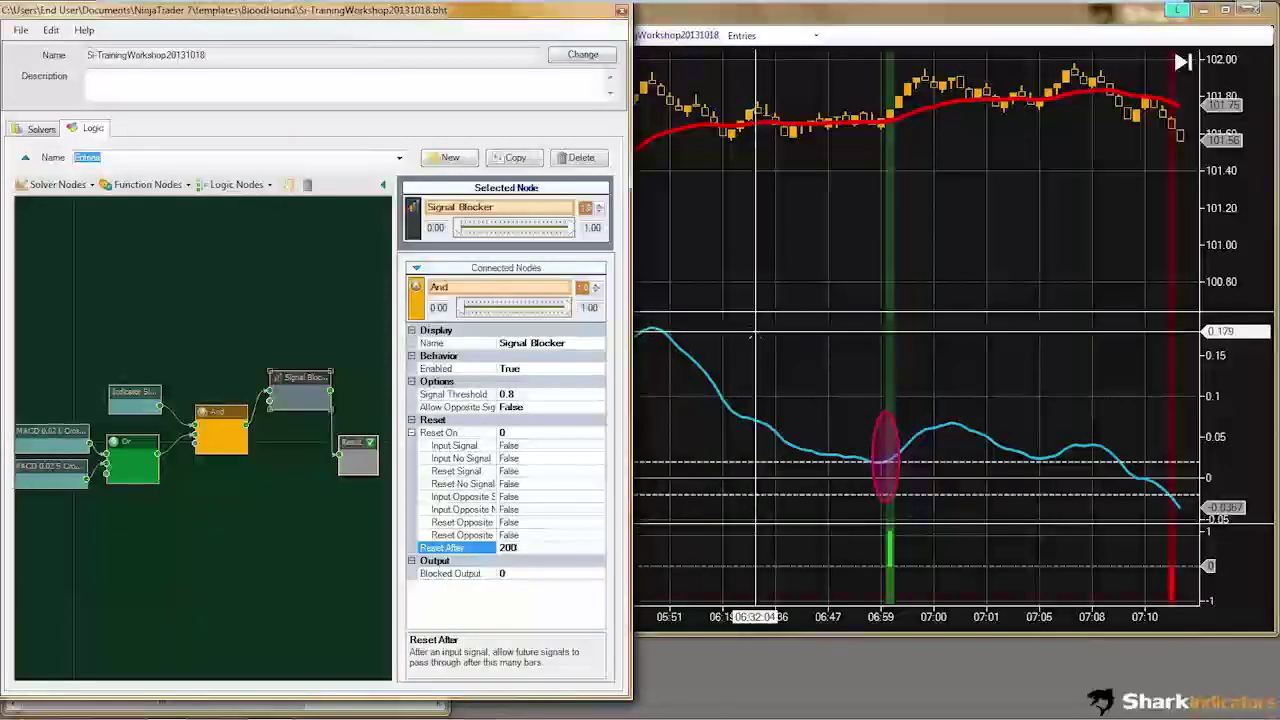
Step: Look back through the earlier chart bars to see which signals the Signal Blocker lets through
{"action": "left_click", "coordinate": [757, 338]}
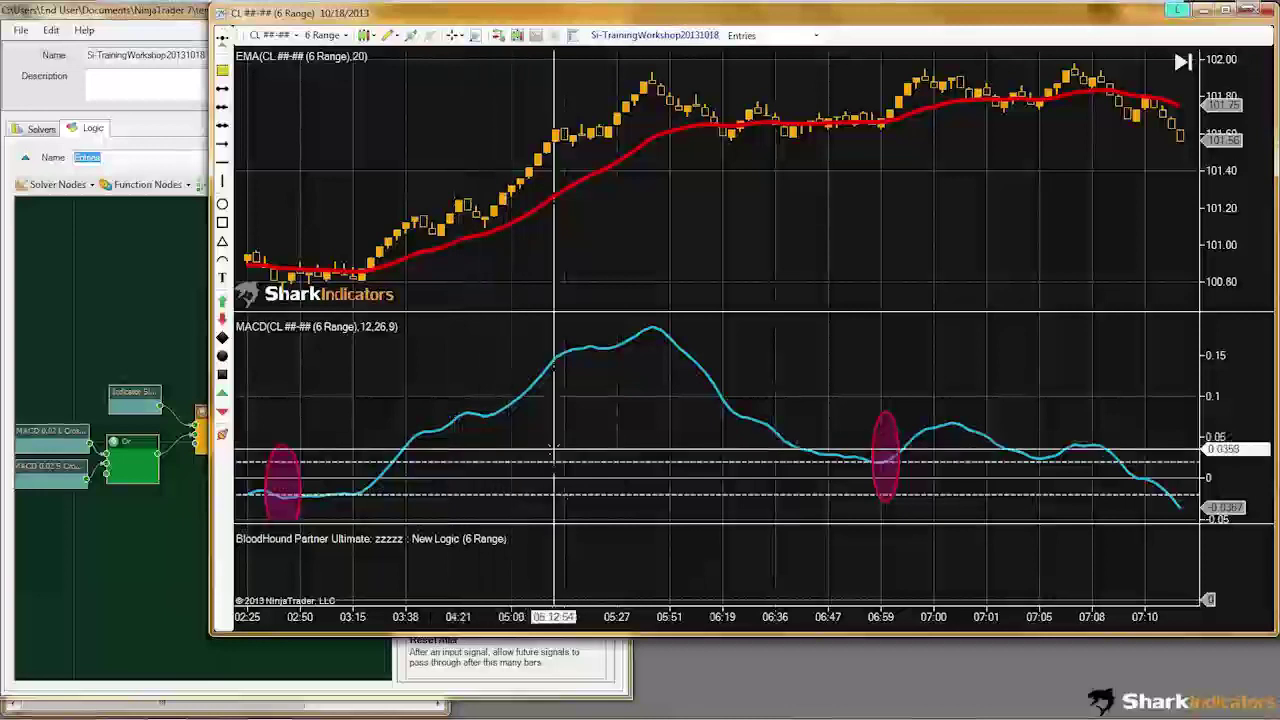
{"action": "scroll", "coordinate": [510, 441], "scroll_direction": "up", "scroll_amount": 5}
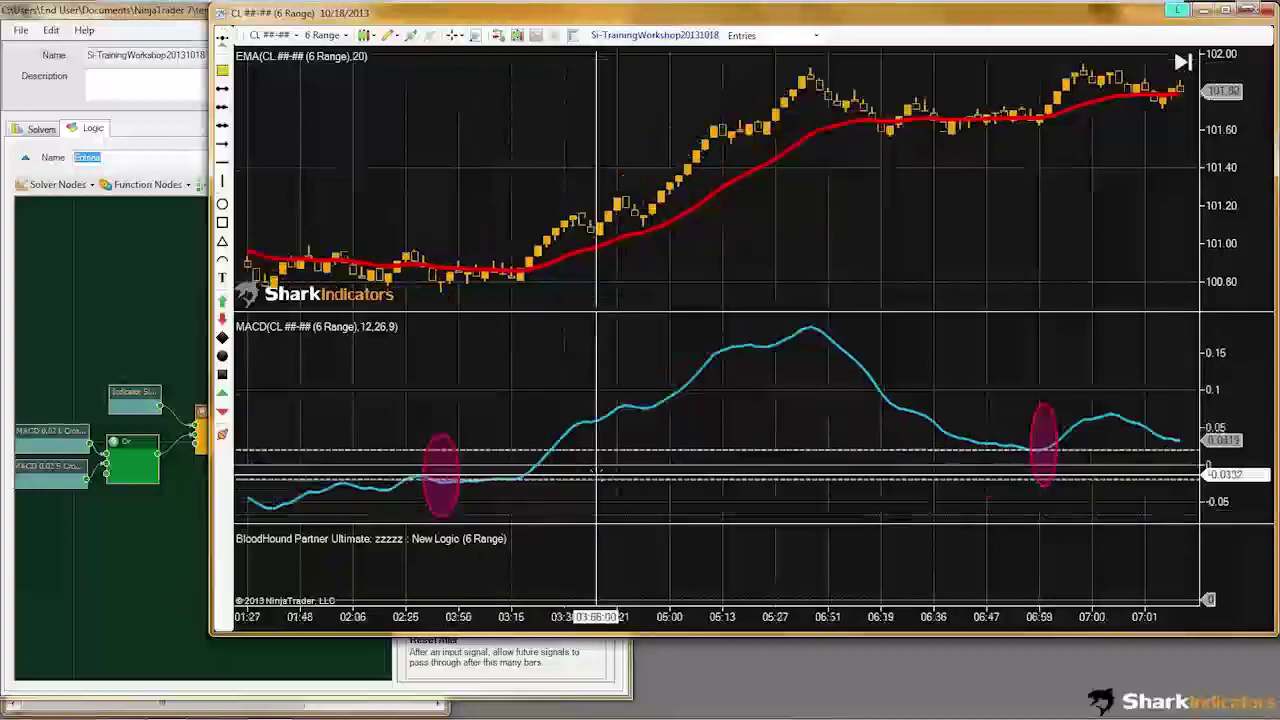
{"action": "scroll", "coordinate": [628, 507], "scroll_direction": "up", "scroll_amount": 15}
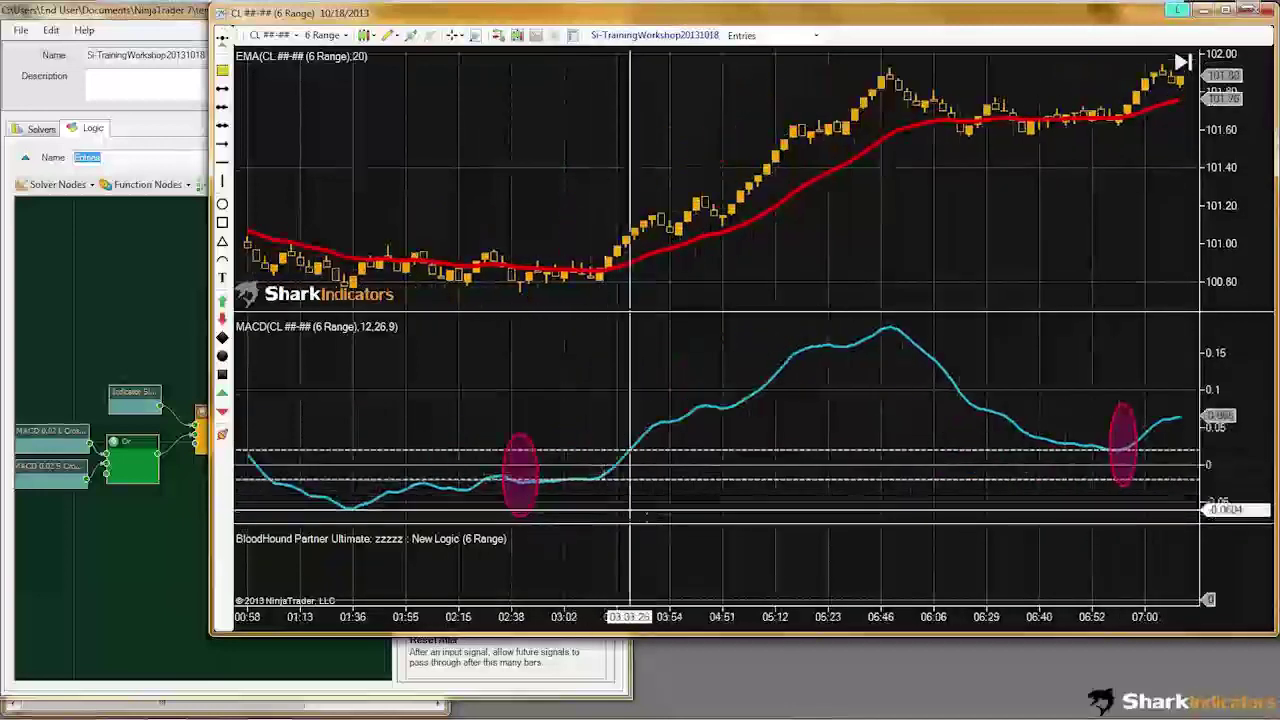
{"action": "scroll", "coordinate": [644, 525], "scroll_direction": "up", "scroll_amount": 15}
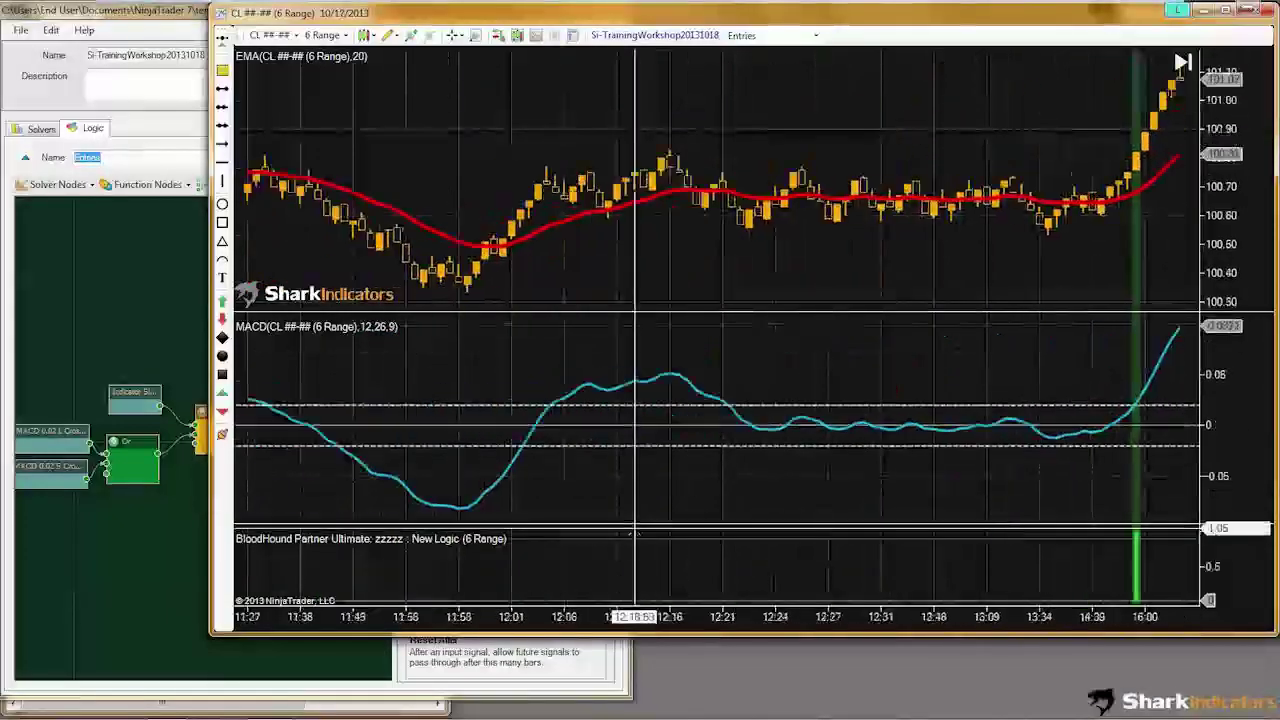
{"action": "scroll", "coordinate": [634, 533], "scroll_direction": "down", "scroll_amount": 3}
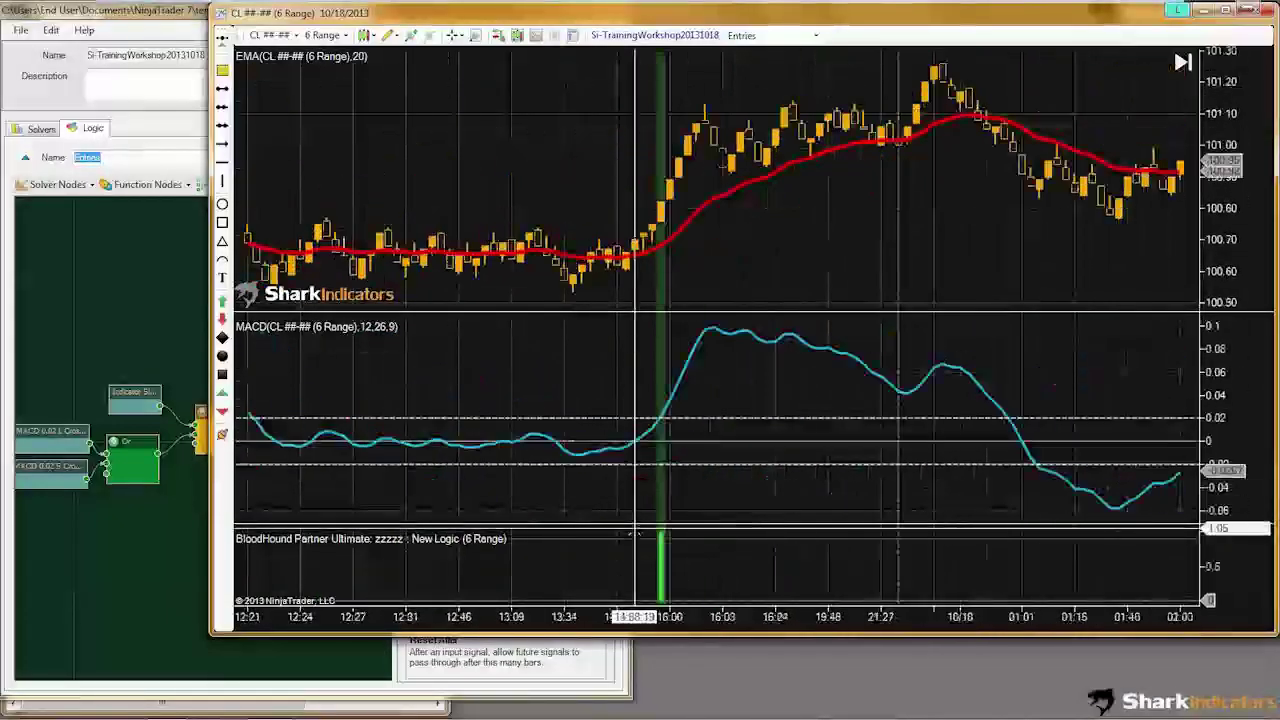
Step: Select the Signal Blocker and widen its property name column so the full Reset On condition names are readable
{"action": "left_click", "coordinate": [140, 588]}
{"action": "left_click", "coordinate": [289, 410]}
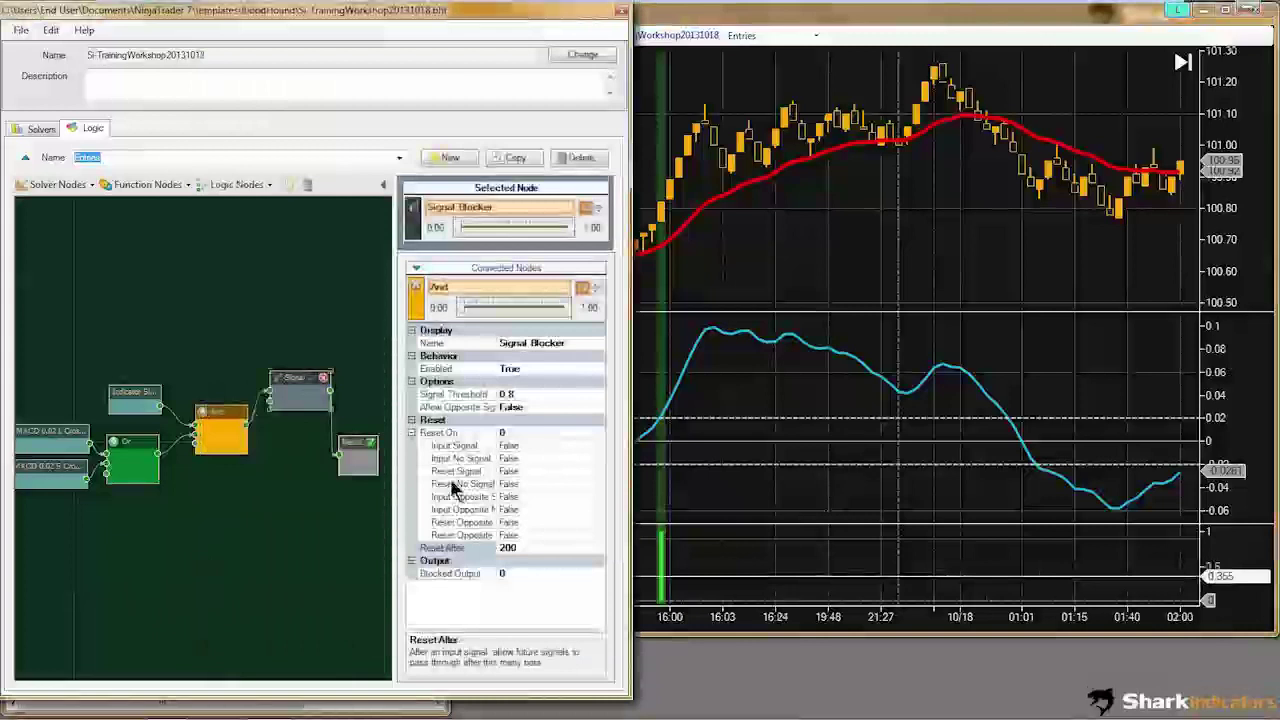
{"action": "left_click", "coordinate": [528, 548]}
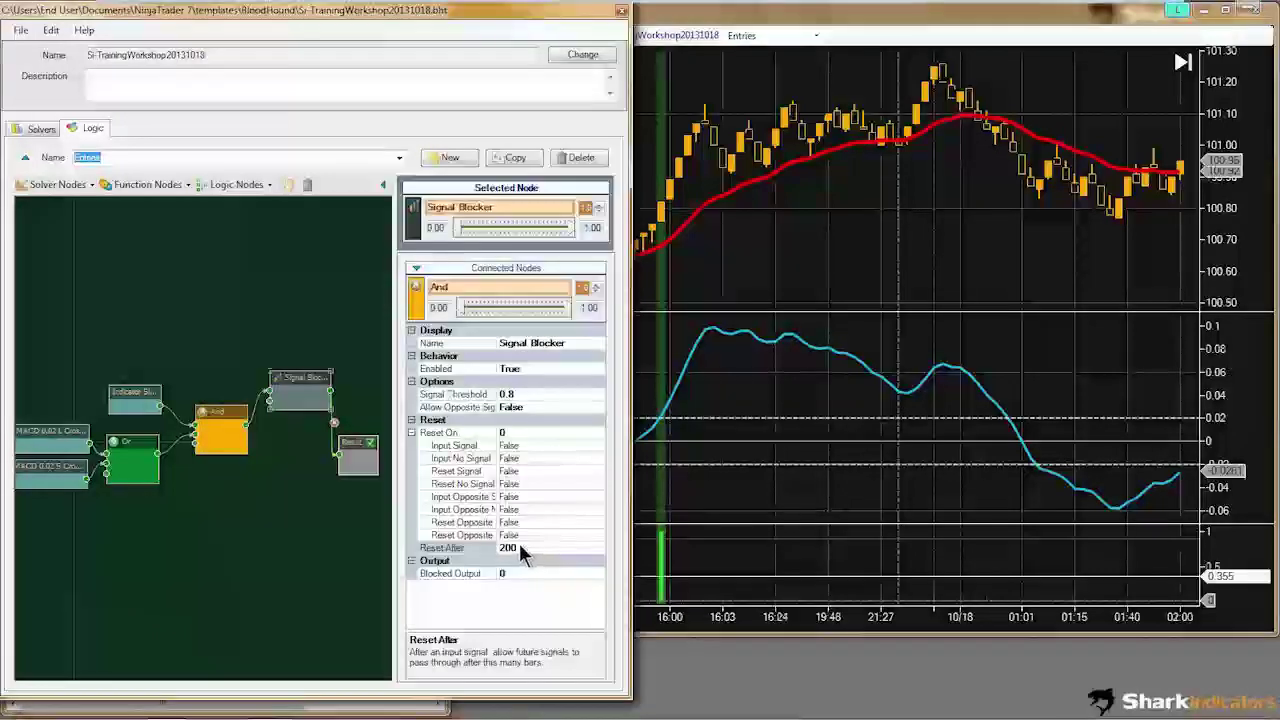
{"action": "left_click", "coordinate": [519, 546]}
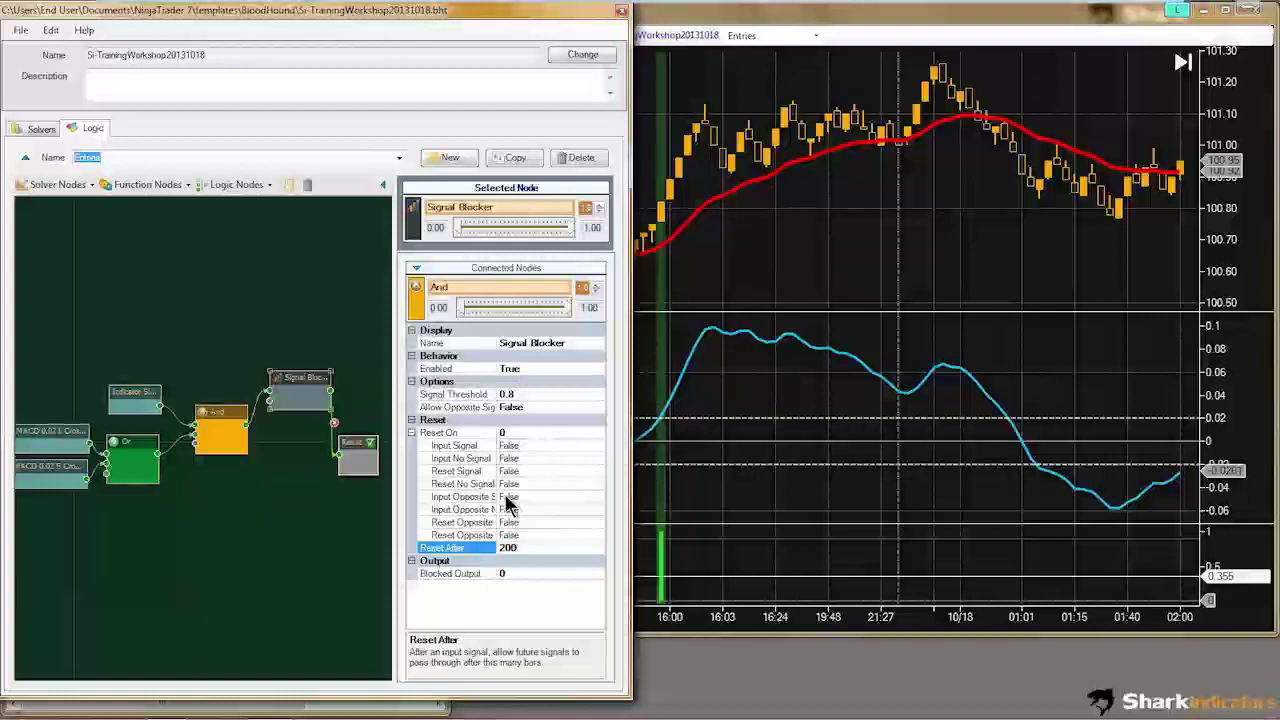
{"action": "left_click_drag", "start_coordinate": [498, 432], "coordinate": [543, 437]}
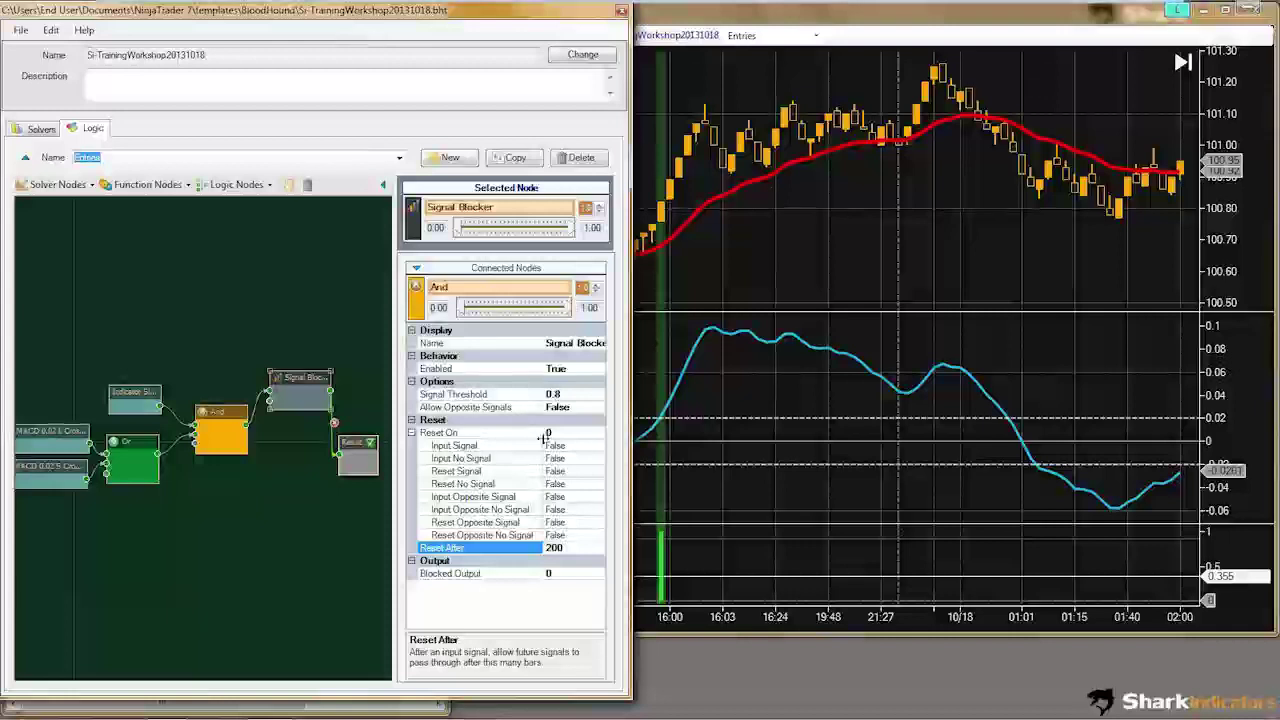
Step: Follow the chart forward from the 16:00 long signal to the next signal that passes the Signal Blocker
{"action": "left_click", "coordinate": [657, 500]}
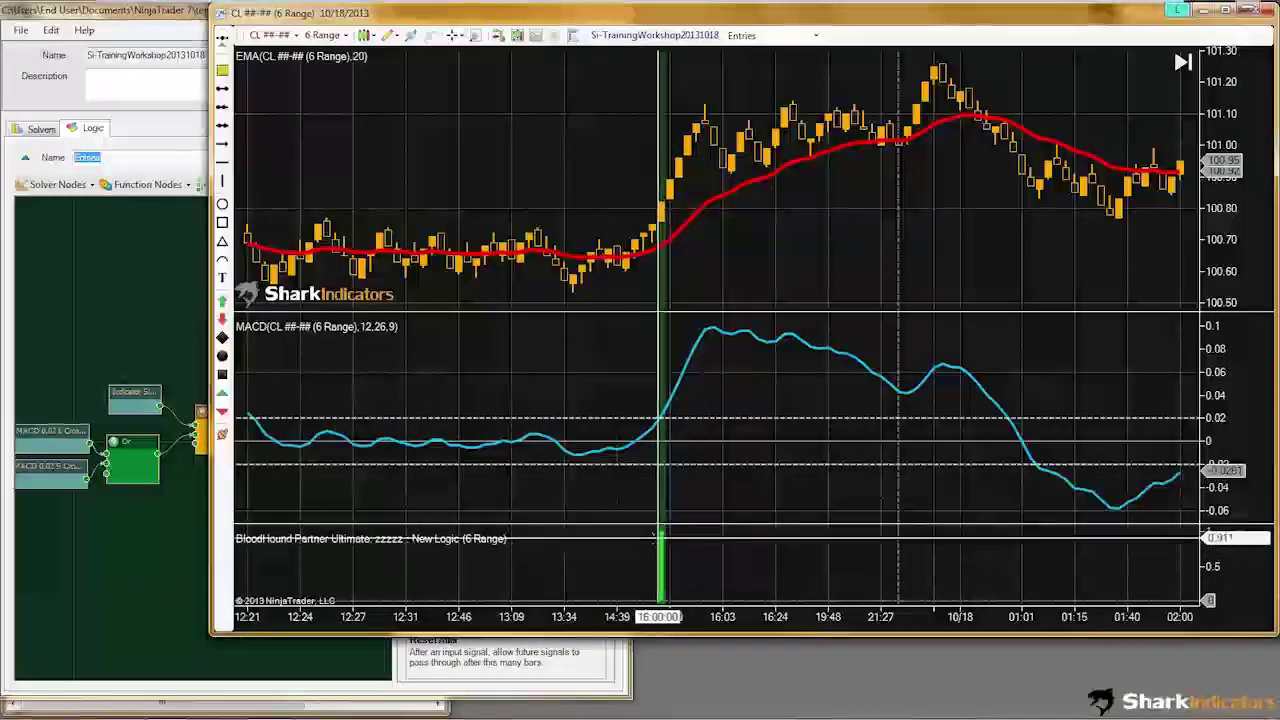
{"action": "scroll", "coordinate": [660, 540], "scroll_direction": "down", "scroll_amount": 10}
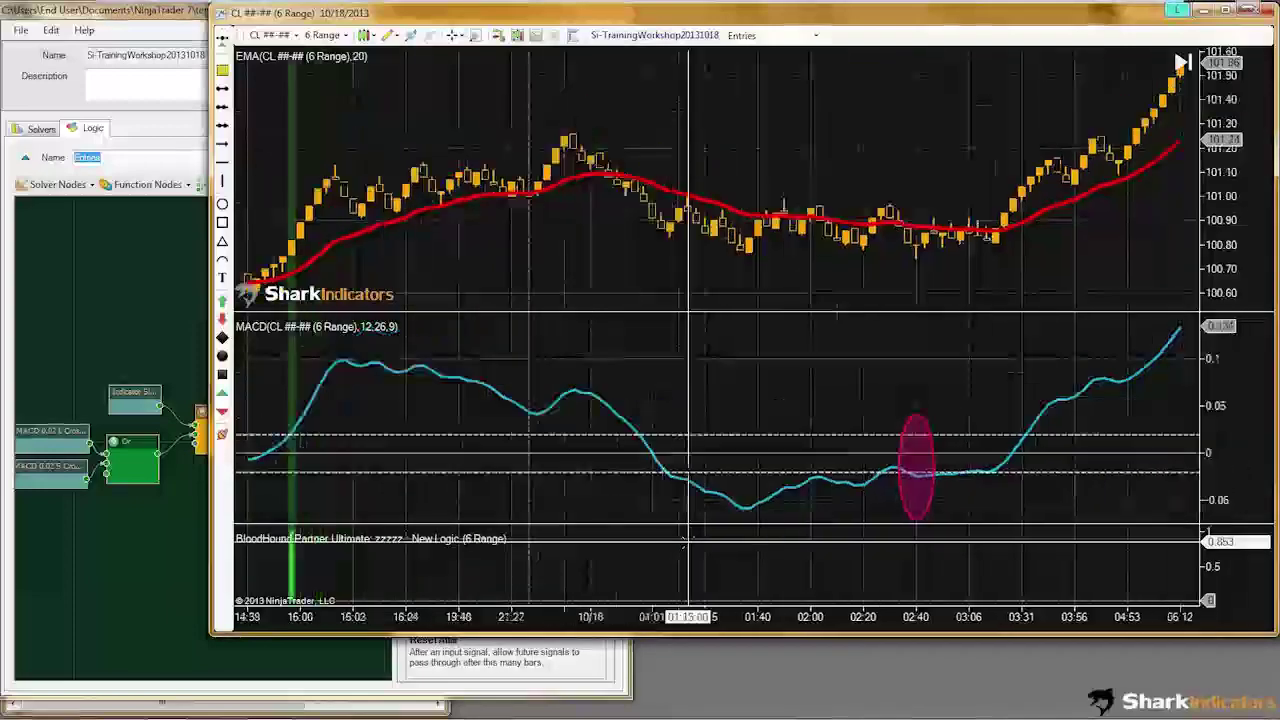
{"action": "scroll", "coordinate": [686, 545], "scroll_direction": "down", "scroll_amount": 10}
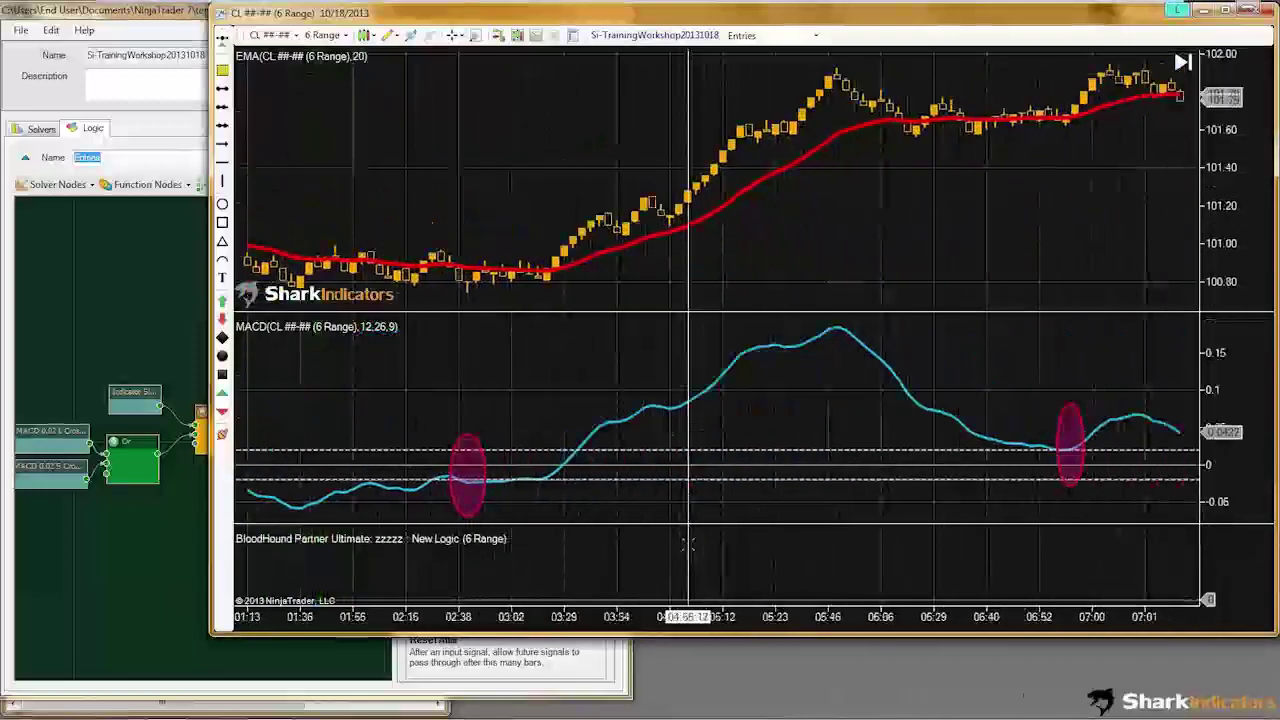
{"action": "scroll", "coordinate": [688, 545], "scroll_direction": "down", "scroll_amount": 10}
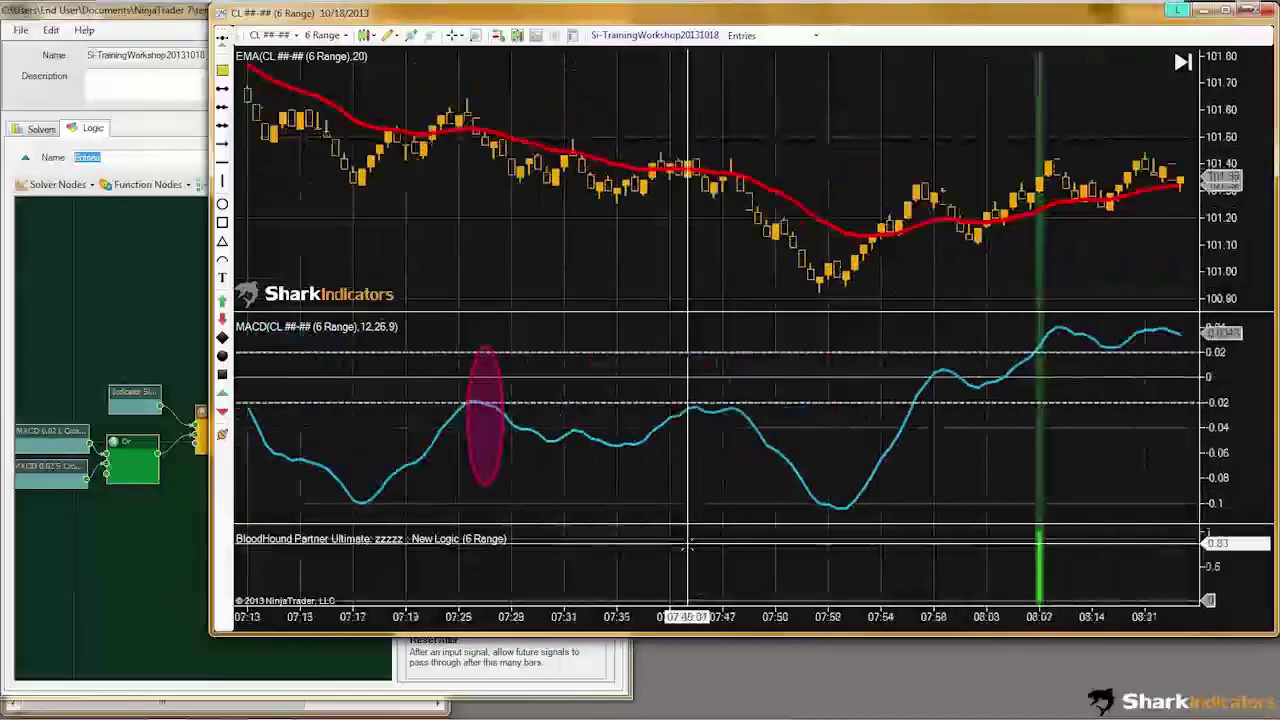
{"action": "scroll", "coordinate": [688, 545], "scroll_direction": "down", "scroll_amount": 2}
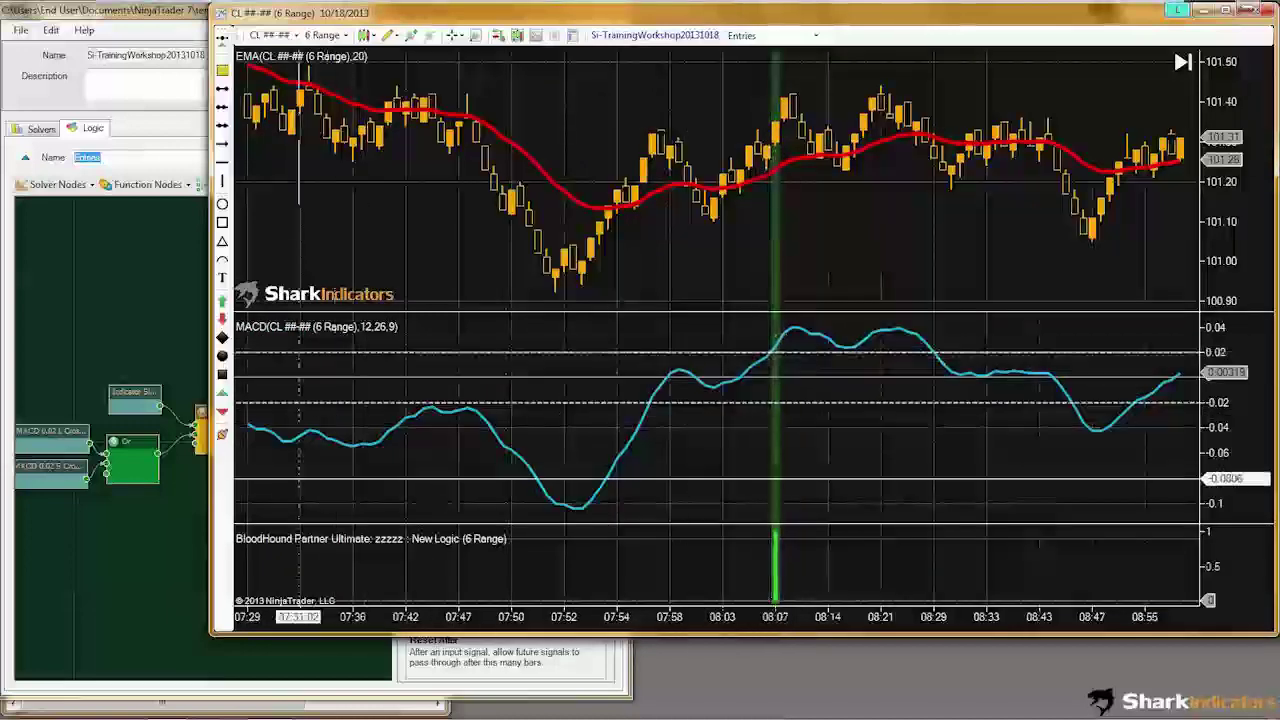
Step: Reselect the Signal Blocker and go through its individual Reset On conditions, starting with Input Signal and Input No Signal
{"action": "left_click", "coordinate": [183, 532]}
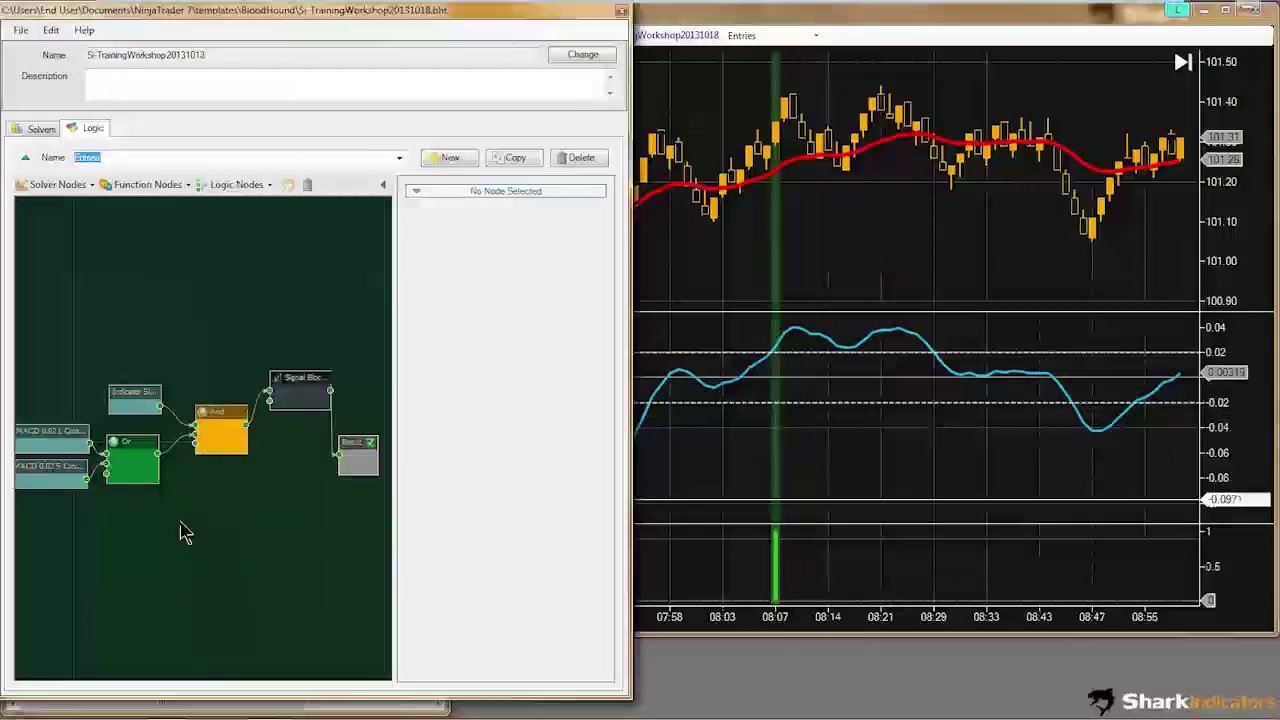
{"action": "left_click", "coordinate": [303, 382]}
{"action": "left_click", "coordinate": [453, 446]}
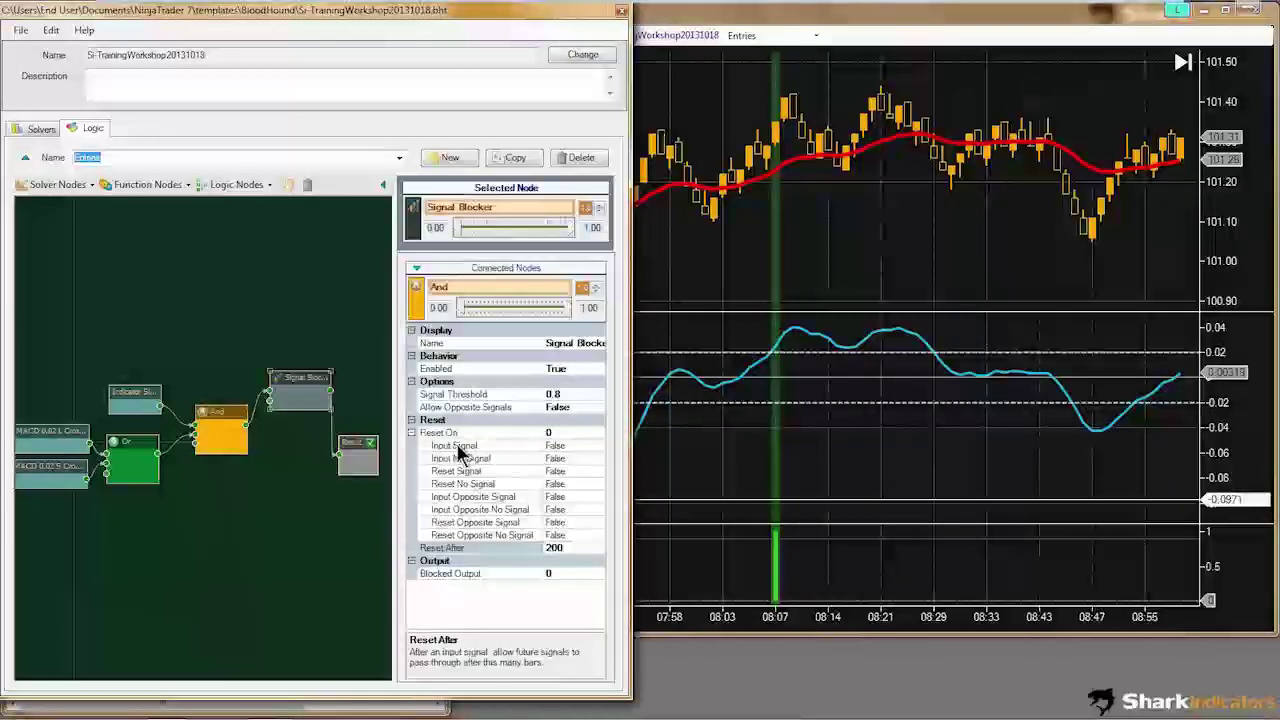
{"action": "left_click", "coordinate": [460, 460]}
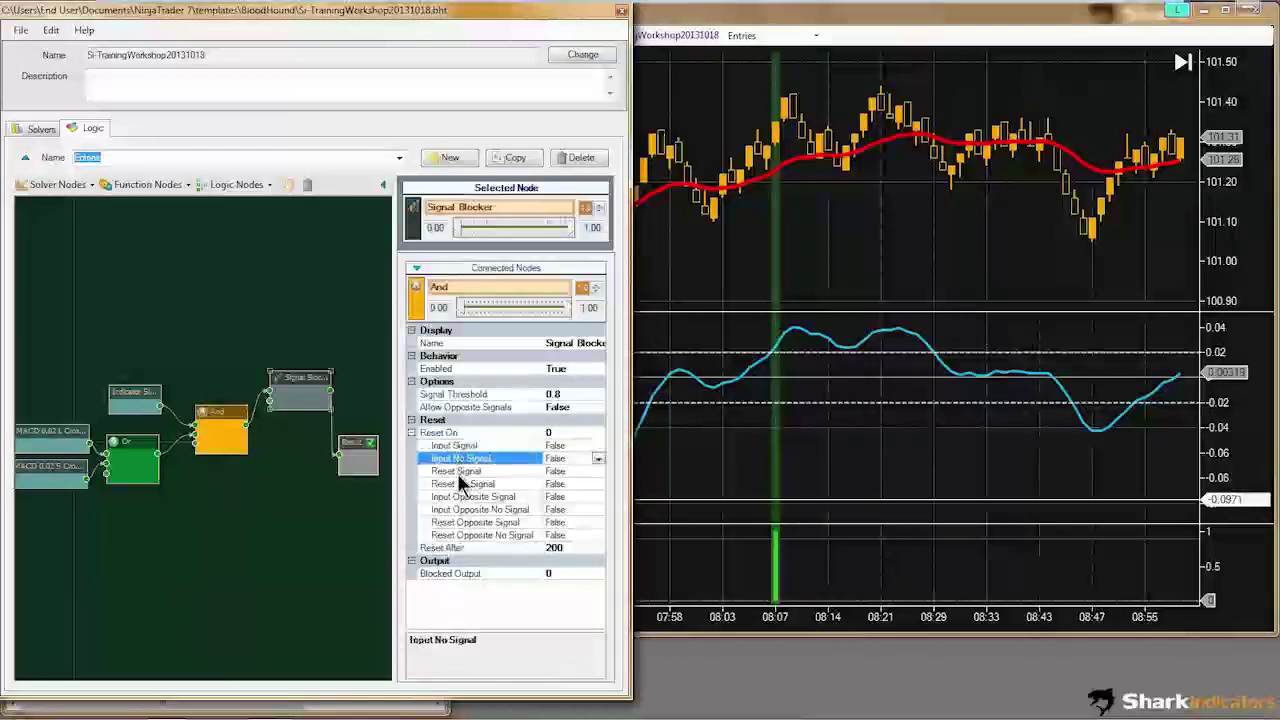
Step: Review the Signal Blocker's Reset On and Reset After options, and examine earlier signals on the CL 6 Range chart
{"action": "left_click", "coordinate": [461, 472]}
{"action": "left_click", "coordinate": [460, 485]}
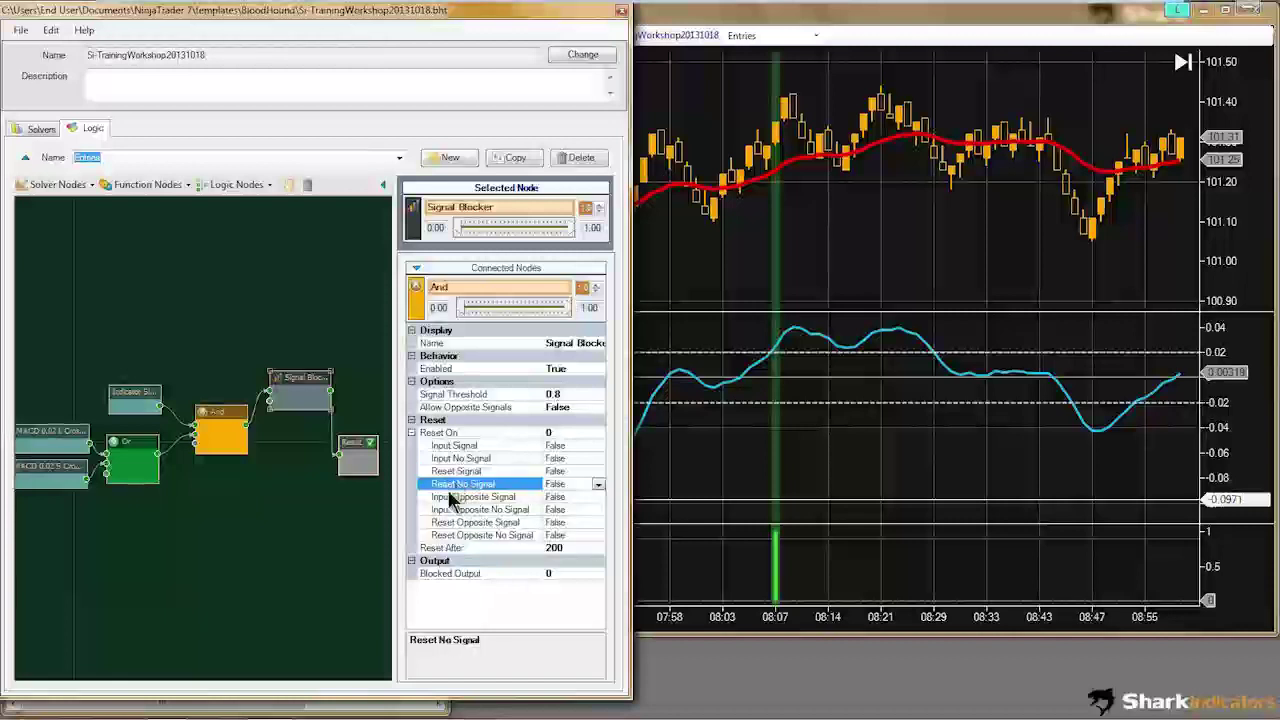
{"action": "left_click", "coordinate": [551, 549]}
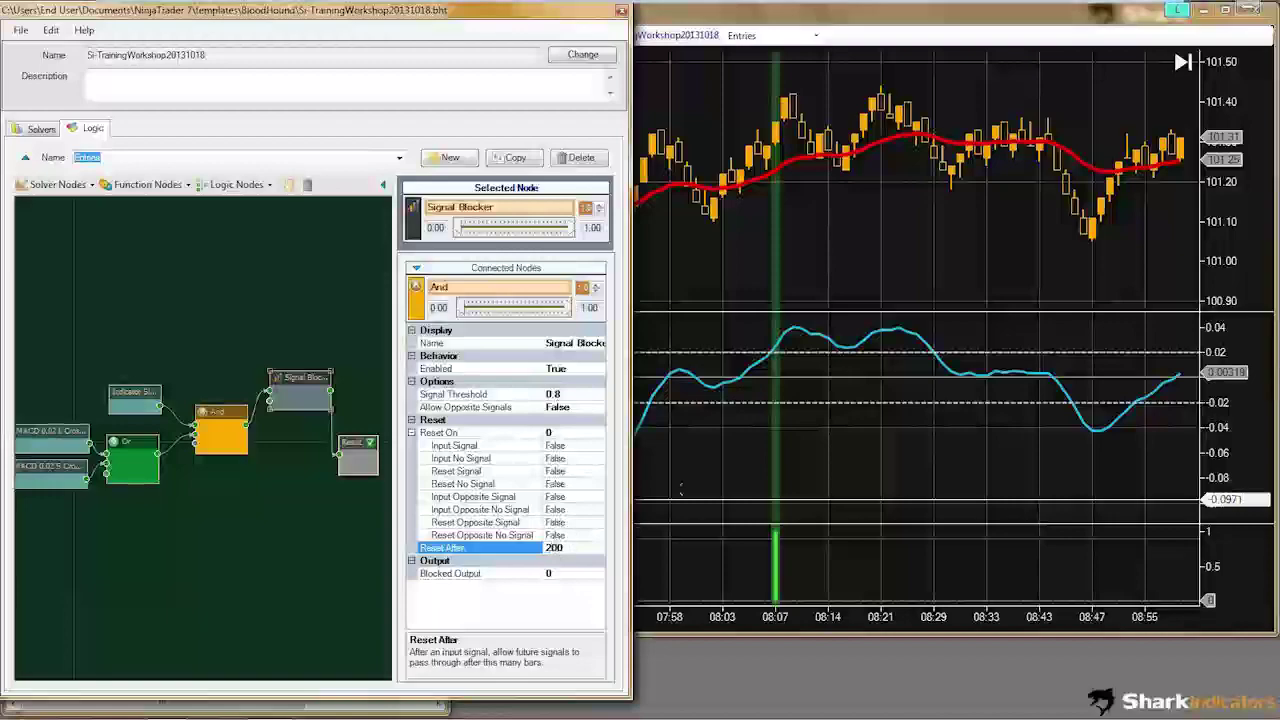
{"action": "left_click", "coordinate": [684, 462]}
{"action": "scroll", "coordinate": [684, 462], "scroll_direction": "up", "scroll_amount": 20}
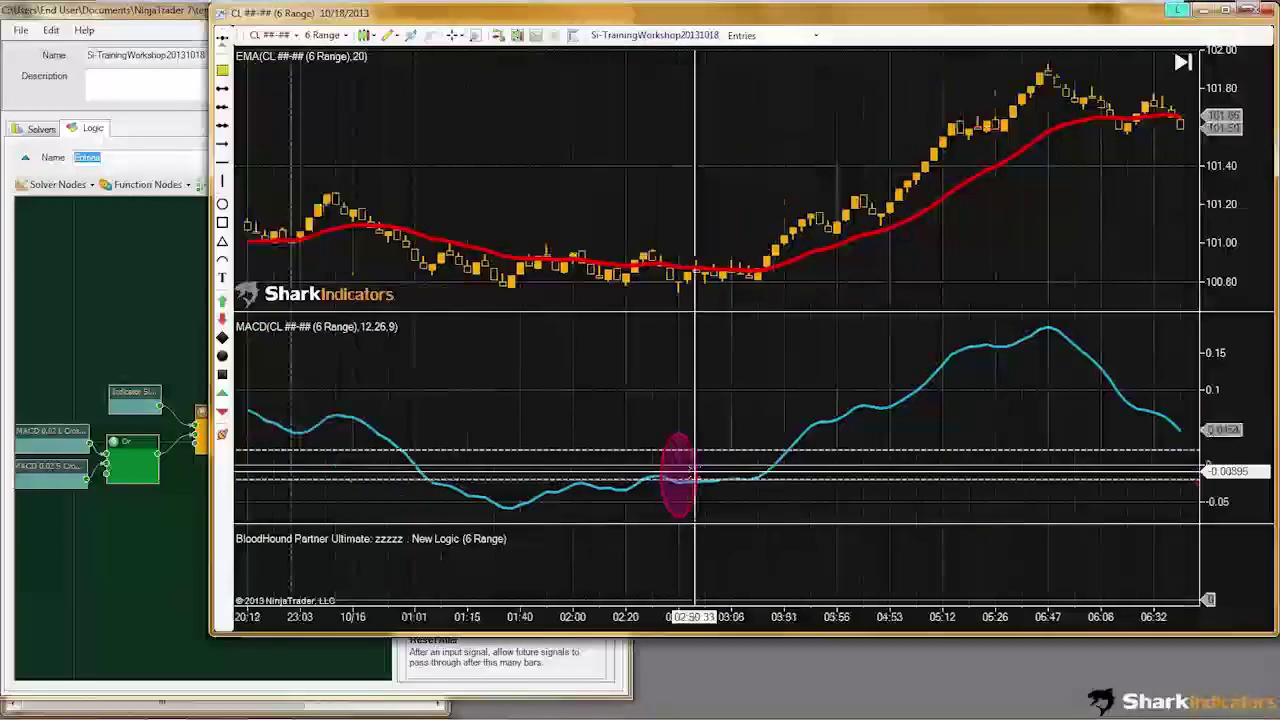
{"action": "scroll", "coordinate": [690, 470], "scroll_direction": "up", "scroll_amount": 20}
{"action": "scroll", "coordinate": [690, 476], "scroll_direction": "down", "scroll_amount": 10}
{"action": "scroll", "coordinate": [684, 467], "scroll_direction": "down", "scroll_amount": 5}
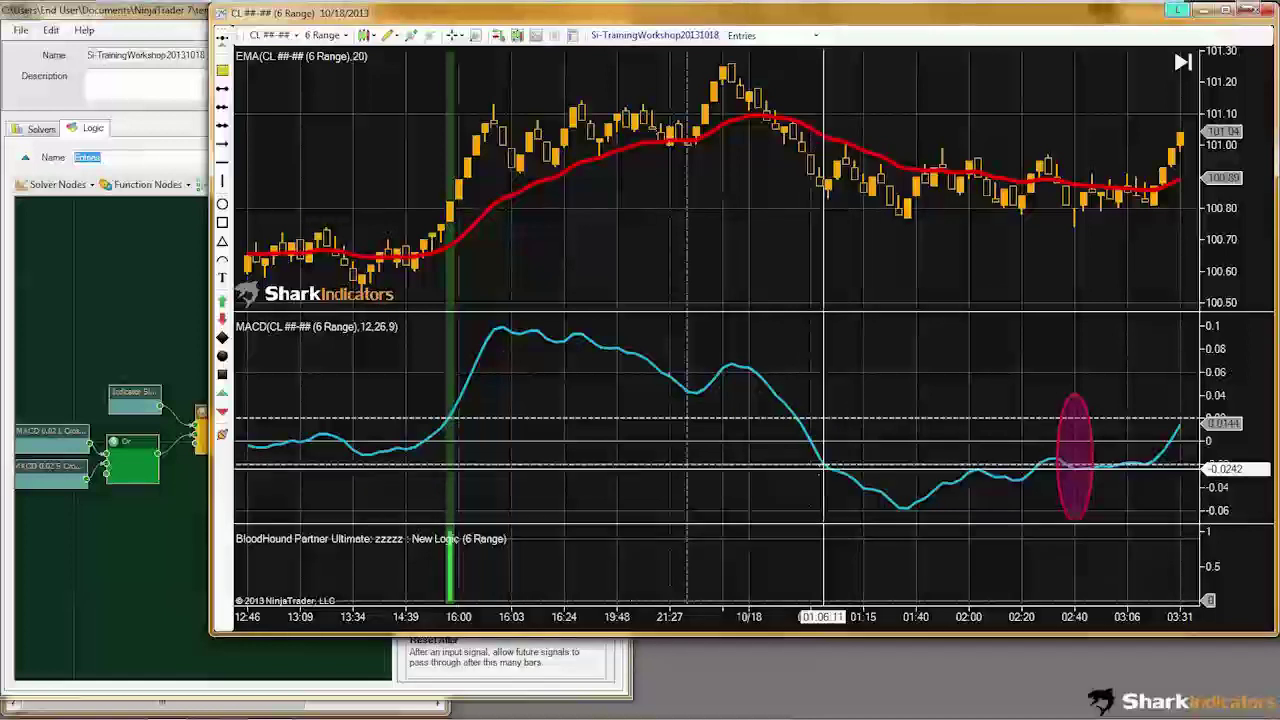
Step: Set the Signal Blocker node's Input Opposite Signal reset option to True
{"action": "left_click", "coordinate": [178, 540]}
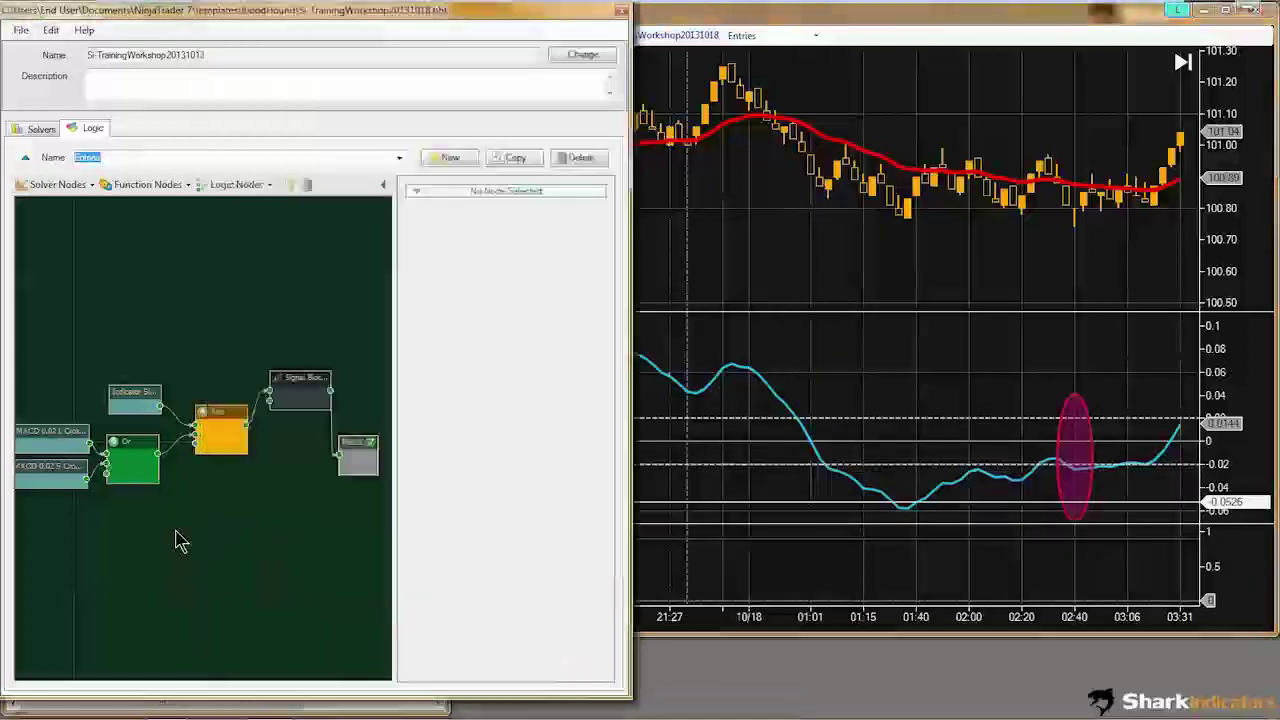
{"action": "left_click", "coordinate": [298, 384]}
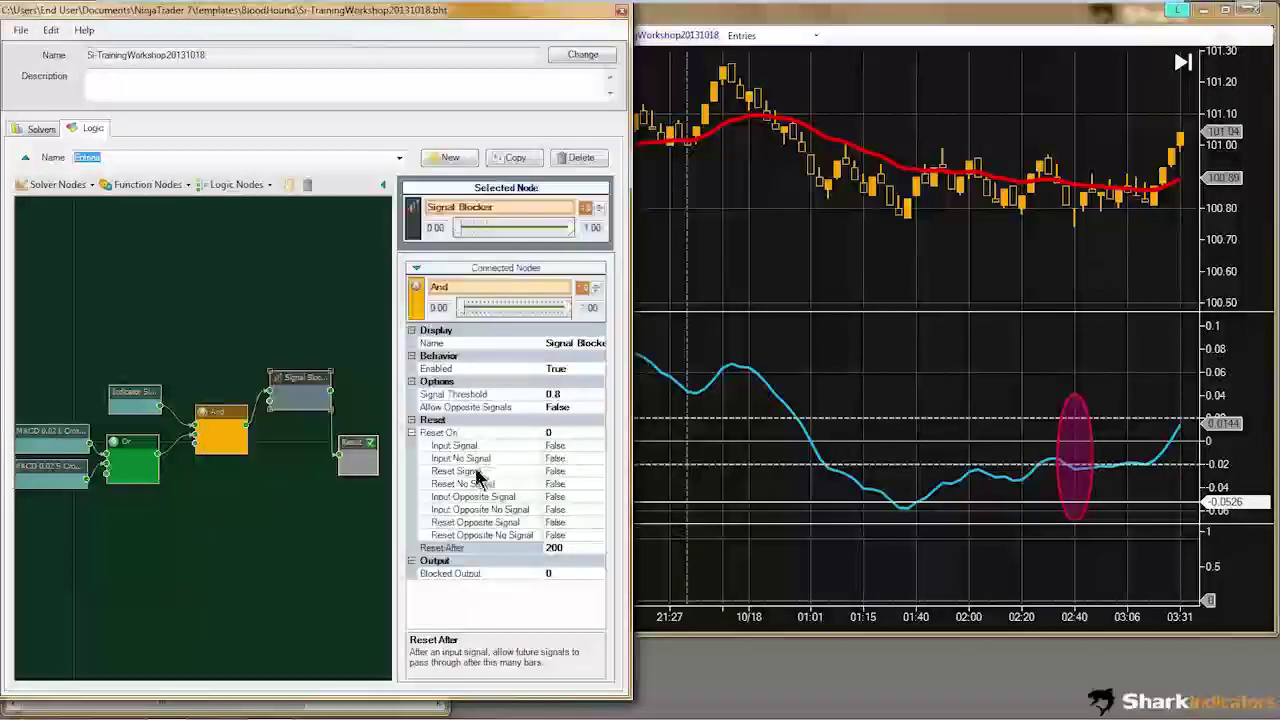
{"action": "left_click", "coordinate": [449, 498]}
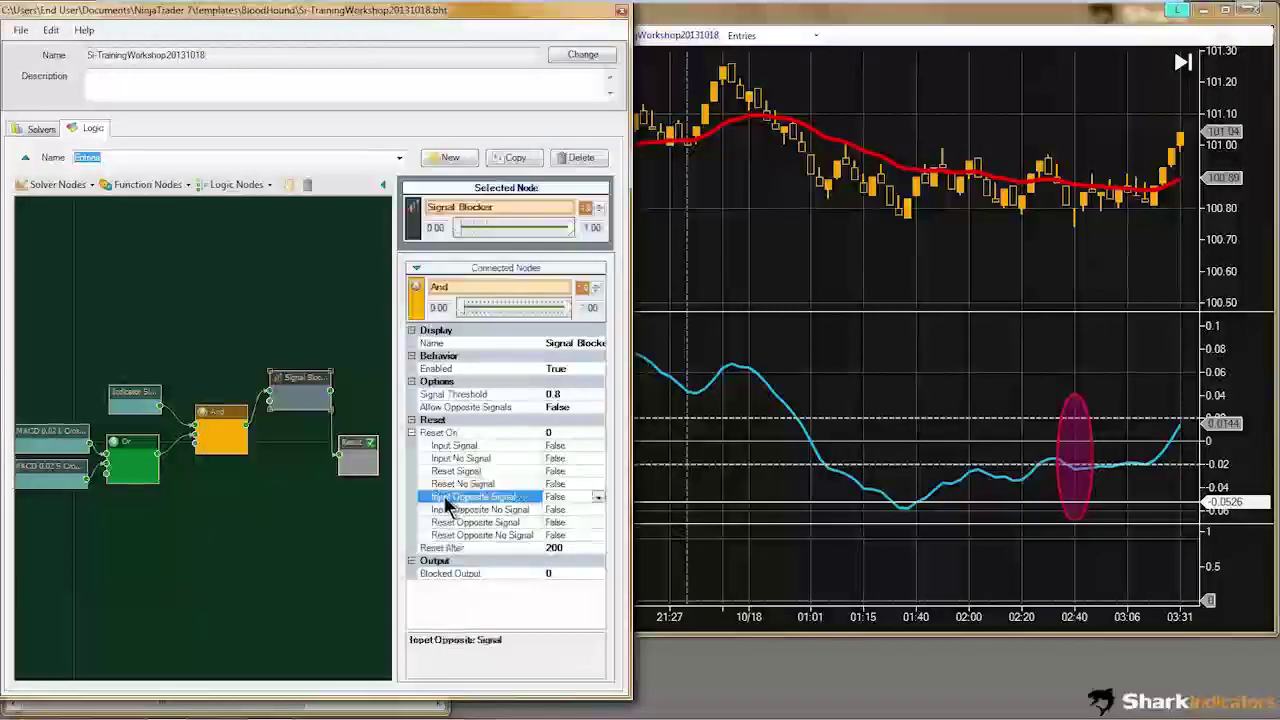
{"action": "double_click", "coordinate": [567, 499]}
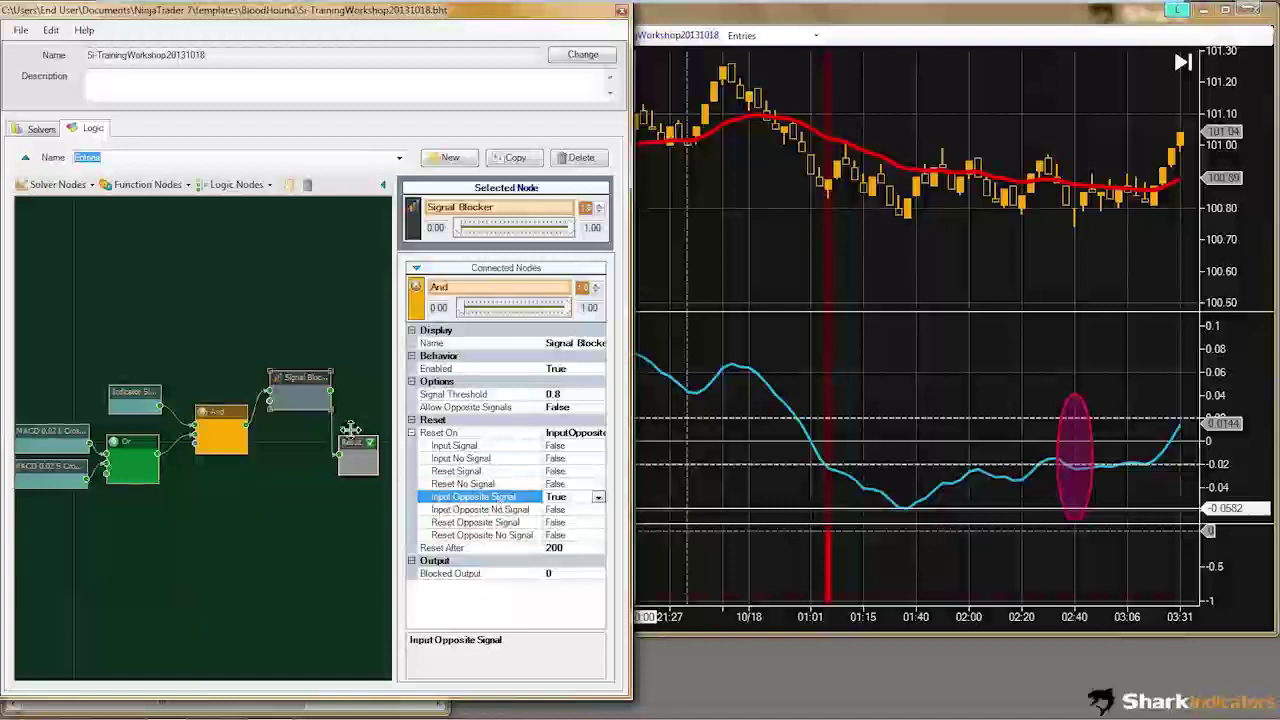
Step: Shift the Signal Blocker node slightly within the space between the And and Result nodes
{"action": "left_click", "coordinate": [297, 383]}
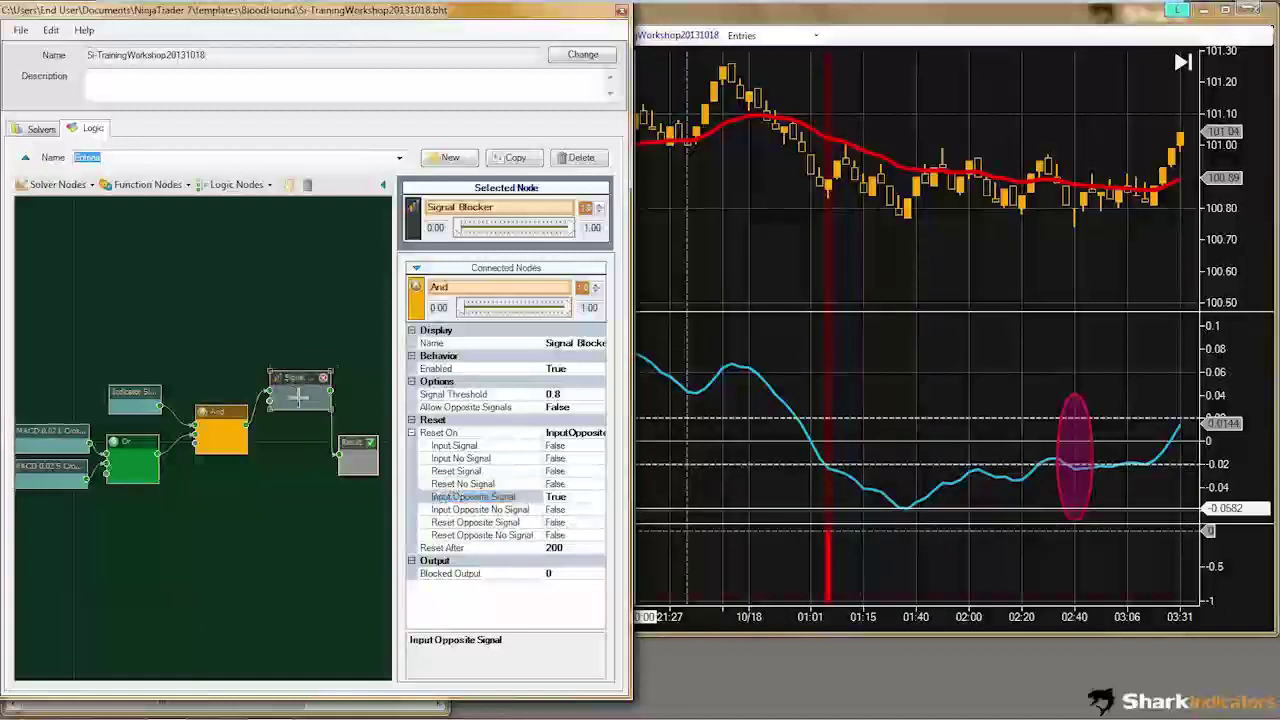
{"action": "scroll", "coordinate": [340, 473], "scroll_direction": "up", "scroll_amount": 3}
{"action": "left_click_drag", "start_coordinate": [340, 473], "coordinate": [205, 500]}
{"action": "scroll", "coordinate": [248, 460], "scroll_direction": "up", "scroll_amount": 2}
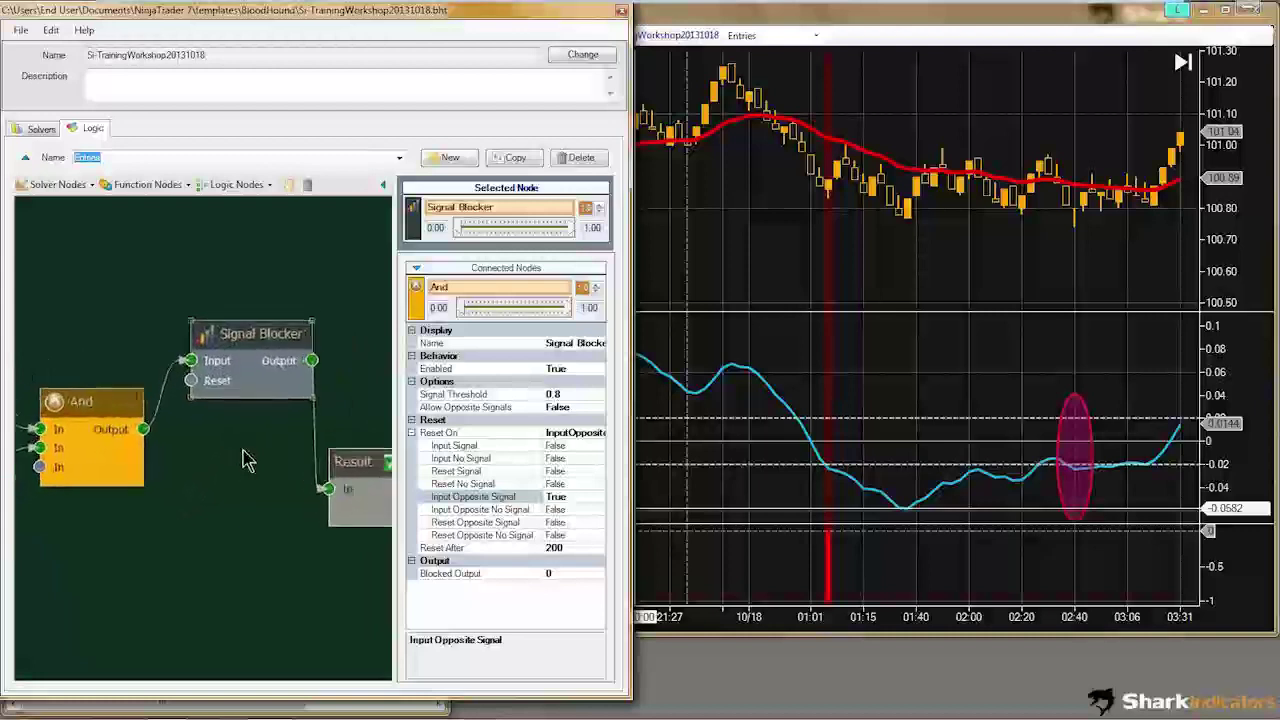
{"action": "scroll", "coordinate": [248, 462], "scroll_direction": "up", "scroll_amount": 2}
{"action": "left_click_drag", "start_coordinate": [203, 478], "coordinate": [143, 491]}
{"action": "mouse_move", "coordinate": [124, 360]}
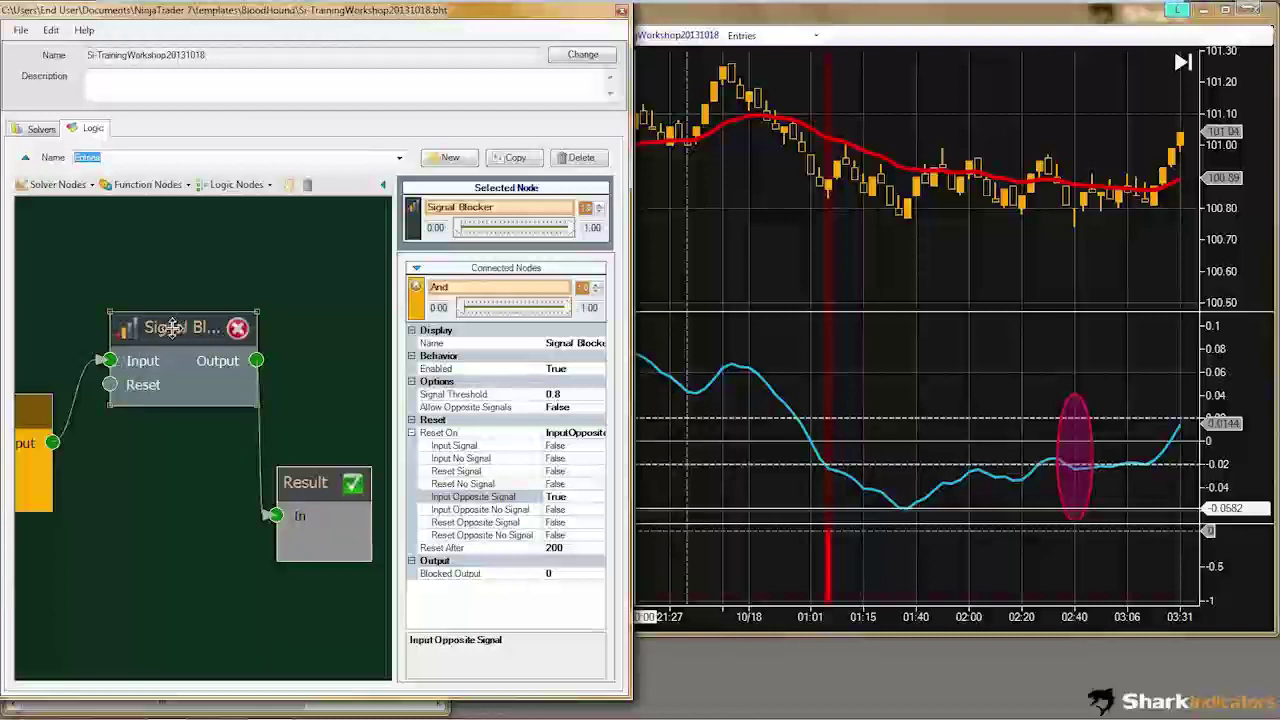
{"action": "left_click_drag", "start_coordinate": [172, 327], "coordinate": [187, 332]}
{"action": "mouse_move", "coordinate": [157, 347]}
{"action": "left_mouse_down"}
{"action": "mouse_move", "coordinate": [184, 350]}
{"action": "mouse_move", "coordinate": [150, 352]}
{"action": "mouse_move", "coordinate": [168, 337]}
{"action": "left_mouse_up"}
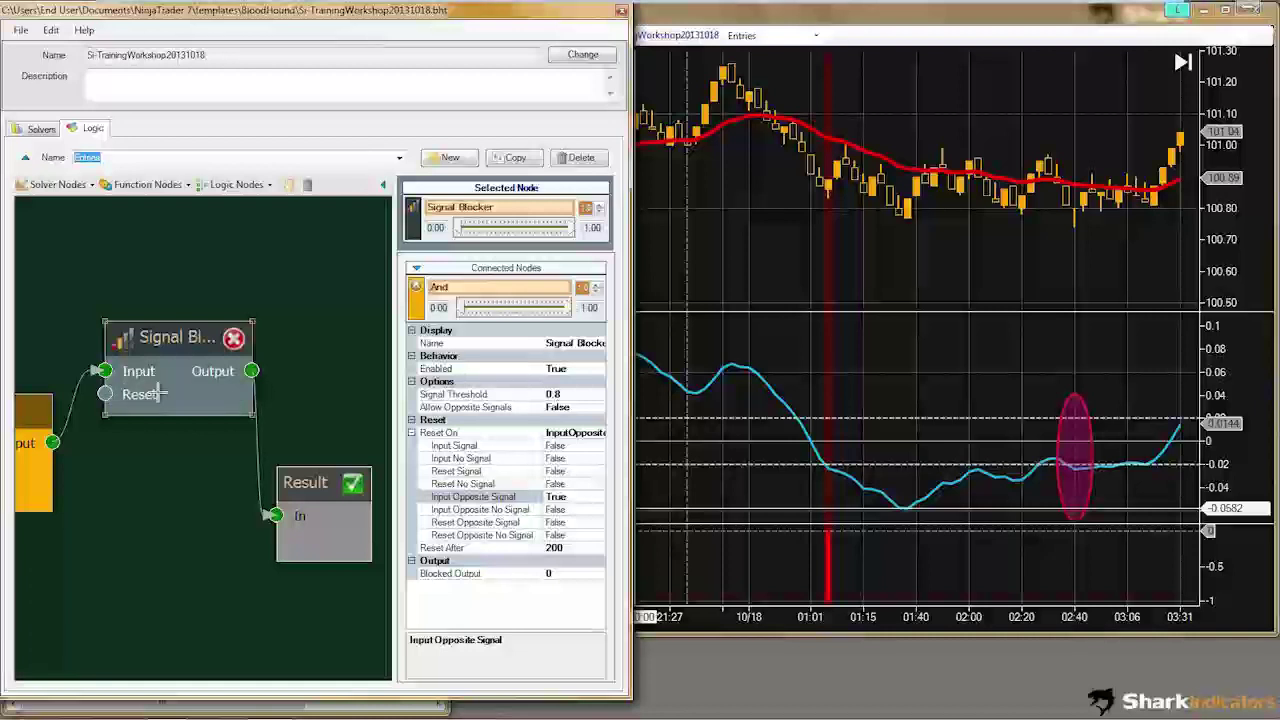
Step: Review the Signal Blocker's Reset On options from Input Signal through Input Opposite Signal alongside the node's Input and Reset connectors
{"action": "left_click", "coordinate": [443, 498]}
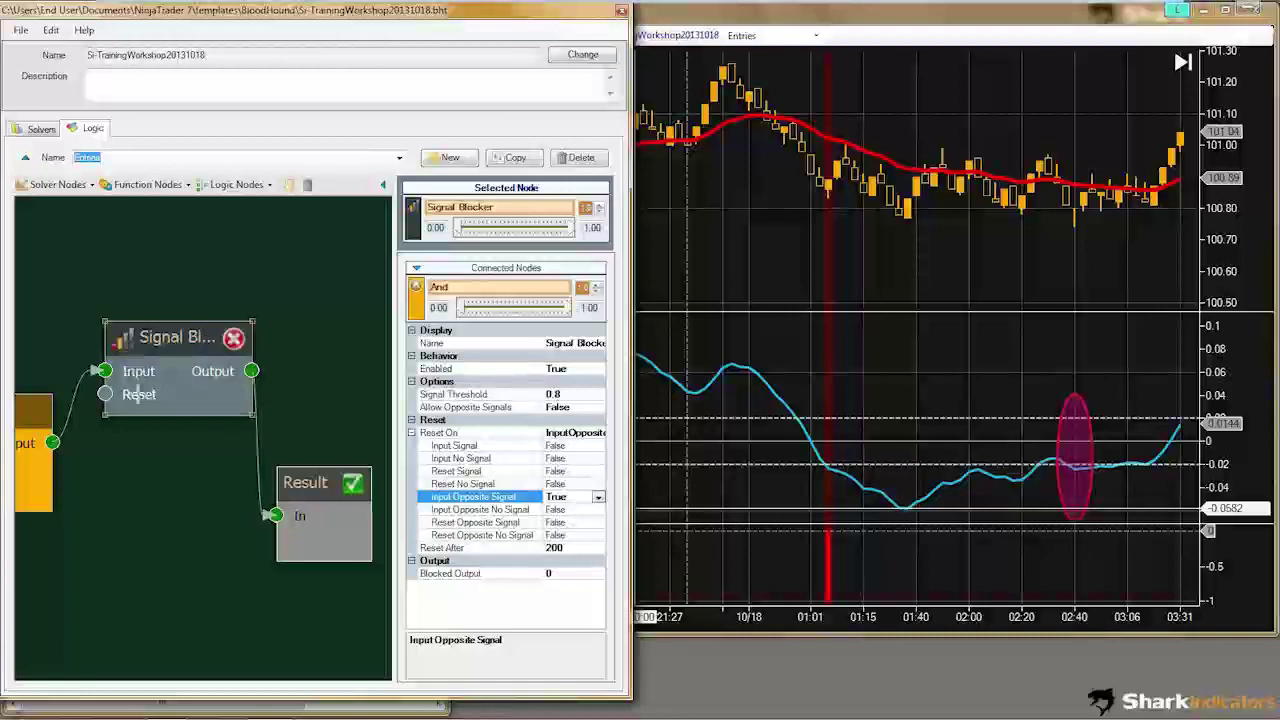
{"action": "left_click", "coordinate": [447, 485]}
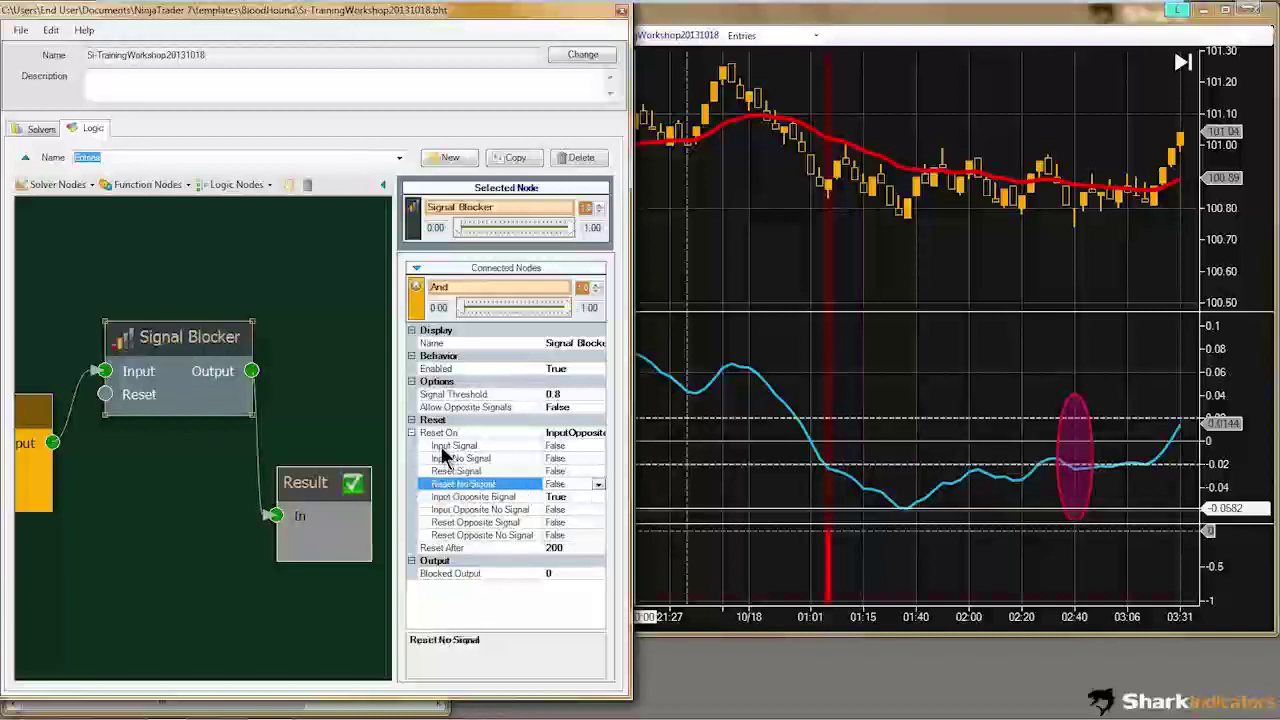
{"action": "left_click", "coordinate": [443, 447]}
{"action": "left_click", "coordinate": [446, 459]}
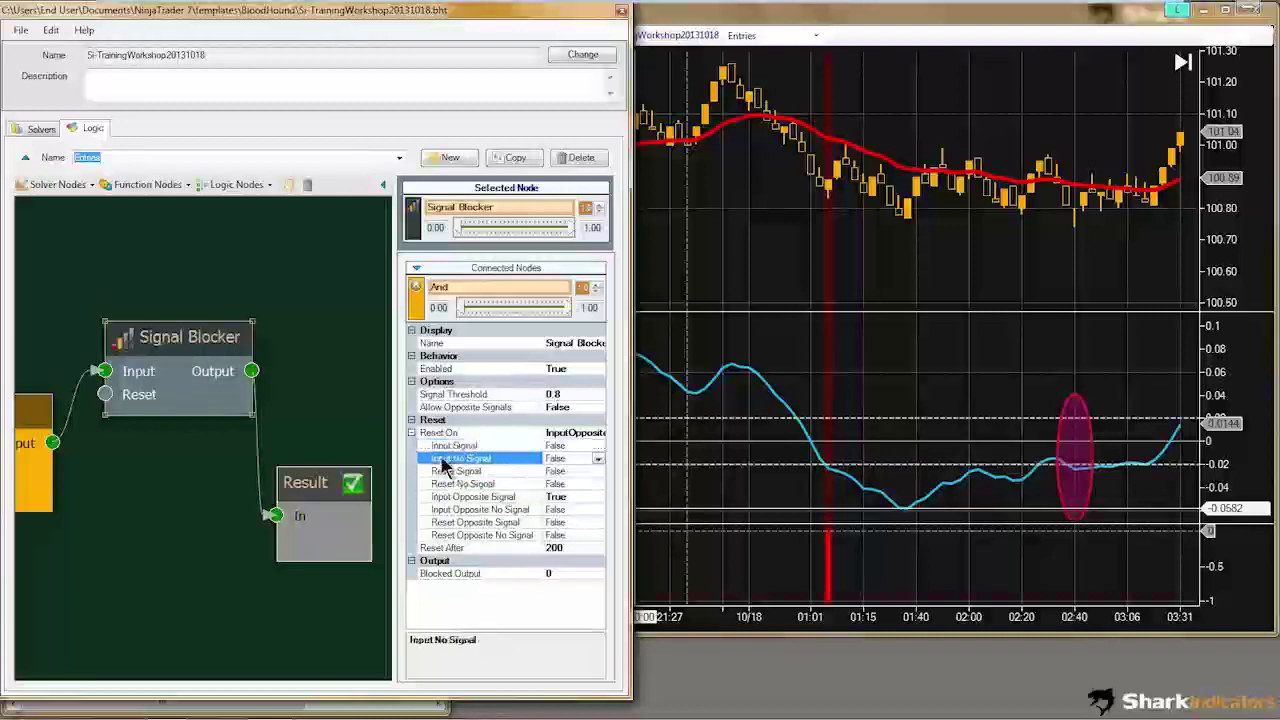
{"action": "left_click", "coordinate": [441, 471]}
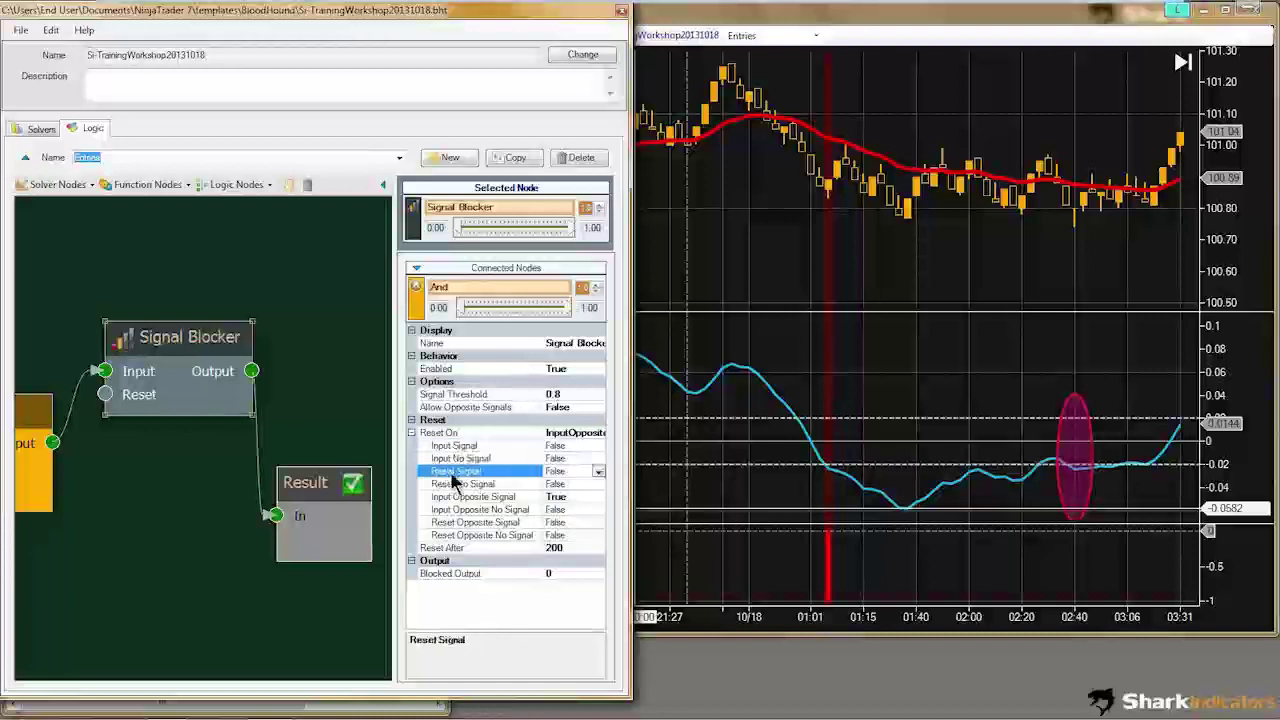
{"action": "left_click", "coordinate": [440, 485]}
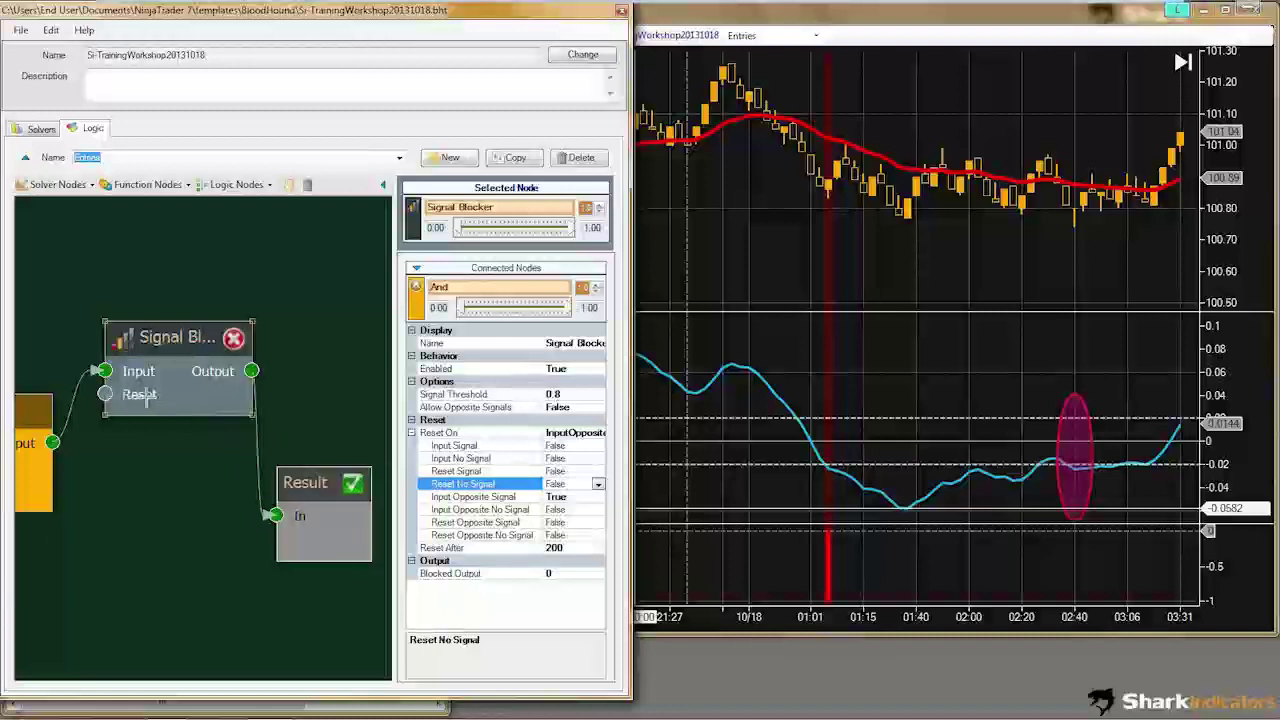
{"action": "left_click", "coordinate": [463, 498]}
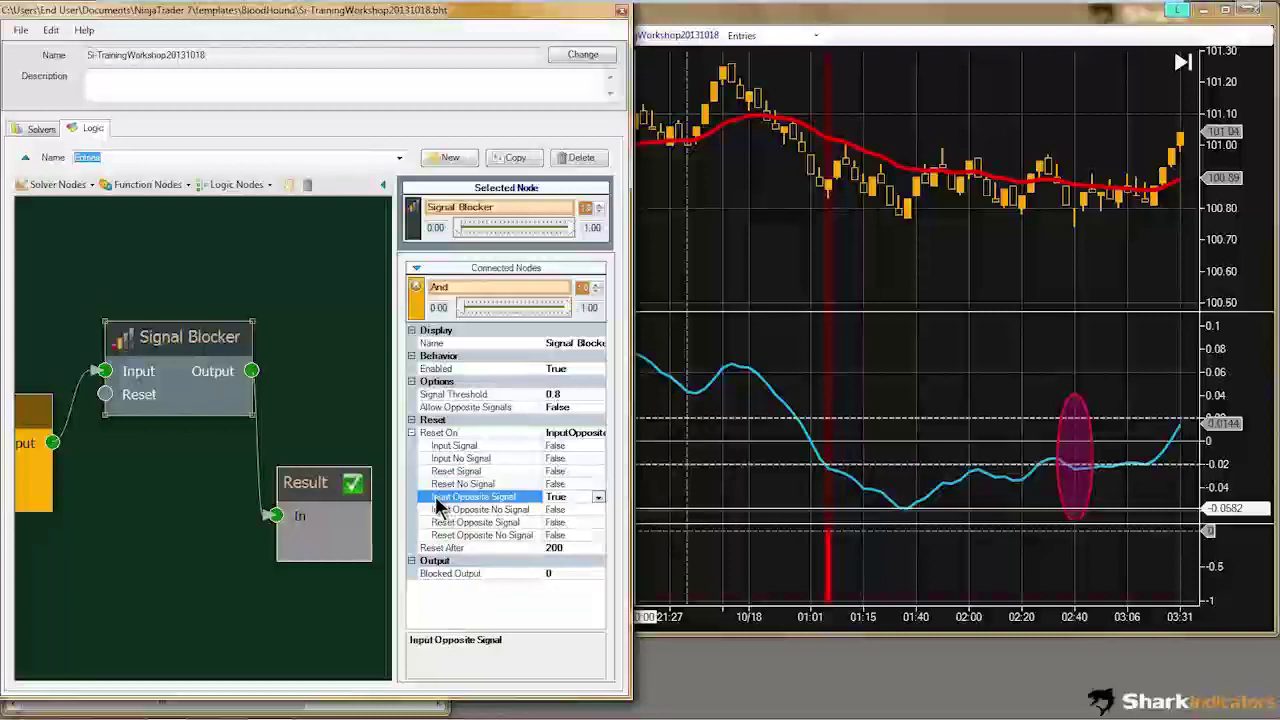
{"action": "mouse_move", "coordinate": [160, 390]}
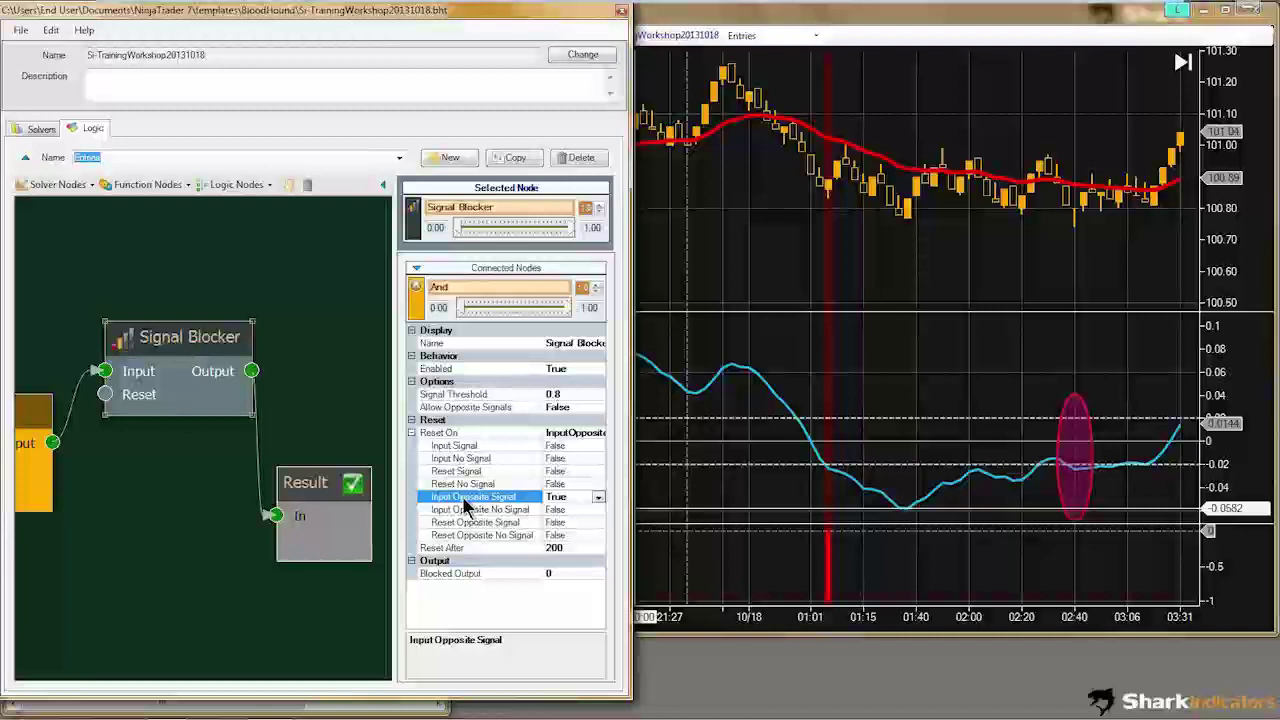
{"action": "mouse_move", "coordinate": [172, 328]}
{"action": "left_mouse_down"}
{"action": "mouse_move", "coordinate": [174, 352]}
{"action": "mouse_move", "coordinate": [170, 264]}
{"action": "mouse_move", "coordinate": [173, 351]}
{"action": "left_mouse_up"}
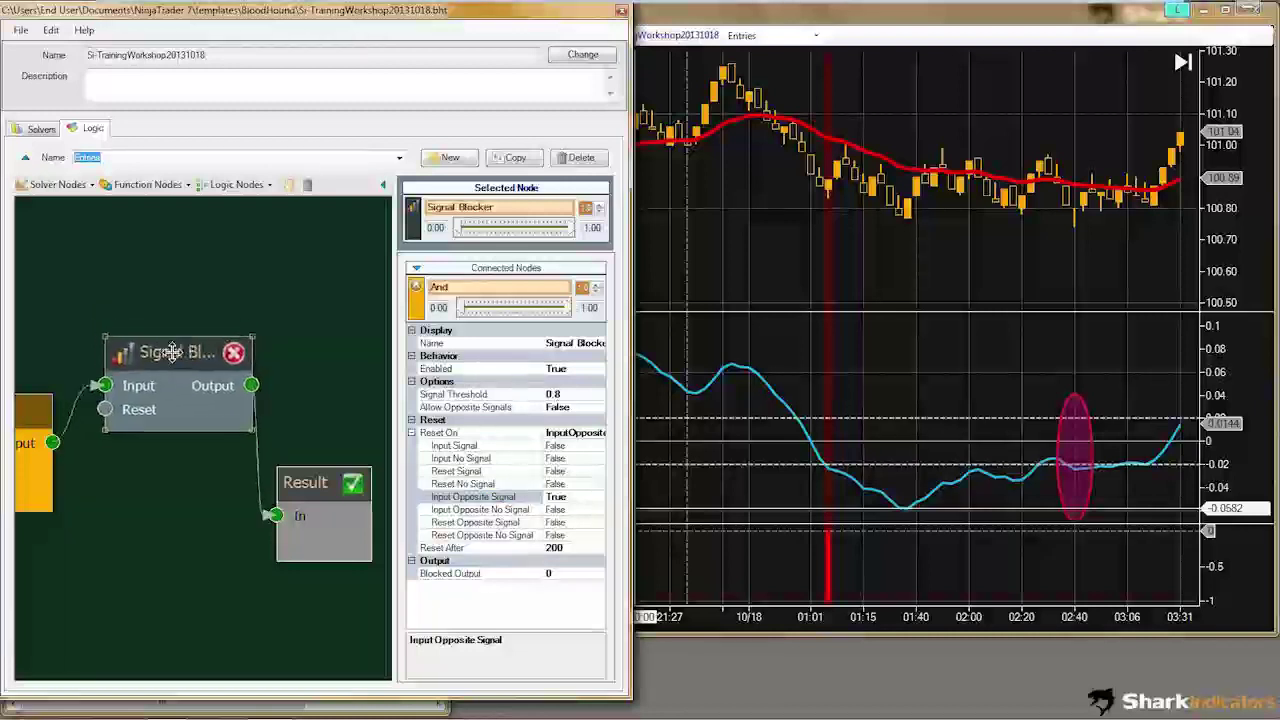
Step: Examine the alternating long and short signals against the MACD threshold crossings on the chart for 10/17 and 10/18
{"action": "left_click", "coordinate": [790, 350]}
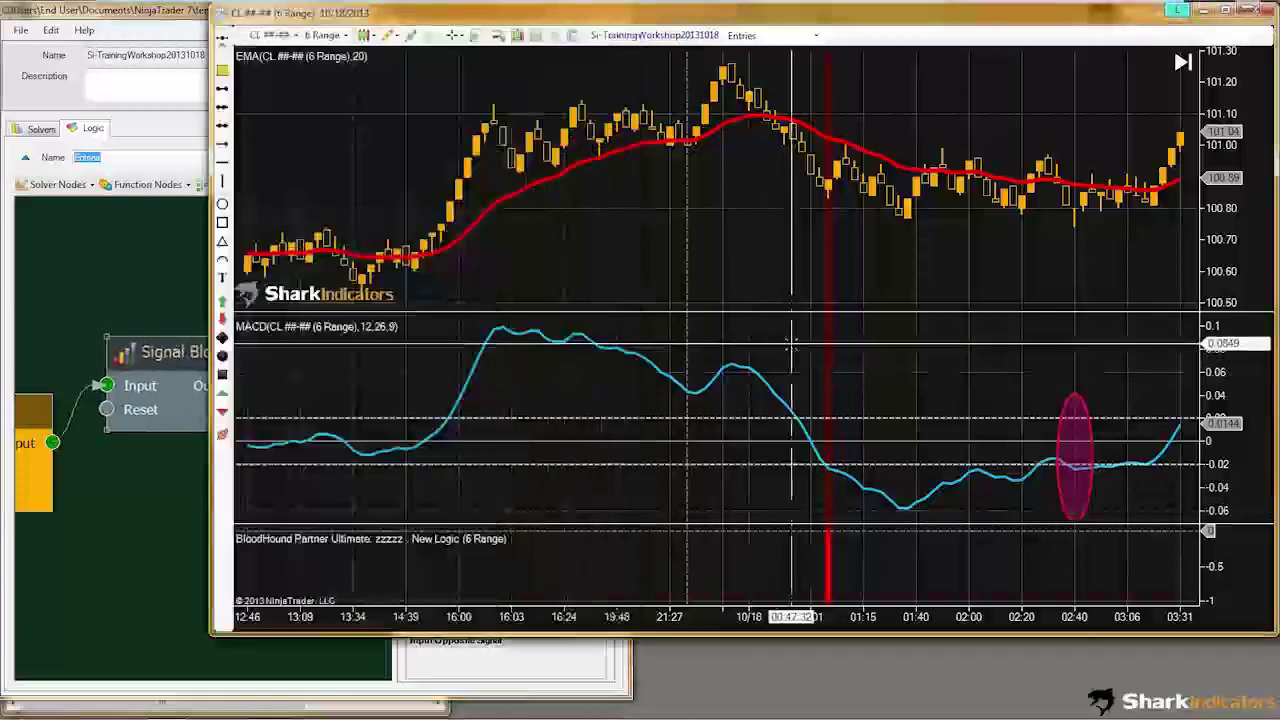
{"action": "scroll", "coordinate": [740, 400], "scroll_direction": "up", "scroll_amount": 8}
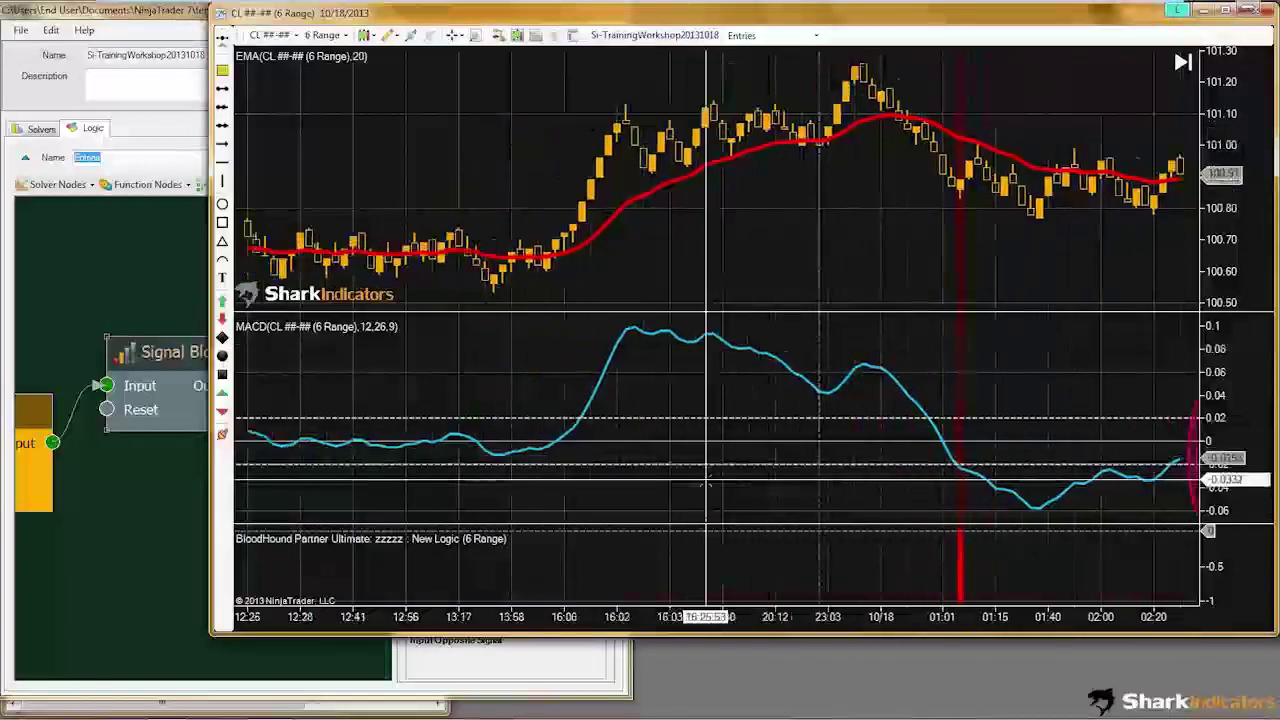
{"action": "scroll", "coordinate": [707, 480], "scroll_direction": "up", "scroll_amount": 10}
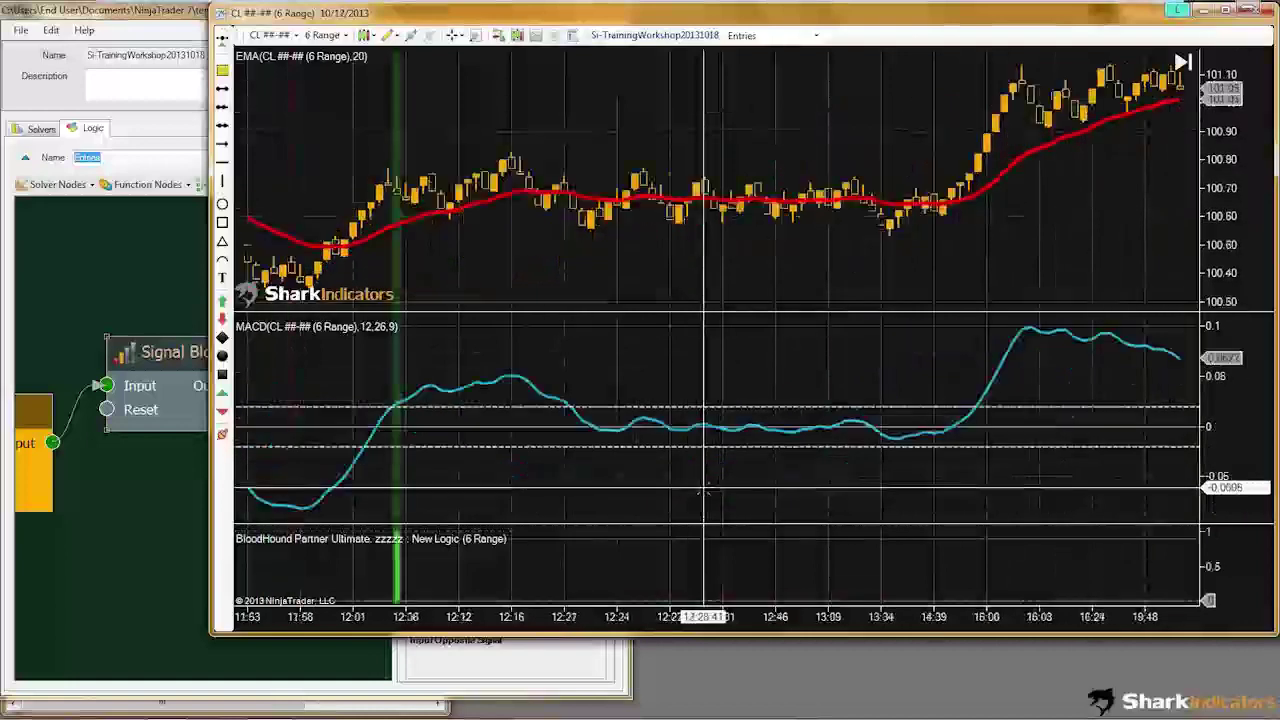
{"action": "scroll", "coordinate": [707, 490], "scroll_direction": "up", "scroll_amount": 5}
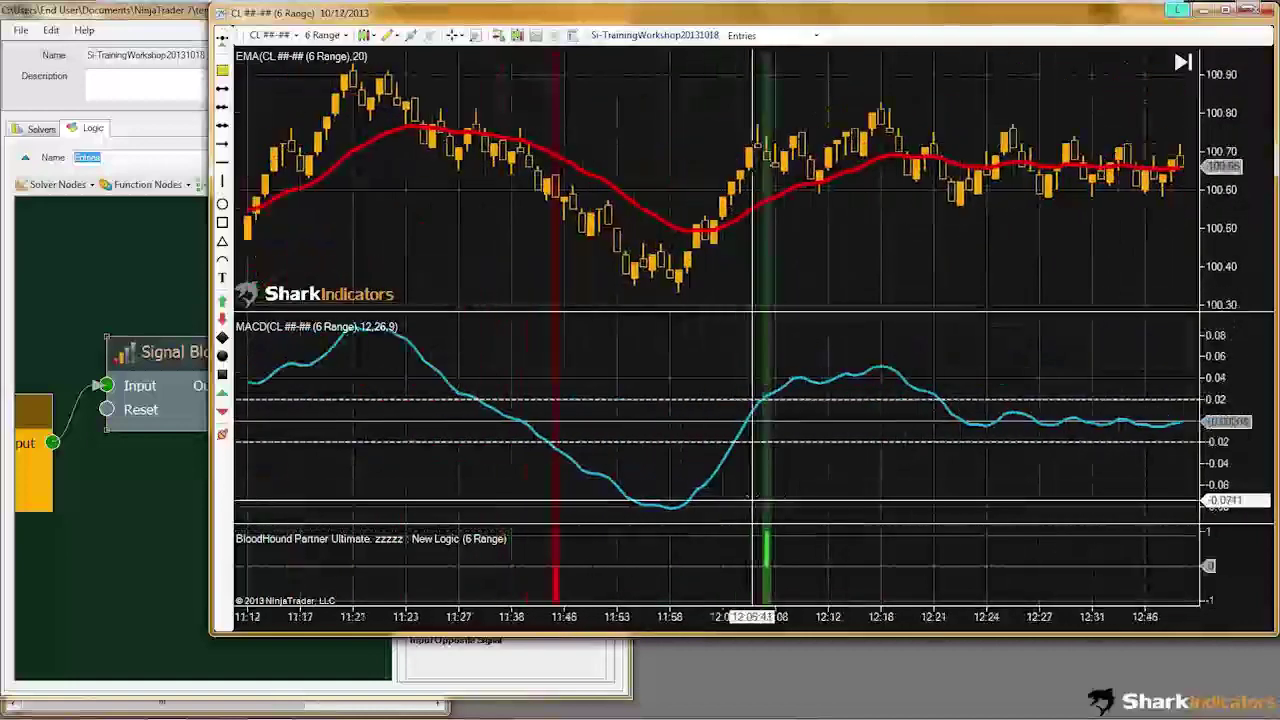
{"action": "scroll", "coordinate": [756, 496], "scroll_direction": "up", "scroll_amount": 1}
{"action": "scroll", "coordinate": [756, 496], "scroll_direction": "down", "scroll_amount": 15}
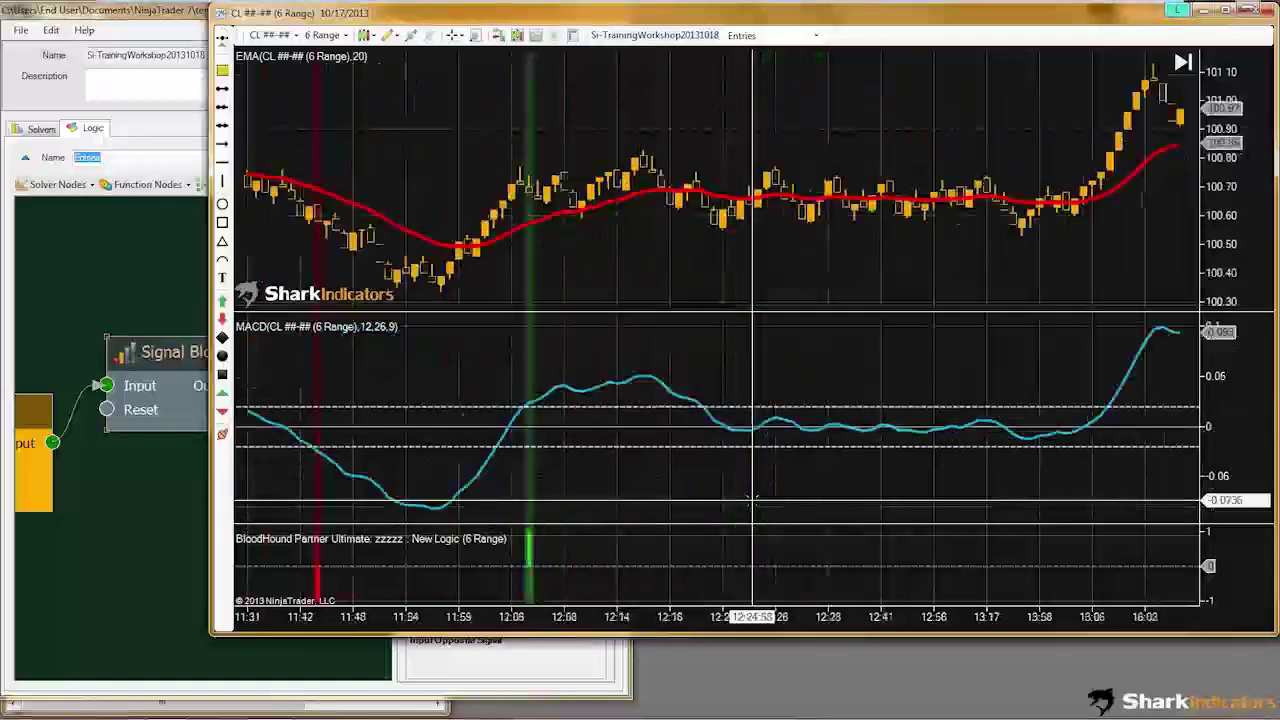
{"action": "scroll", "coordinate": [752, 500], "scroll_direction": "down", "scroll_amount": 10}
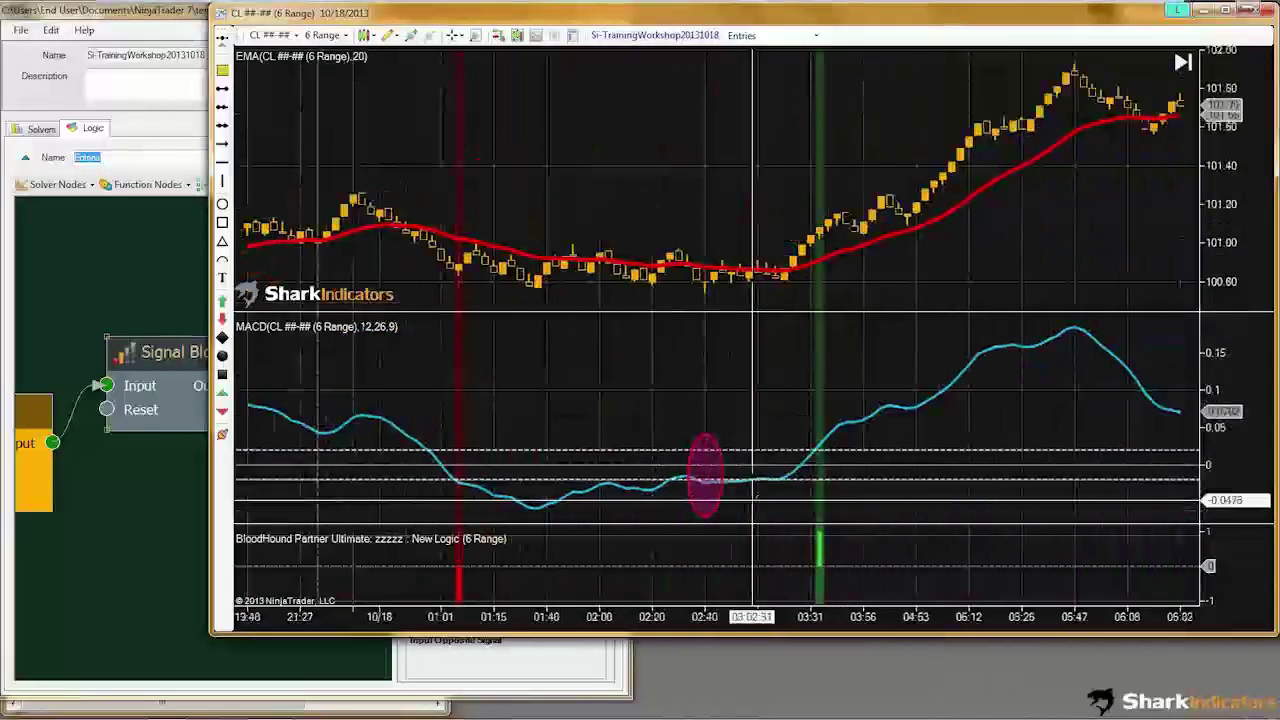
{"action": "scroll", "coordinate": [752, 500], "scroll_direction": "up", "scroll_amount": 5}
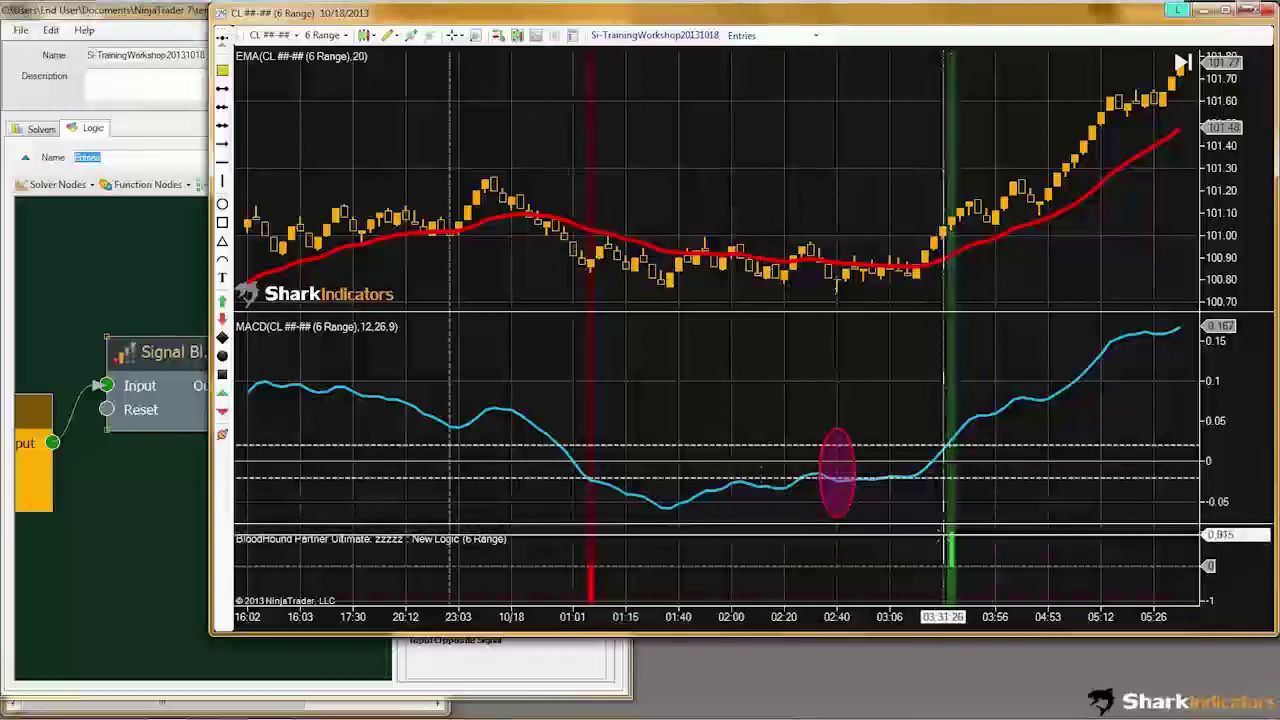
Step: Review the Signal Blocker's Input Opposite Signal and Reset After settings against the signals on the chart
{"action": "left_click", "coordinate": [158, 350]}
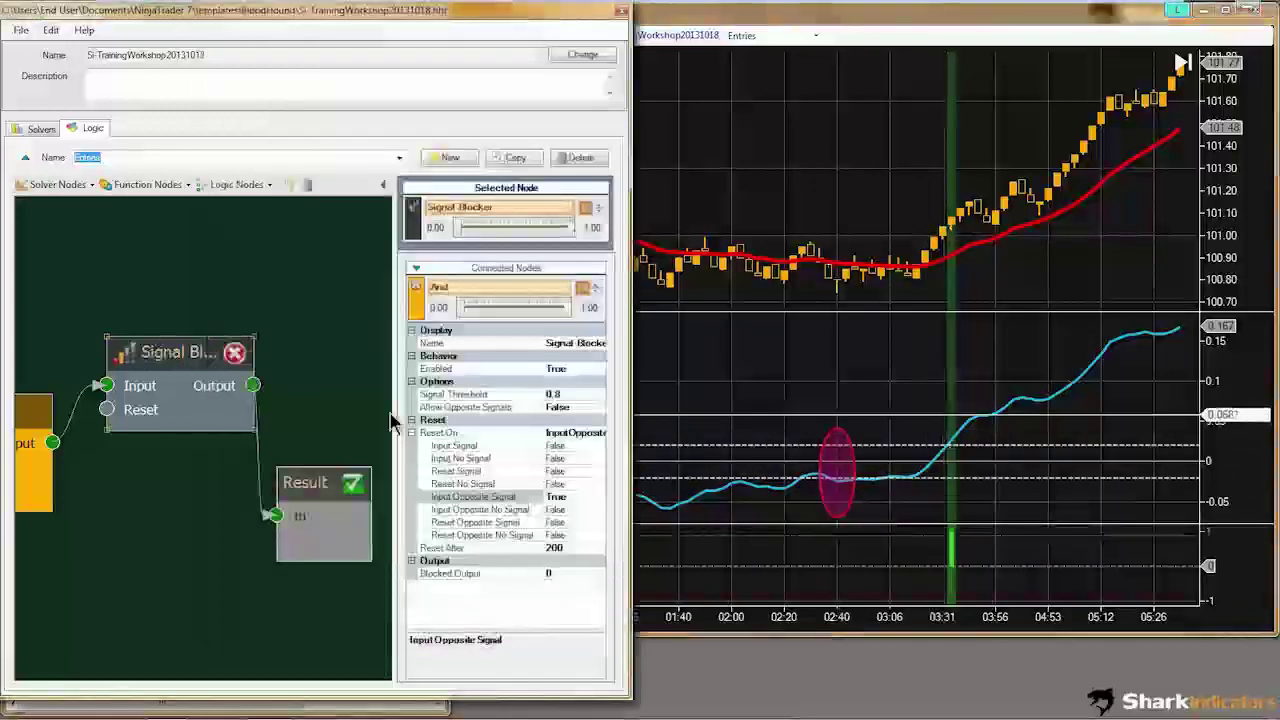
{"action": "left_click", "coordinate": [476, 499]}
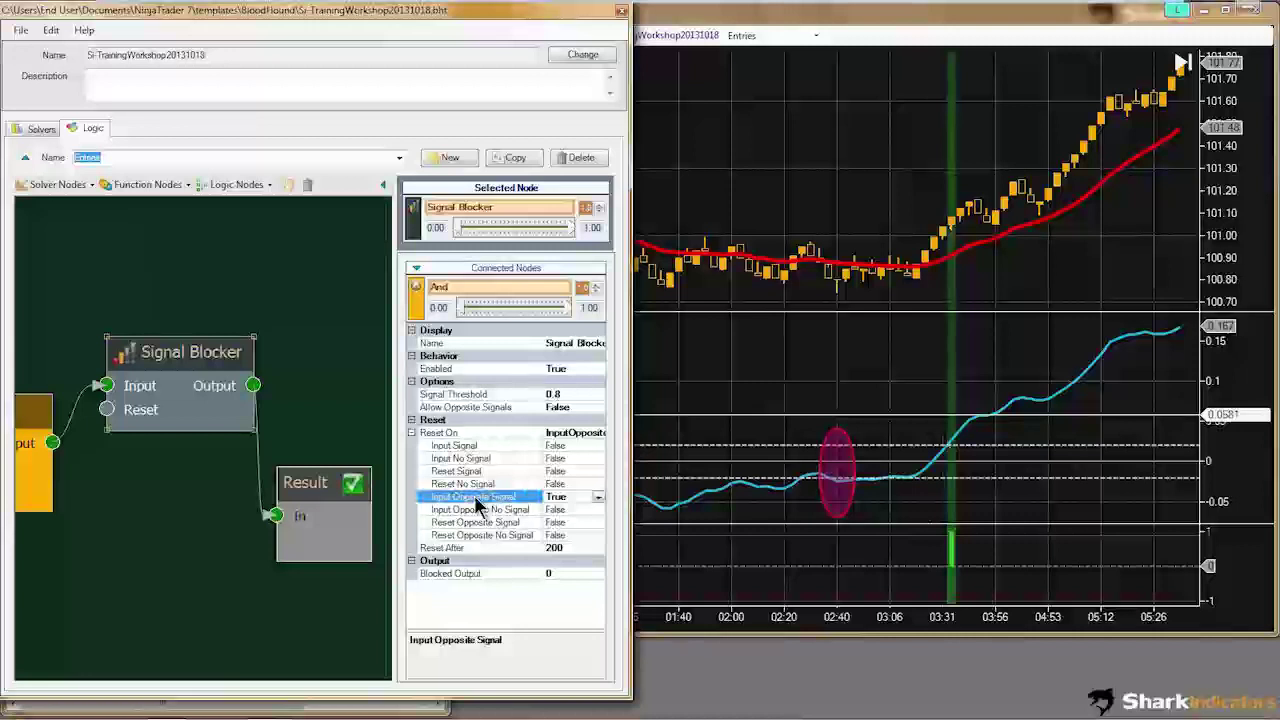
{"action": "left_click", "coordinate": [180, 352]}
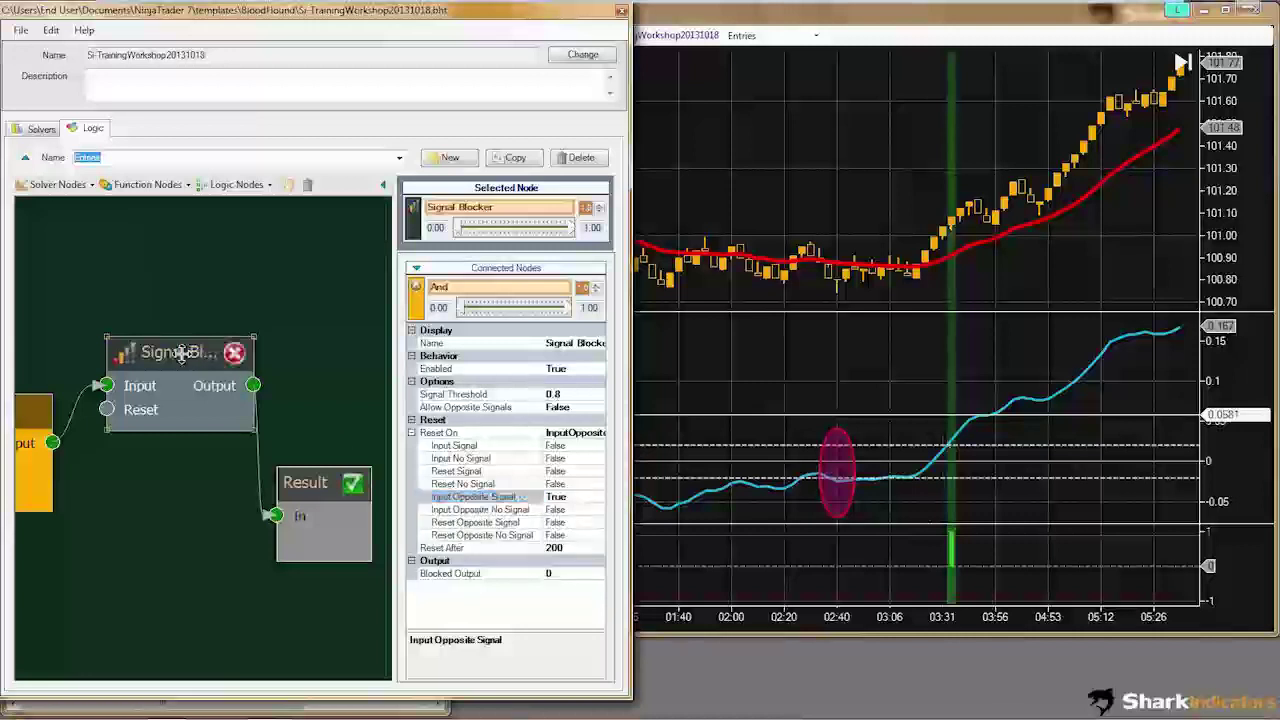
{"action": "left_click_drag", "start_coordinate": [180, 352], "coordinate": [175, 352]}
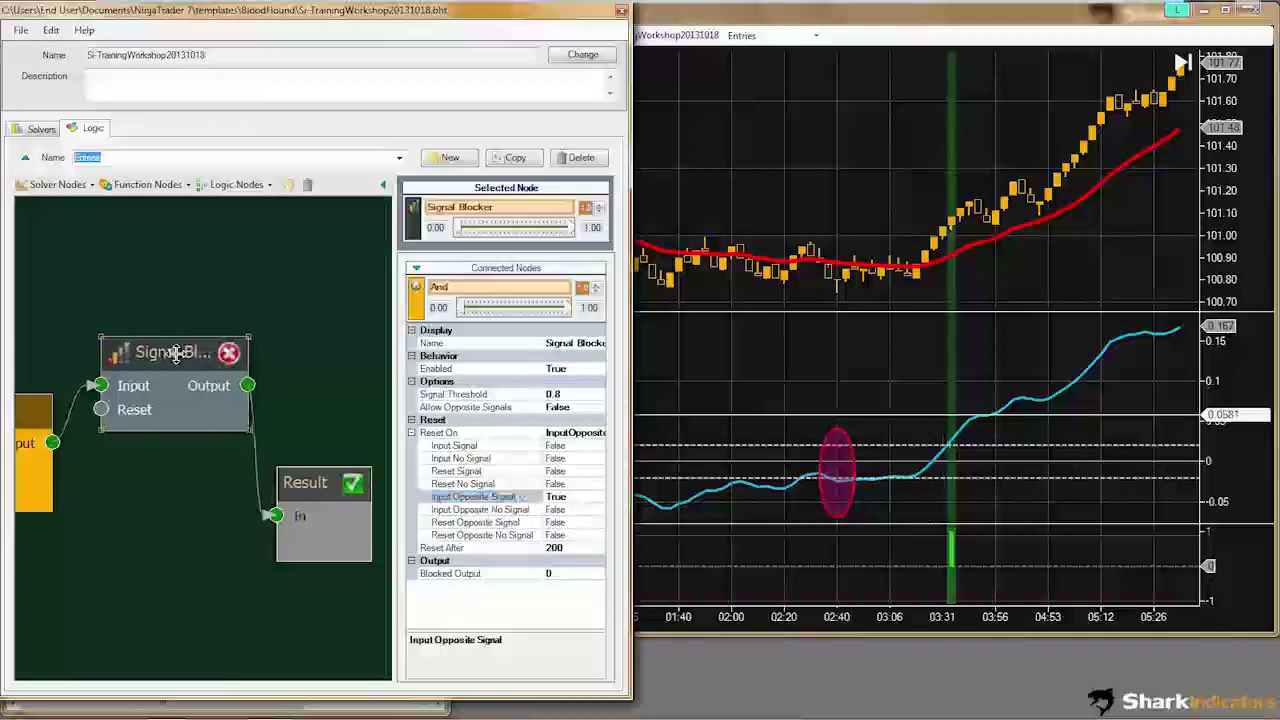
{"action": "left_click", "coordinate": [453, 548]}
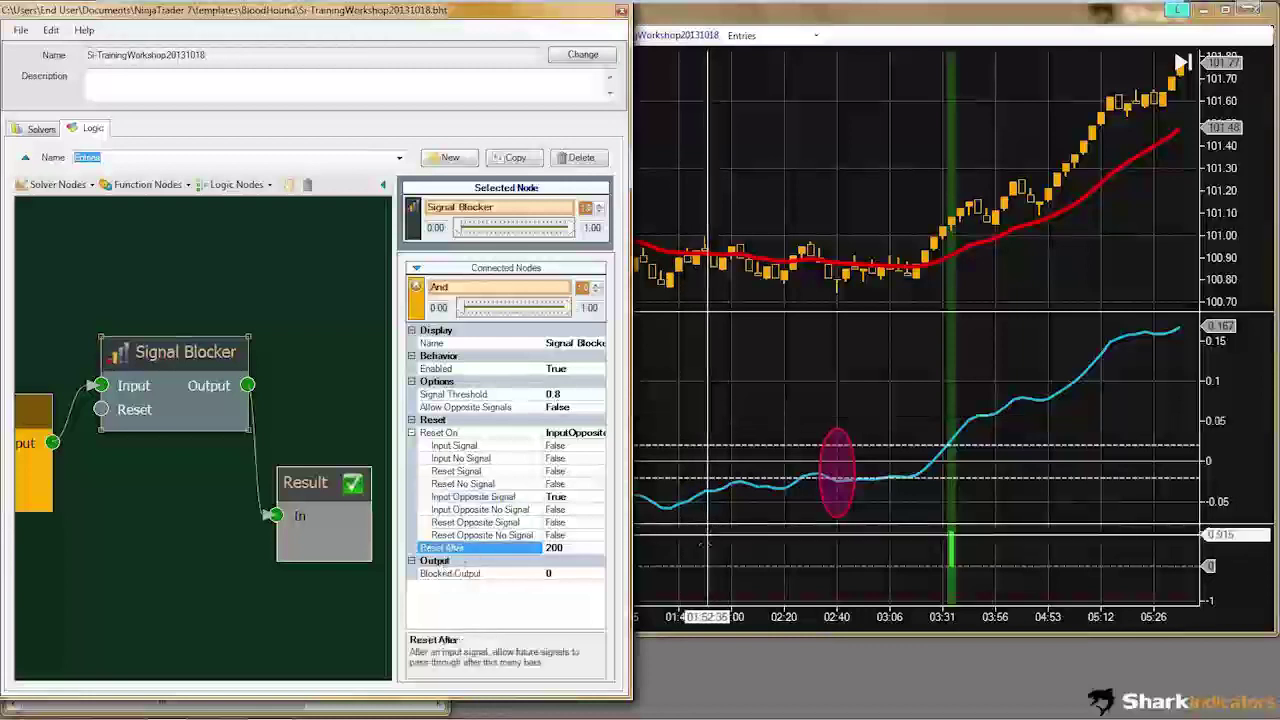
{"action": "left_click", "coordinate": [705, 560]}
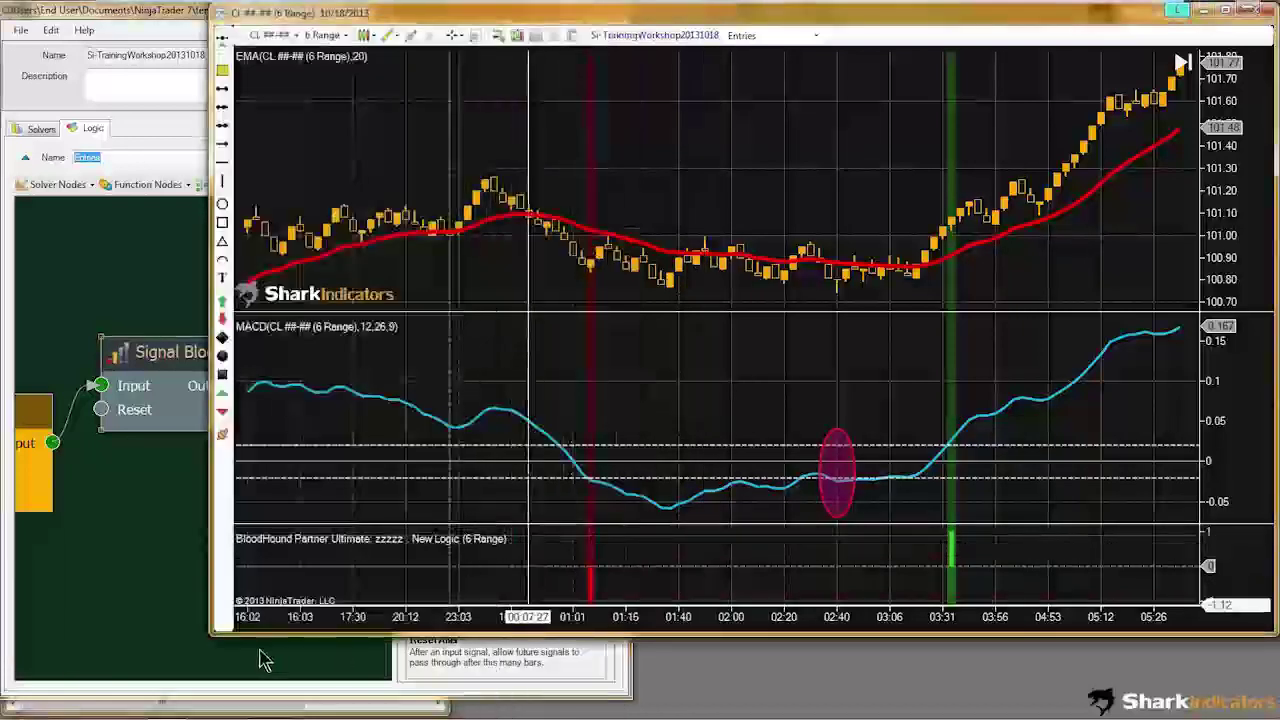
{"action": "left_click", "coordinate": [259, 660]}
{"action": "left_click", "coordinate": [177, 368]}
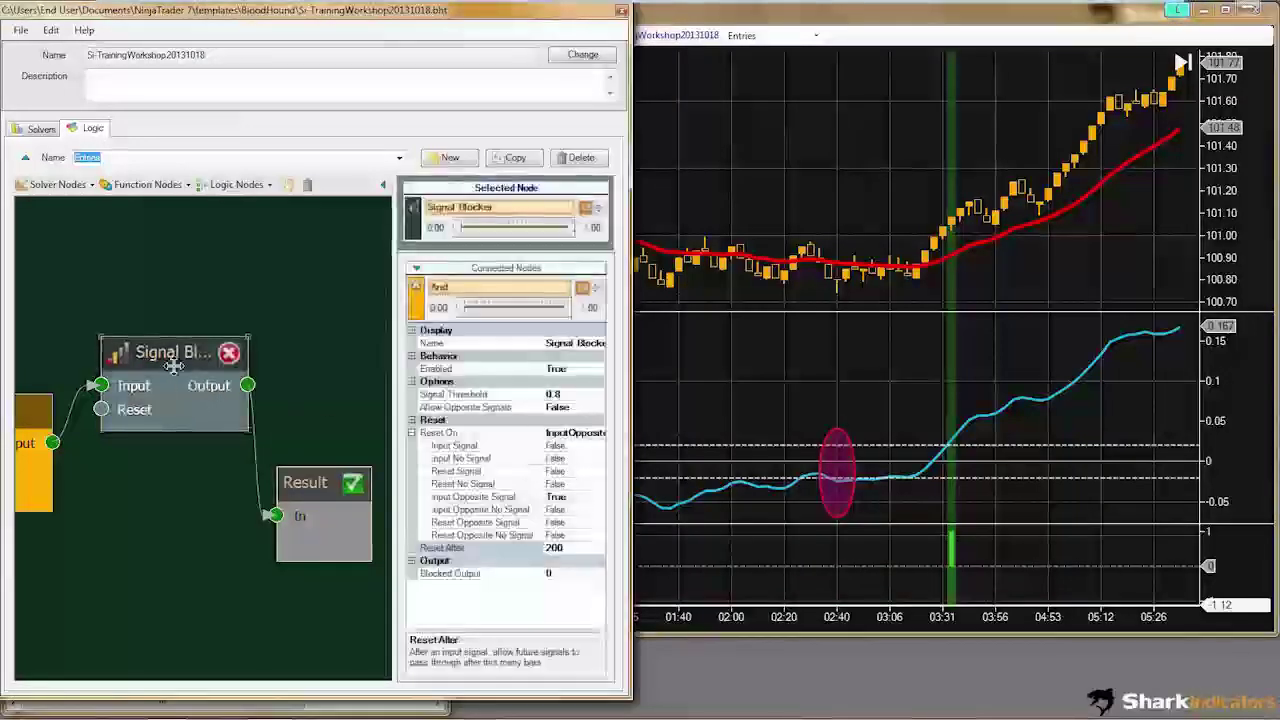
{"action": "left_click", "coordinate": [467, 549]}
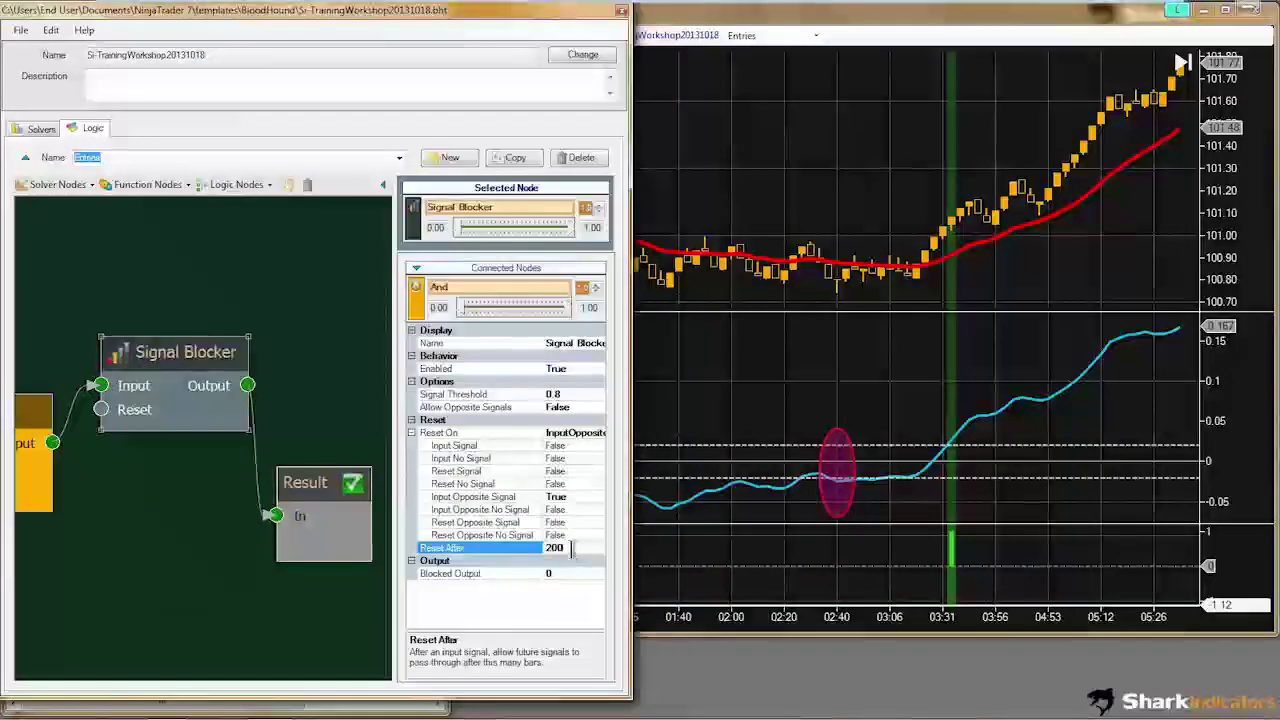
Step: Review the Signal Blocker's Input Opposite Signal setting against the marked MACD crossings and long and short signals on the 10/18 chart
{"action": "left_click", "coordinate": [471, 498]}
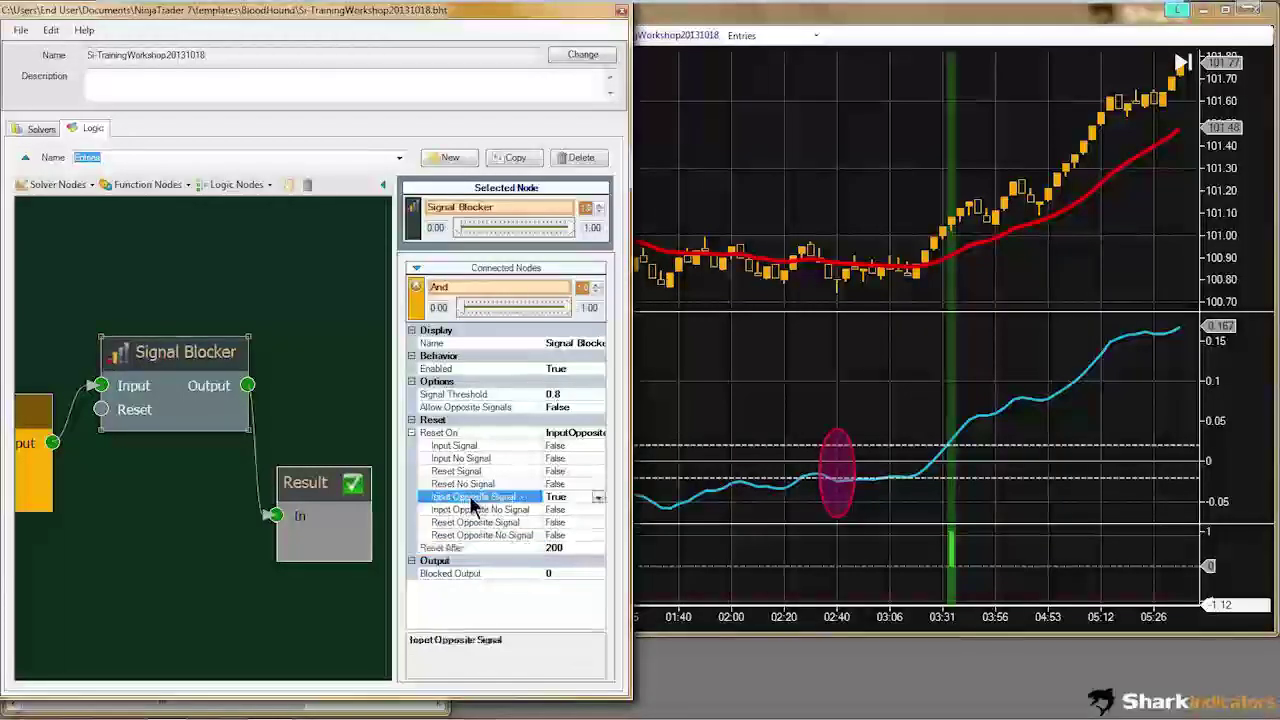
{"action": "mouse_move", "coordinate": [175, 385]}
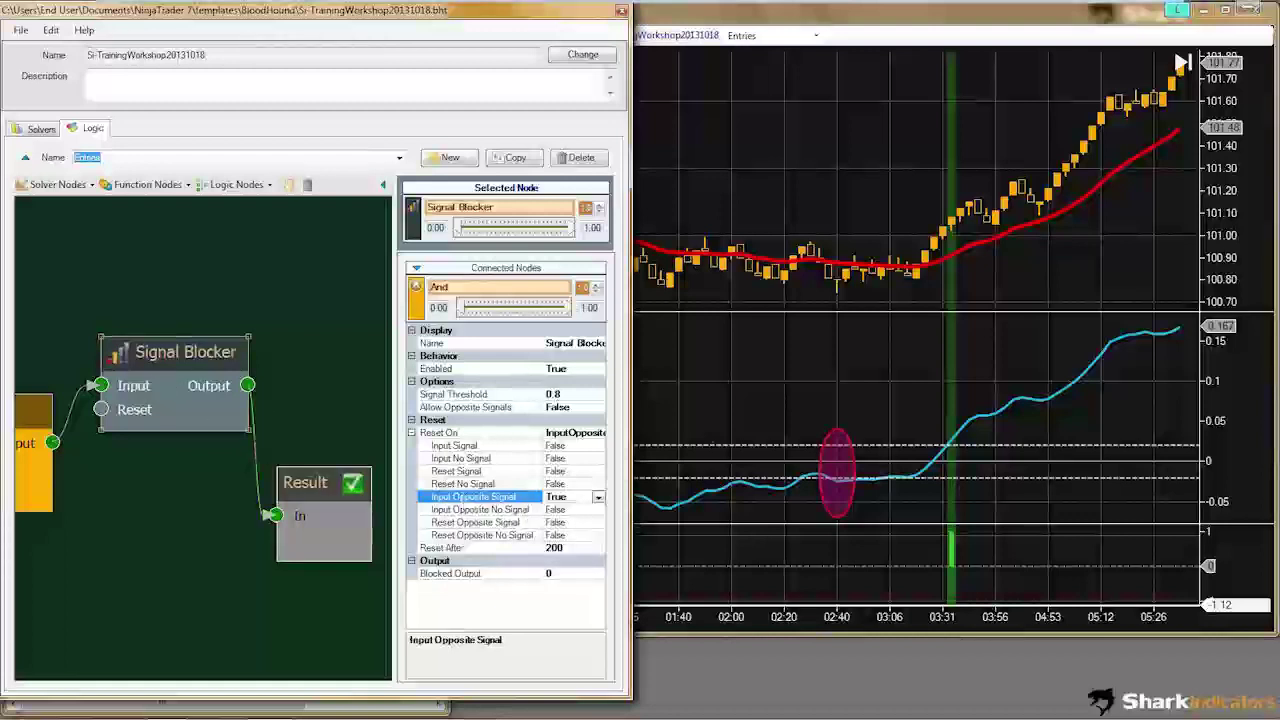
{"action": "left_click", "coordinate": [714, 300]}
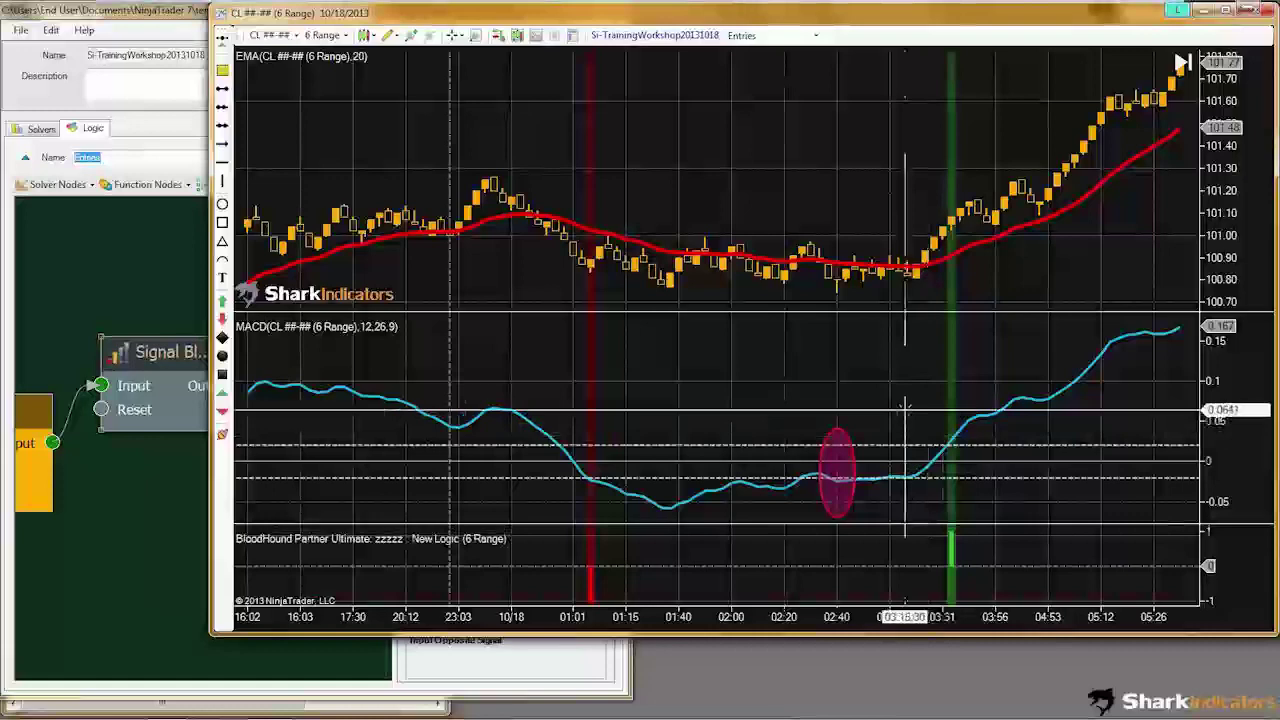
{"action": "left_click_drag", "start_coordinate": [877, 420], "coordinate": [543, 414]}
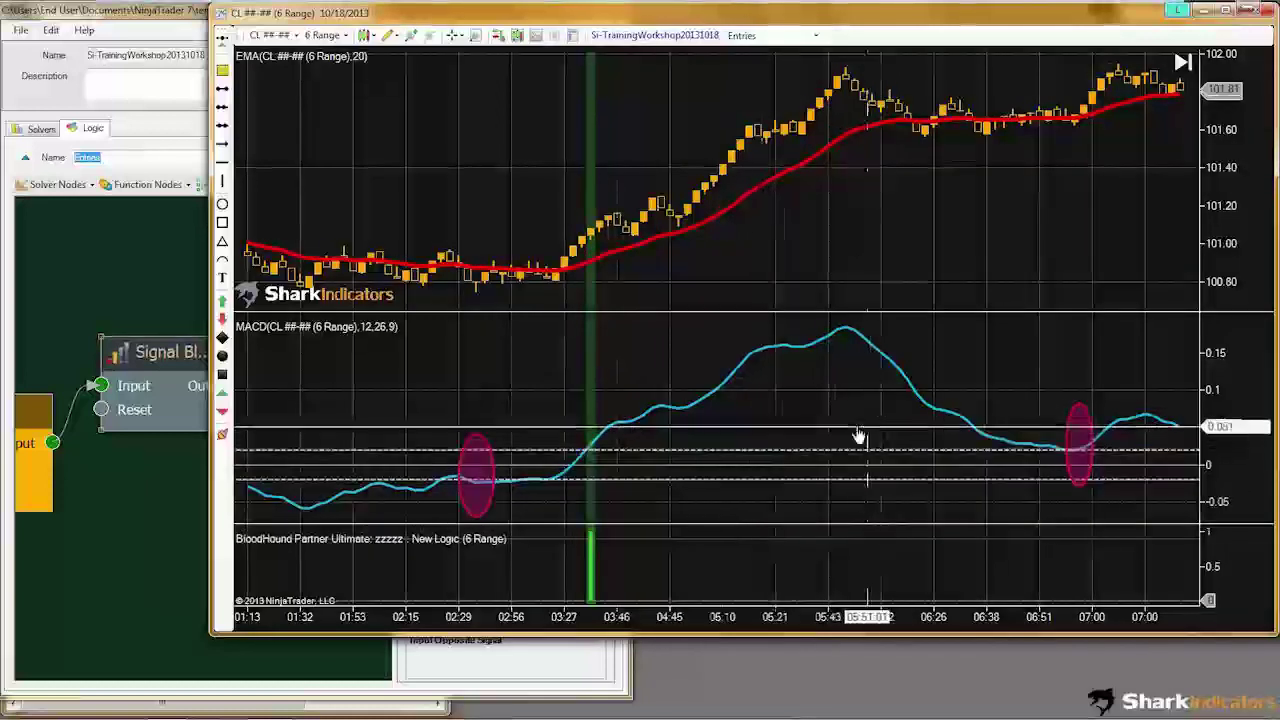
{"action": "left_click_drag", "start_coordinate": [860, 437], "coordinate": [826, 437]}
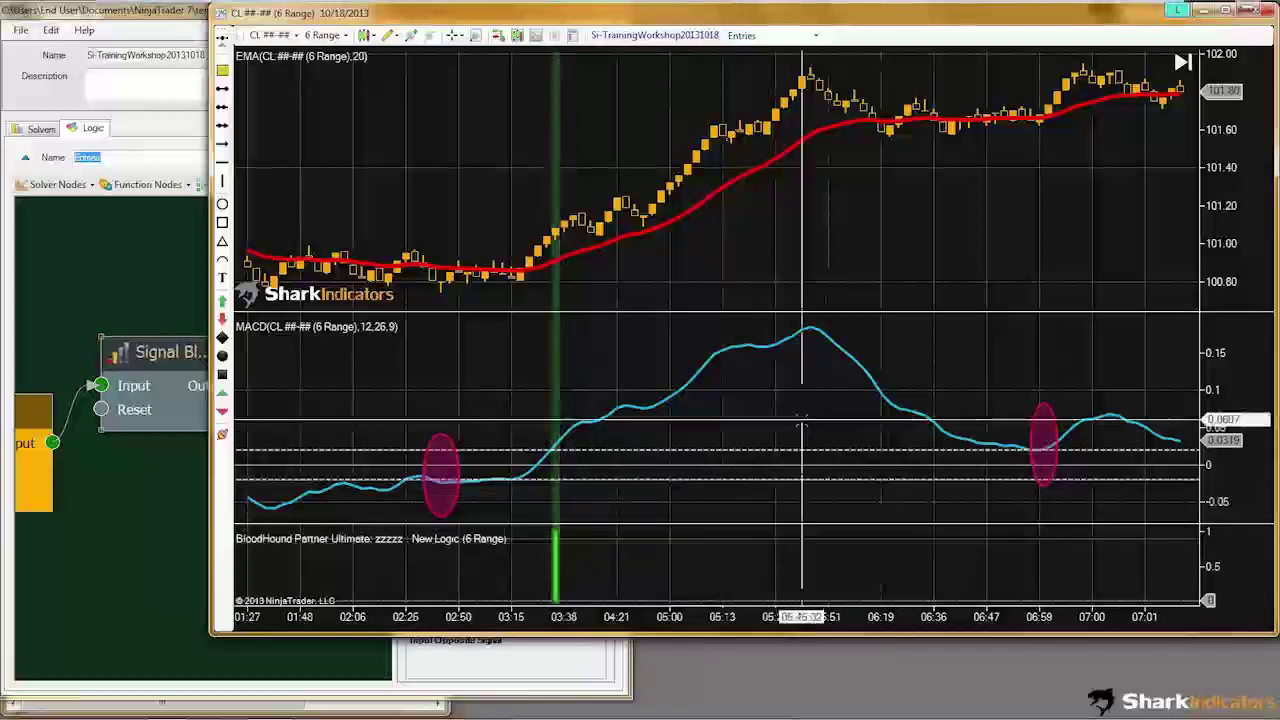
{"action": "scroll", "coordinate": [802, 425], "scroll_direction": "down", "scroll_amount": 3}
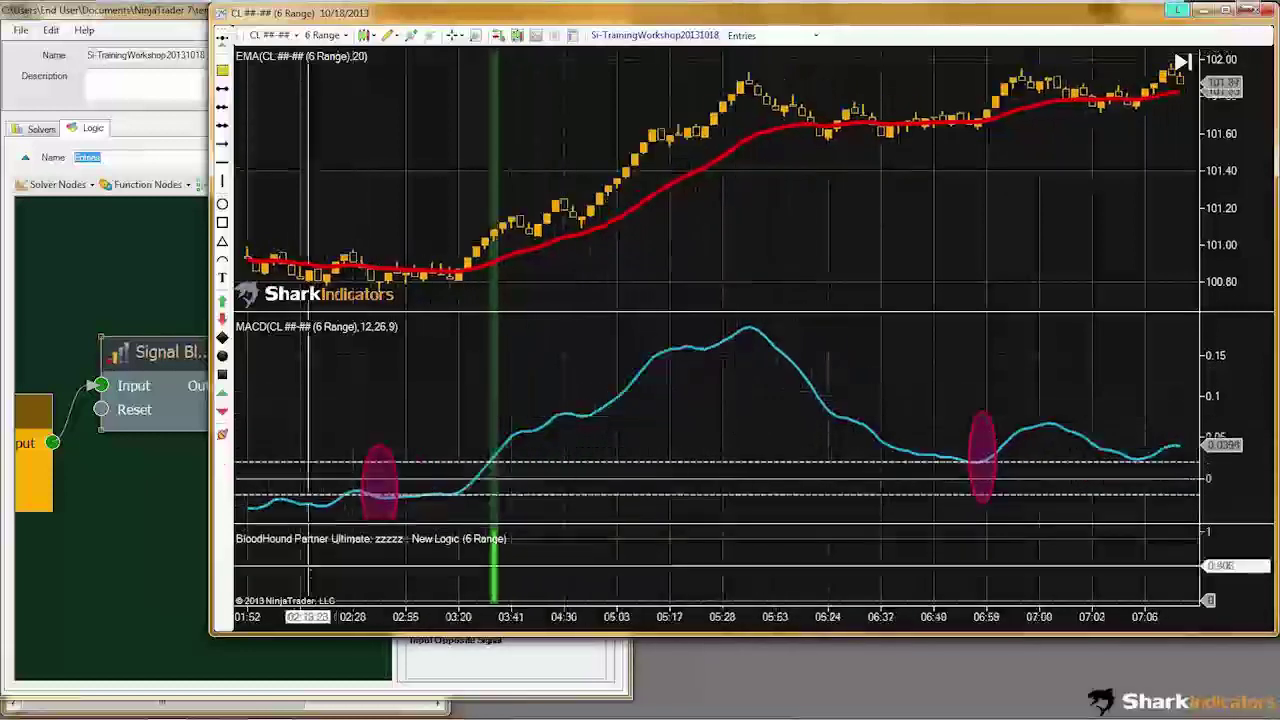
Step: Set the Signal Blocker's Blocked Output to 0.1 and shift the node slightly between the And and Result nodes
{"action": "left_click", "coordinate": [160, 562]}
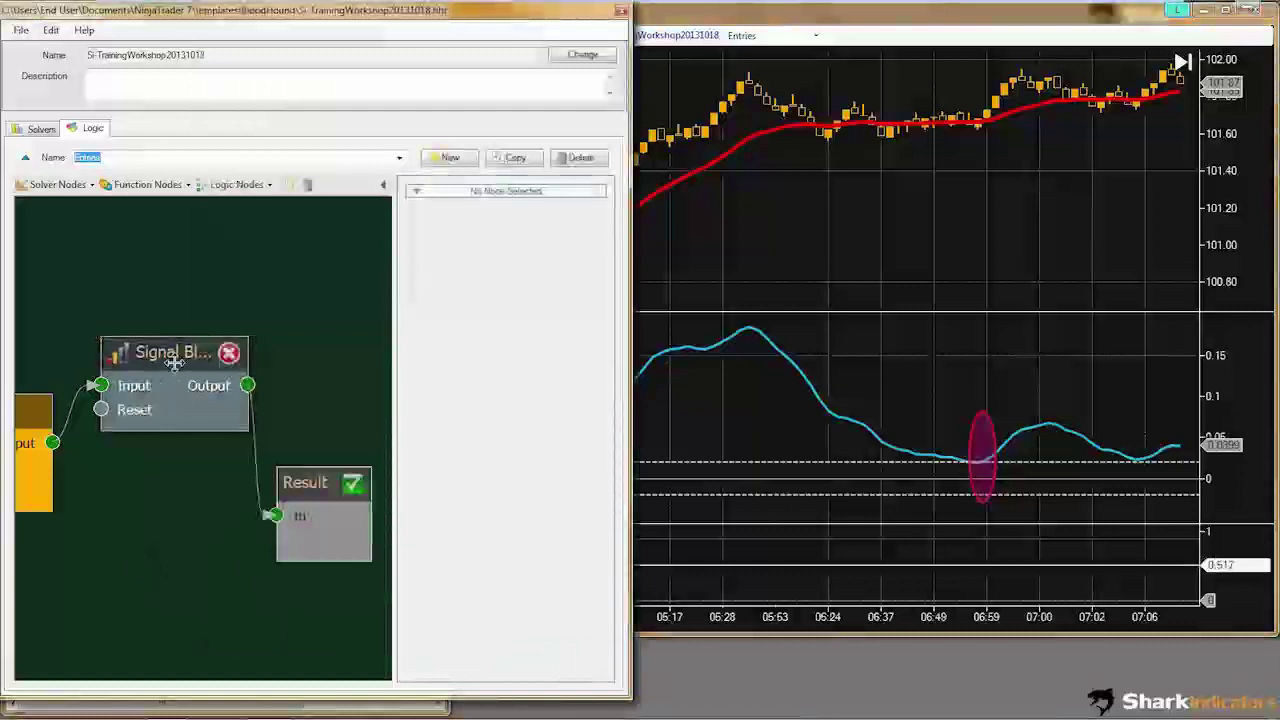
{"action": "left_click", "coordinate": [175, 360]}
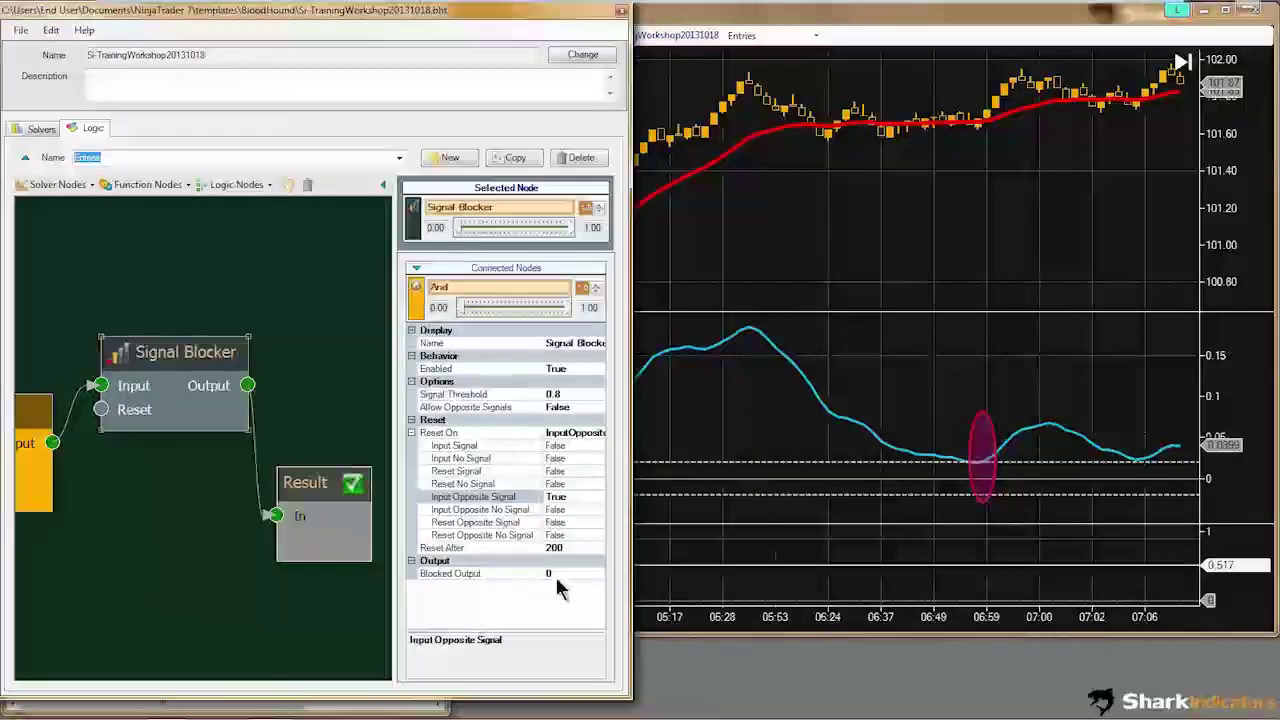
{"action": "left_click", "coordinate": [565, 573]}
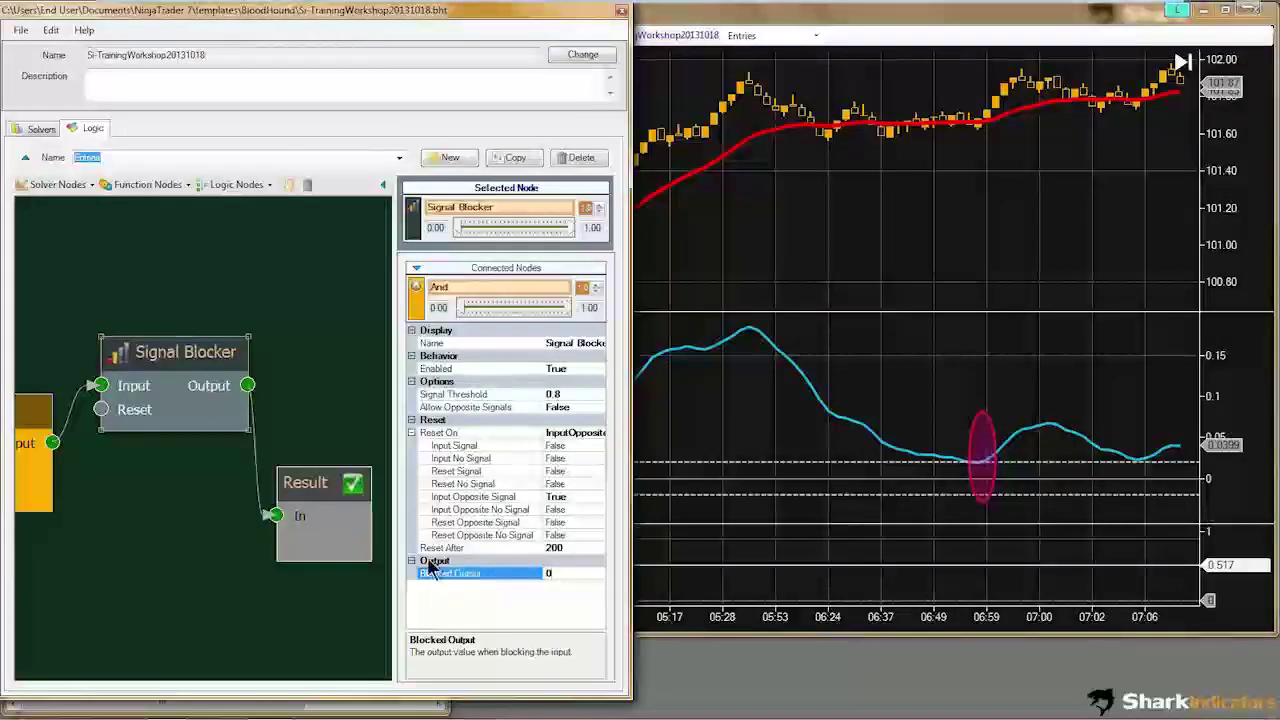
{"action": "left_click", "coordinate": [551, 574]}
{"action": "mouse_move", "coordinate": [220, 356]}
{"action": "left_click_drag", "start_coordinate": [170, 368], "coordinate": [176, 372]}
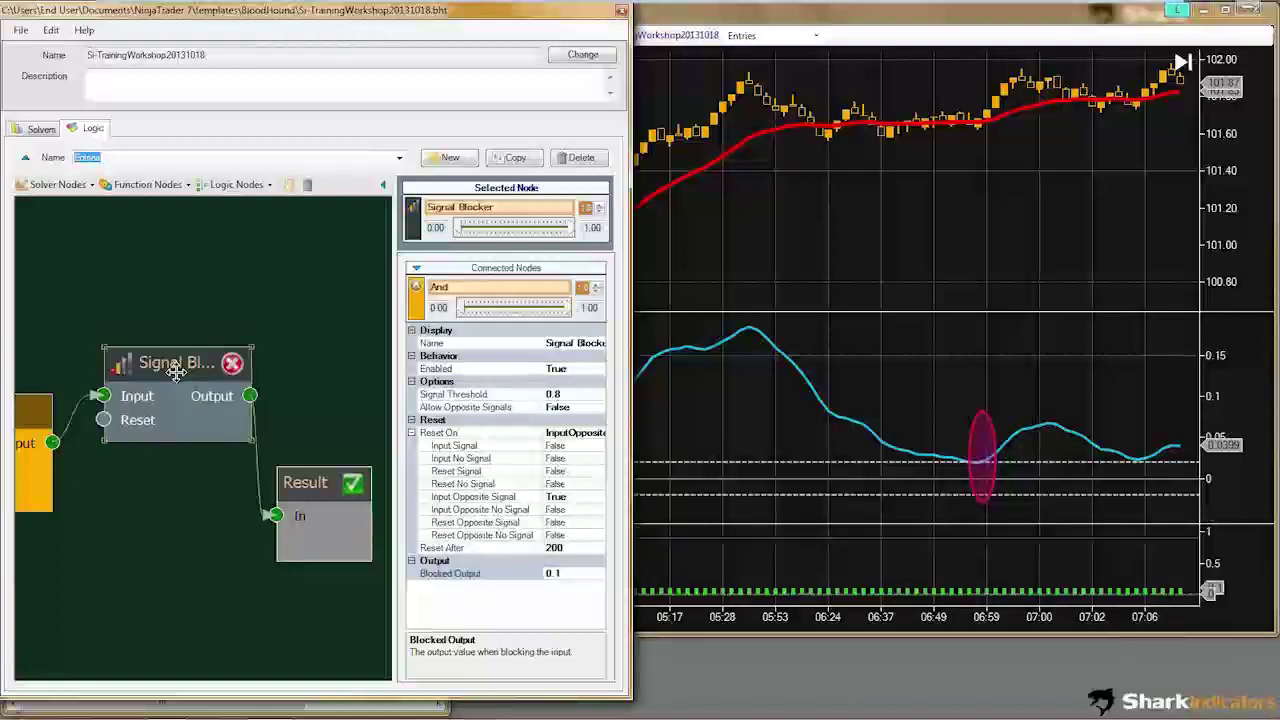
{"action": "left_click", "coordinate": [455, 578]}
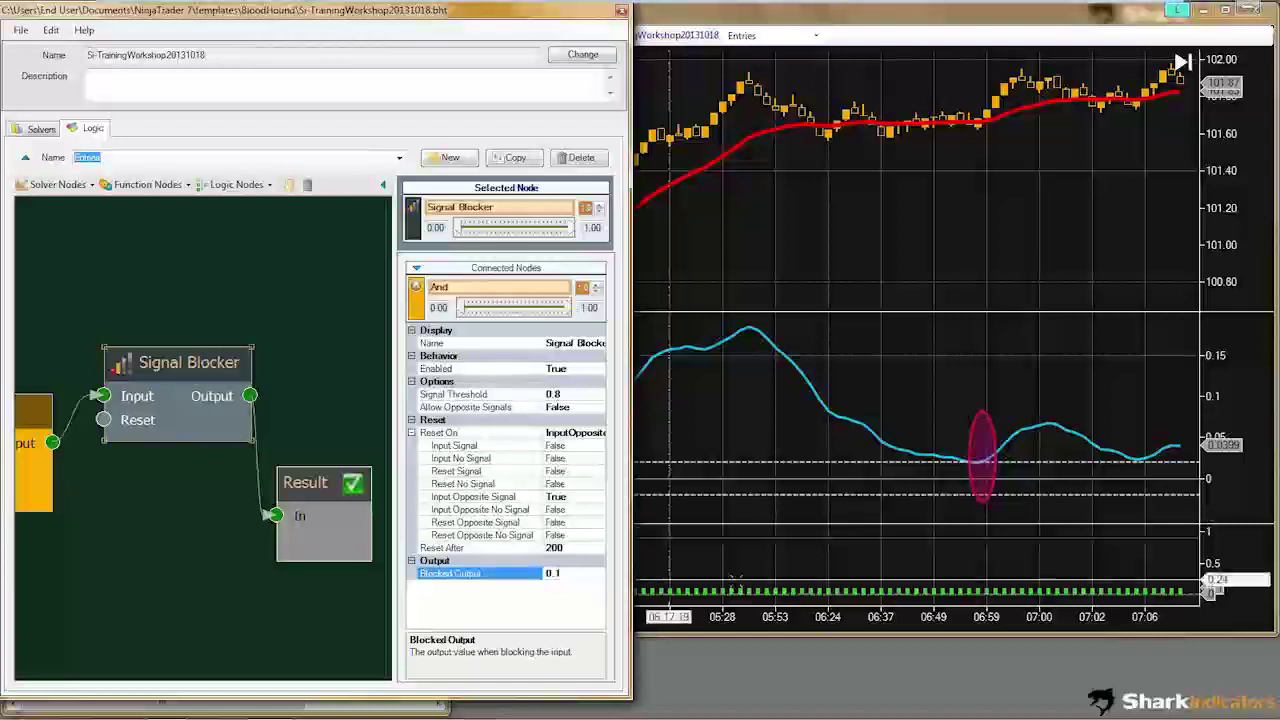
Step: Rescale the chart's BloodHound indicator panel vertically so its range covers both 1 and -1 around the zero line
{"action": "left_click", "coordinate": [765, 565]}
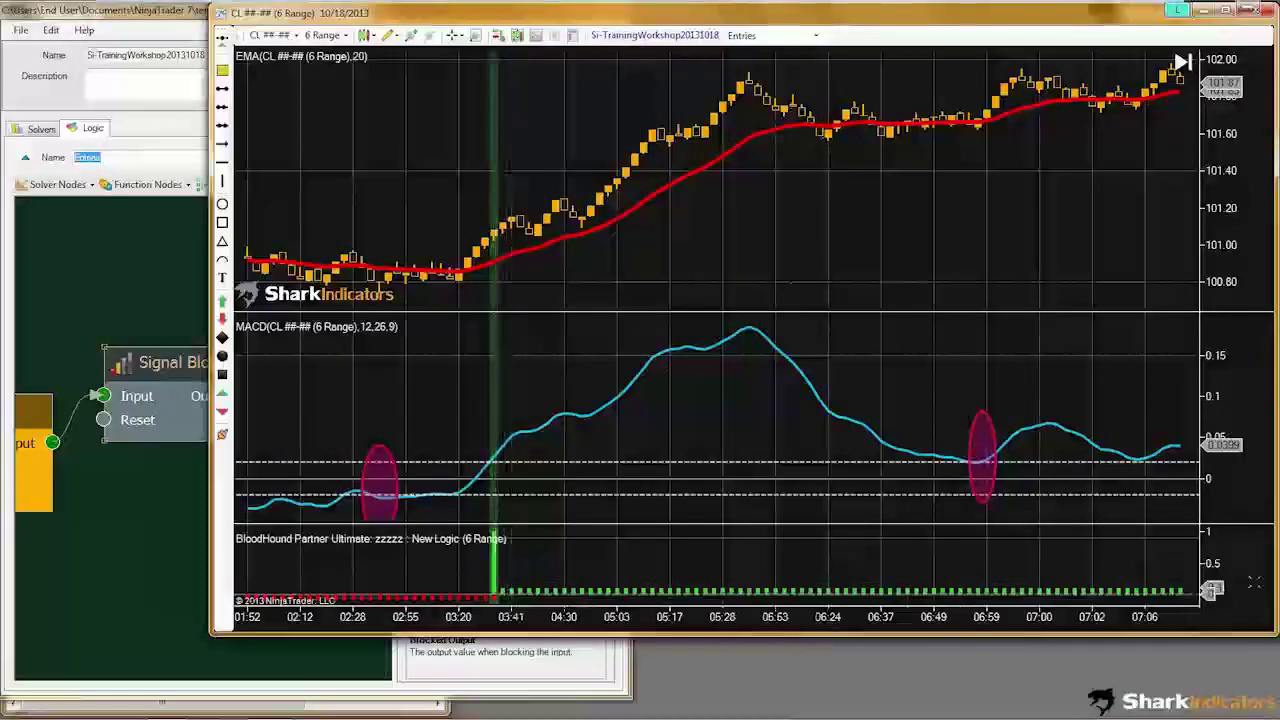
{"action": "mouse_move", "coordinate": [1235, 575]}
{"action": "left_mouse_down"}
{"action": "mouse_move", "coordinate": [1233, 537]}
{"action": "mouse_move", "coordinate": [1237, 558]}
{"action": "left_mouse_up"}
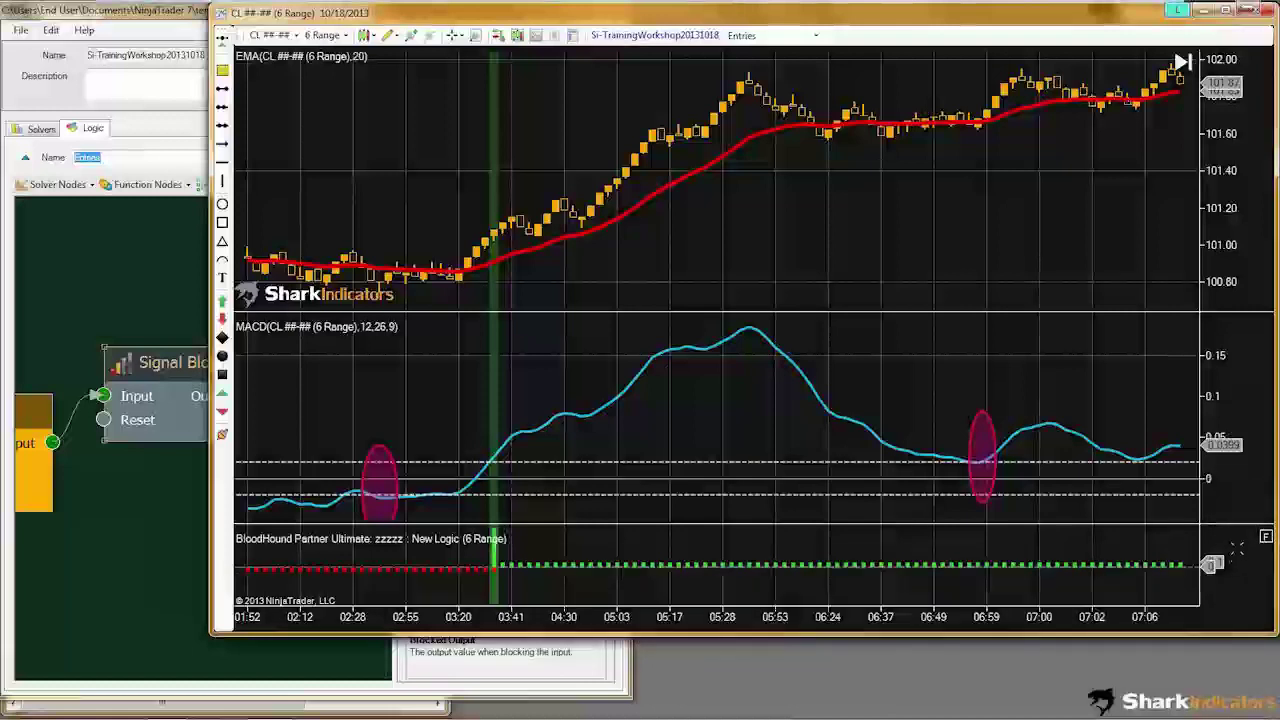
{"action": "double_click", "coordinate": [1237, 549]}
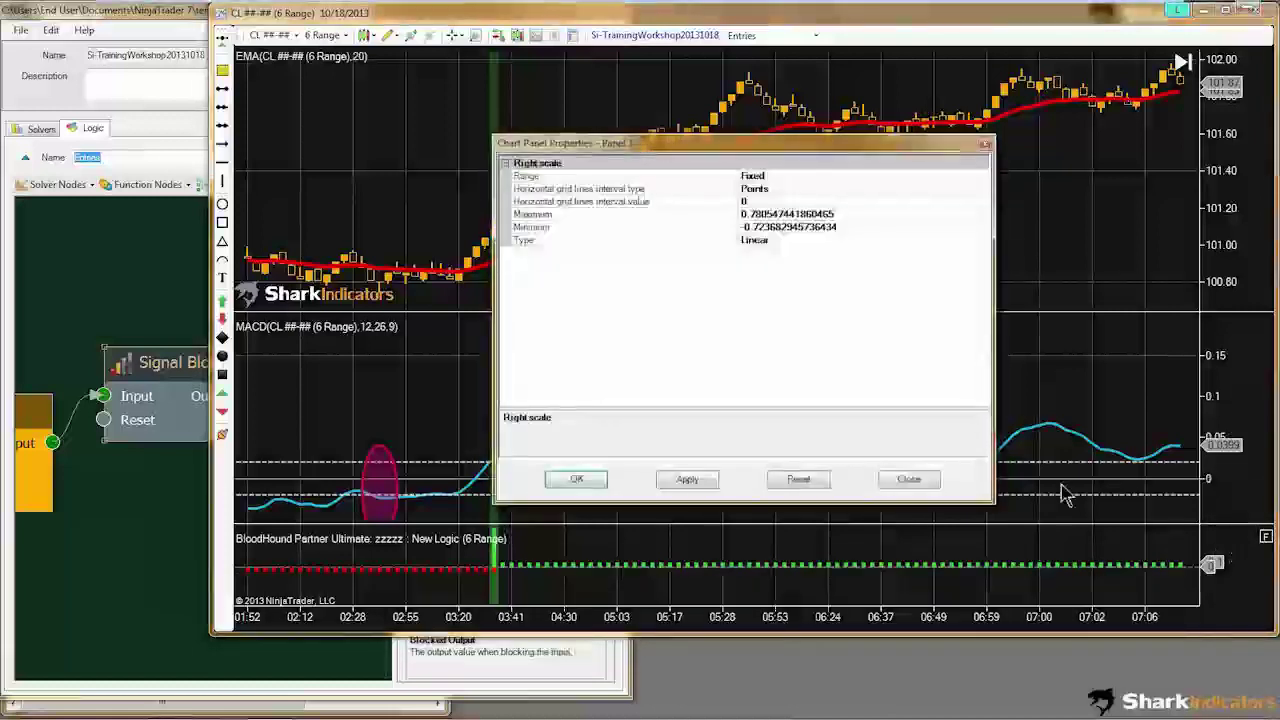
{"action": "left_click", "coordinate": [908, 479]}
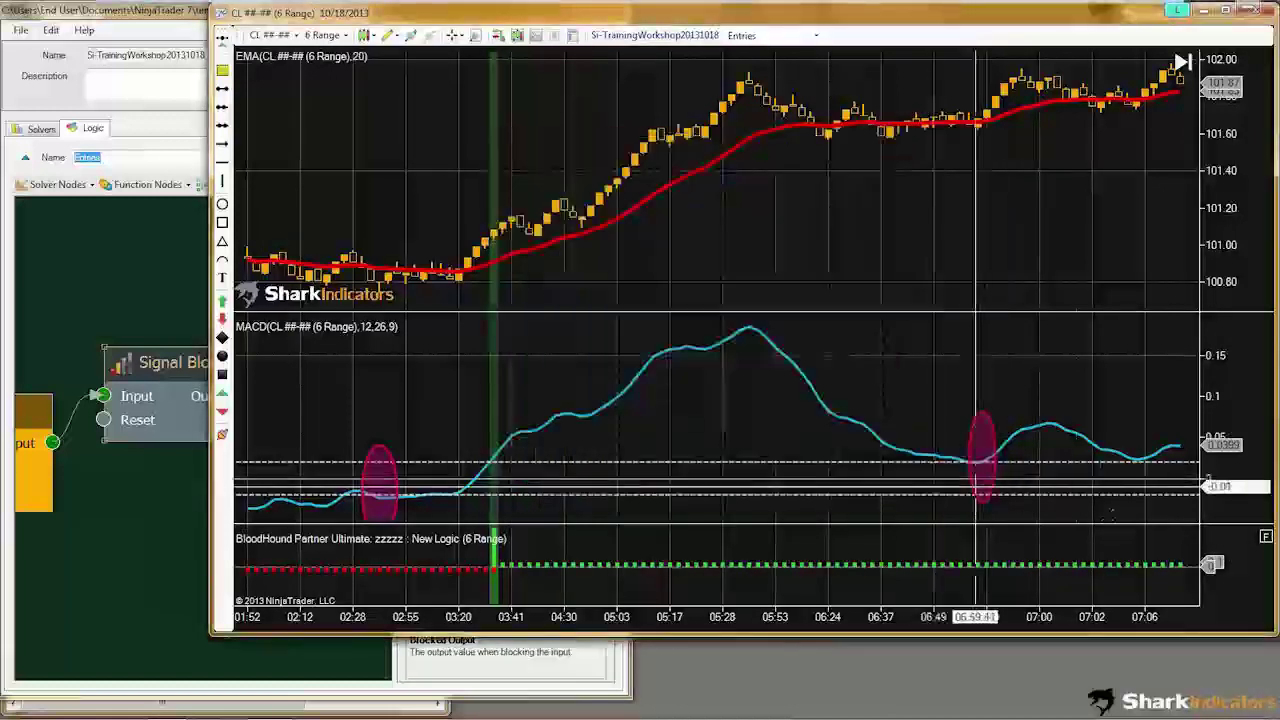
{"action": "mouse_move", "coordinate": [1237, 566]}
{"action": "left_mouse_down"}
{"action": "mouse_move", "coordinate": [1233, 548]}
{"action": "mouse_move", "coordinate": [1234, 566]}
{"action": "left_mouse_up"}
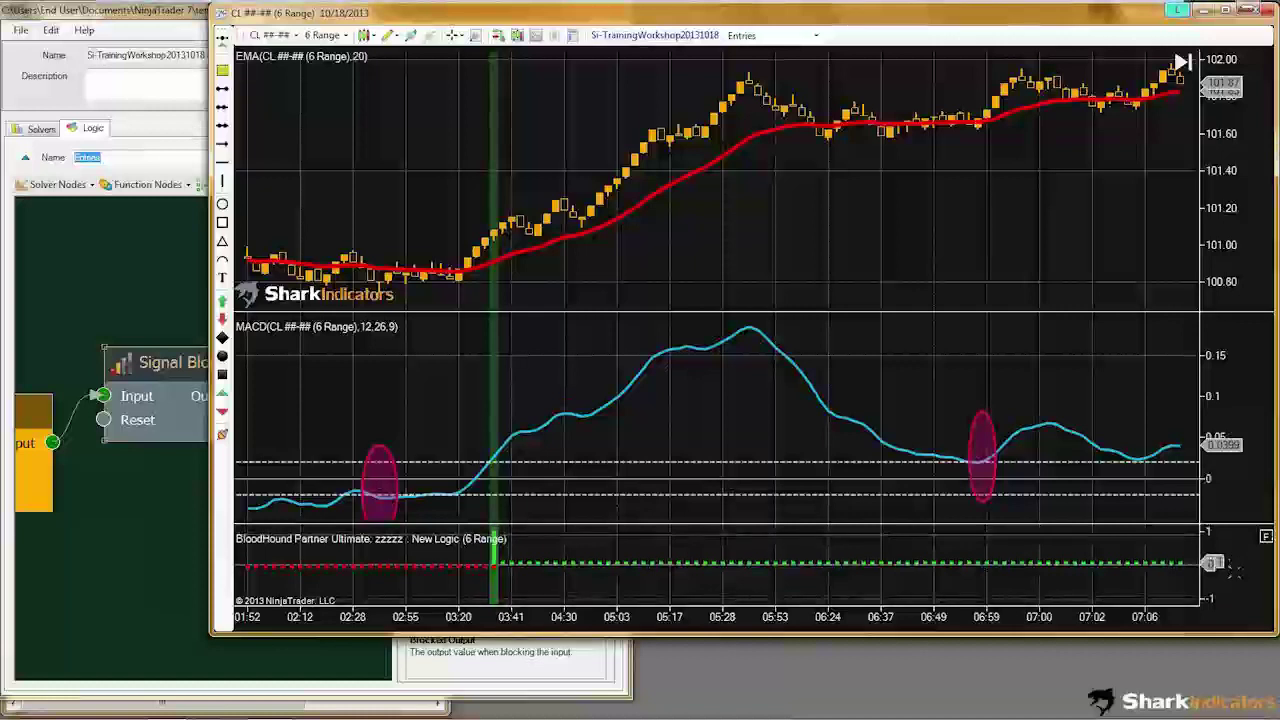
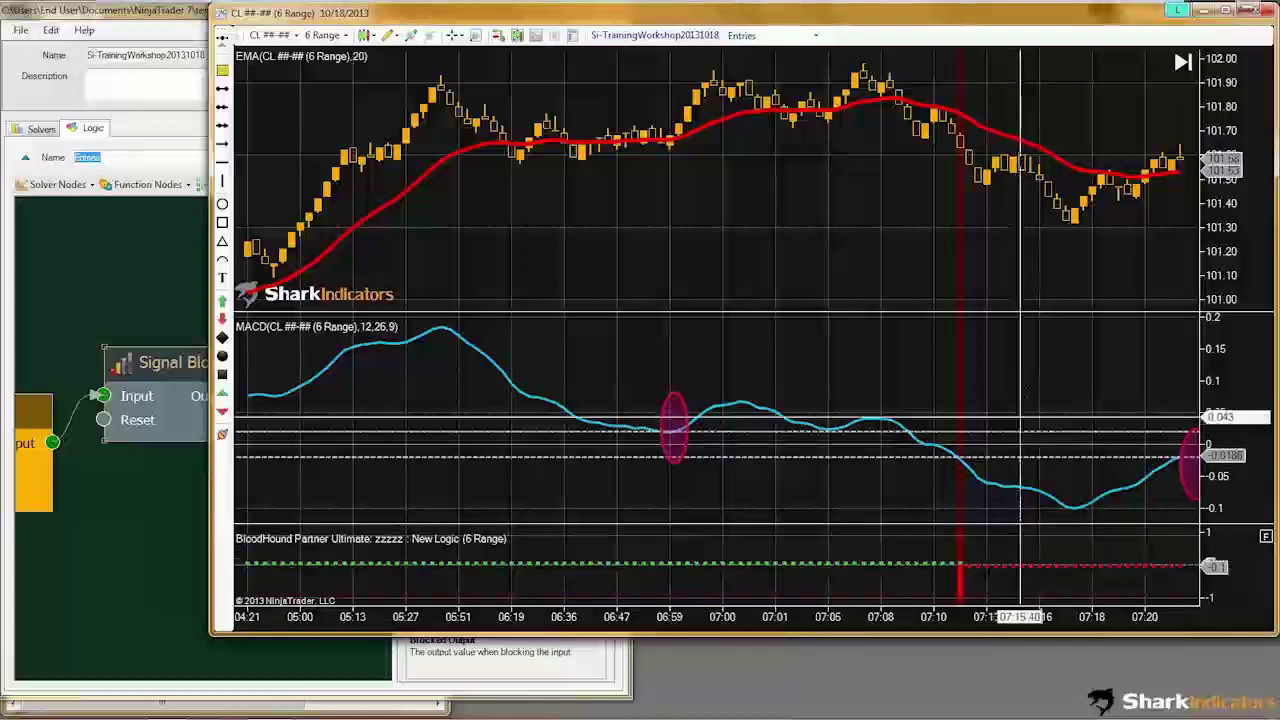
Step: Examine the blocked output dots between alternating long and short signals against the MACD crossings through the morning of 10/18
{"action": "mouse_move", "coordinate": [1020, 550]}
{"action": "left_mouse_down"}
{"action": "mouse_move", "coordinate": [909, 386]}
{"action": "mouse_move", "coordinate": [790, 378]}
{"action": "mouse_move", "coordinate": [675, 400]}
{"action": "mouse_move", "coordinate": [645, 440]}
{"action": "left_mouse_up"}
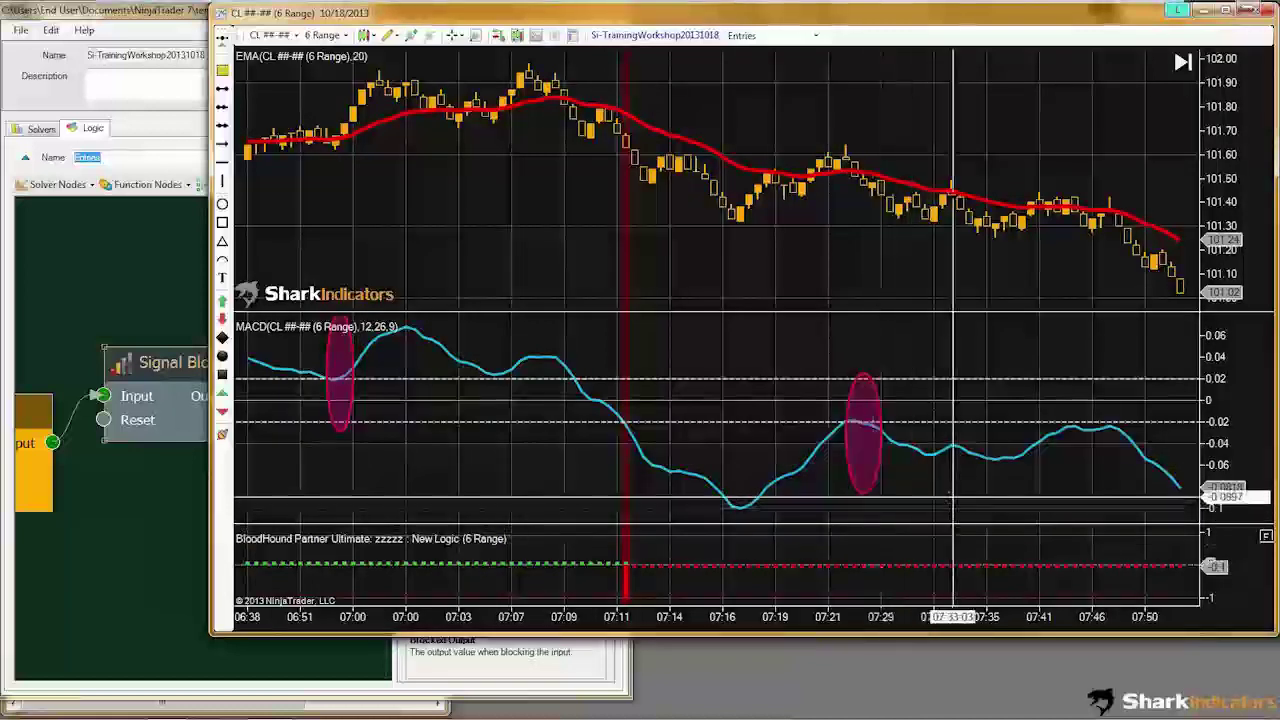
{"action": "scroll", "coordinate": [860, 500], "scroll_direction": "down", "scroll_amount": 5}
{"action": "scroll", "coordinate": [860, 500], "scroll_direction": "down", "scroll_amount": 8}
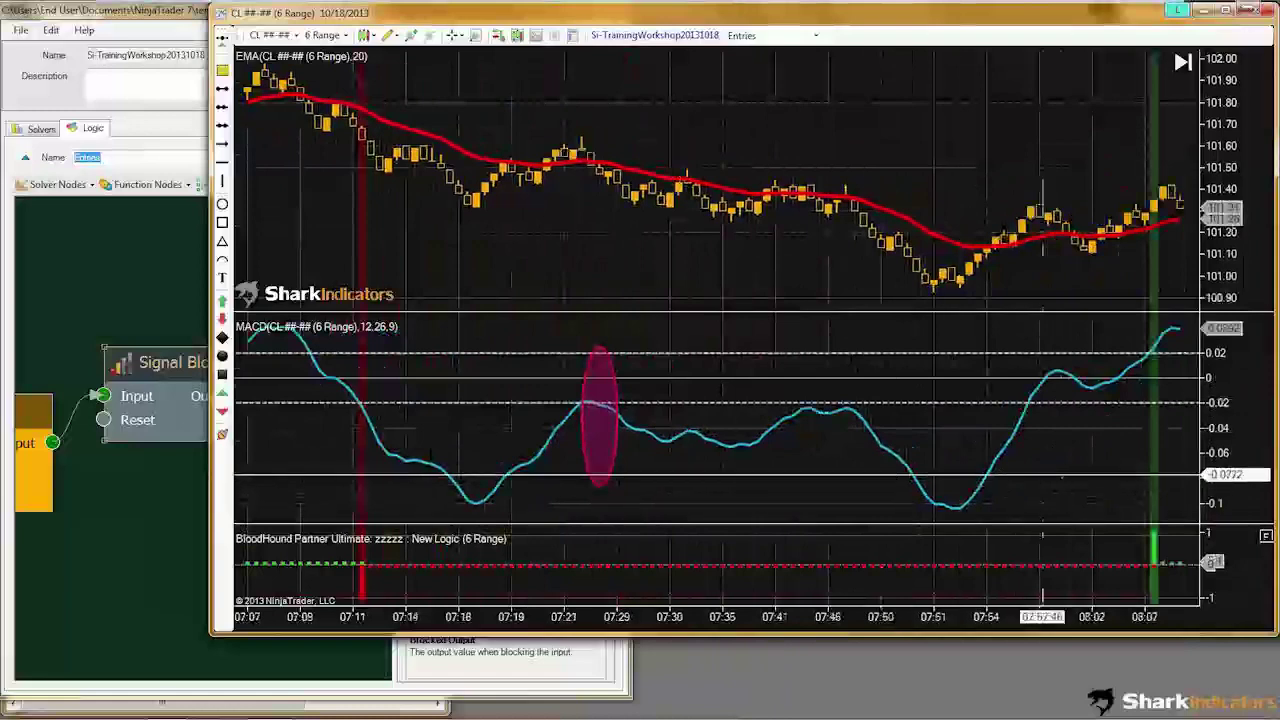
{"action": "scroll", "coordinate": [1038, 494], "scroll_direction": "down", "scroll_amount": 3}
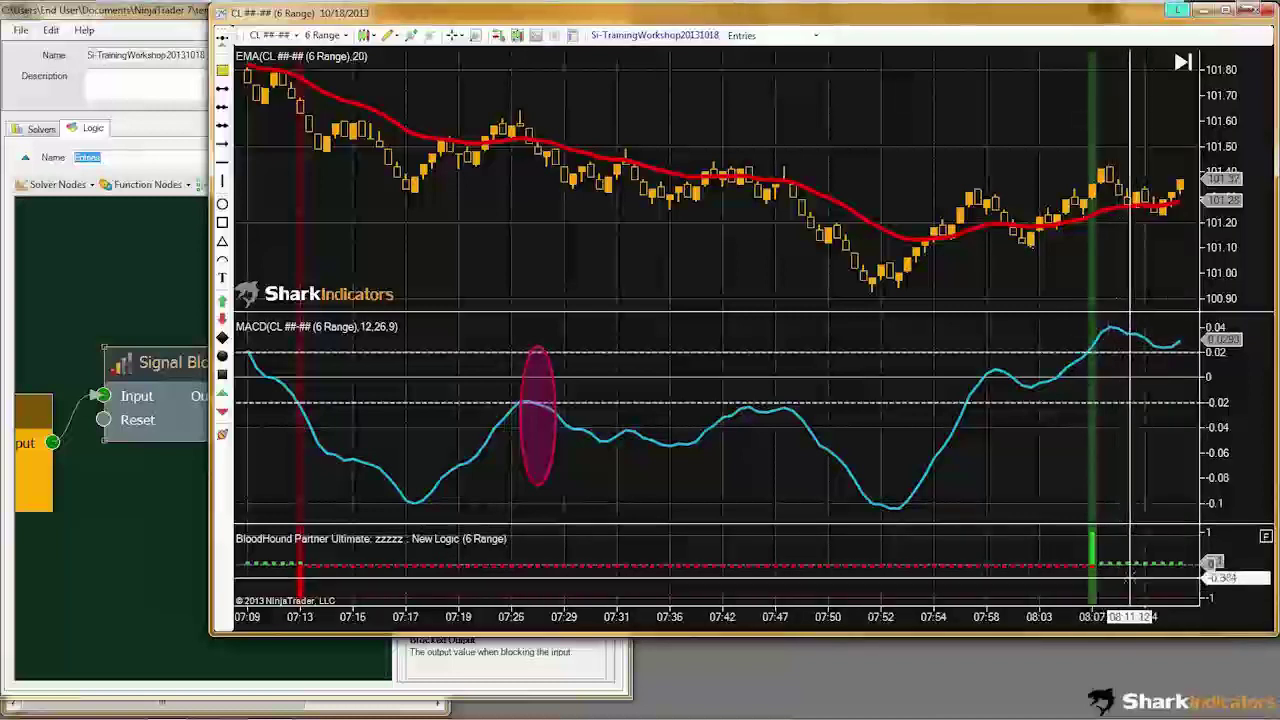
{"action": "left_click_drag", "start_coordinate": [1080, 480], "coordinate": [963, 480]}
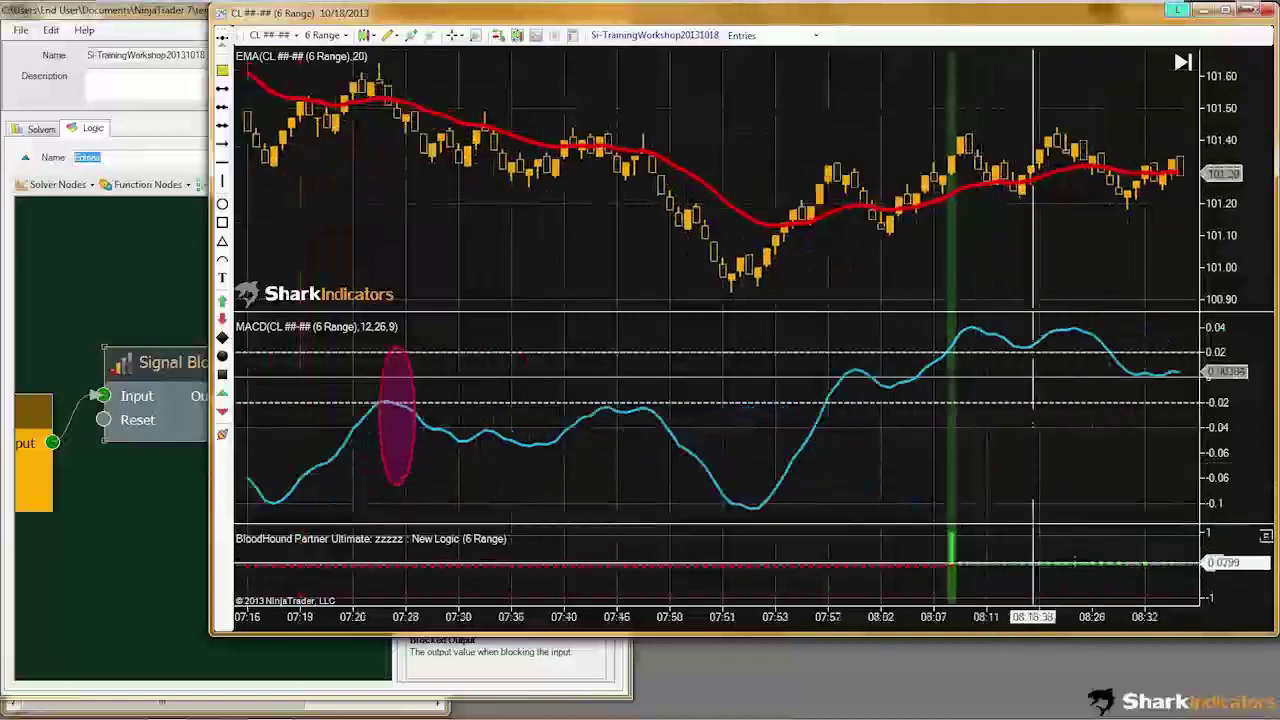
{"action": "left_click_drag", "start_coordinate": [1037, 480], "coordinate": [677, 466]}
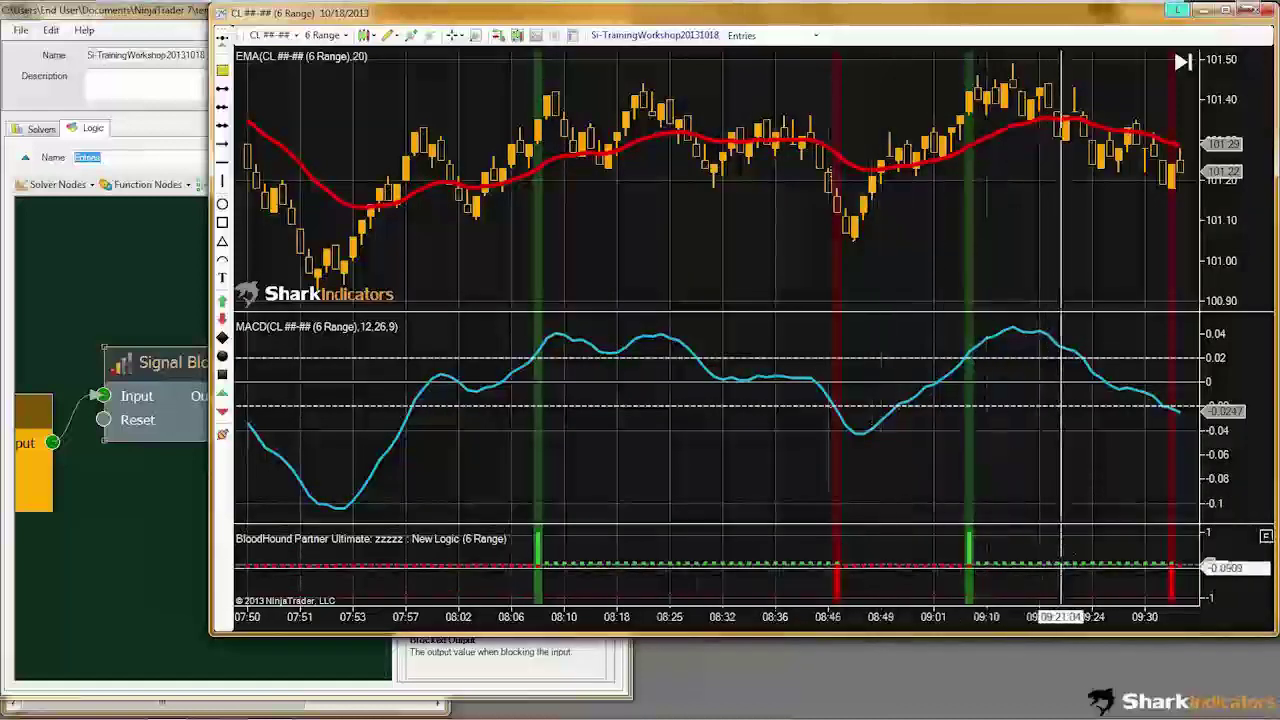
{"action": "left_click_drag", "start_coordinate": [1063, 410], "coordinate": [896, 440]}
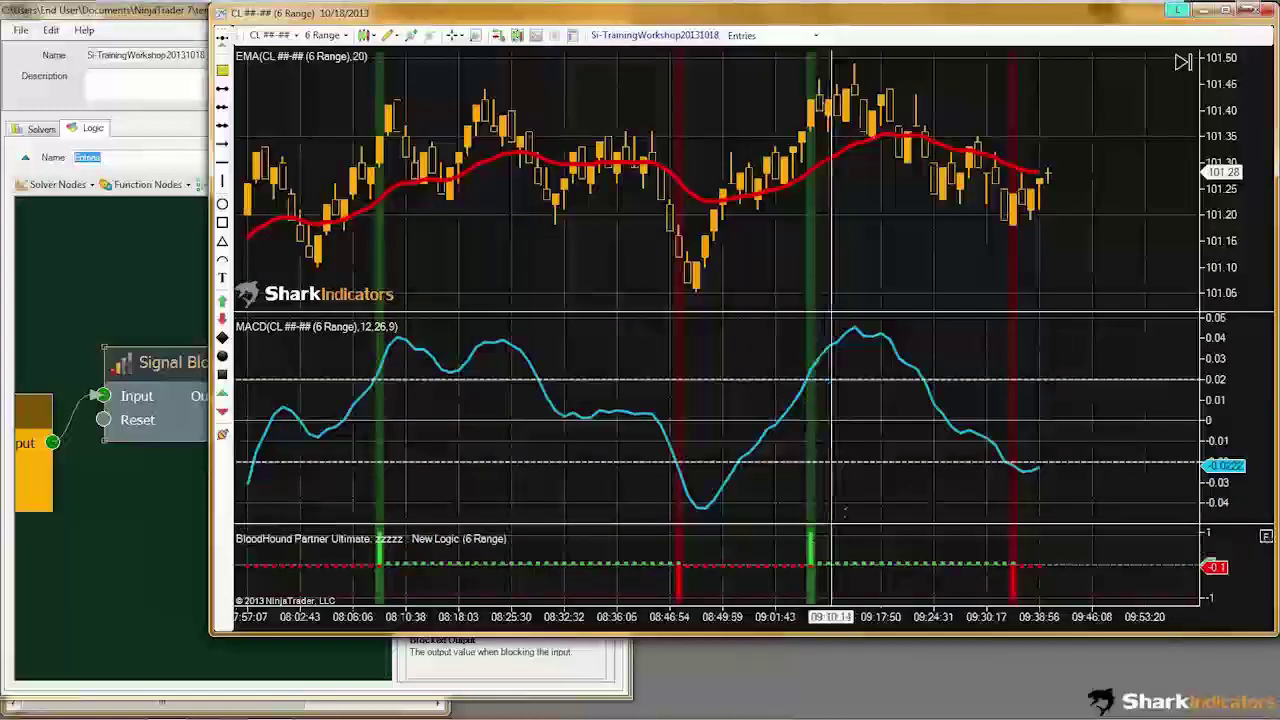
{"action": "scroll", "coordinate": [806, 521], "scroll_direction": "up", "scroll_amount": 5}
{"action": "scroll", "coordinate": [806, 521], "scroll_direction": "up", "scroll_amount": 12}
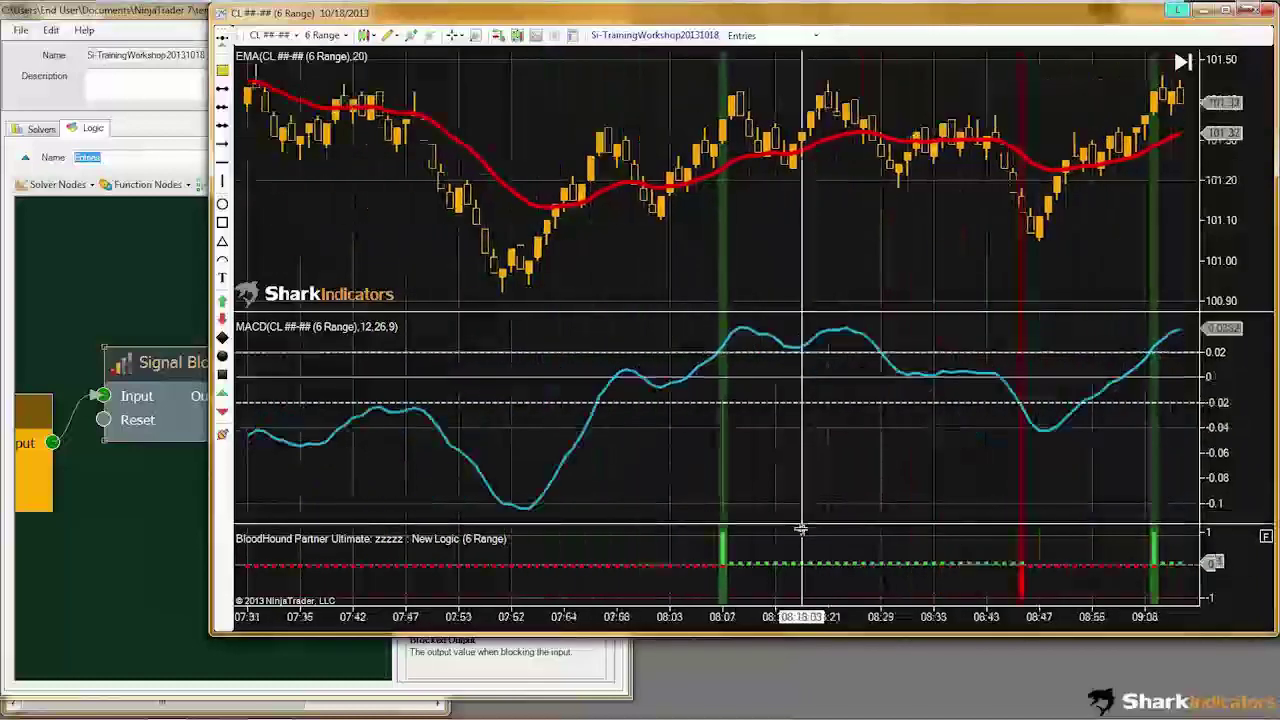
{"action": "scroll", "coordinate": [802, 530], "scroll_direction": "up", "scroll_amount": 4}
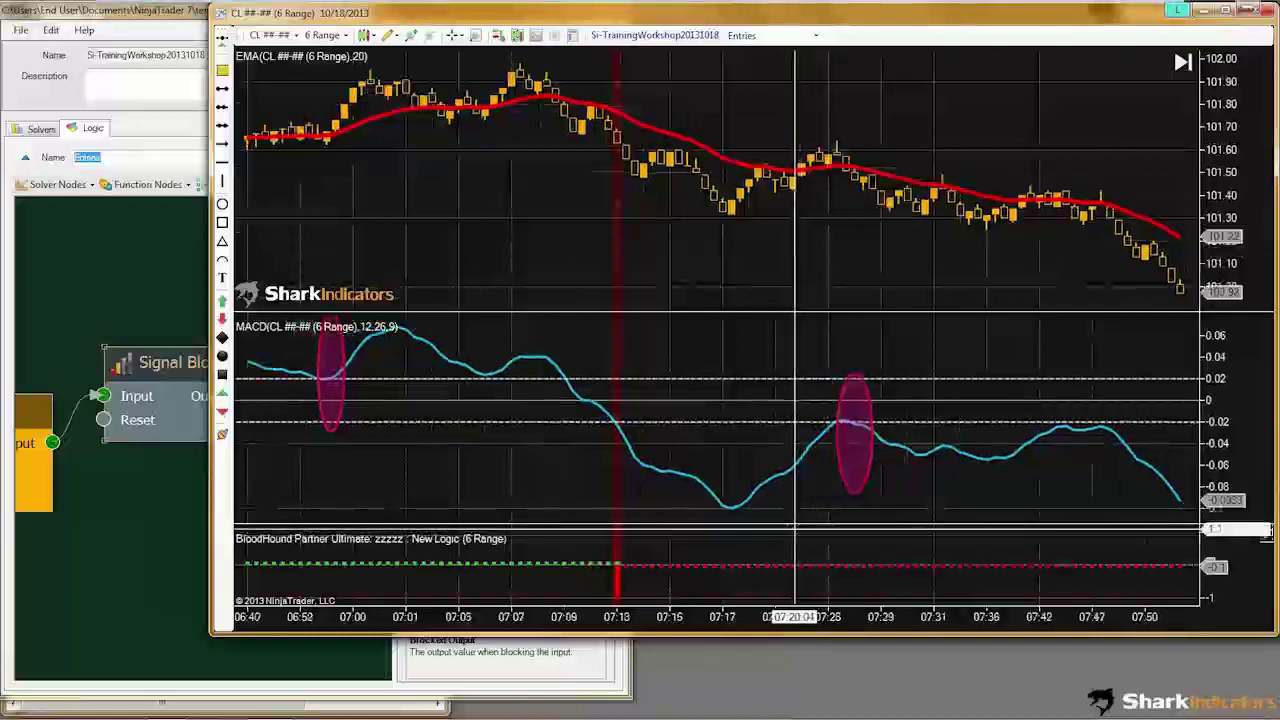
Step: Maximize the BloodHound template window with the whole Entries logic diagram in view, from the MACD crossover nodes to Result
{"action": "left_click", "coordinate": [108, 556]}
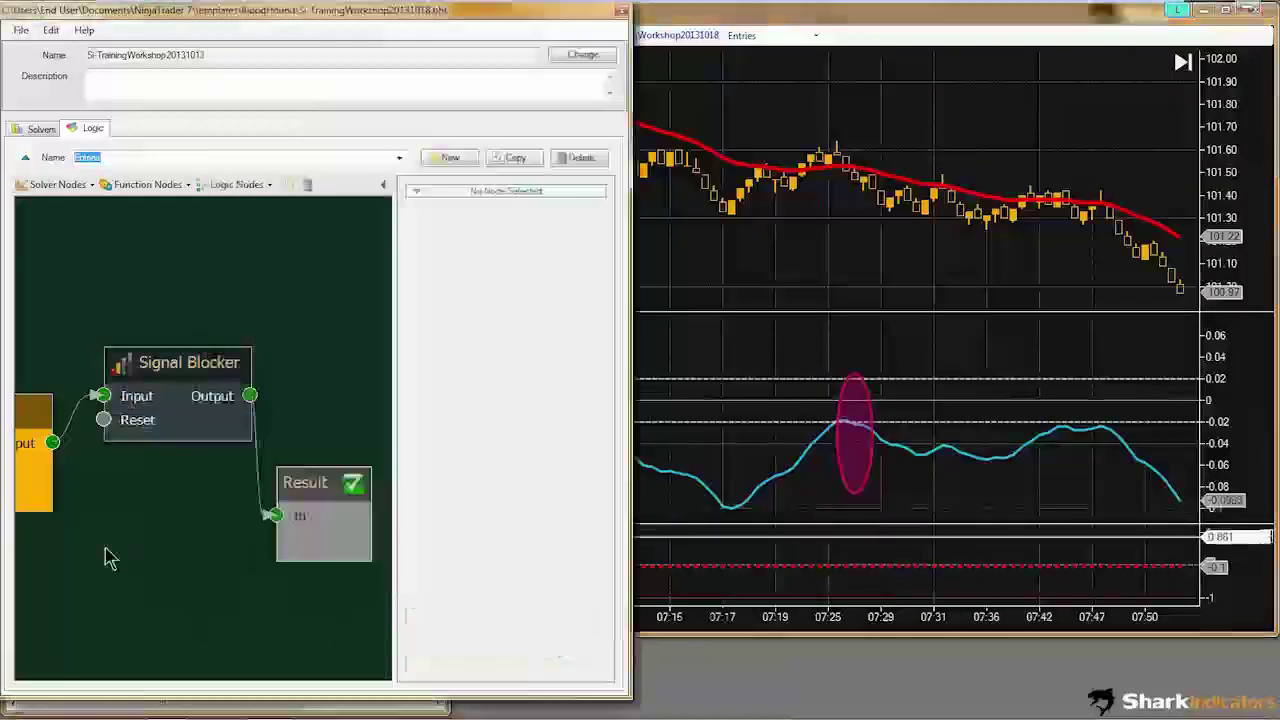
{"action": "scroll", "coordinate": [190, 568], "scroll_direction": "down", "scroll_amount": 5}
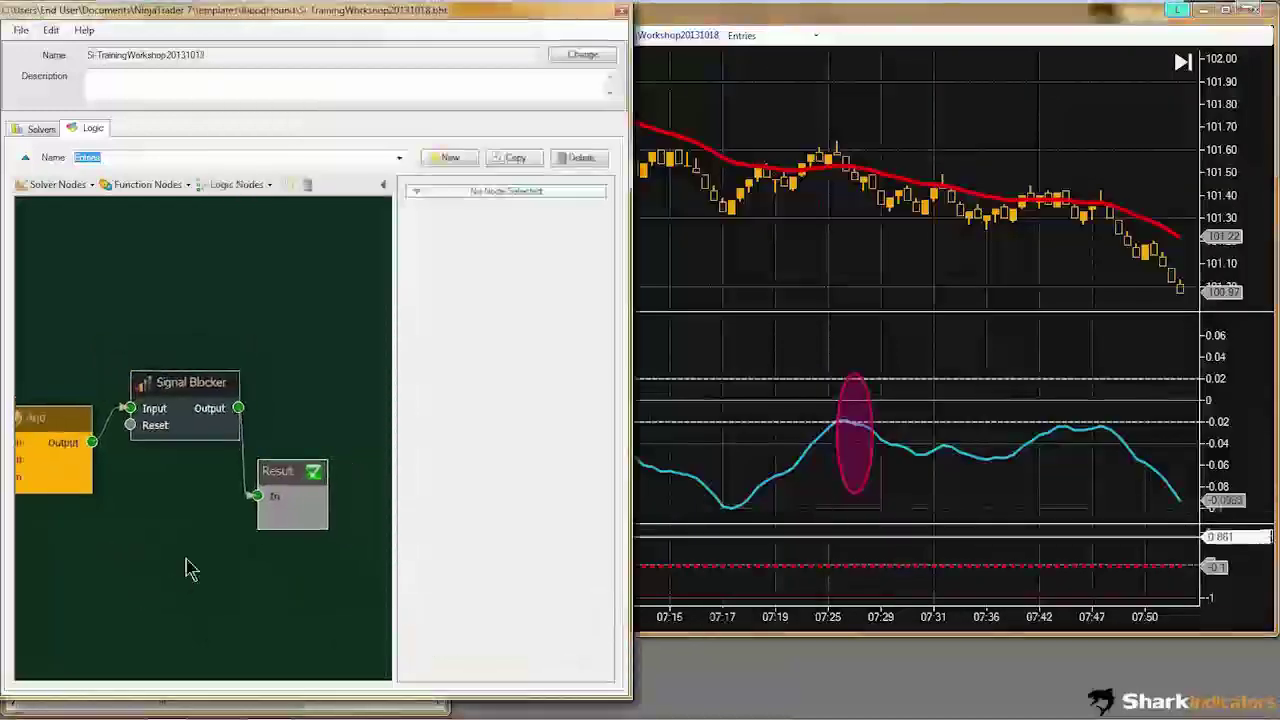
{"action": "scroll", "coordinate": [110, 560], "scroll_direction": "down", "scroll_amount": 1}
{"action": "left_click_drag", "start_coordinate": [82, 555], "coordinate": [174, 503]}
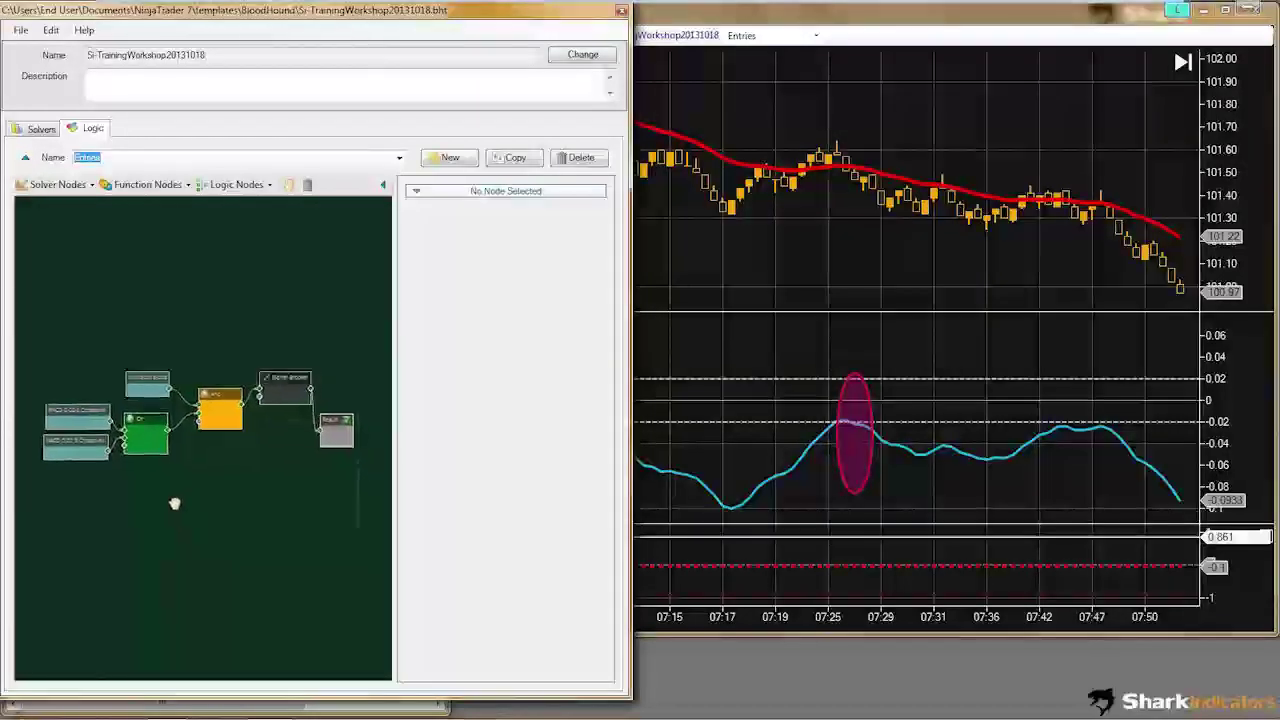
{"action": "scroll", "coordinate": [175, 510], "scroll_direction": "up", "scroll_amount": 2}
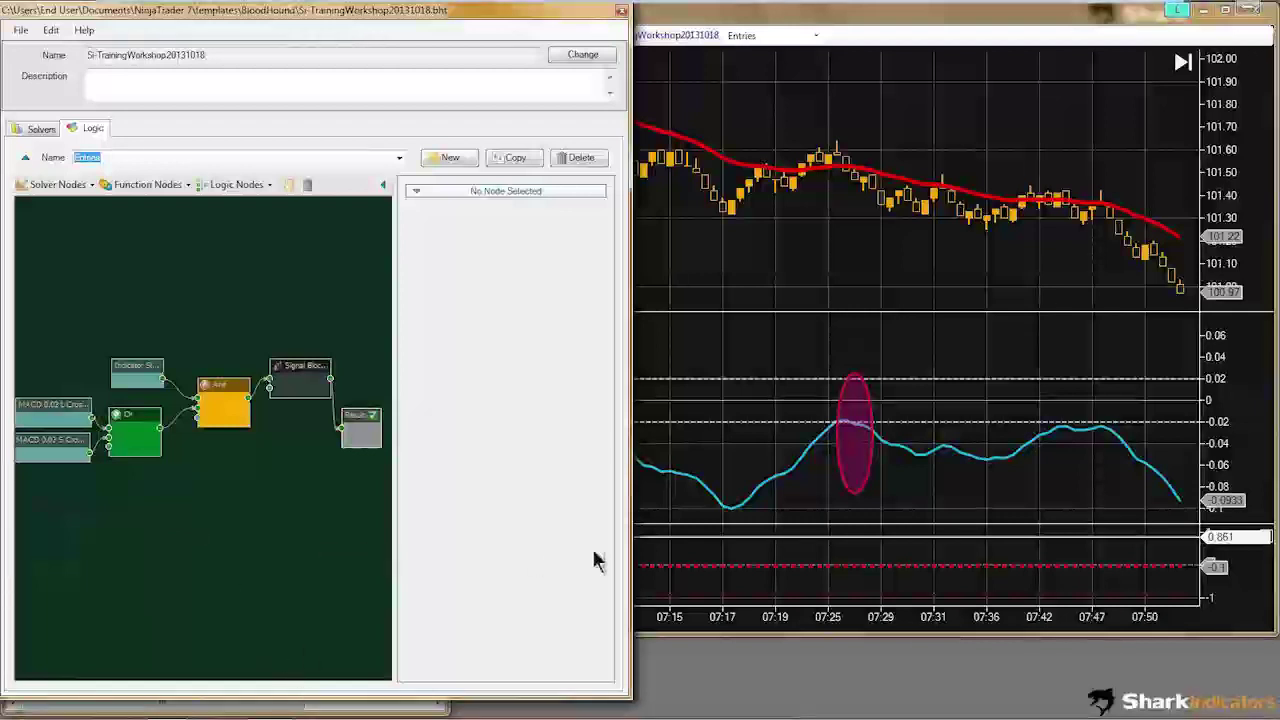
{"action": "left_click_drag", "start_coordinate": [632, 556], "coordinate": [722, 558]}
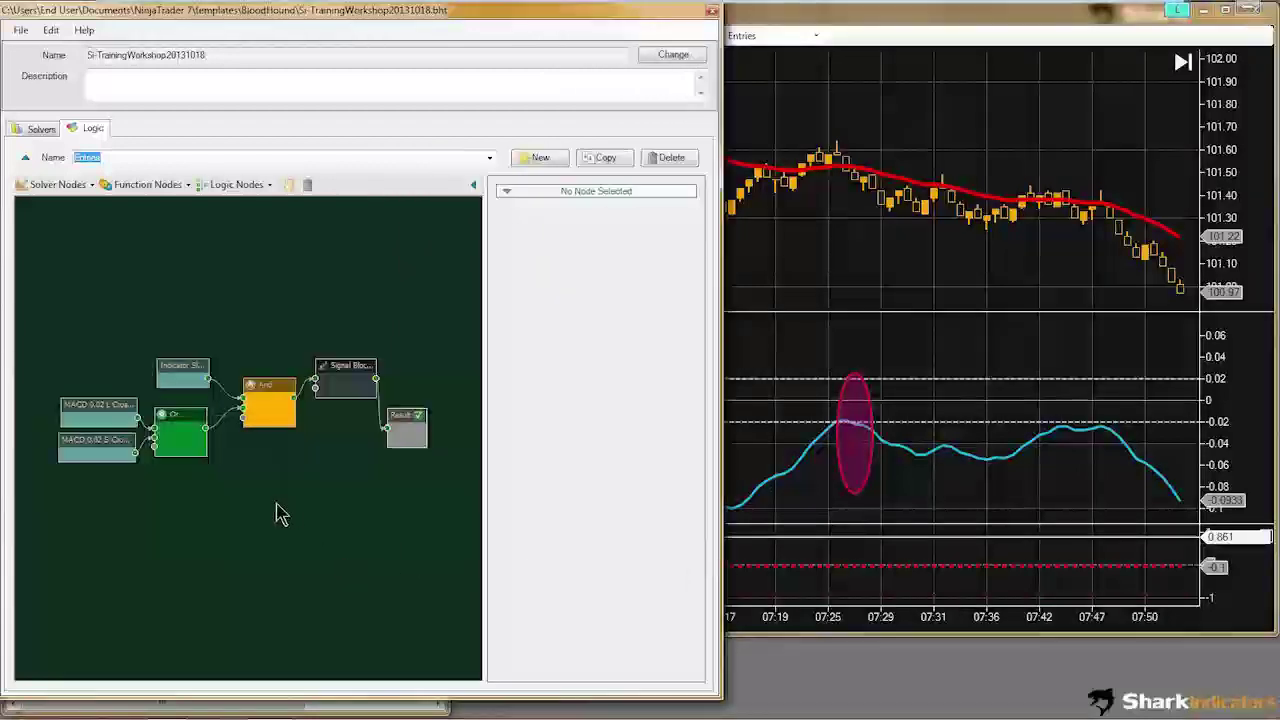
{"action": "scroll", "coordinate": [280, 515], "scroll_direction": "up", "scroll_amount": 4}
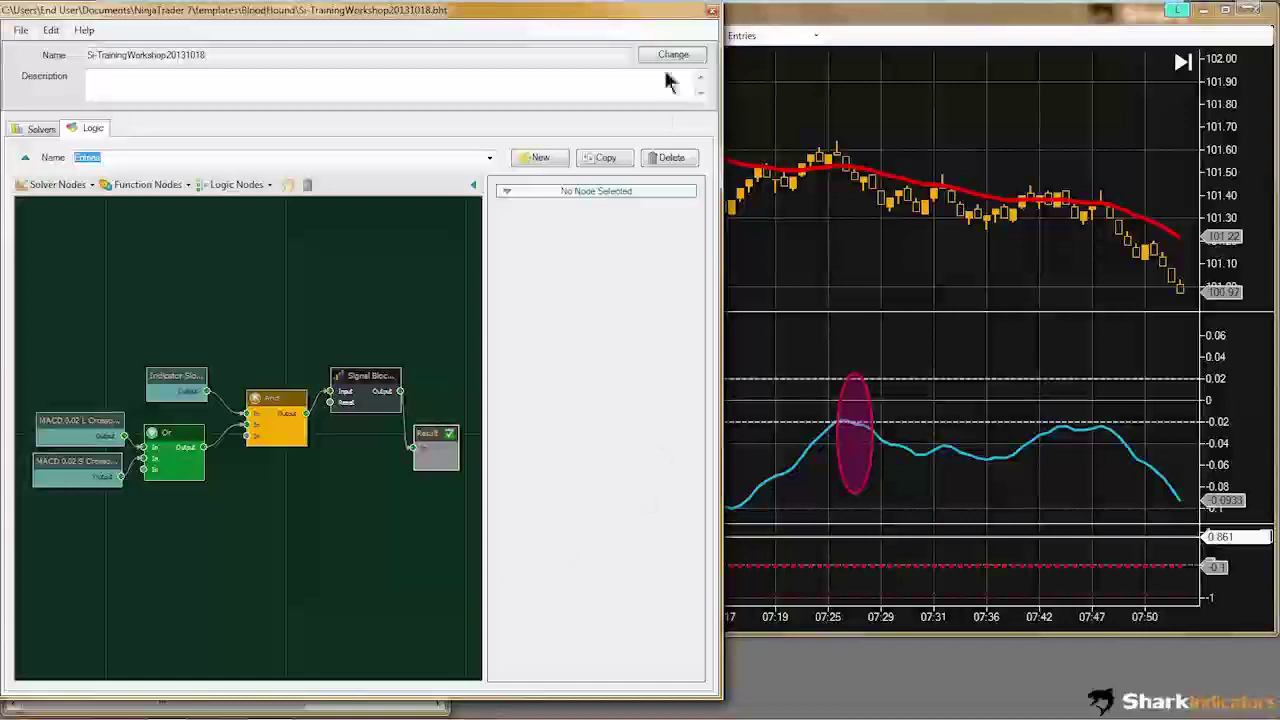
{"action": "double_click", "coordinate": [658, 13]}
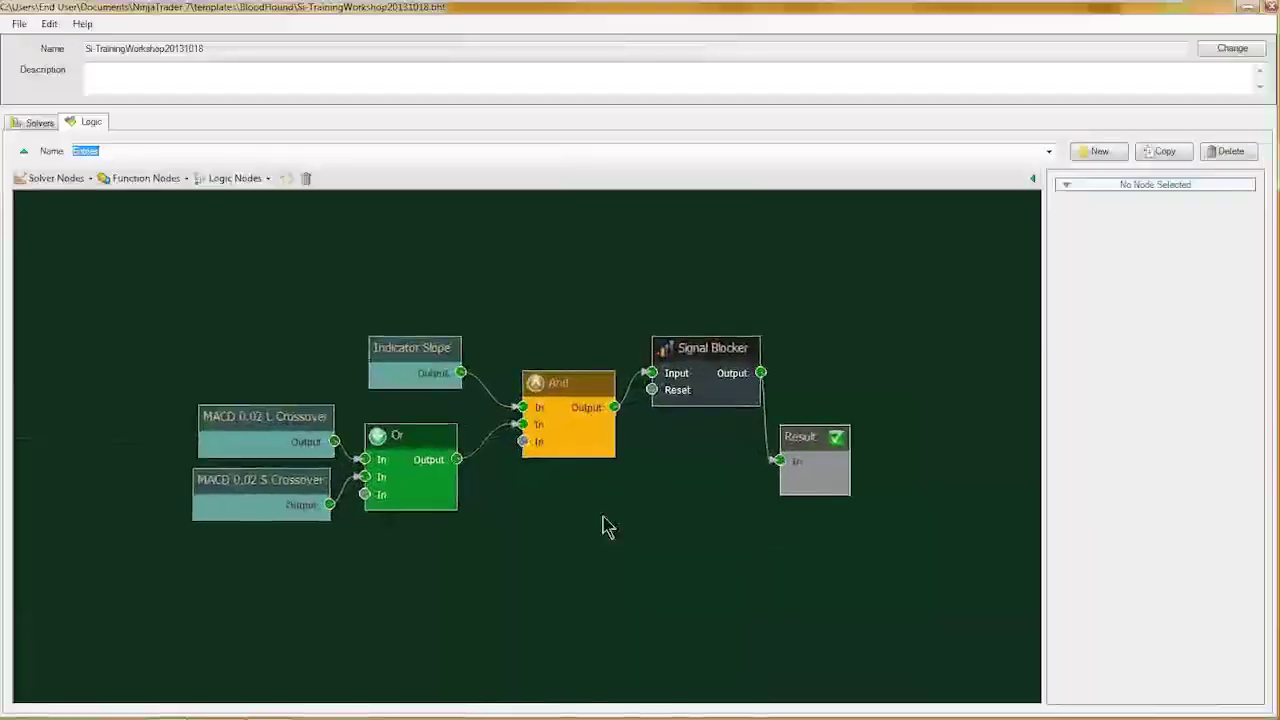
Step: Move the Signal Blocker node higher above the And node's level and the Result node farther from it to widen their spacing
{"action": "left_click", "coordinate": [728, 331]}
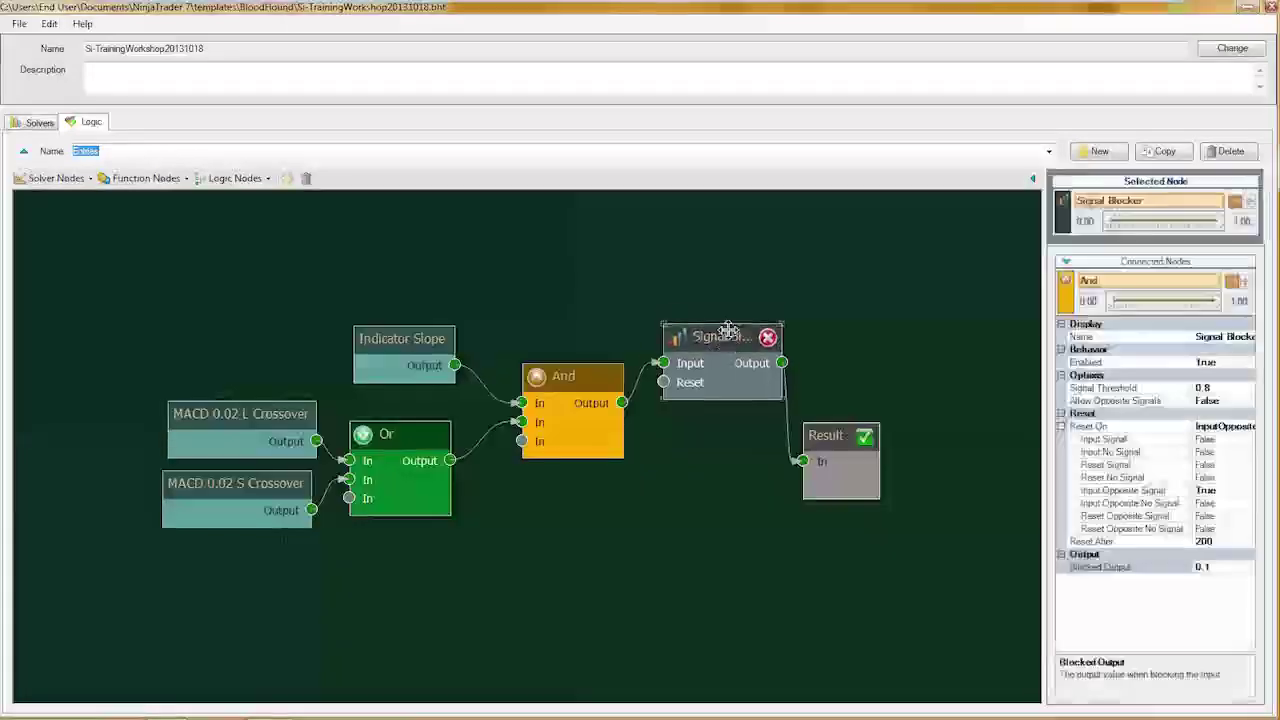
{"action": "left_click_drag", "start_coordinate": [728, 331], "coordinate": [727, 315]}
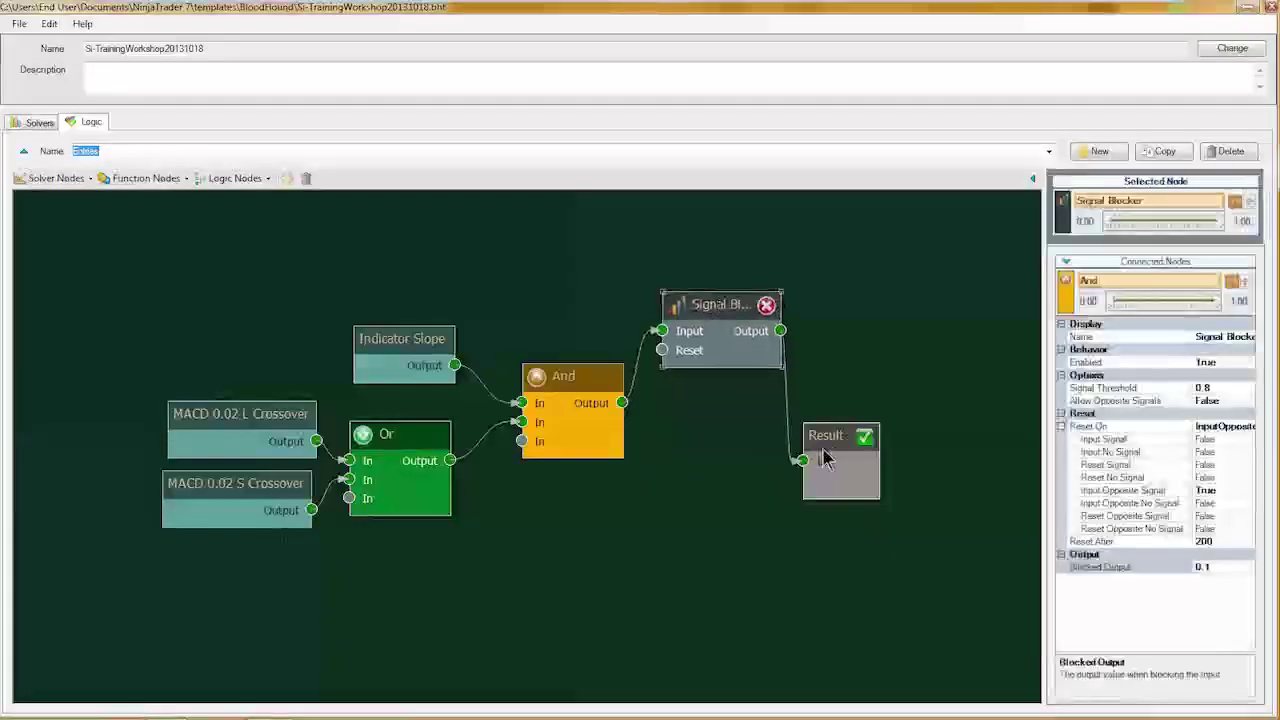
{"action": "left_click_drag", "start_coordinate": [827, 441], "coordinate": [867, 418]}
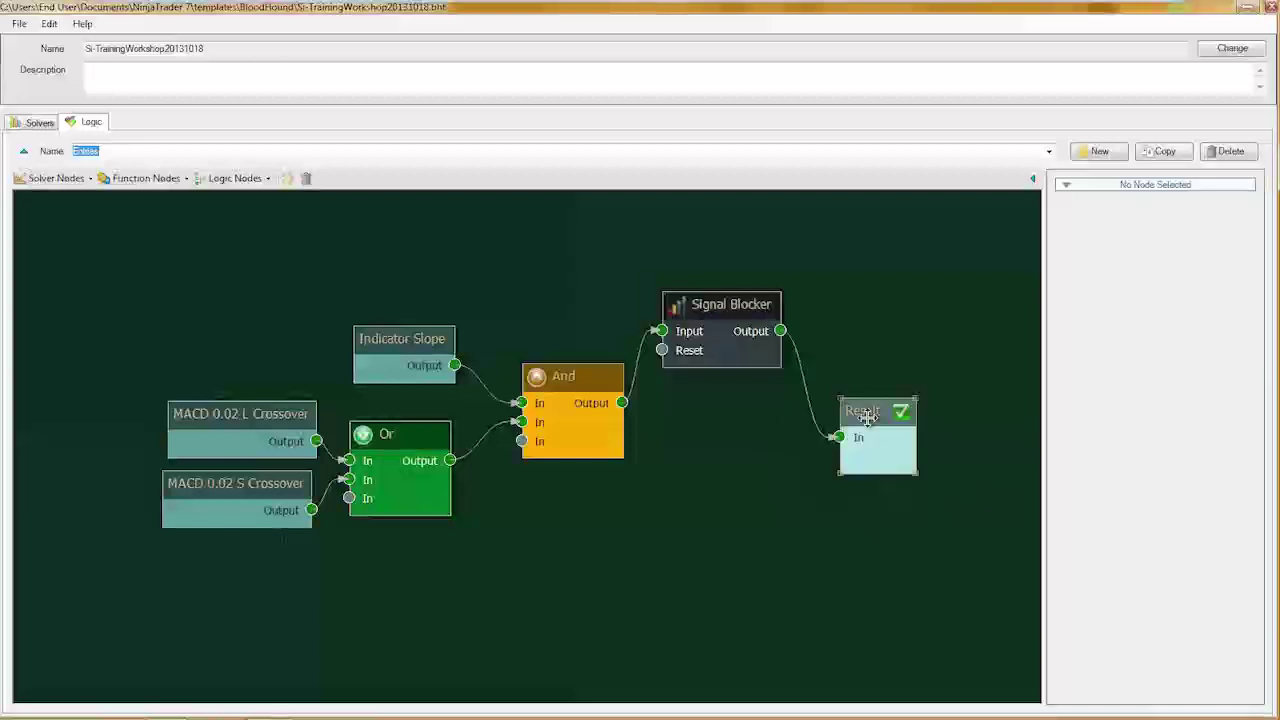
Step: Move Result below the Signal Blocker and Indicator Slope higher, and feed Result from Indicator Slope's output instead of the Signal Blocker's
{"action": "left_click_drag", "start_coordinate": [881, 426], "coordinate": [881, 424]}
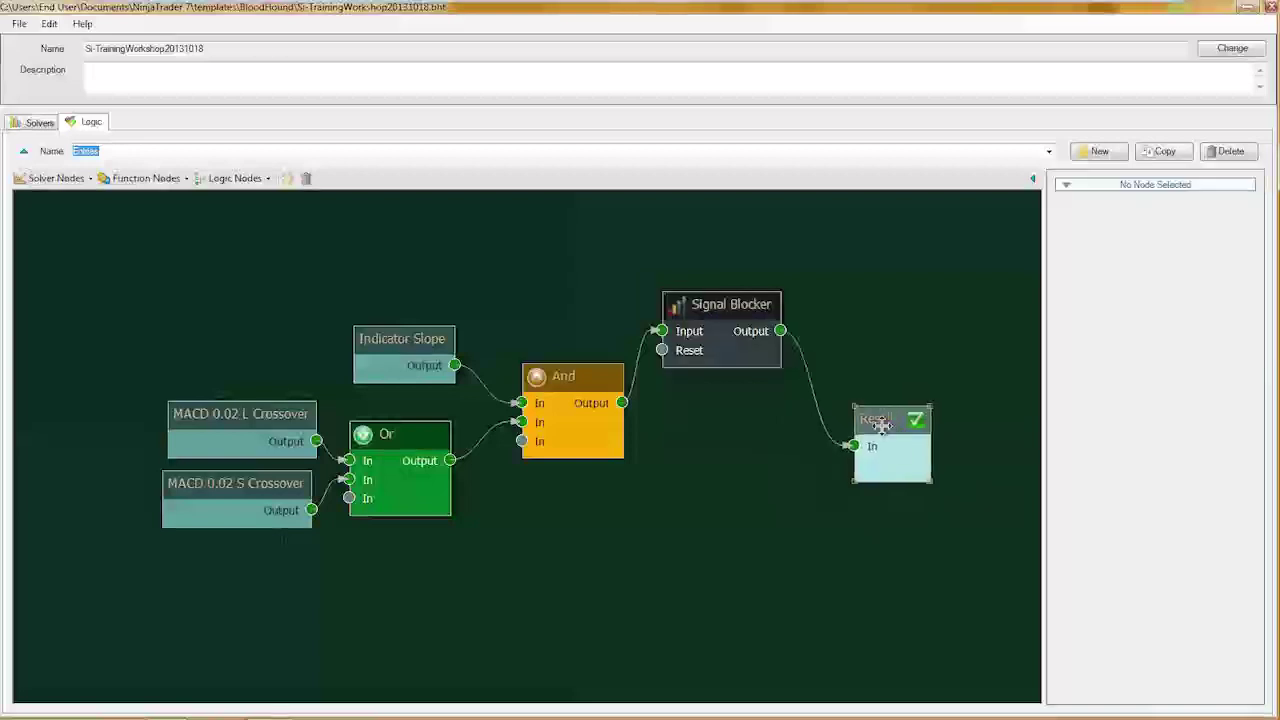
{"action": "left_click_drag", "start_coordinate": [884, 429], "coordinate": [855, 460]}
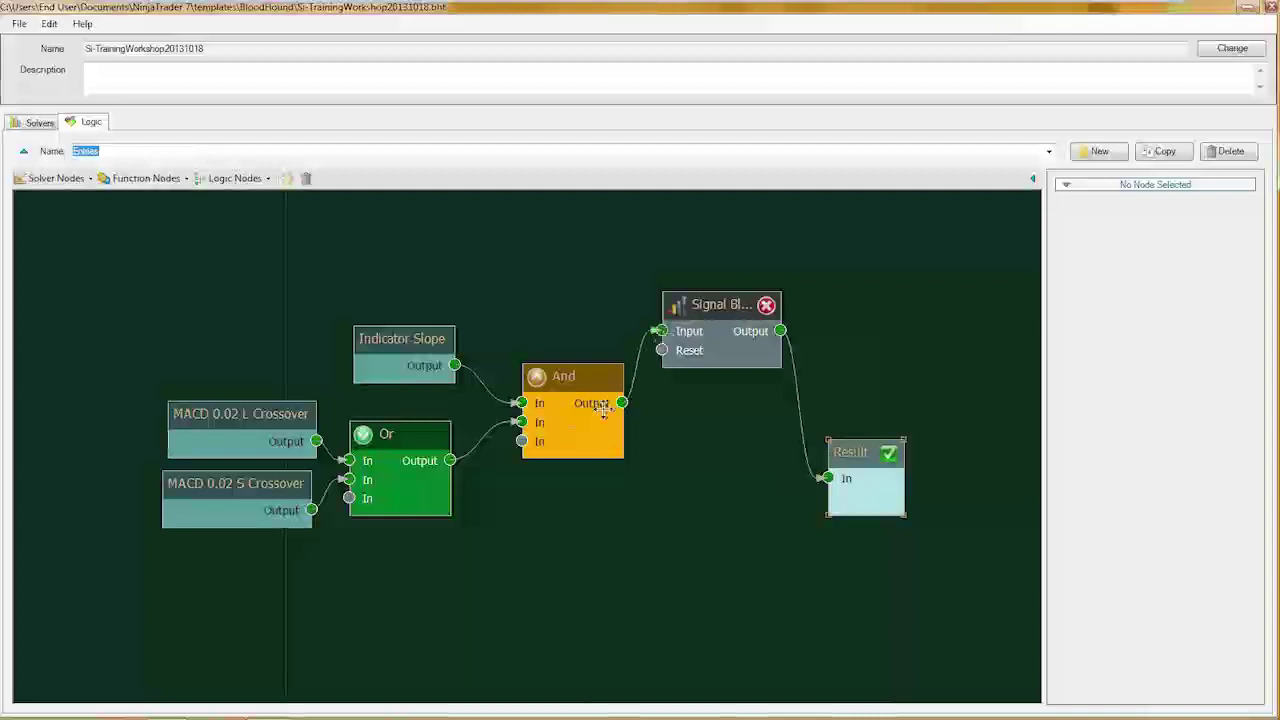
{"action": "left_click_drag", "start_coordinate": [405, 343], "coordinate": [513, 308]}
{"action": "left_click_drag", "start_coordinate": [703, 418], "coordinate": [822, 477]}
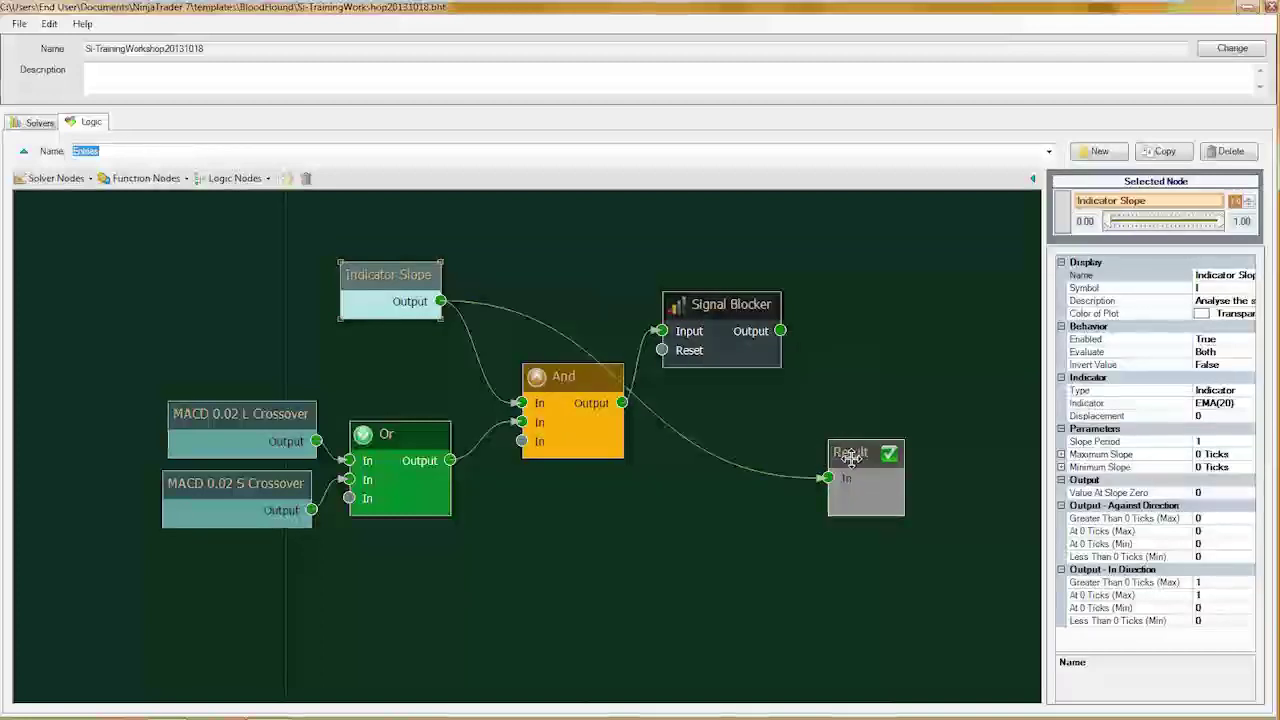
{"action": "mouse_move", "coordinate": [850, 457]}
{"action": "left_mouse_down"}
{"action": "mouse_move", "coordinate": [845, 466]}
{"action": "mouse_move", "coordinate": [879, 448]}
{"action": "mouse_move", "coordinate": [872, 462]}
{"action": "mouse_move", "coordinate": [866, 451]}
{"action": "left_mouse_up"}
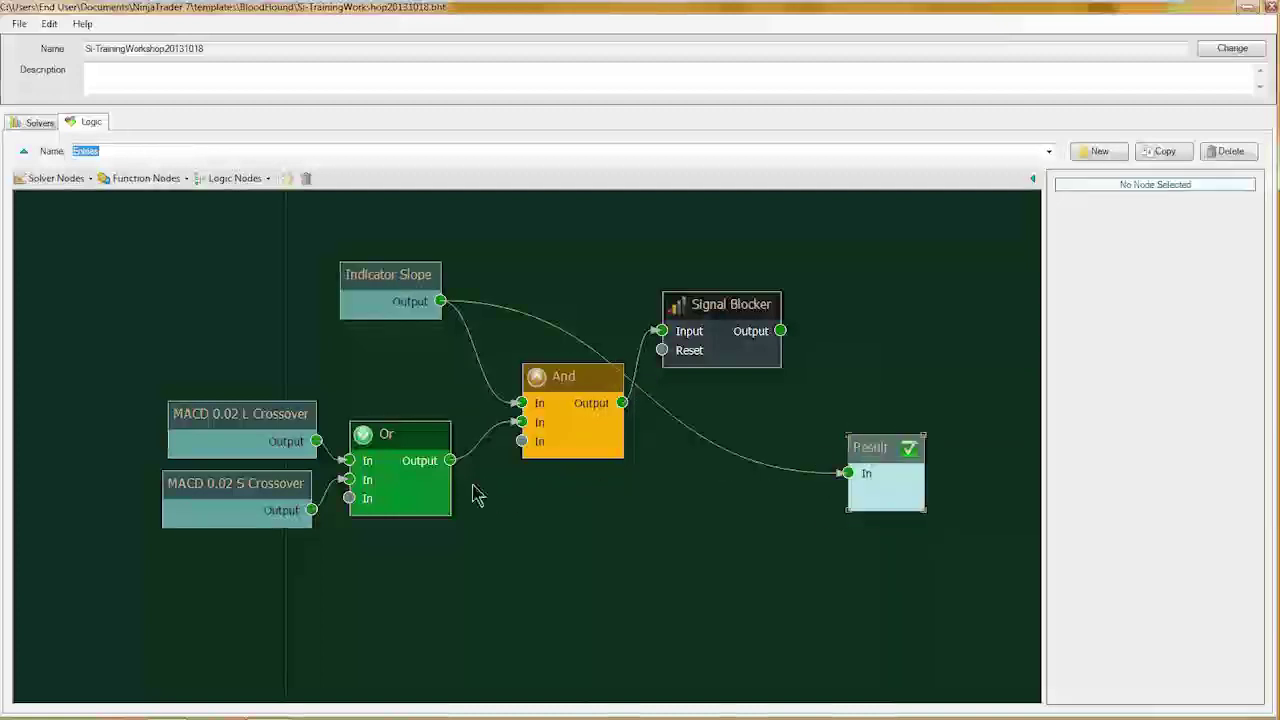
Step: Try feeding Result from the Or node's output, and reconnect it to the Signal Blocker's output
{"action": "left_click_drag", "start_coordinate": [452, 461], "coordinate": [810, 488]}
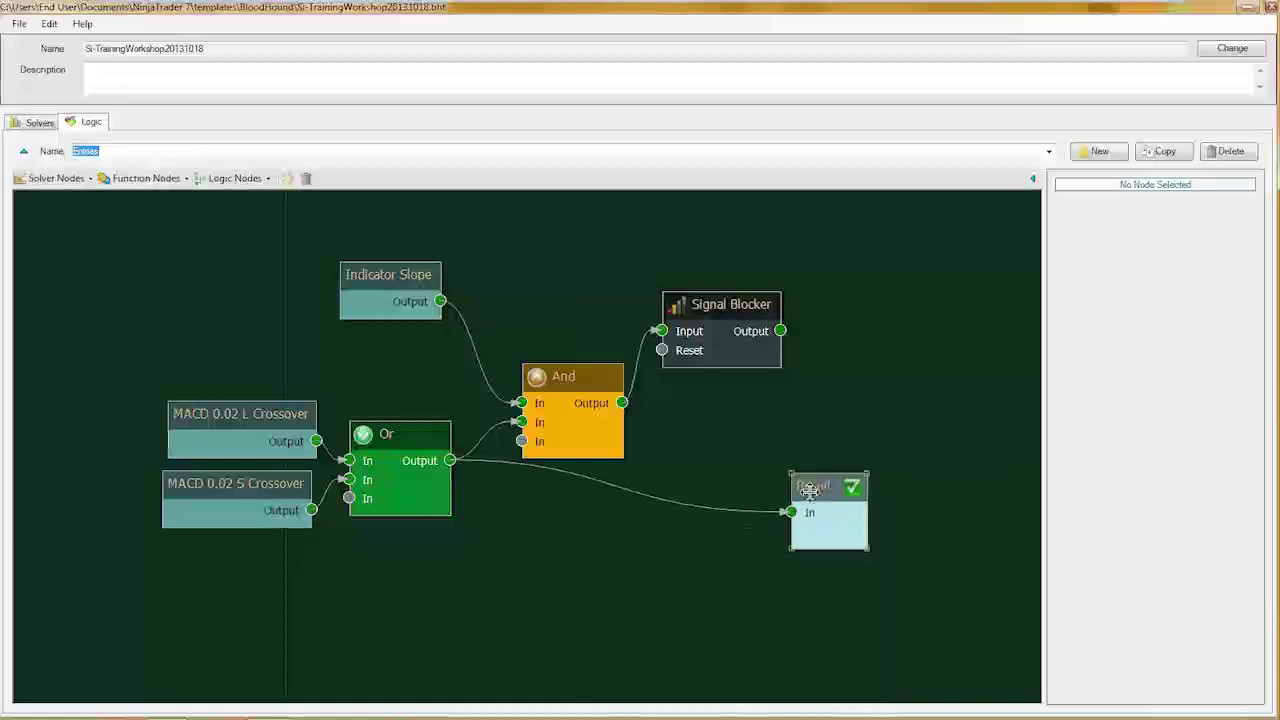
{"action": "left_click_drag", "start_coordinate": [780, 331], "coordinate": [808, 511]}
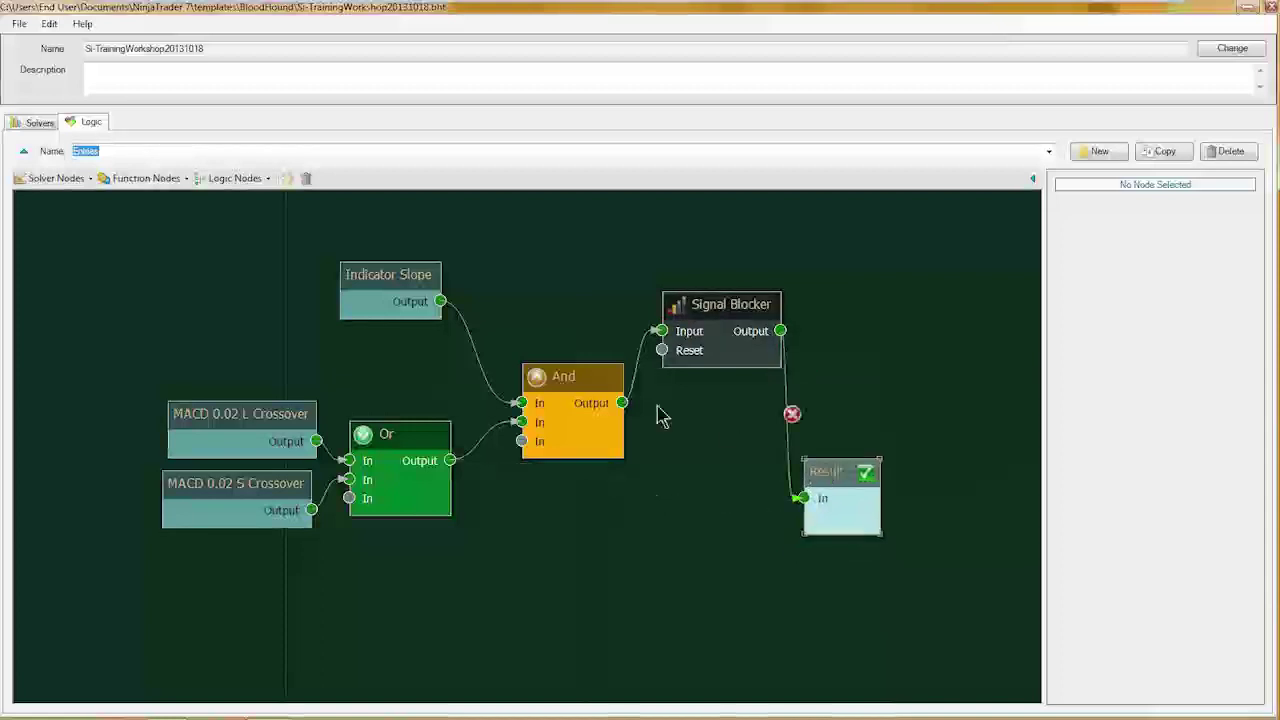
Step: Try Indicator Slope's output as a third input of the Or node, and remove that connection
{"action": "left_click_drag", "start_coordinate": [390, 435], "coordinate": [403, 435]}
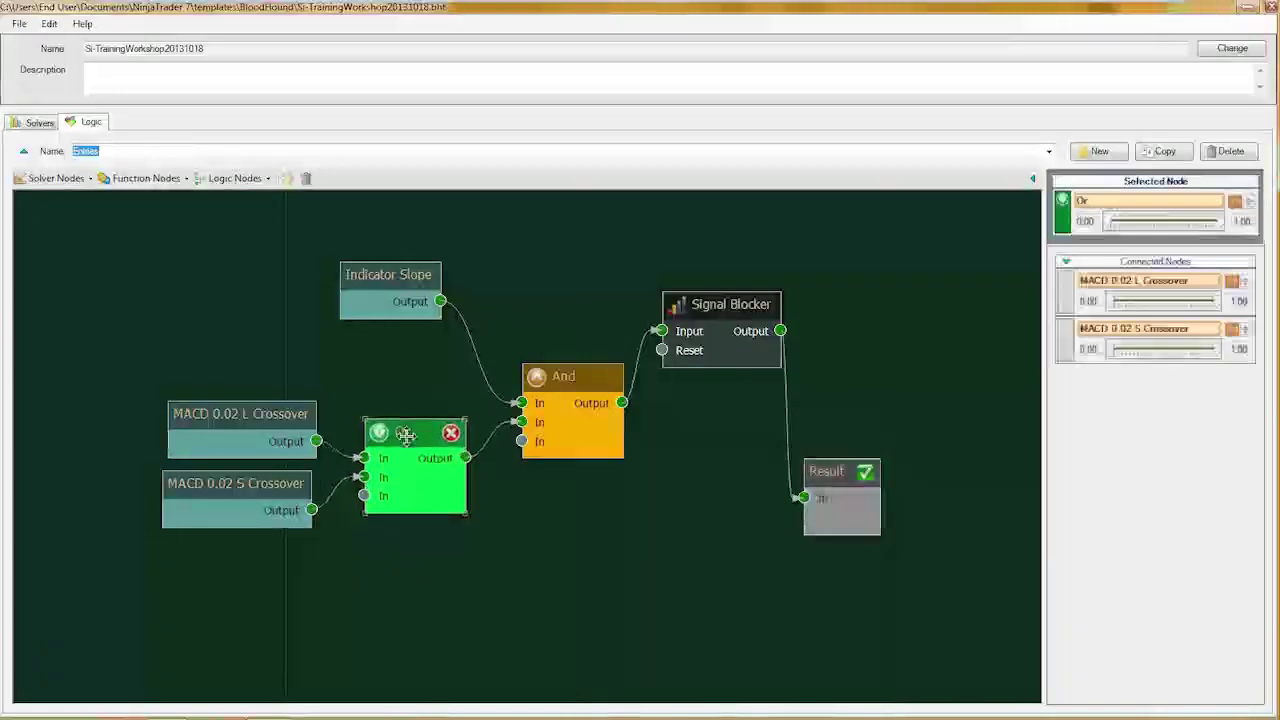
{"action": "left_click_drag", "start_coordinate": [441, 301], "coordinate": [428, 465]}
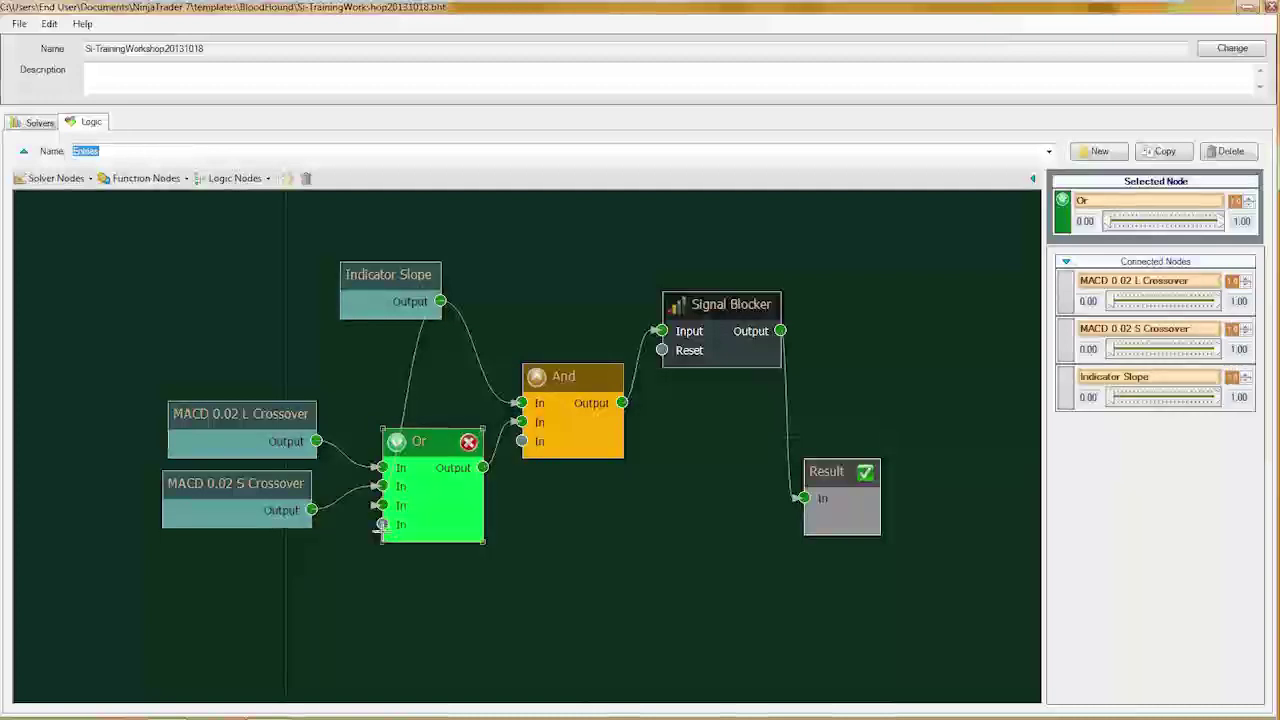
{"action": "left_click_drag", "start_coordinate": [420, 447], "coordinate": [418, 447]}
{"action": "mouse_move", "coordinate": [420, 398]}
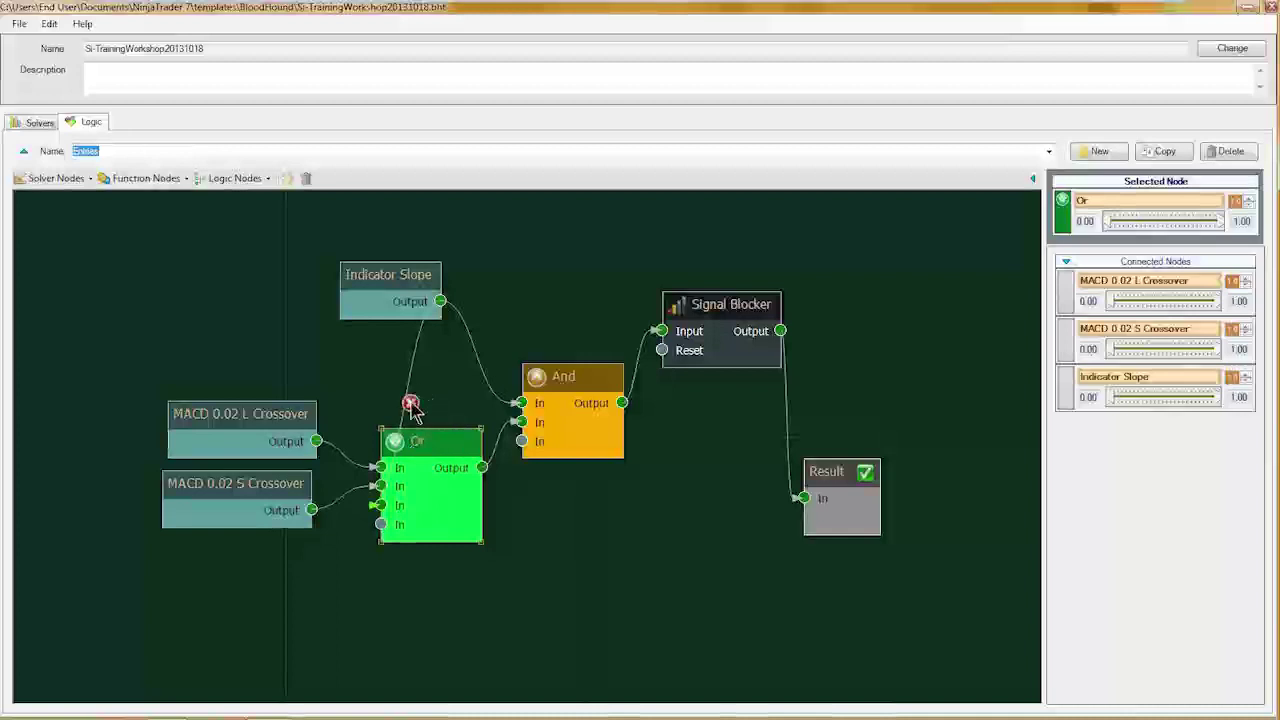
{"action": "left_click", "coordinate": [411, 406]}
Step: Raise the Indicator Slope and Signal Blocker nodes, and reroute Result's input to Indicator Slope's output
{"action": "left_click_drag", "start_coordinate": [374, 278], "coordinate": [356, 261]}
{"action": "left_click_drag", "start_coordinate": [711, 310], "coordinate": [713, 282]}
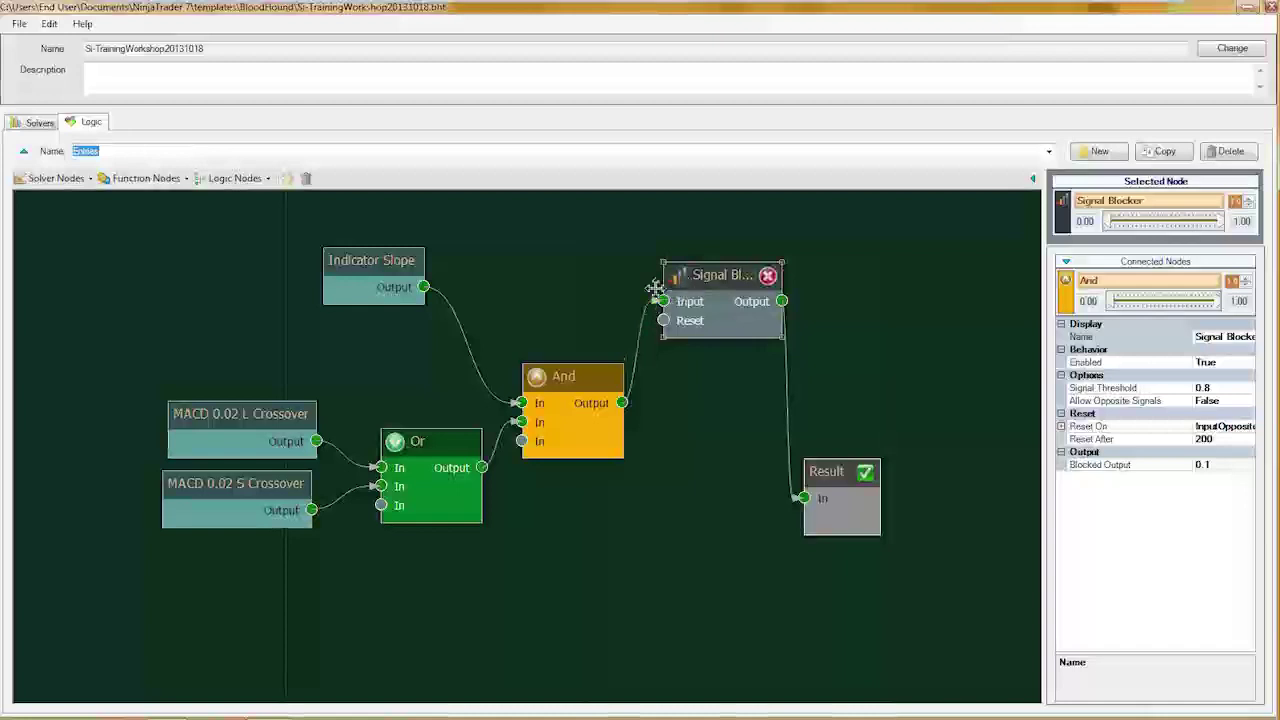
{"action": "left_click_drag", "start_coordinate": [424, 287], "coordinate": [521, 441]}
{"action": "left_click_drag", "start_coordinate": [634, 297], "coordinate": [662, 320]}
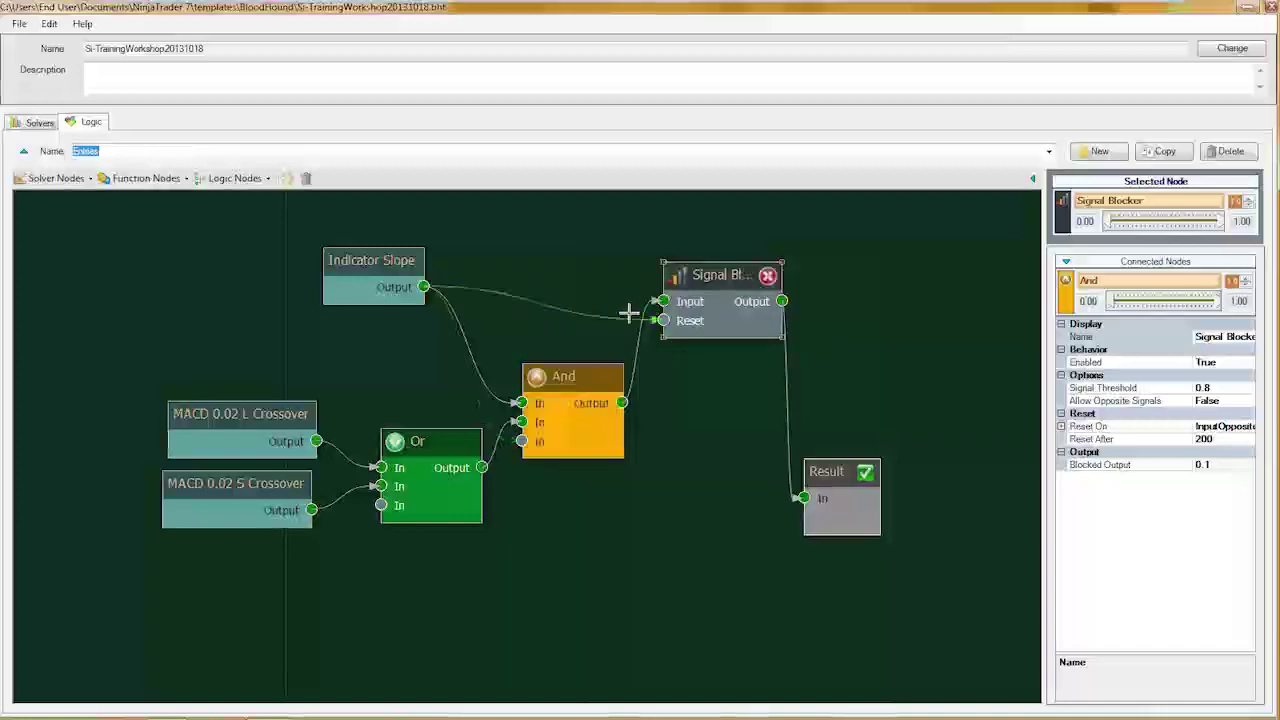
{"action": "left_click_drag", "start_coordinate": [763, 453], "coordinate": [797, 497]}
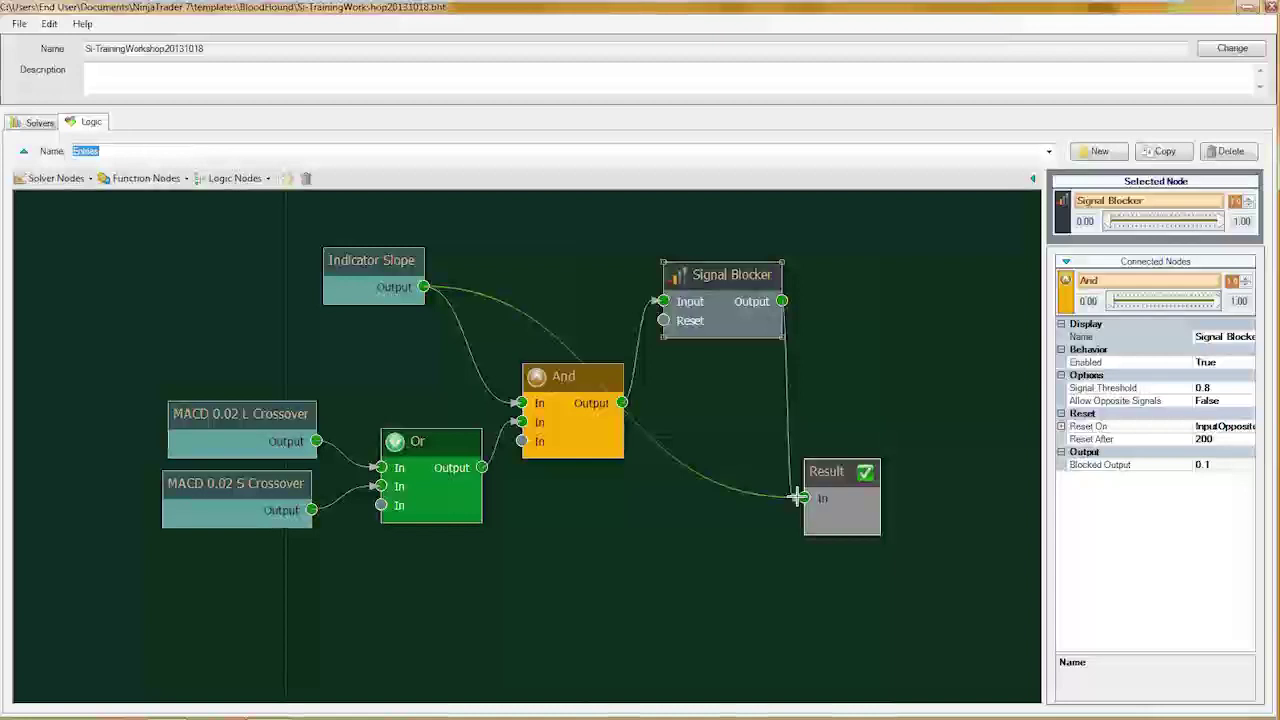
{"action": "left_click_drag", "start_coordinate": [800, 497], "coordinate": [800, 480]}
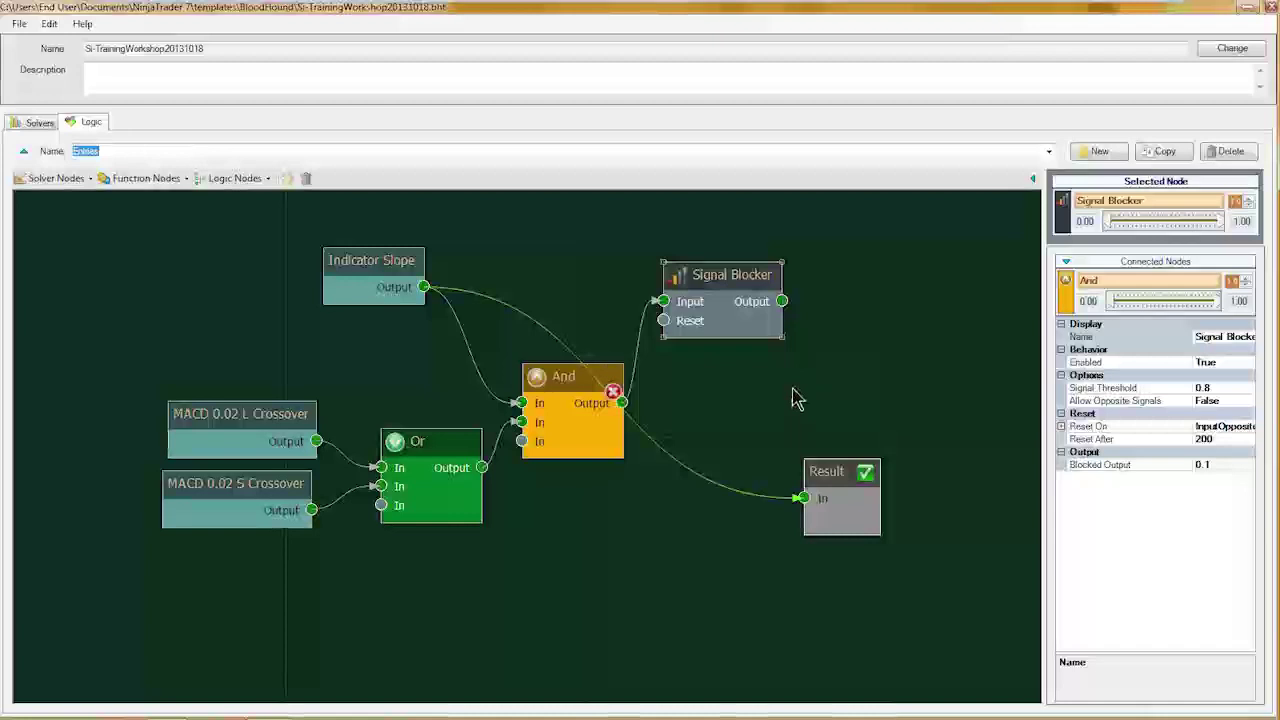
Step: Disconnect And from the Signal Blocker, move And down beside Or, and connect the Or output to the Signal Blocker's Input
{"action": "left_click_drag", "start_coordinate": [694, 282], "coordinate": [748, 268]}
{"action": "mouse_move", "coordinate": [678, 355]}
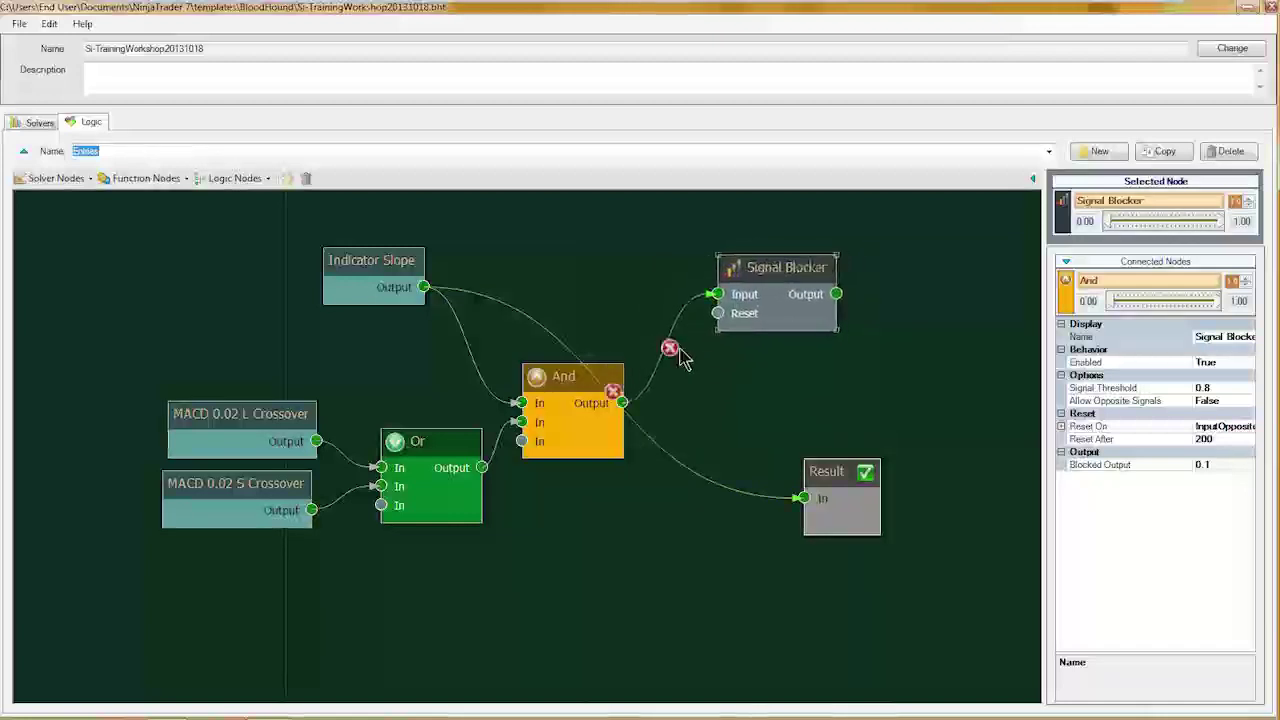
{"action": "left_click", "coordinate": [671, 350]}
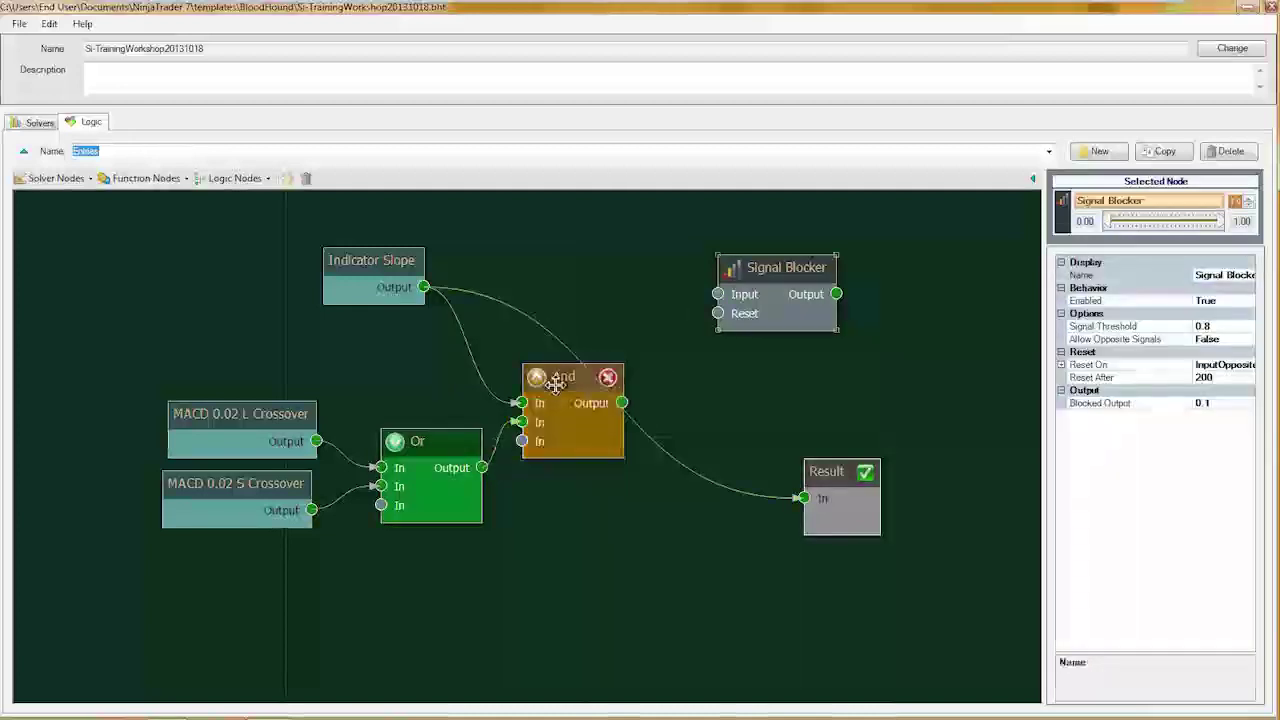
{"action": "left_click_drag", "start_coordinate": [560, 377], "coordinate": [583, 459]}
{"action": "left_click_drag", "start_coordinate": [482, 467], "coordinate": [720, 295]}
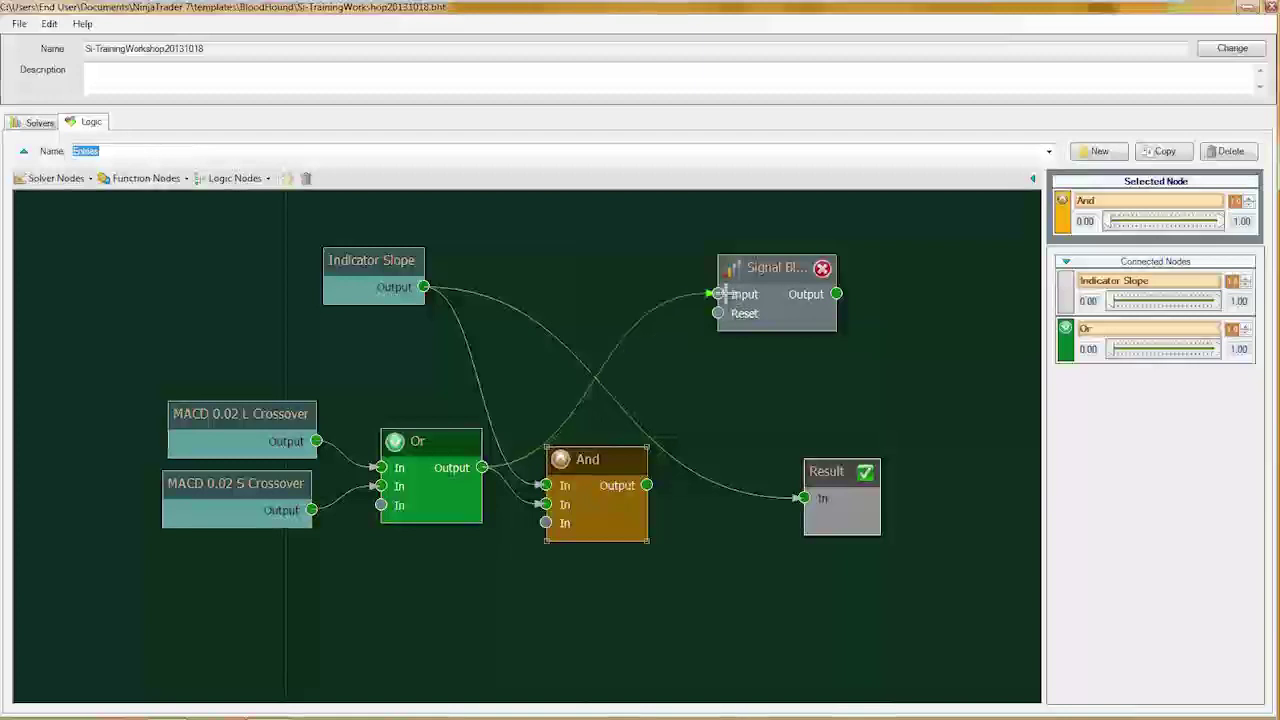
{"action": "left_click_drag", "start_coordinate": [772, 271], "coordinate": [732, 280]}
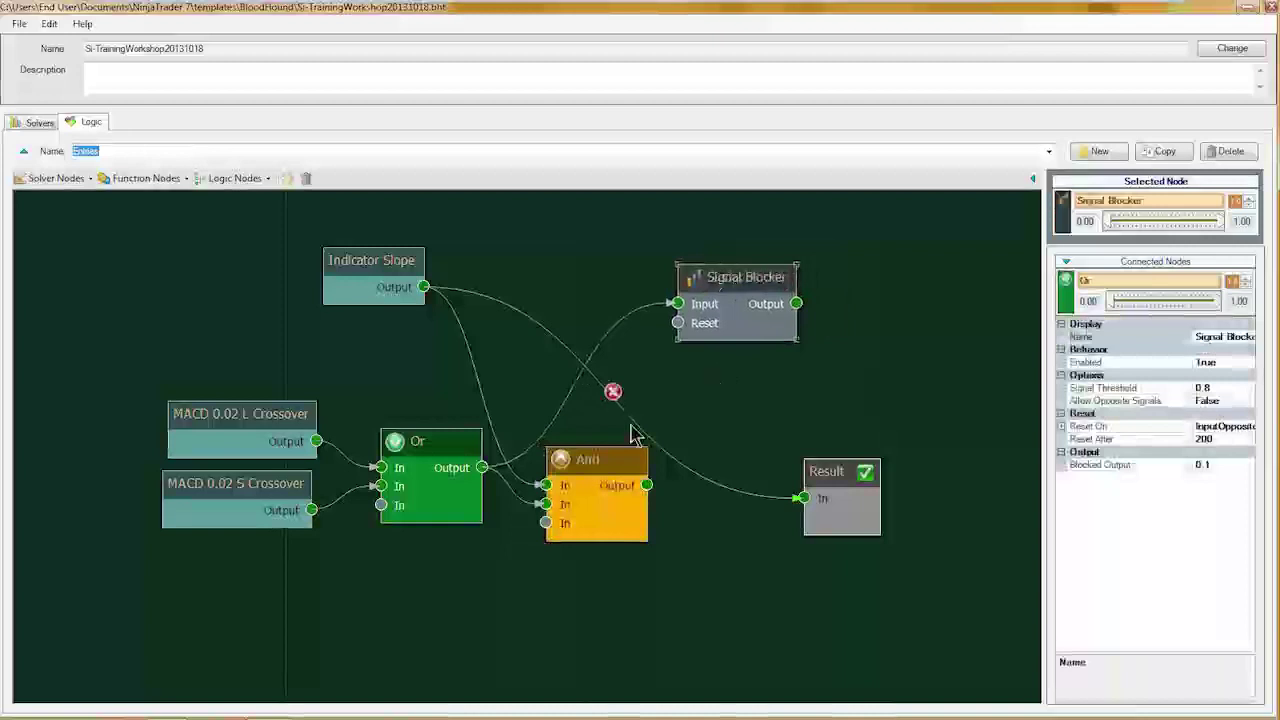
Step: Move And up beside the Signal Blocker and Result next to Or, and connect the Or output to Result
{"action": "left_click", "coordinate": [596, 457]}
{"action": "left_click_drag", "start_coordinate": [596, 457], "coordinate": [591, 263]}
{"action": "left_click_drag", "start_coordinate": [830, 483], "coordinate": [612, 471]}
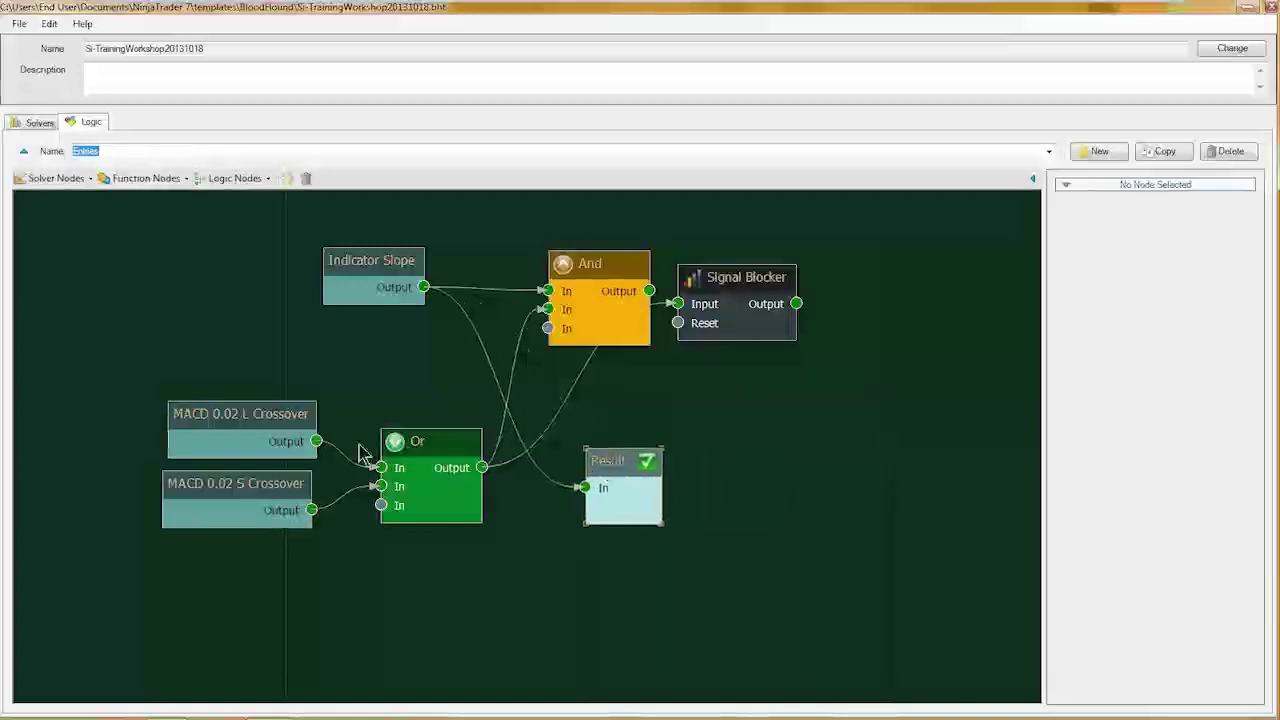
{"action": "left_click", "coordinate": [245, 430]}
{"action": "left_click", "coordinate": [234, 481]}
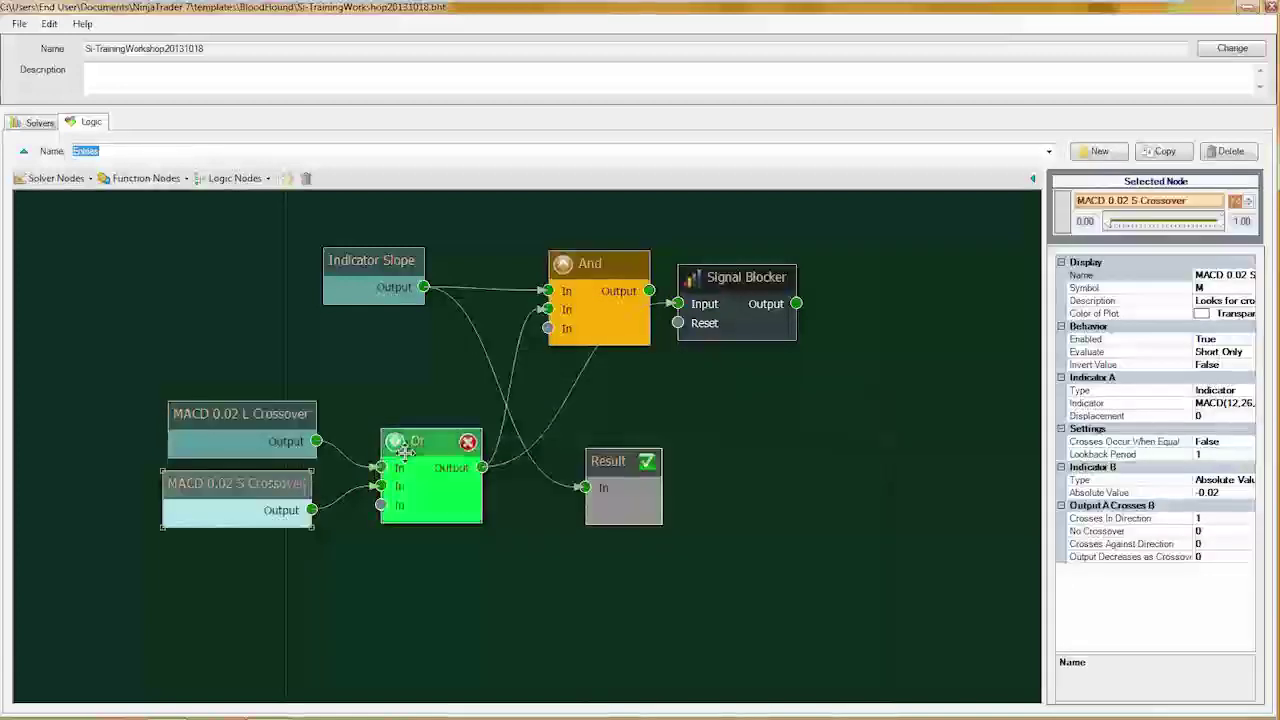
{"action": "left_click_drag", "start_coordinate": [434, 441], "coordinate": [425, 440]}
{"action": "left_click_drag", "start_coordinate": [608, 463], "coordinate": [573, 457]}
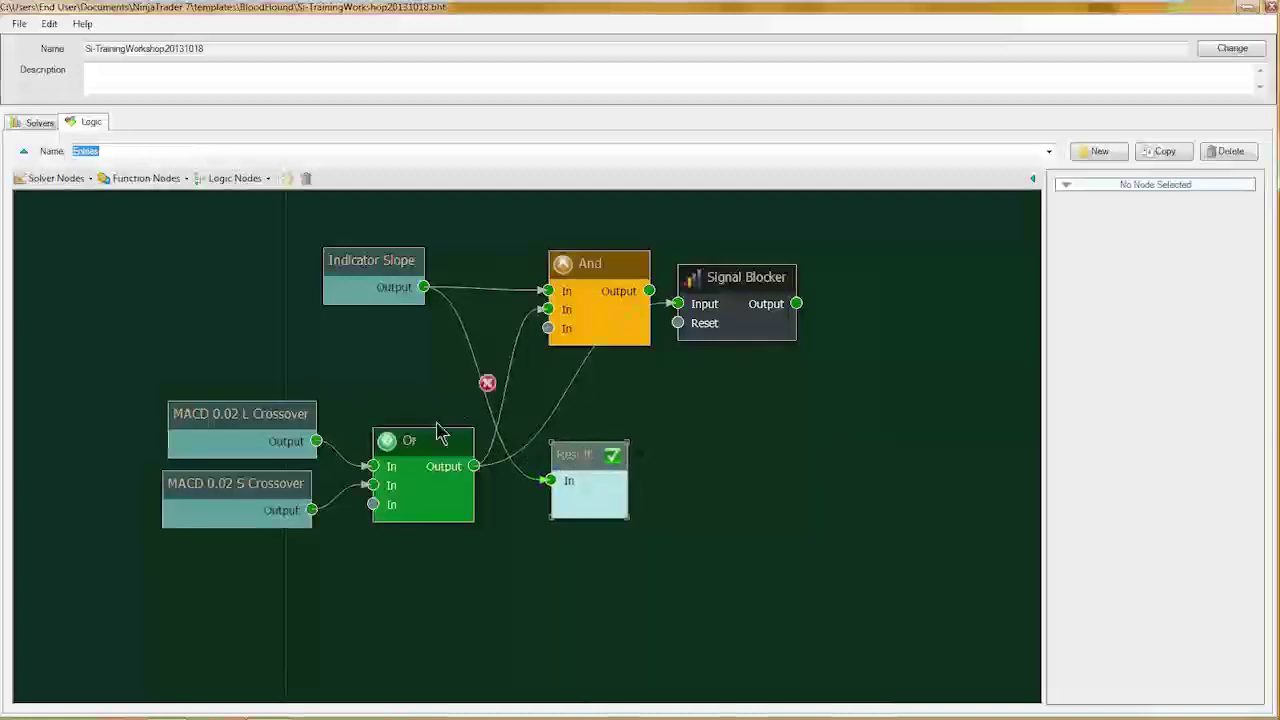
{"action": "left_click_drag", "start_coordinate": [470, 466], "coordinate": [550, 480]}
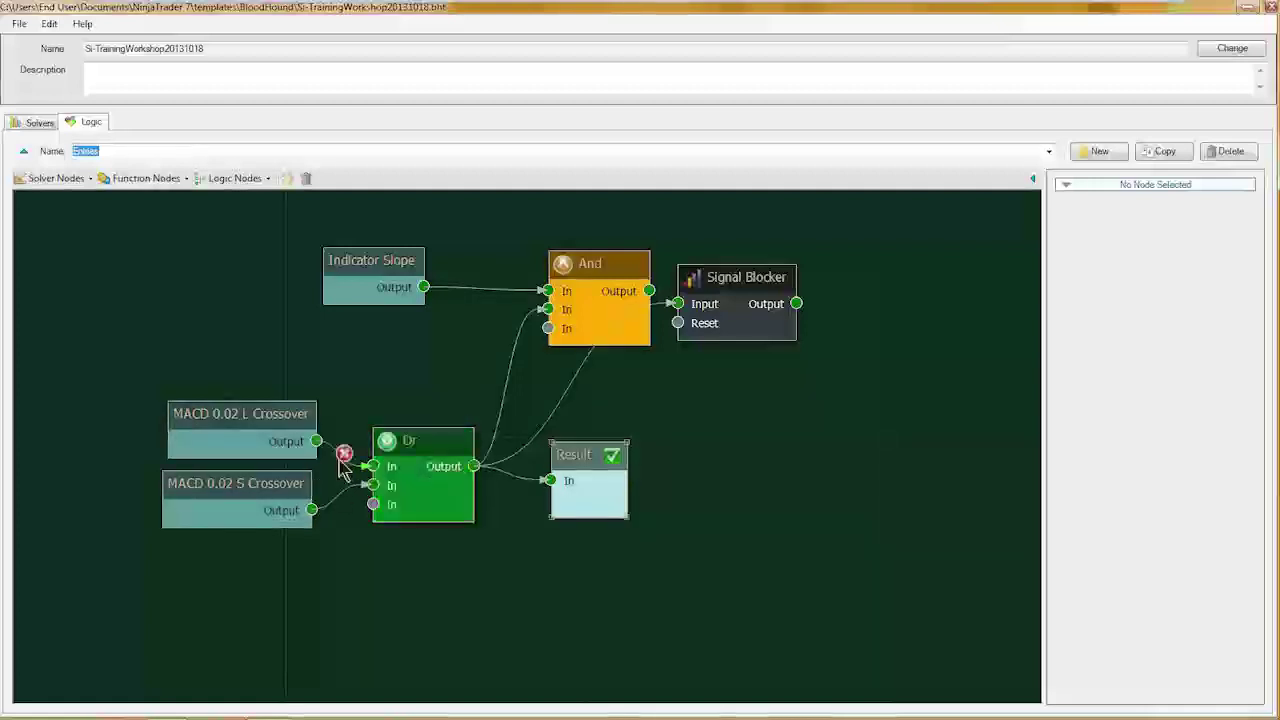
Step: Delete all remaining connections between the nodes in the Entries logic diagram
{"action": "left_click", "coordinate": [343, 451]}
{"action": "left_click", "coordinate": [341, 489]}
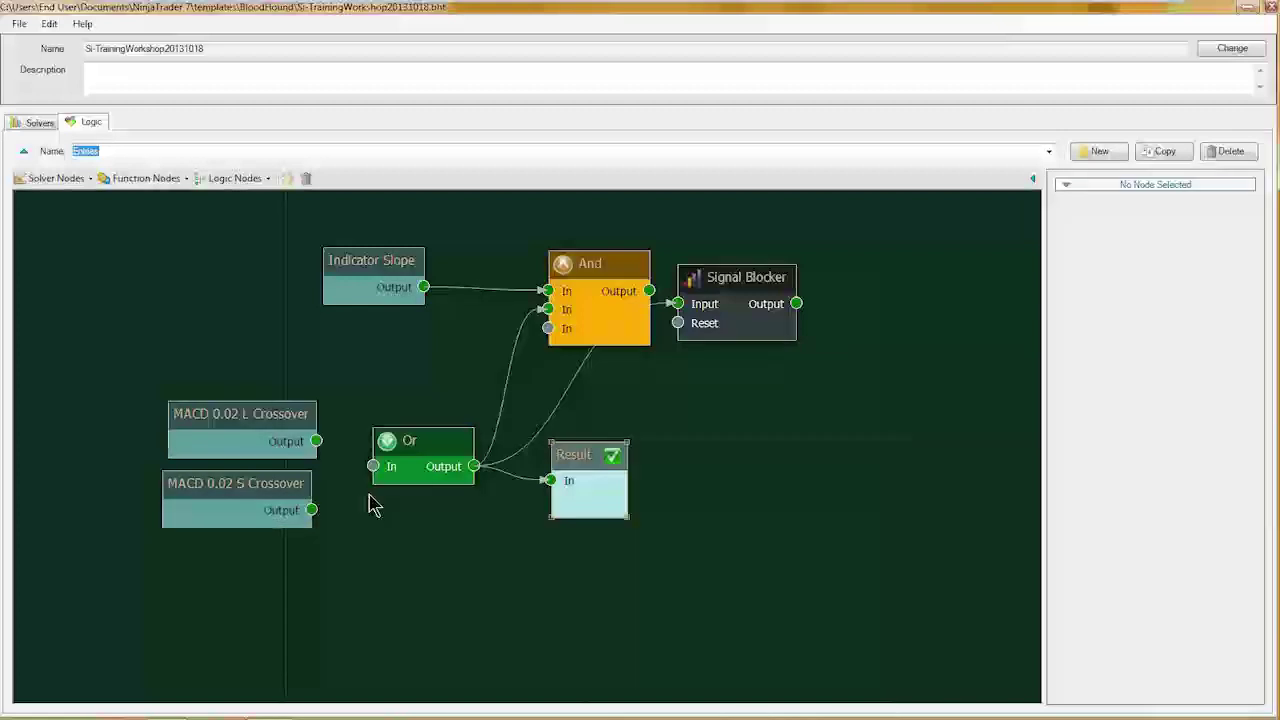
{"action": "left_click", "coordinate": [510, 477]}
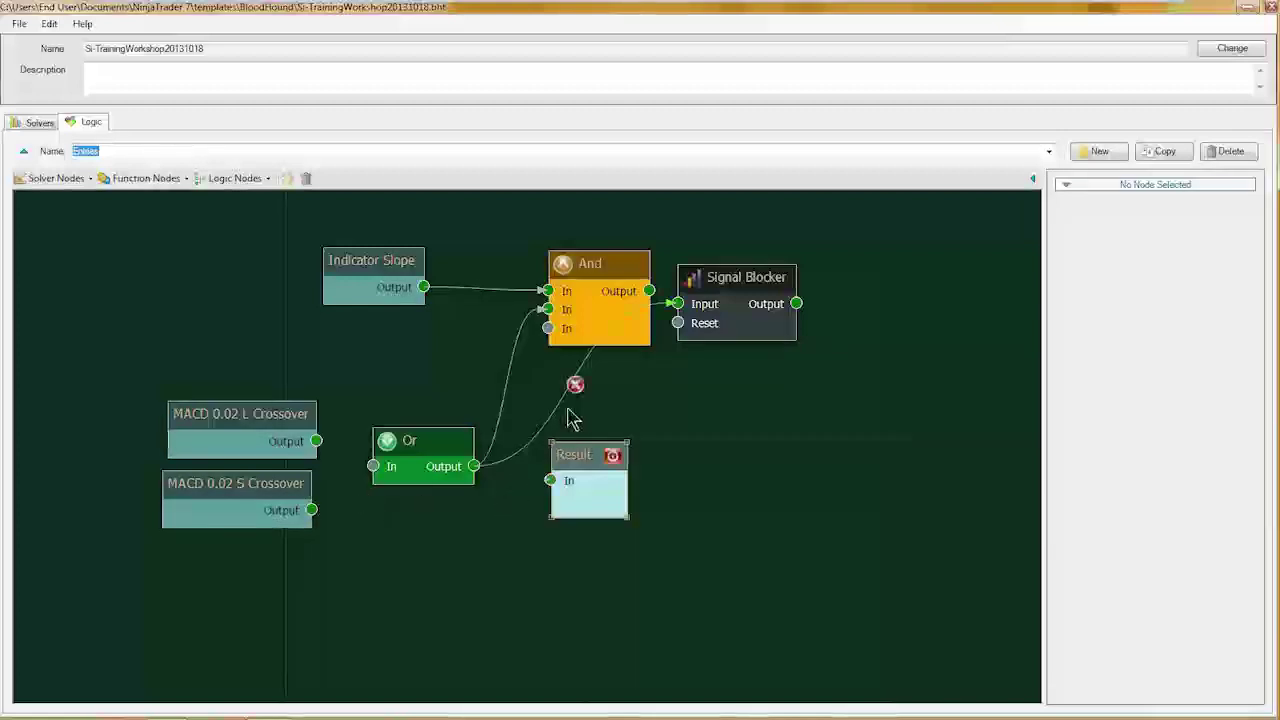
{"action": "left_click", "coordinate": [577, 387]}
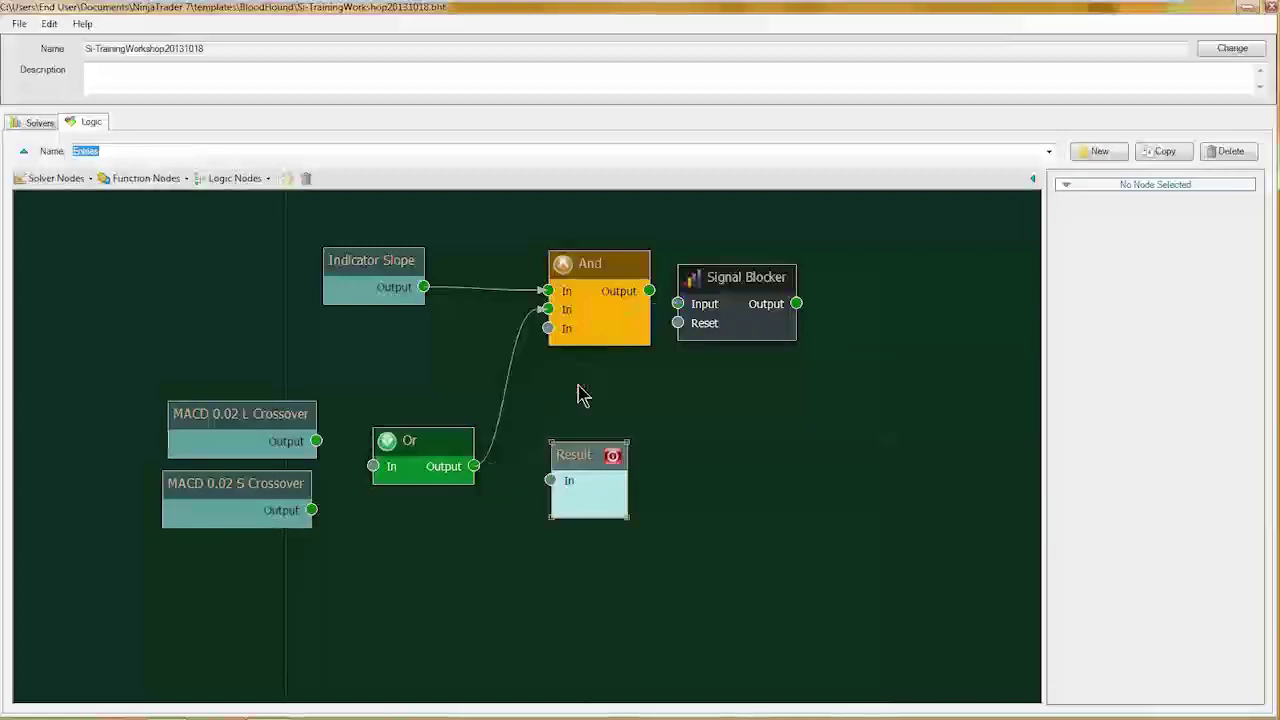
{"action": "left_click", "coordinate": [511, 389]}
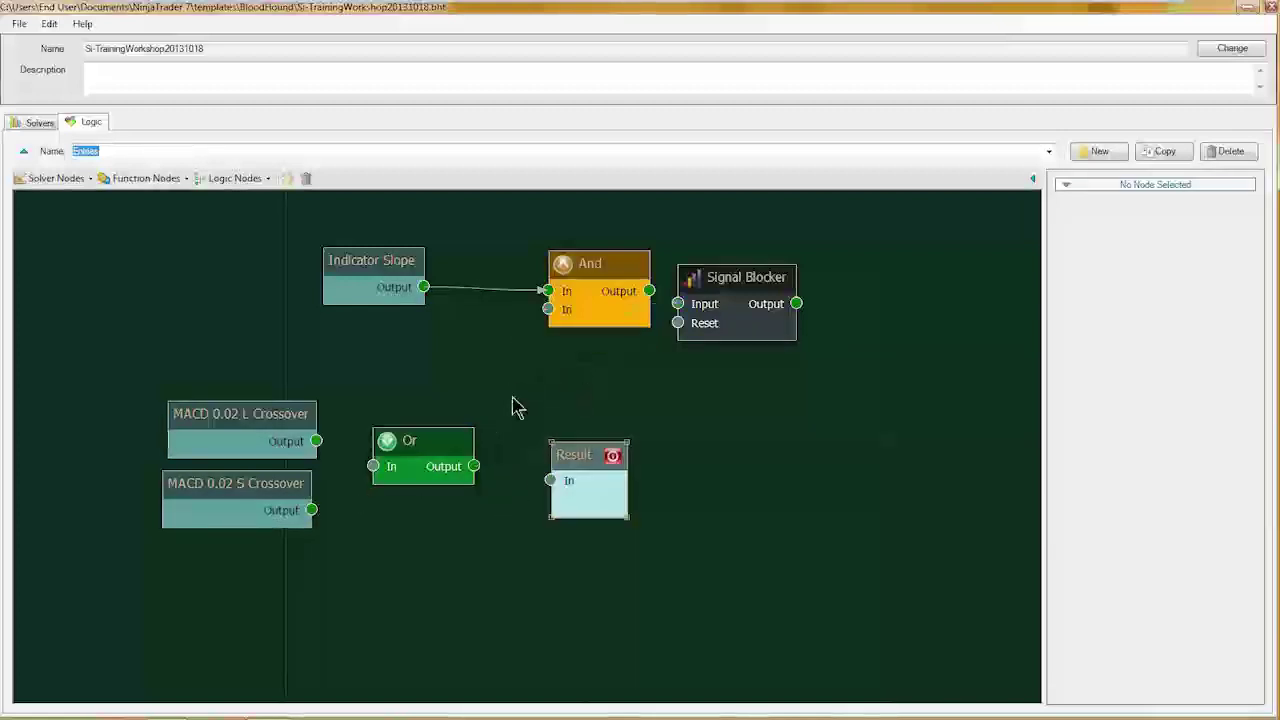
{"action": "left_click", "coordinate": [486, 291]}
Step: Connect the MACD 0.02 L and S Crossover nodes to Or and the Or output to Result, aligning Or and Result side by side
{"action": "left_click_drag", "start_coordinate": [565, 456], "coordinate": [527, 440]}
{"action": "left_click_drag", "start_coordinate": [424, 450], "coordinate": [408, 455]}
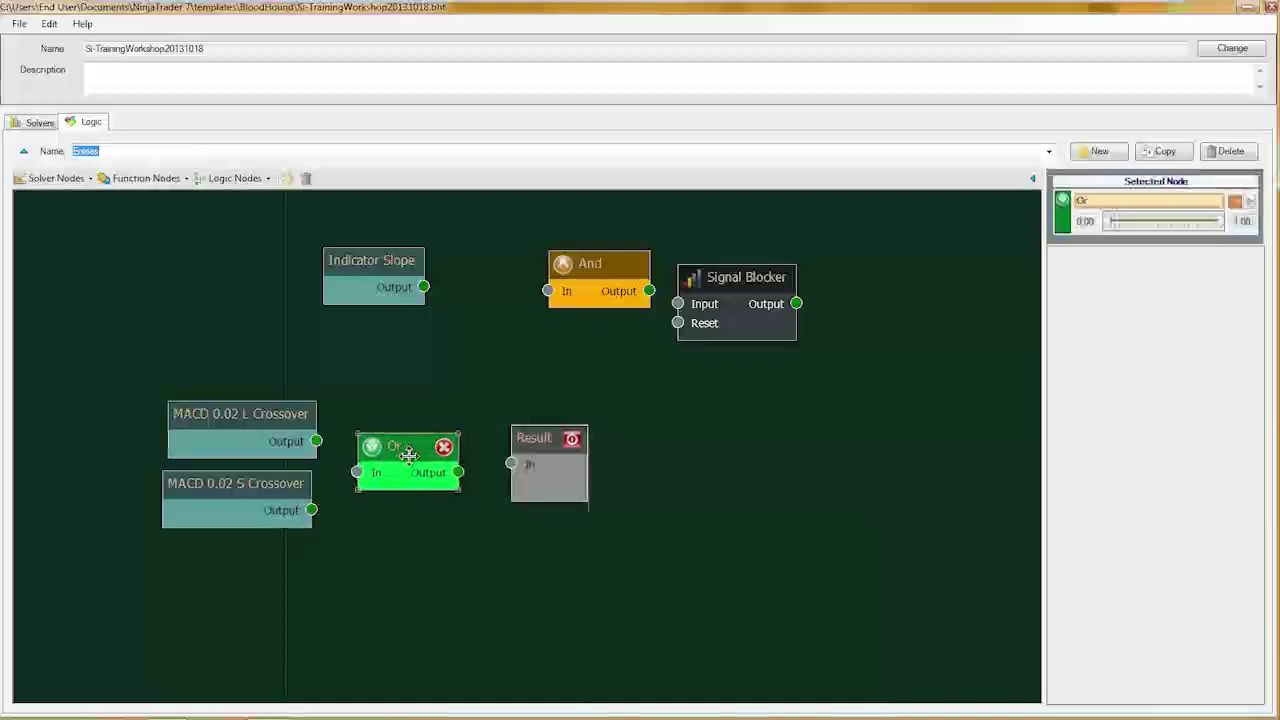
{"action": "left_click_drag", "start_coordinate": [316, 441], "coordinate": [356, 472]}
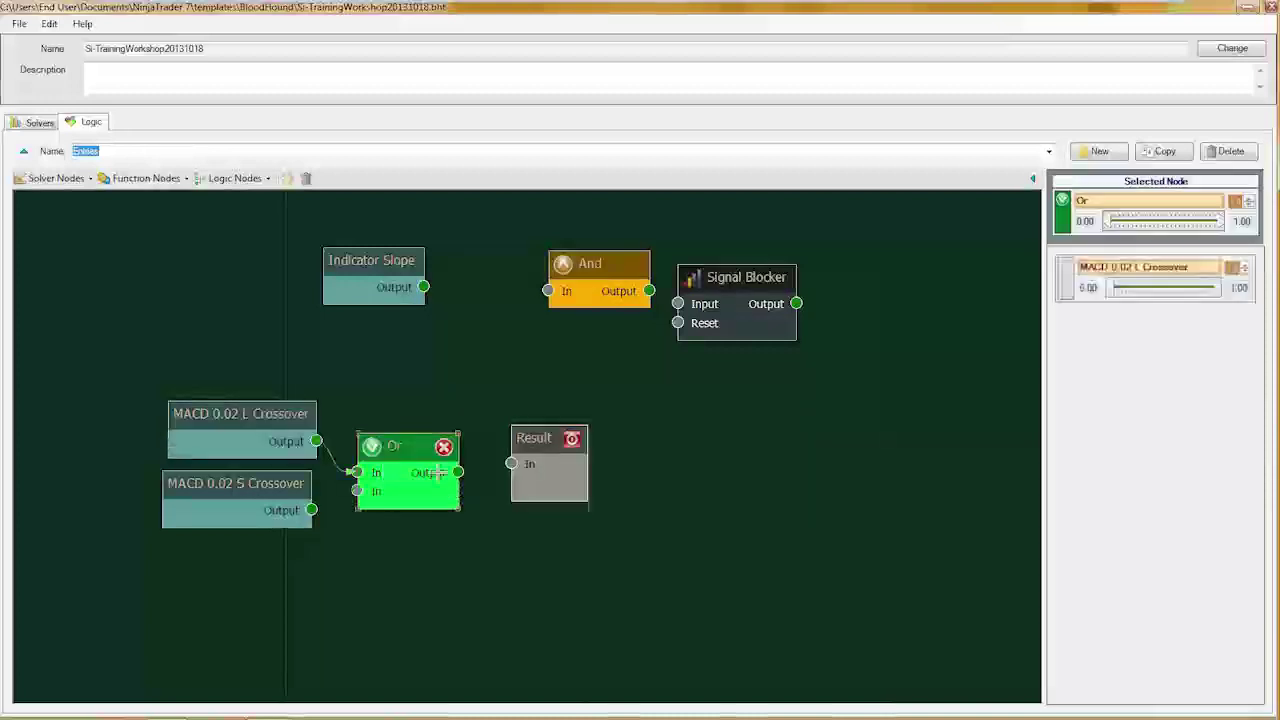
{"action": "left_click_drag", "start_coordinate": [456, 472], "coordinate": [511, 463]}
{"action": "left_click_drag", "start_coordinate": [311, 510], "coordinate": [356, 491]}
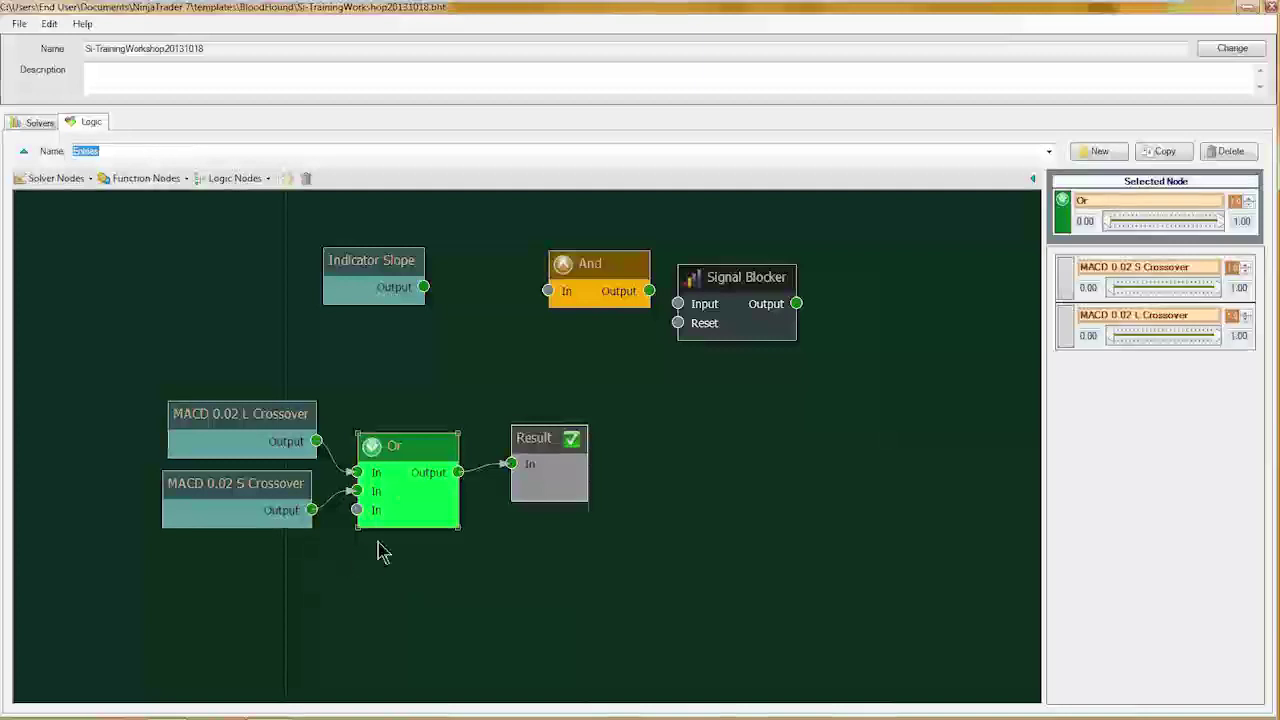
{"action": "left_click_drag", "start_coordinate": [400, 449], "coordinate": [405, 449]}
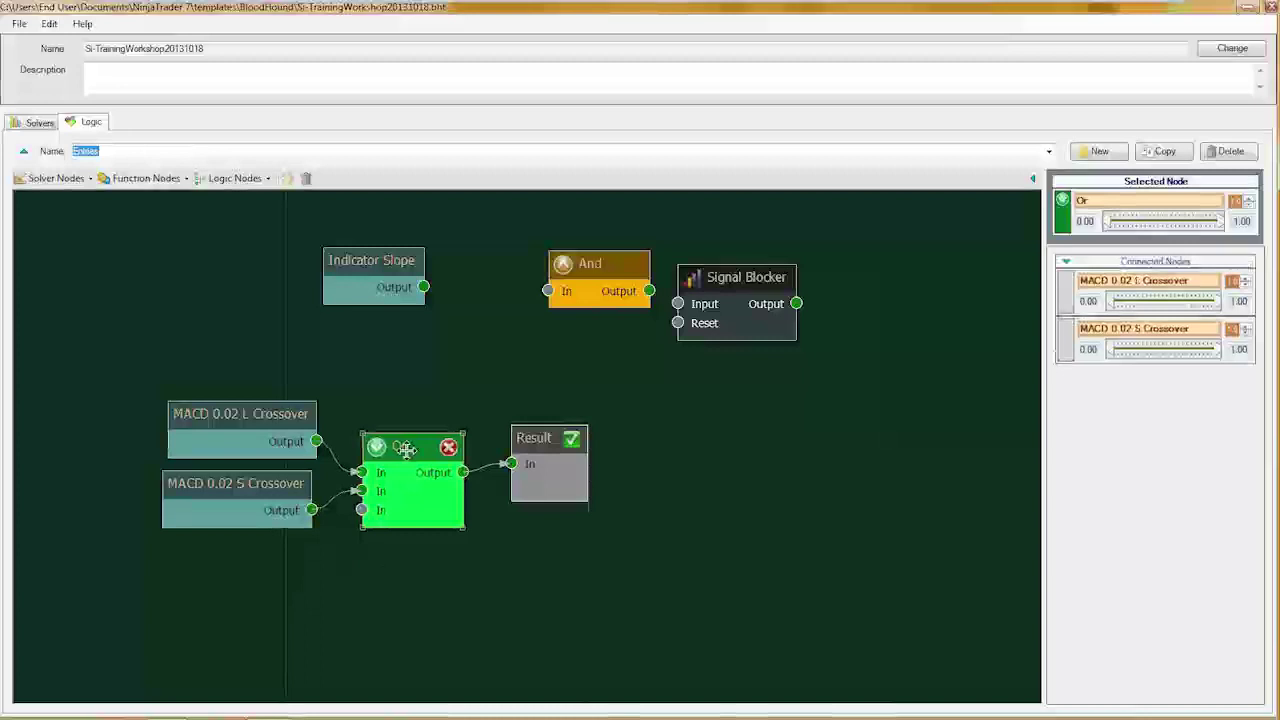
{"action": "left_click_drag", "start_coordinate": [541, 450], "coordinate": [551, 458]}
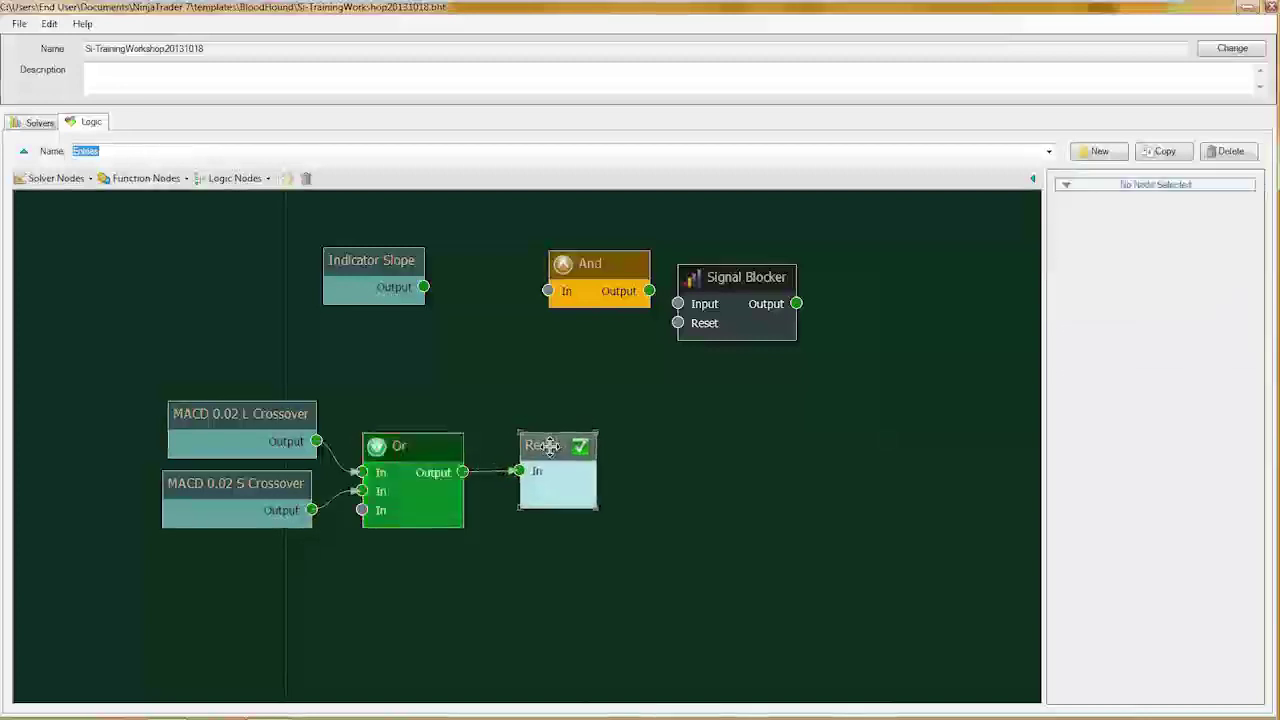
{"action": "left_click_drag", "start_coordinate": [417, 446], "coordinate": [420, 446]}
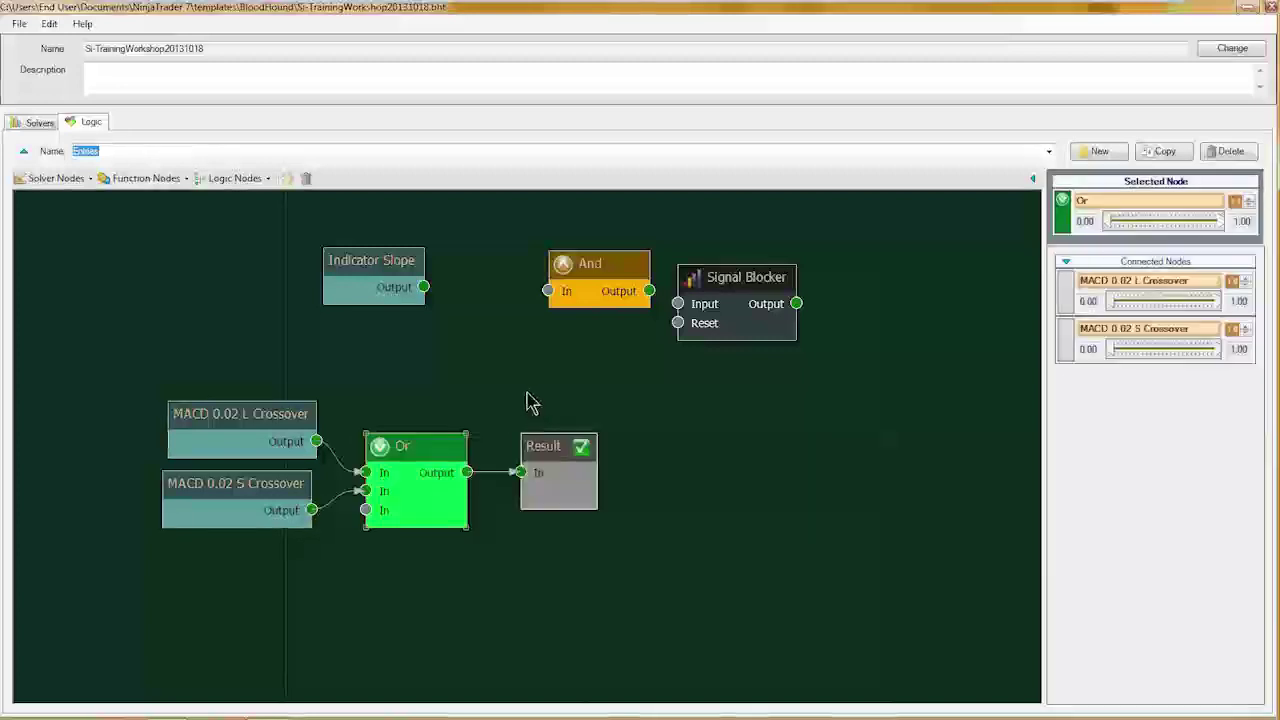
Step: Move the And node closer to Indicator Slope and connect the Indicator Slope and Or outputs to its inputs
{"action": "left_click_drag", "start_coordinate": [424, 287], "coordinate": [527, 307]}
{"action": "left_click_drag", "start_coordinate": [467, 471], "coordinate": [499, 341]}
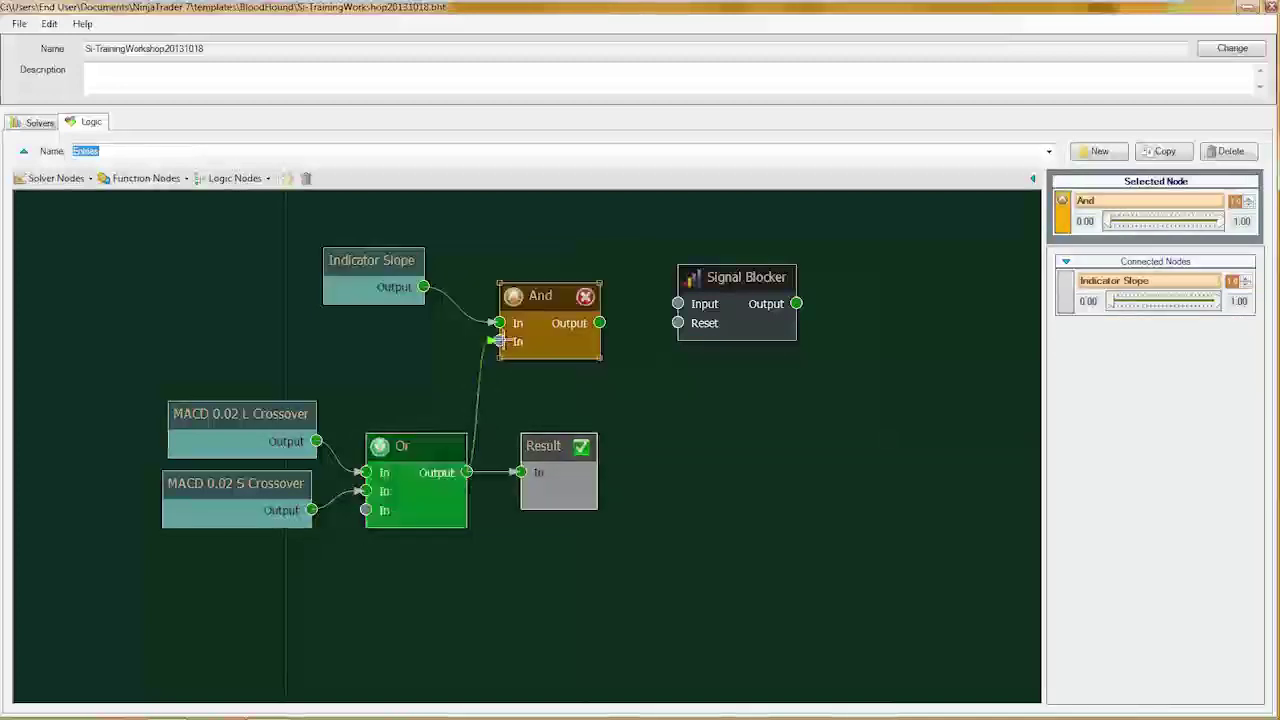
{"action": "left_click_drag", "start_coordinate": [430, 449], "coordinate": [420, 445]}
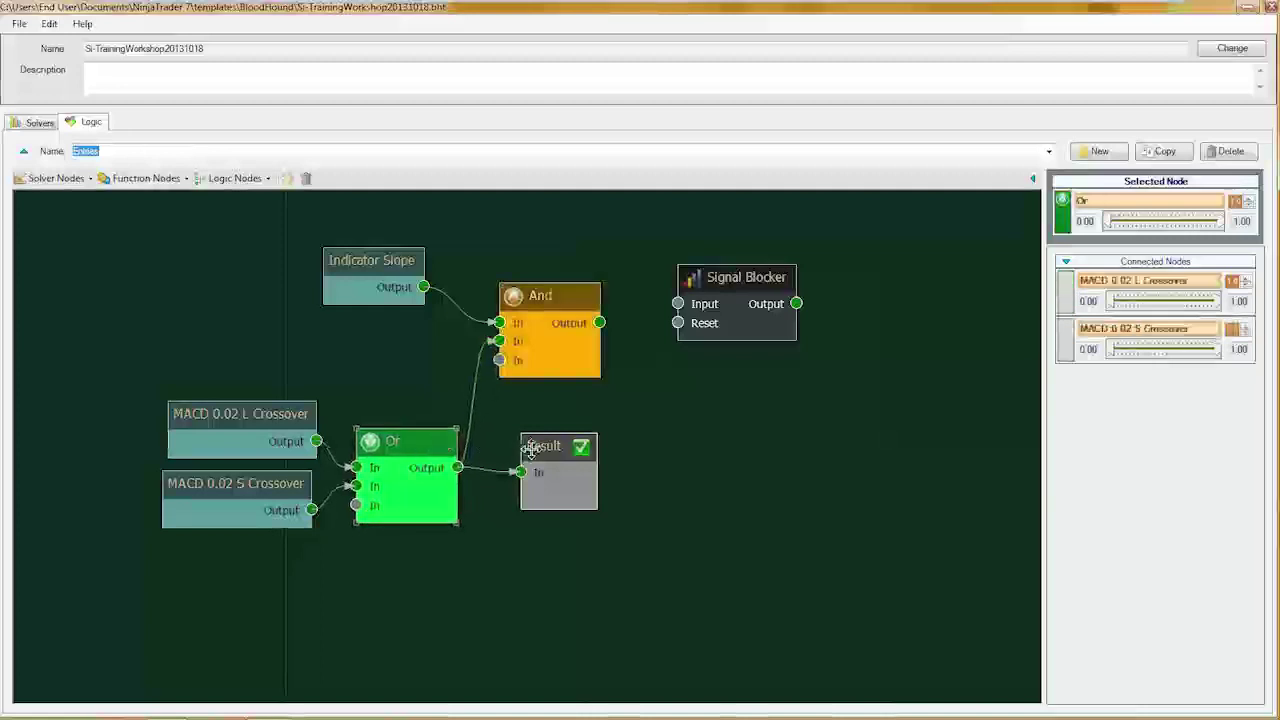
Step: Space out Result, And, Indicator Slope and Signal Blocker along the signal flow, and connect the And output to the Signal Blocker's Input
{"action": "left_click_drag", "start_coordinate": [570, 449], "coordinate": [847, 452]}
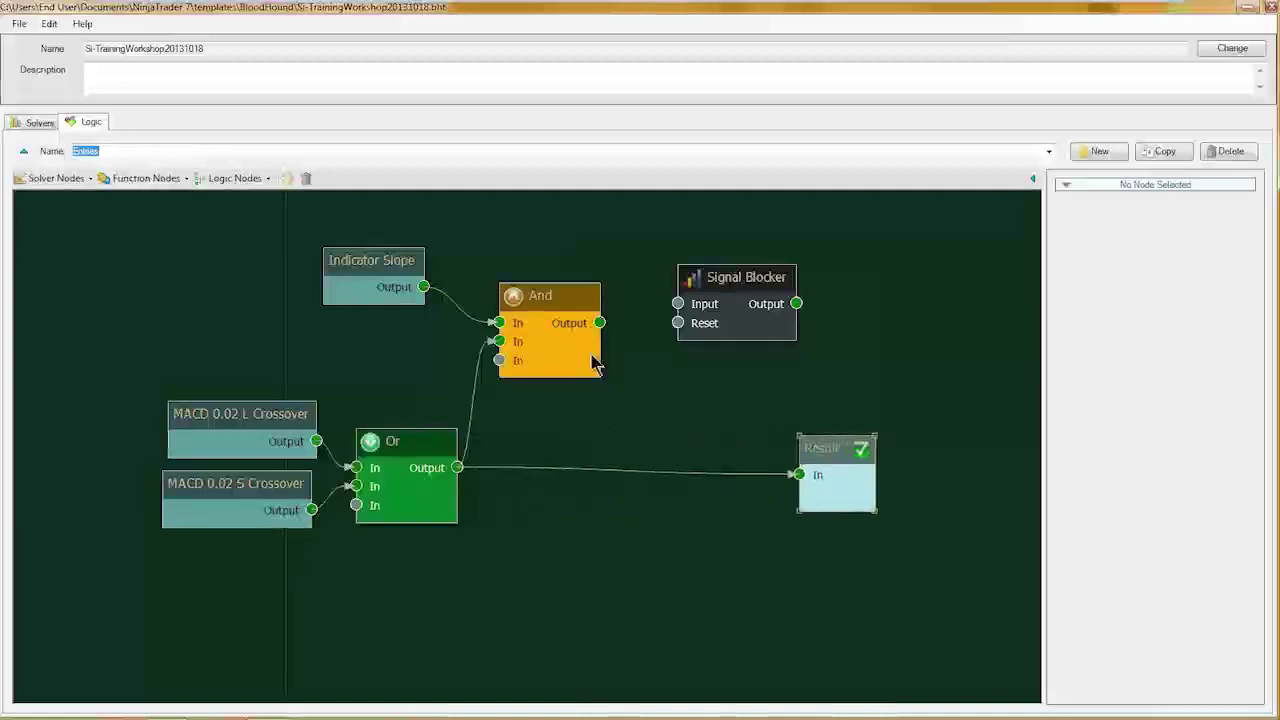
{"action": "left_click_drag", "start_coordinate": [534, 302], "coordinate": [535, 365]}
{"action": "left_click_drag", "start_coordinate": [386, 260], "coordinate": [401, 319]}
{"action": "left_click_drag", "start_coordinate": [715, 277], "coordinate": [679, 343]}
{"action": "left_click_drag", "start_coordinate": [595, 385], "coordinate": [643, 370]}
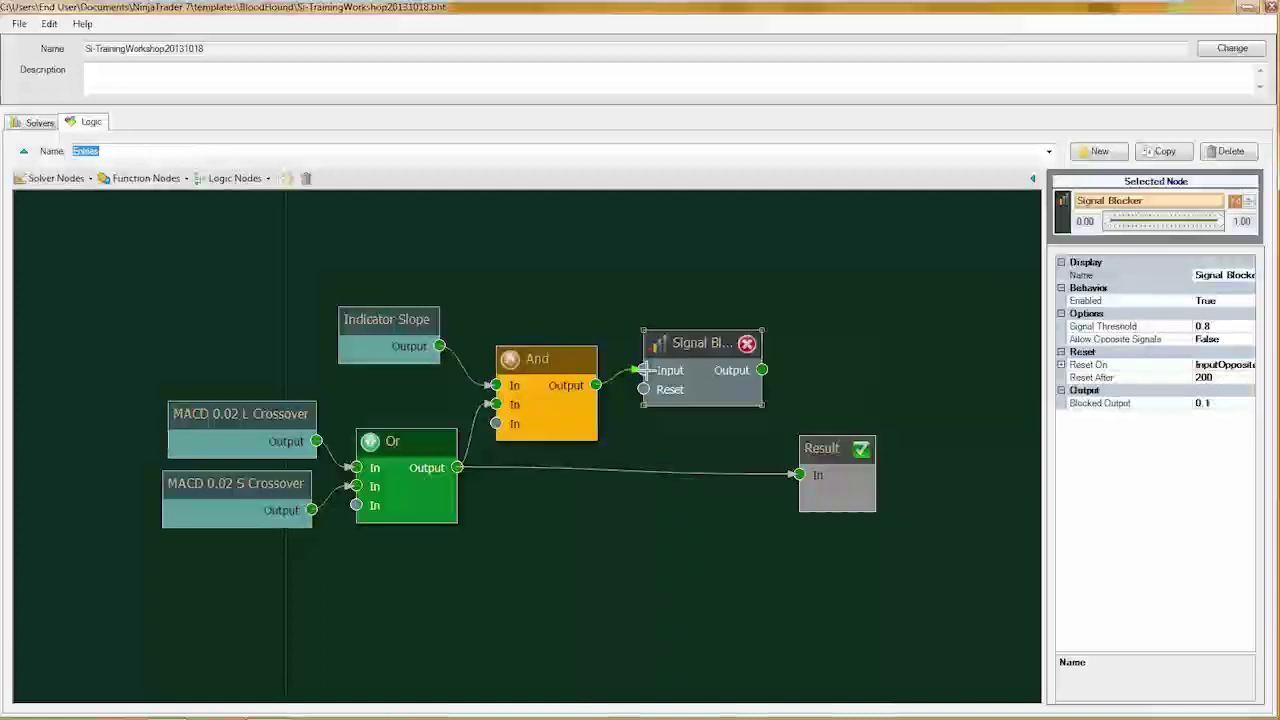
Step: Connect the Signal Blocker's Output to the Result node and check the resulting signals on the CL chart
{"action": "mouse_move", "coordinate": [685, 374]}
{"action": "left_click_drag", "start_coordinate": [763, 370], "coordinate": [799, 475]}
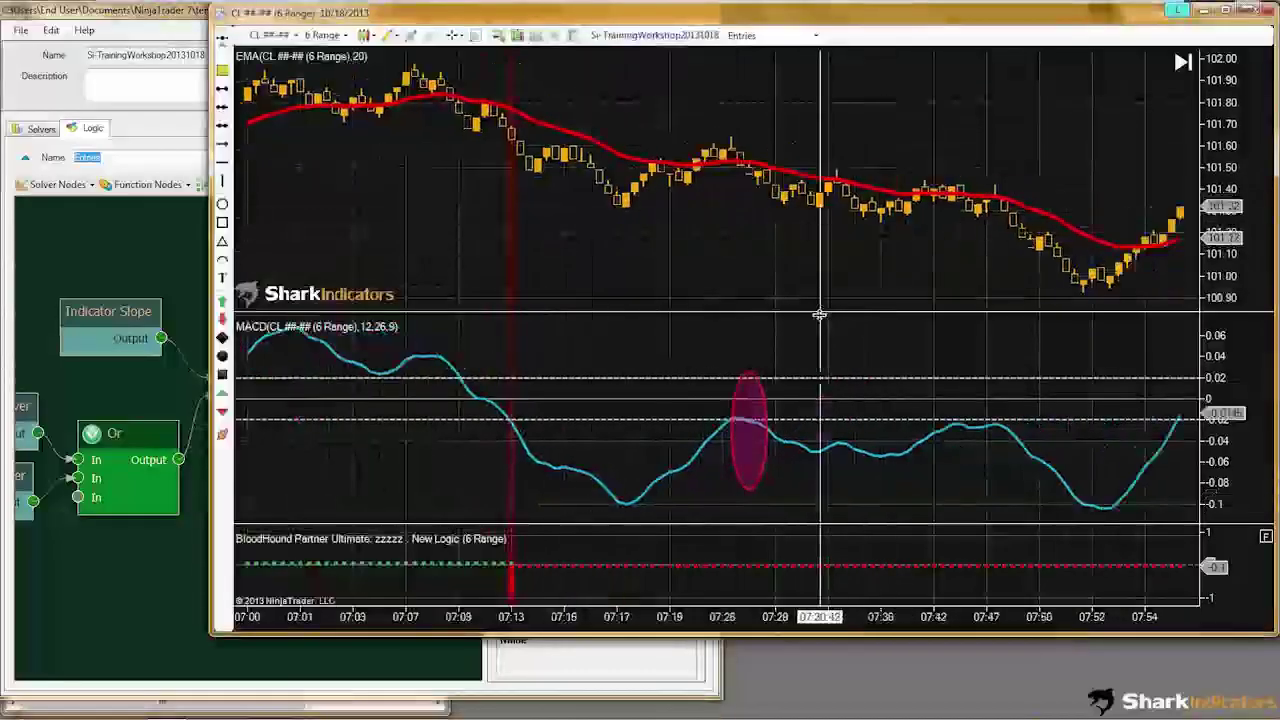
{"action": "scroll", "coordinate": [828, 335], "scroll_direction": "up", "scroll_amount": 10}
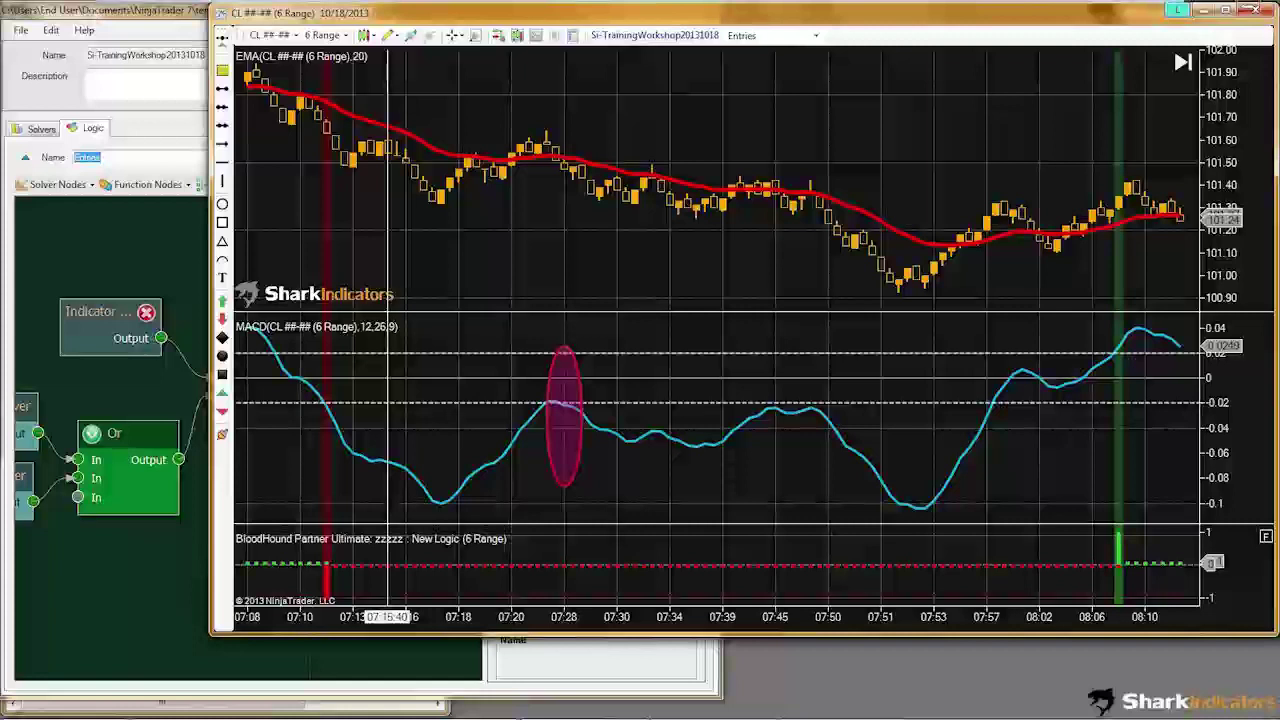
Step: Zoom and pan the Entries logic diagram to show the whole signal flow from the MACD crossovers to Result
{"action": "left_click", "coordinate": [138, 604]}
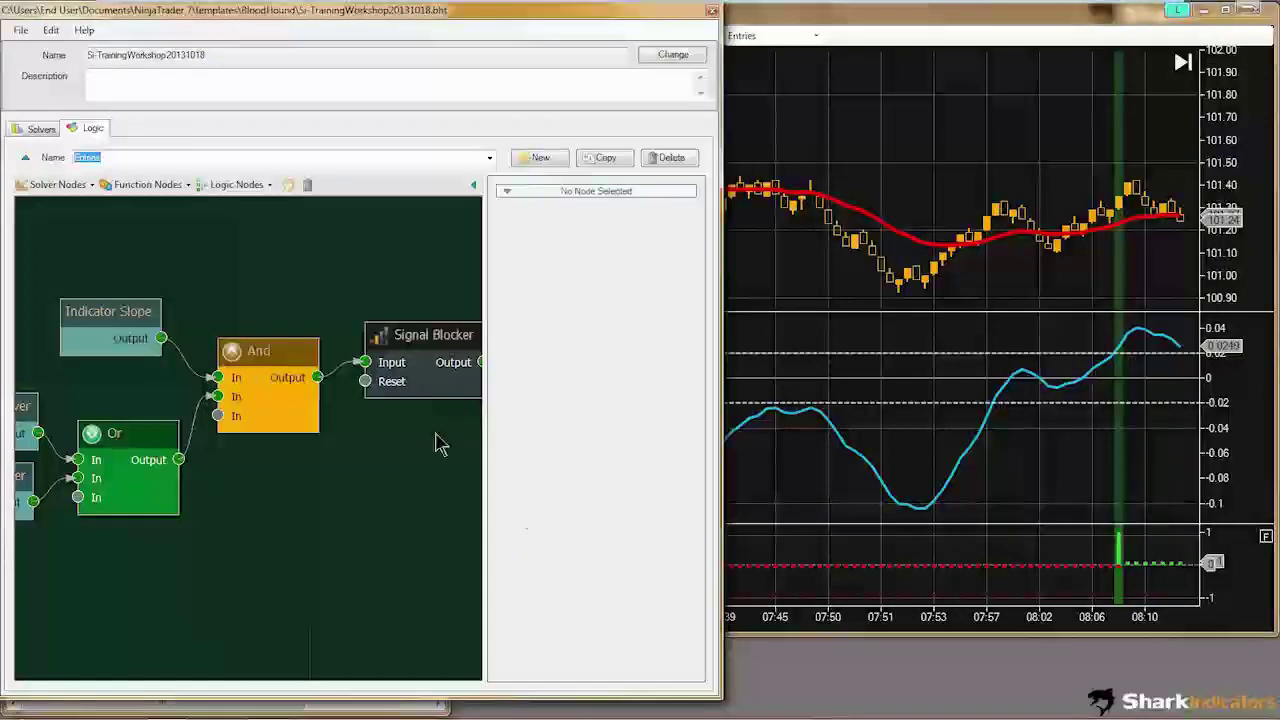
{"action": "scroll", "coordinate": [314, 560], "scroll_direction": "down", "scroll_amount": 5}
{"action": "scroll", "coordinate": [258, 530], "scroll_direction": "down", "scroll_amount": 2}
{"action": "scroll", "coordinate": [260, 531], "scroll_direction": "up", "scroll_amount": 4}
{"action": "scroll", "coordinate": [258, 530], "scroll_direction": "up", "scroll_amount": 2}
{"action": "scroll", "coordinate": [248, 490], "scroll_direction": "down", "scroll_amount": 4}
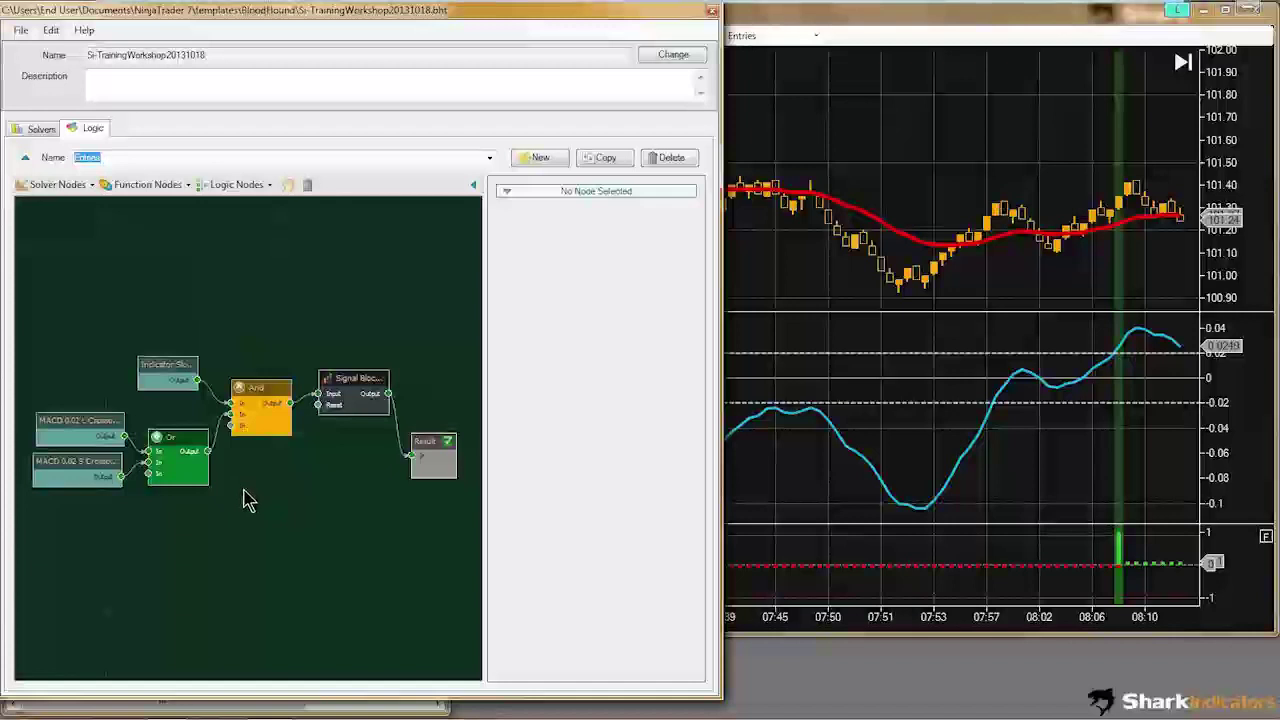
{"action": "scroll", "coordinate": [248, 500], "scroll_direction": "up", "scroll_amount": 2}
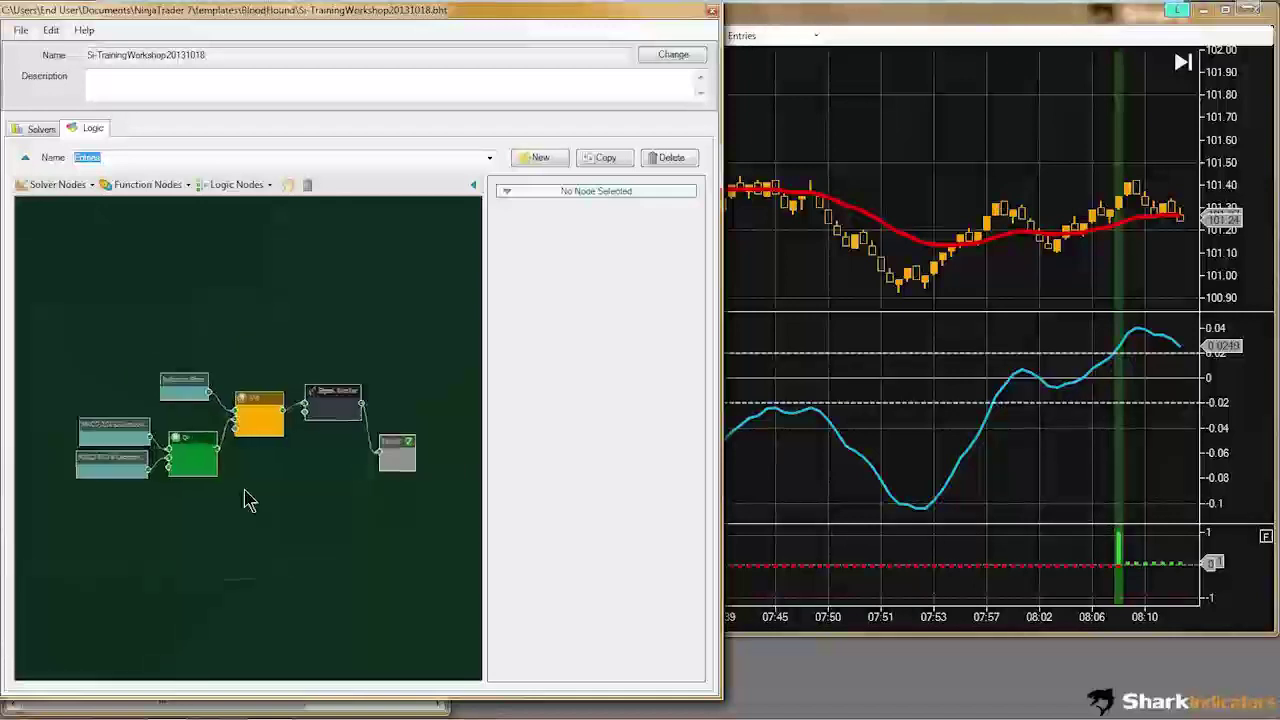
{"action": "scroll", "coordinate": [248, 503], "scroll_direction": "down", "scroll_amount": 1}
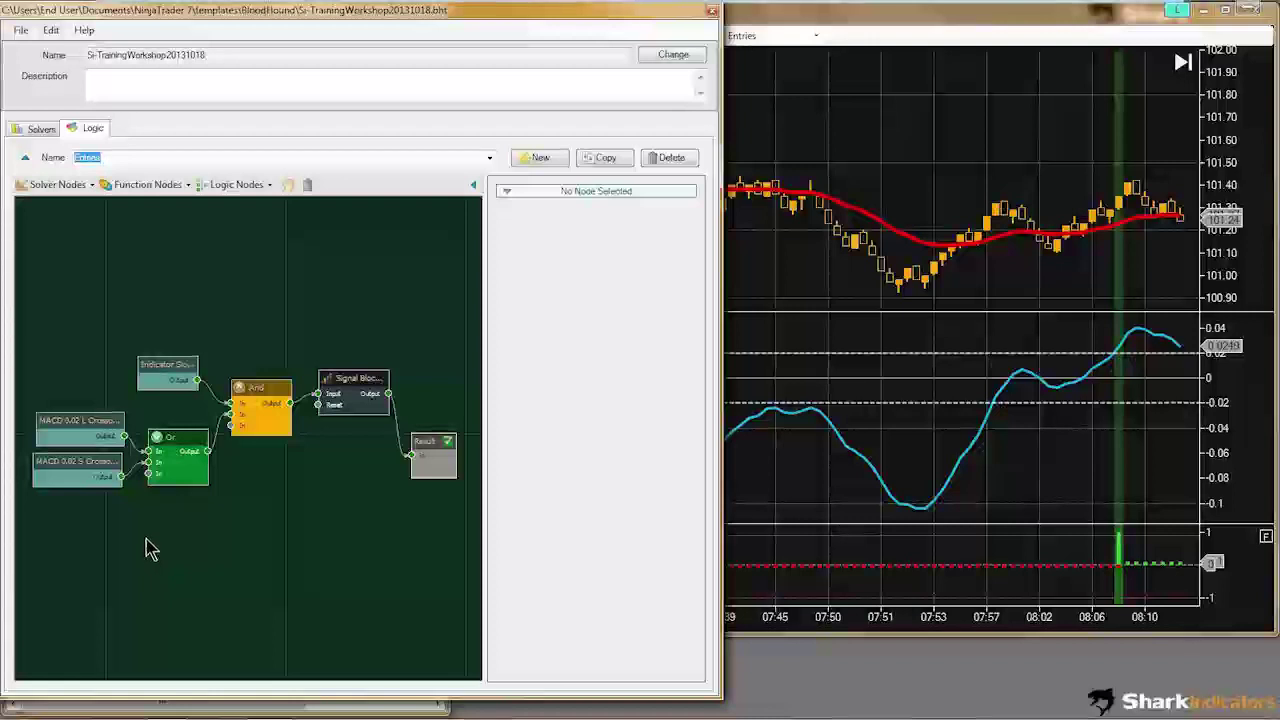
{"action": "left_click_drag", "start_coordinate": [243, 537], "coordinate": [231, 501]}
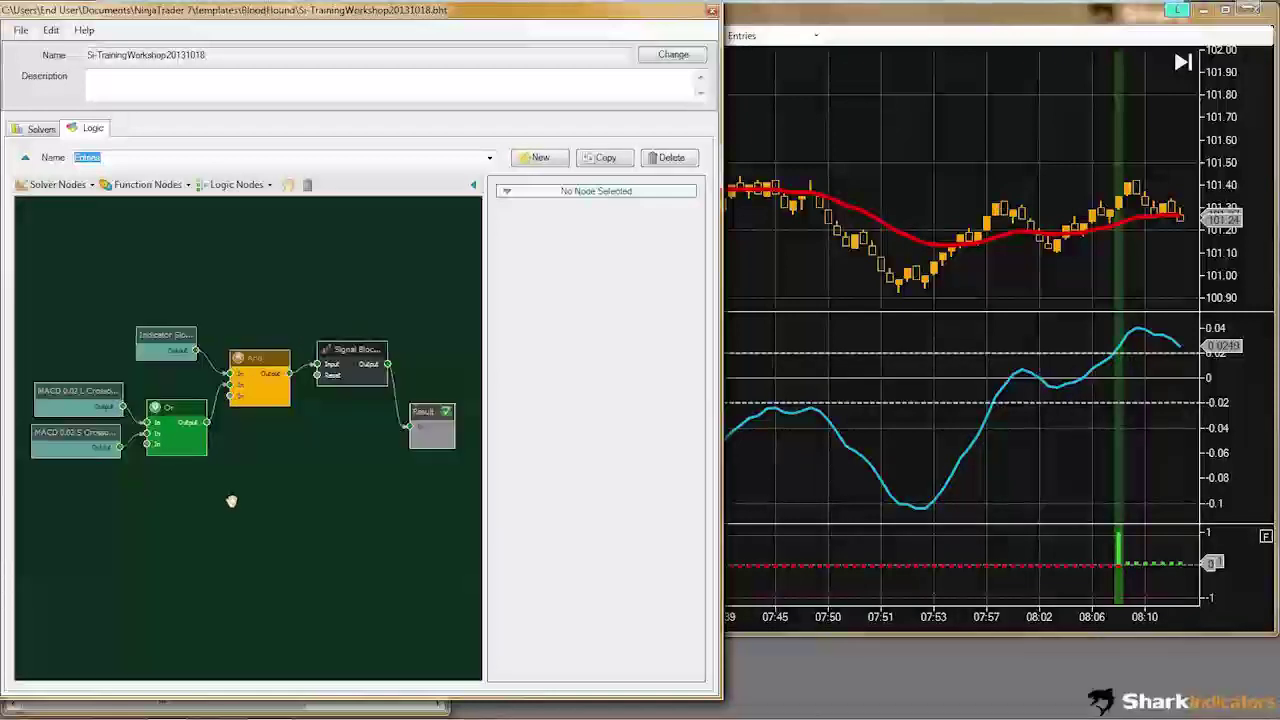
{"action": "mouse_move", "coordinate": [231, 501]}
{"action": "left_mouse_down"}
{"action": "mouse_move", "coordinate": [240, 475]}
{"action": "mouse_move", "coordinate": [229, 517]}
{"action": "mouse_move", "coordinate": [240, 492]}
{"action": "left_mouse_up"}
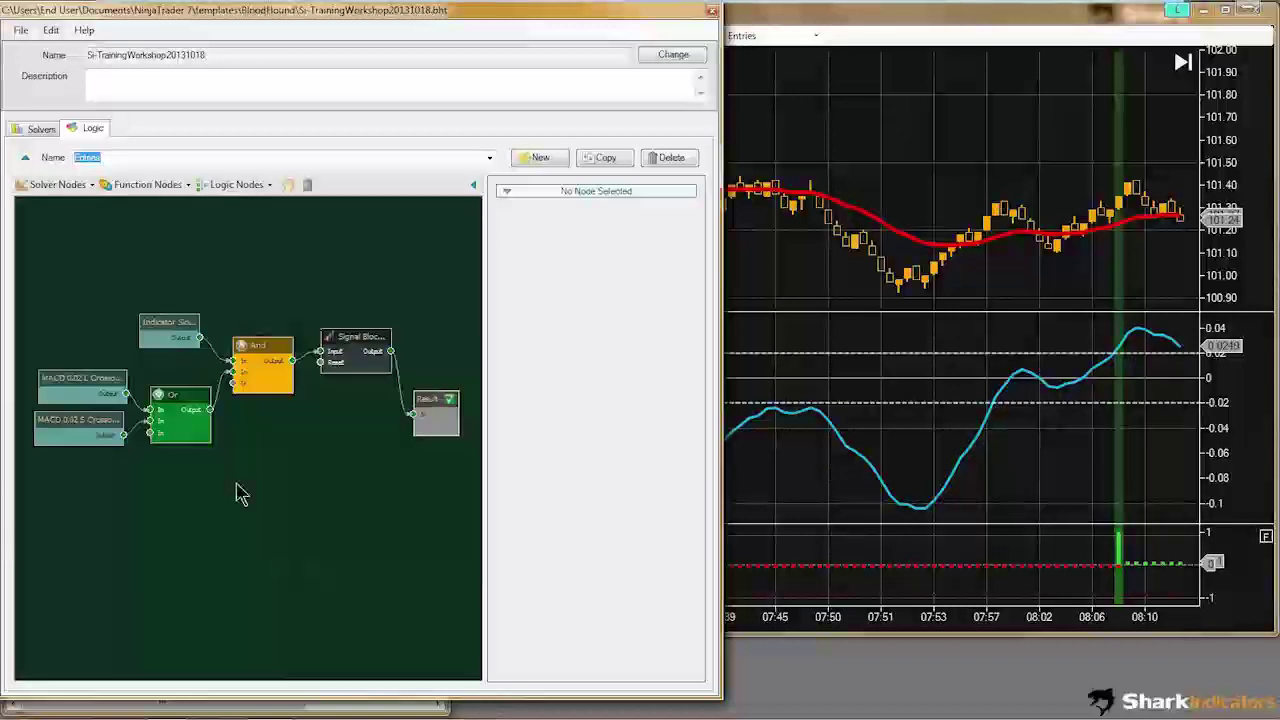
Step: Toggle panning mode for the Entries logic diagram and shift the nodes downward in the view
{"action": "left_click", "coordinate": [288, 188]}
{"action": "left_click_drag", "start_coordinate": [266, 242], "coordinate": [256, 286]}
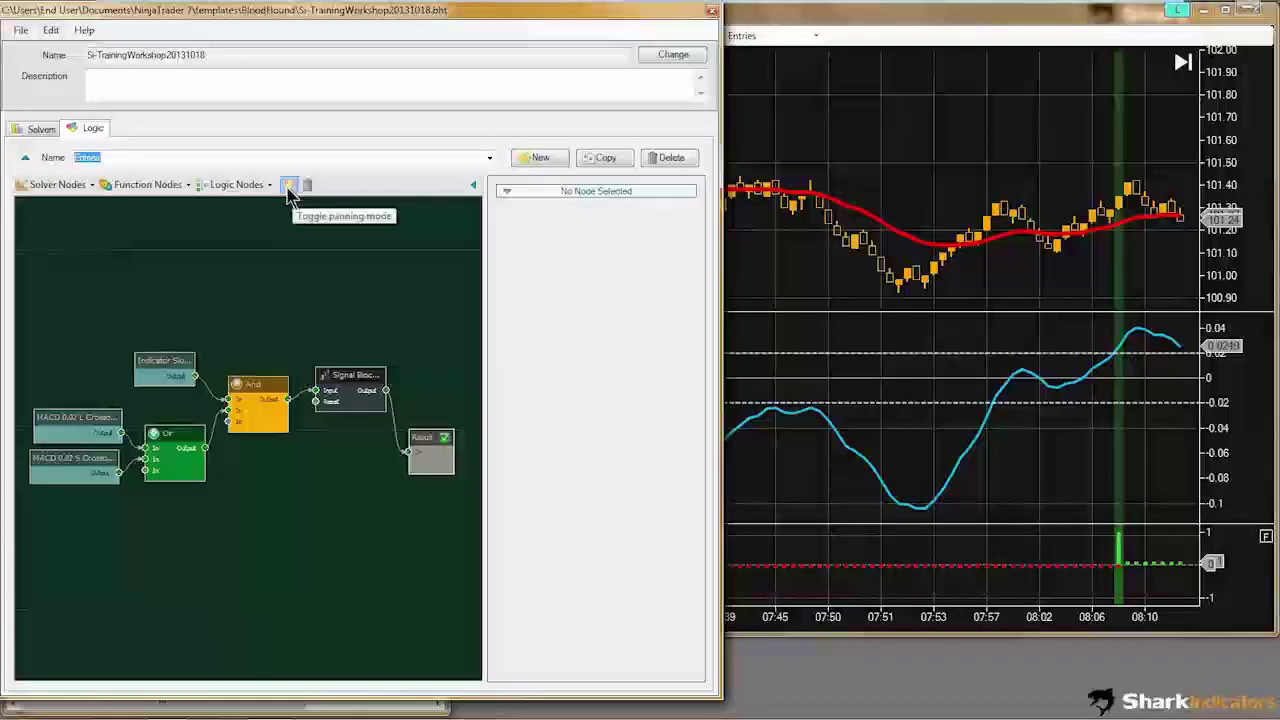
{"action": "left_click", "coordinate": [288, 188]}
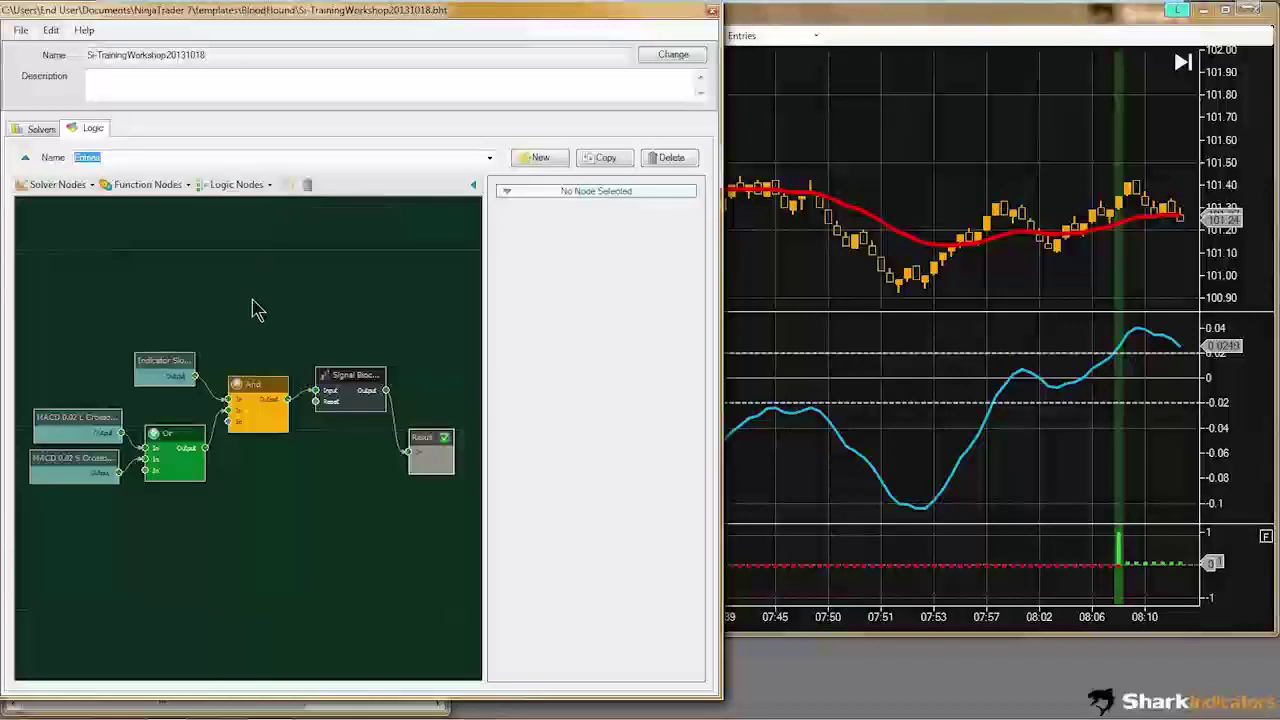
{"action": "left_click", "coordinate": [288, 185]}
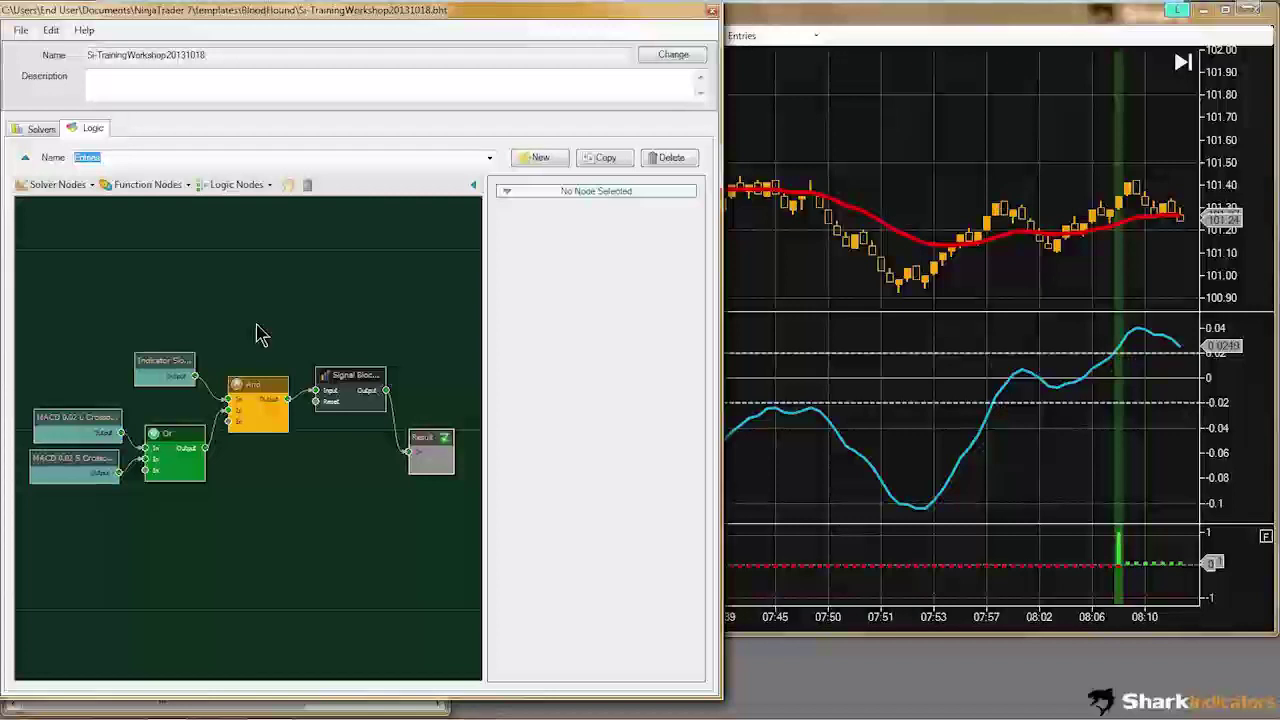
Step: Examine the long and short signal bands against the MACD threshold lines across the CL chart's history
{"action": "left_click", "coordinate": [886, 395]}
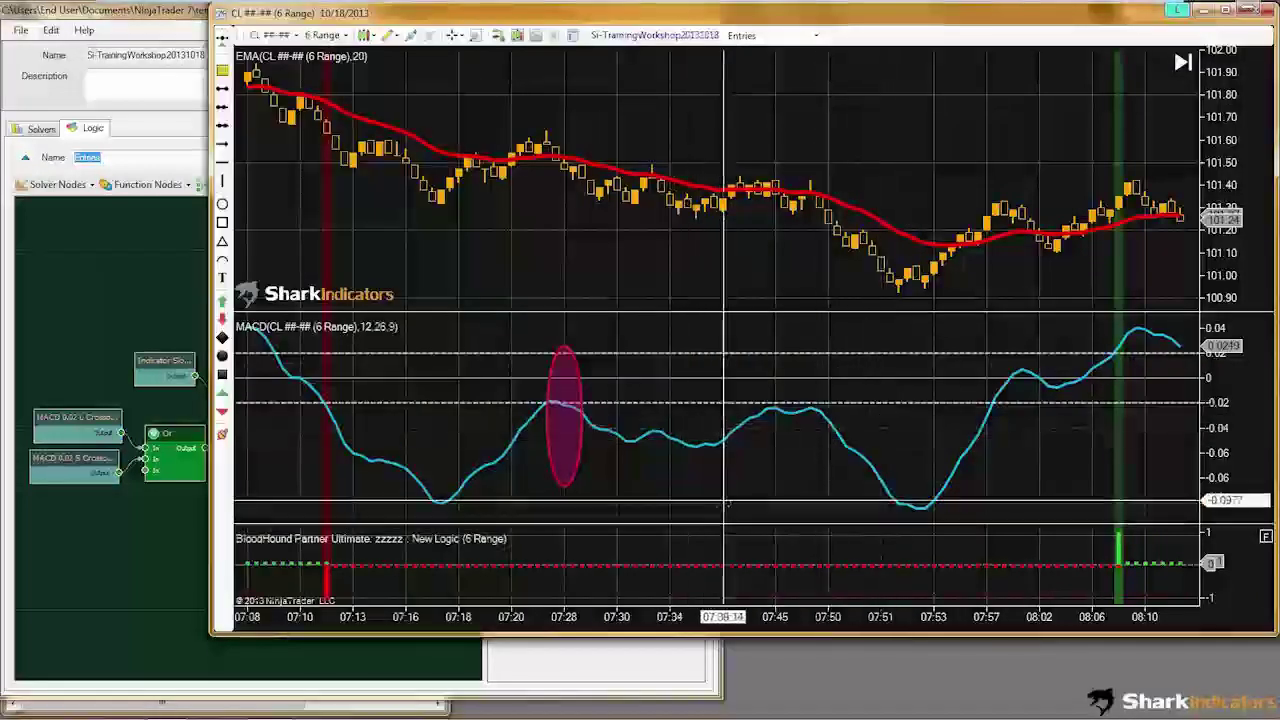
{"action": "scroll", "coordinate": [727, 505], "scroll_direction": "down", "scroll_amount": 4}
{"action": "scroll", "coordinate": [730, 507], "scroll_direction": "down", "scroll_amount": 4}
{"action": "scroll", "coordinate": [730, 507], "scroll_direction": "down", "scroll_amount": 5}
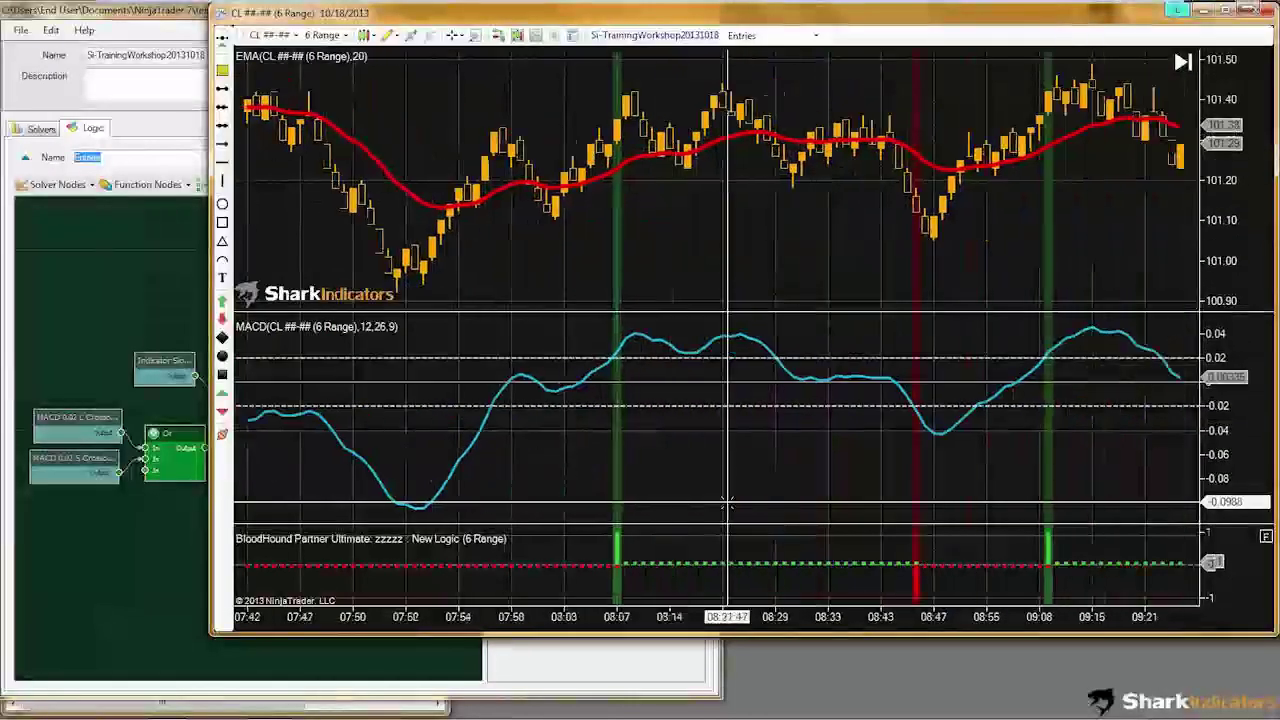
{"action": "scroll", "coordinate": [720, 512], "scroll_direction": "up", "scroll_amount": 5}
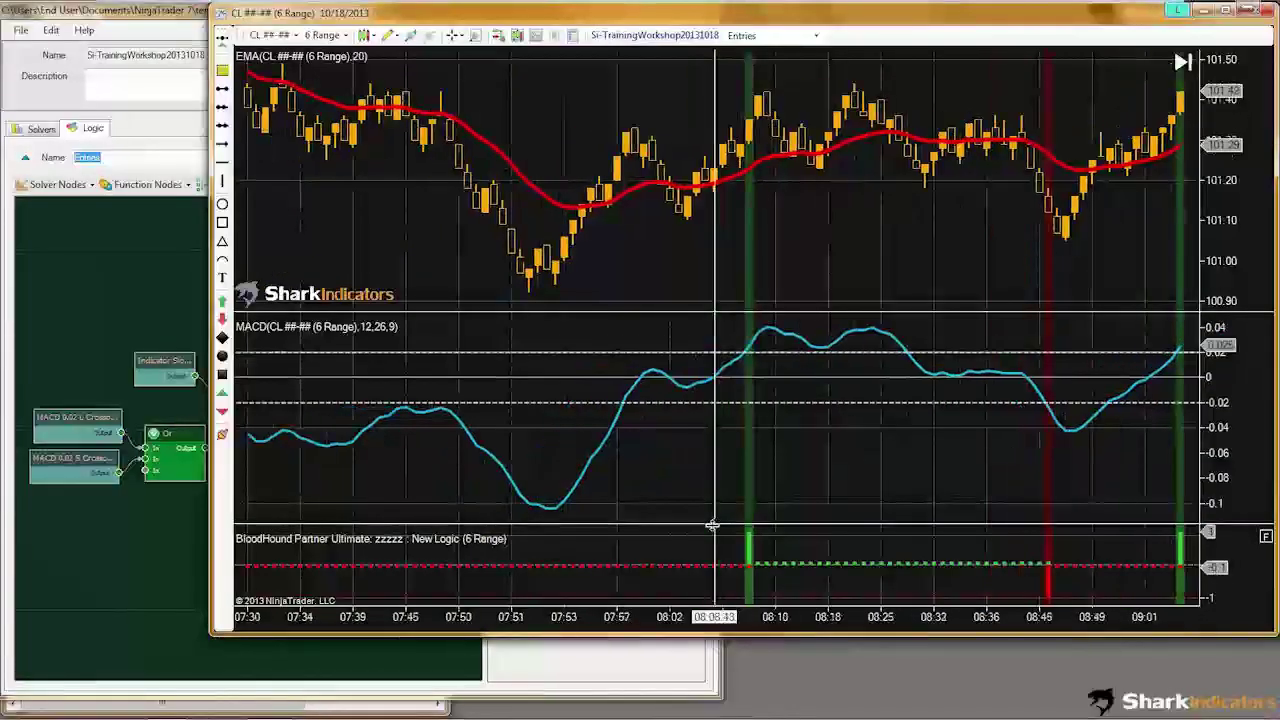
{"action": "scroll", "coordinate": [703, 530], "scroll_direction": "up", "scroll_amount": 3}
{"action": "scroll", "coordinate": [703, 530], "scroll_direction": "up", "scroll_amount": 10}
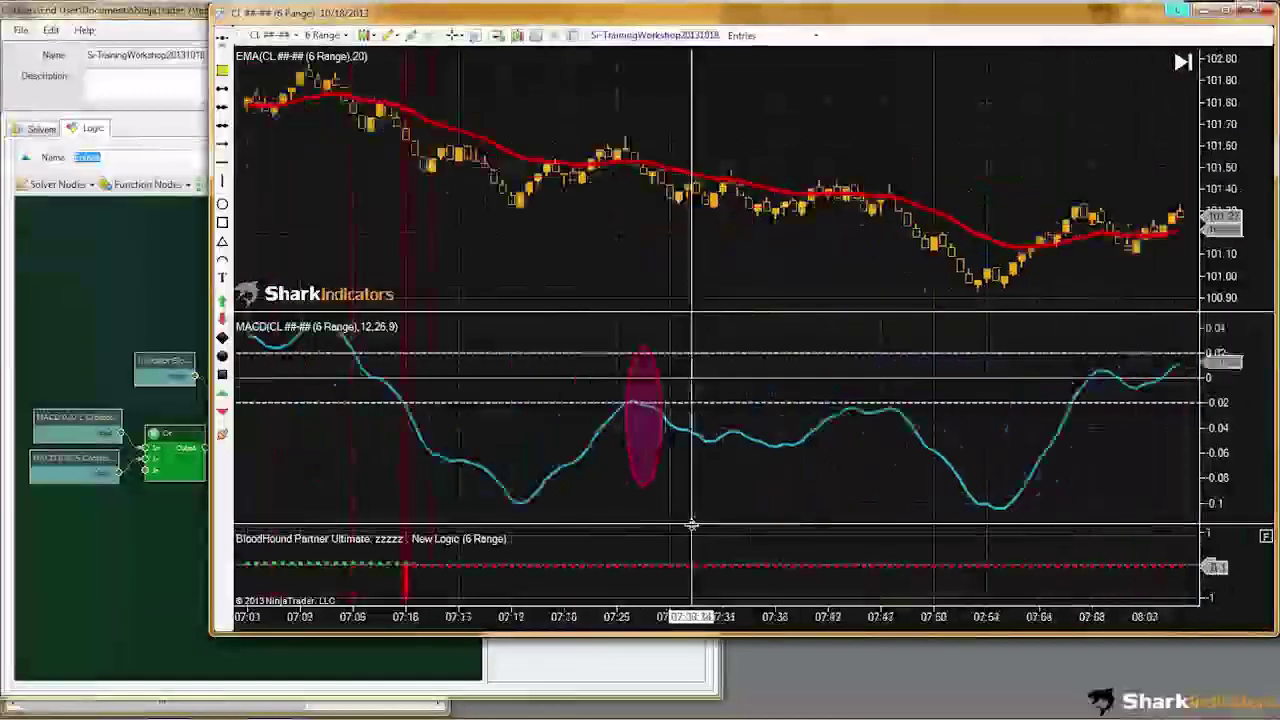
{"action": "scroll", "coordinate": [674, 520], "scroll_direction": "up", "scroll_amount": 12}
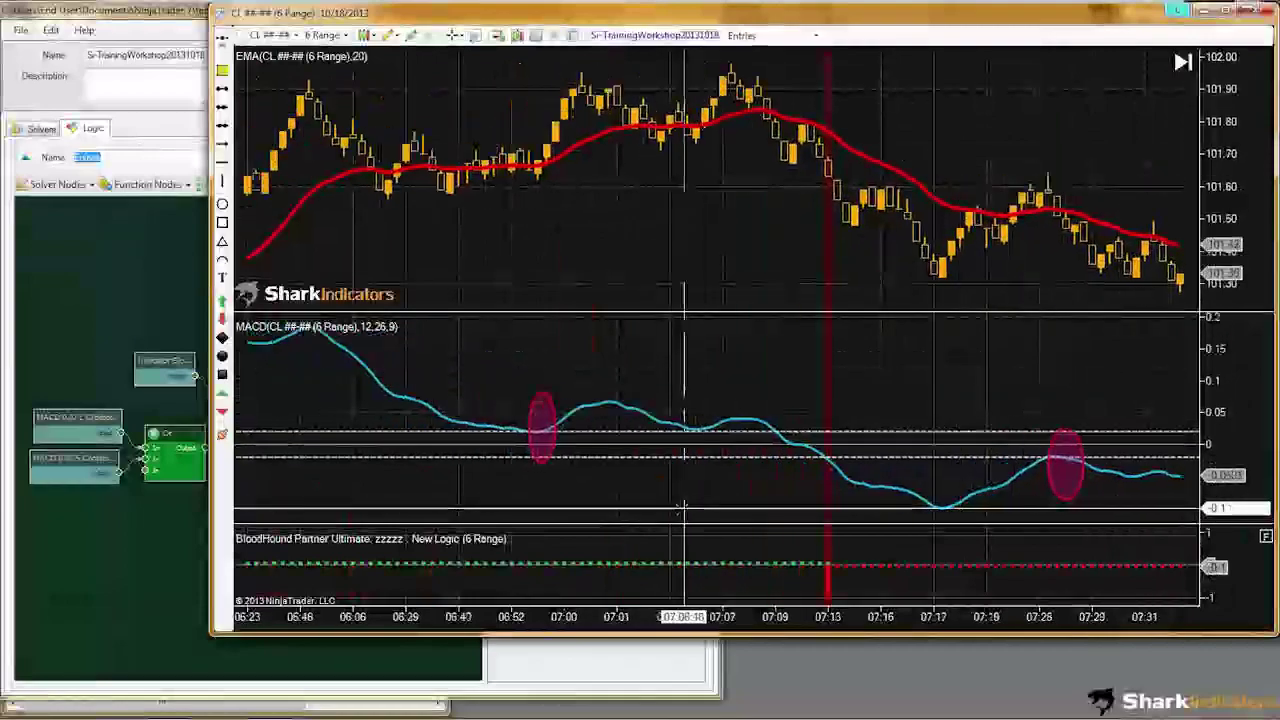
{"action": "scroll", "coordinate": [668, 512], "scroll_direction": "down", "scroll_amount": 10}
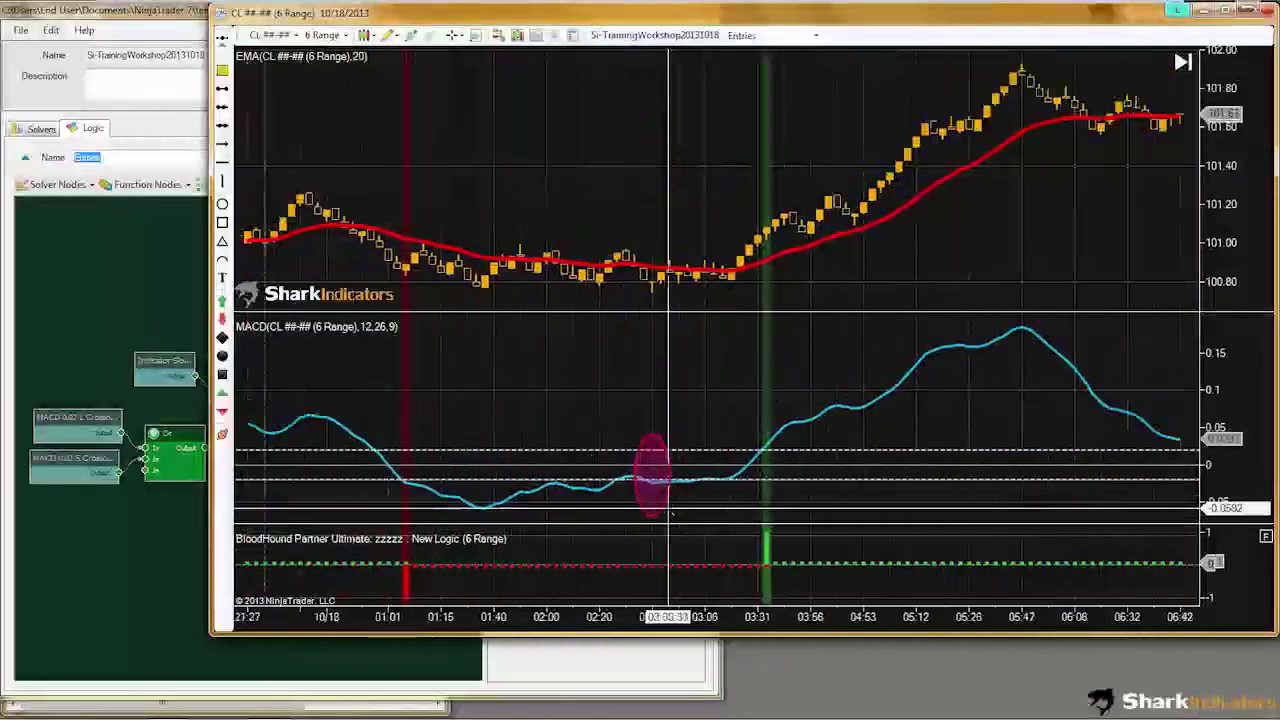
{"action": "scroll", "coordinate": [670, 512], "scroll_direction": "up", "scroll_amount": 8}
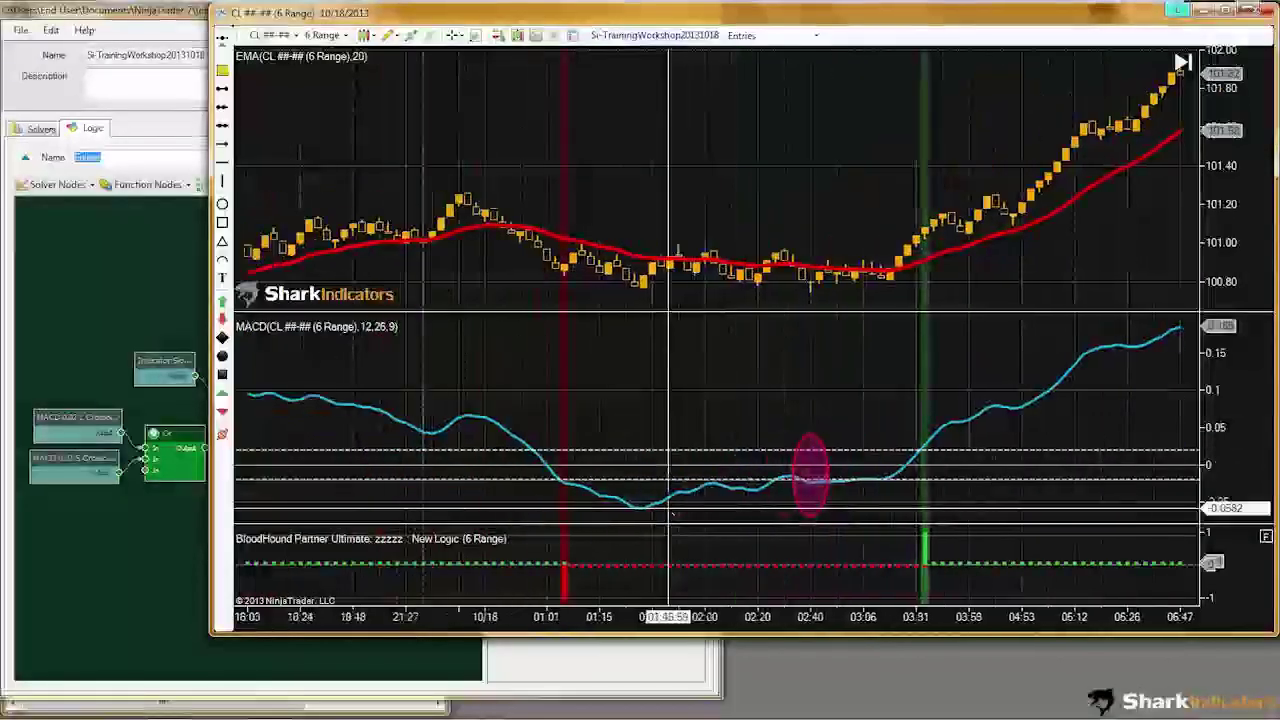
{"action": "scroll", "coordinate": [666, 512], "scroll_direction": "up", "scroll_amount": 10}
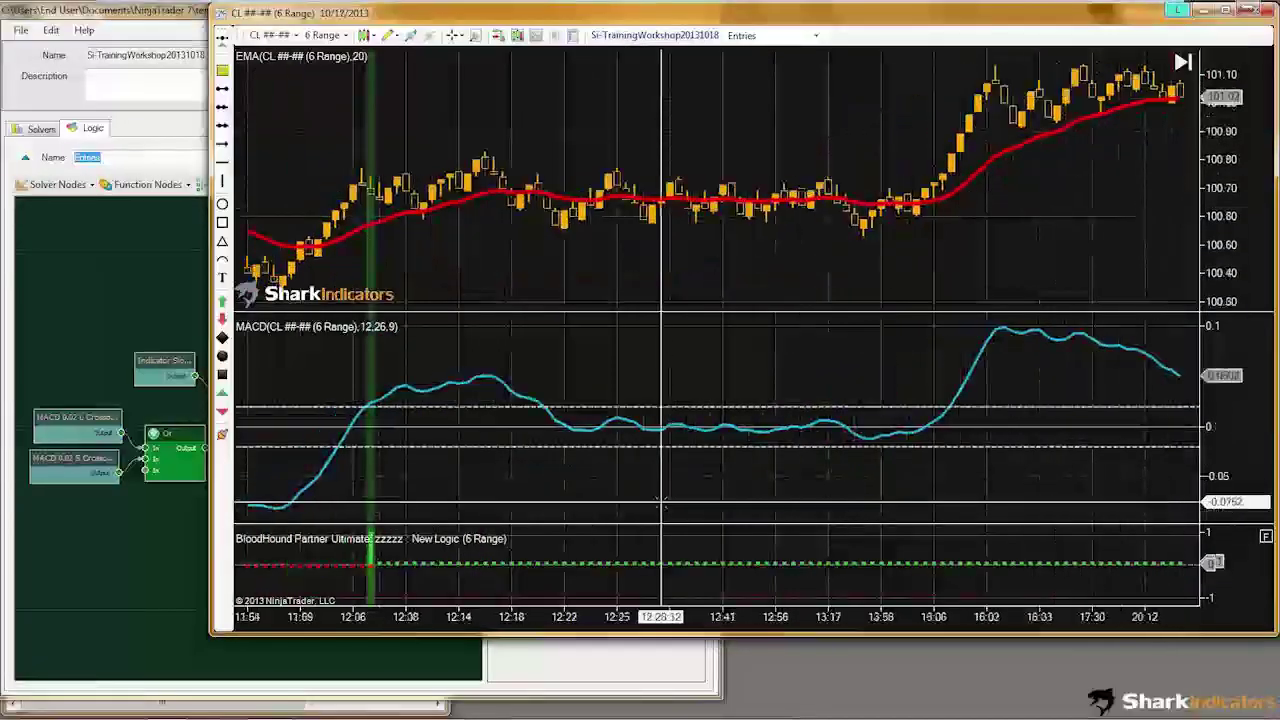
Step: Draw a rectangle around the MACD line's dip to the zero level, from about 12:20 to 12:25
{"action": "left_click", "coordinate": [222, 222]}
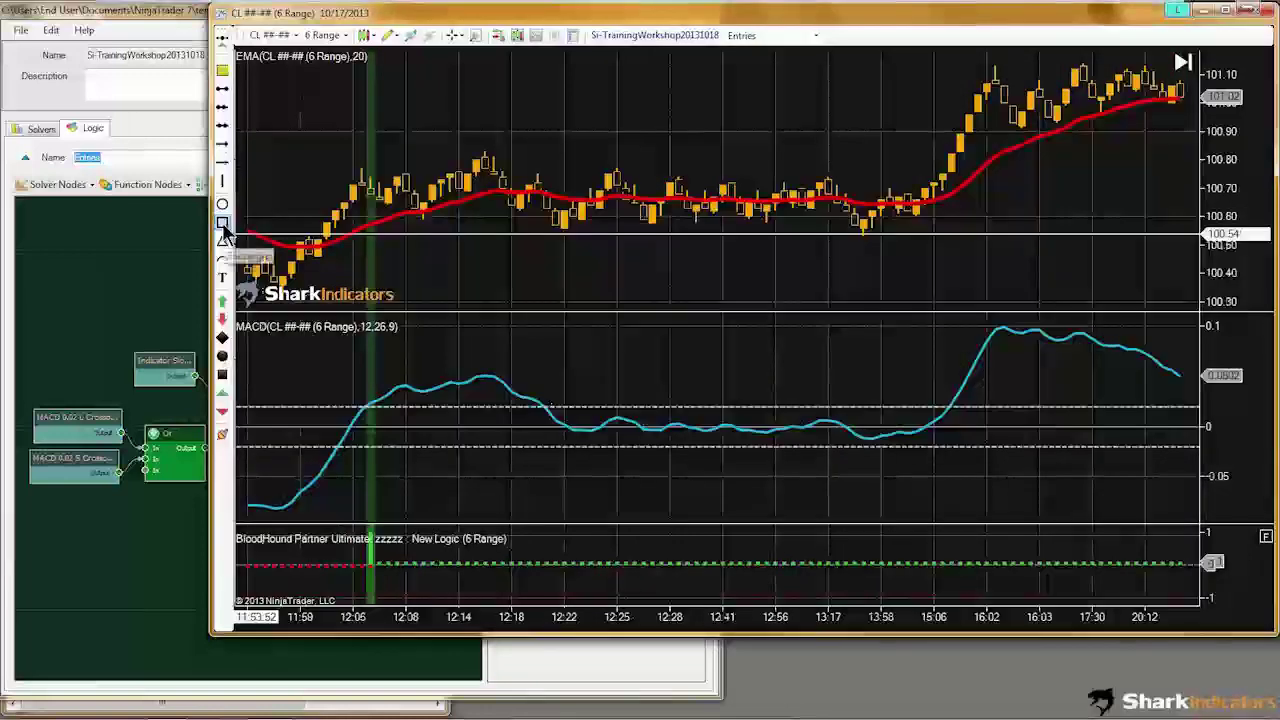
{"action": "left_click", "coordinate": [537, 413]}
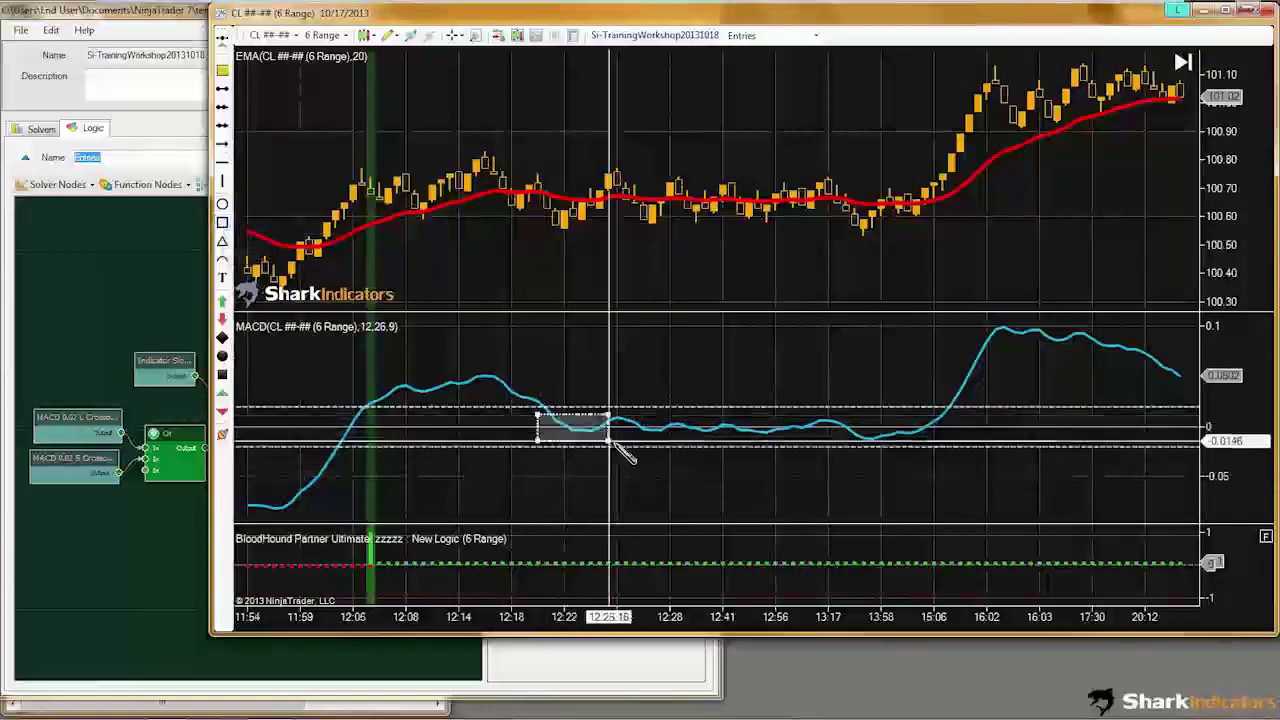
{"action": "left_click", "coordinate": [618, 440]}
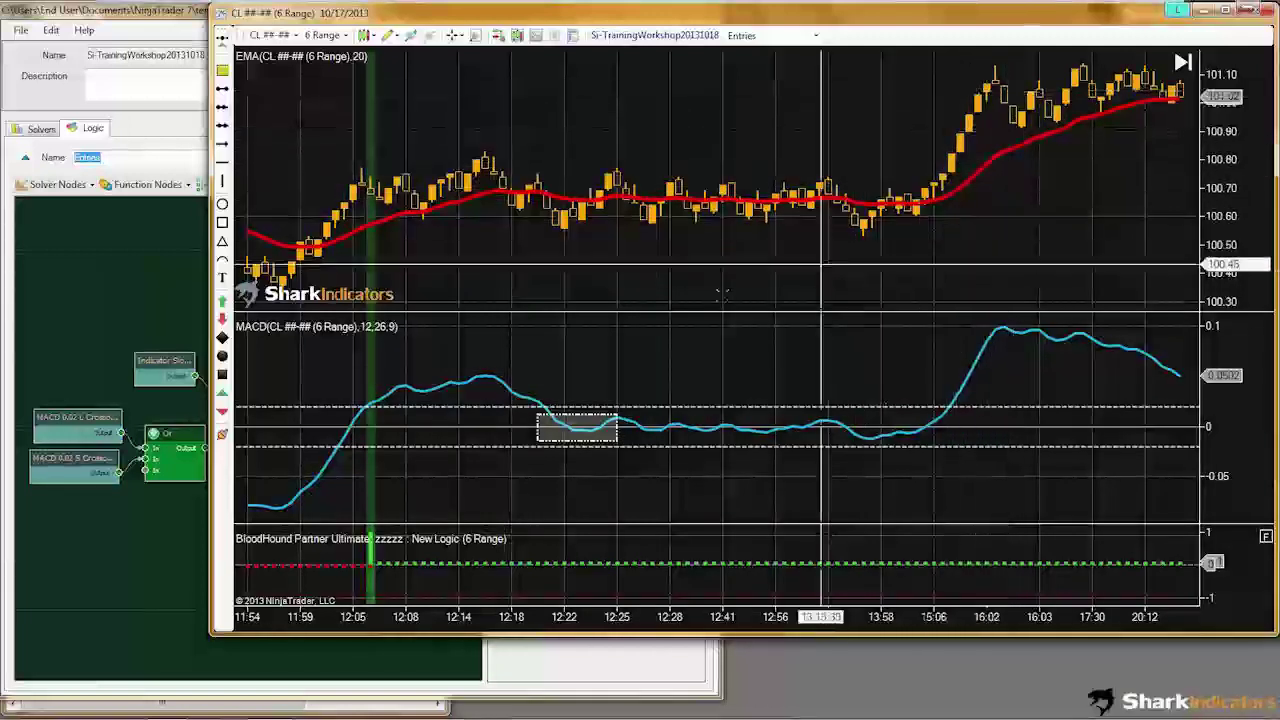
Step: Expand the Signal Blocker's Reset On conditions and inspect the Input Opposite Signal option
{"action": "left_click", "coordinate": [148, 559]}
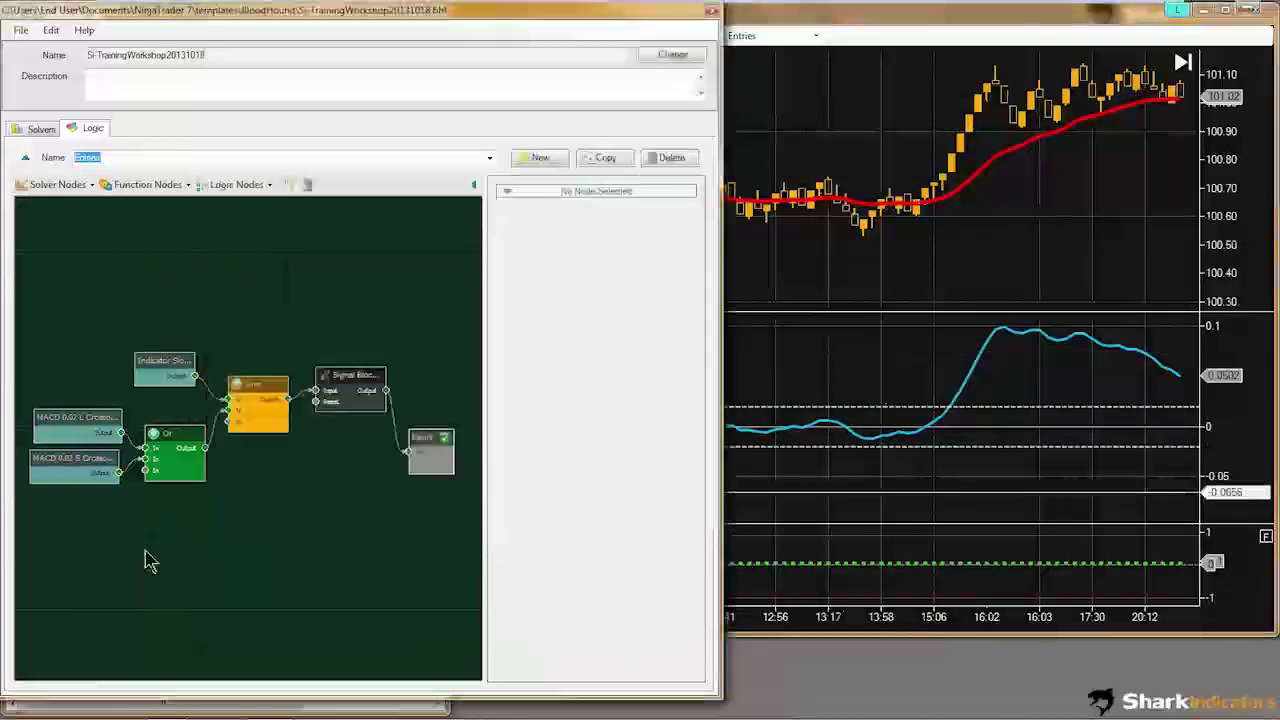
{"action": "left_click", "coordinate": [352, 378]}
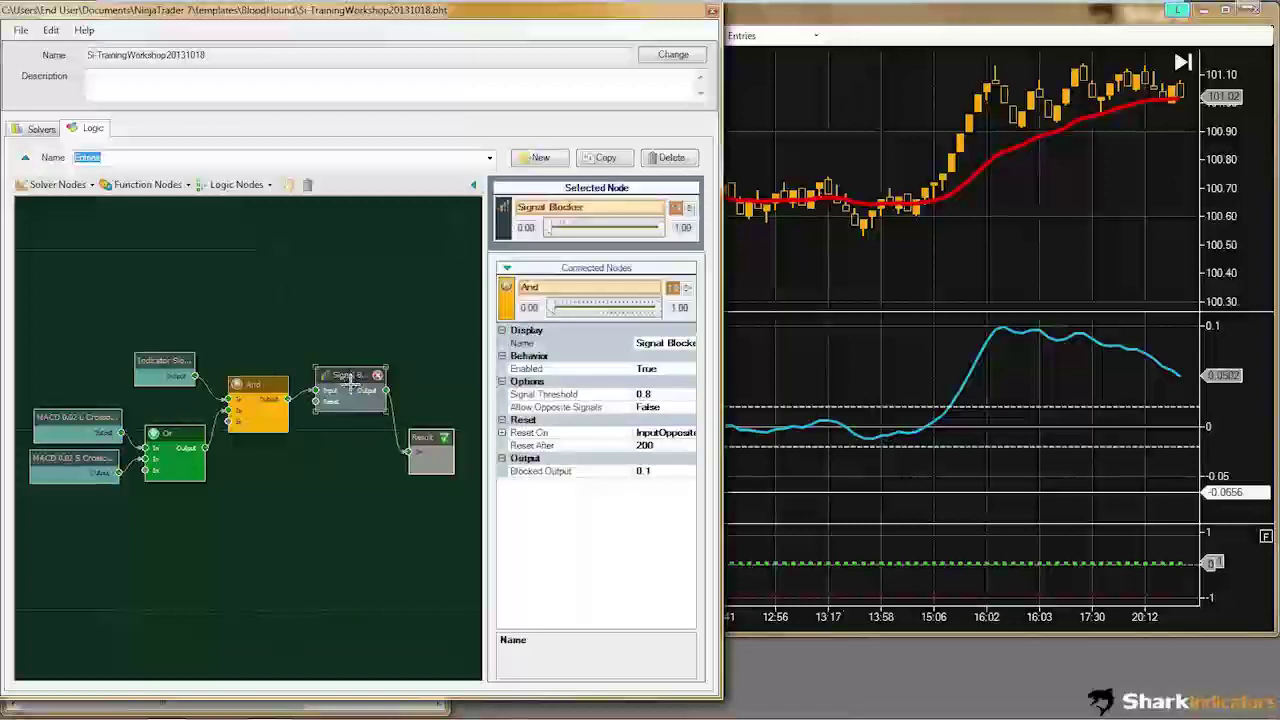
{"action": "left_click", "coordinate": [503, 432]}
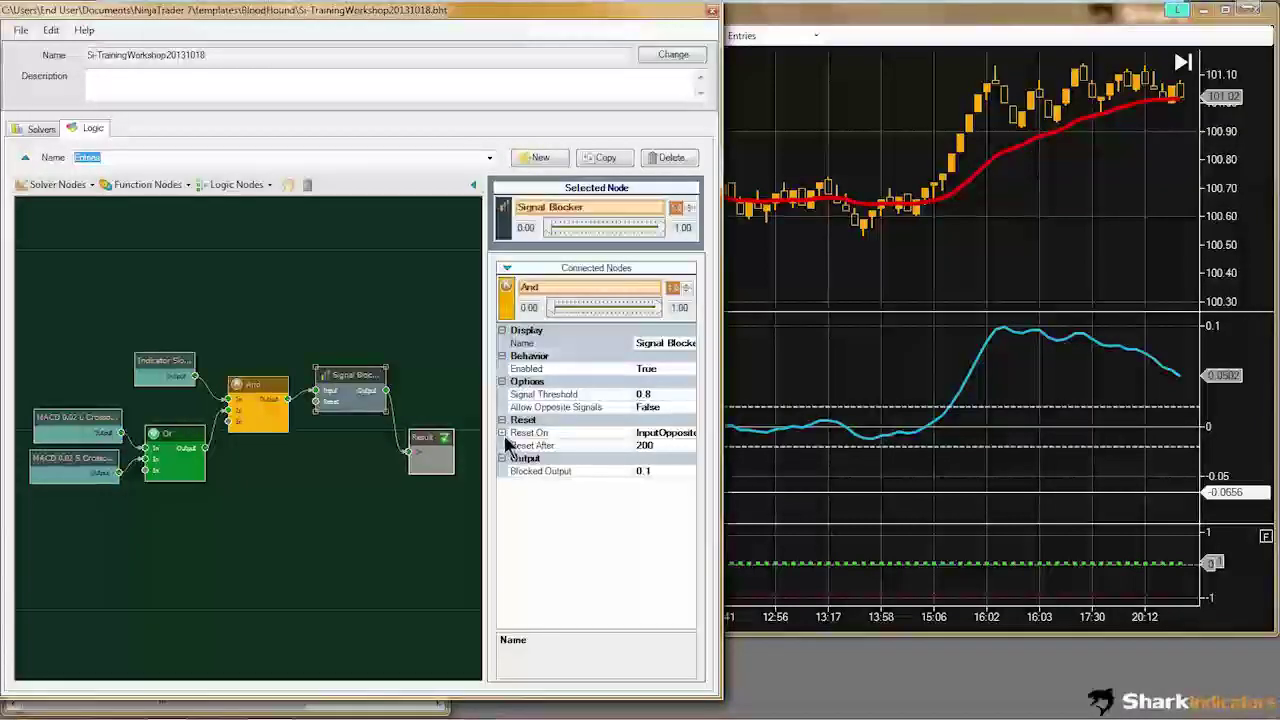
{"action": "left_click", "coordinate": [503, 432]}
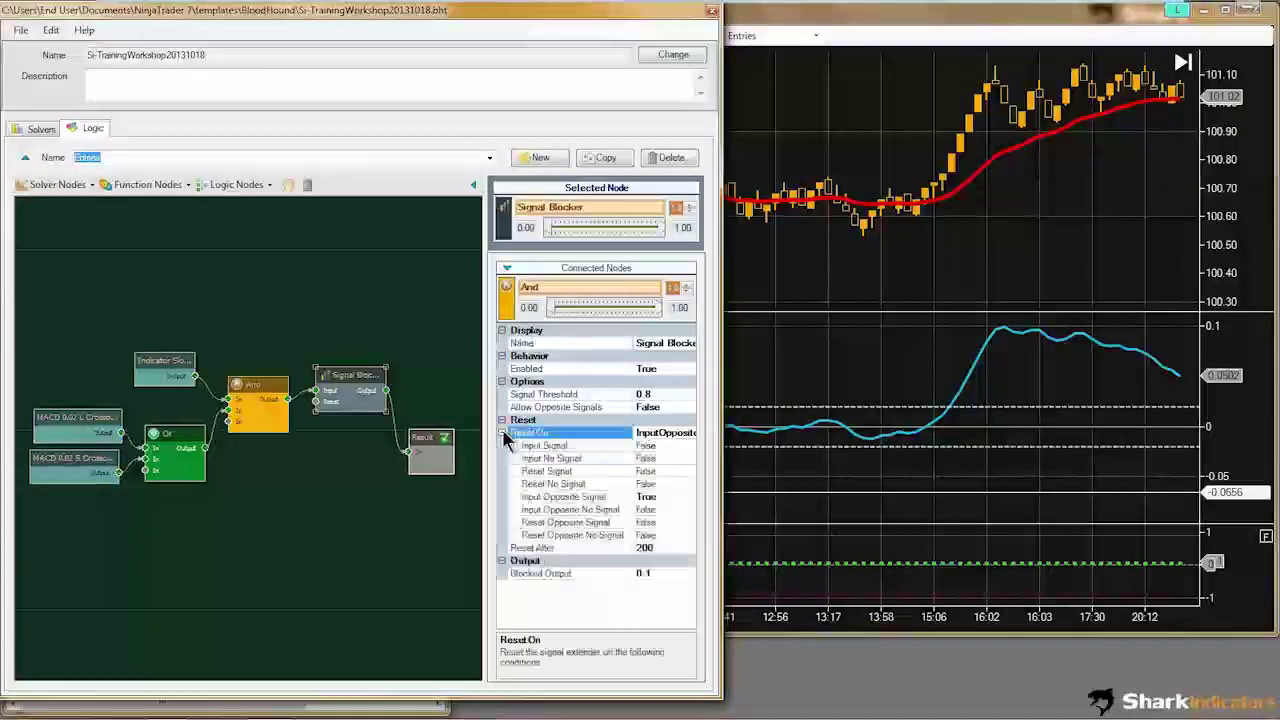
{"action": "left_click", "coordinate": [536, 496]}
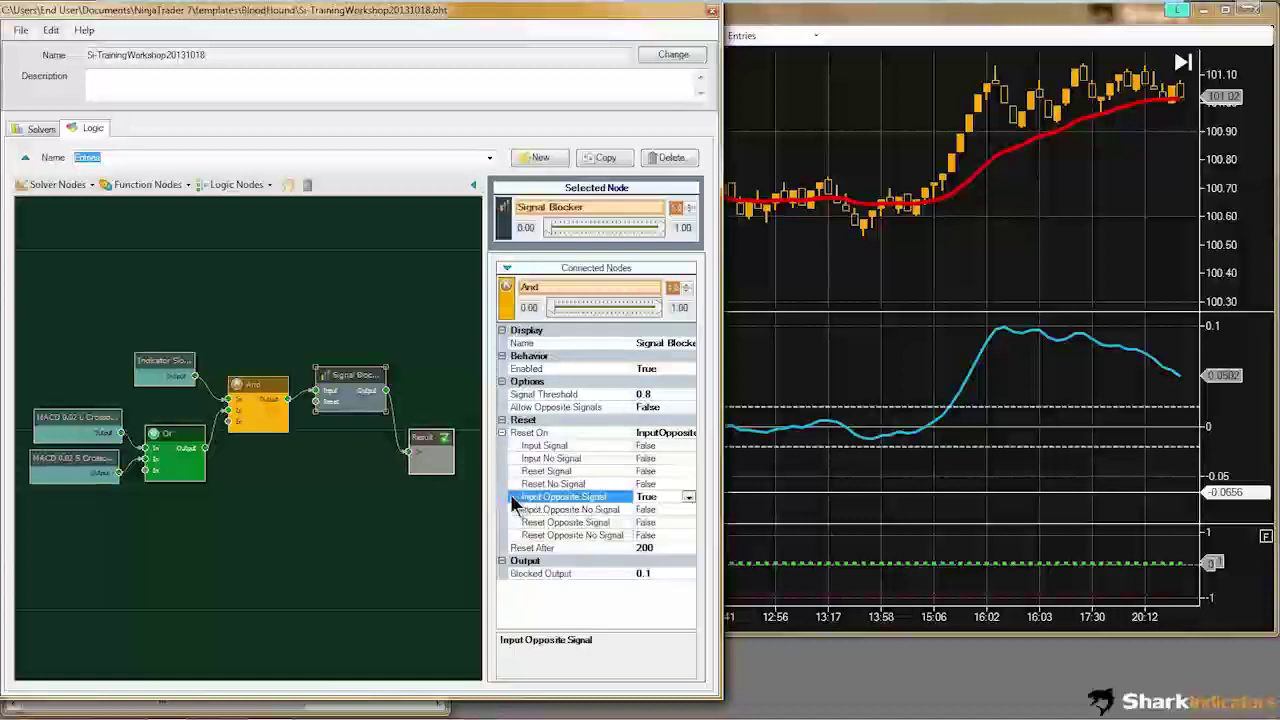
Step: Move the And node slightly lower, connect its output directly to Result, and check the unblocked signals on the chart
{"action": "left_click", "coordinate": [258, 384]}
{"action": "left_click_drag", "start_coordinate": [258, 384], "coordinate": [258, 404]}
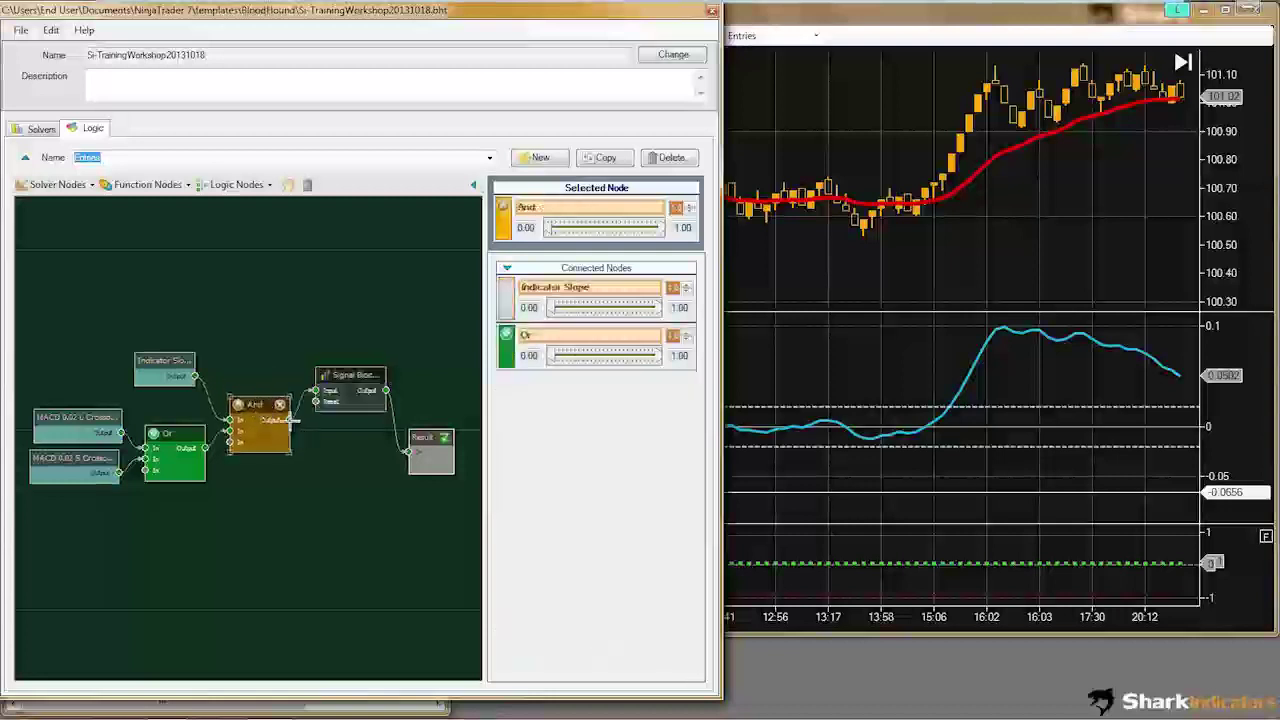
{"action": "left_click_drag", "start_coordinate": [415, 455], "coordinate": [409, 452]}
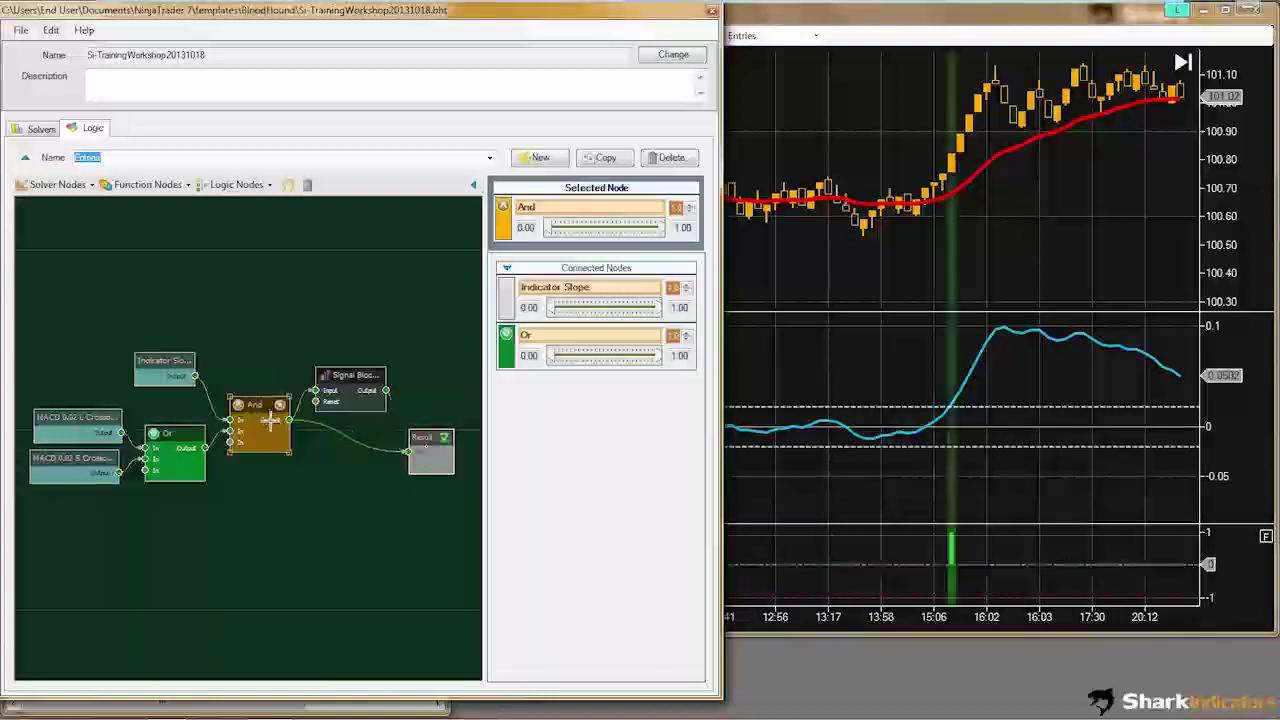
{"action": "left_click", "coordinate": [950, 418]}
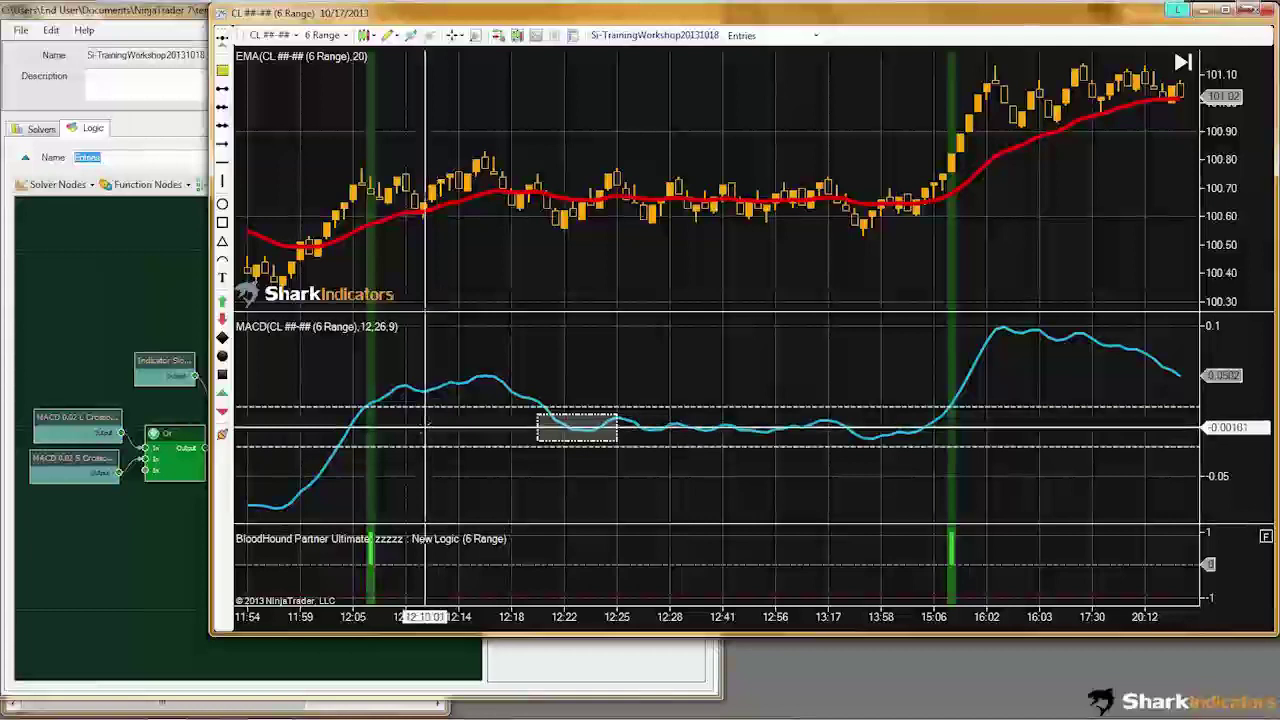
Step: Add an Indicator Crossover solver node below the And node and connect its Output to Result
{"action": "left_click", "coordinate": [172, 296]}
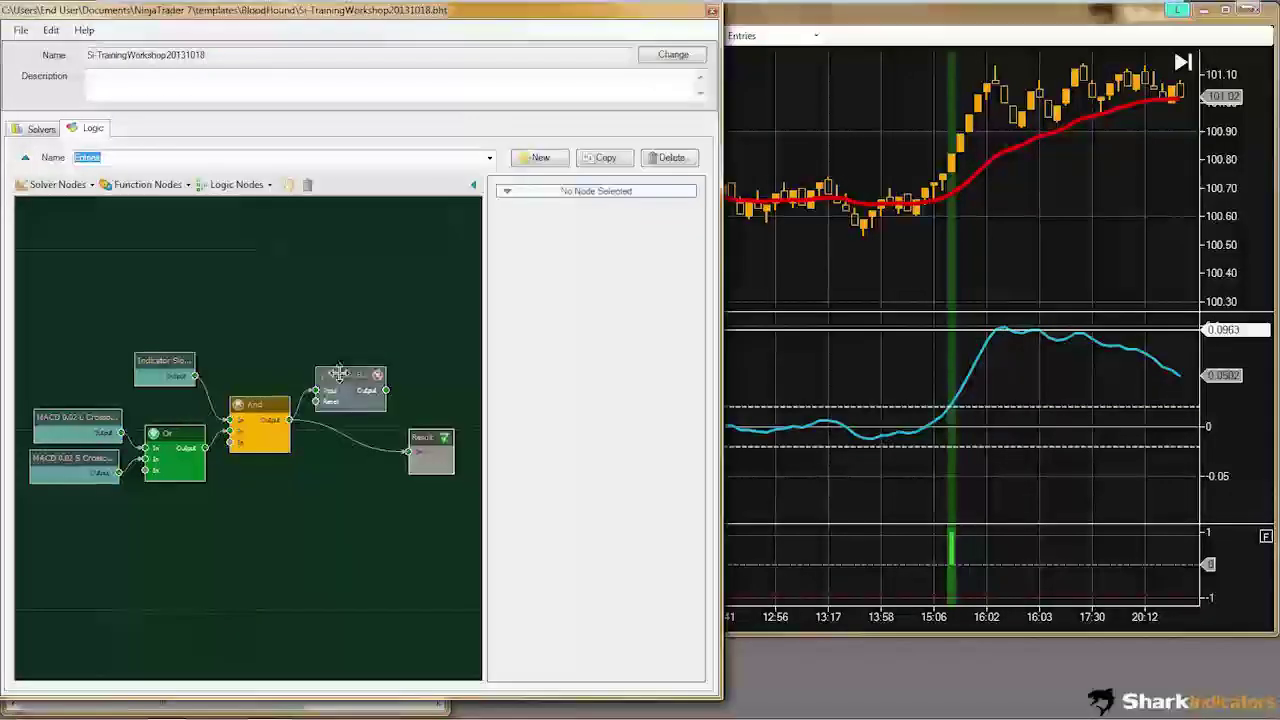
{"action": "left_click", "coordinate": [338, 373]}
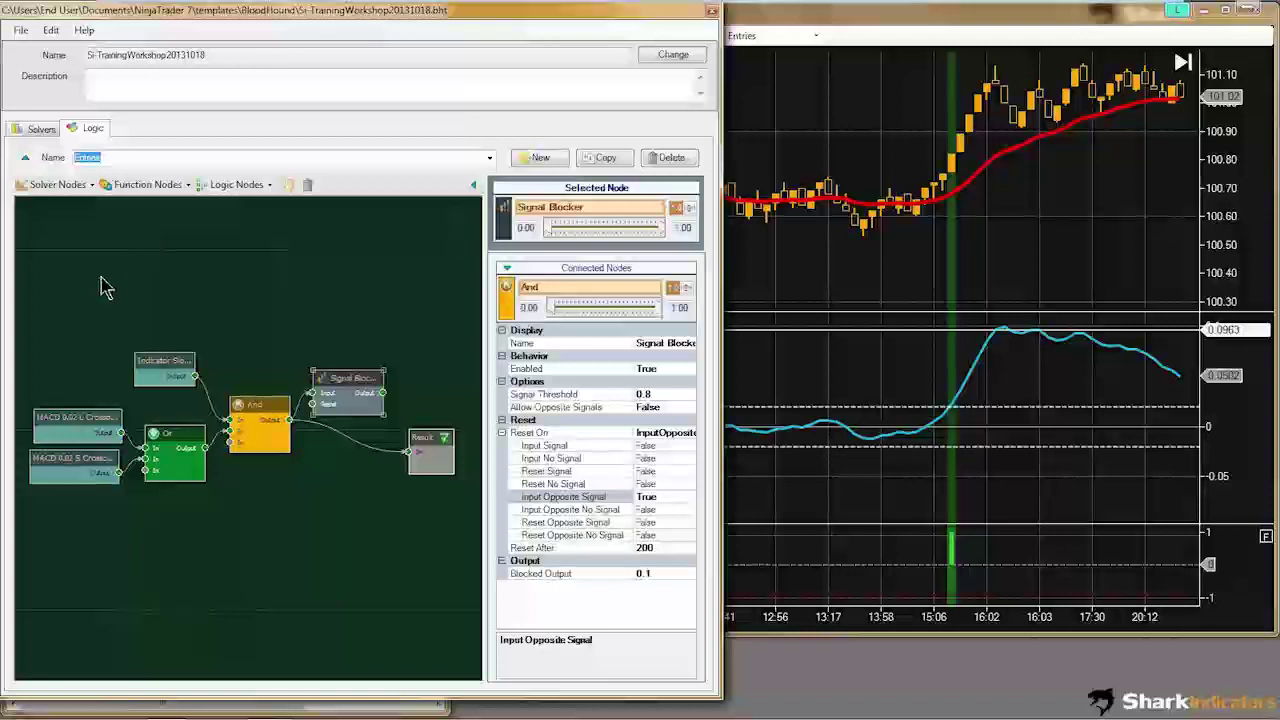
{"action": "left_click", "coordinate": [84, 185]}
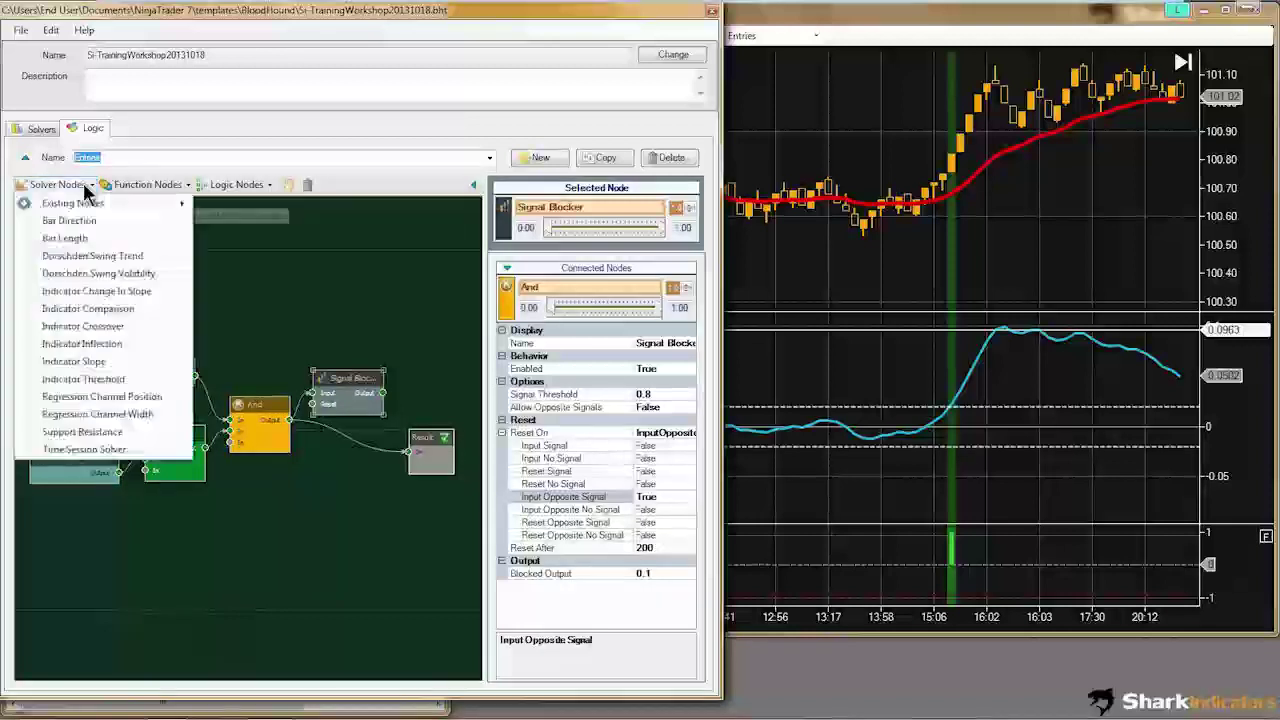
{"action": "left_click", "coordinate": [87, 334]}
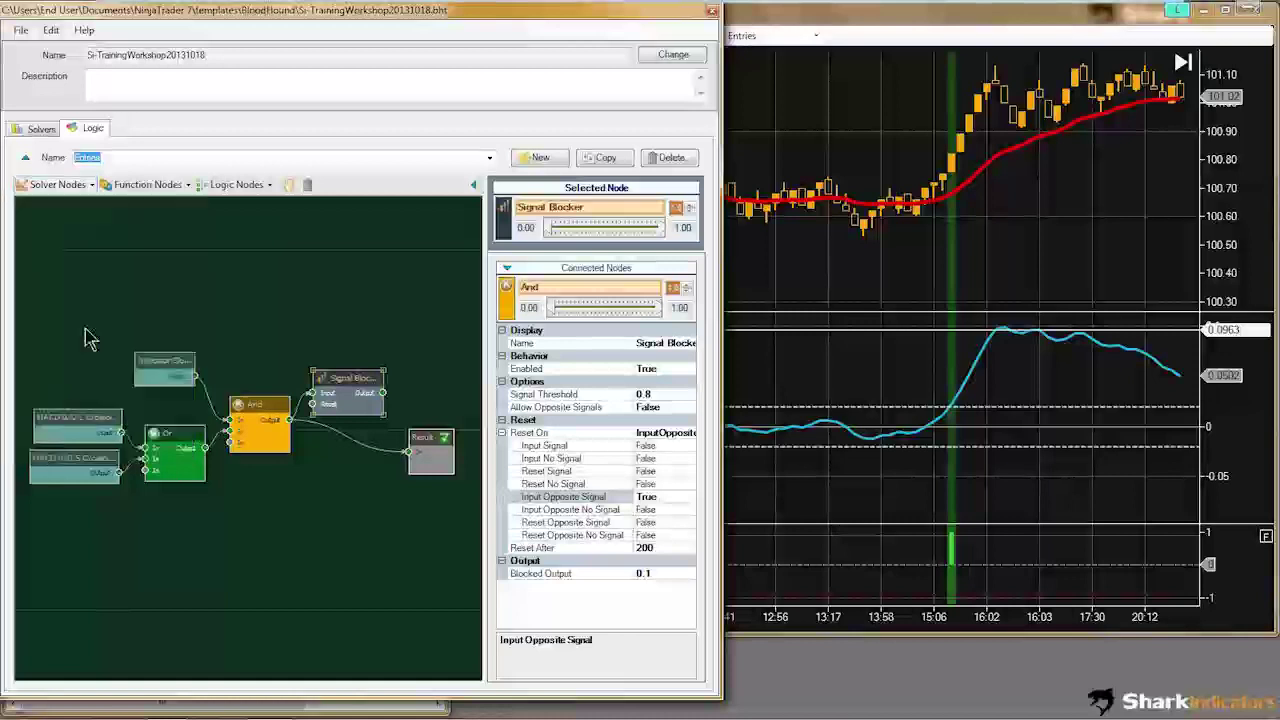
{"action": "mouse_move", "coordinate": [286, 456]}
{"action": "left_mouse_down"}
{"action": "mouse_move", "coordinate": [278, 503]}
{"action": "mouse_move", "coordinate": [418, 470]}
{"action": "left_mouse_up"}
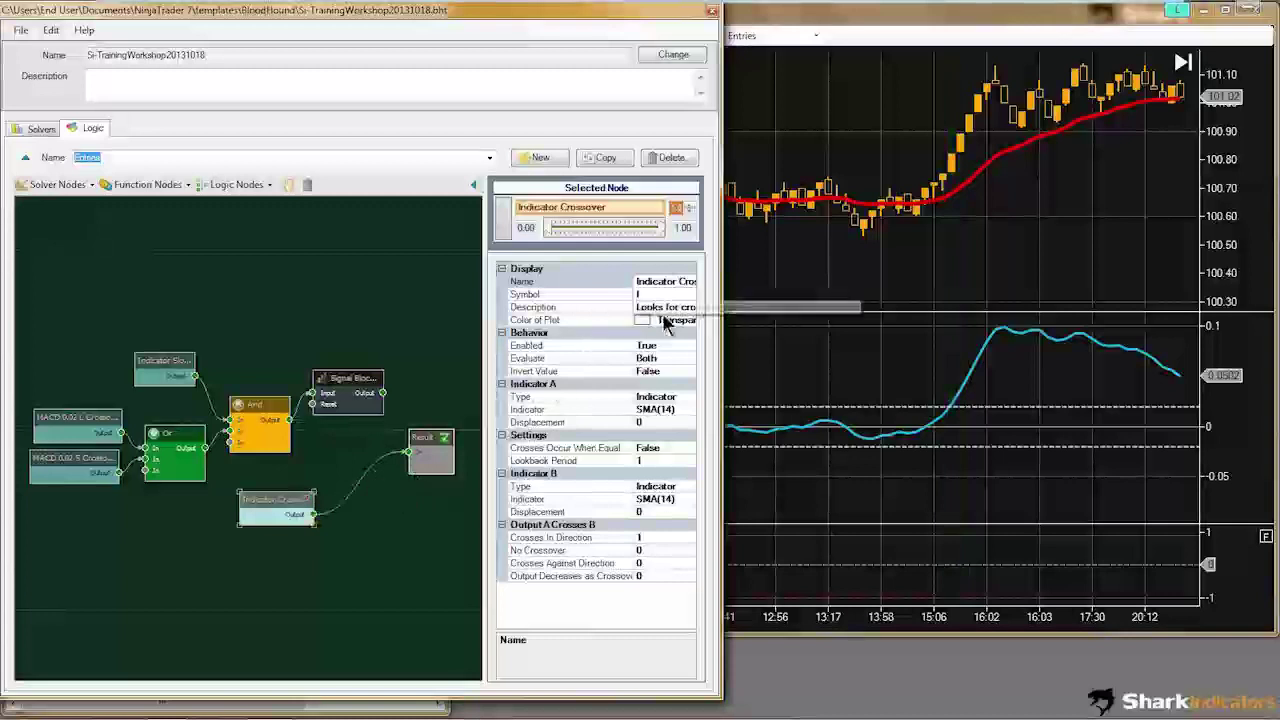
Step: Widen the property values area and rename the Indicator Crossover node to MACD 0Line Crossover
{"action": "left_click_drag", "start_coordinate": [490, 358], "coordinate": [470, 360]}
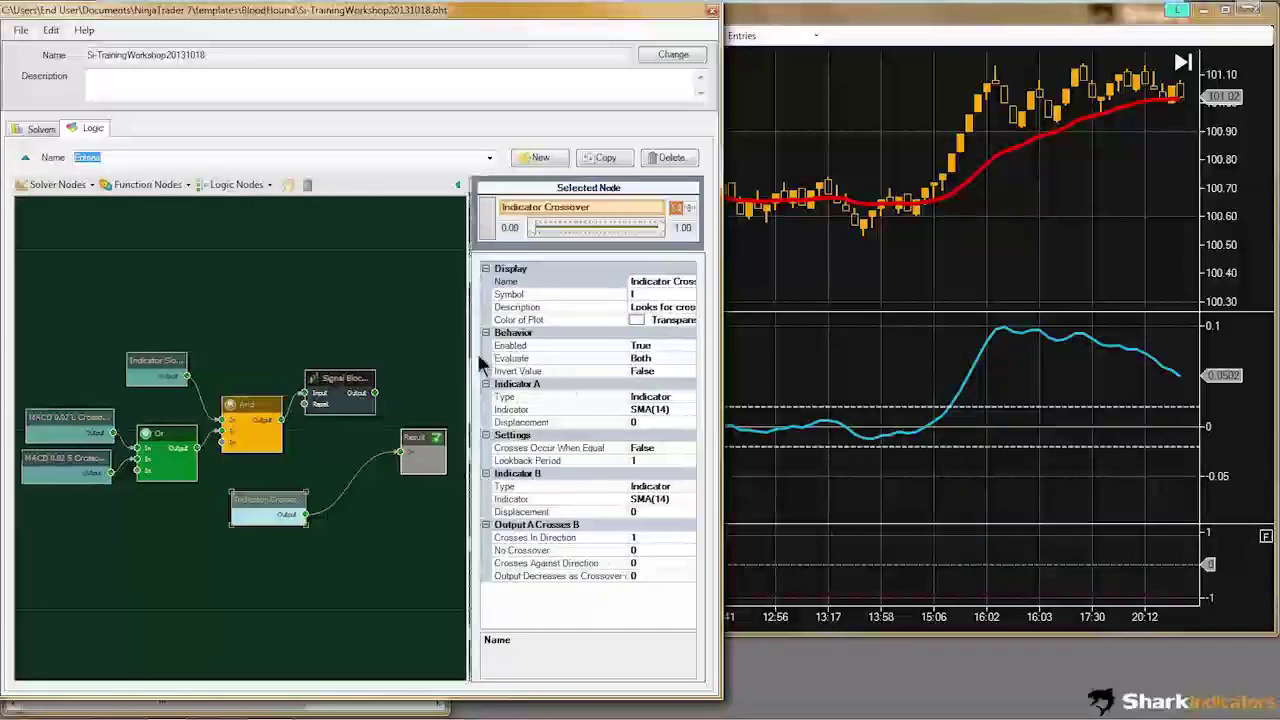
{"action": "left_click_drag", "start_coordinate": [722, 390], "coordinate": [769, 392]}
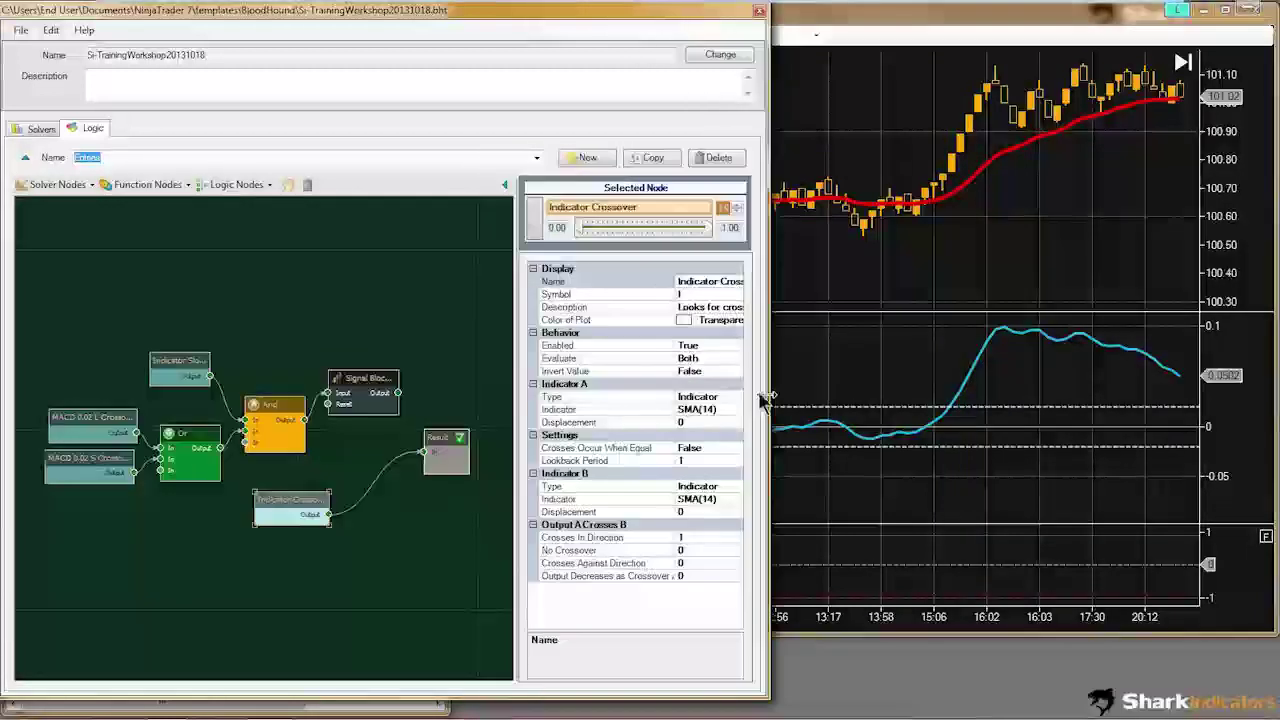
{"action": "left_click_drag", "start_coordinate": [676, 283], "coordinate": [654, 287]}
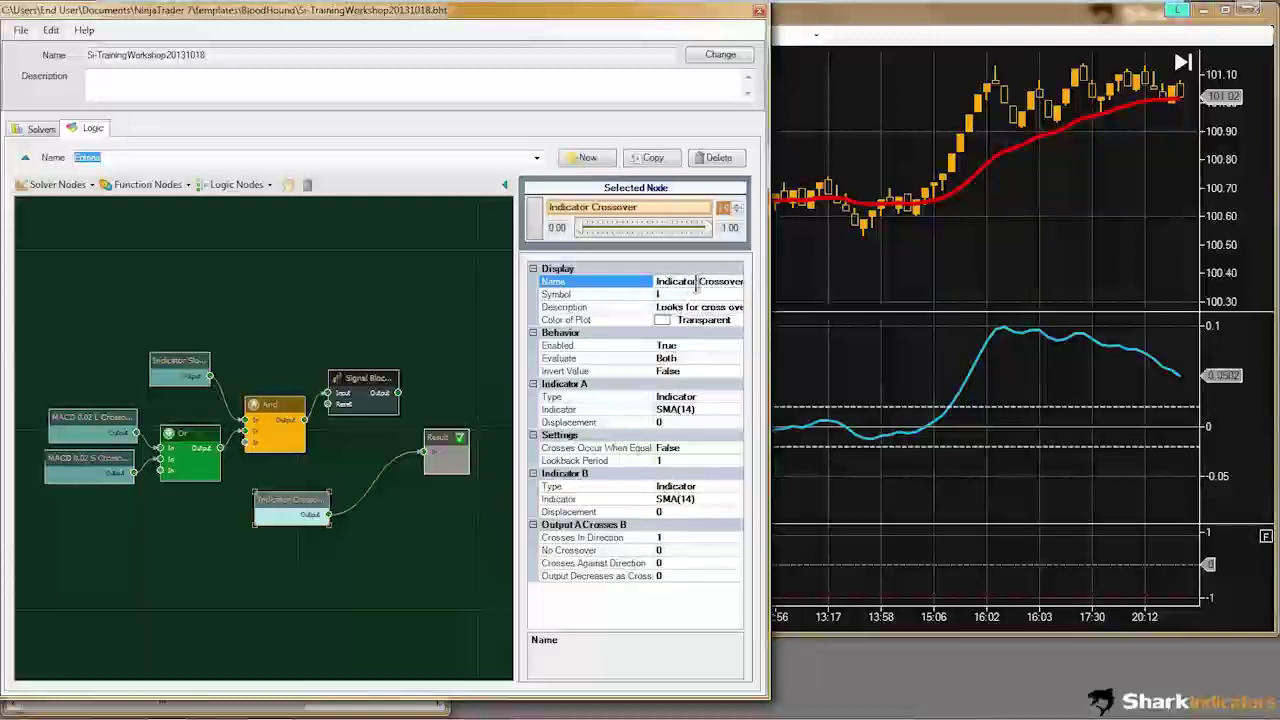
{"action": "double_click", "coordinate": [666, 287]}
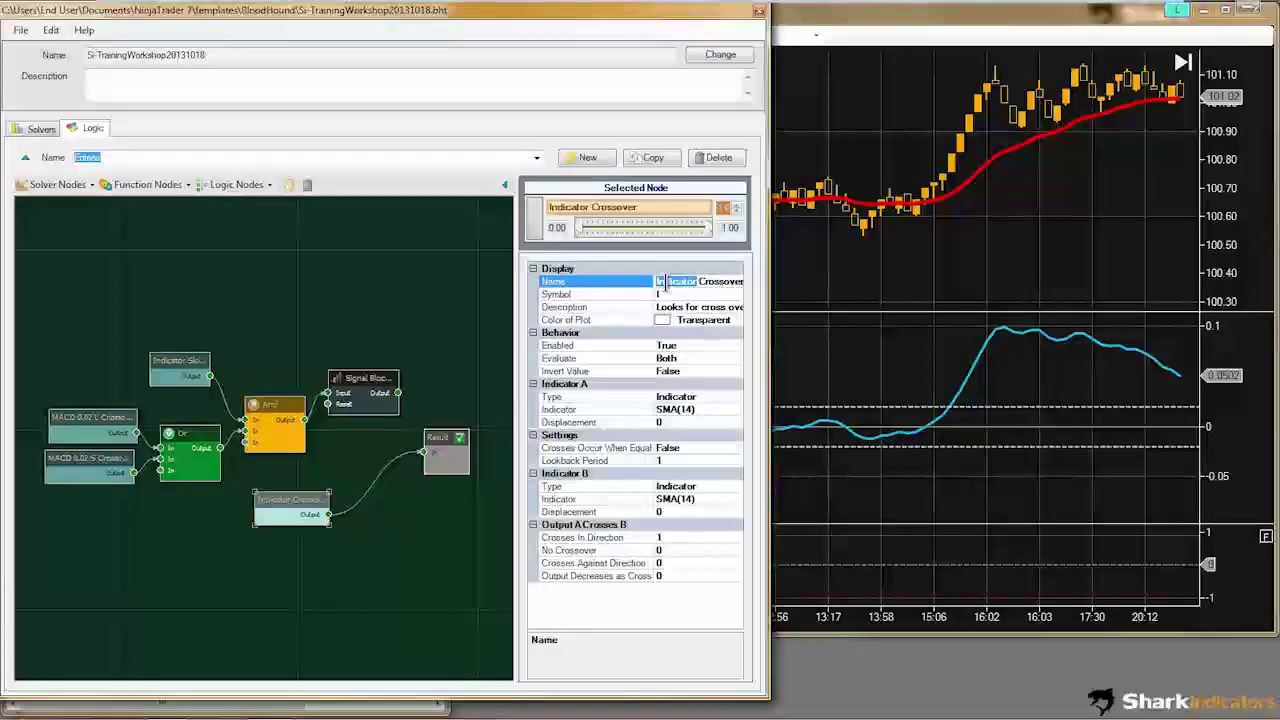
{"action": "type", "text": "MACD 0Line Crosso"}
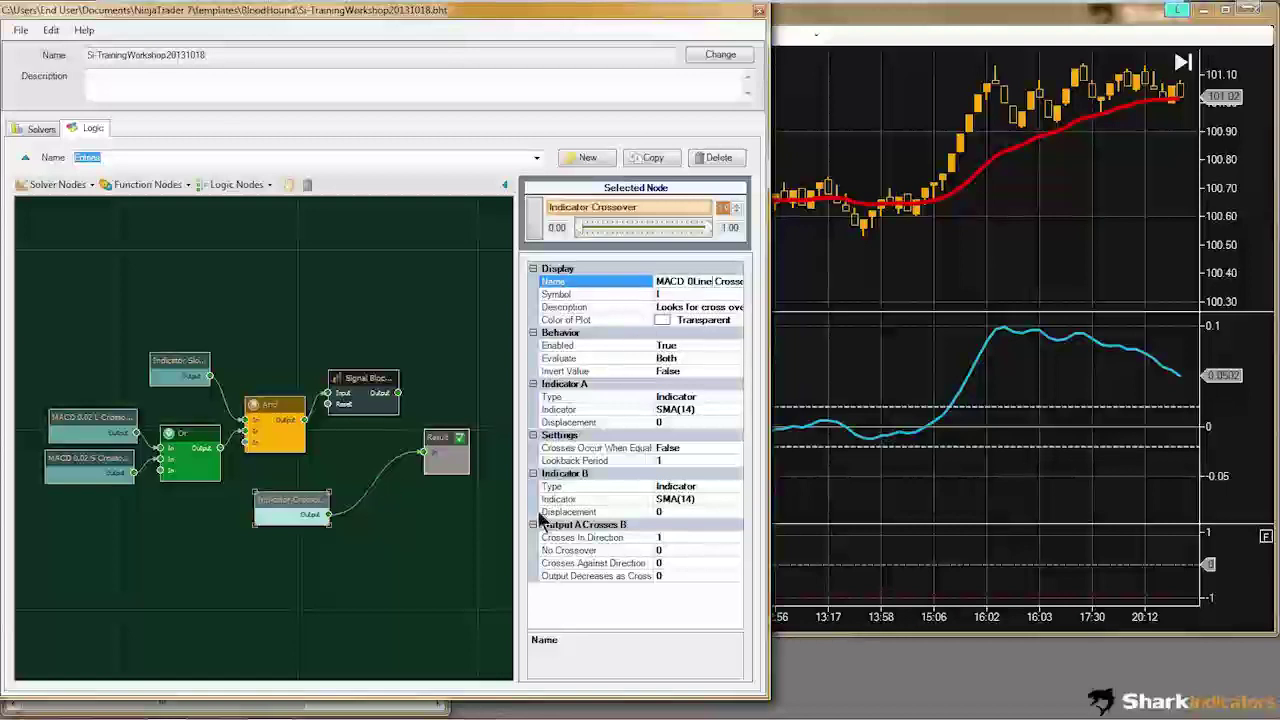
Step: Set Indicator A of the MACD 0Line Crossover to MACD with Fast 12, Slow 26 and Smooth 9
{"action": "left_click", "coordinate": [700, 410]}
{"action": "left_click", "coordinate": [737, 410]}
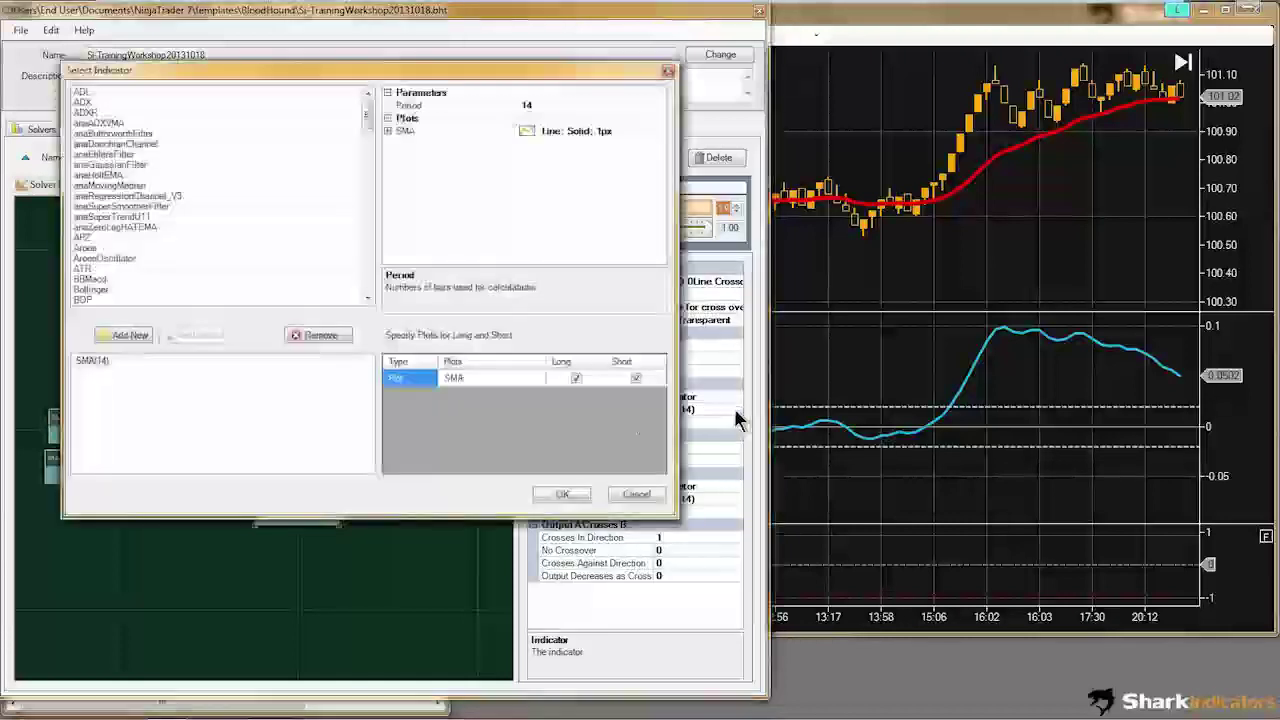
{"action": "scroll", "coordinate": [105, 295], "scroll_direction": "down", "scroll_amount": 12}
{"action": "left_click", "coordinate": [100, 290]}
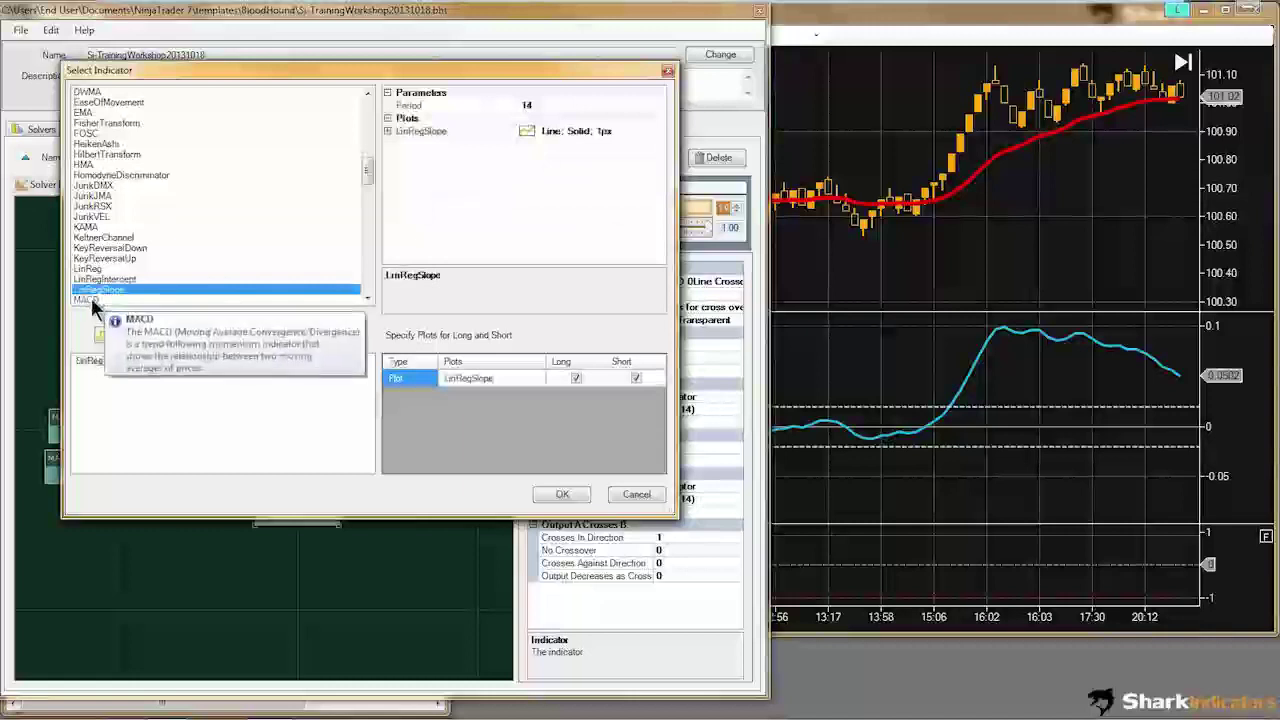
{"action": "left_click", "coordinate": [88, 300]}
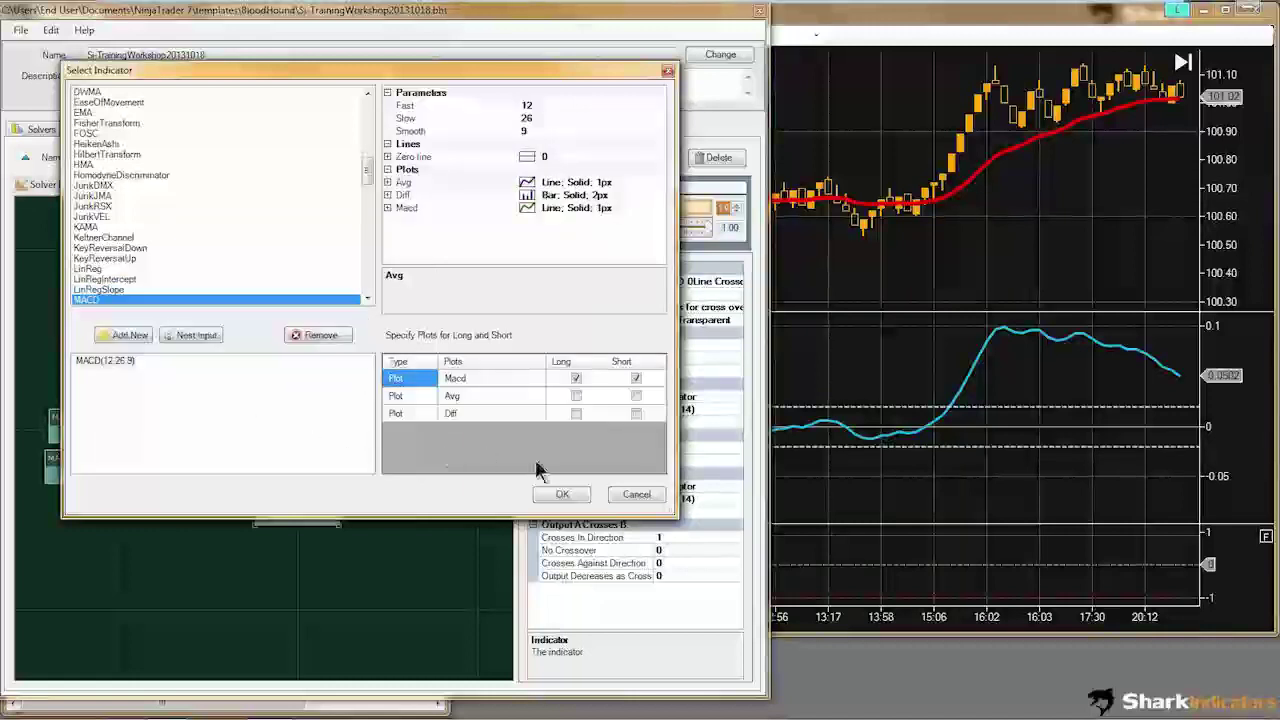
{"action": "left_click", "coordinate": [543, 119]}
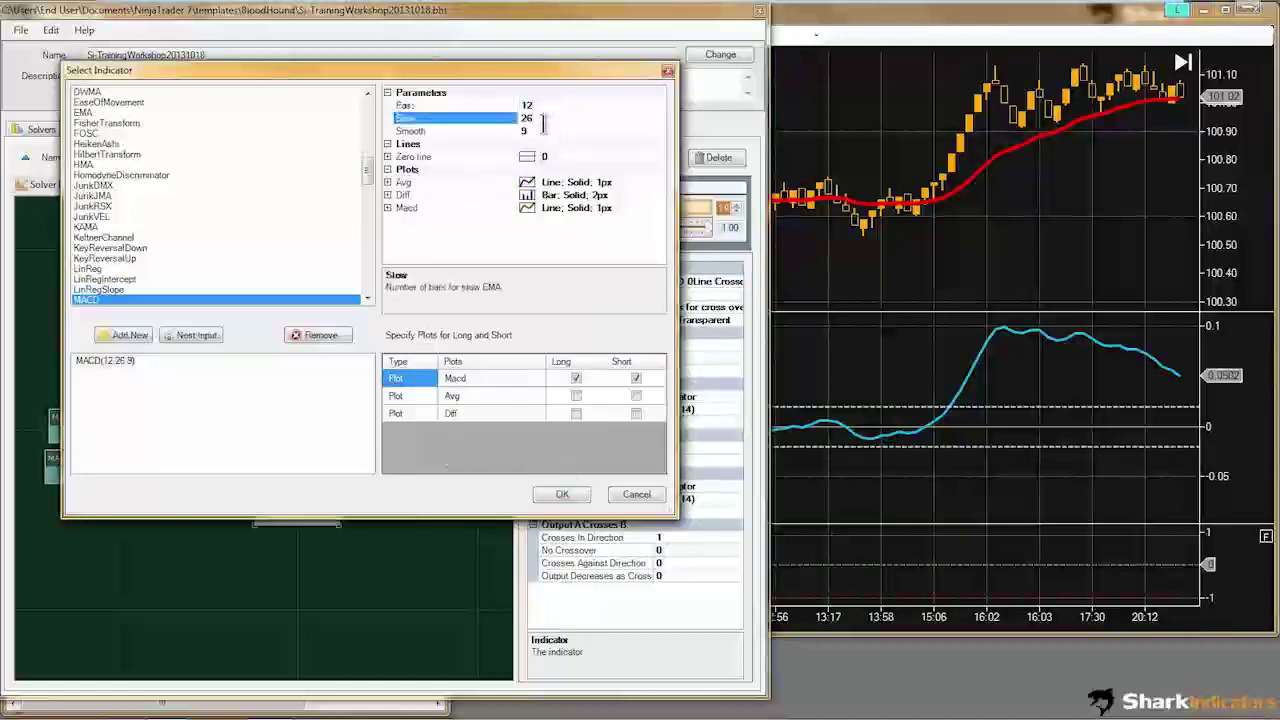
{"action": "left_click", "coordinate": [531, 105]}
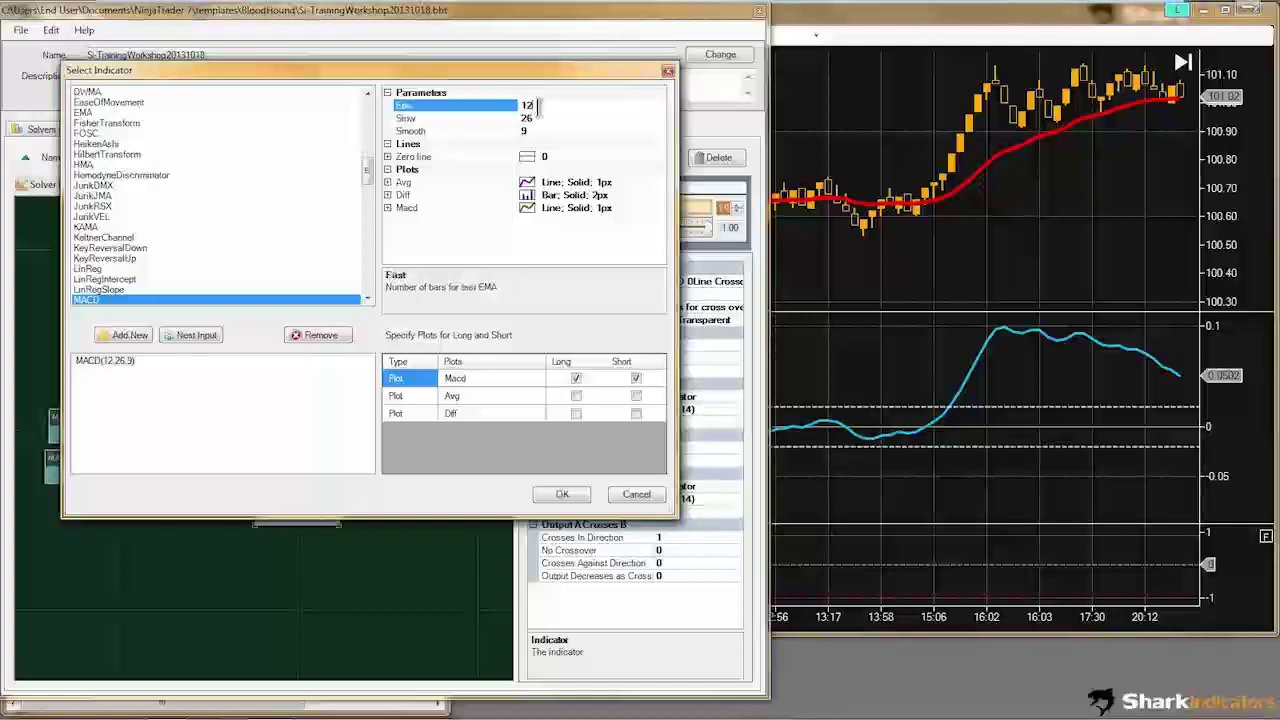
{"action": "left_click", "coordinate": [538, 118]}
{"action": "left_click", "coordinate": [538, 131]}
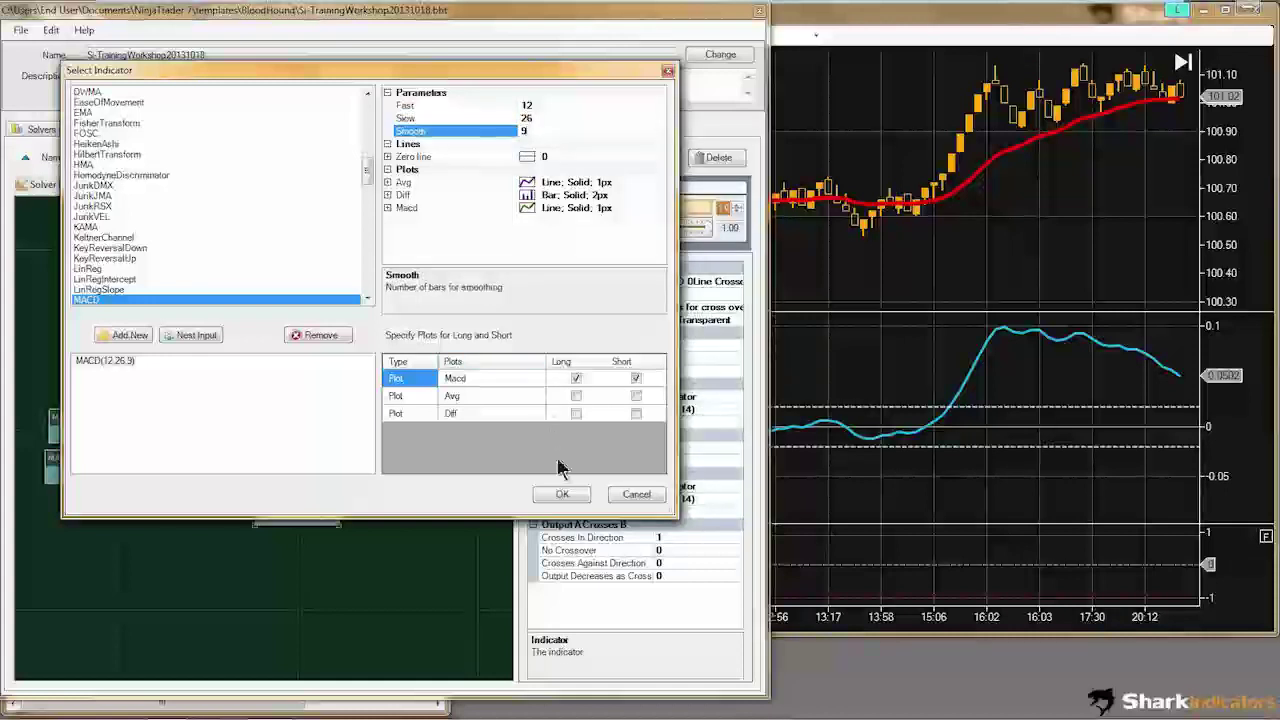
{"action": "left_click", "coordinate": [557, 497]}
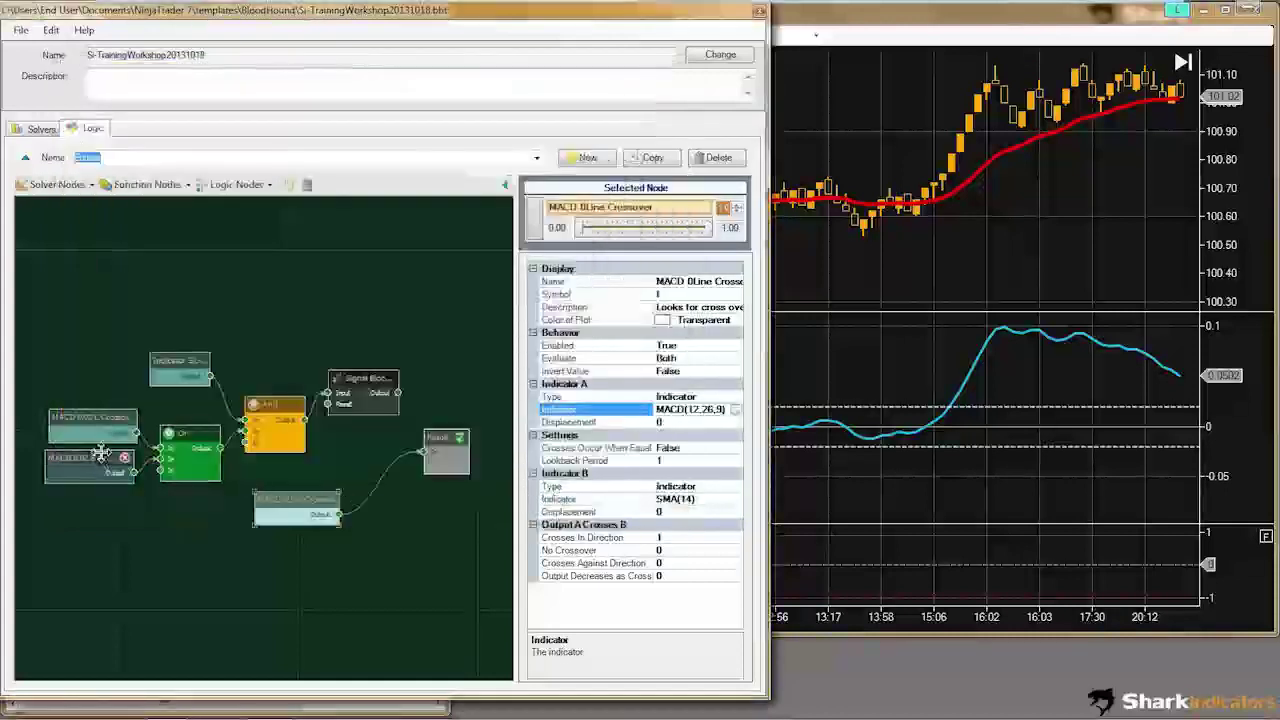
Step: Set Indicator B of the MACD 0Line Crossover to an Absolute Value of 0 and check its crossover signals on the chart
{"action": "mouse_move", "coordinate": [88, 458]}
{"action": "left_mouse_down"}
{"action": "mouse_move", "coordinate": [88, 472]}
{"action": "mouse_move", "coordinate": [90, 461]}
{"action": "left_mouse_up"}
{"action": "left_click", "coordinate": [292, 505]}
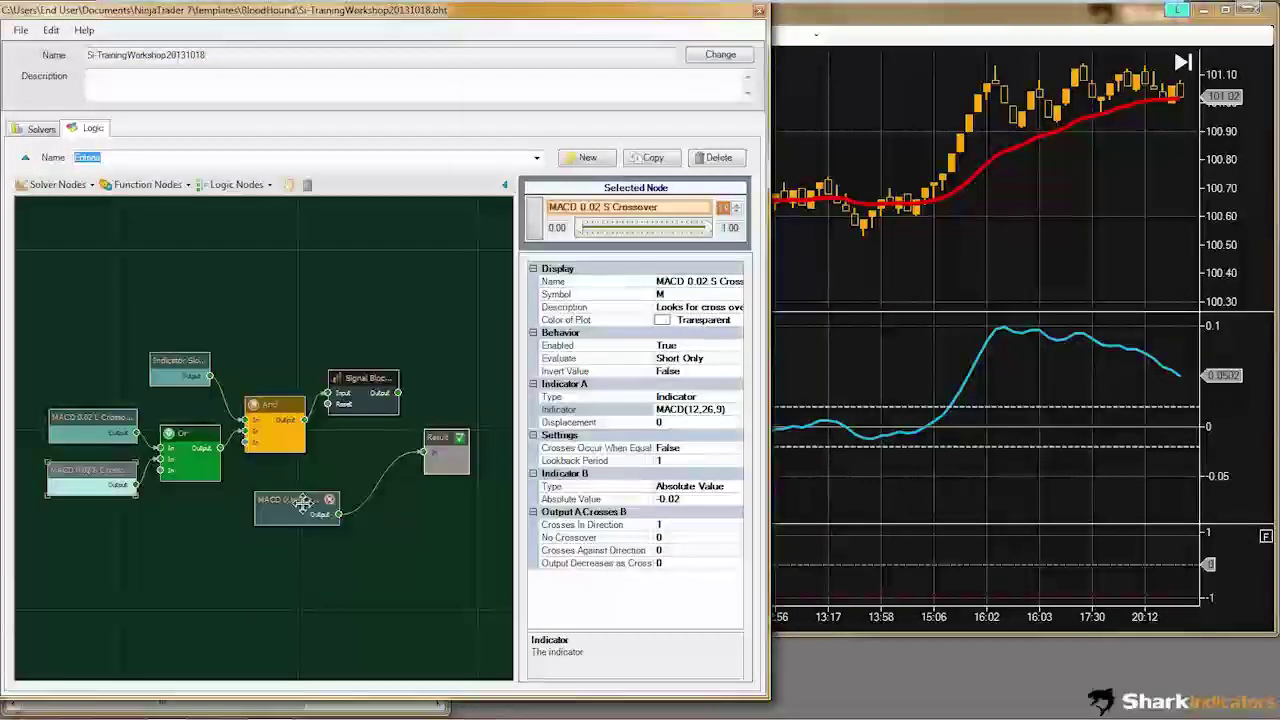
{"action": "left_click", "coordinate": [672, 487]}
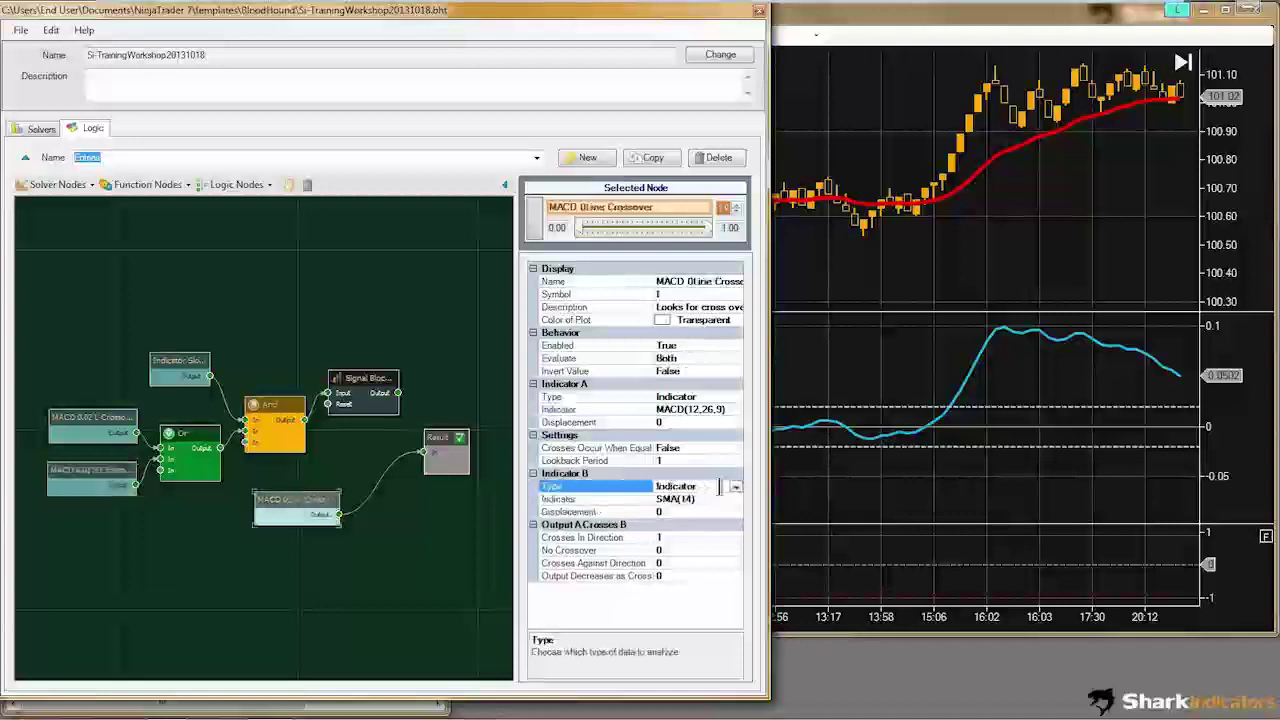
{"action": "left_click", "coordinate": [736, 488]}
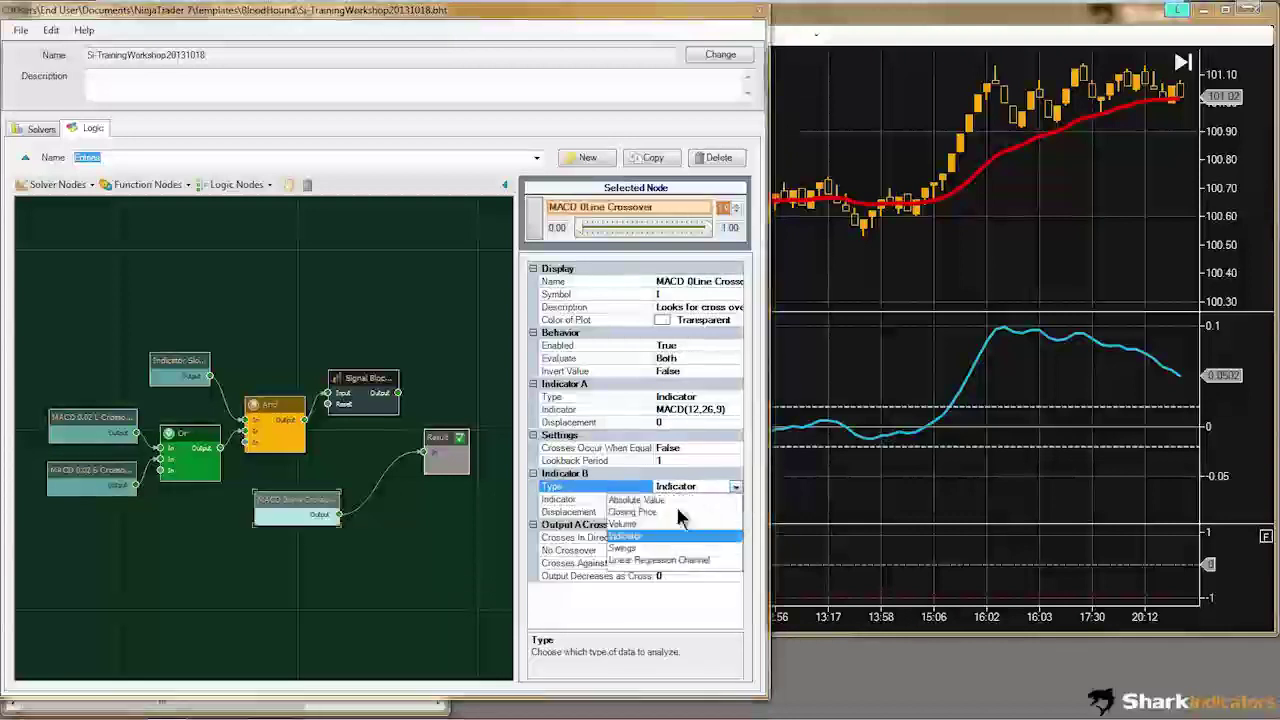
{"action": "left_click", "coordinate": [627, 500]}
{"action": "left_click", "coordinate": [668, 499]}
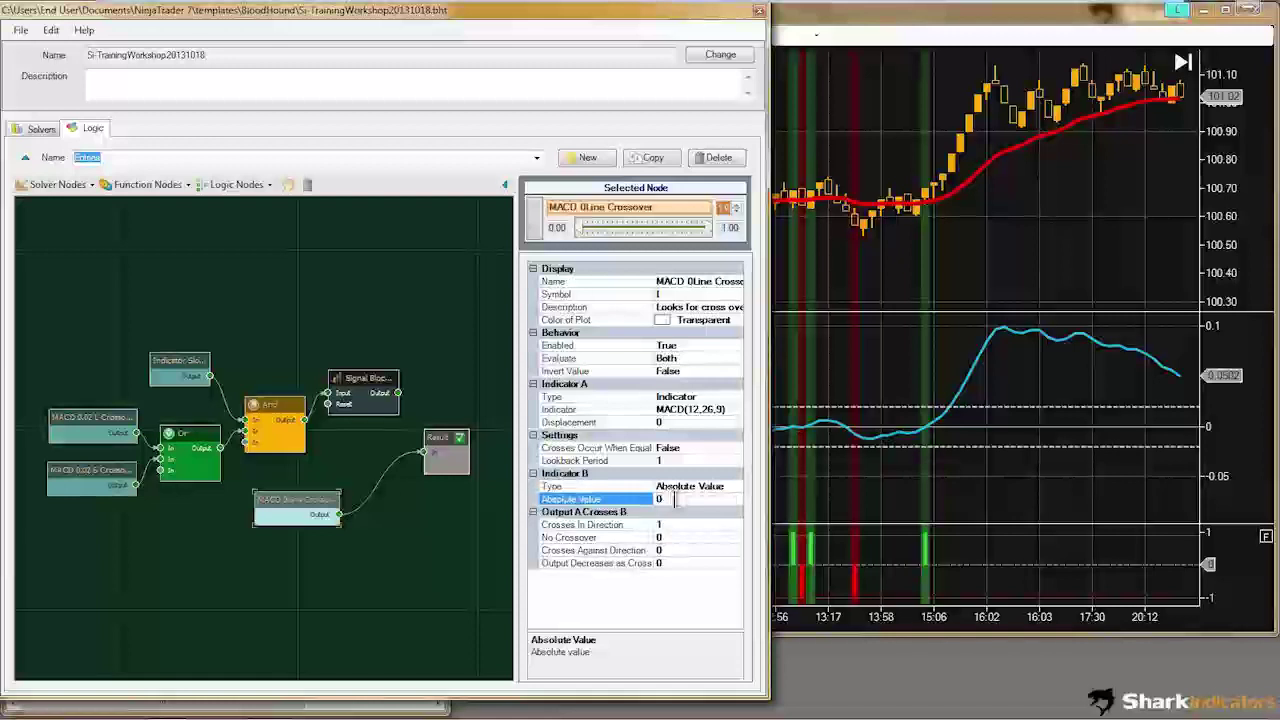
{"action": "left_click", "coordinate": [984, 496]}
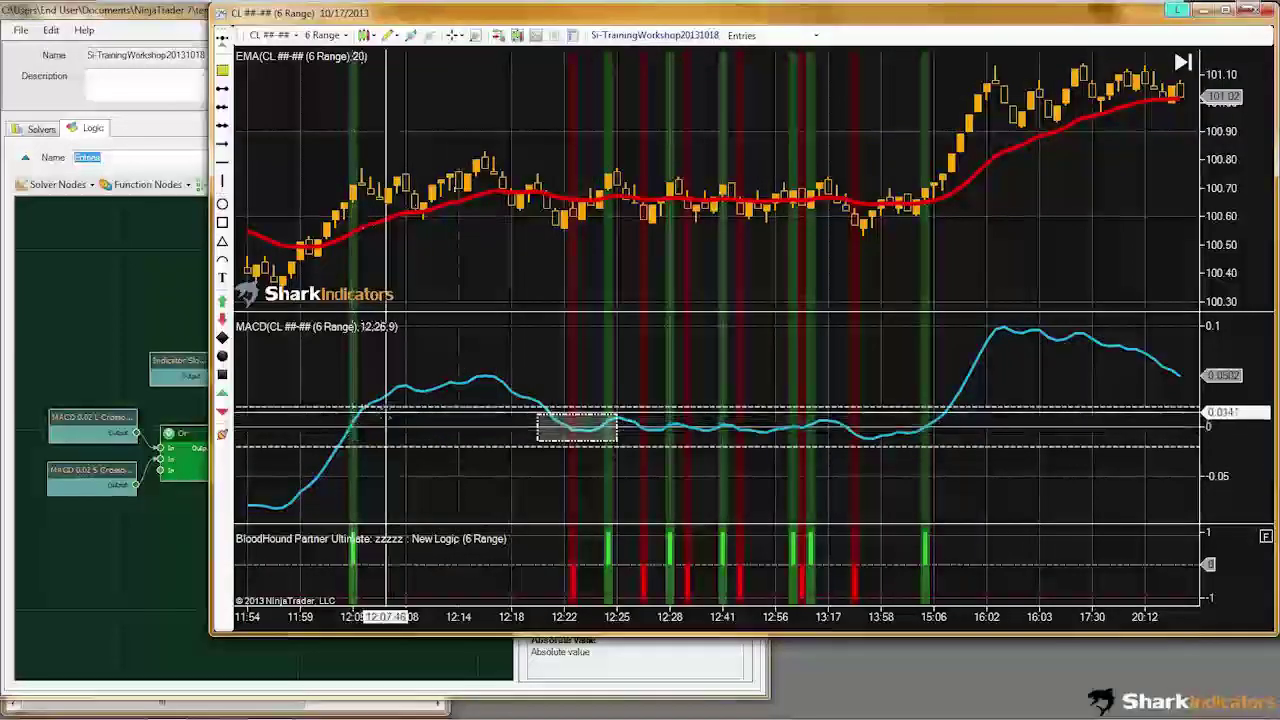
Step: Connect the Signal Blocker's output to Result in place of the MACD 0Line Crossover, and place the blocker between And and Result
{"action": "left_click", "coordinate": [182, 548]}
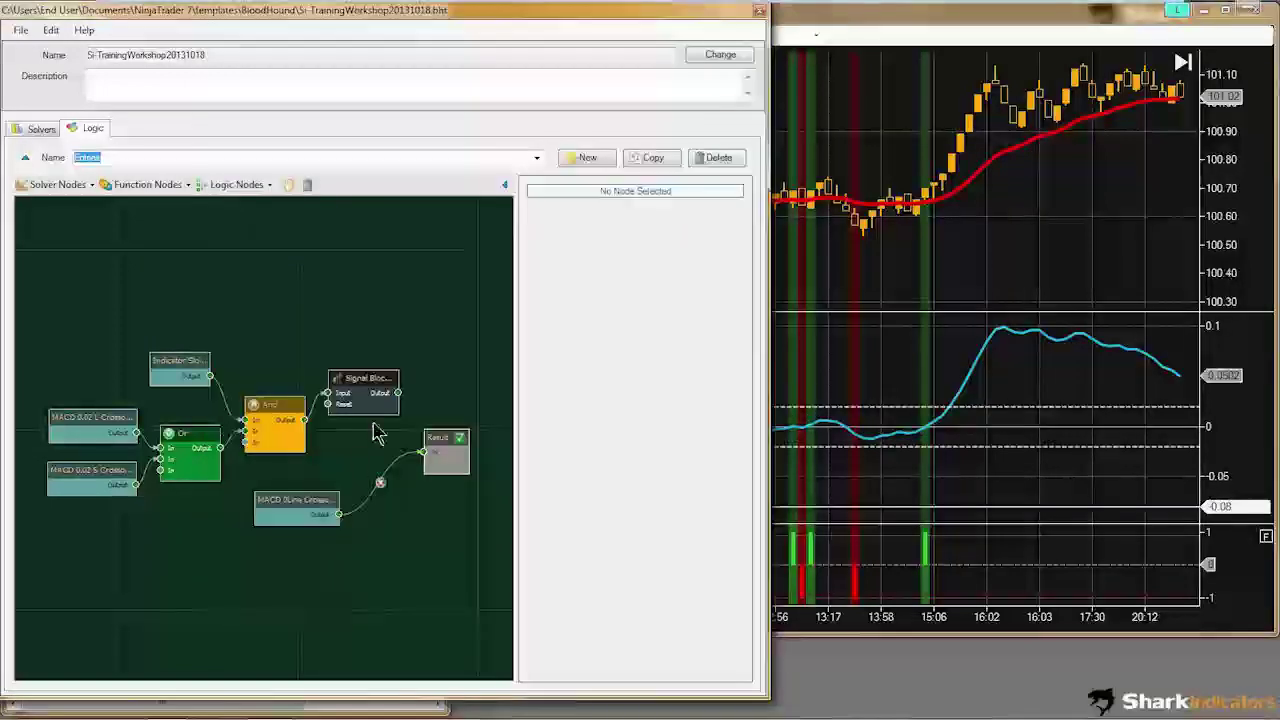
{"action": "left_click_drag", "start_coordinate": [360, 382], "coordinate": [369, 385]}
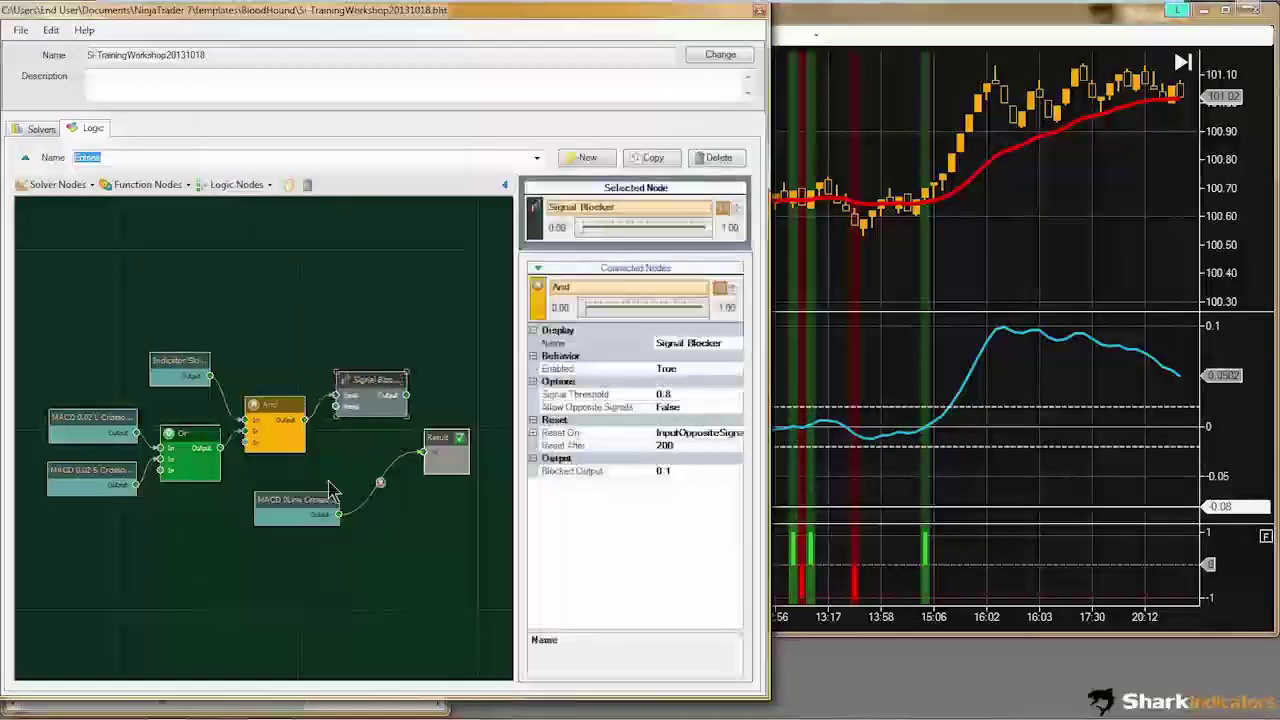
{"action": "left_click_drag", "start_coordinate": [292, 499], "coordinate": [258, 507]}
{"action": "left_click_drag", "start_coordinate": [405, 395], "coordinate": [424, 452]}
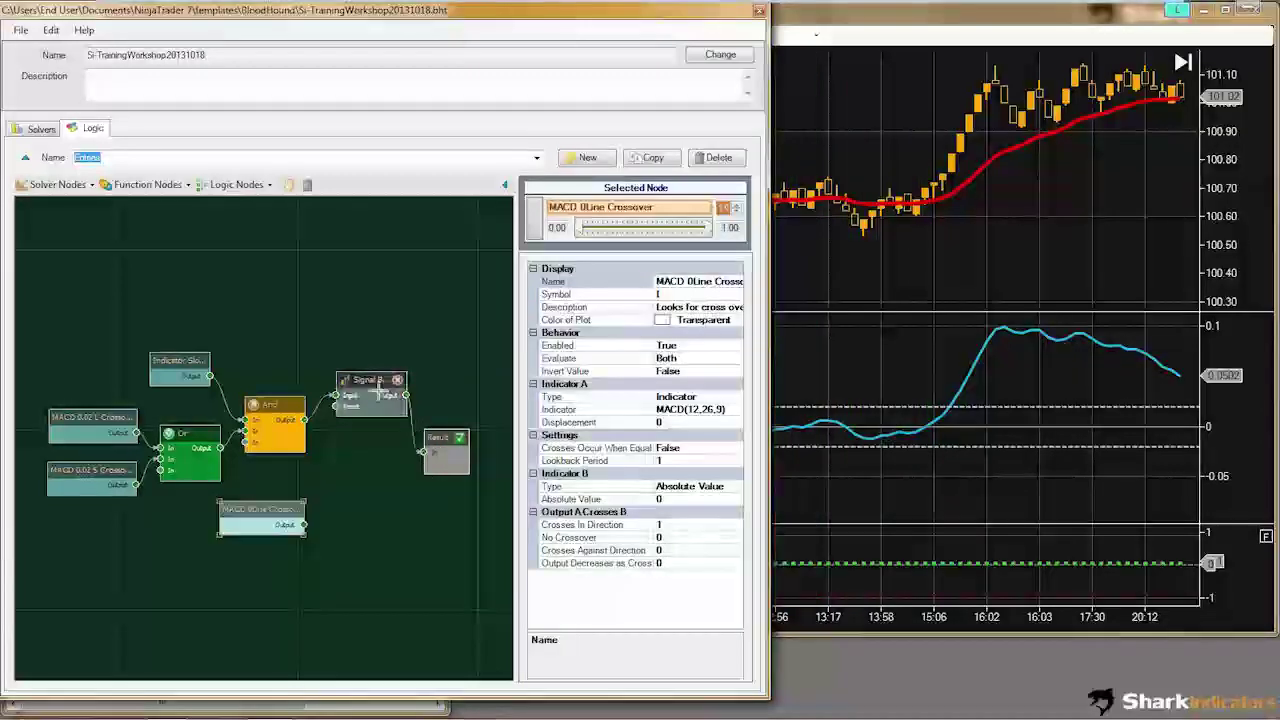
{"action": "left_click_drag", "start_coordinate": [370, 383], "coordinate": [367, 432]}
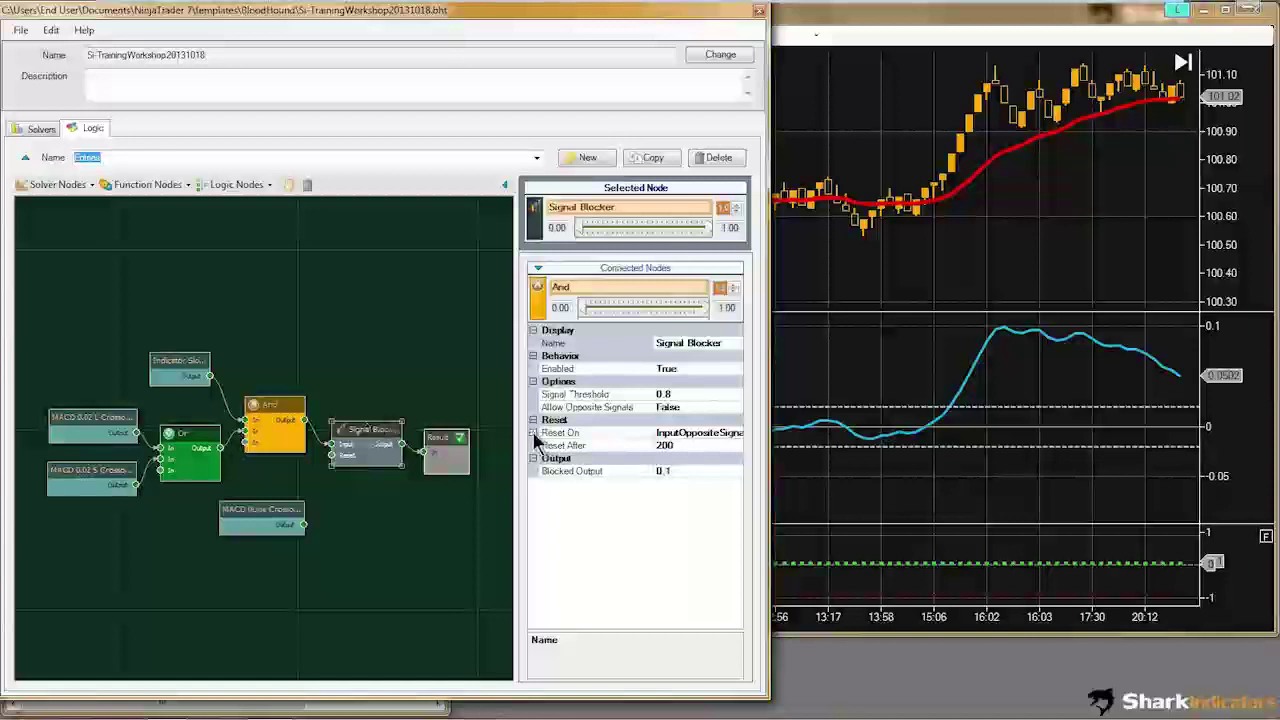
Step: Set Input Opposite Signal to False in the Signal Blocker's Reset On conditions
{"action": "left_click", "coordinate": [534, 433]}
{"action": "left_click", "coordinate": [576, 497]}
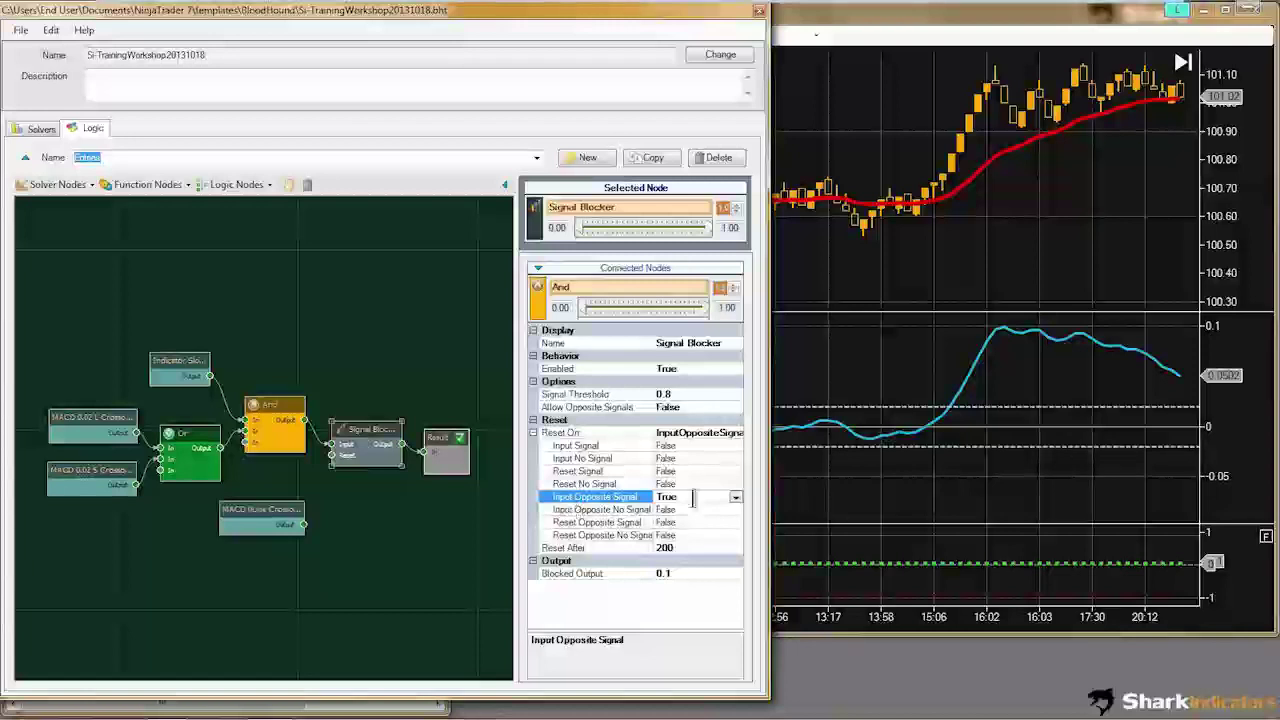
{"action": "double_click", "coordinate": [690, 497]}
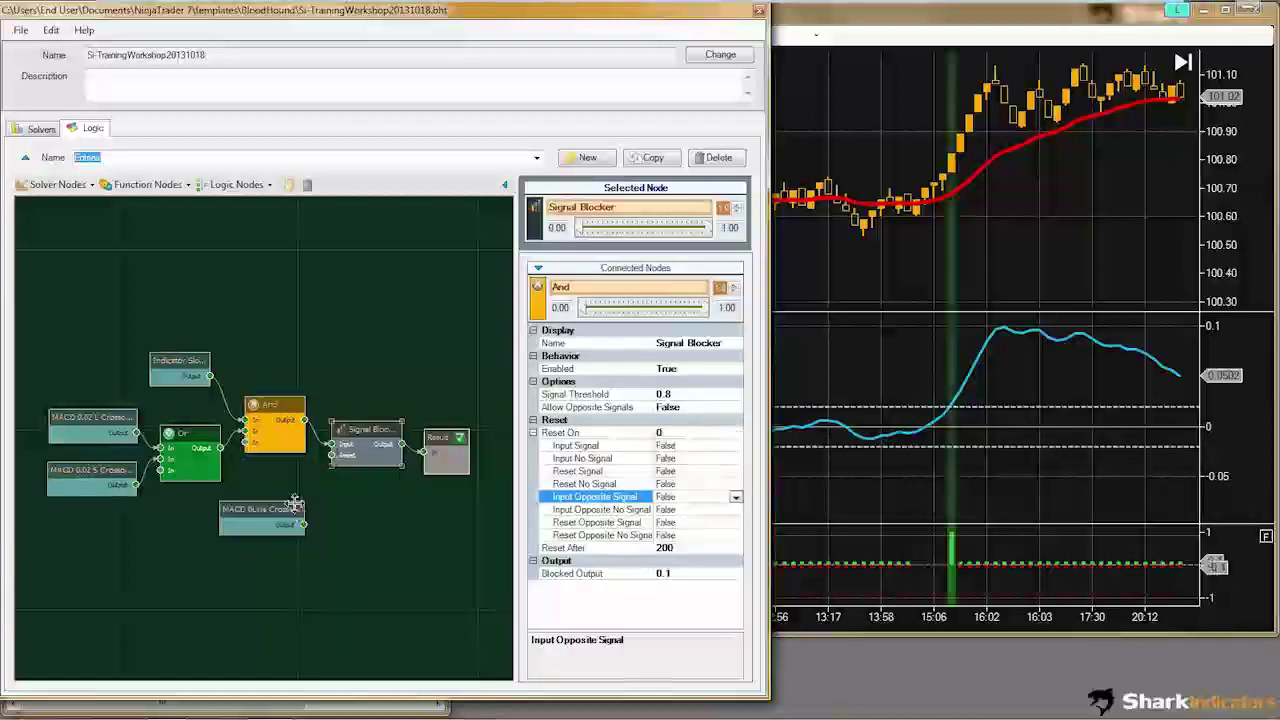
Step: Shift the MACD 0Line Crossover node slightly and set the Signal Blocker's Reset Opposite Signal condition to True
{"action": "left_click_drag", "start_coordinate": [267, 509], "coordinate": [258, 513]}
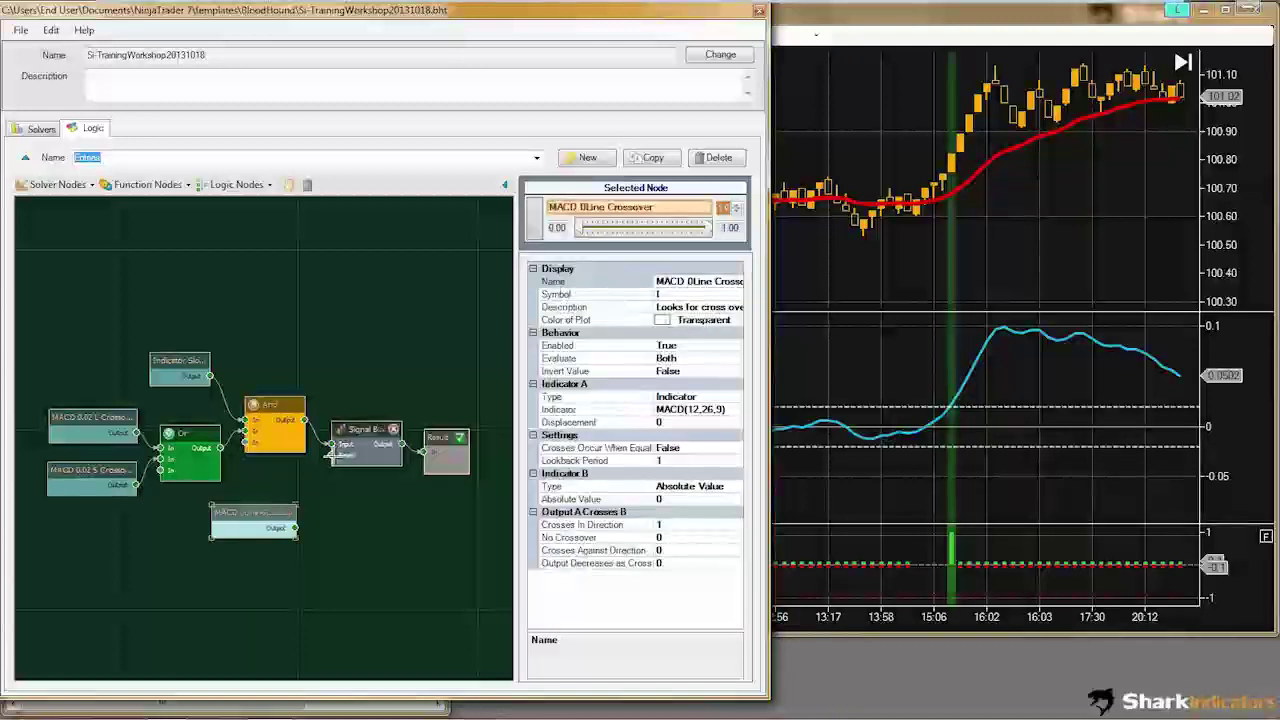
{"action": "scroll", "coordinate": [340, 513], "scroll_direction": "up", "scroll_amount": 2}
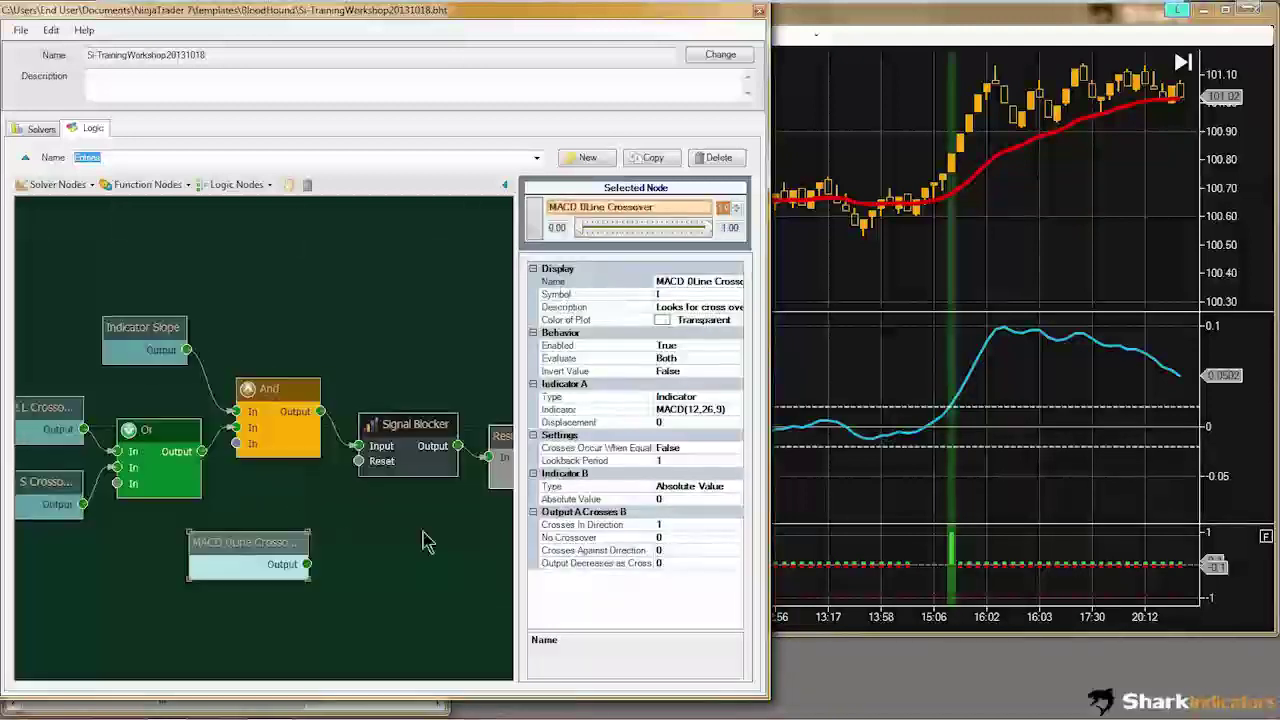
{"action": "scroll", "coordinate": [363, 563], "scroll_direction": "up", "scroll_amount": 2}
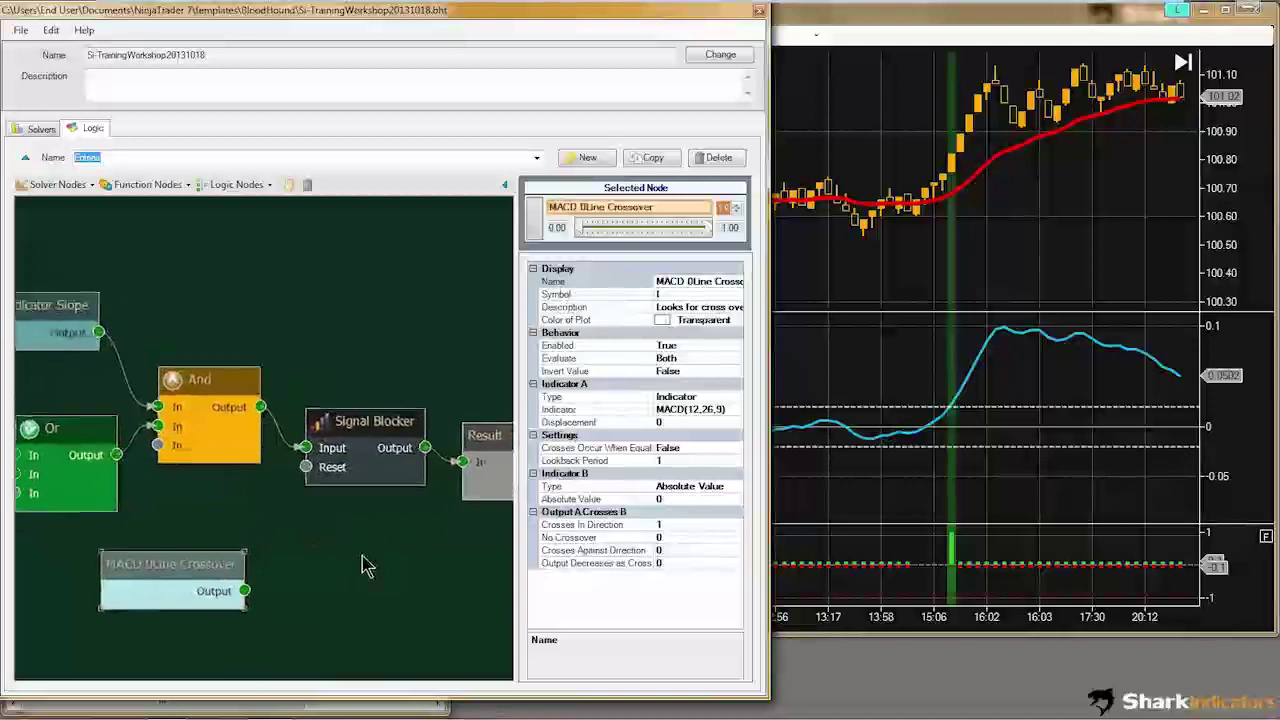
{"action": "left_click_drag", "start_coordinate": [378, 575], "coordinate": [280, 535]}
{"action": "scroll", "coordinate": [266, 432], "scroll_direction": "up", "scroll_amount": 1}
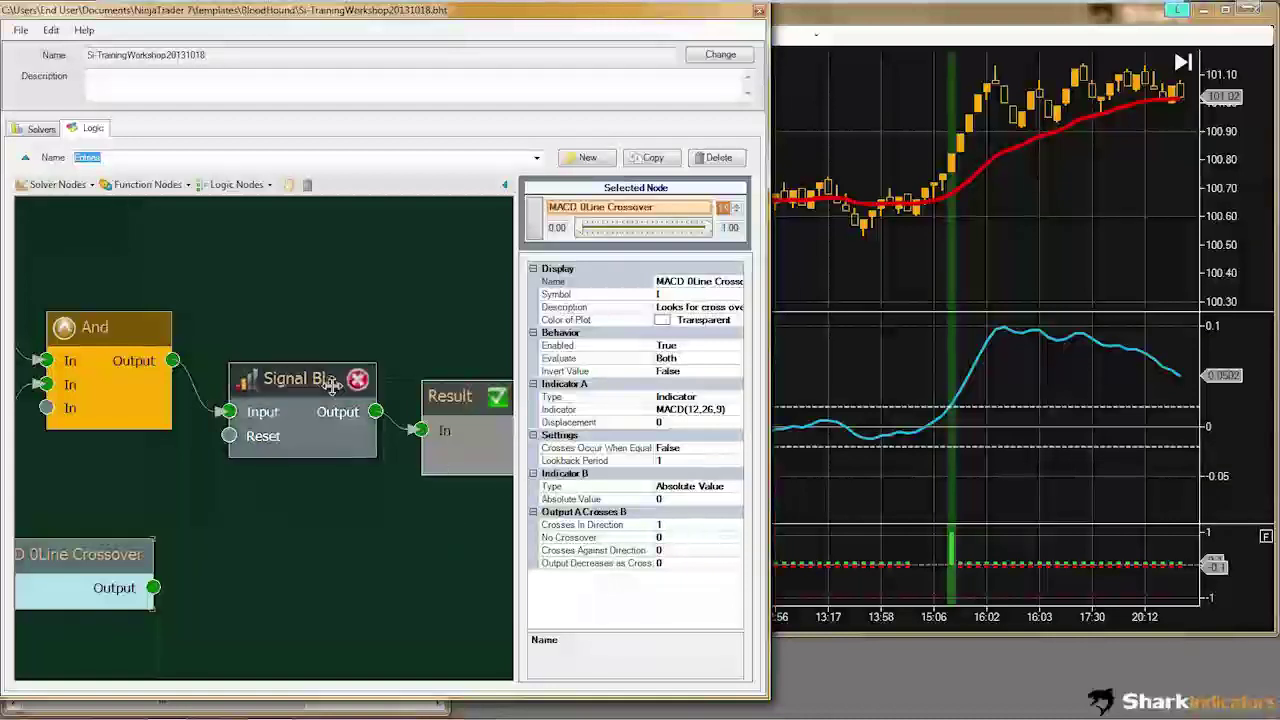
{"action": "left_click", "coordinate": [298, 381]}
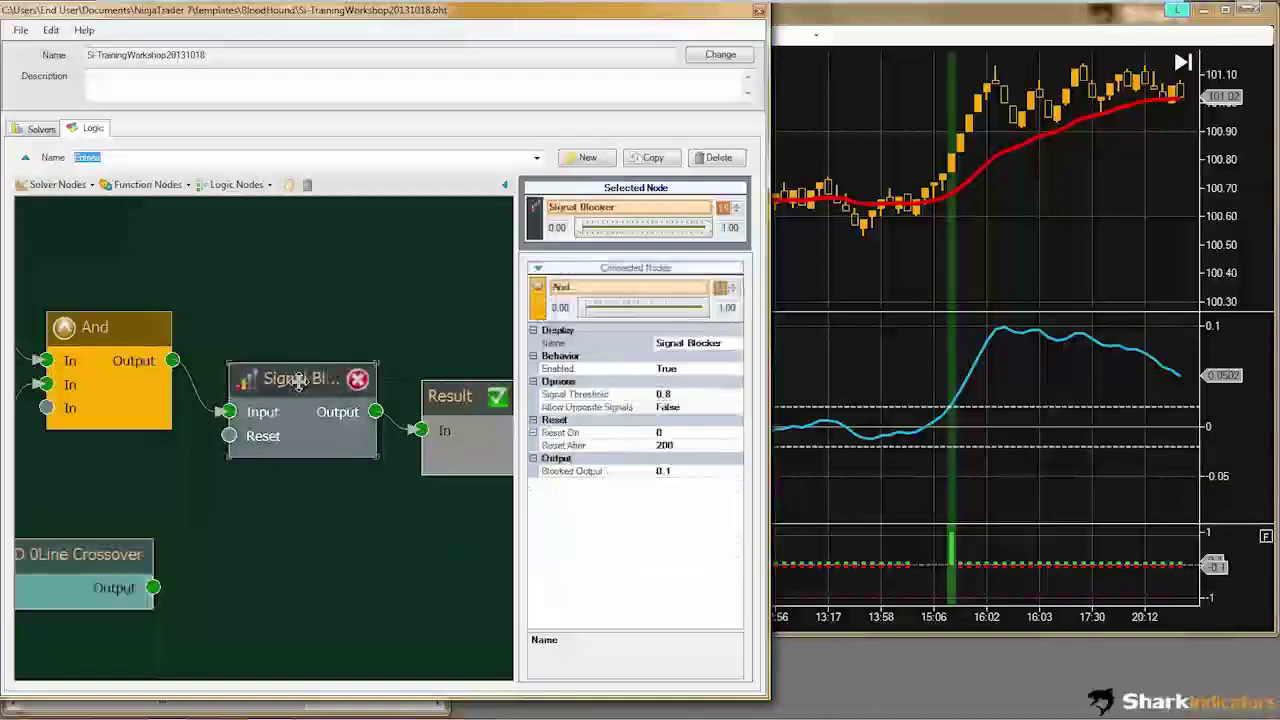
{"action": "left_click", "coordinate": [533, 434]}
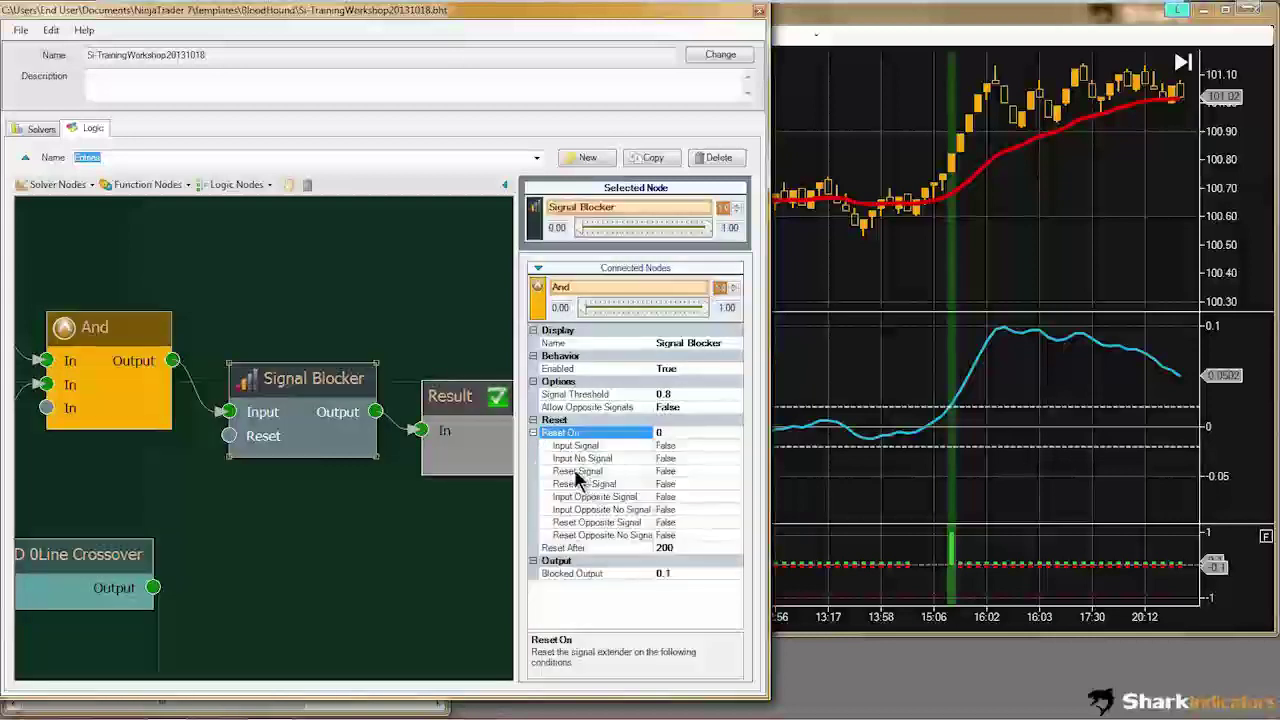
{"action": "left_click", "coordinate": [569, 472]}
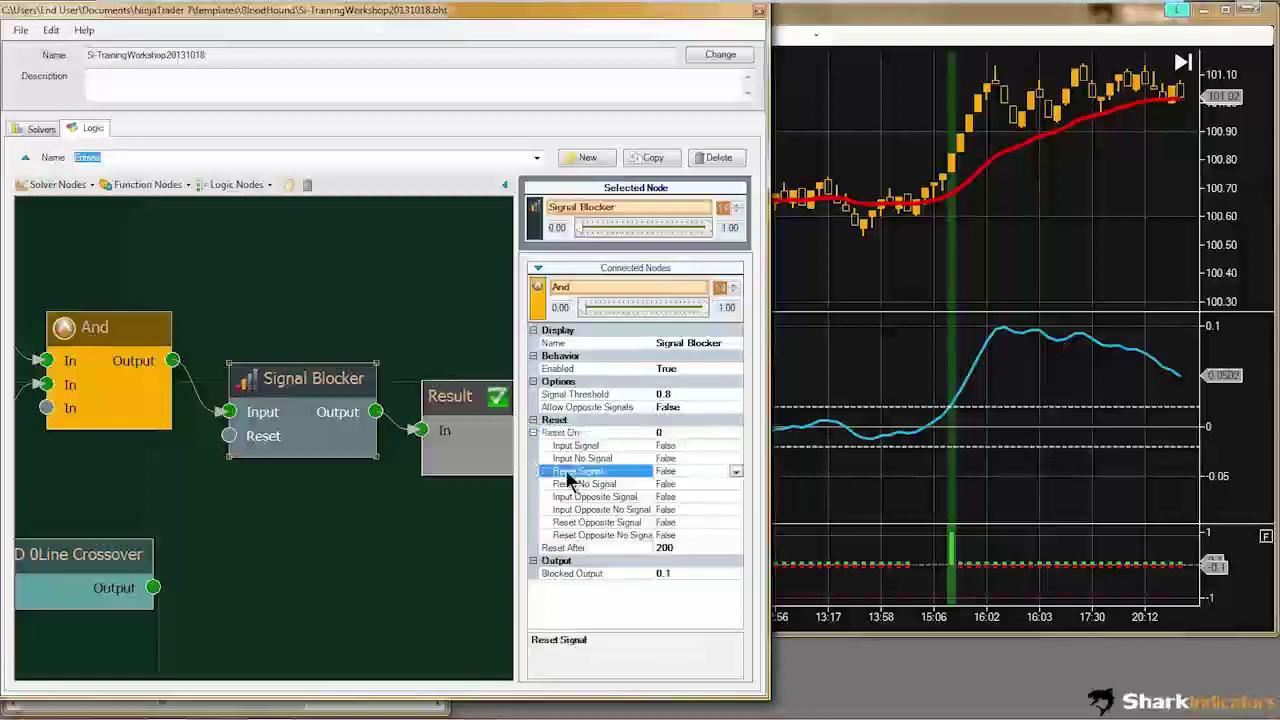
{"action": "left_click", "coordinate": [563, 524]}
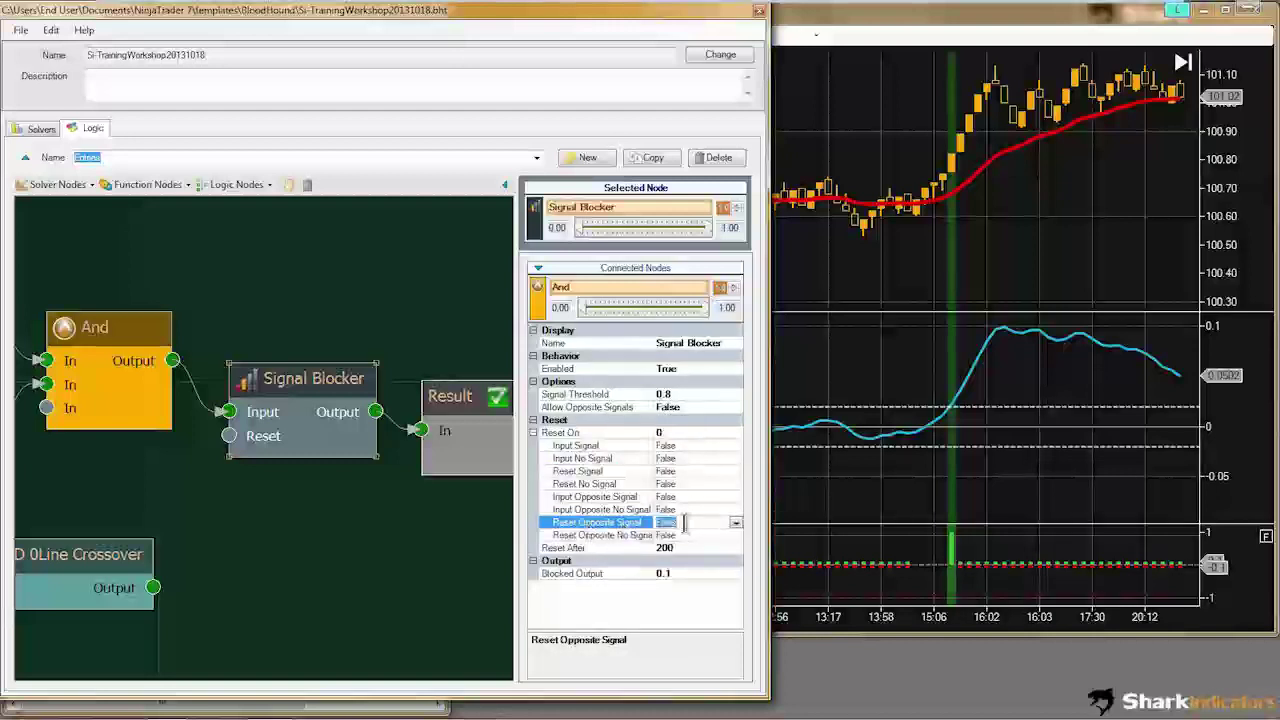
Step: Connect the MACD 0Line Crossover's output to the Signal Blocker's Reset input and check the signals over a wider chart range
{"action": "left_click", "coordinate": [155, 588]}
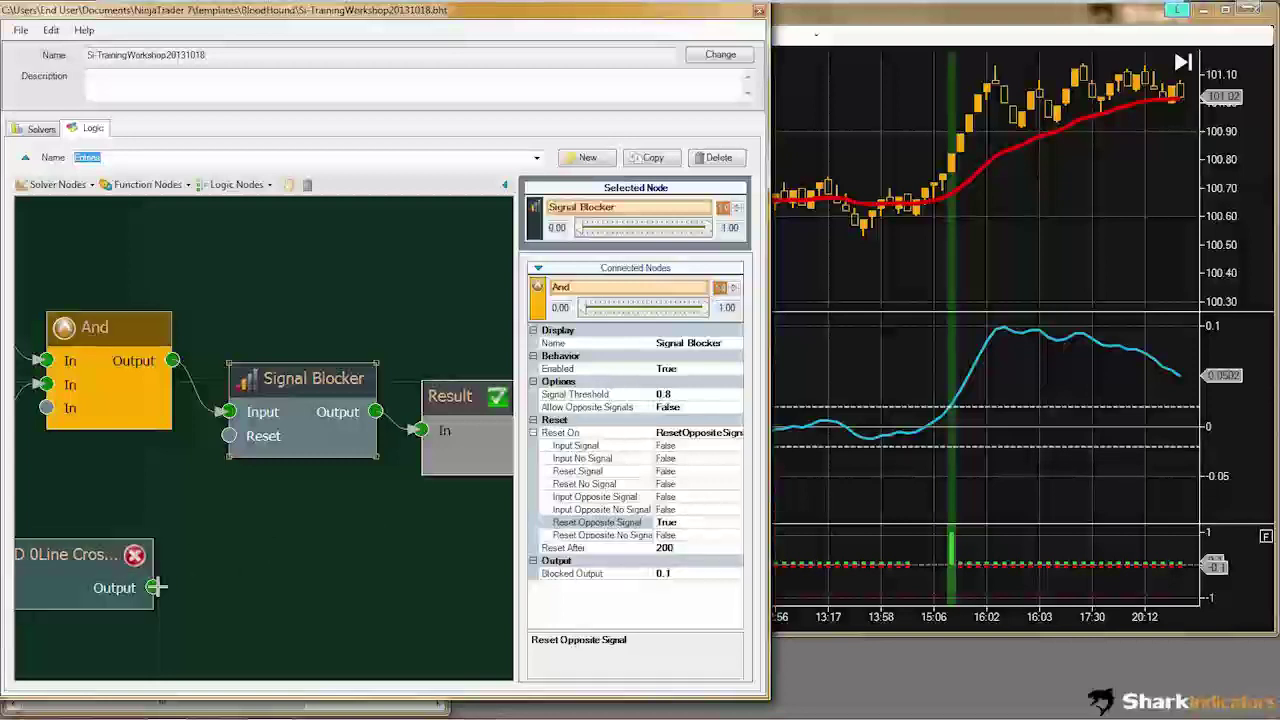
{"action": "left_click_drag", "start_coordinate": [155, 588], "coordinate": [229, 436]}
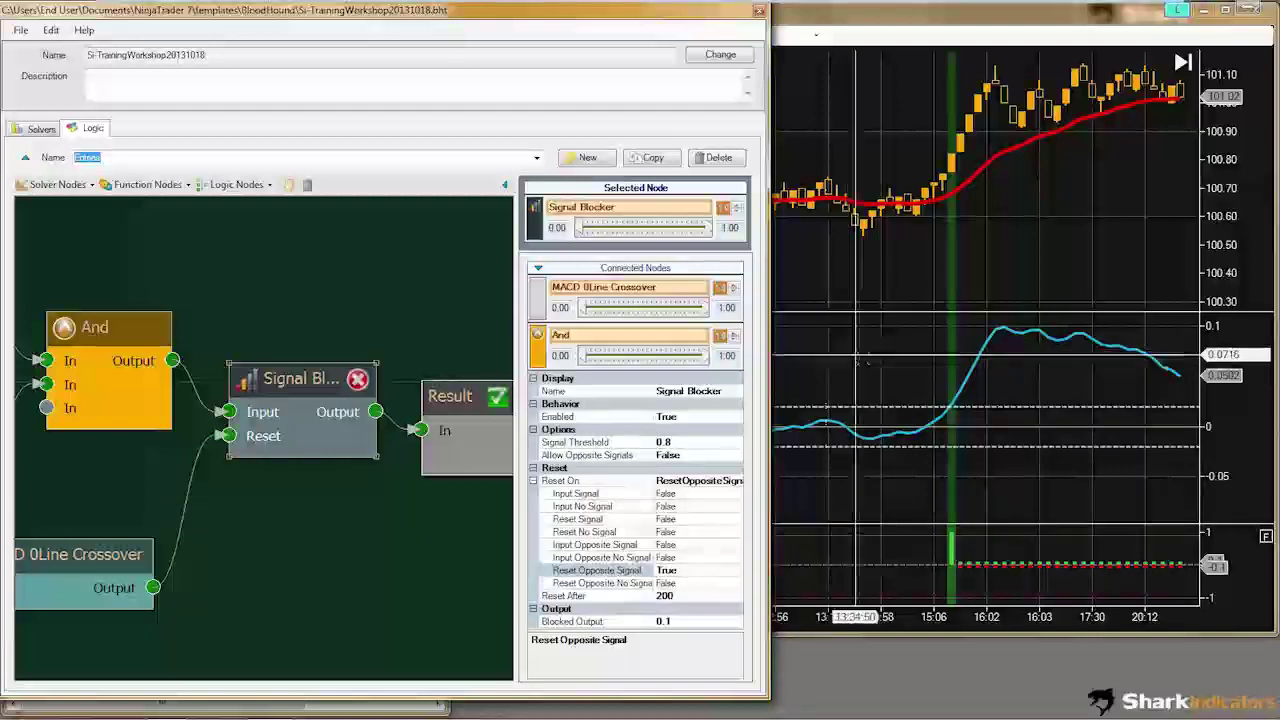
{"action": "left_click", "coordinate": [856, 458]}
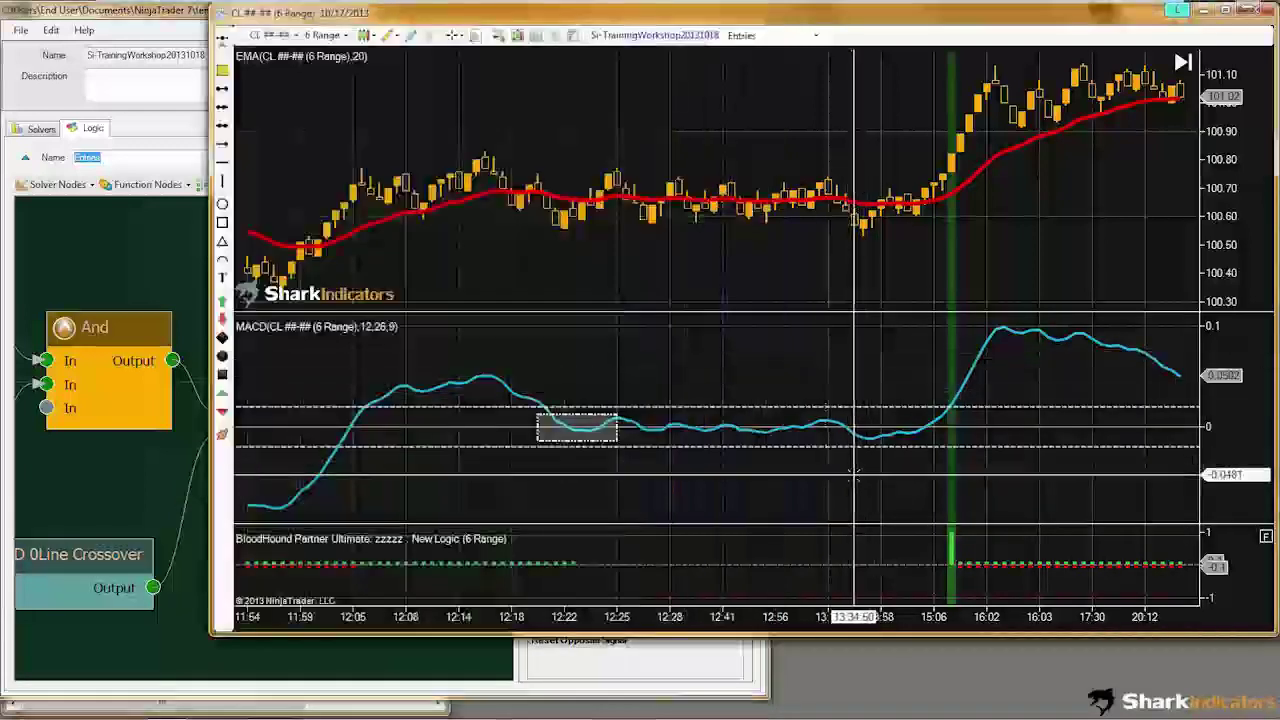
{"action": "scroll", "coordinate": [655, 430], "scroll_direction": "down", "scroll_amount": 5}
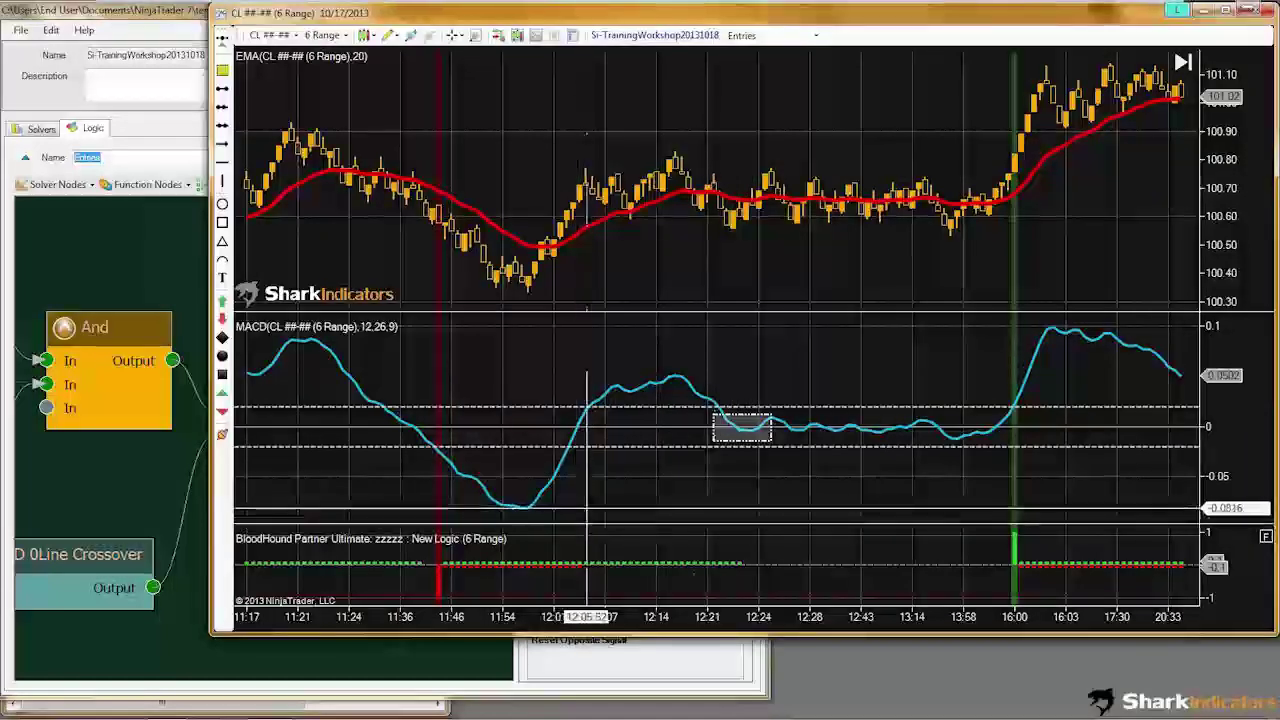
Step: Mark the short signal just after 11:42 with a red down arrow below the line in the MACD panel
{"action": "left_click_drag", "start_coordinate": [587, 508], "coordinate": [728, 510]}
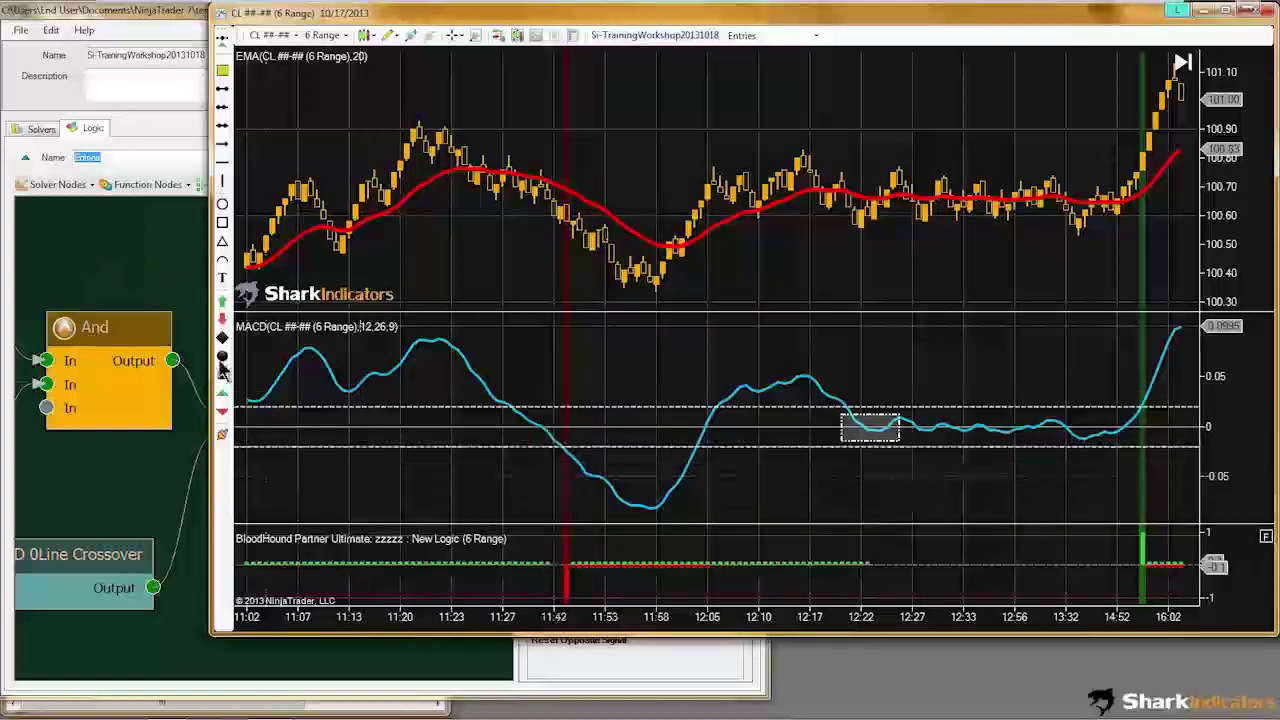
{"action": "left_click", "coordinate": [566, 472]}
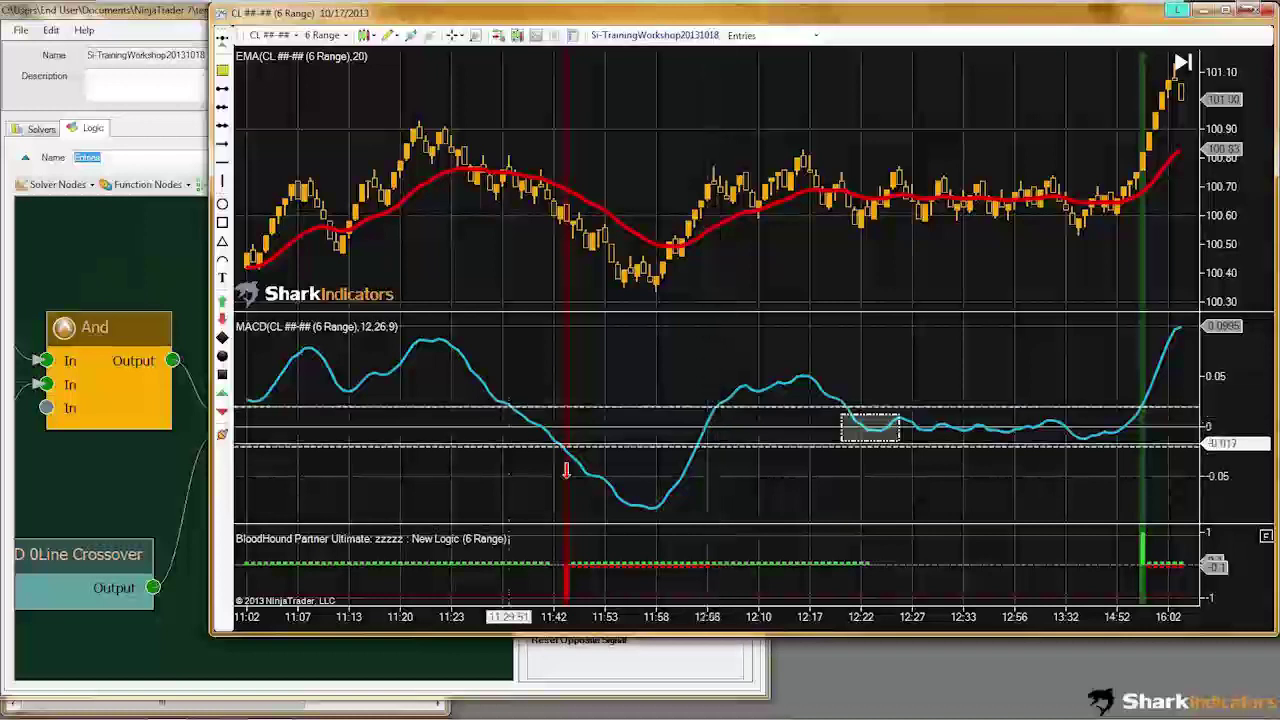
Step: Set Input Opposite Signal to True in the Signal Blocker's Reset On conditions
{"action": "left_click", "coordinate": [137, 511]}
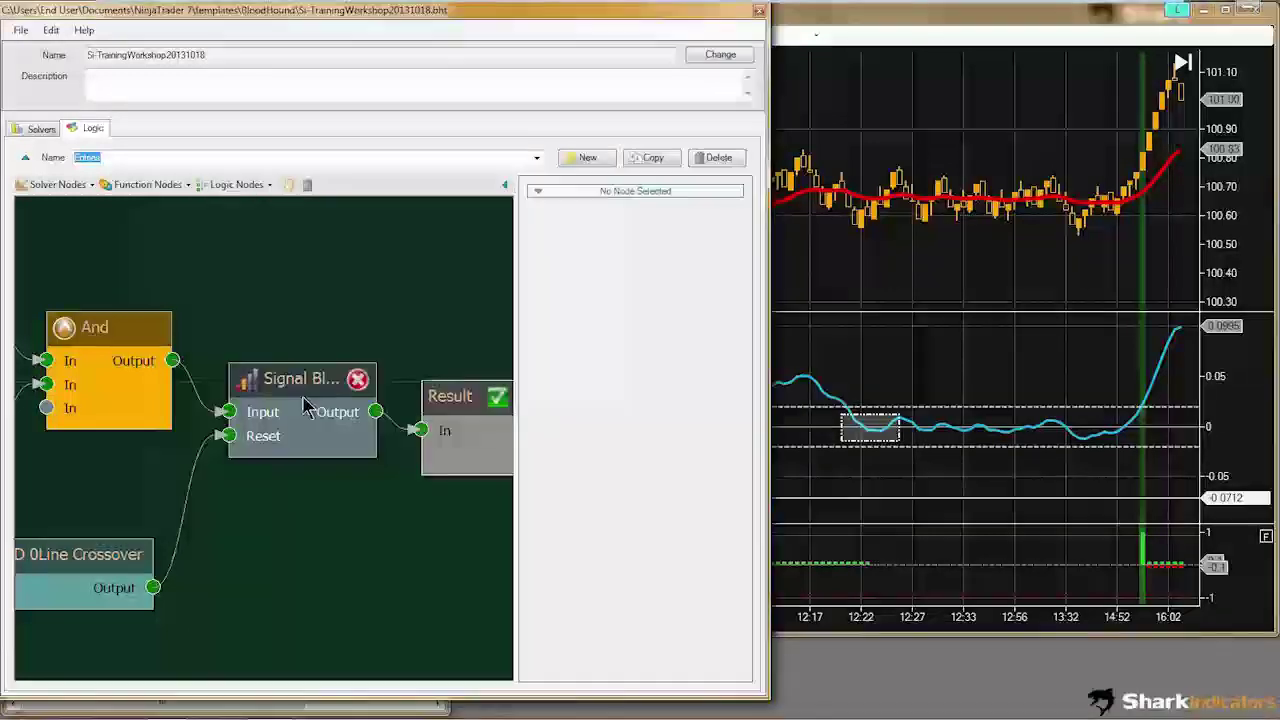
{"action": "left_click_drag", "start_coordinate": [299, 384], "coordinate": [288, 380]}
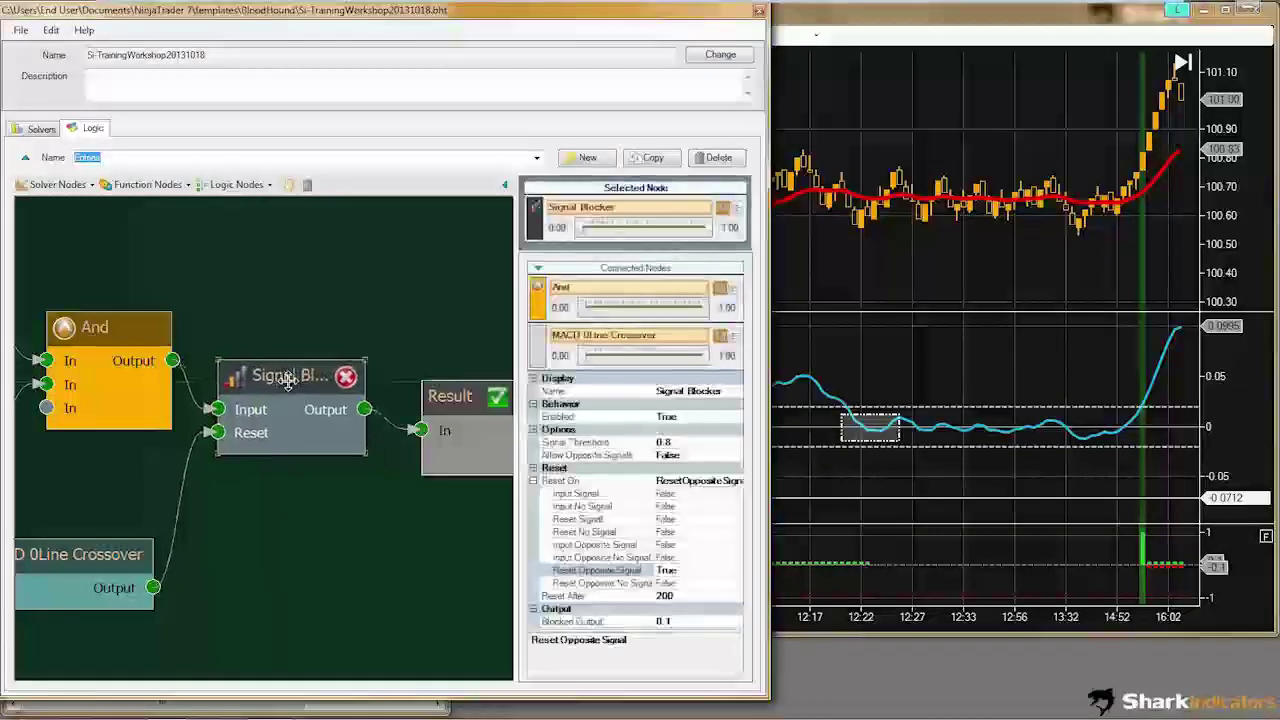
{"action": "left_click", "coordinate": [584, 548]}
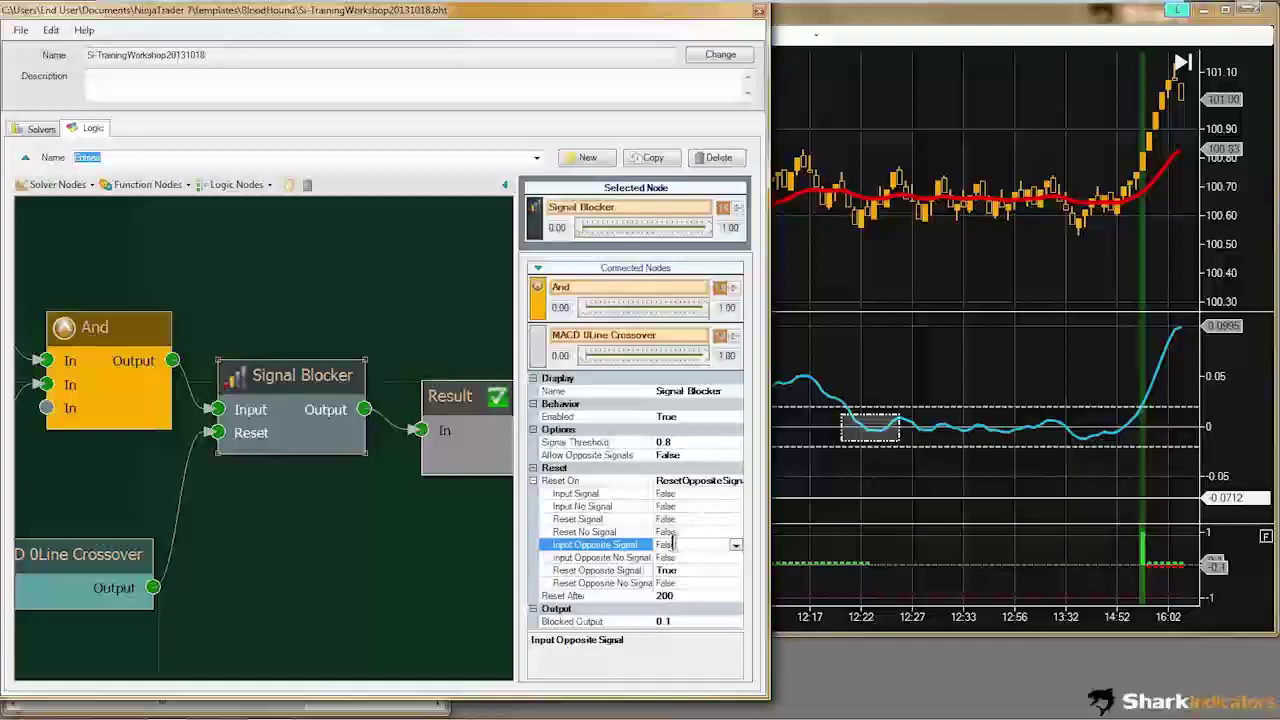
{"action": "double_click", "coordinate": [684, 544]}
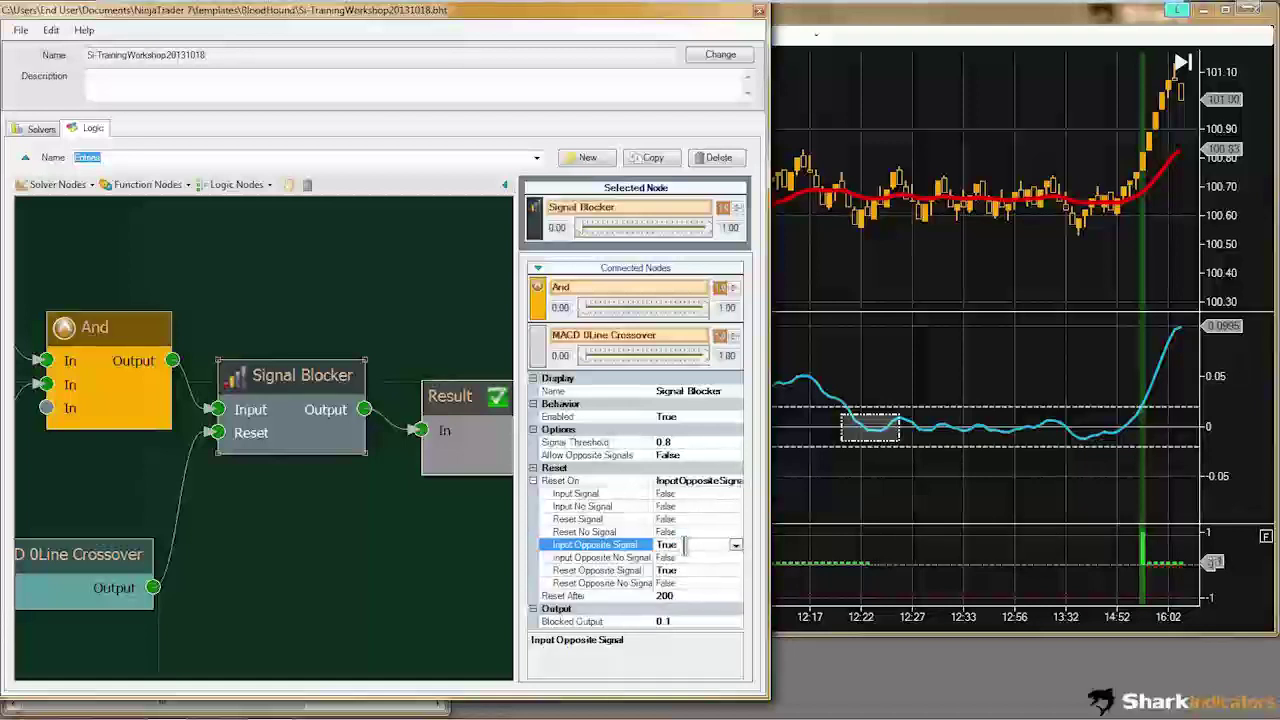
Step: Bring the chart forward and enlarge its BloodHound and MACD panels
{"action": "left_click", "coordinate": [790, 450]}
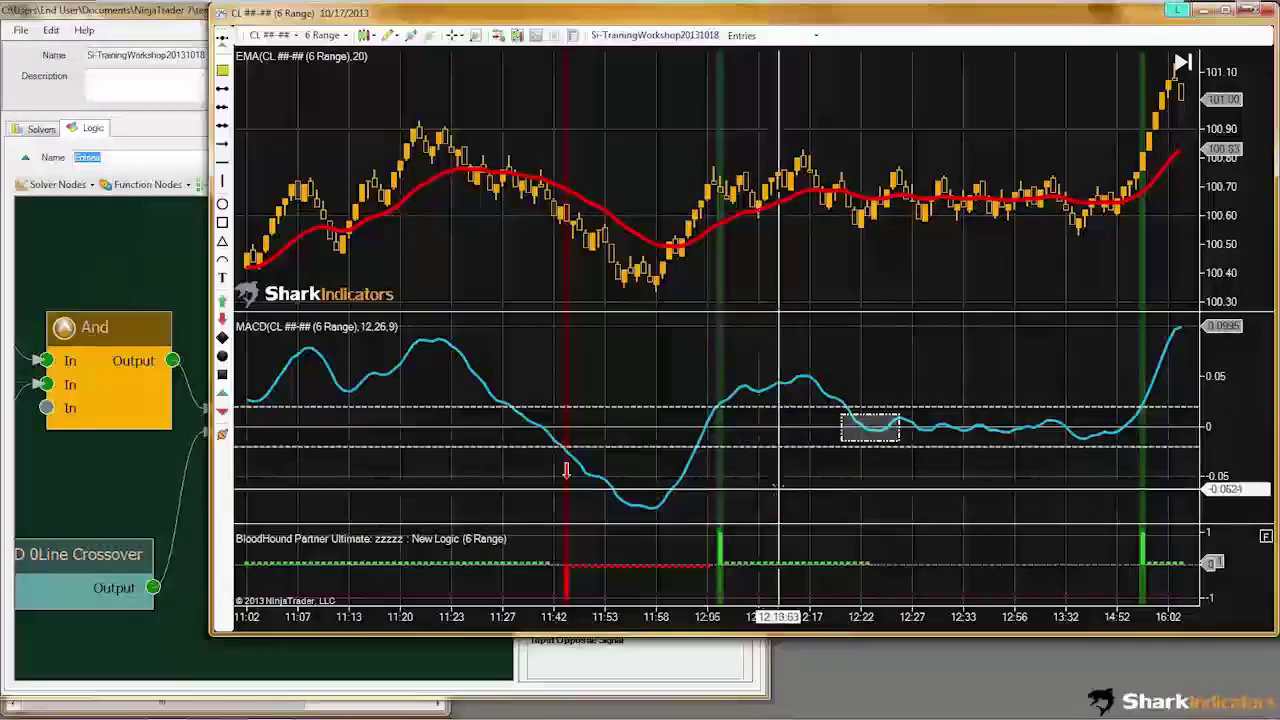
{"action": "left_click_drag", "start_coordinate": [765, 522], "coordinate": [766, 498]}
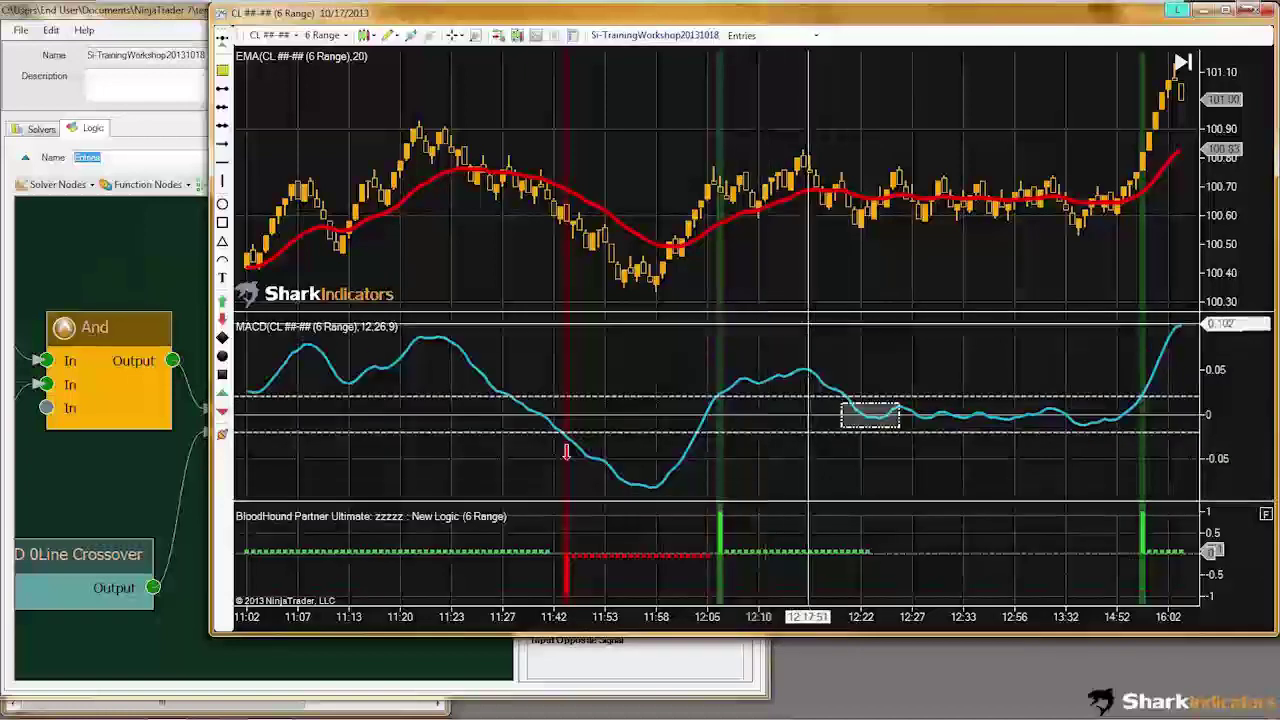
{"action": "left_click_drag", "start_coordinate": [805, 313], "coordinate": [803, 258]}
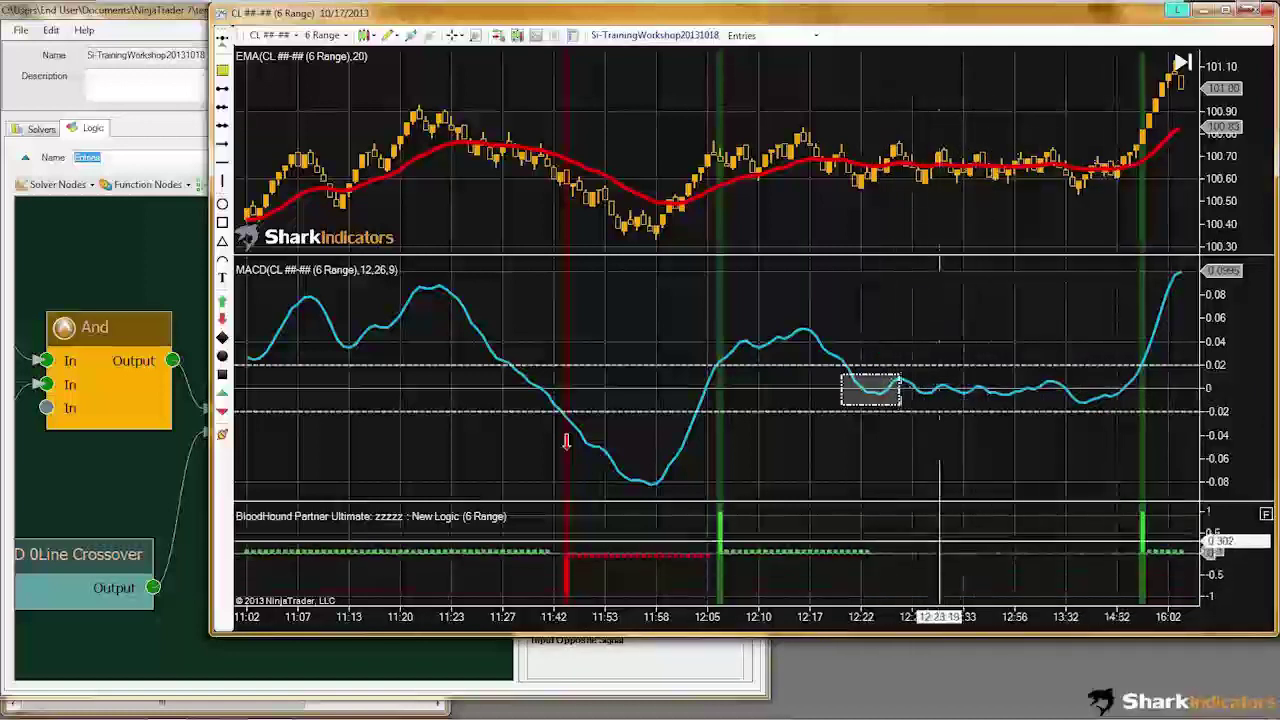
Step: Examine the Signal Blocker's long and short signals against the MACD across the 10/17 and 10/18 sessions
{"action": "left_click_drag", "start_coordinate": [908, 472], "coordinate": [612, 468]}
{"action": "middle_click", "coordinate": [857, 361]}
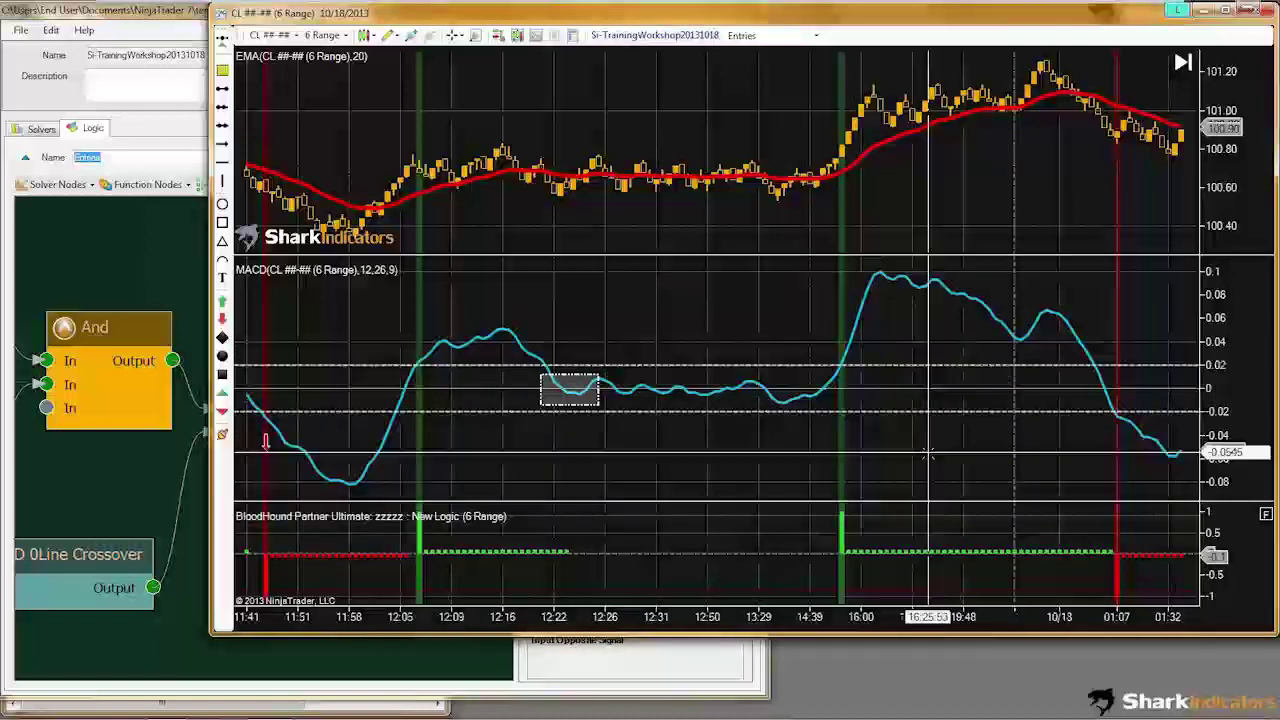
{"action": "scroll", "coordinate": [870, 440], "scroll_direction": "down", "scroll_amount": 10}
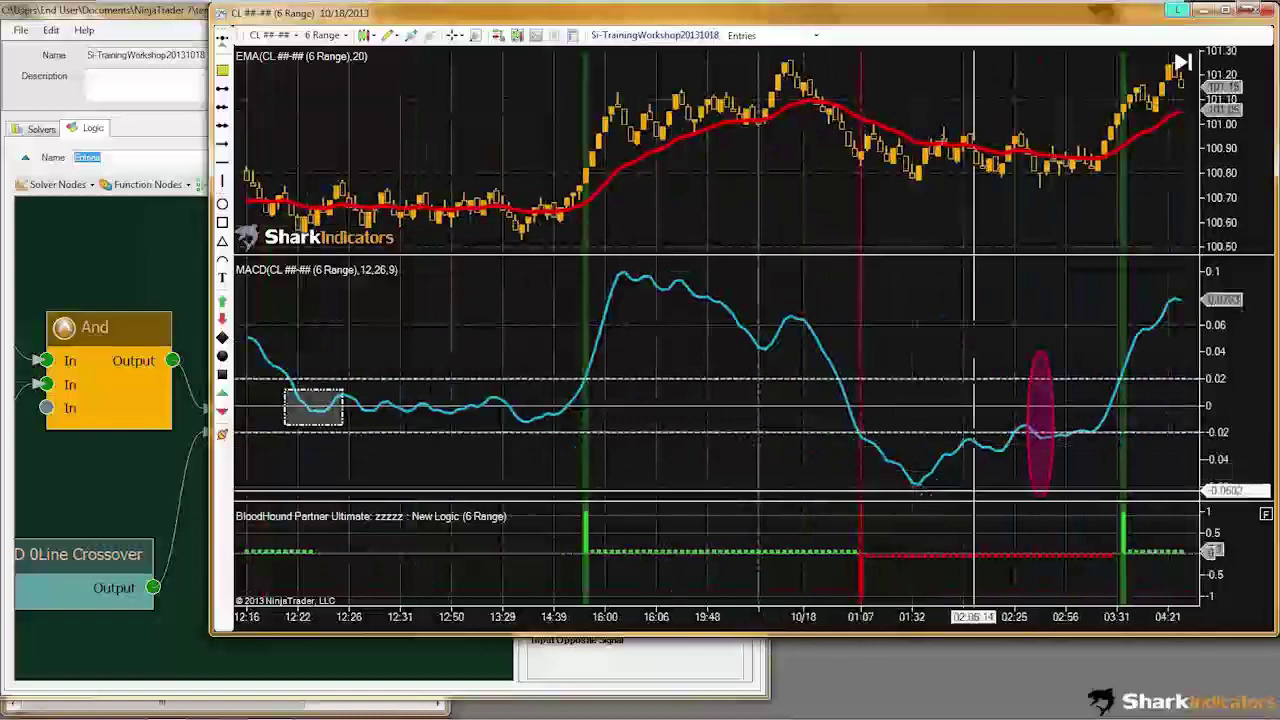
{"action": "left_click_drag", "start_coordinate": [820, 477], "coordinate": [645, 461]}
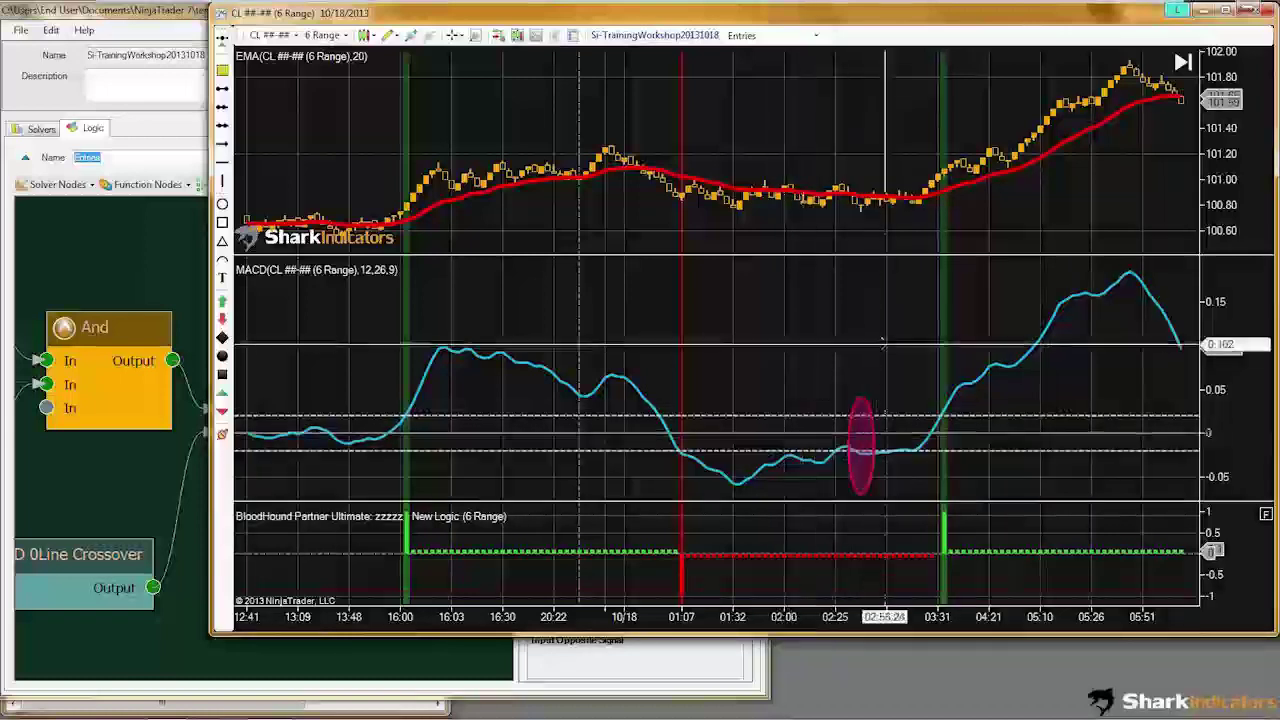
{"action": "scroll", "coordinate": [803, 430], "scroll_direction": "down", "scroll_amount": 5}
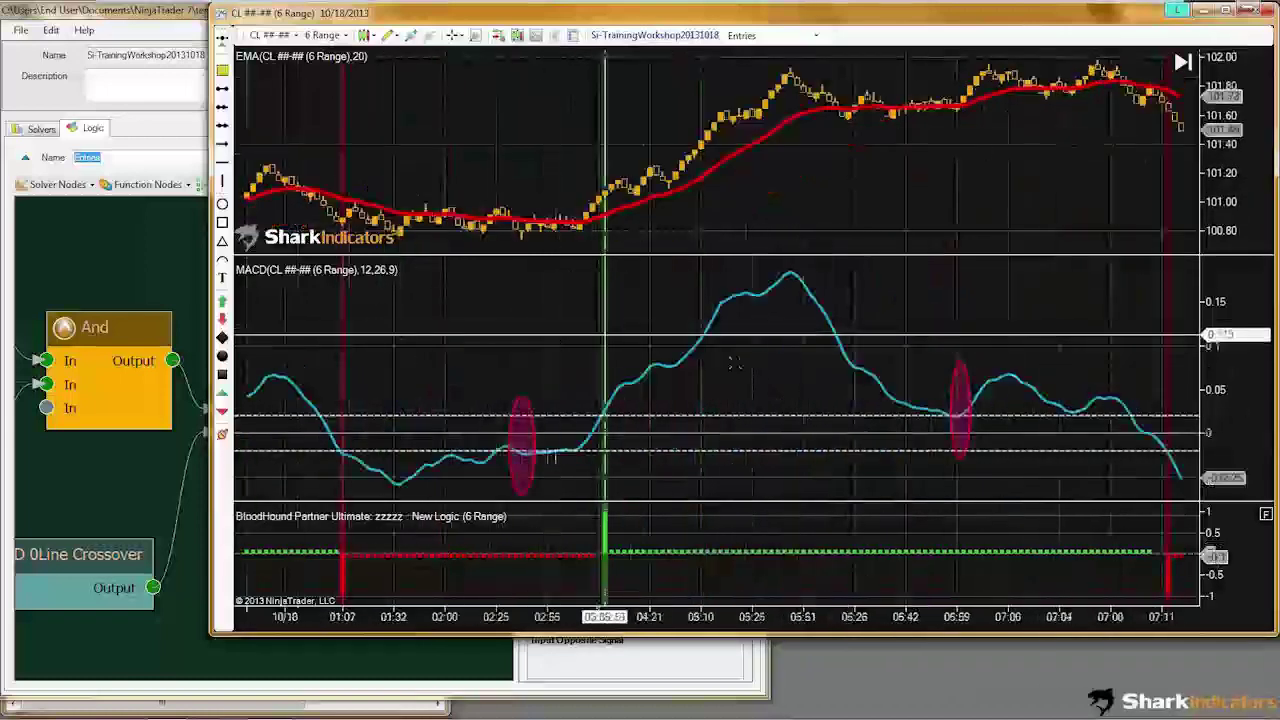
{"action": "scroll", "coordinate": [826, 313], "scroll_direction": "down", "scroll_amount": 5}
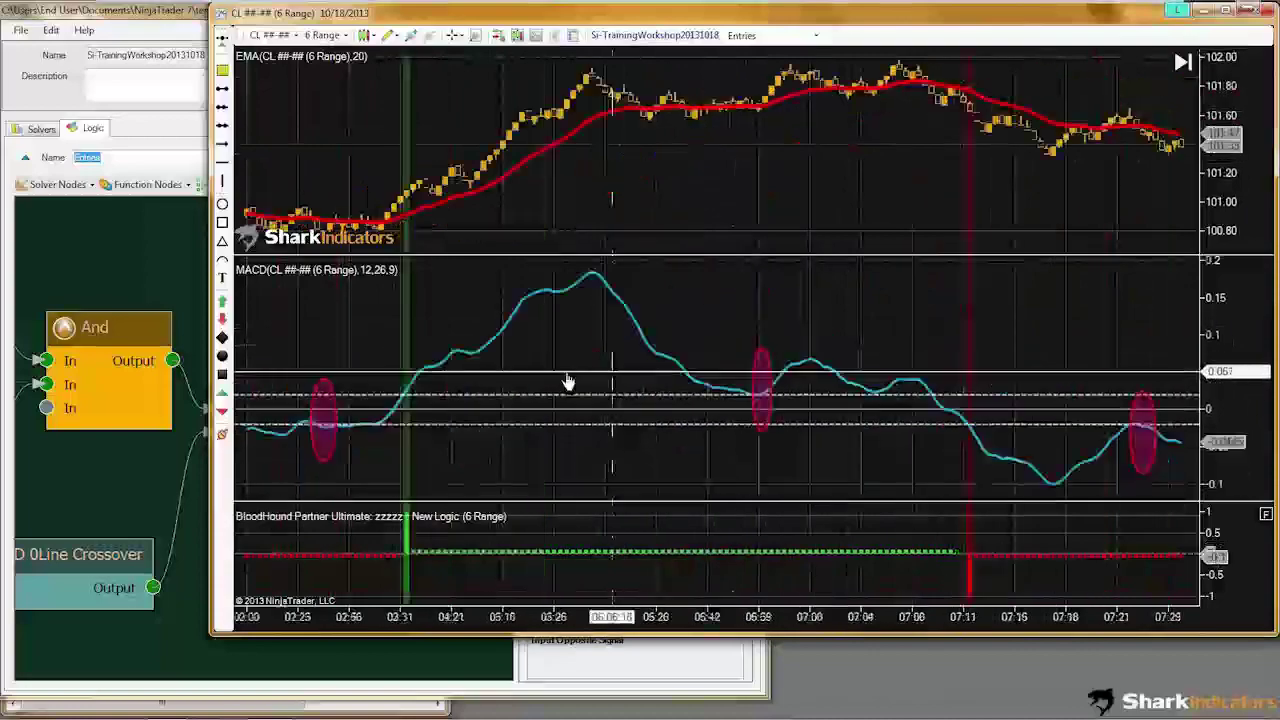
{"action": "scroll", "coordinate": [826, 313], "scroll_direction": "down", "scroll_amount": 4}
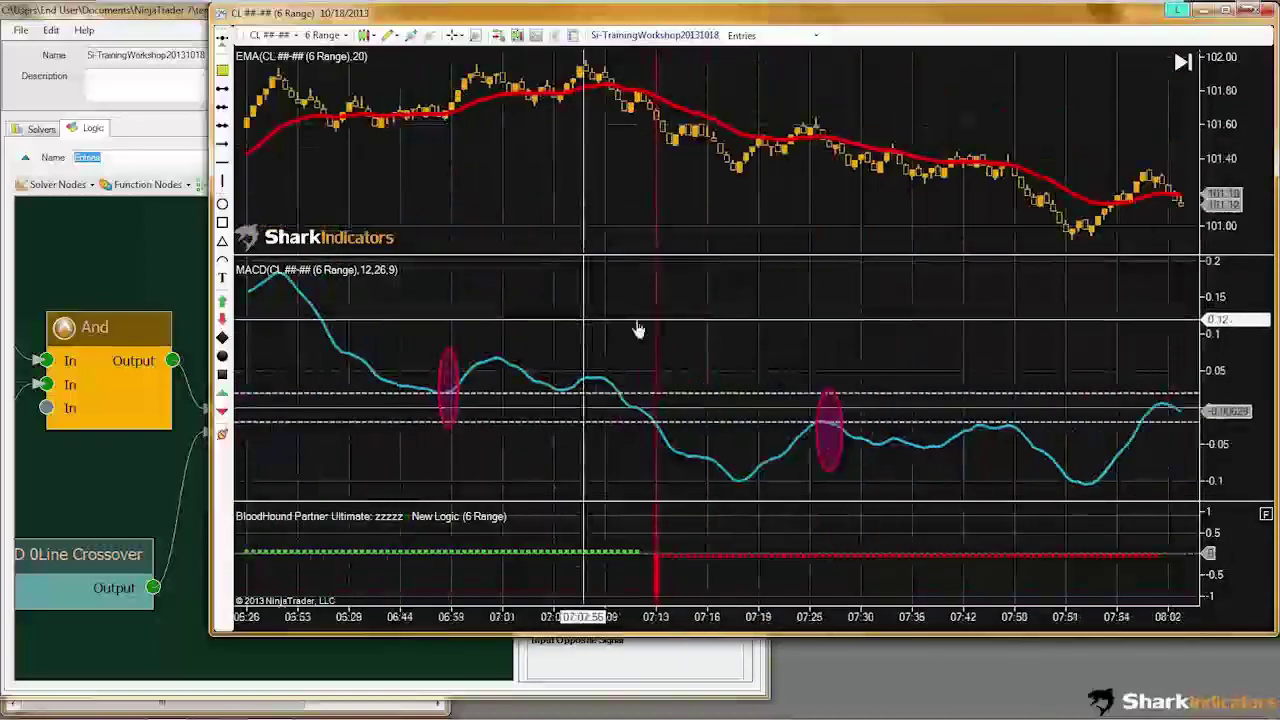
{"action": "scroll", "coordinate": [634, 329], "scroll_direction": "up", "scroll_amount": 6}
{"action": "scroll", "coordinate": [814, 355], "scroll_direction": "up", "scroll_amount": 5}
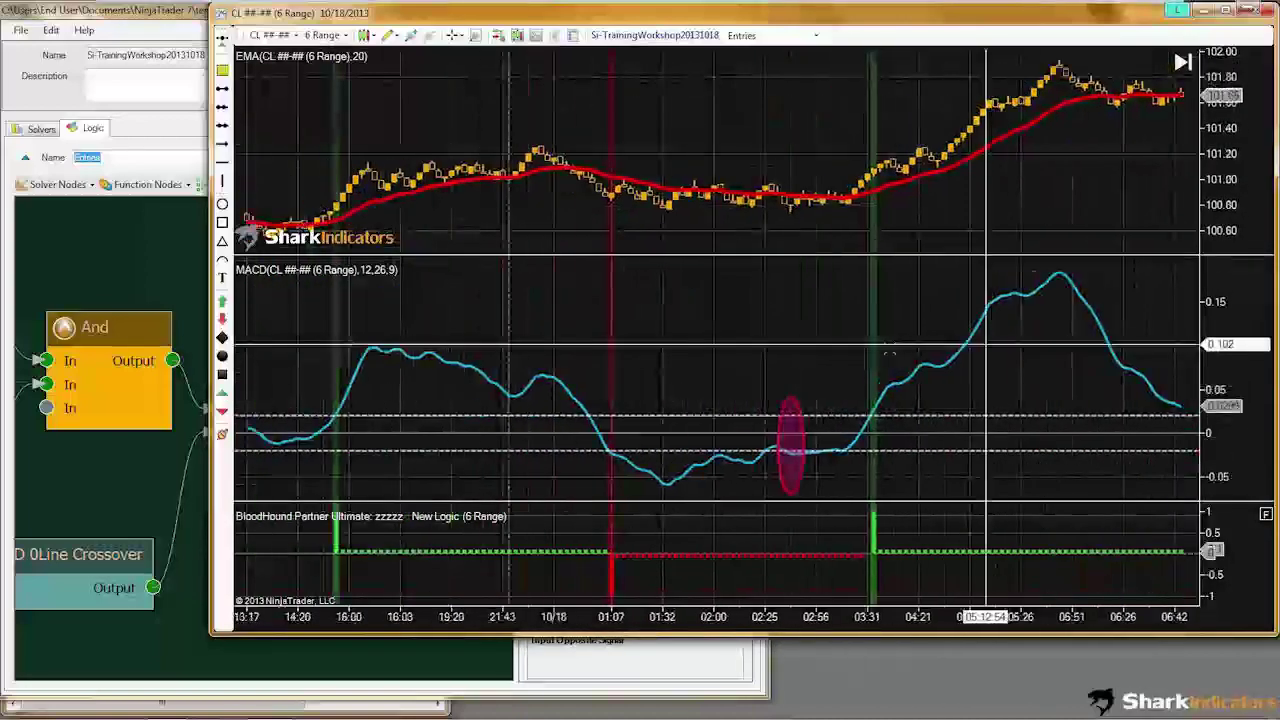
{"action": "scroll", "coordinate": [829, 353], "scroll_direction": "up", "scroll_amount": 5}
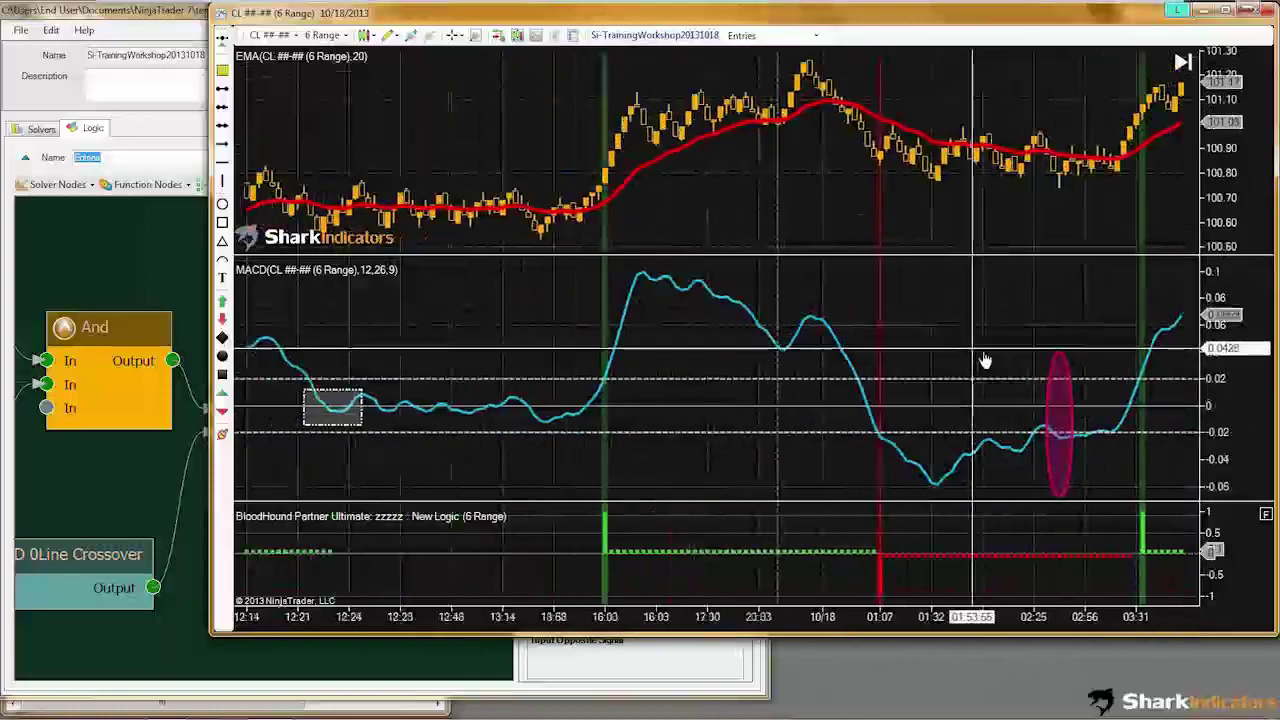
{"action": "scroll", "coordinate": [566, 333], "scroll_direction": "up", "scroll_amount": 5}
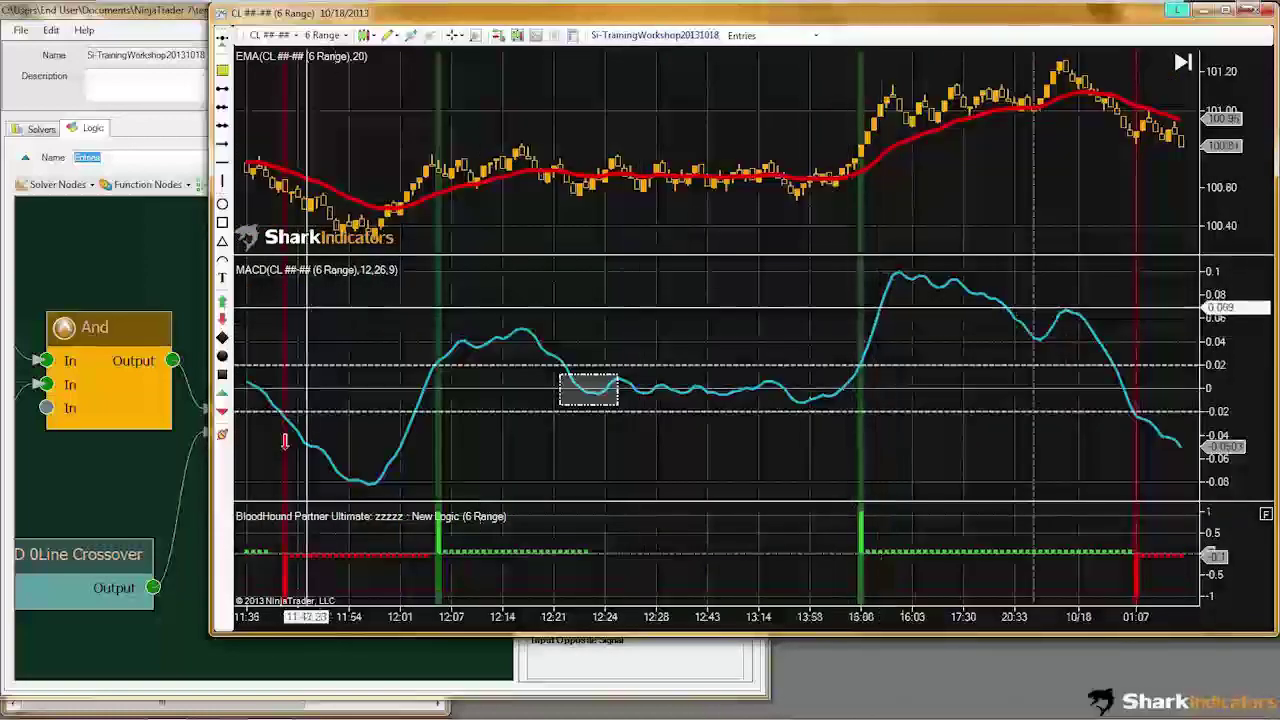
Step: Draw a wide ellipse on the MACD panel spanning the stretch between the 12:05 and 16:00 long signals
{"action": "left_click", "coordinate": [223, 204]}
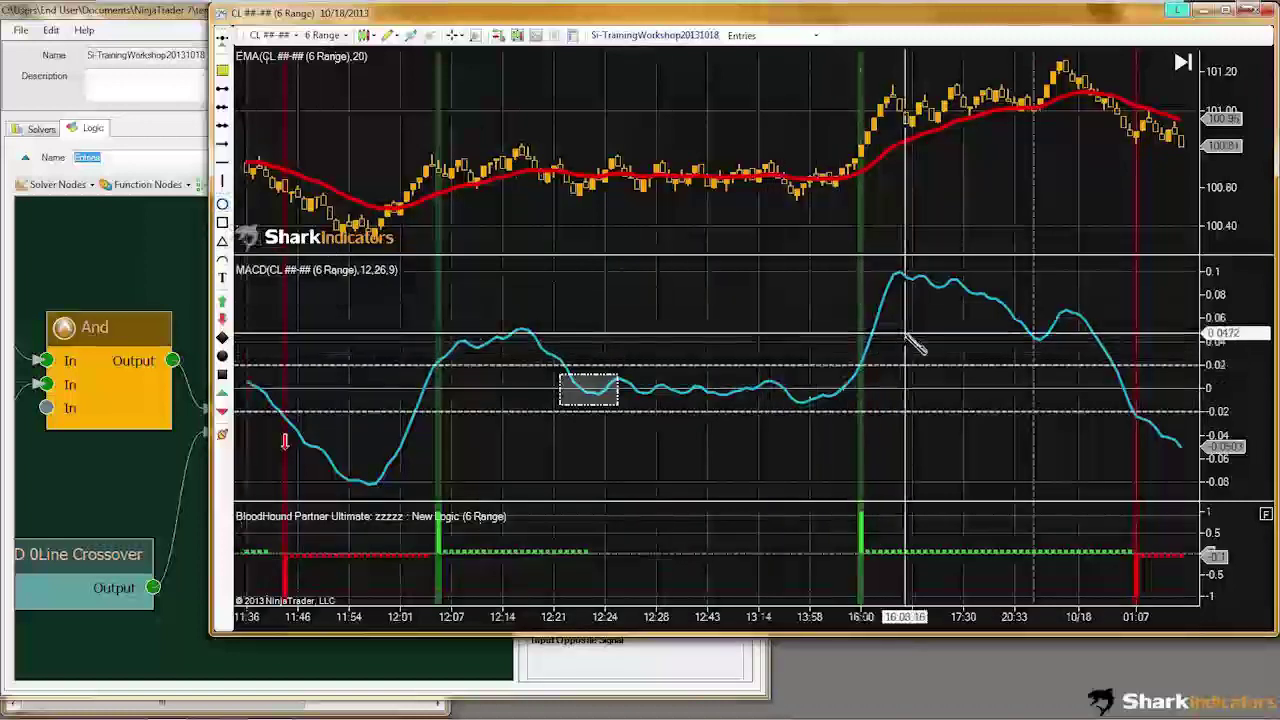
{"action": "left_click", "coordinate": [955, 320]}
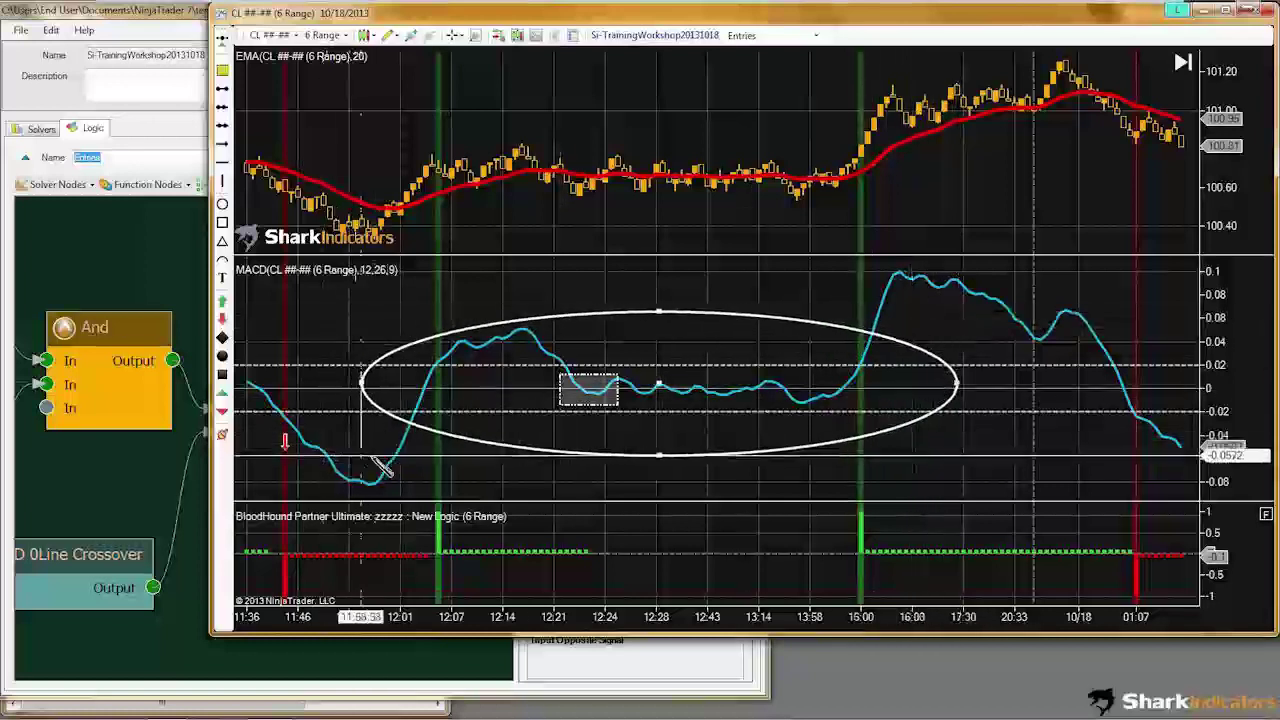
{"action": "left_click", "coordinate": [401, 465]}
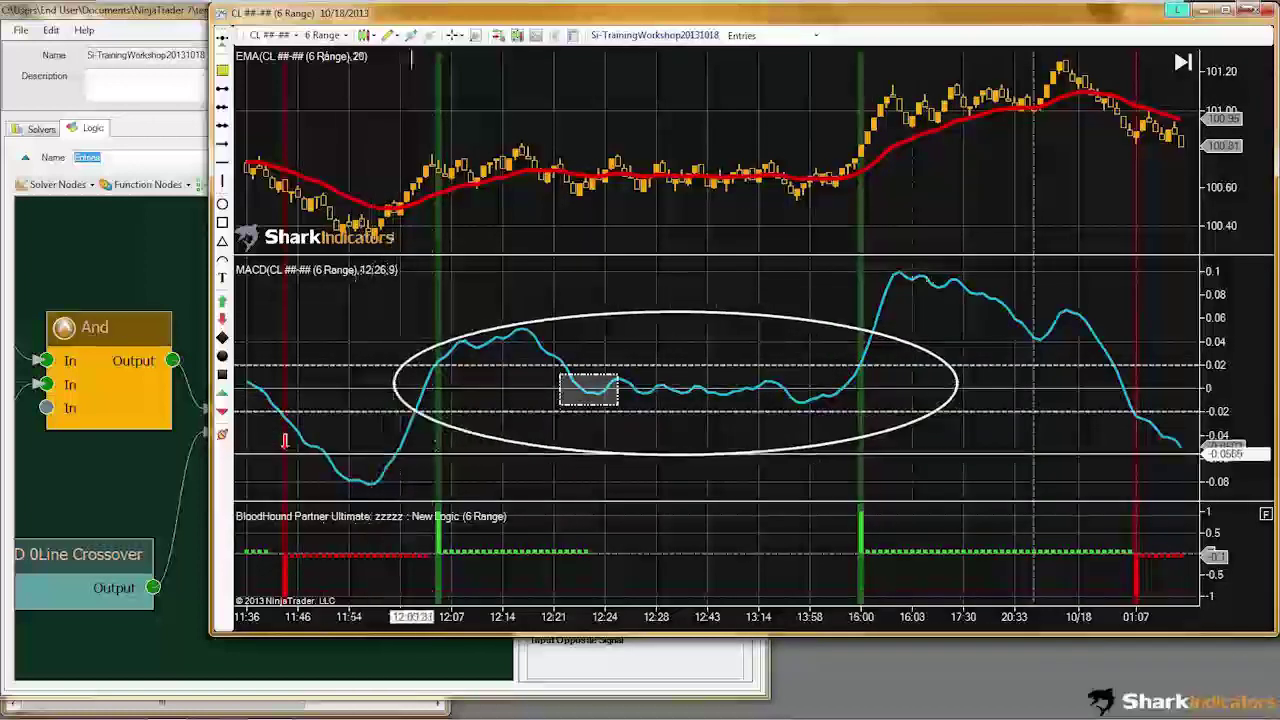
Step: Mark the long signal near 12:05 with a green up arrow and narrow the ellipse around the MACD rise at 16:00
{"action": "left_click", "coordinate": [437, 320]}
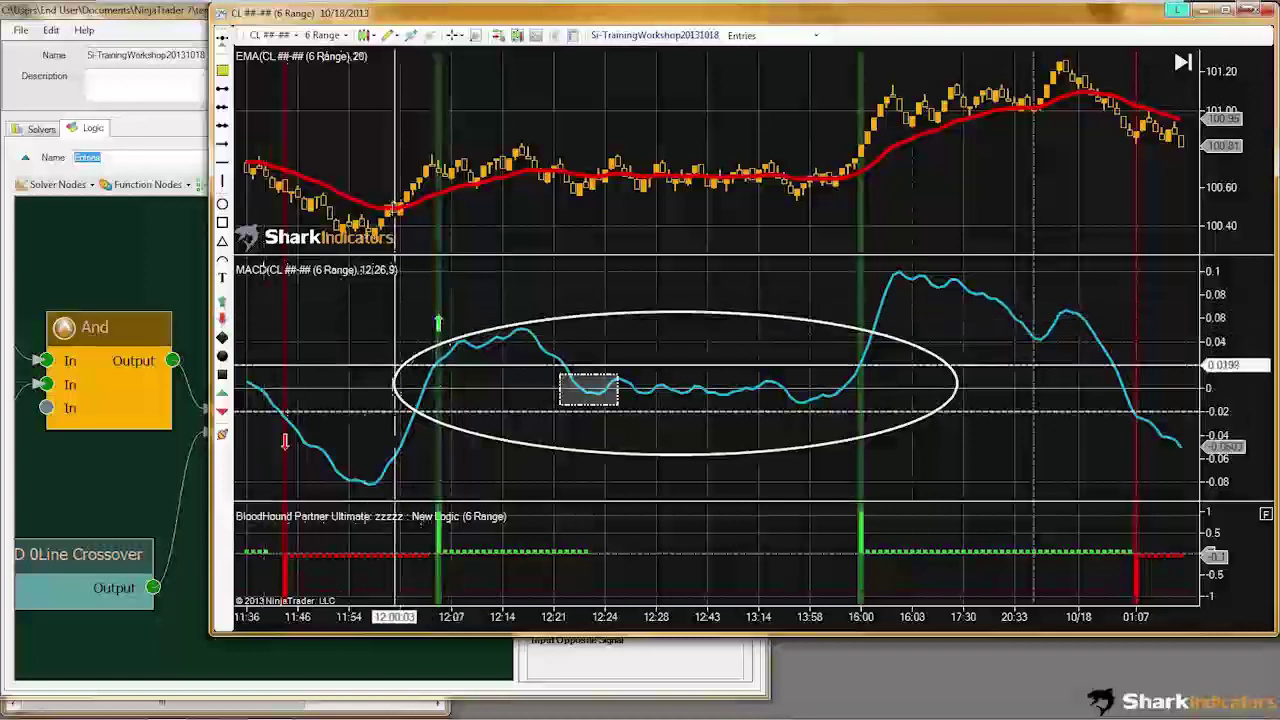
{"action": "left_click", "coordinate": [398, 376]}
{"action": "left_click_drag", "start_coordinate": [398, 380], "coordinate": [828, 336]}
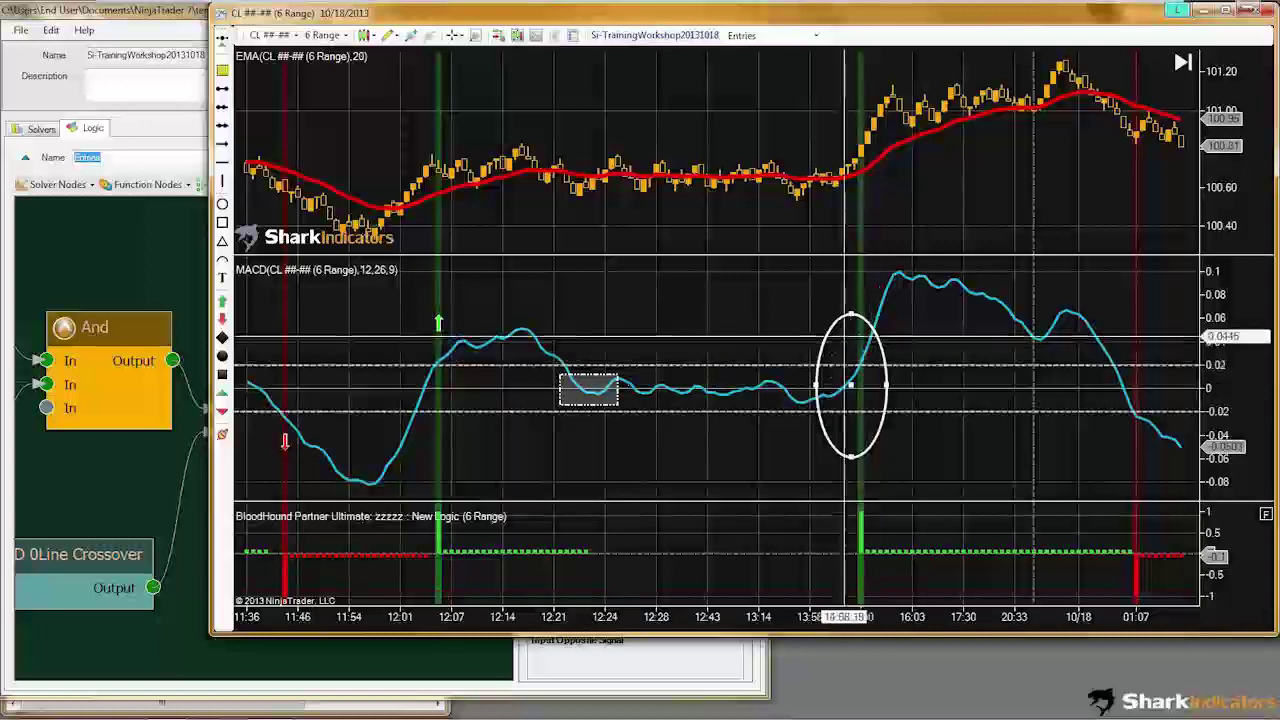
Step: Return to the Entries logic, show the MACD 0Line Crossover's settings, and shift that node slightly
{"action": "left_click", "coordinate": [113, 503]}
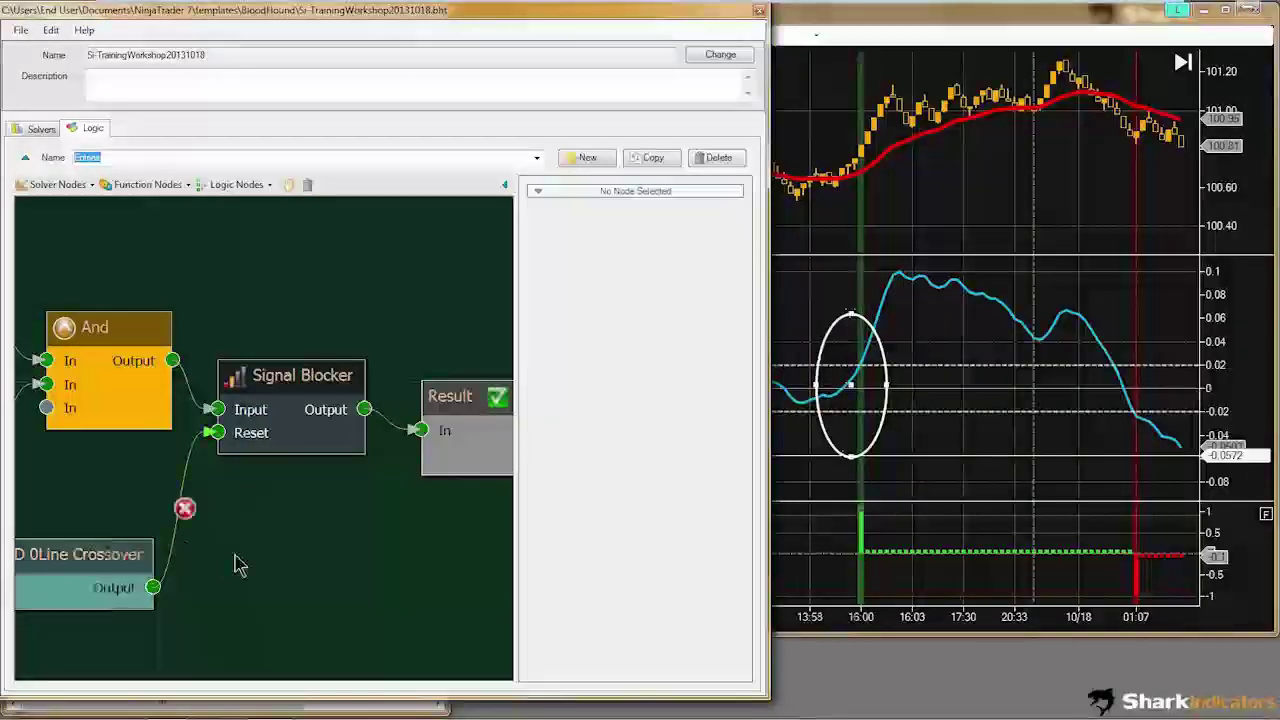
{"action": "scroll", "coordinate": [232, 563], "scroll_direction": "down", "scroll_amount": 4}
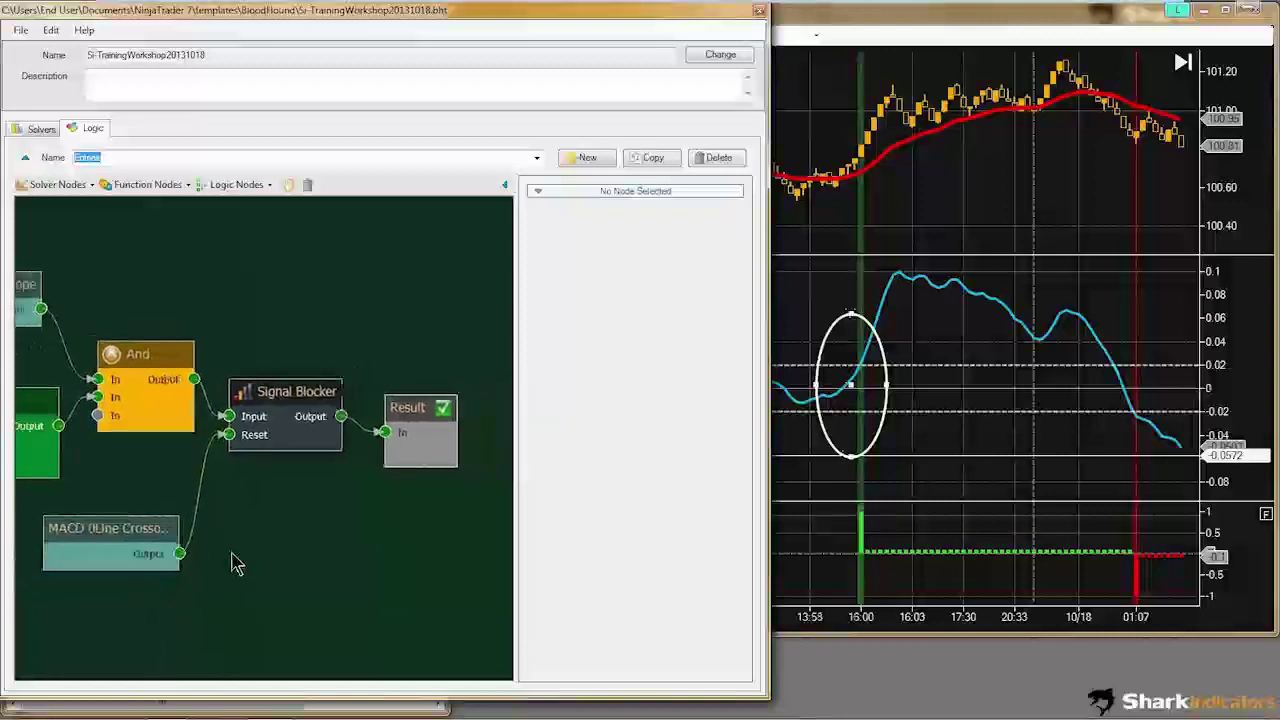
{"action": "left_click", "coordinate": [106, 526]}
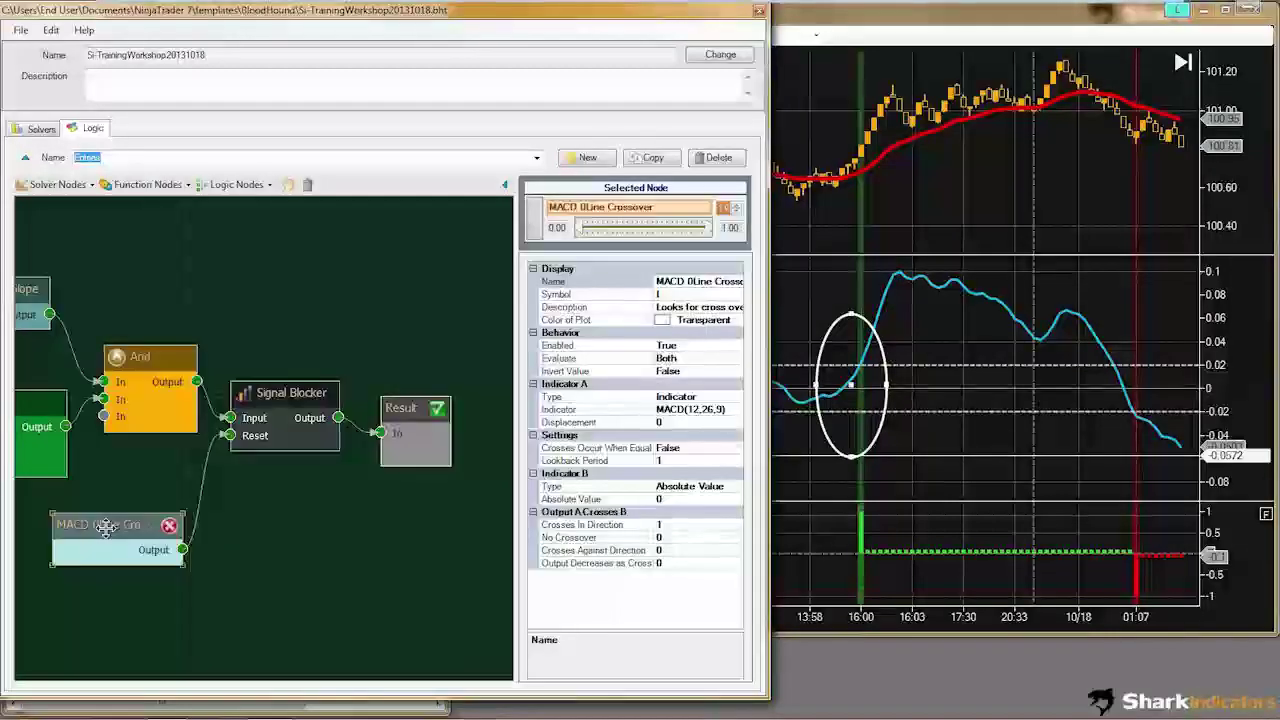
{"action": "left_click_drag", "start_coordinate": [106, 526], "coordinate": [94, 533]}
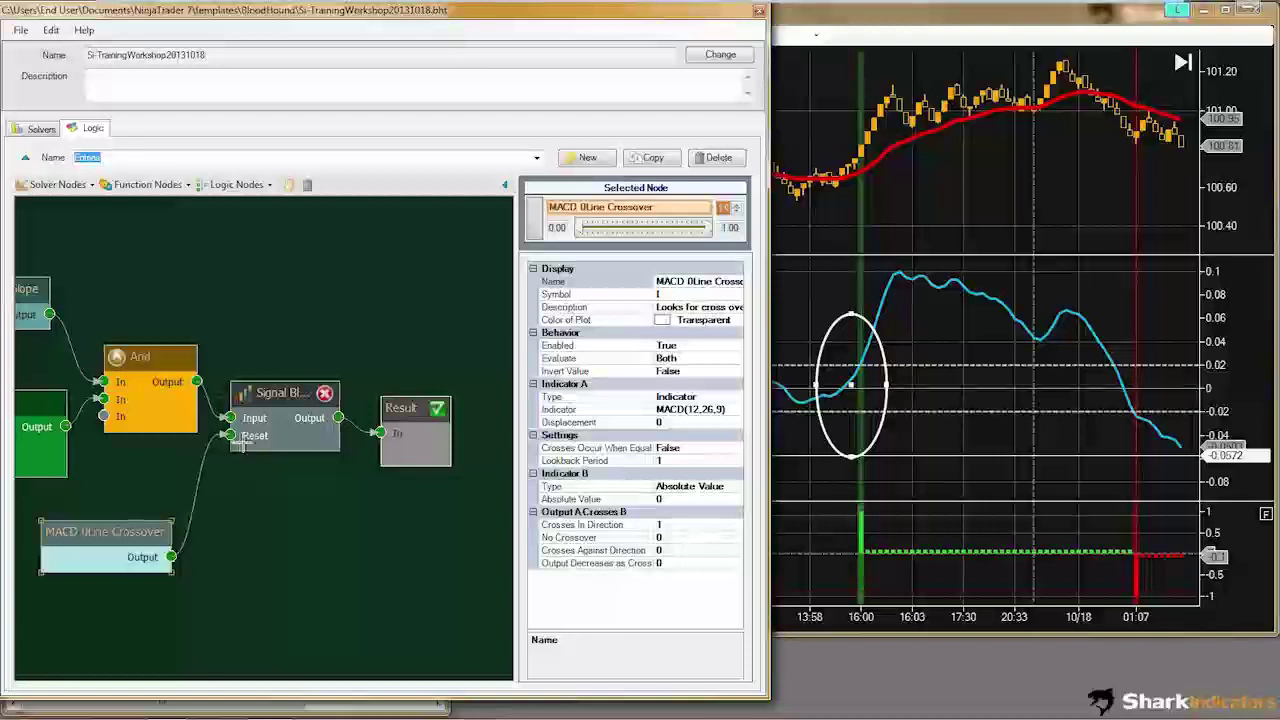
Step: Review the Signal Blocker's Reset On conditions and its Reset After setting
{"action": "left_click", "coordinate": [284, 397]}
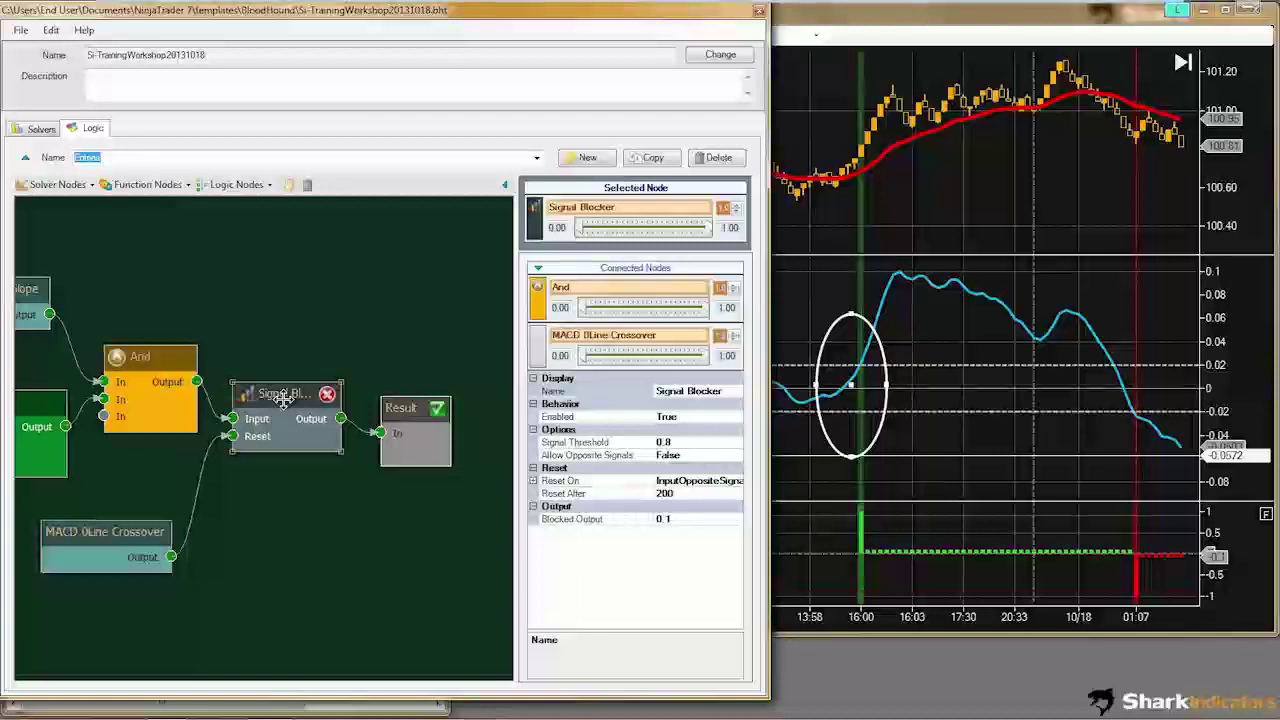
{"action": "left_click", "coordinate": [534, 481]}
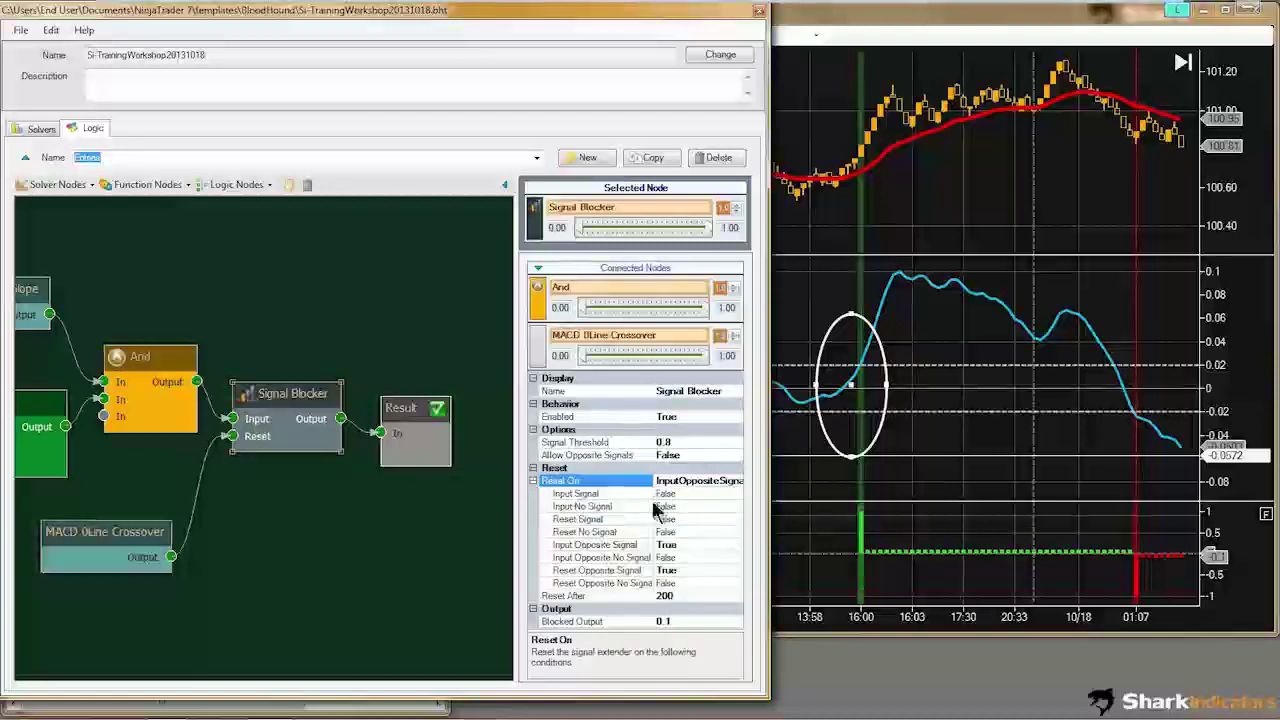
{"action": "left_click", "coordinate": [560, 597]}
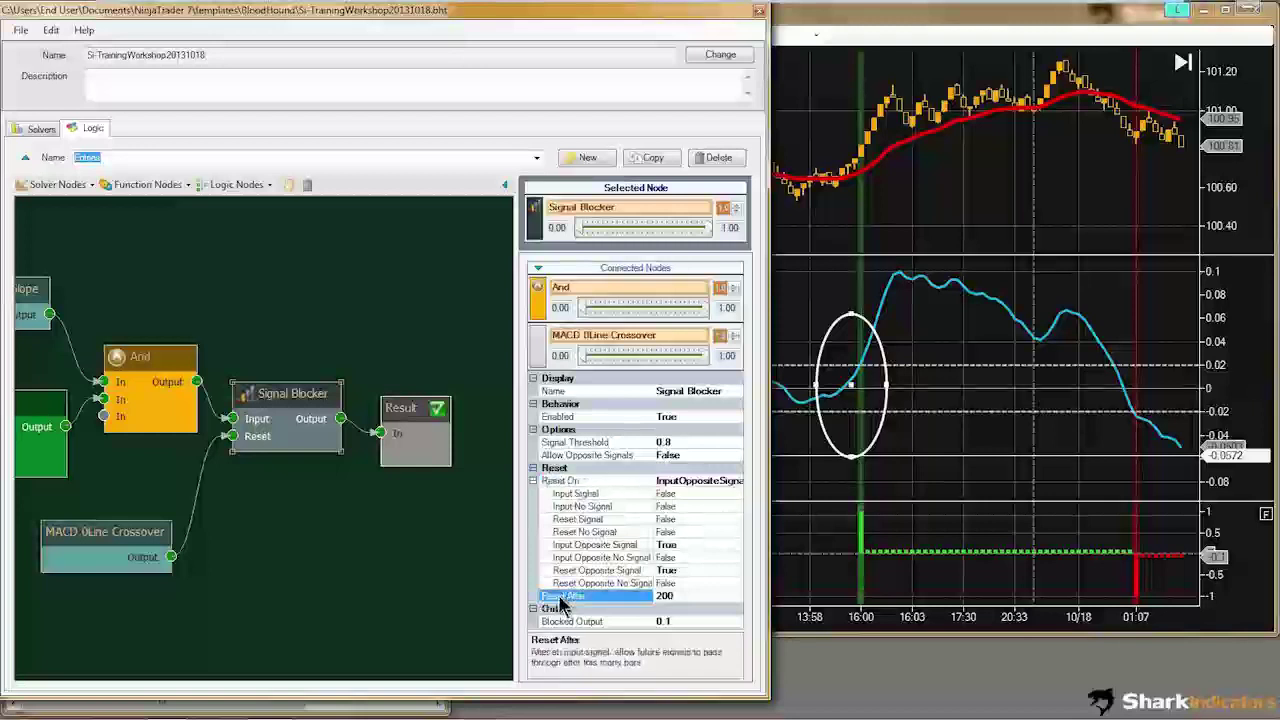
{"action": "left_click", "coordinate": [553, 470]}
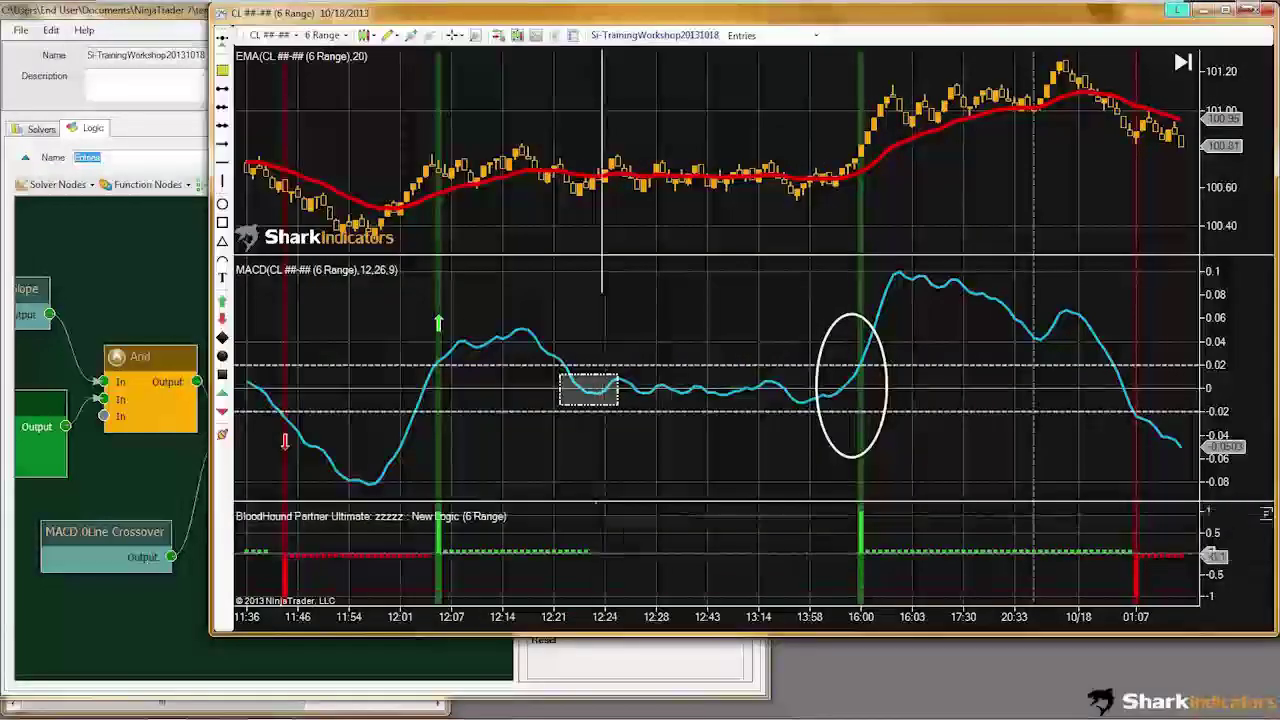
Step: Enlarge the chart's BloodHound panel and show the Signal Blocker's settings beside the chart
{"action": "left_click_drag", "start_coordinate": [601, 485], "coordinate": [601, 428]}
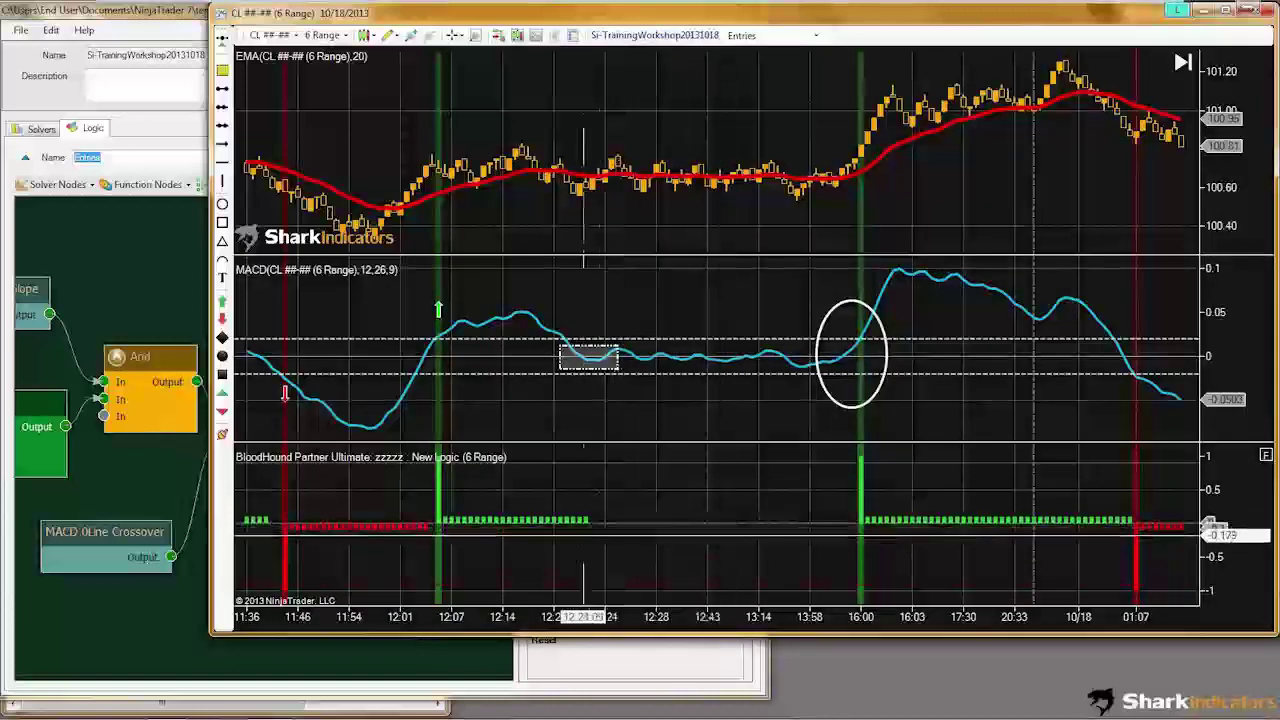
{"action": "left_click", "coordinate": [142, 627]}
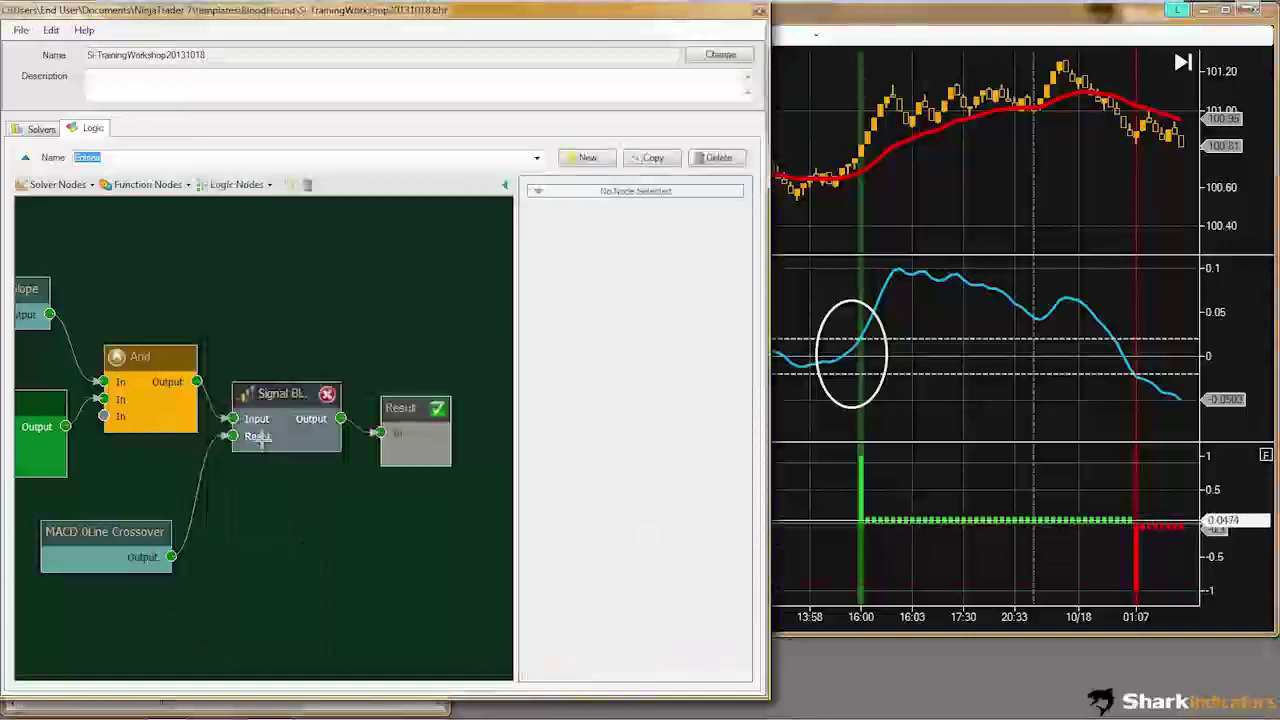
{"action": "left_click", "coordinate": [275, 394]}
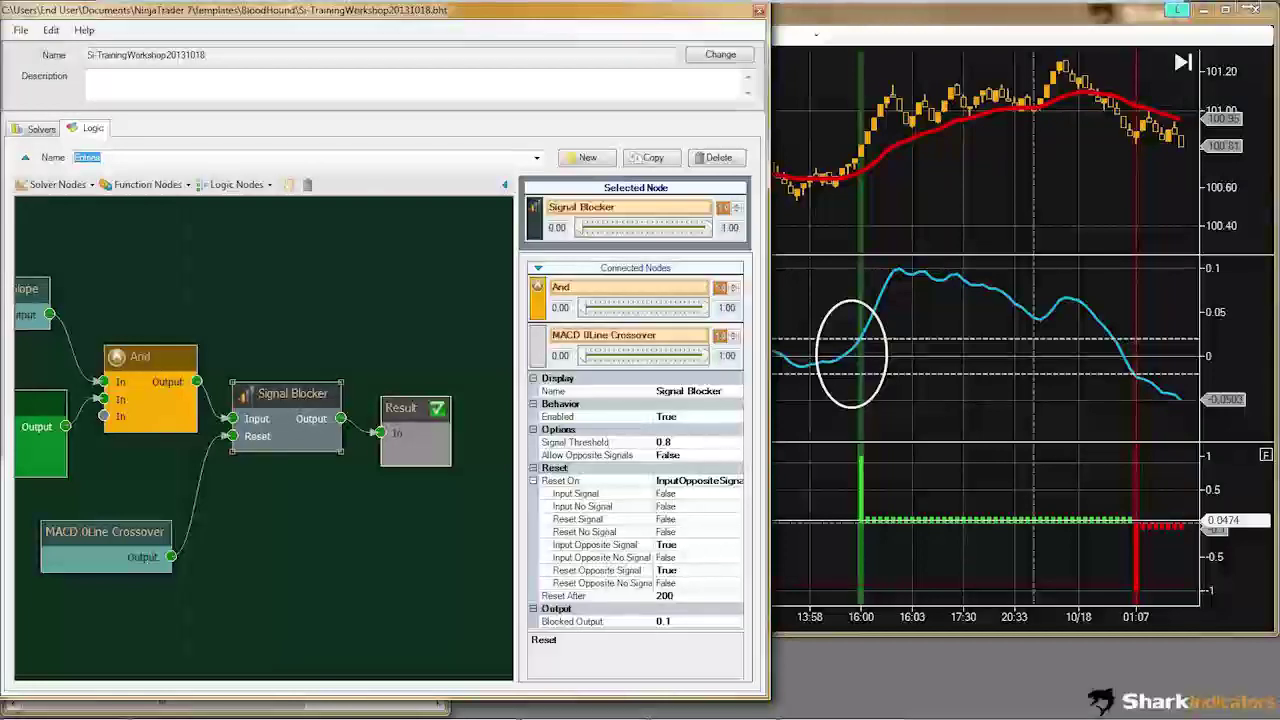
{"action": "middle_click", "coordinate": [931, 420]}
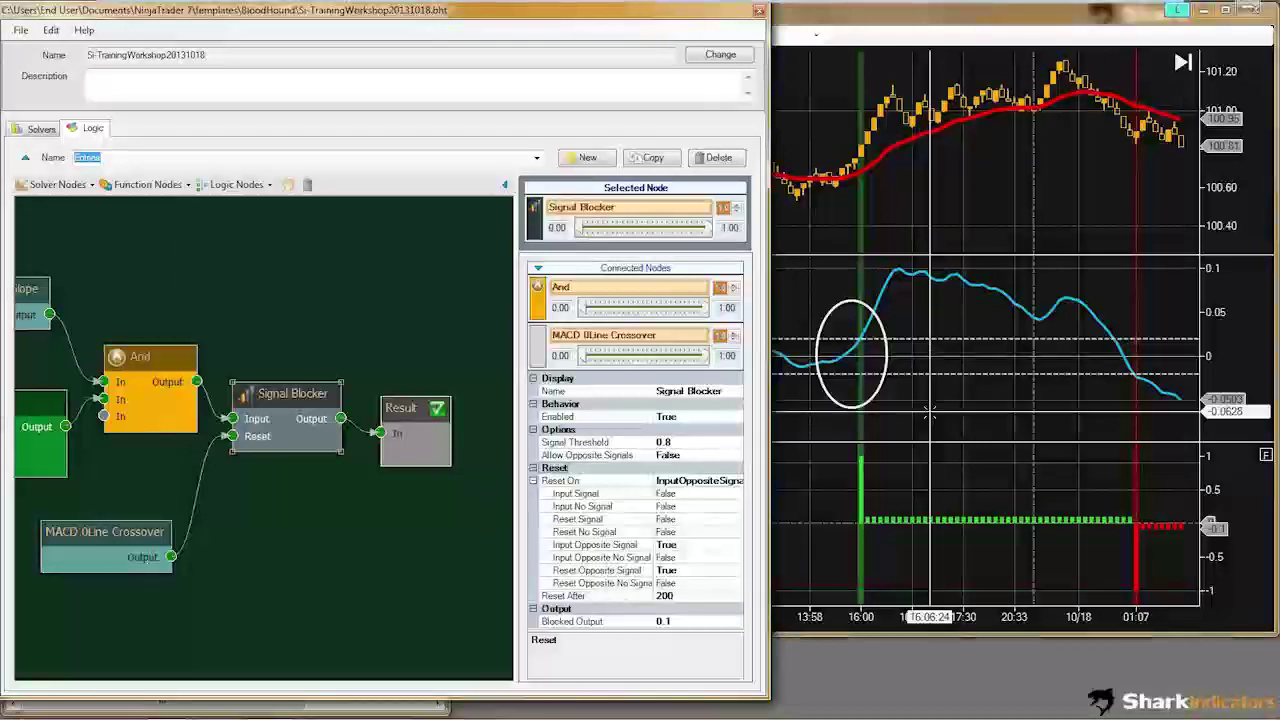
Step: Show the MACD histogram on the chart by setting the indicator's Diff plot color to DarkGray
{"action": "left_click", "coordinate": [931, 420]}
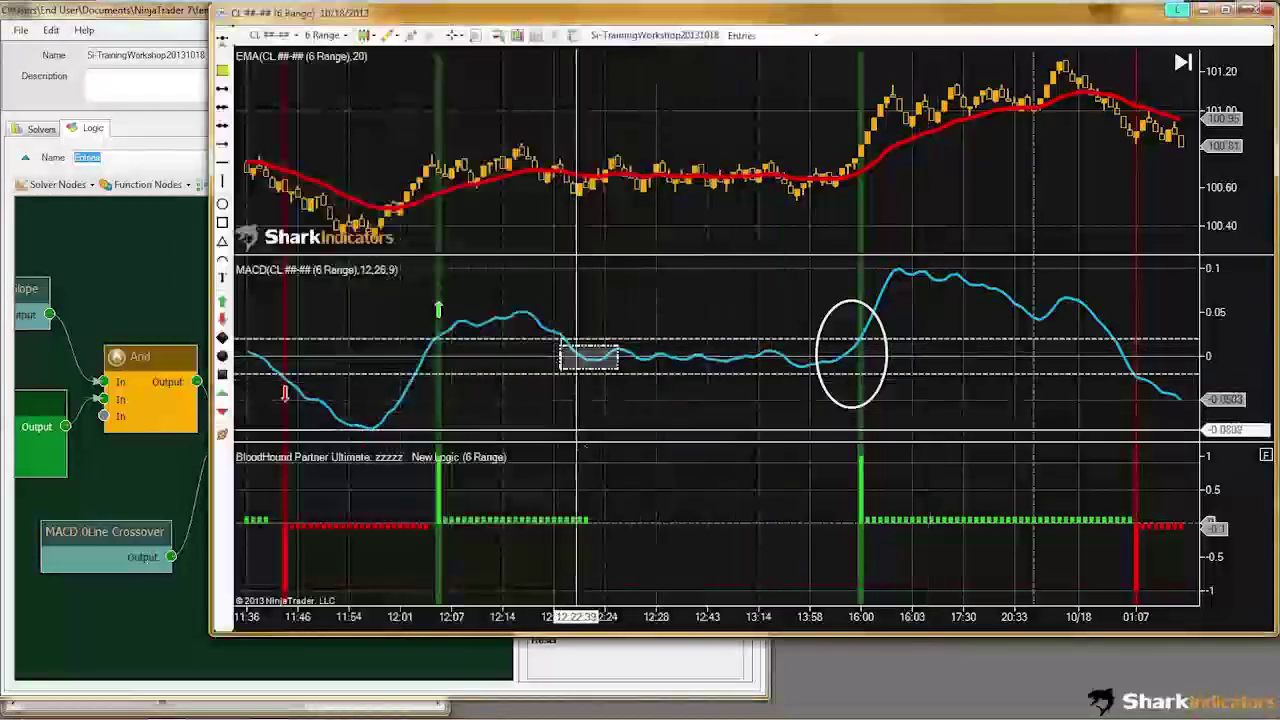
{"action": "left_click", "coordinate": [618, 319]}
{"action": "double_click", "coordinate": [618, 319]}
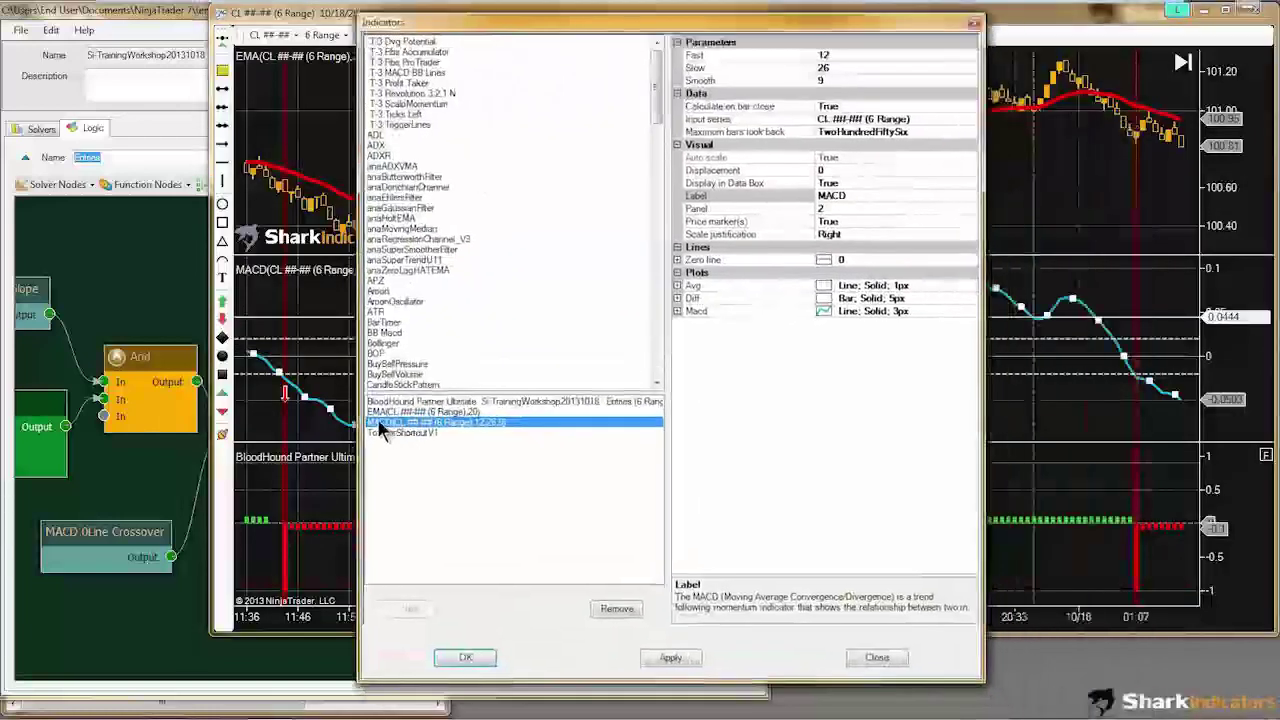
{"action": "left_click", "coordinate": [677, 299]}
{"action": "left_click", "coordinate": [855, 311]}
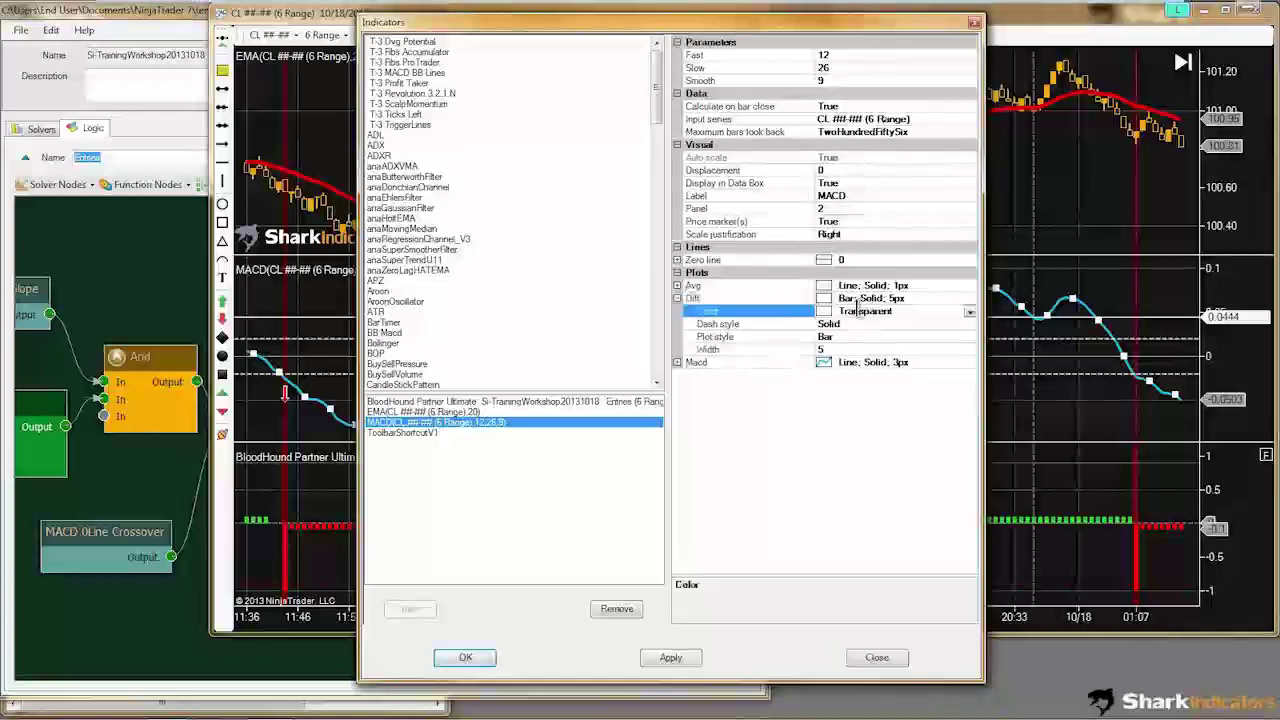
{"action": "left_click", "coordinate": [969, 312]}
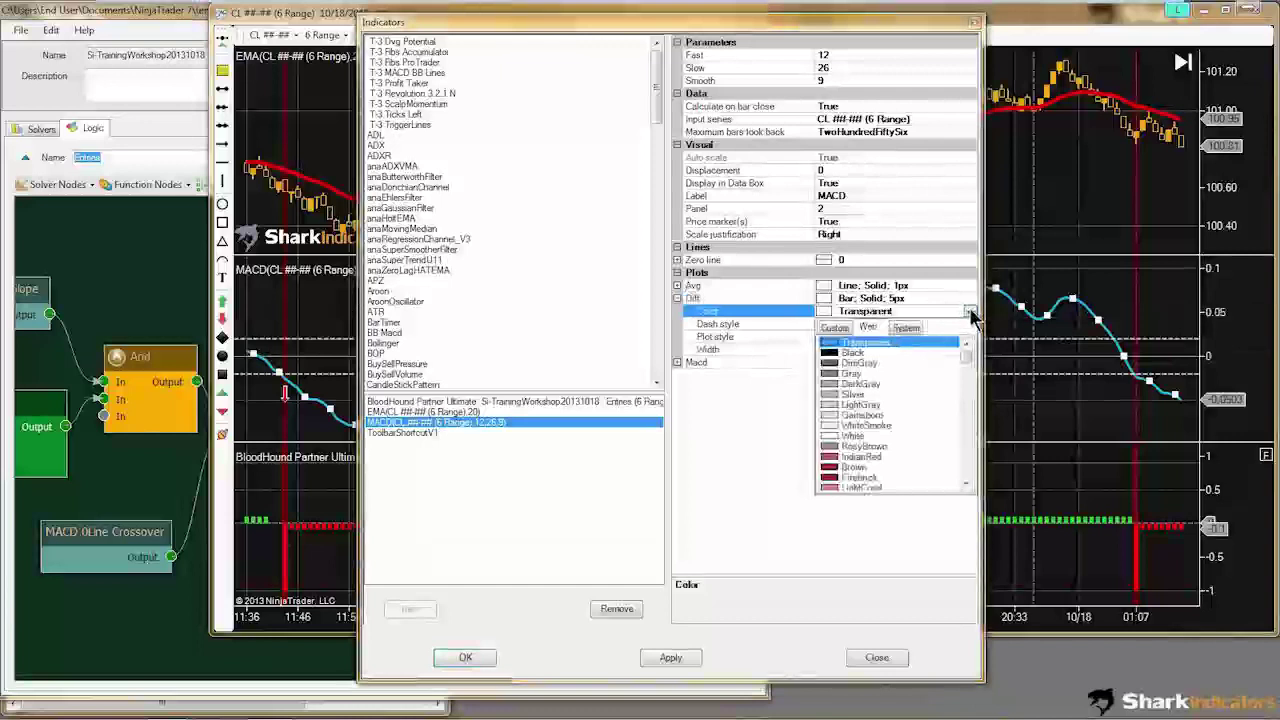
{"action": "left_click", "coordinate": [834, 384]}
{"action": "left_click", "coordinate": [670, 658]}
{"action": "left_click_drag", "start_coordinate": [714, 30], "coordinate": [521, 47]}
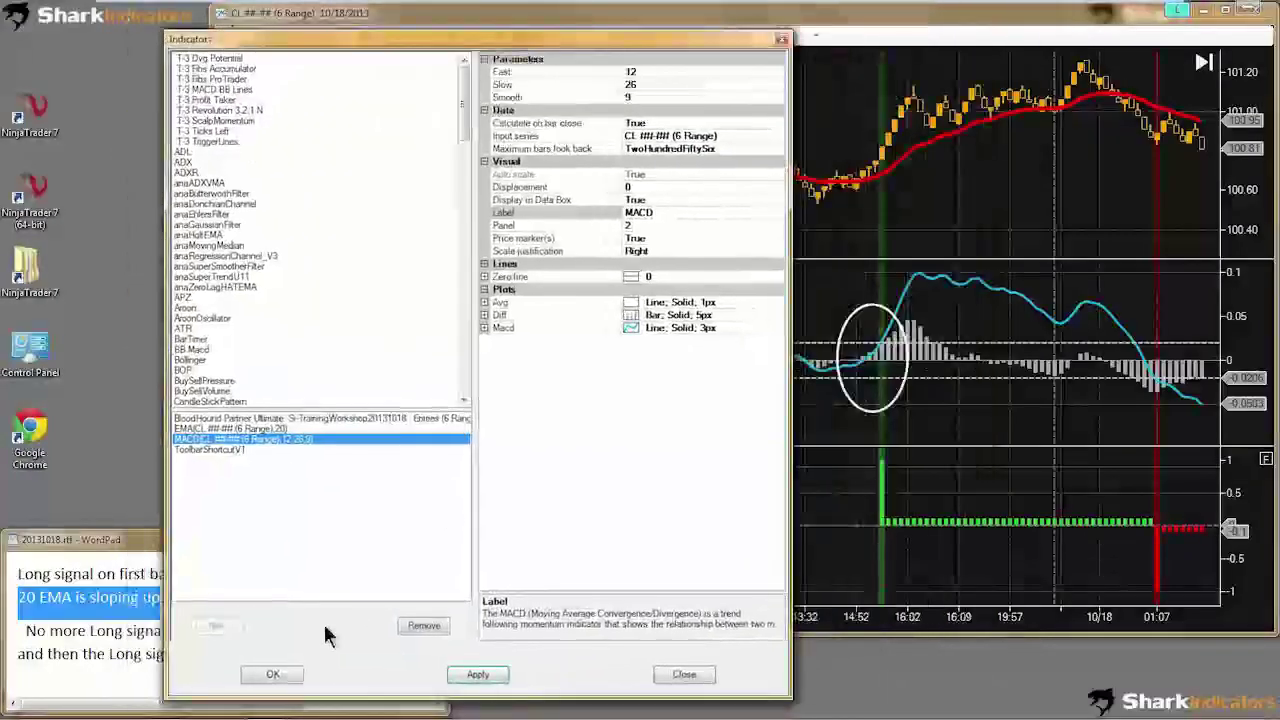
{"action": "left_click", "coordinate": [278, 677]}
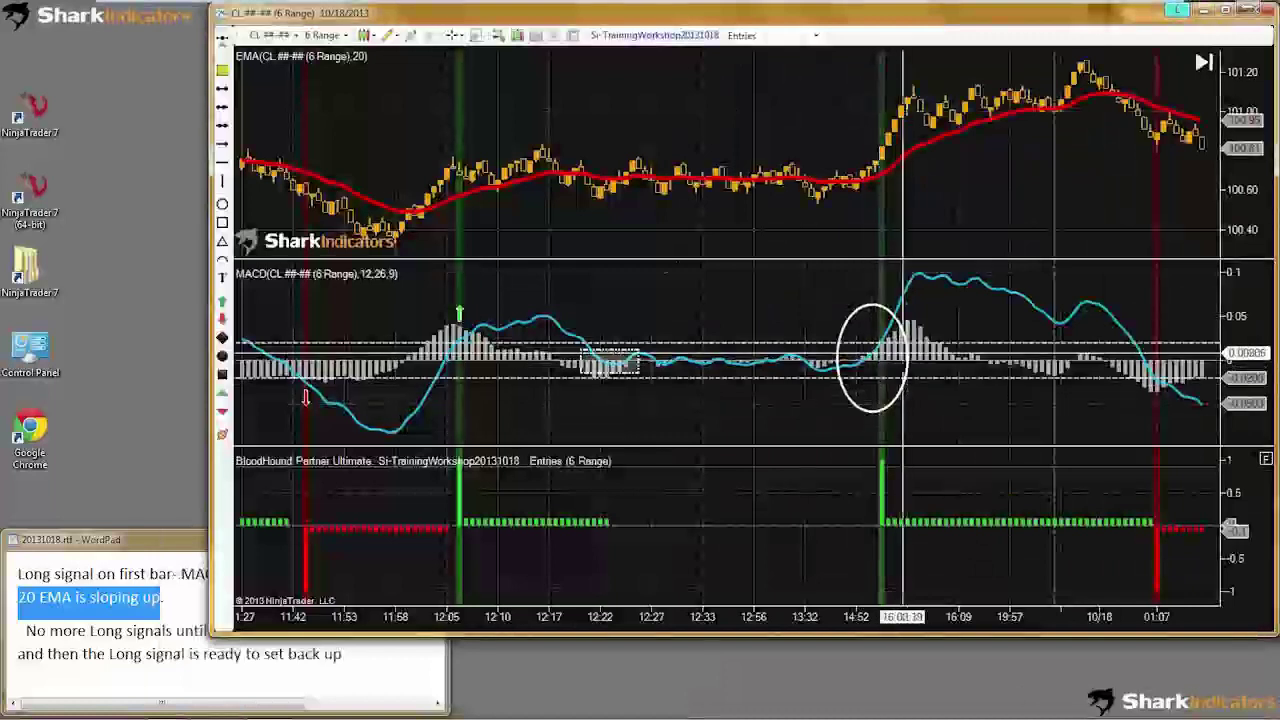
Step: Reopen the Si-TrainingWorkshop20131018 template's Entries logic and disconnect the MACD 0Line Crossover node from the Signal Blocker's Reset input
{"action": "left_click", "coordinate": [627, 34]}
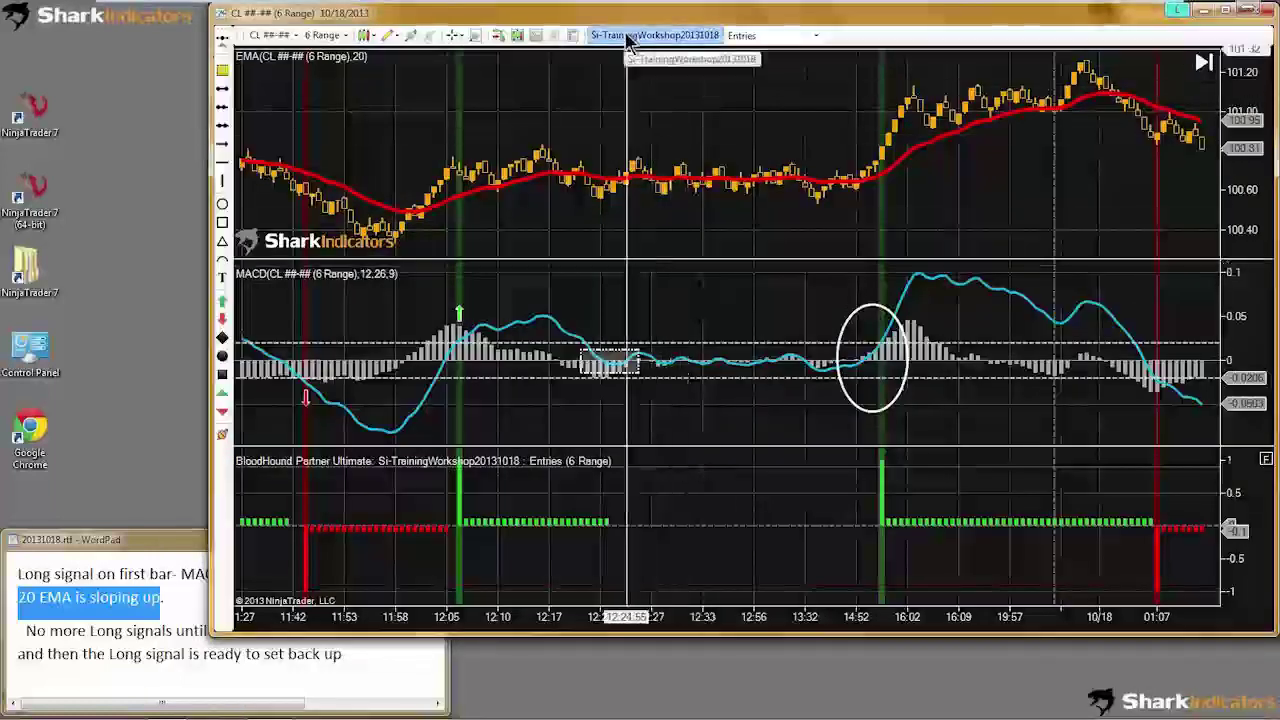
{"action": "left_click_drag", "start_coordinate": [305, 136], "coordinate": [191, 17]}
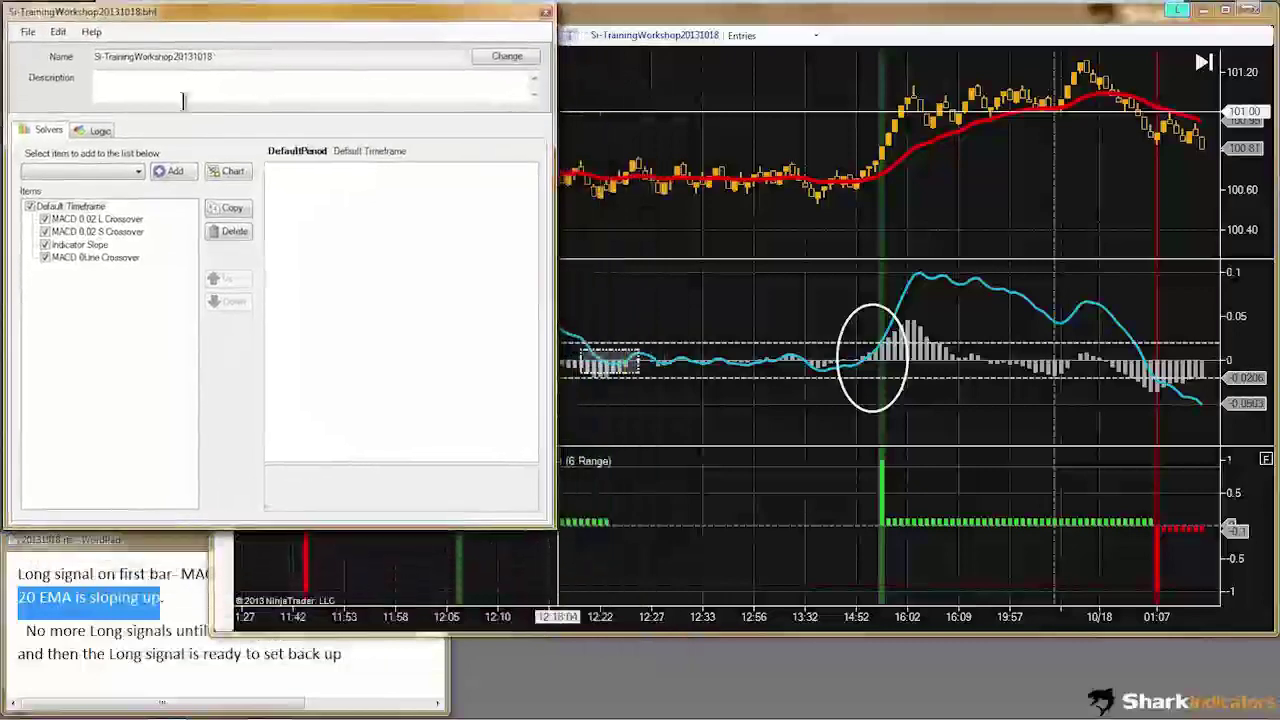
{"action": "left_click", "coordinate": [100, 130]}
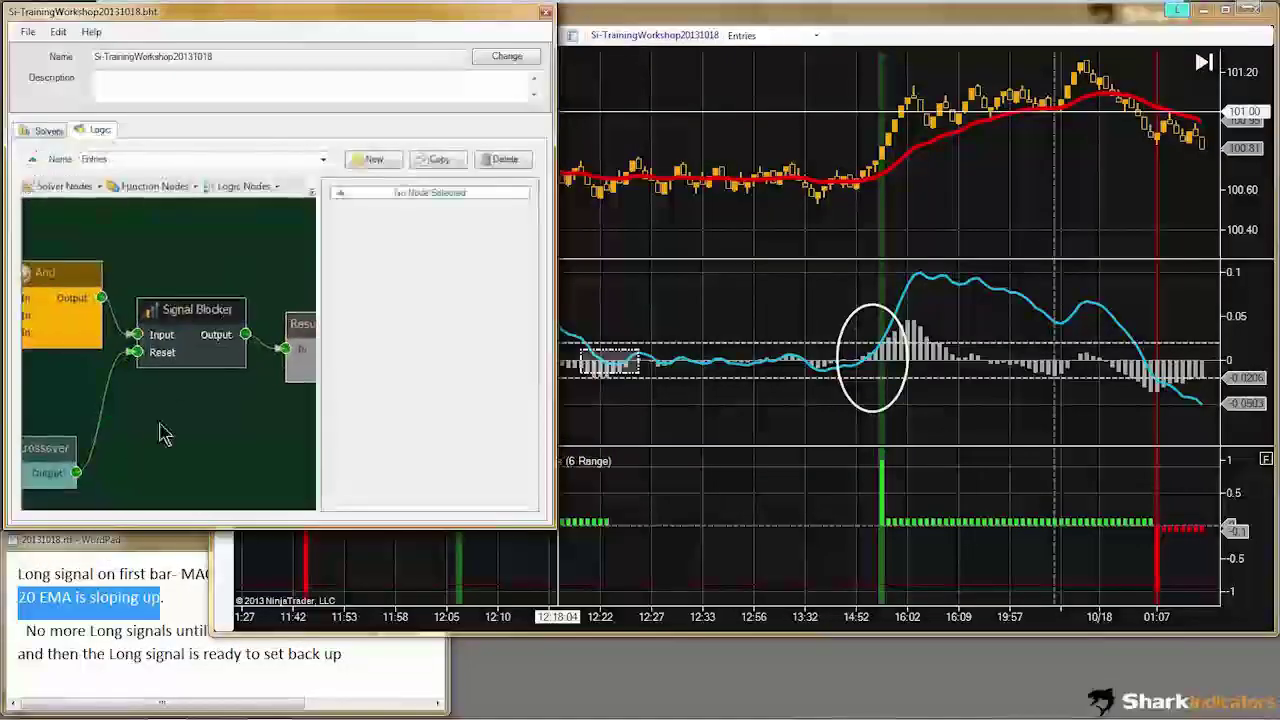
{"action": "scroll", "coordinate": [172, 430], "scroll_direction": "down", "scroll_amount": 4}
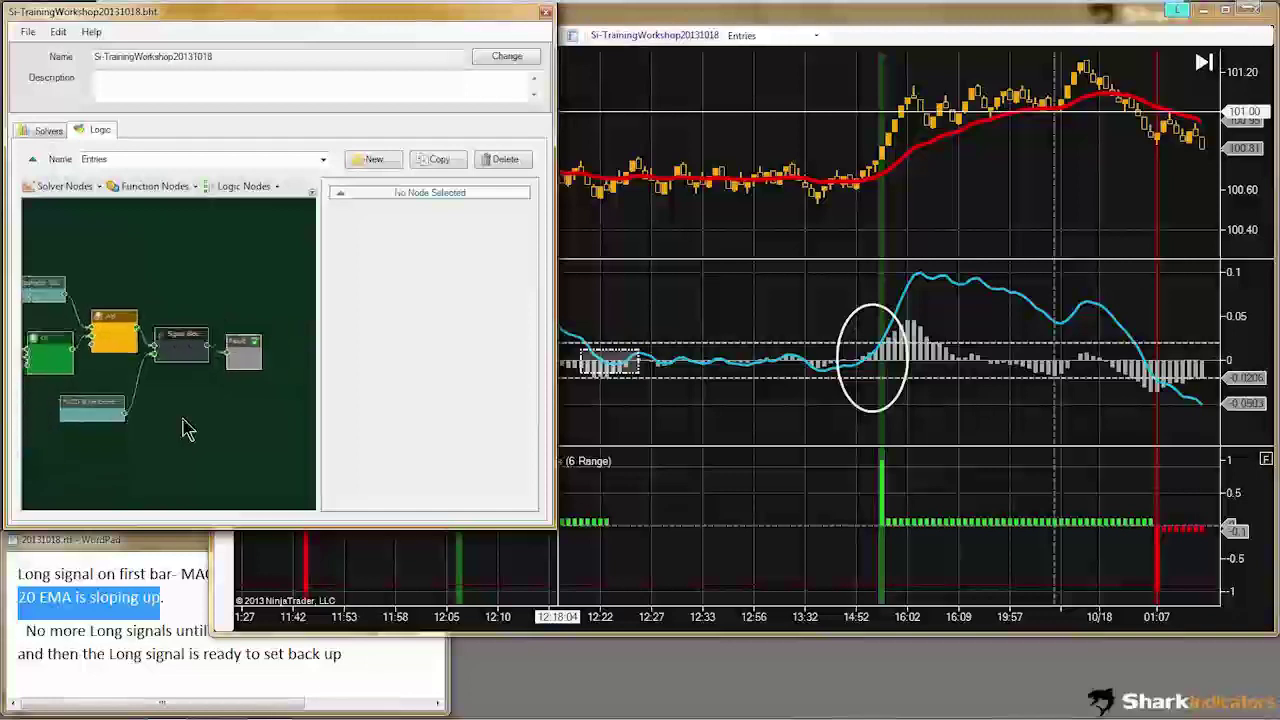
{"action": "left_click_drag", "start_coordinate": [170, 402], "coordinate": [217, 408]}
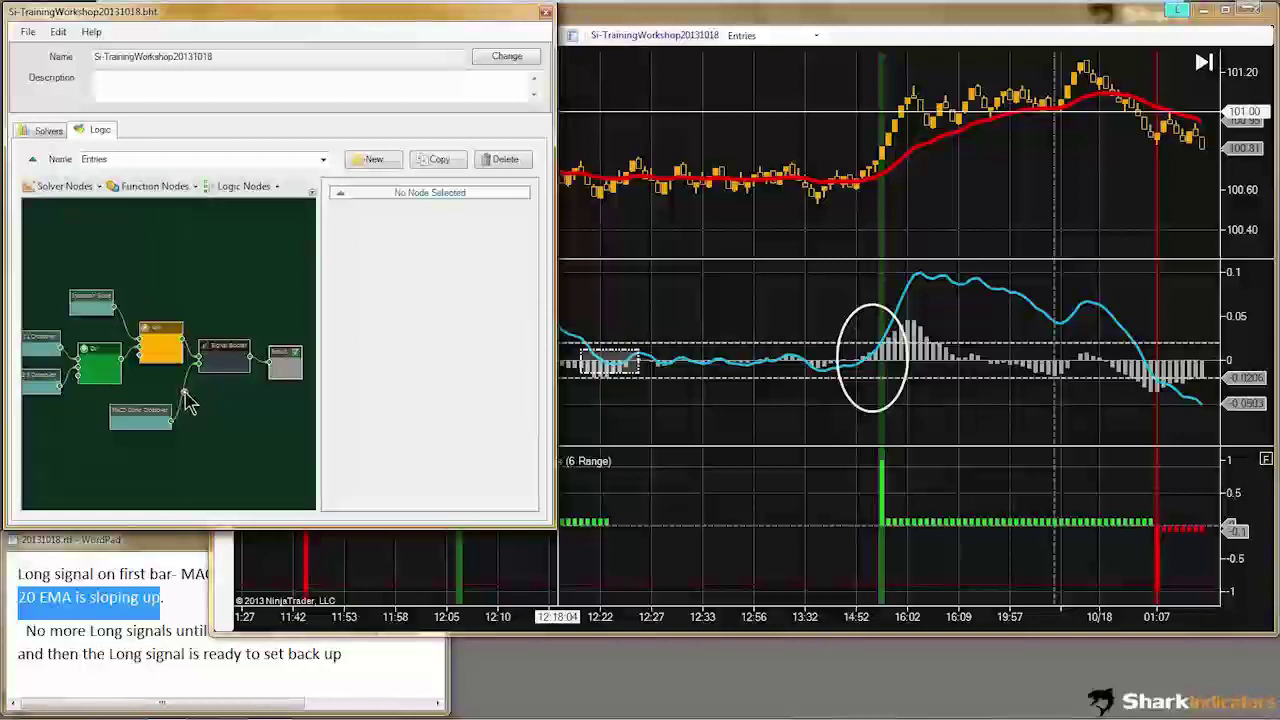
{"action": "left_click", "coordinate": [140, 418]}
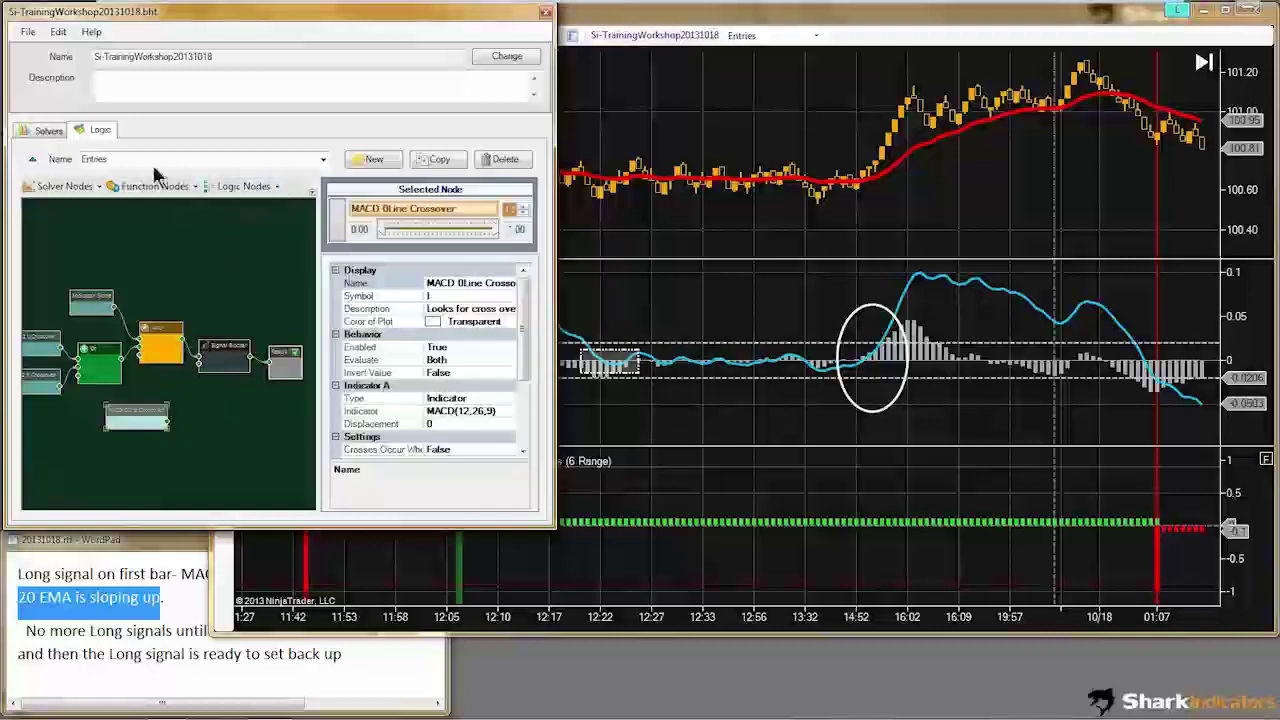
Step: Create a new logic in the template and name it MACD Slope
{"action": "left_click", "coordinate": [373, 162]}
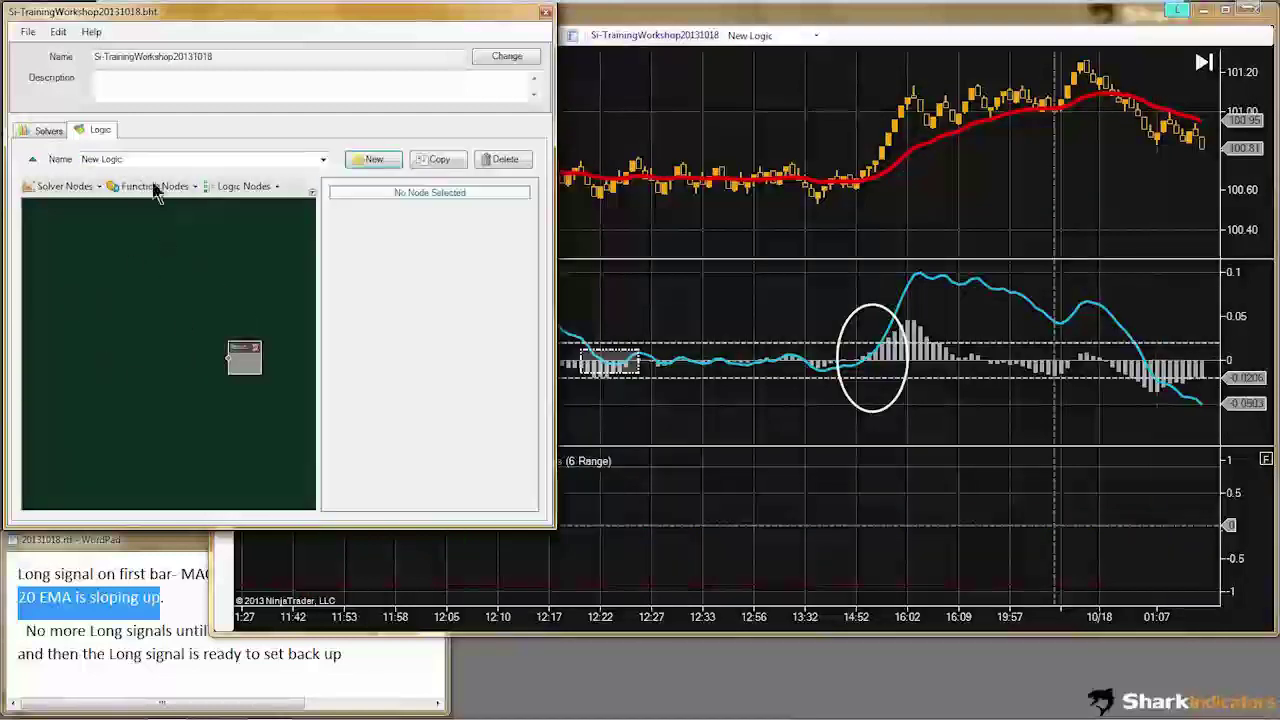
{"action": "left_click", "coordinate": [127, 160]}
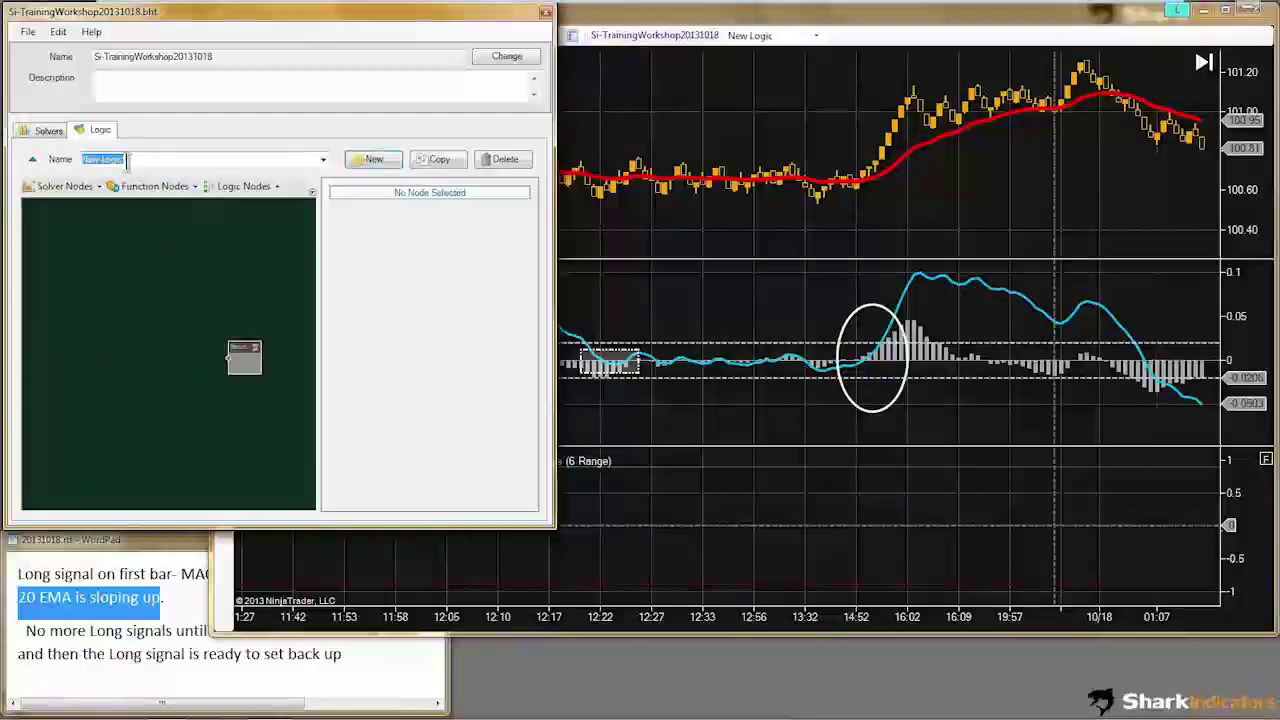
{"action": "type", "text": "MACD"}
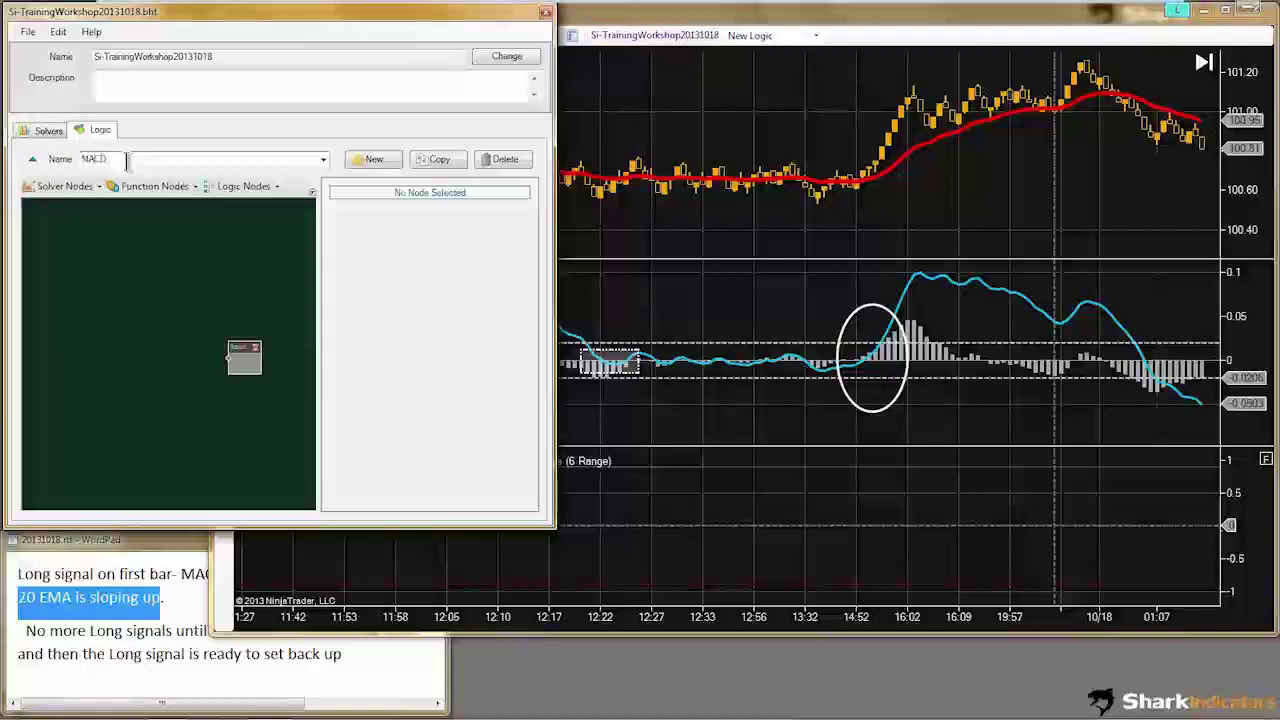
{"action": "type", "text": " Slope"}
Step: Add an Indicator Slope solver node to the MACD Slope logic and connect its output to the Result node
{"action": "left_click", "coordinate": [66, 187]}
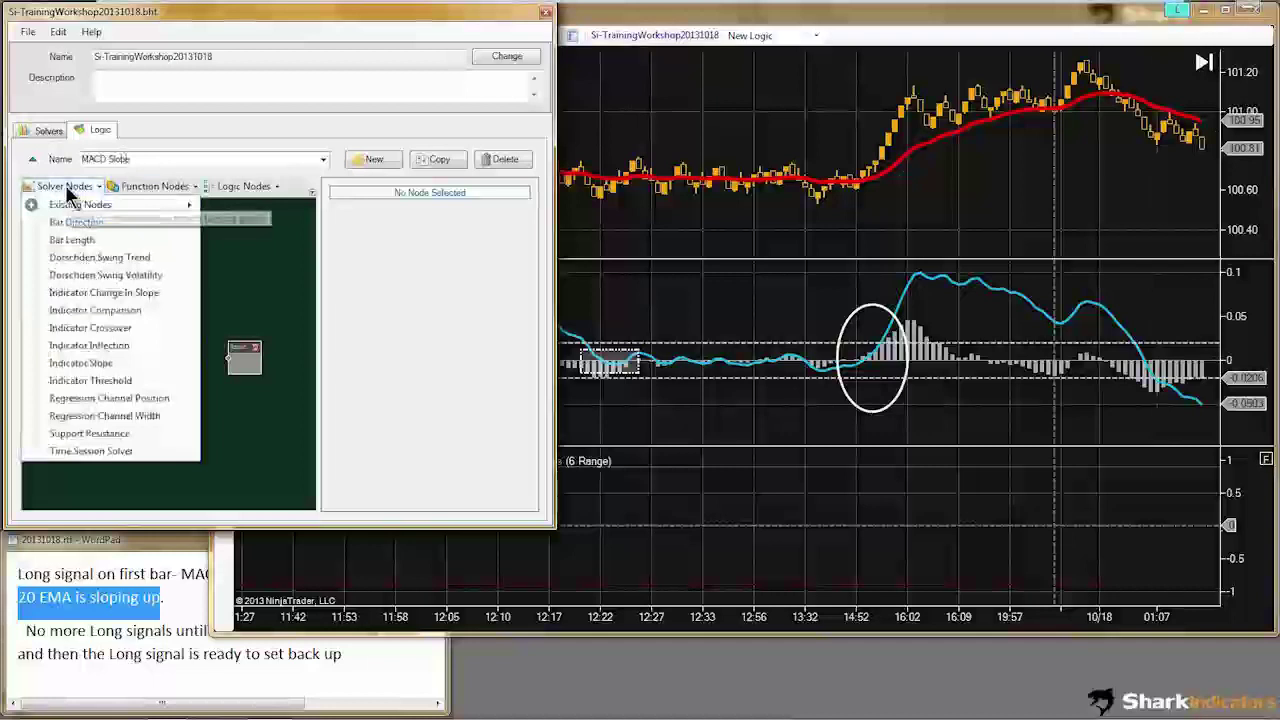
{"action": "left_click", "coordinate": [101, 366]}
{"action": "left_click_drag", "start_coordinate": [185, 366], "coordinate": [155, 352]}
{"action": "scroll", "coordinate": [249, 402], "scroll_direction": "up", "scroll_amount": 4}
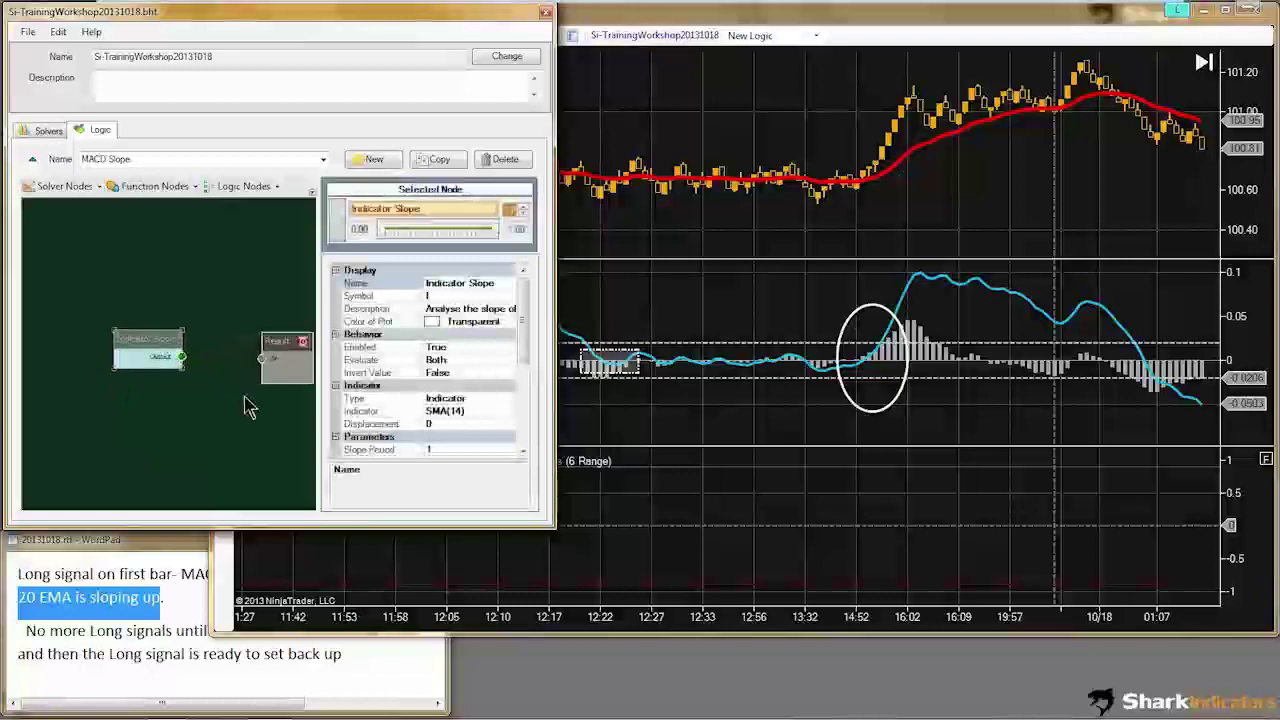
{"action": "mouse_move", "coordinate": [246, 417]}
{"action": "left_mouse_down"}
{"action": "mouse_move", "coordinate": [169, 406]}
{"action": "mouse_move", "coordinate": [165, 357]}
{"action": "mouse_move", "coordinate": [221, 359]}
{"action": "left_mouse_up"}
{"action": "left_click_drag", "start_coordinate": [83, 333], "coordinate": [108, 338]}
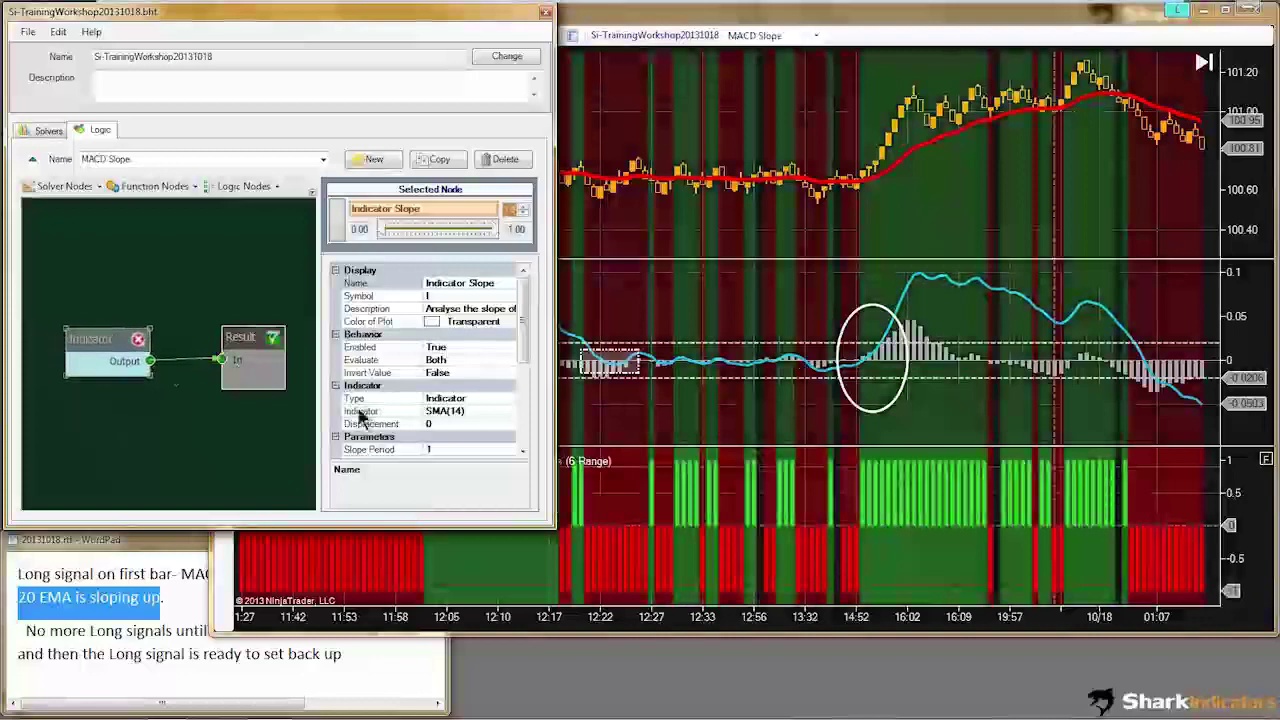
Step: Choose MACD with Fast 12, Slow 26 and Smooth 9 as the Indicator Slope node's indicator
{"action": "left_click_drag", "start_coordinate": [370, 525], "coordinate": [360, 690]}
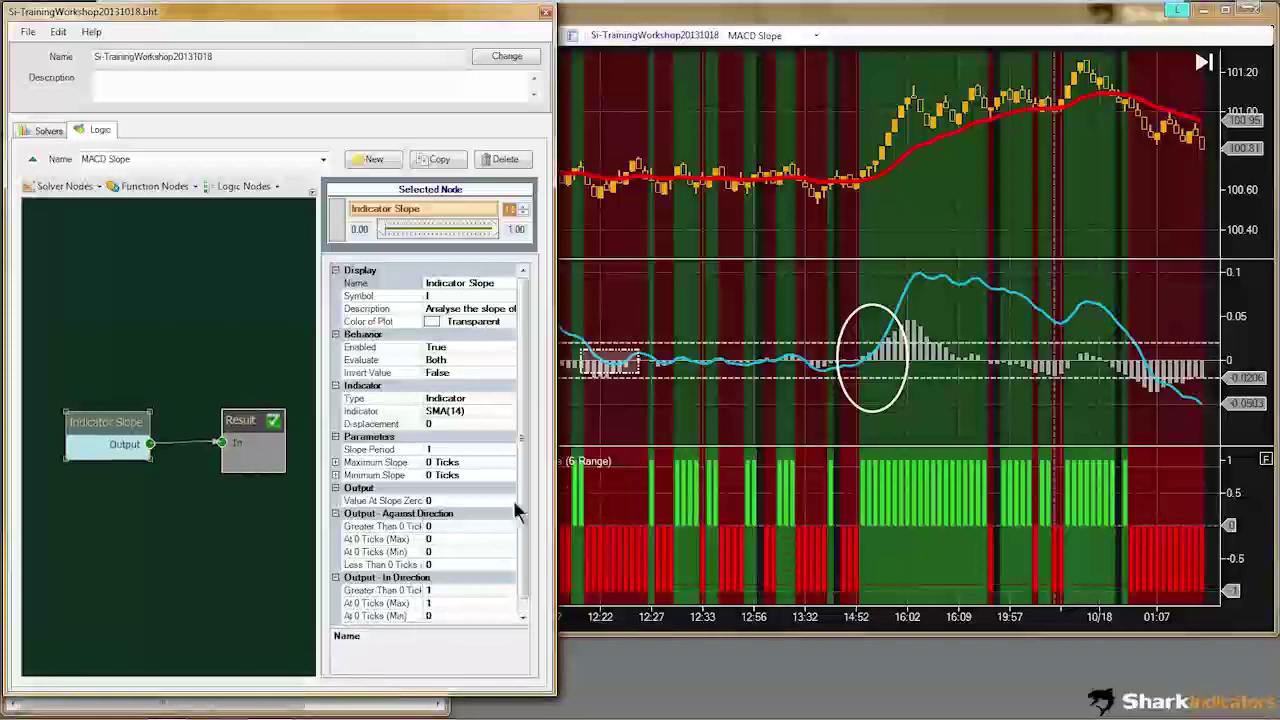
{"action": "left_click", "coordinate": [437, 412]}
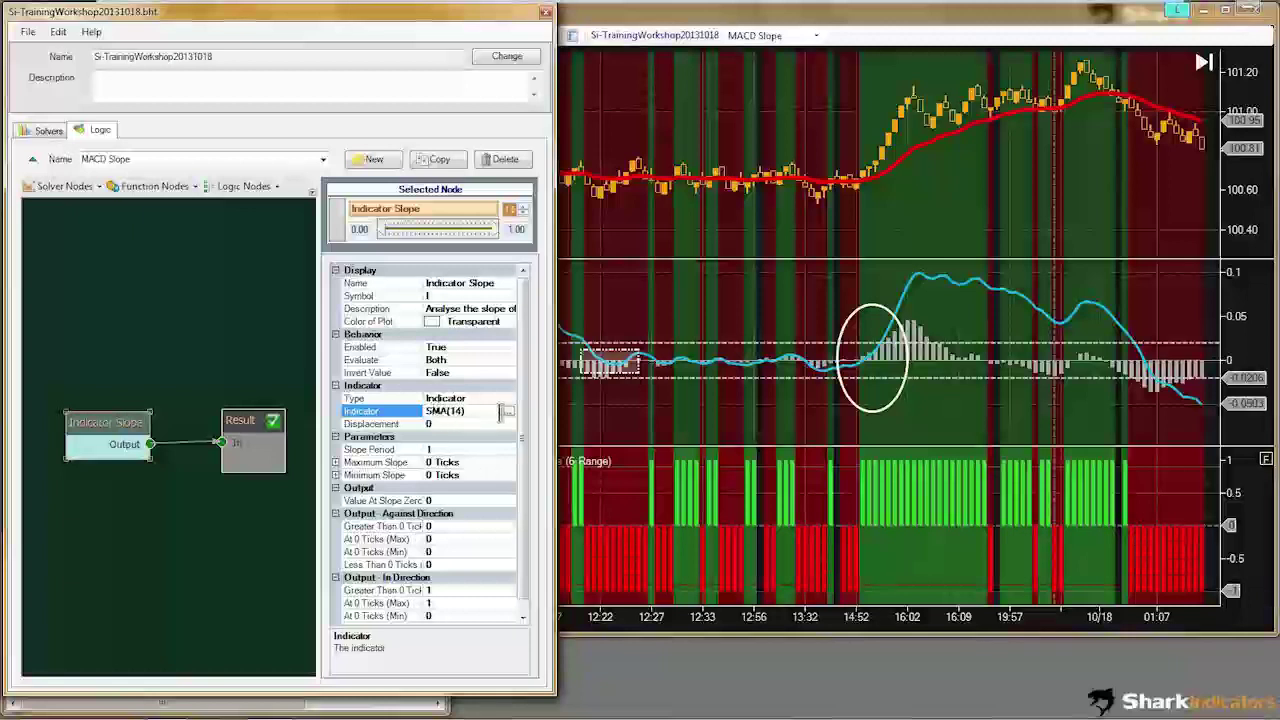
{"action": "left_click", "coordinate": [509, 413]}
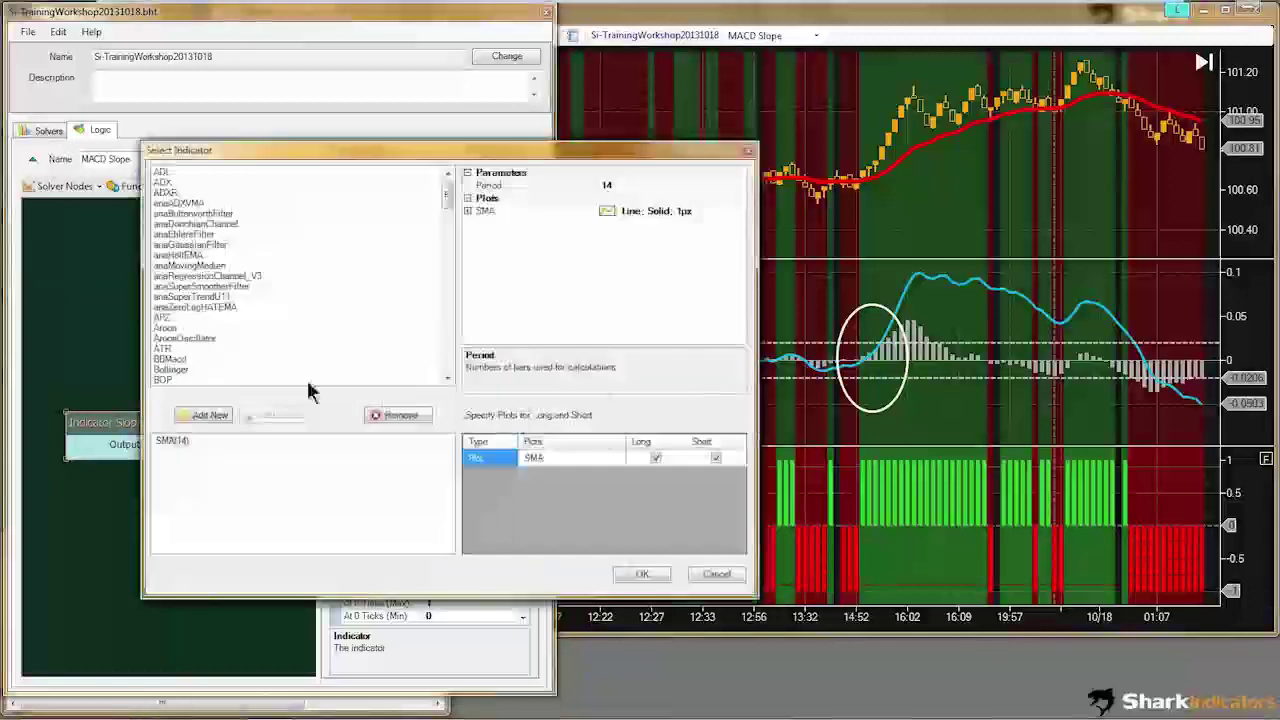
{"action": "left_click", "coordinate": [178, 381]}
{"action": "key", "text": "m"}
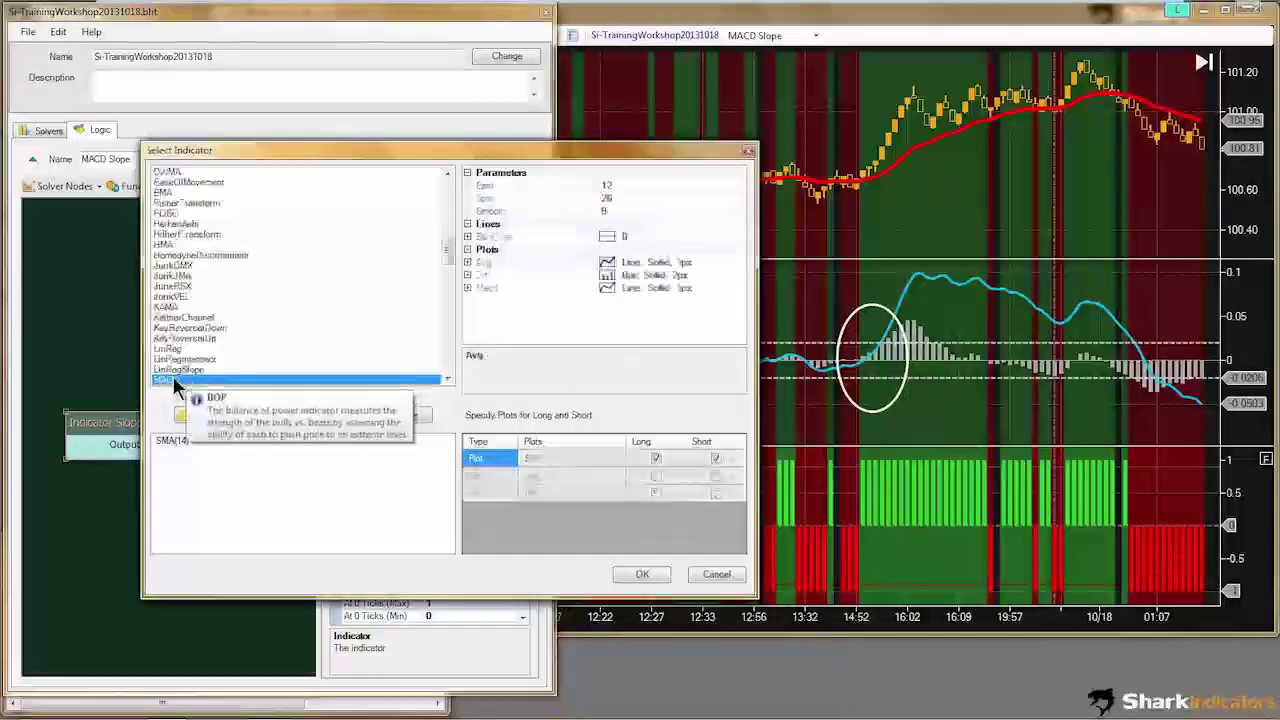
Step: Review the Macd, Avg and Diff plots, and use the Diff plot for both Long and Short
{"action": "left_click", "coordinate": [548, 497]}
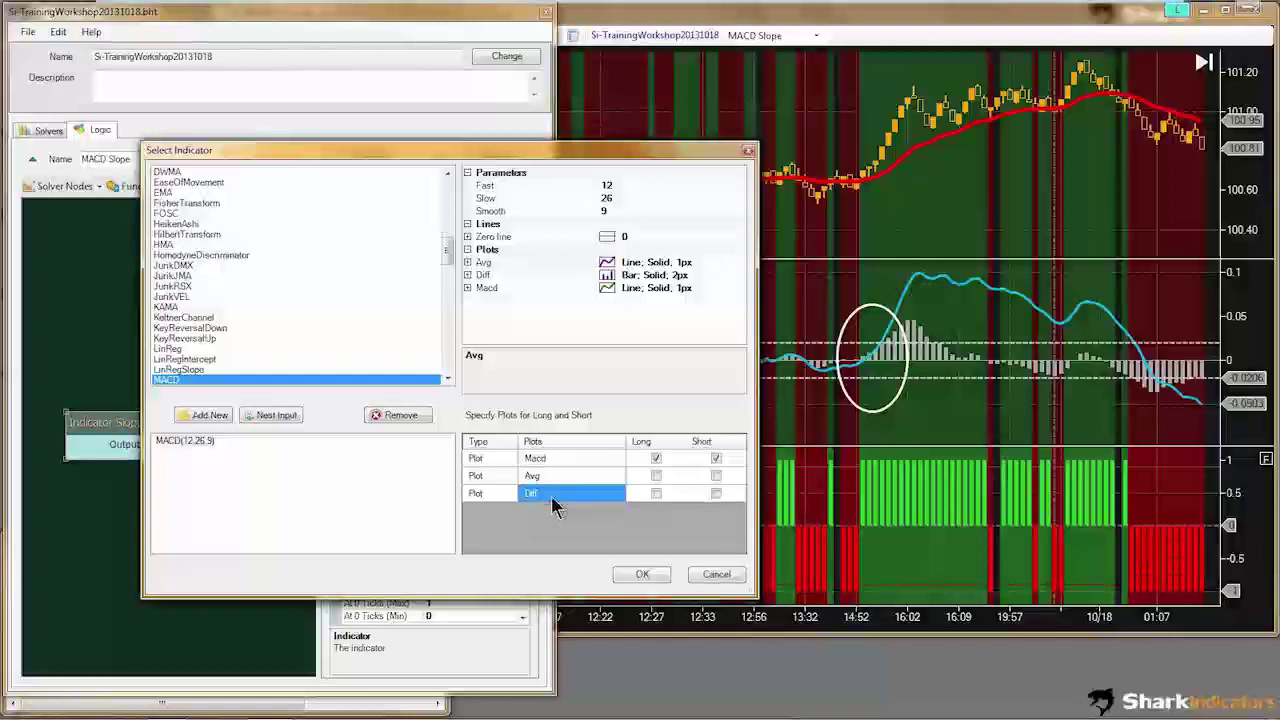
{"action": "left_click", "coordinate": [542, 463]}
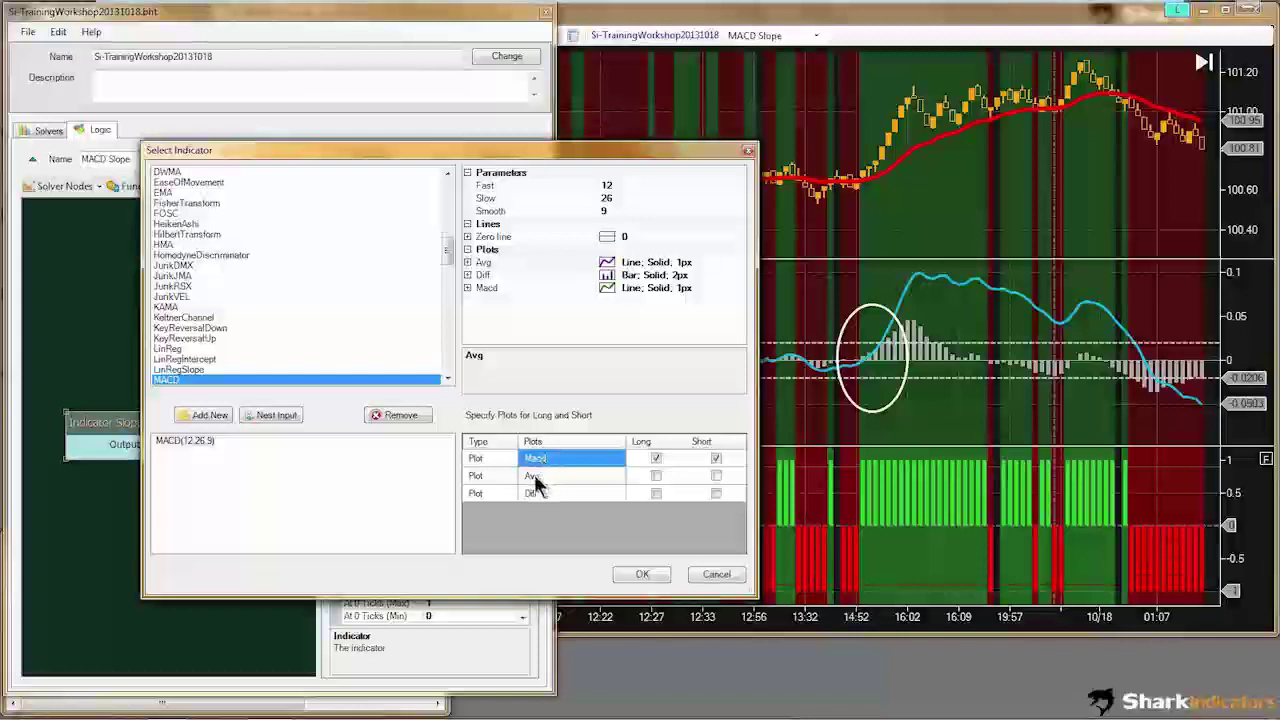
{"action": "left_click", "coordinate": [530, 478]}
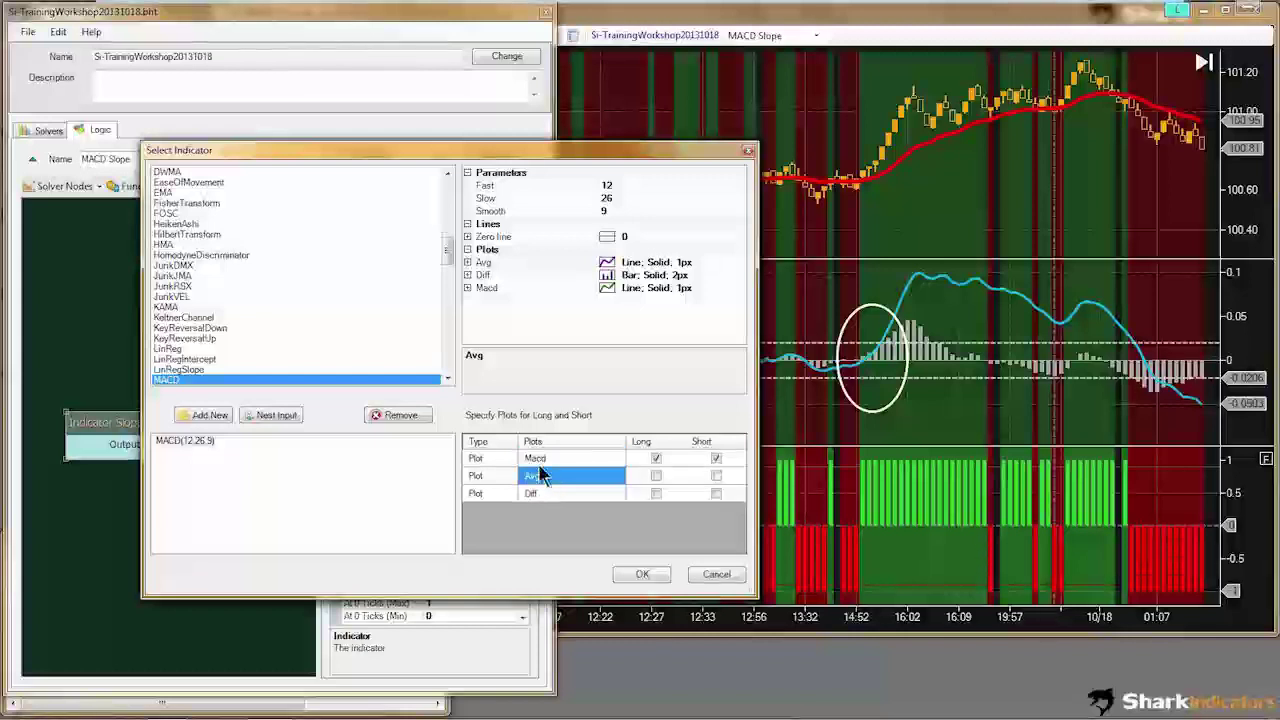
{"action": "left_click", "coordinate": [541, 460]}
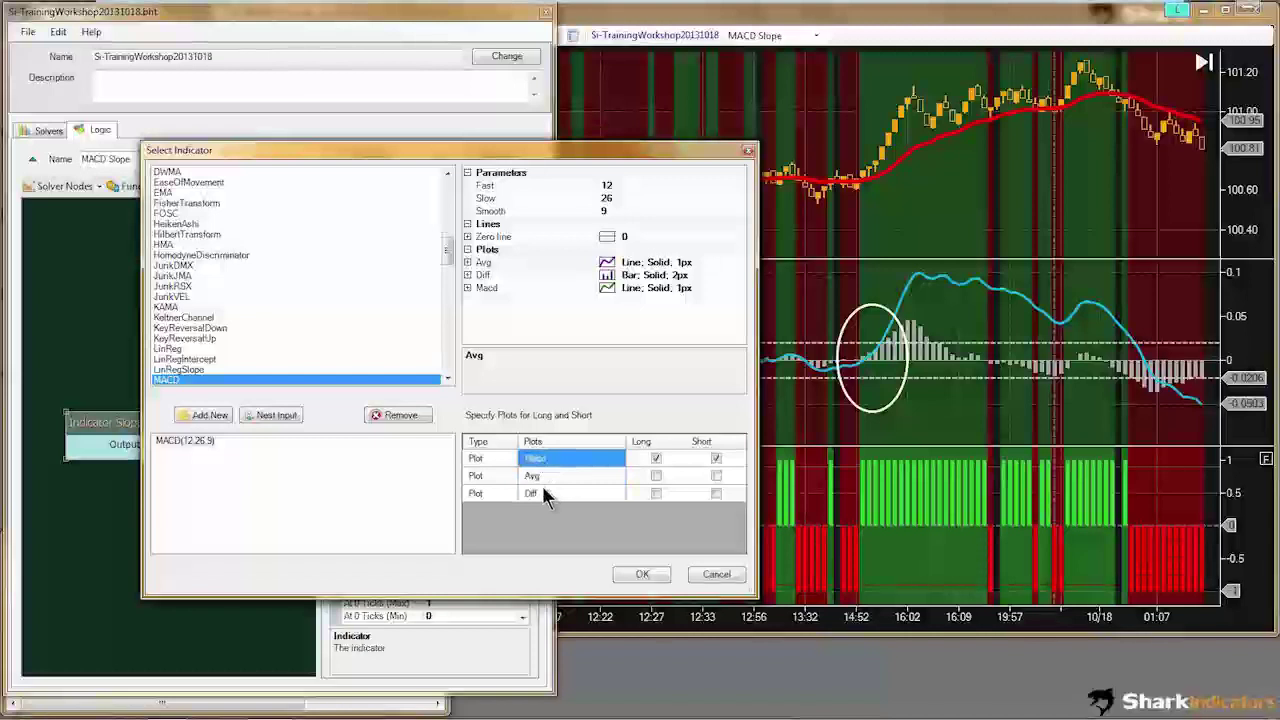
{"action": "left_click", "coordinate": [540, 500]}
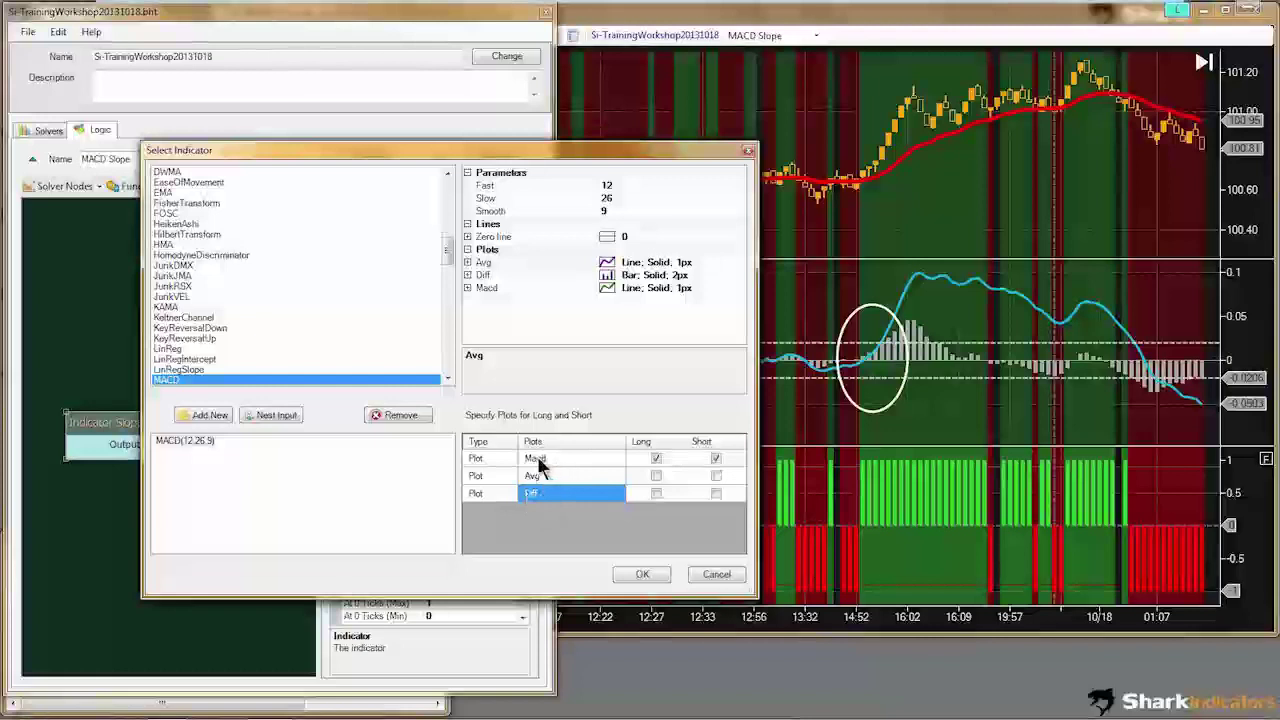
{"action": "left_click", "coordinate": [537, 459]}
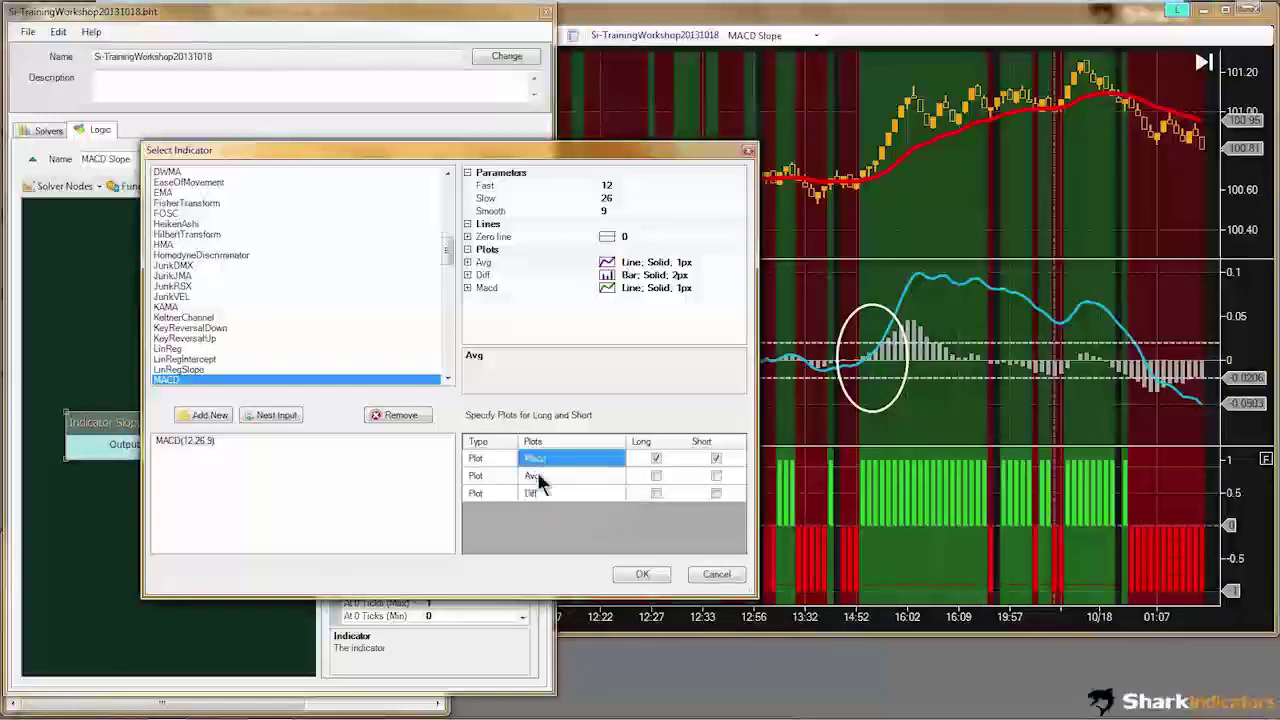
{"action": "left_click", "coordinate": [586, 494]}
{"action": "left_click", "coordinate": [656, 494]}
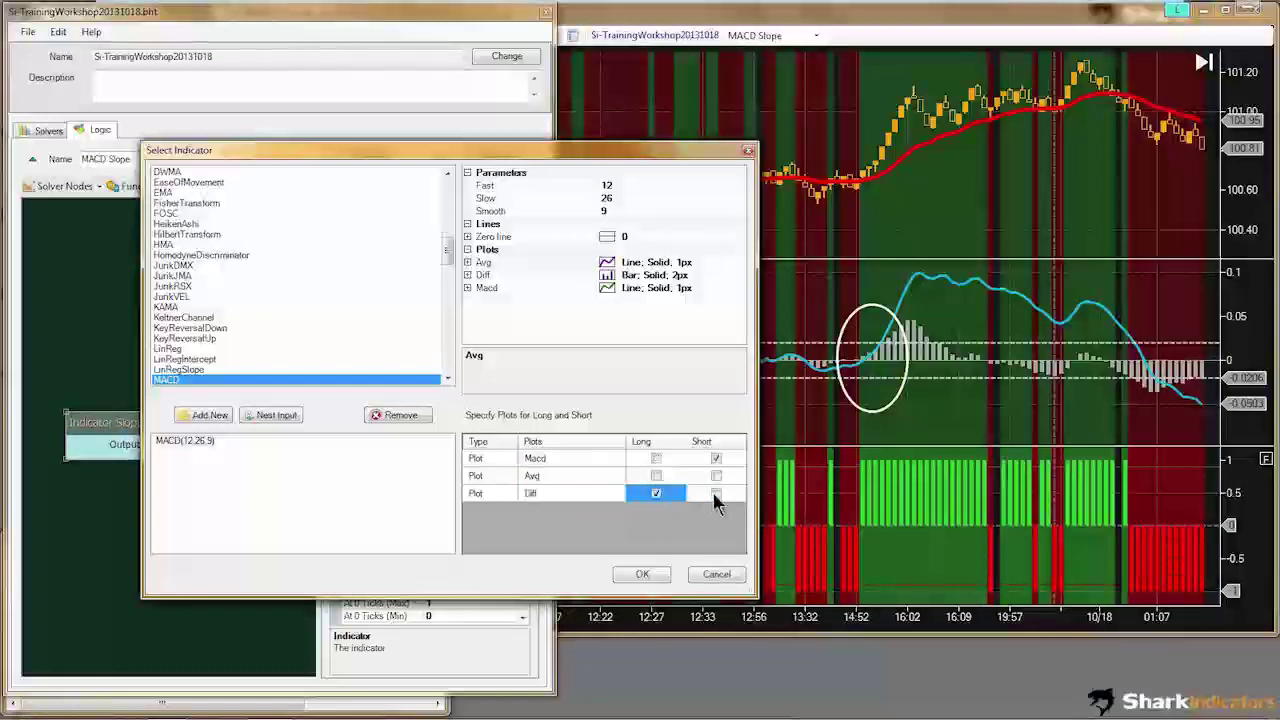
{"action": "left_click", "coordinate": [716, 494]}
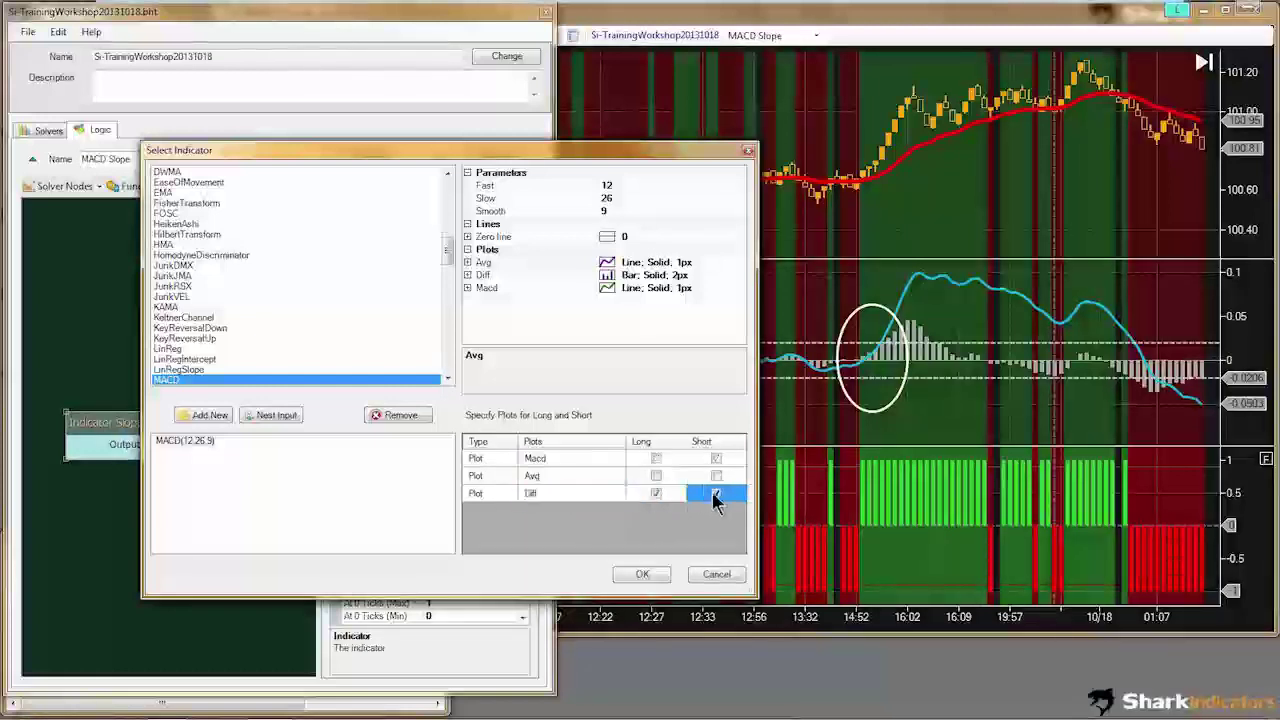
{"action": "left_click", "coordinate": [642, 574]}
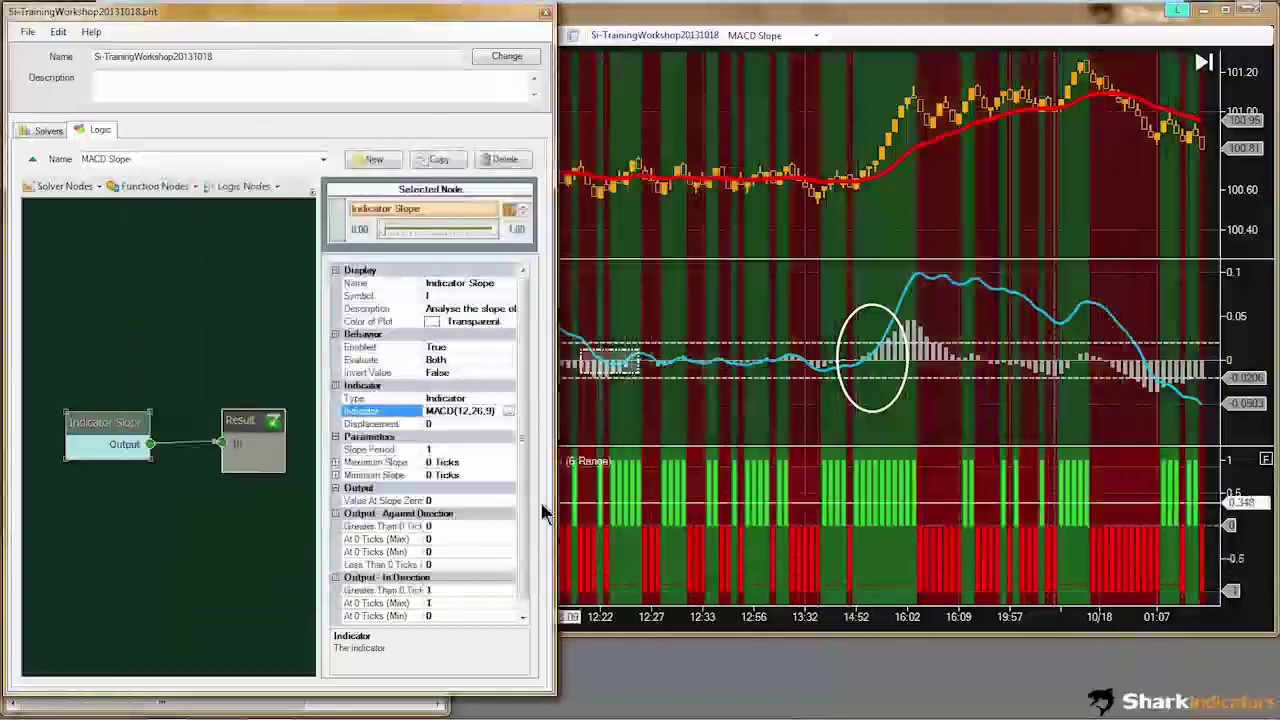
Step: Rename the Indicator Slope node as MACD Hist Slope
{"action": "left_click", "coordinate": [469, 284]}
{"action": "left_click_drag", "start_coordinate": [468, 284], "coordinate": [422, 297]}
{"action": "type", "text": "MA"}
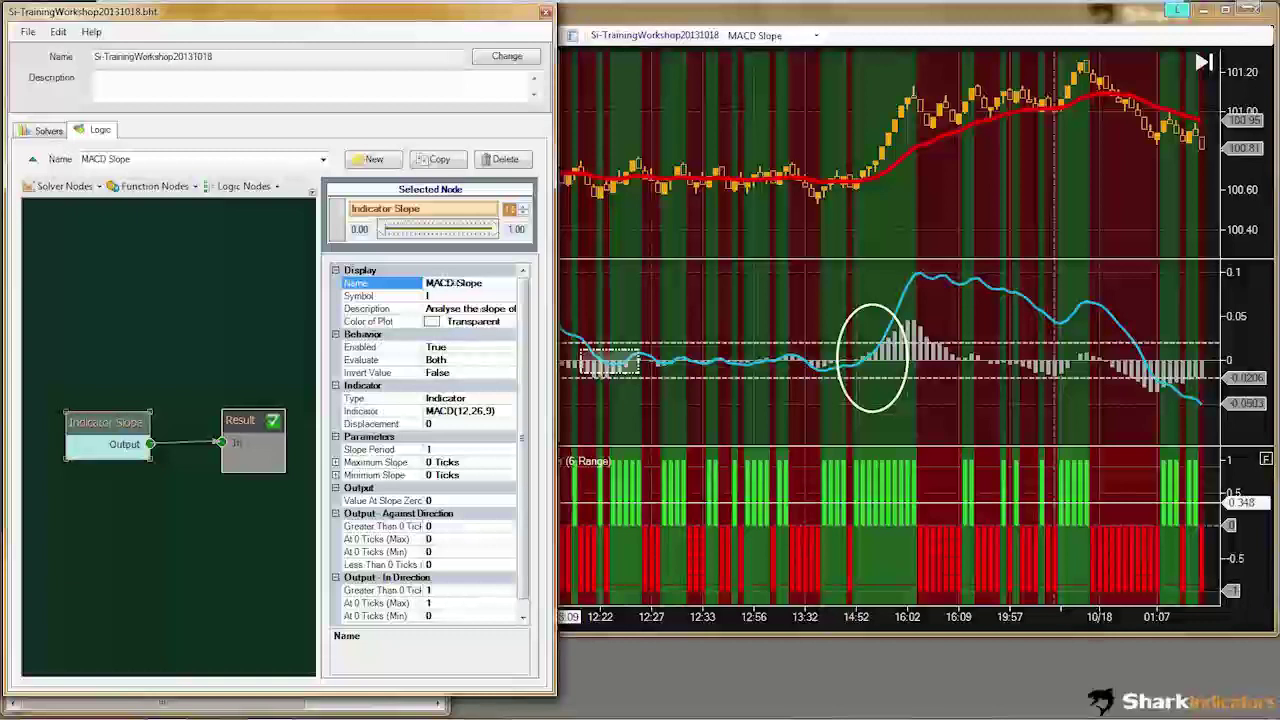
{"action": "type", "text": "CD Hist"}
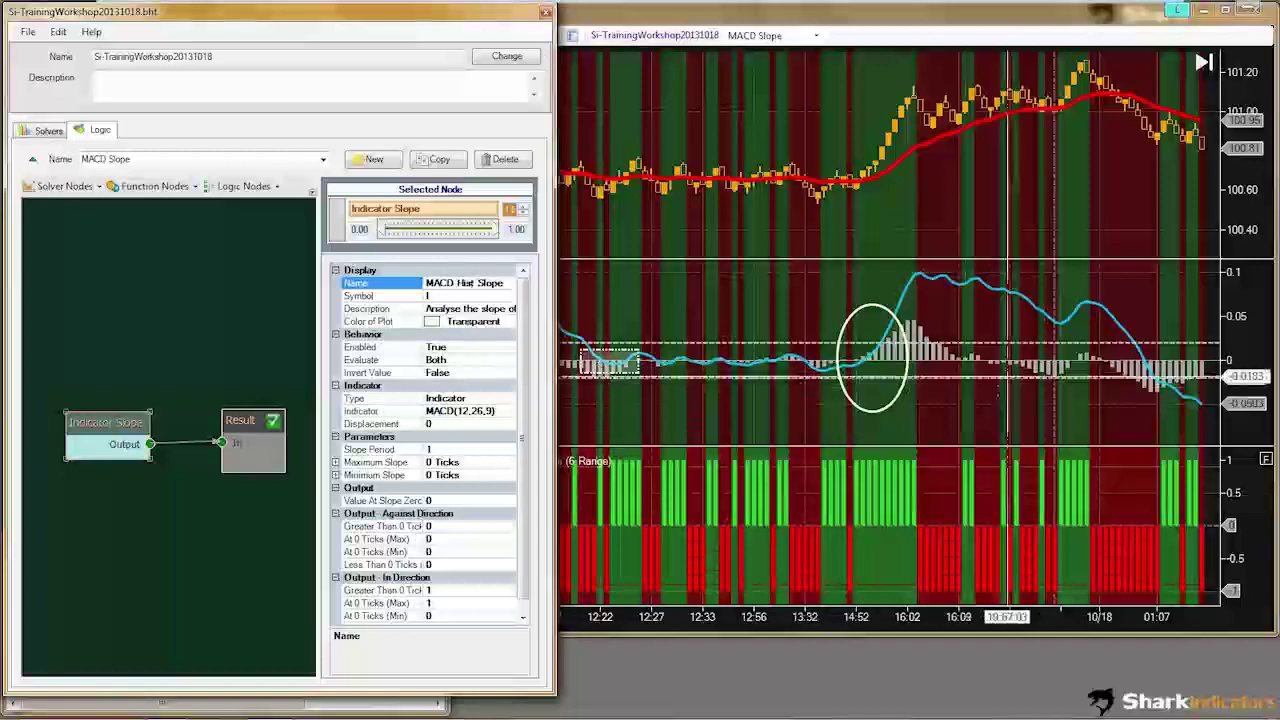
Step: Bring the chart forward and enlarge its MACD panel and window height to compare the histogram with the slope signals
{"action": "left_click", "coordinate": [921, 421]}
{"action": "left_click_drag", "start_coordinate": [883, 260], "coordinate": [881, 166]}
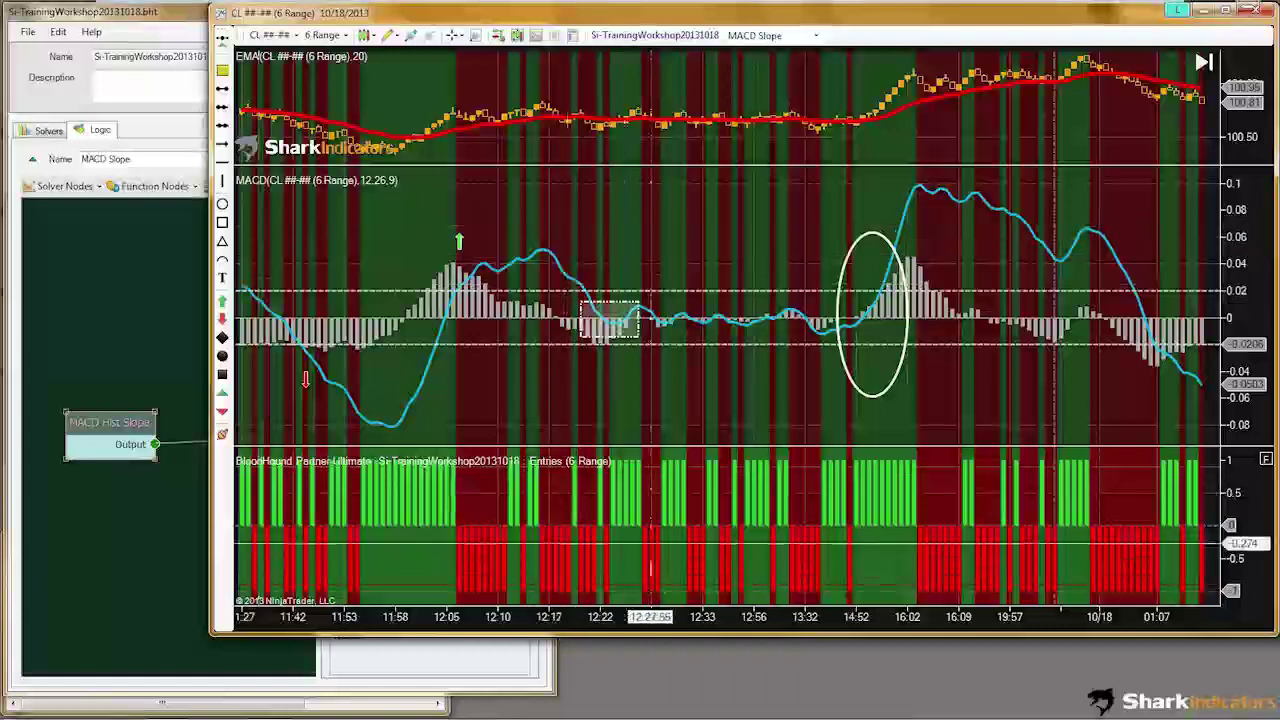
{"action": "left_click_drag", "start_coordinate": [632, 638], "coordinate": [632, 661]}
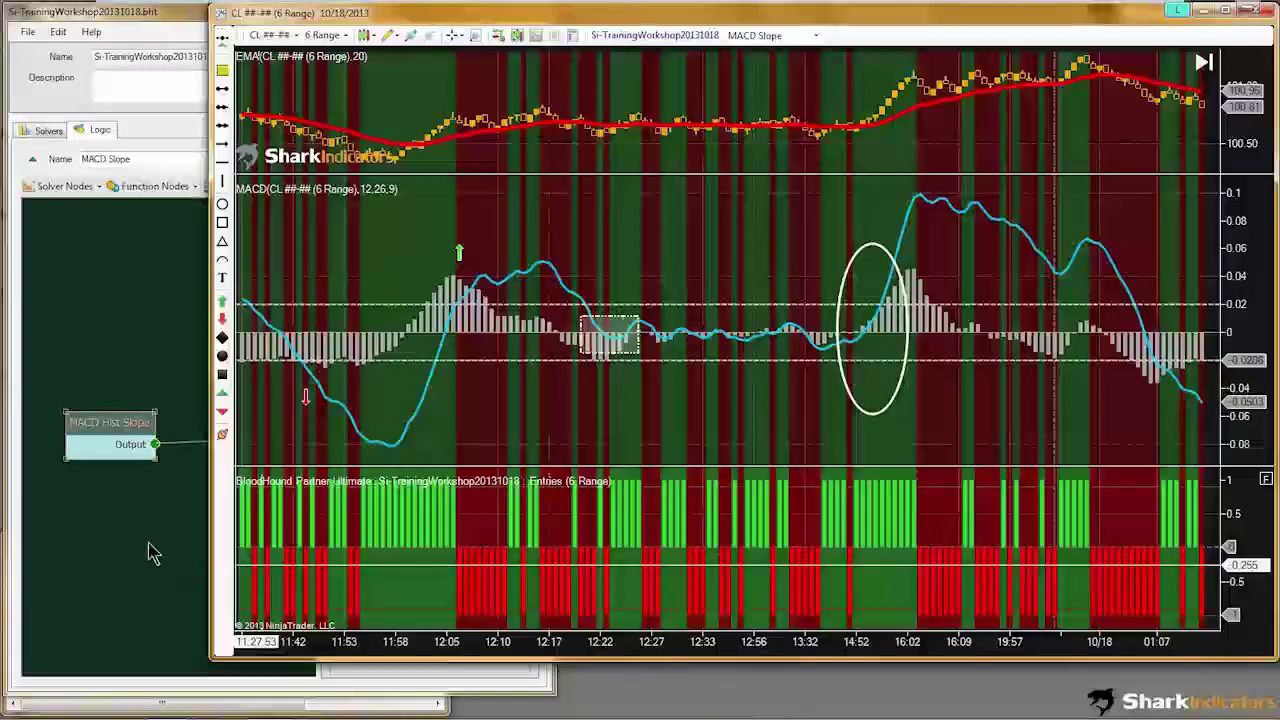
Step: Close the BloodHound template window and enlarge the chart's price panel by shrinking the MACD and signal panels
{"action": "mouse_move", "coordinate": [352, 708]}
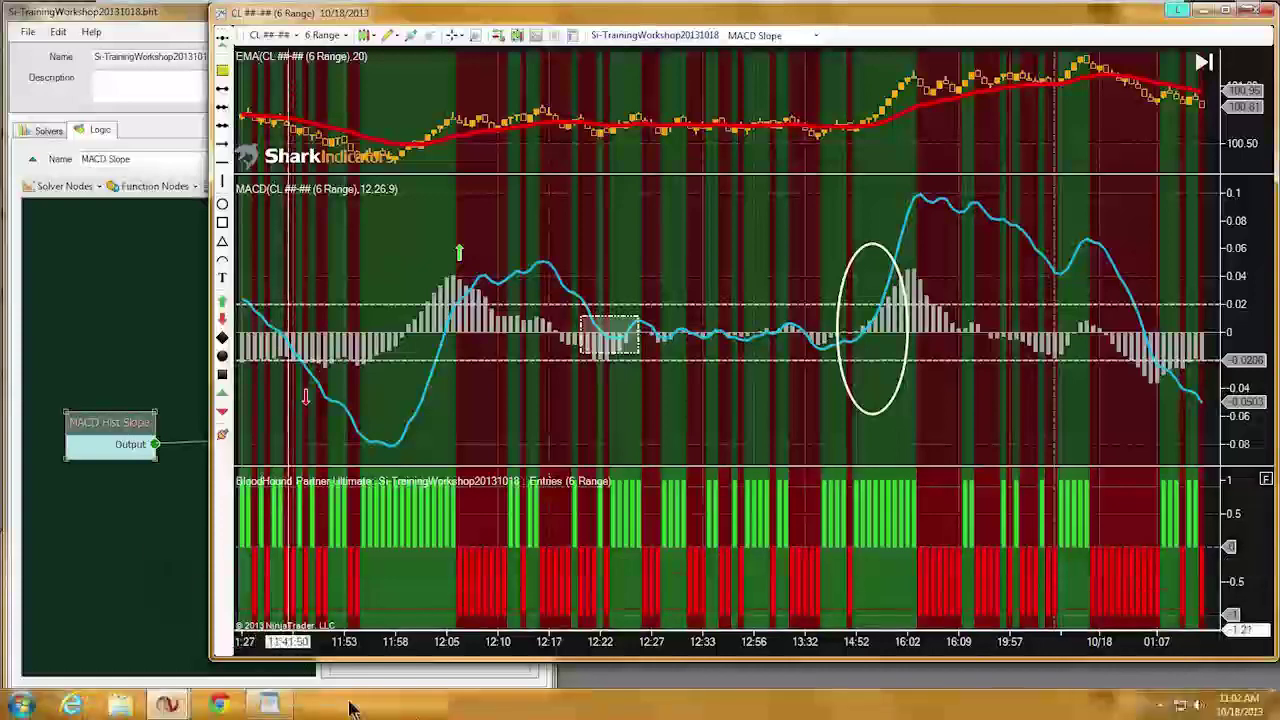
{"action": "mouse_move", "coordinate": [168, 708]}
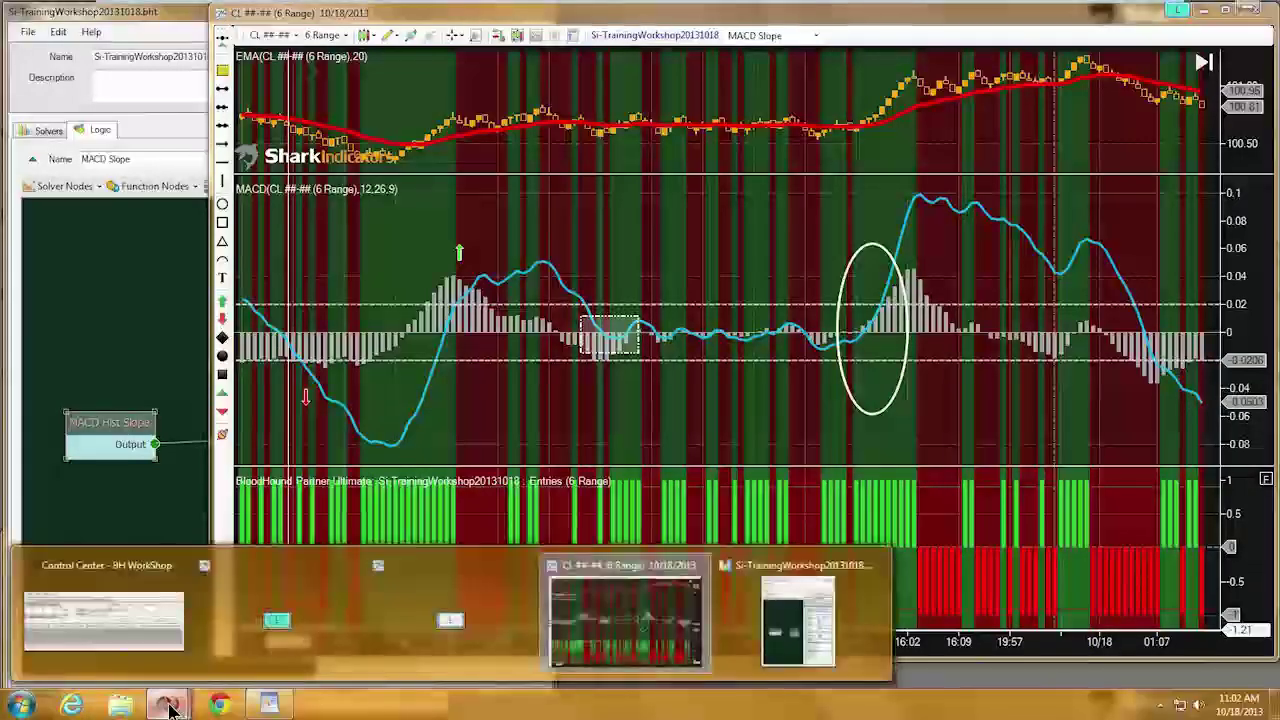
{"action": "left_click", "coordinate": [156, 526]}
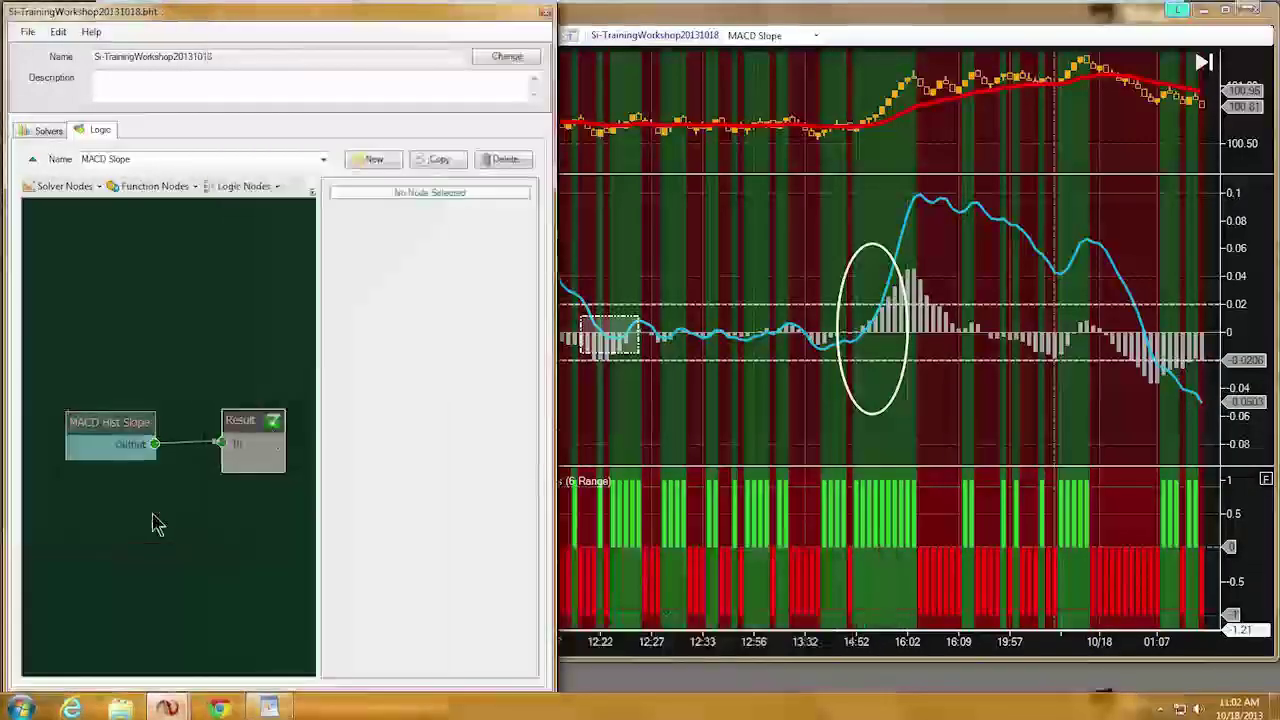
{"action": "left_click", "coordinate": [546, 14]}
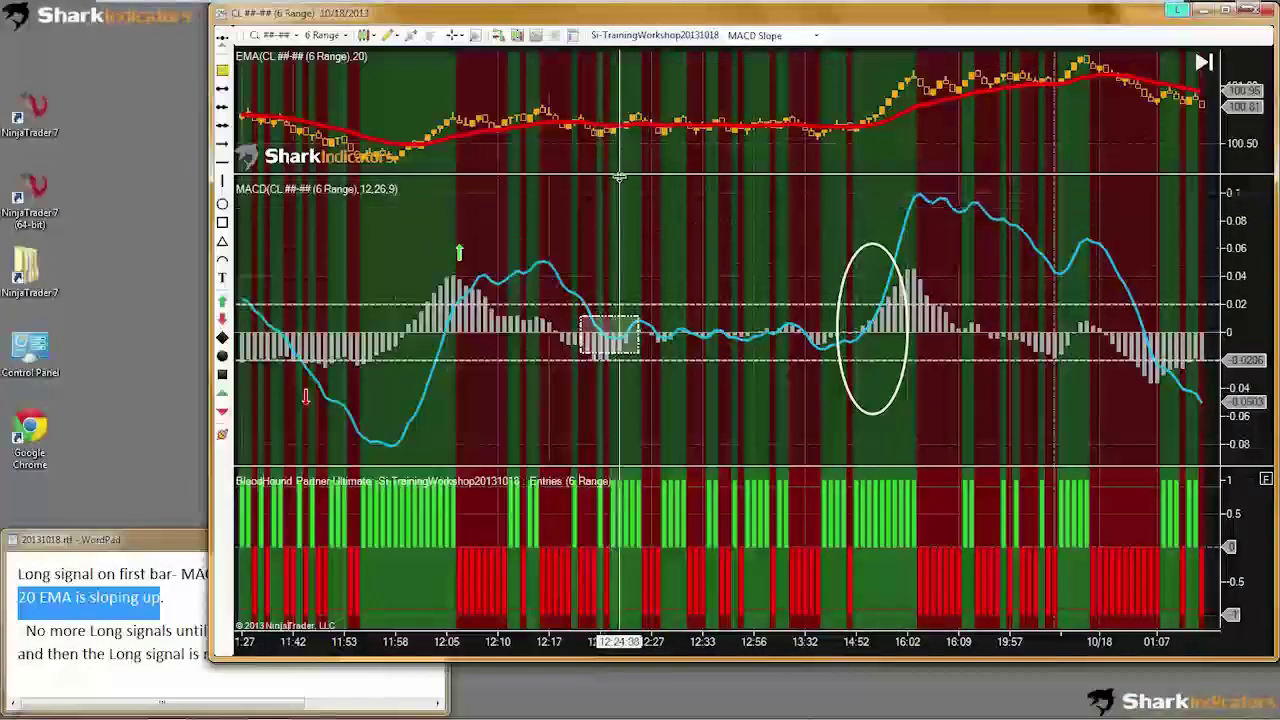
{"action": "left_click_drag", "start_coordinate": [622, 180], "coordinate": [652, 548]}
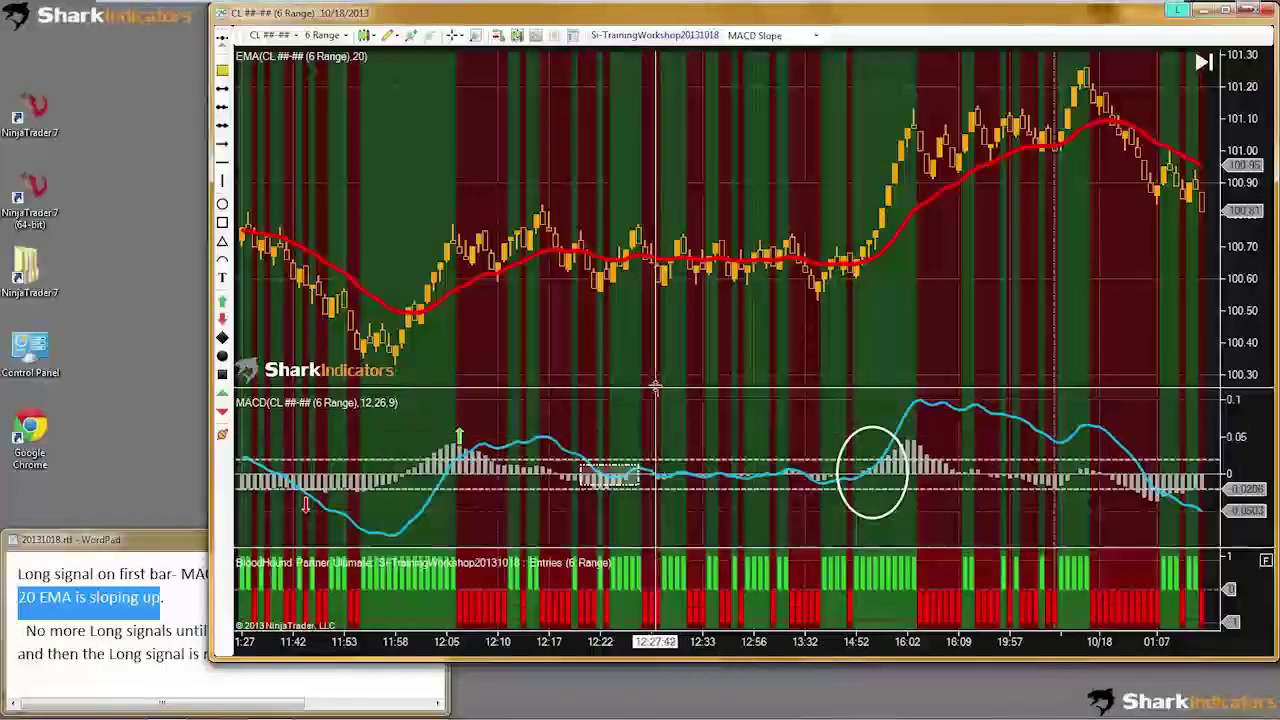
{"action": "left_click_drag", "start_coordinate": [658, 390], "coordinate": [657, 435]}
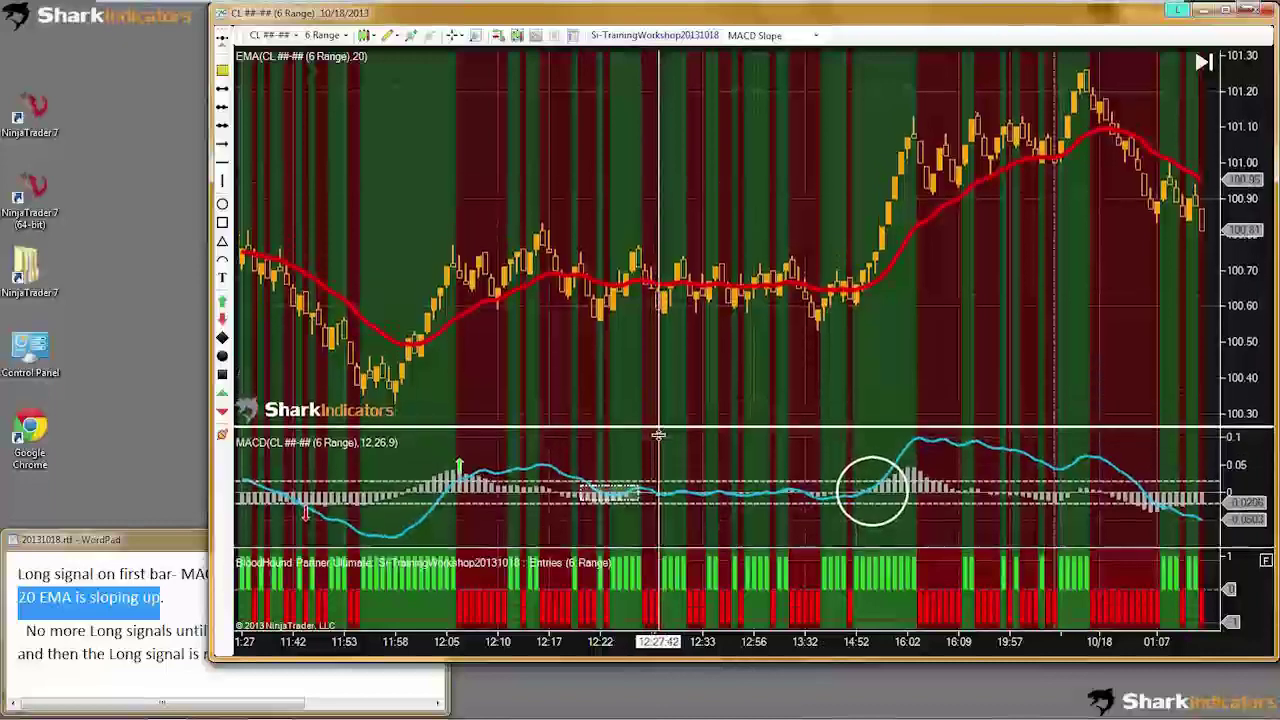
Step: Switch to NinjaTrader's Control Center and connect to the Kinetick Live data feed
{"action": "left_click", "coordinate": [178, 548]}
{"action": "left_click", "coordinate": [373, 537]}
{"action": "mouse_move", "coordinate": [175, 708]}
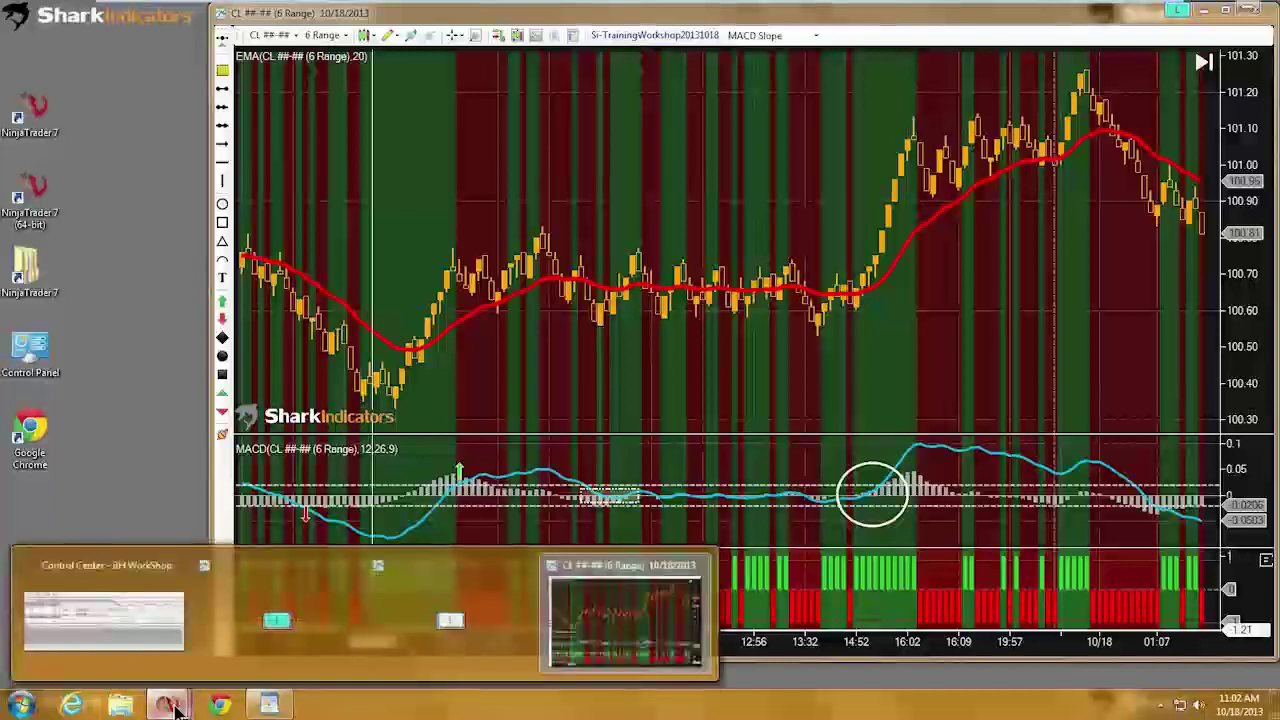
{"action": "left_click", "coordinate": [115, 625]}
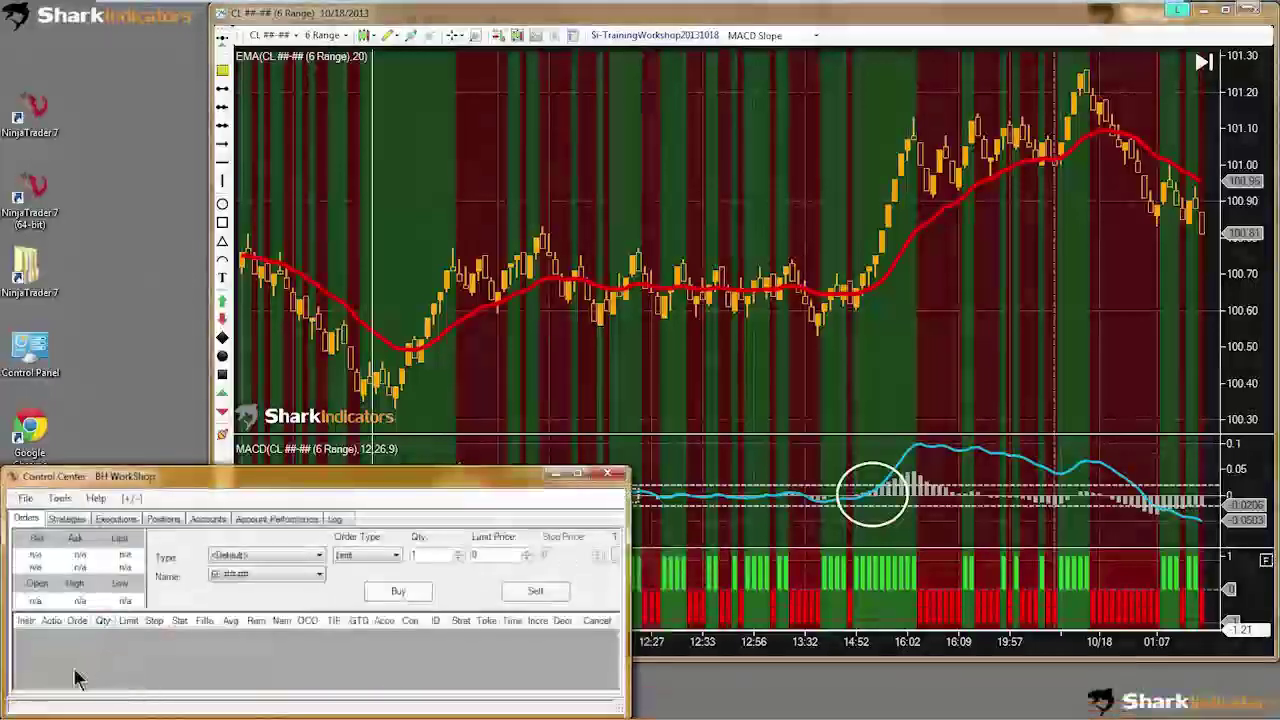
{"action": "left_click", "coordinate": [26, 499]}
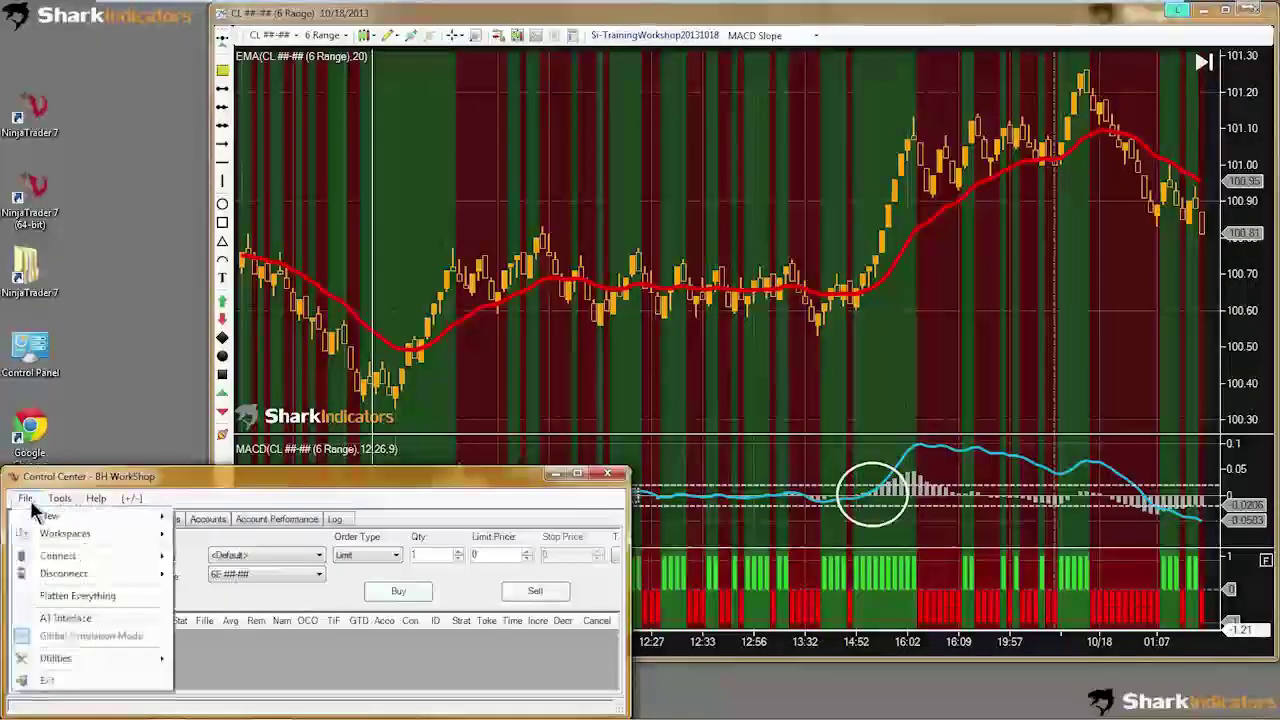
{"action": "mouse_move", "coordinate": [150, 557]}
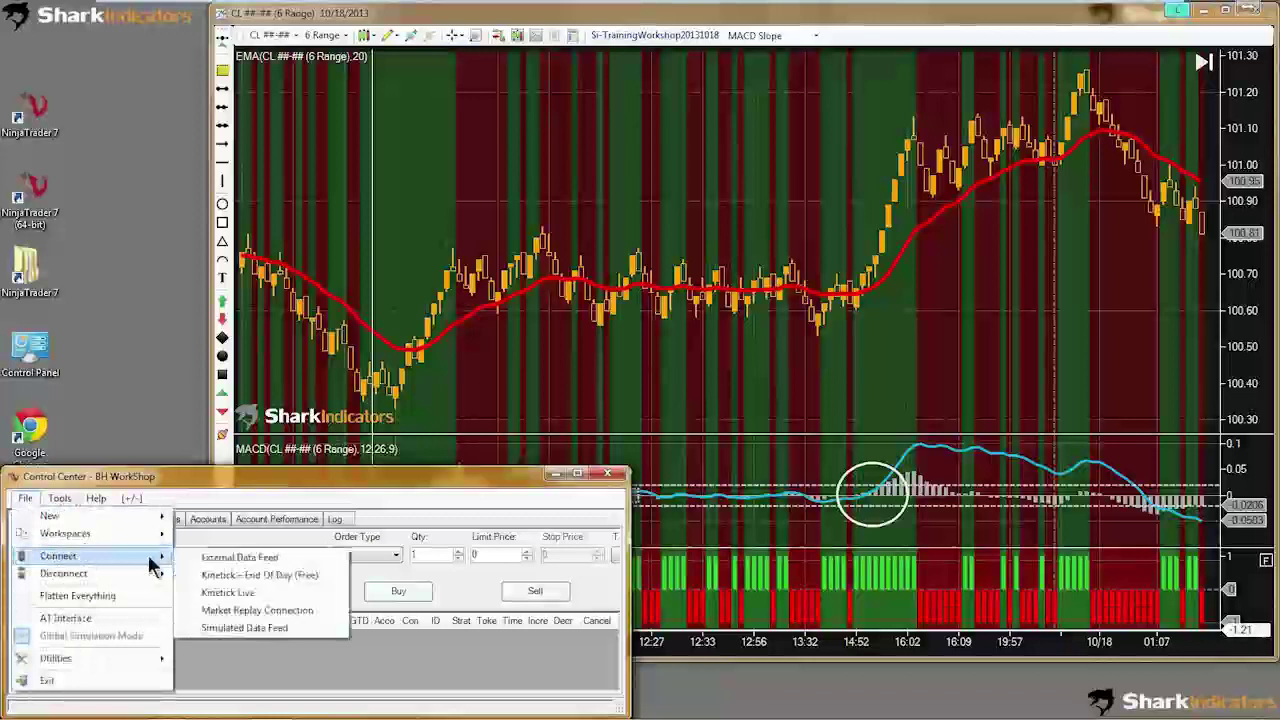
{"action": "left_click", "coordinate": [210, 593]}
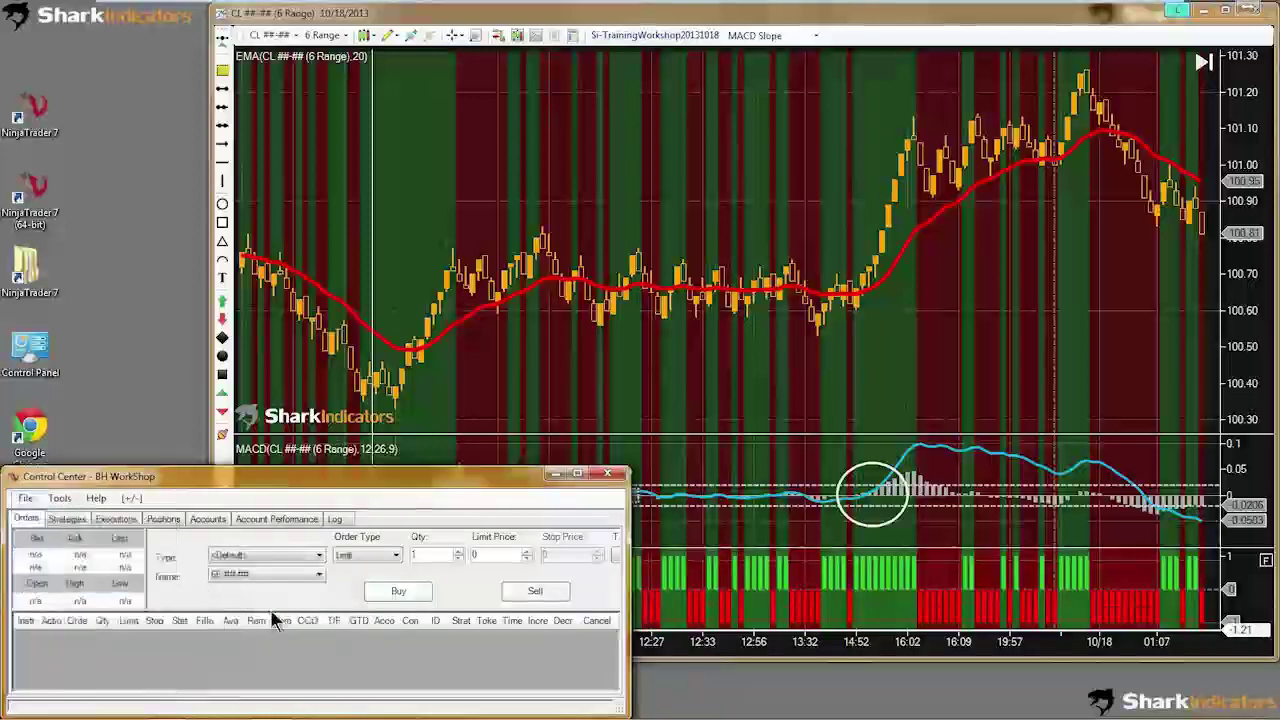
Step: Bring the CL chart forward, apply the Entries logic to it and make its MACD panel slightly taller
{"action": "left_click", "coordinate": [432, 175]}
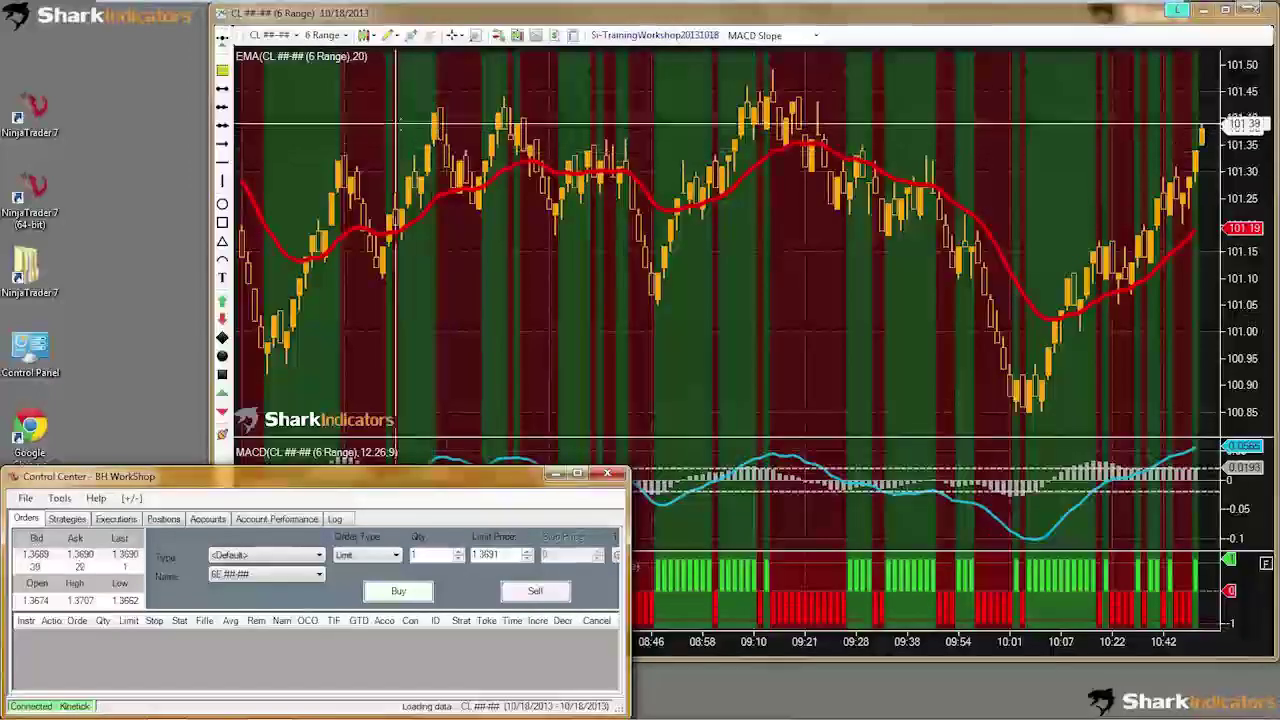
{"action": "left_click", "coordinate": [397, 125]}
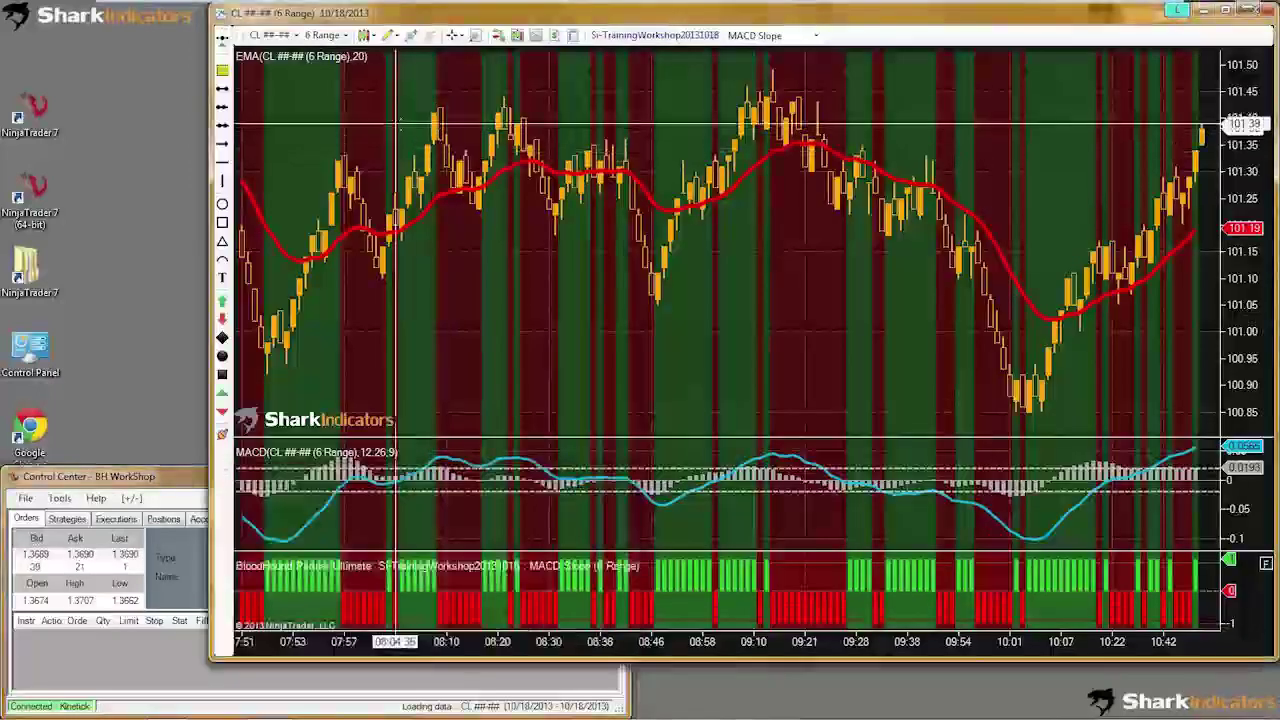
{"action": "left_click", "coordinate": [816, 36]}
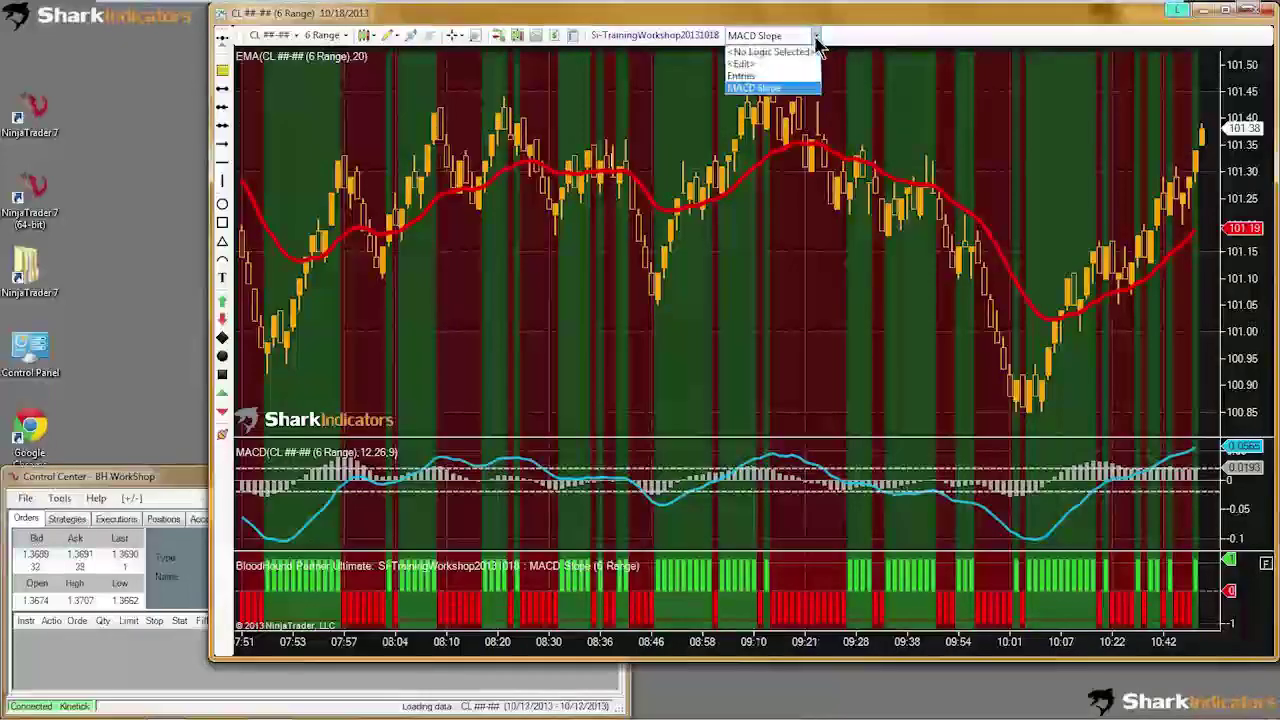
{"action": "left_click", "coordinate": [746, 77]}
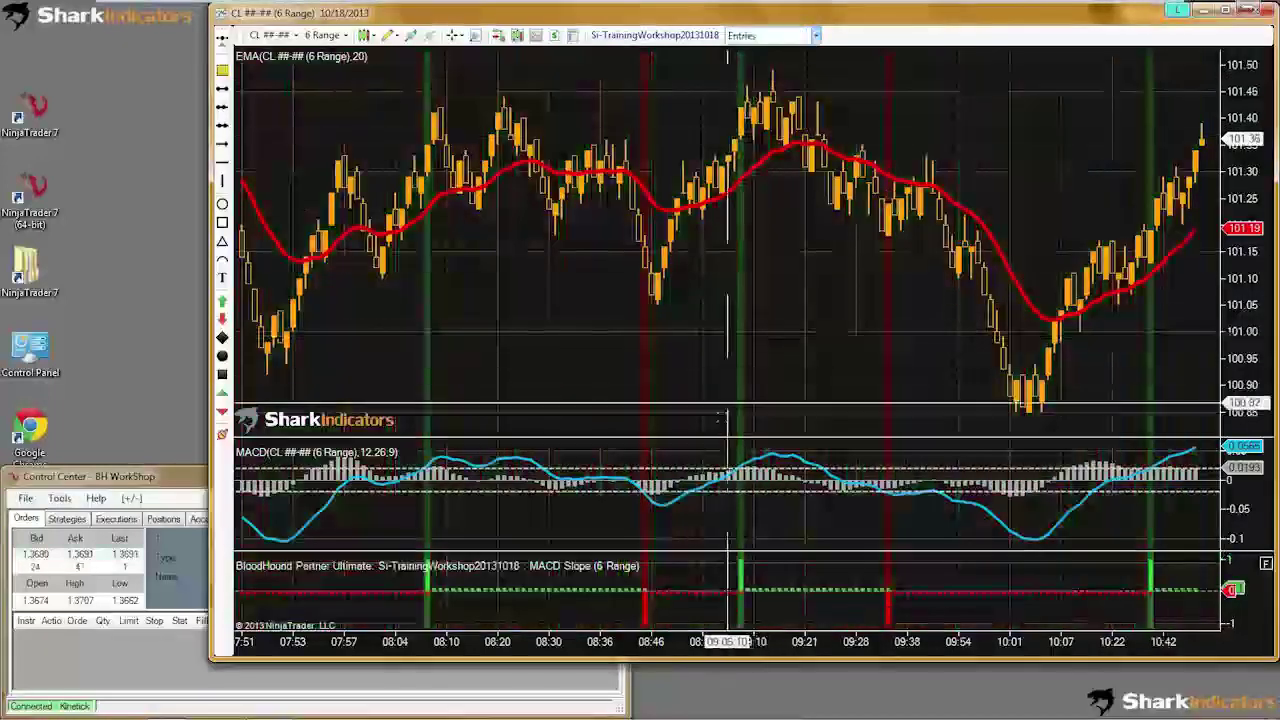
{"action": "left_click_drag", "start_coordinate": [697, 432], "coordinate": [697, 404]}
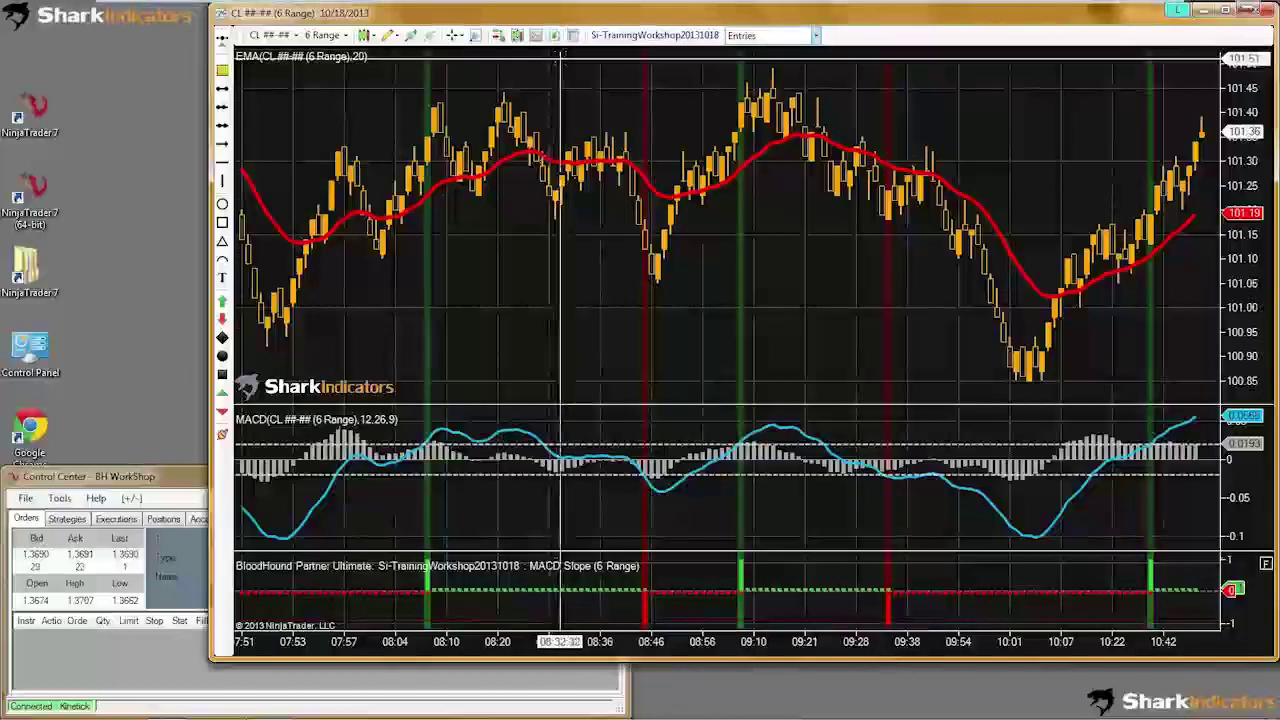
Step: Open the chart's strategies and add the SiRaven strategy
{"action": "left_click", "coordinate": [555, 35]}
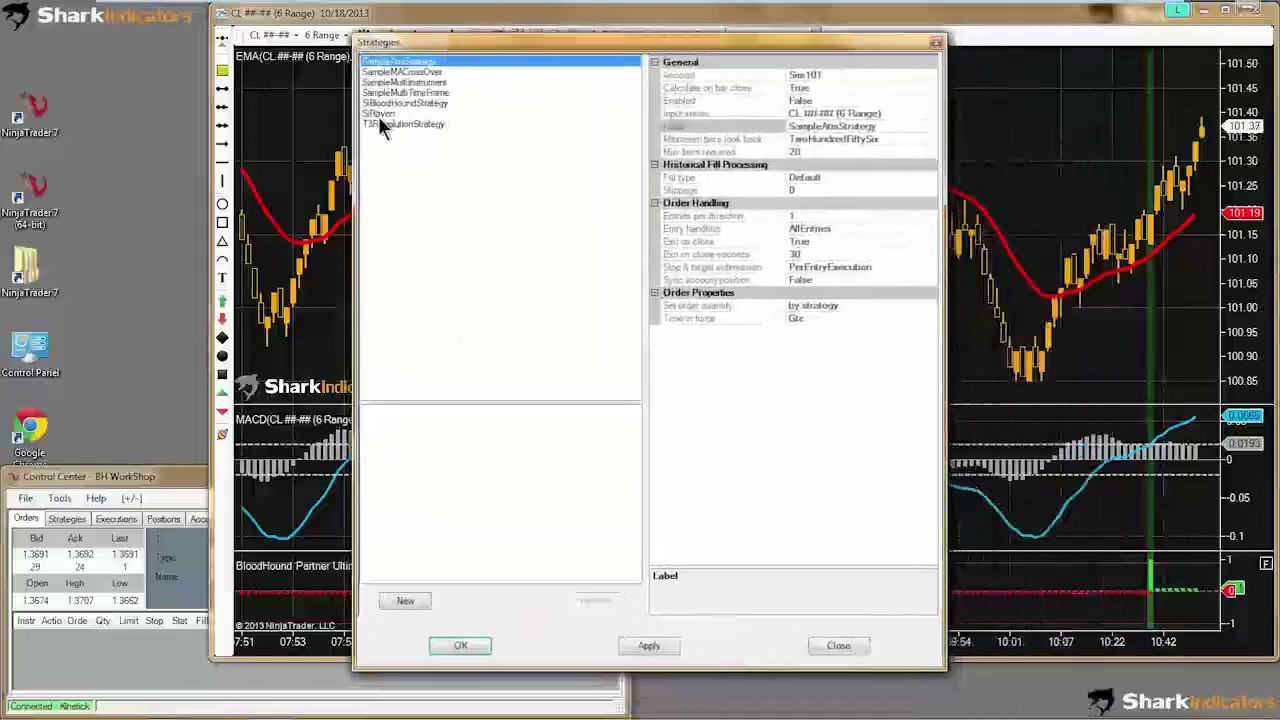
{"action": "left_click", "coordinate": [378, 114]}
{"action": "double_click", "coordinate": [378, 114]}
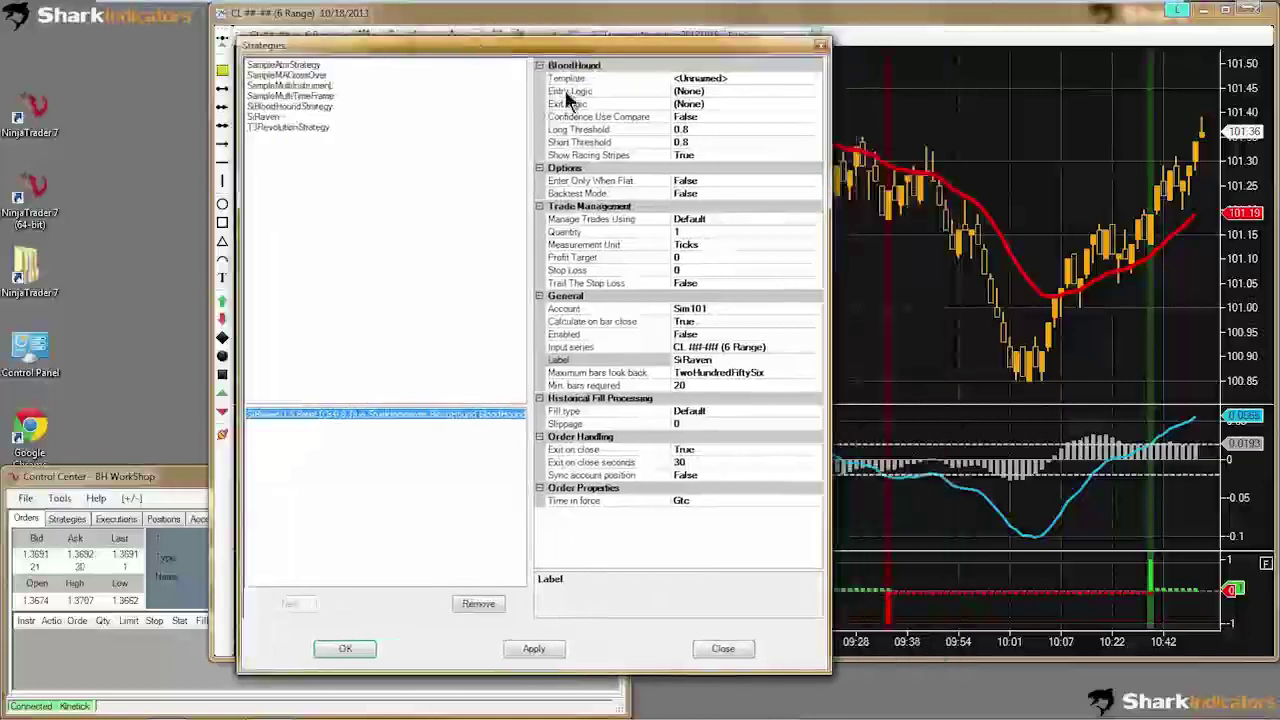
Step: Open the SiRaven strategy's BloodHound template editor and load the Si-TrainingWorkshop20131018.bht template
{"action": "left_click", "coordinate": [740, 80]}
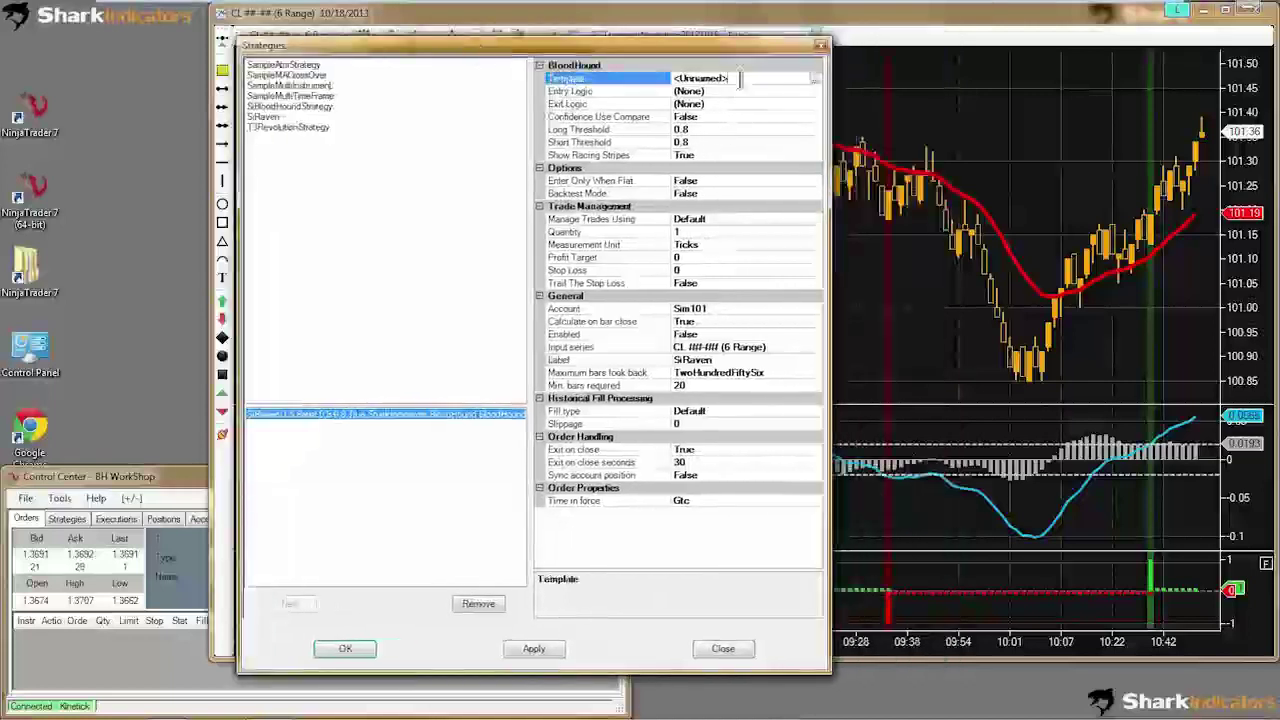
{"action": "left_click", "coordinate": [815, 79]}
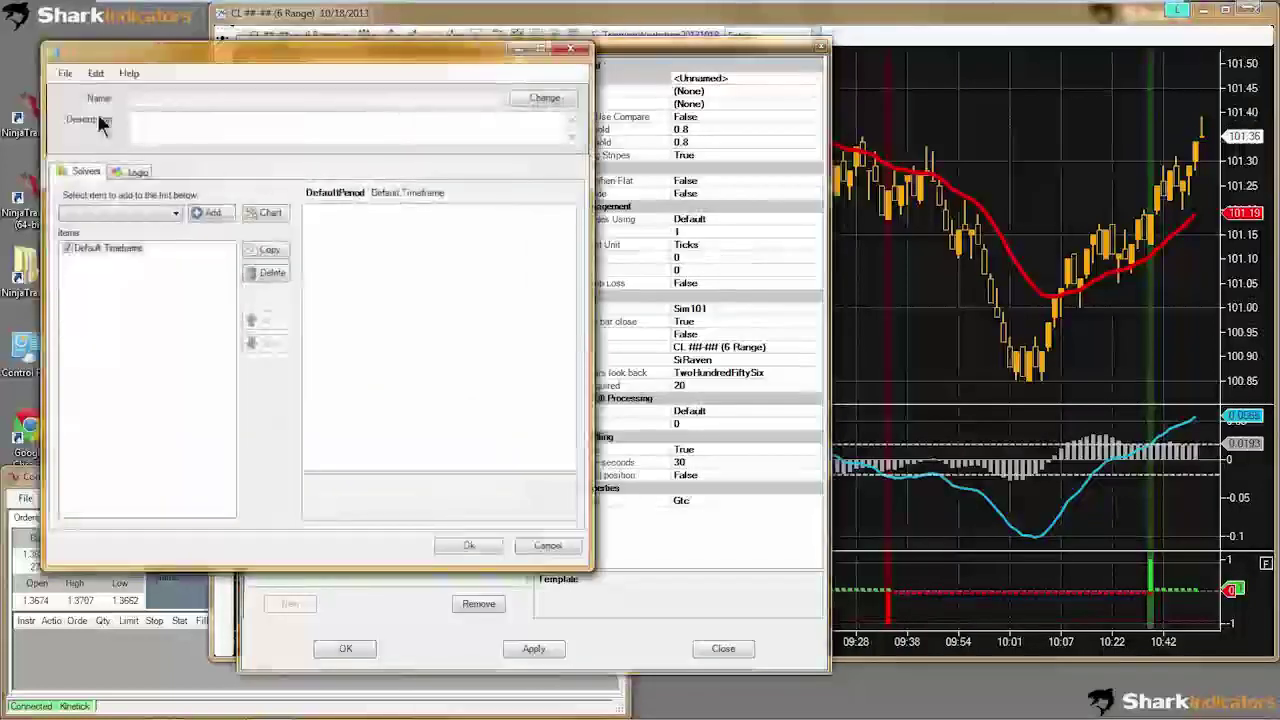
{"action": "left_click", "coordinate": [65, 74]}
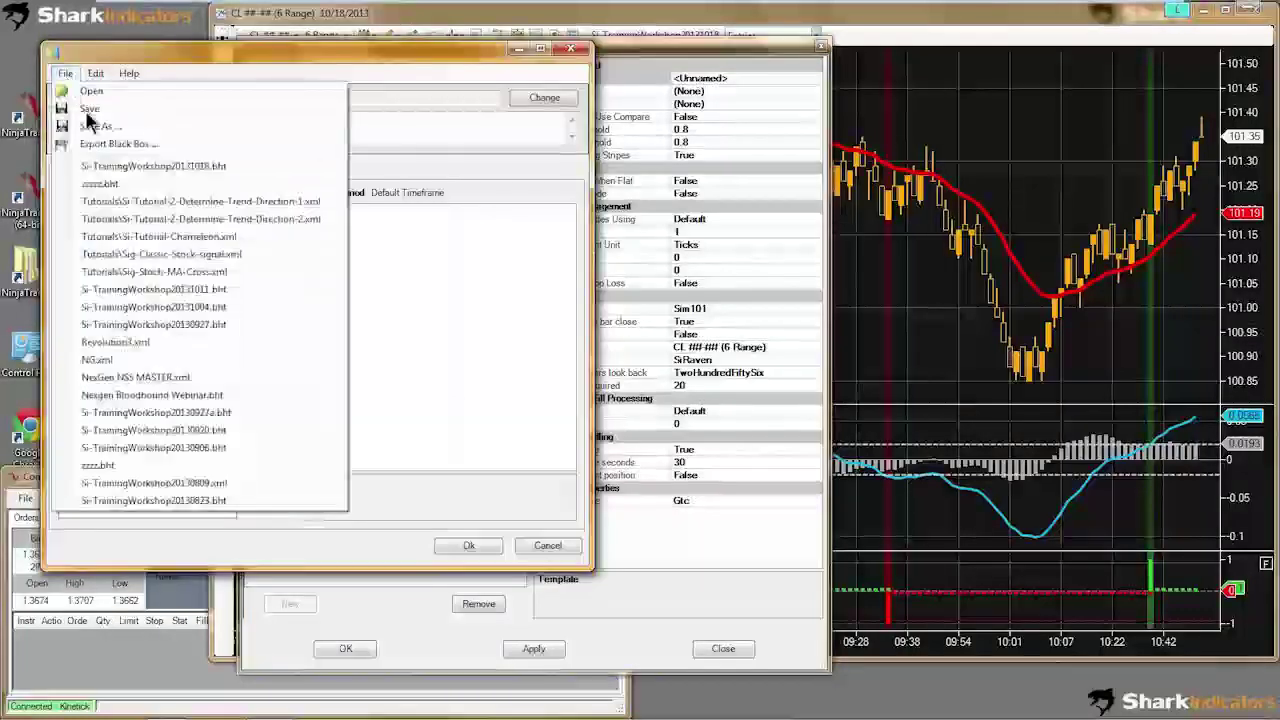
{"action": "left_click", "coordinate": [128, 166]}
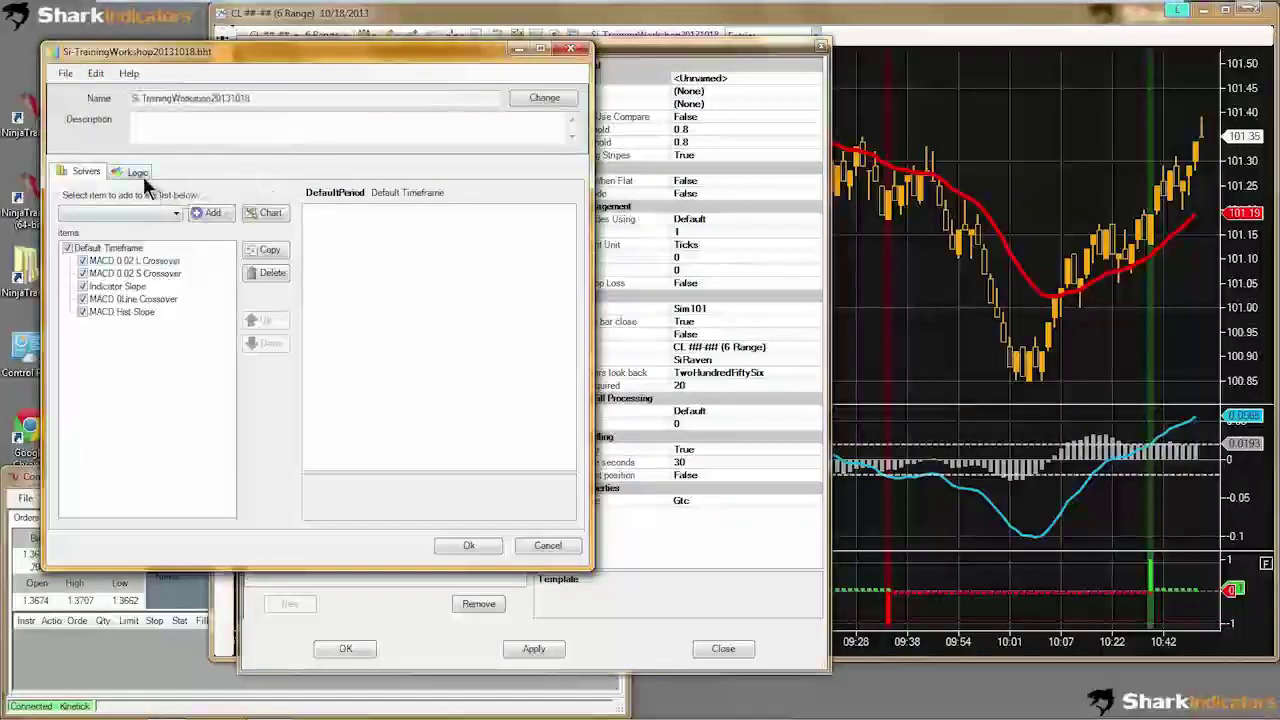
Step: Move the template window clear of the strategy list and display the template's Entries logic
{"action": "left_click_drag", "start_coordinate": [230, 57], "coordinate": [271, 116]}
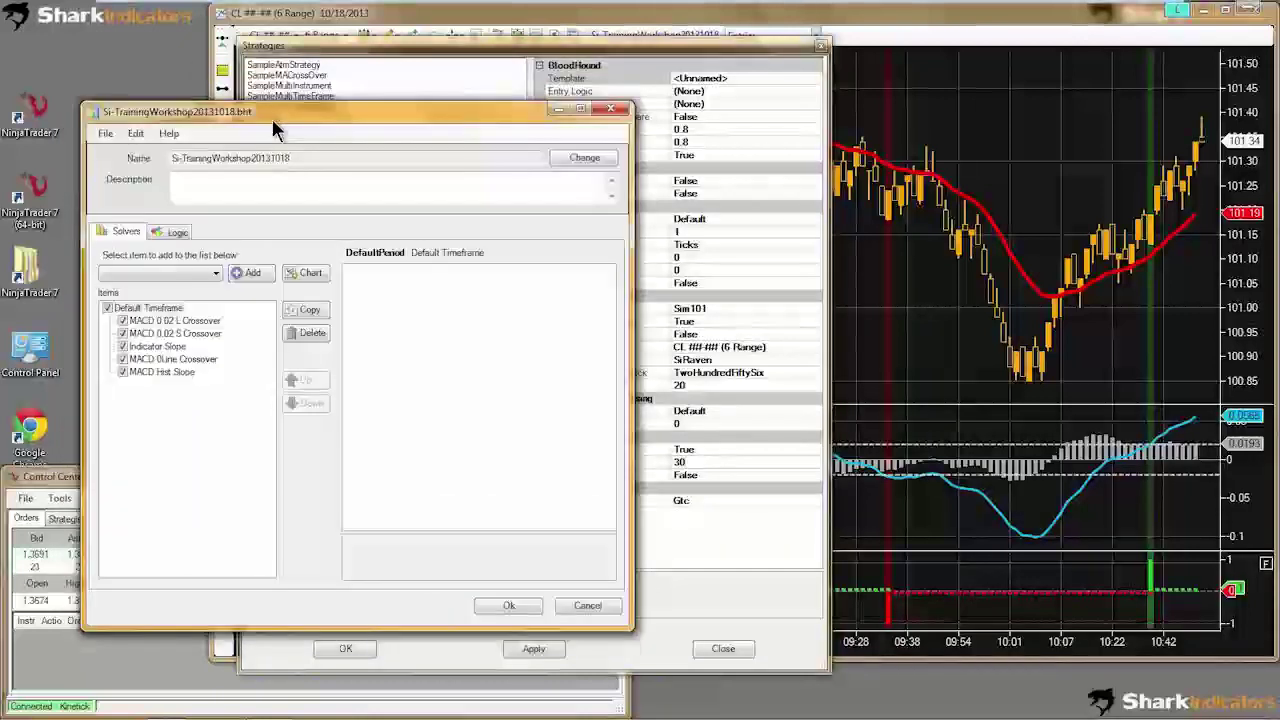
{"action": "left_click", "coordinate": [177, 233]}
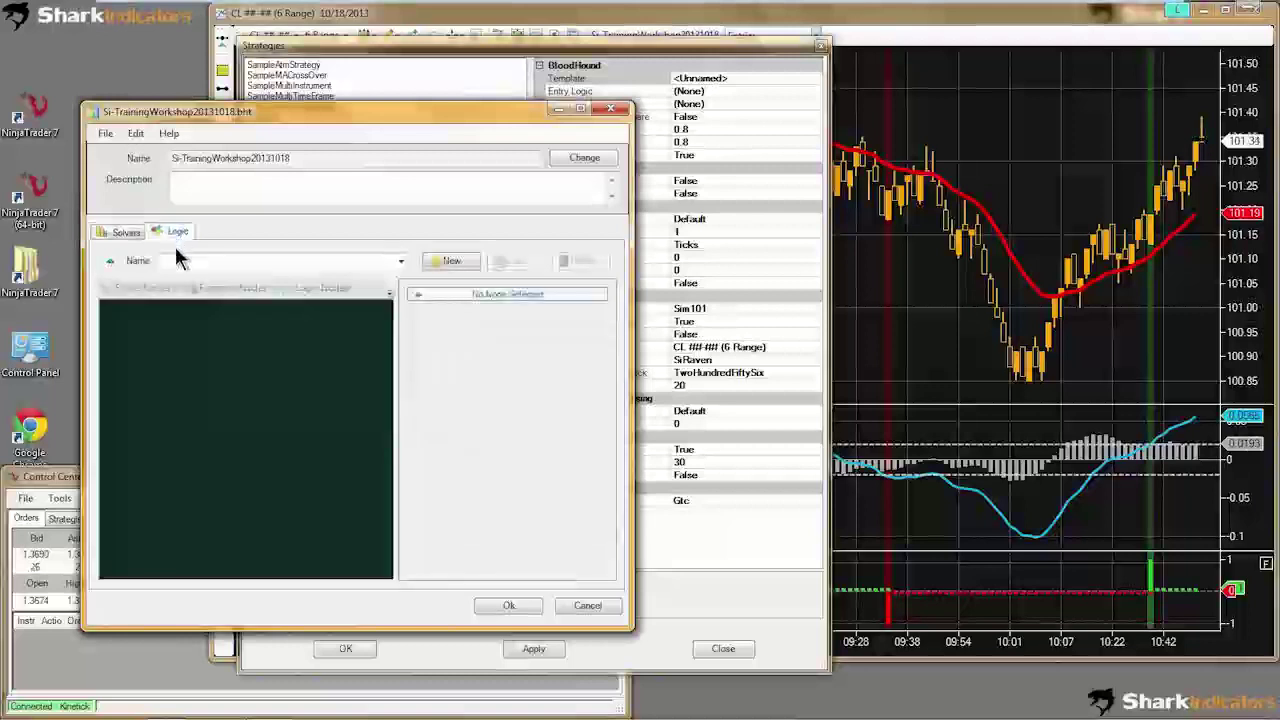
{"action": "left_click", "coordinate": [399, 260]}
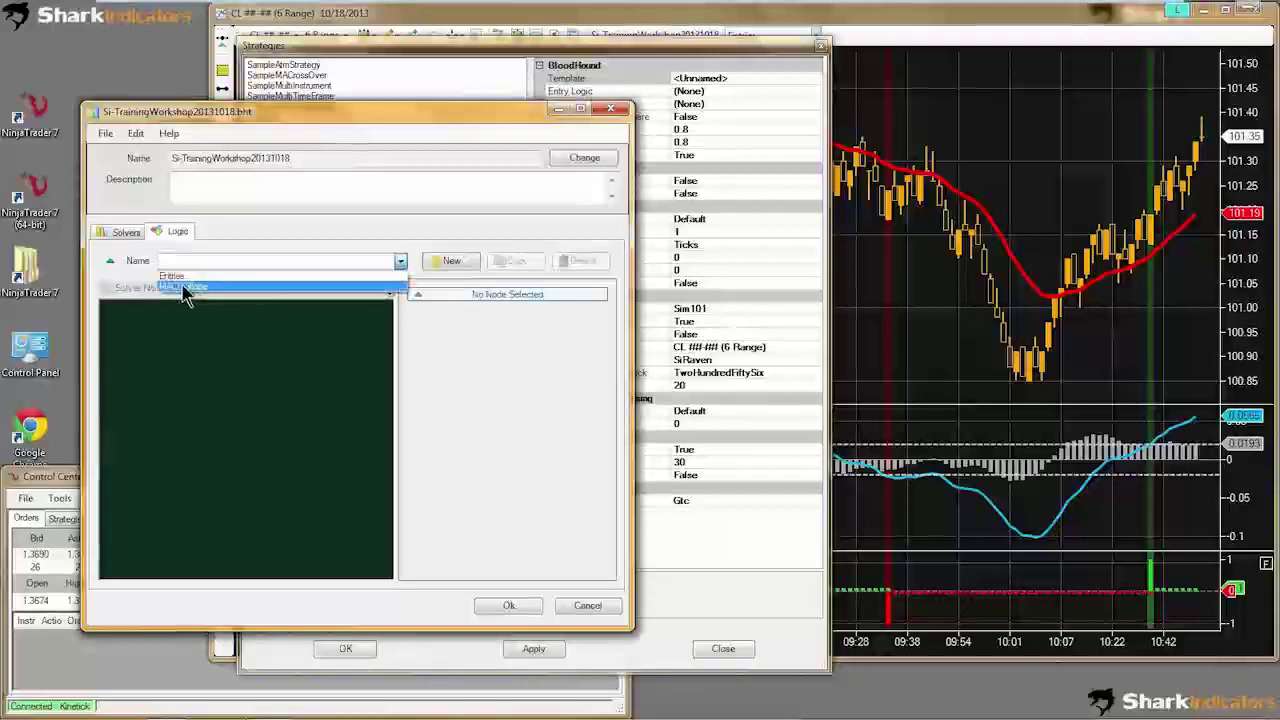
{"action": "left_click", "coordinate": [175, 275]}
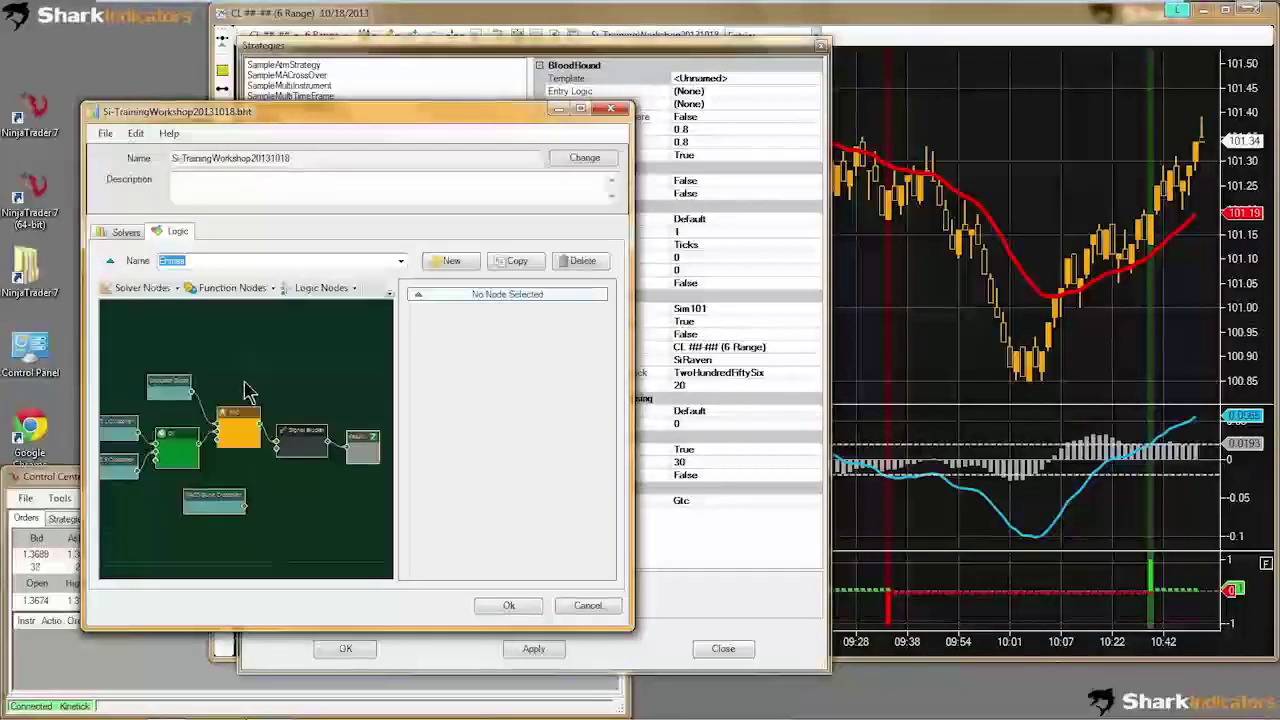
Step: Reposition the unconnected MACD 0Line Crossover node slightly within the space below the Or and And nodes
{"action": "left_click_drag", "start_coordinate": [222, 495], "coordinate": [197, 503]}
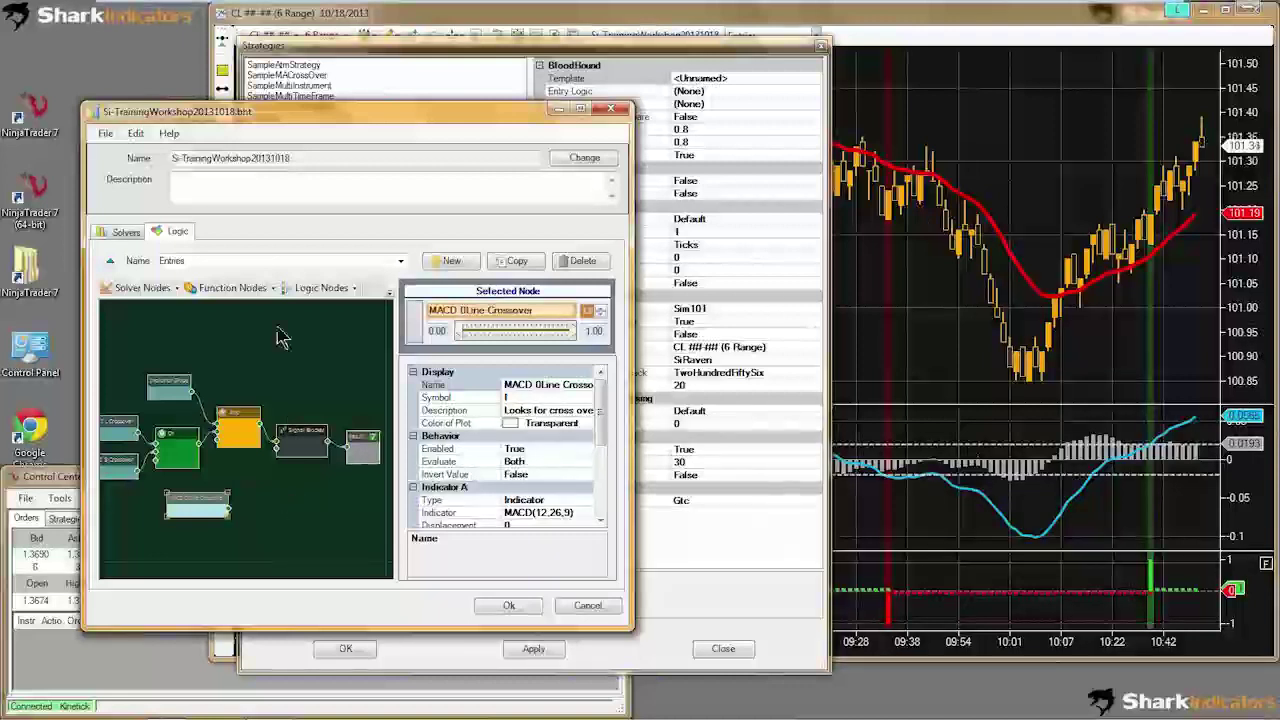
{"action": "left_click_drag", "start_coordinate": [174, 158], "coordinate": [295, 157]}
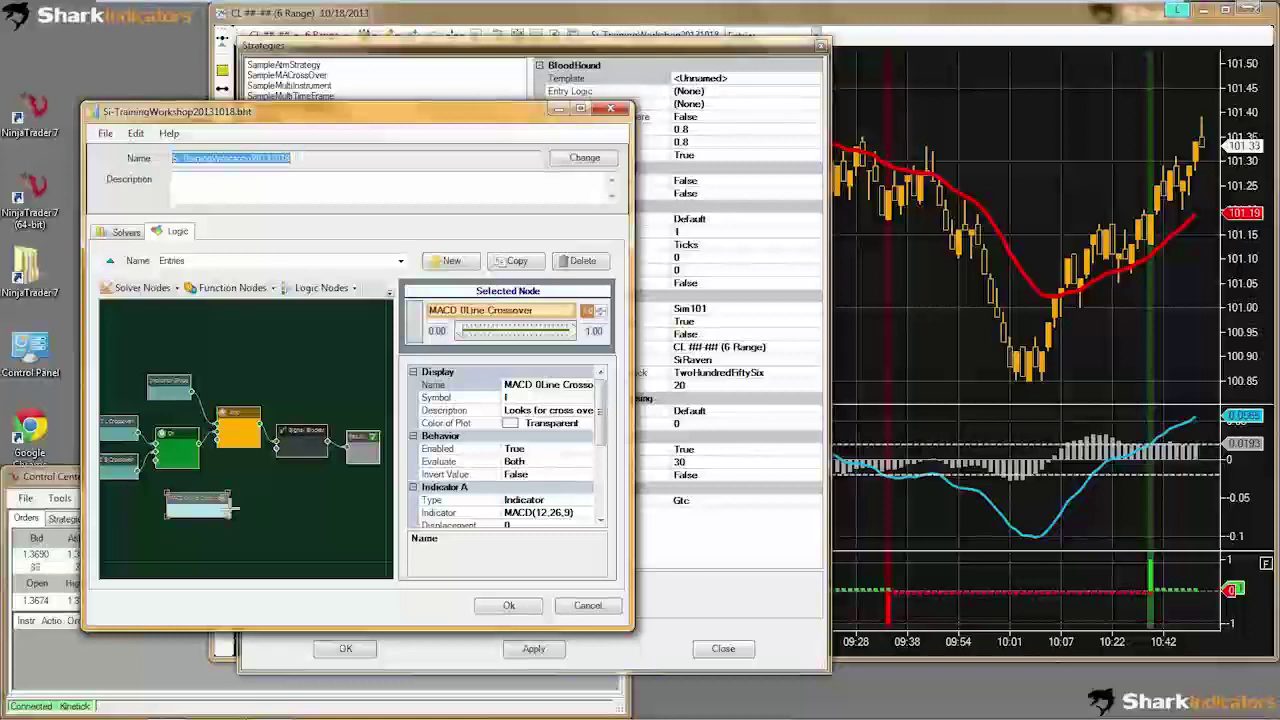
{"action": "left_click_drag", "start_coordinate": [196, 502], "coordinate": [196, 502]}
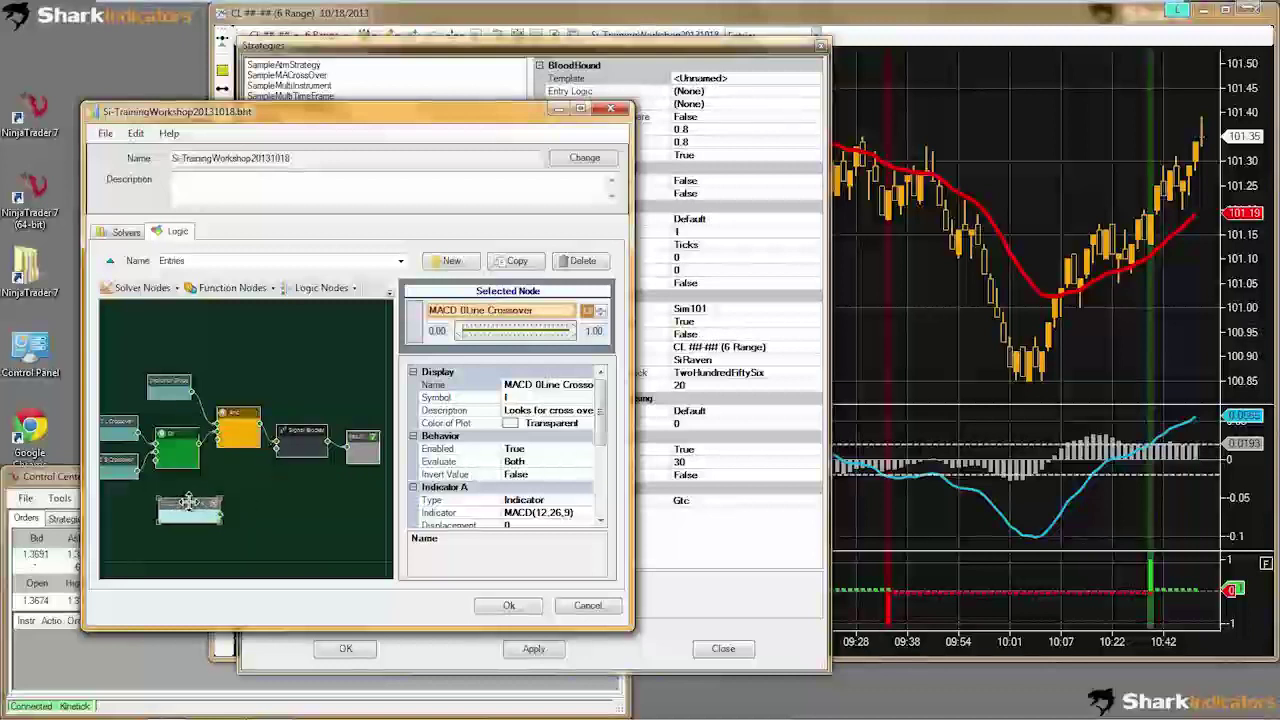
{"action": "left_click_drag", "start_coordinate": [207, 498], "coordinate": [216, 496]}
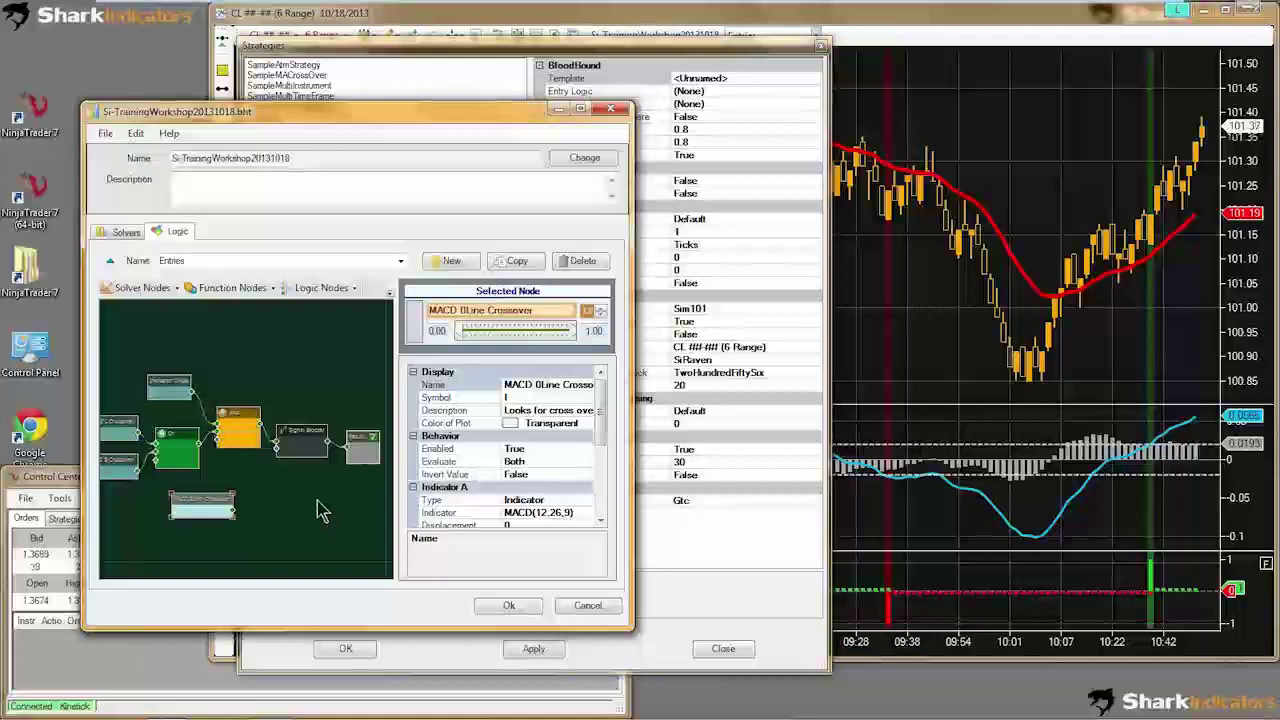
Step: Enlarge the template window and examine the Signal Blocker node's Reset On conditions, including Input Opposite Signal and Reset Opposite Signal
{"action": "left_click", "coordinate": [300, 440]}
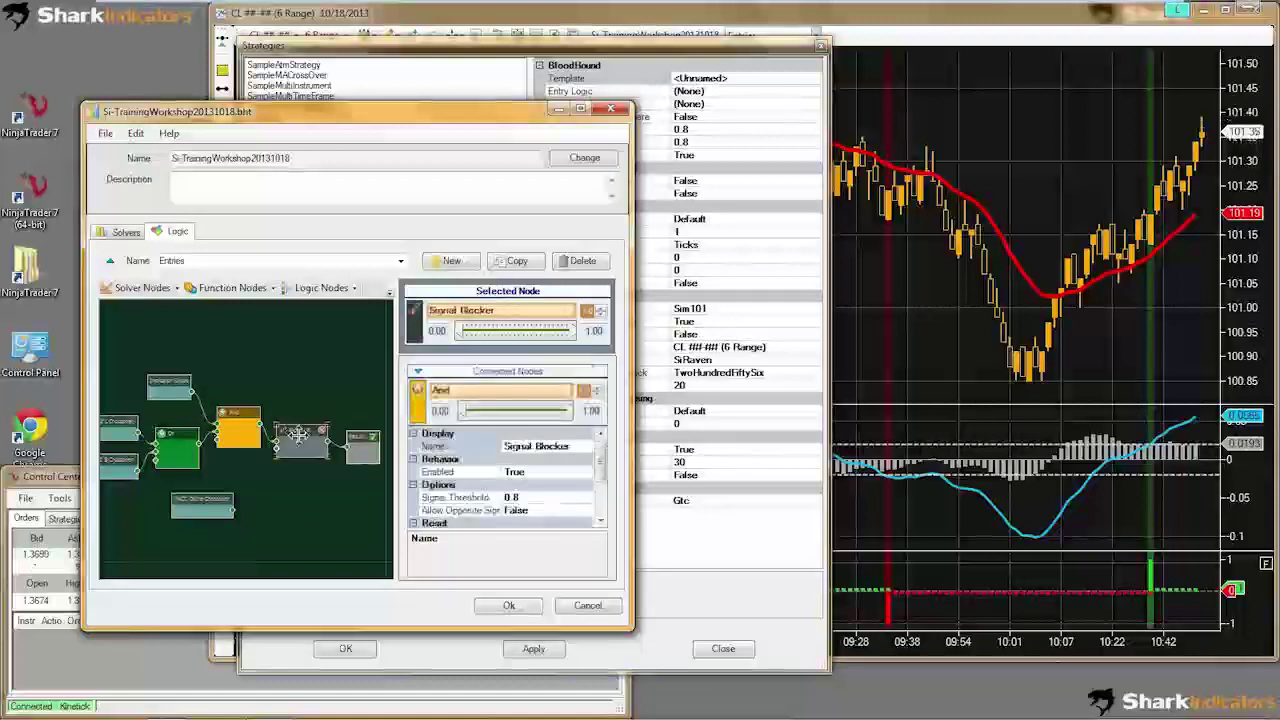
{"action": "left_click_drag", "start_coordinate": [425, 630], "coordinate": [420, 688]}
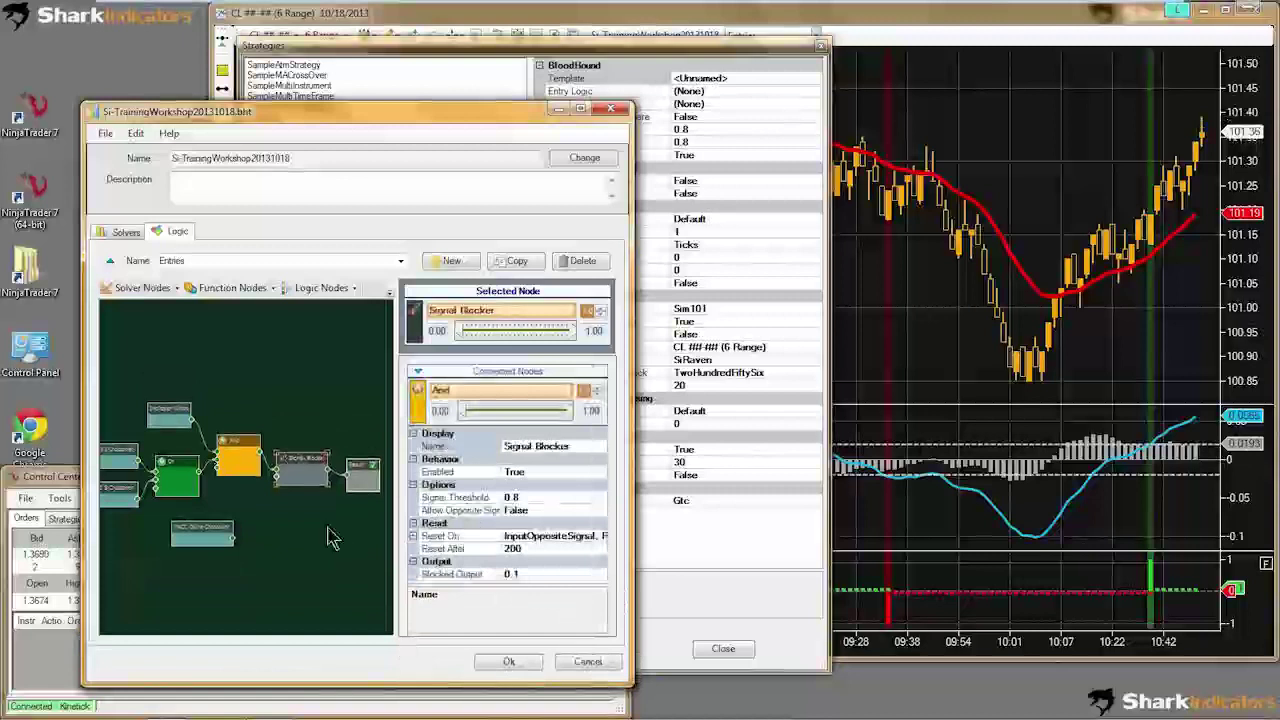
{"action": "left_click", "coordinate": [430, 538]}
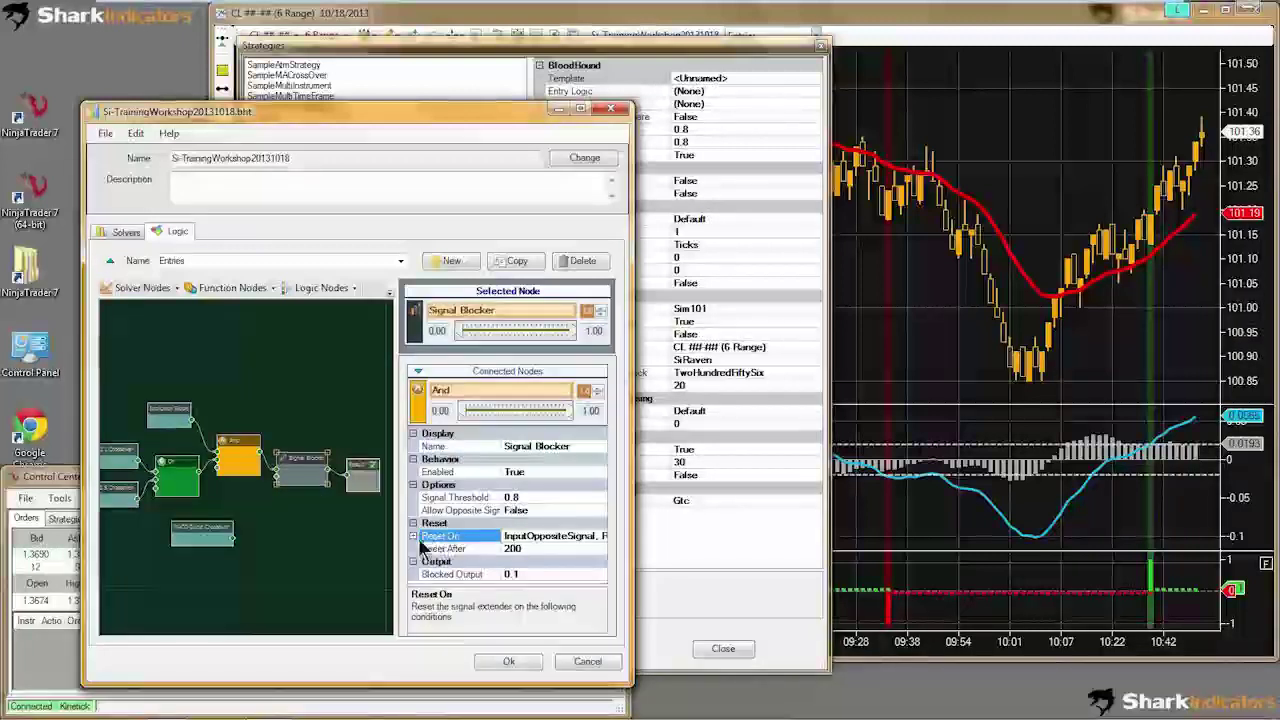
{"action": "left_click", "coordinate": [413, 536]}
{"action": "scroll", "coordinate": [462, 540], "scroll_direction": "down", "scroll_amount": 2}
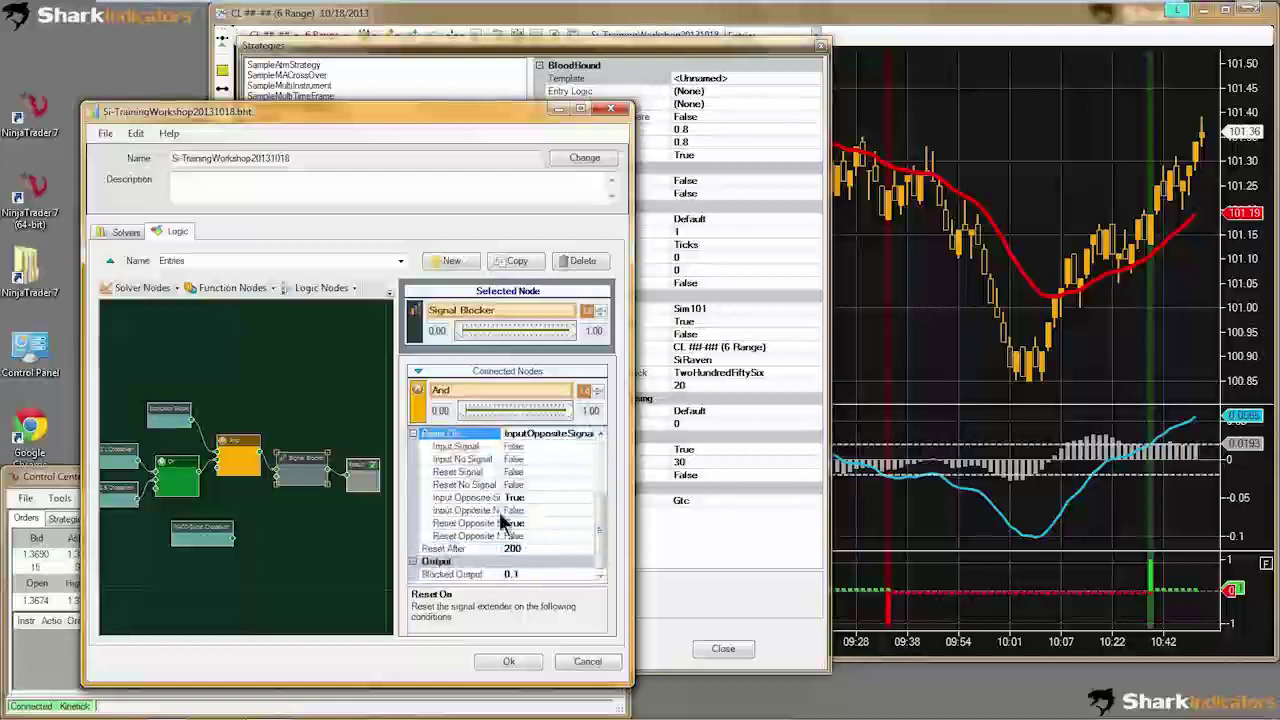
{"action": "left_click", "coordinate": [521, 548]}
{"action": "left_click", "coordinate": [528, 523]}
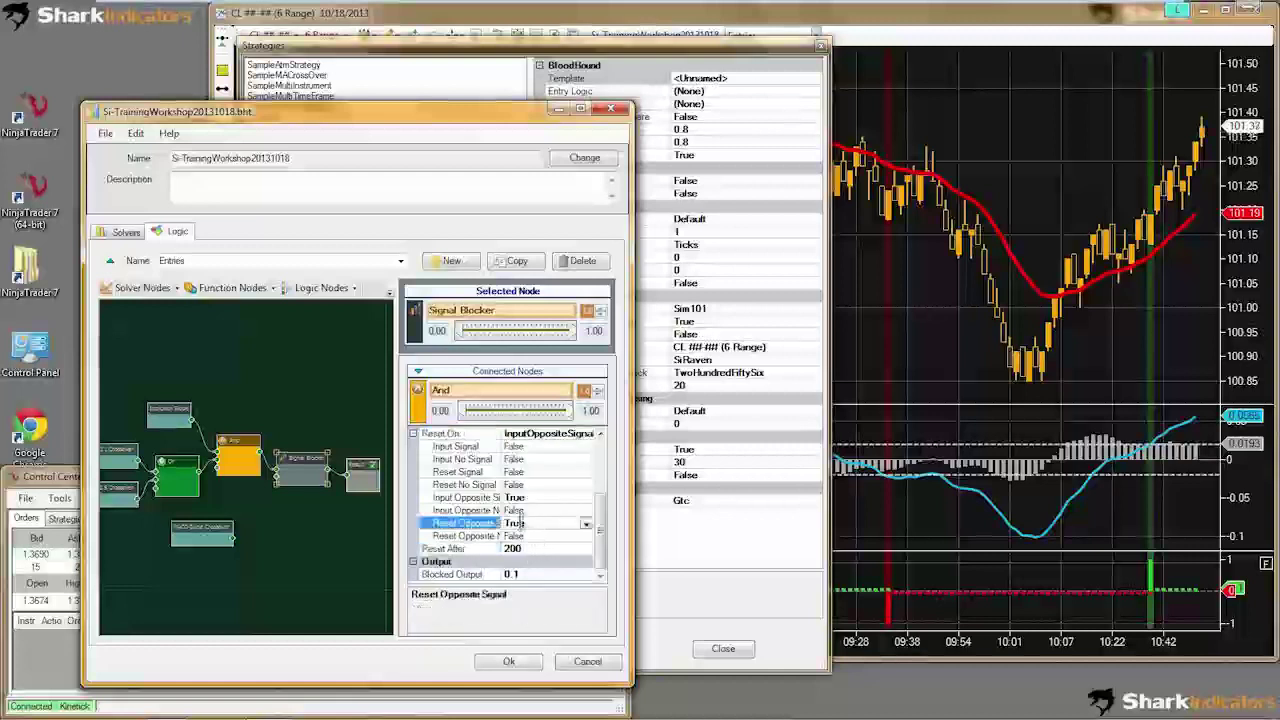
{"action": "left_click", "coordinate": [514, 497]}
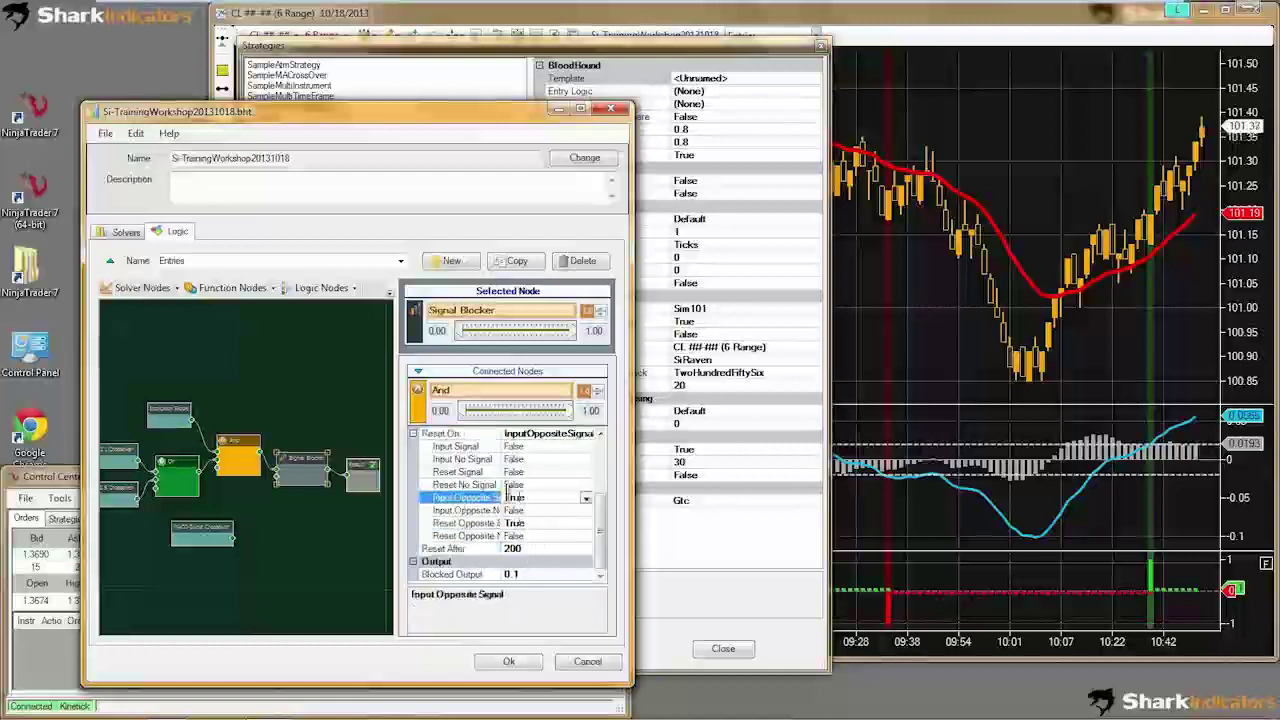
Step: Accept the loaded template, set the SiRaven strategy's Entry Logic to Entries, and move the strategy dialog aside to uncover the chart
{"action": "left_click", "coordinate": [508, 661]}
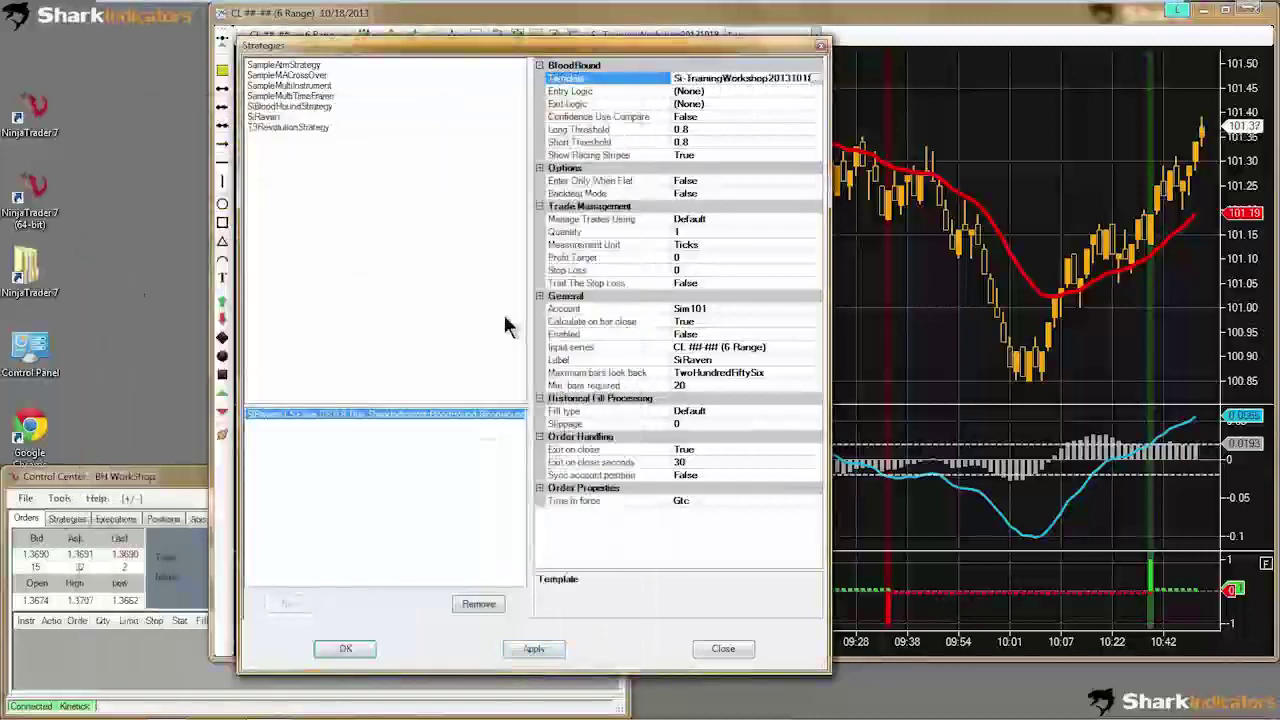
{"action": "left_click", "coordinate": [578, 92]}
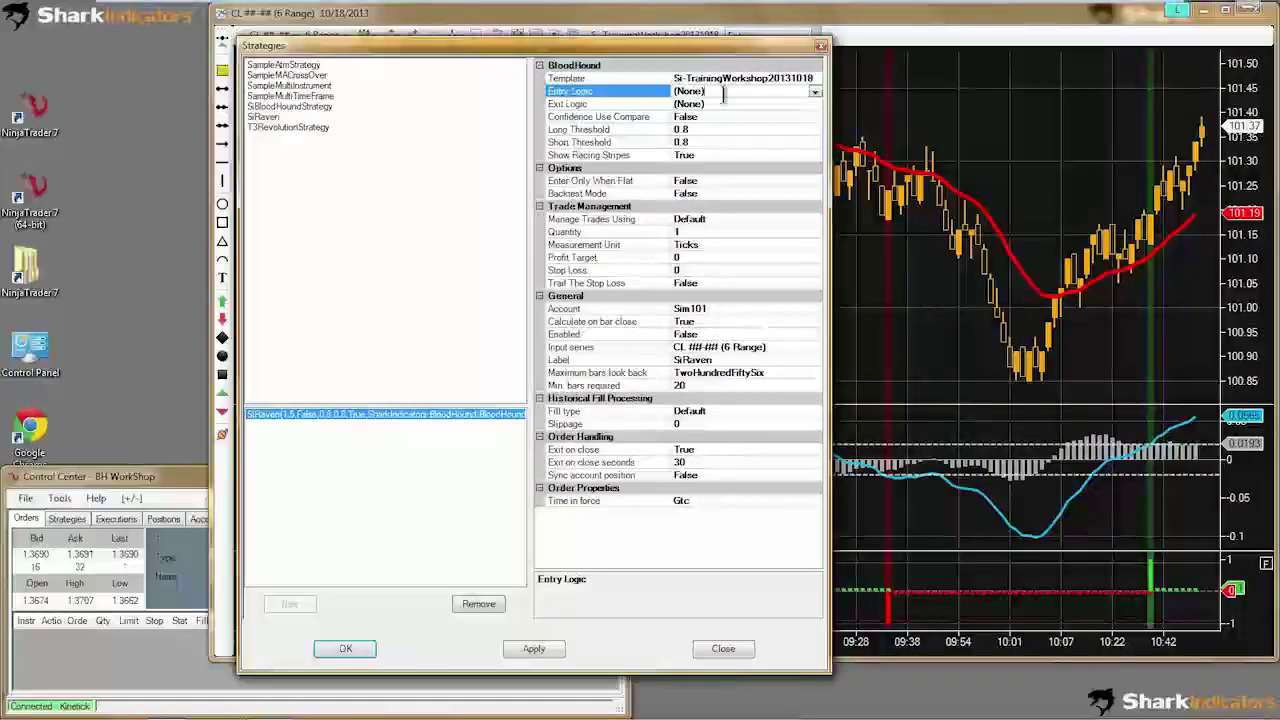
{"action": "left_click", "coordinate": [815, 92]}
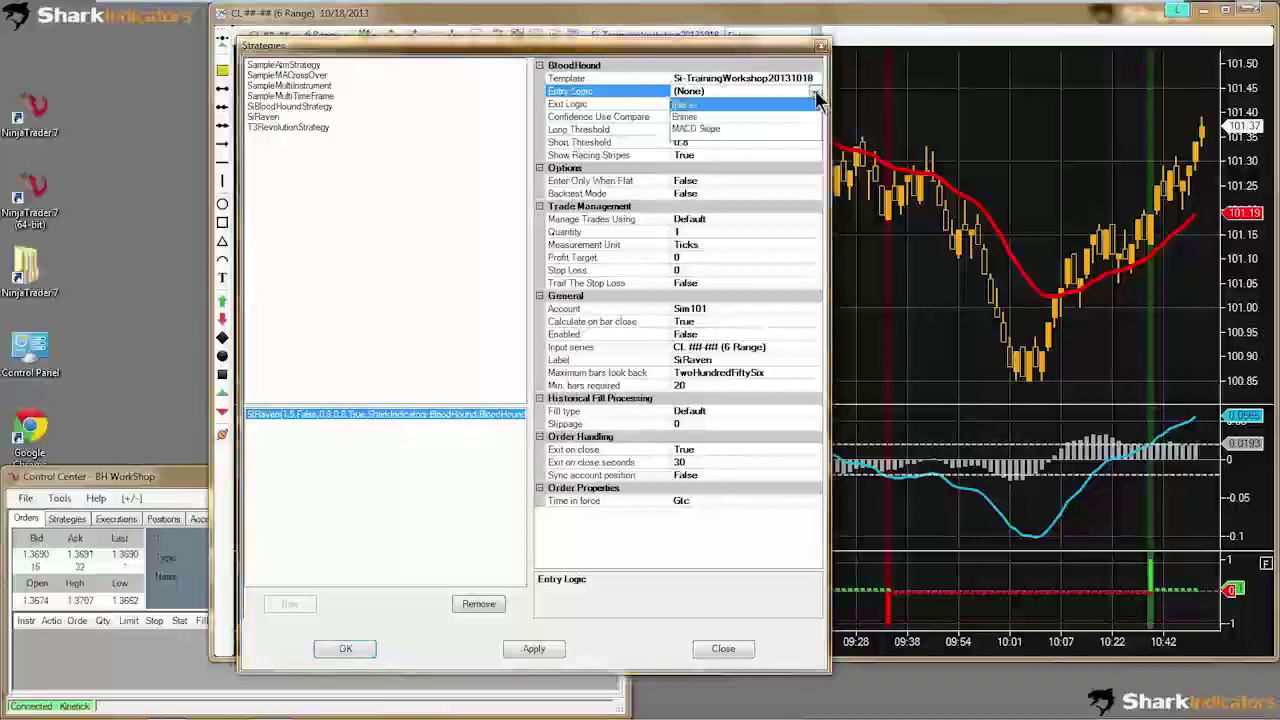
{"action": "left_click", "coordinate": [685, 118]}
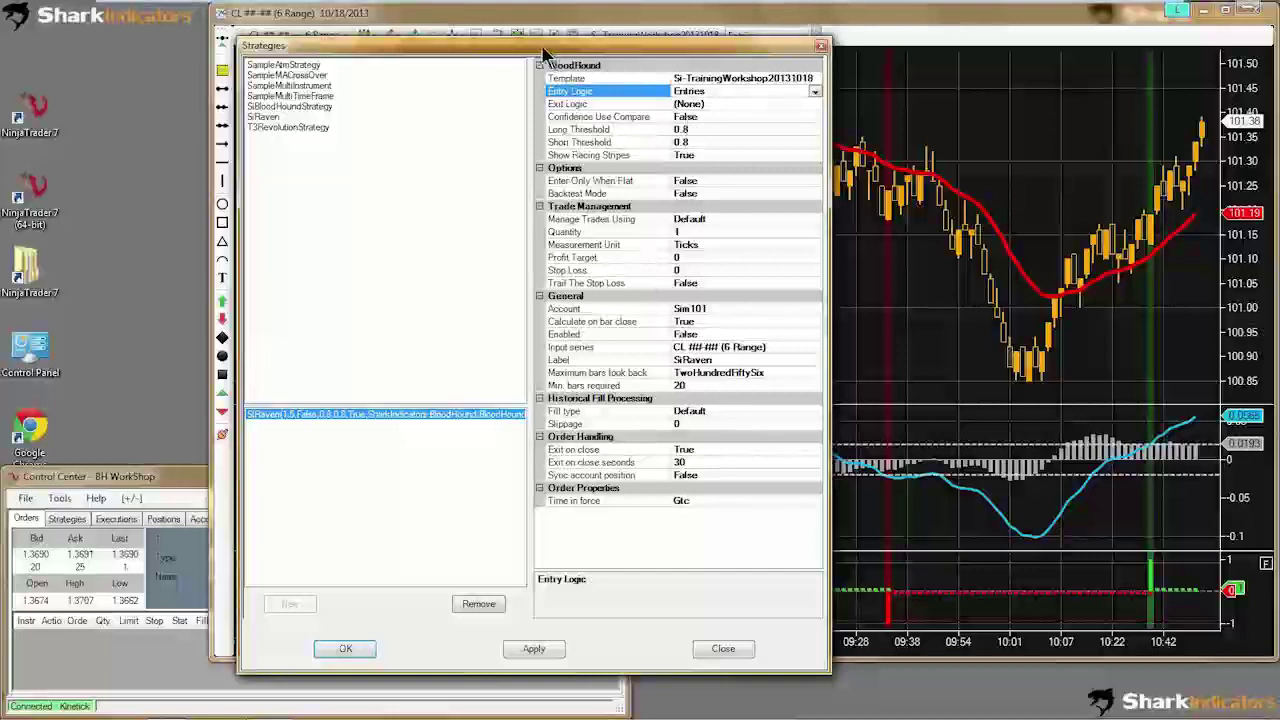
{"action": "left_click_drag", "start_coordinate": [544, 46], "coordinate": [370, 32]}
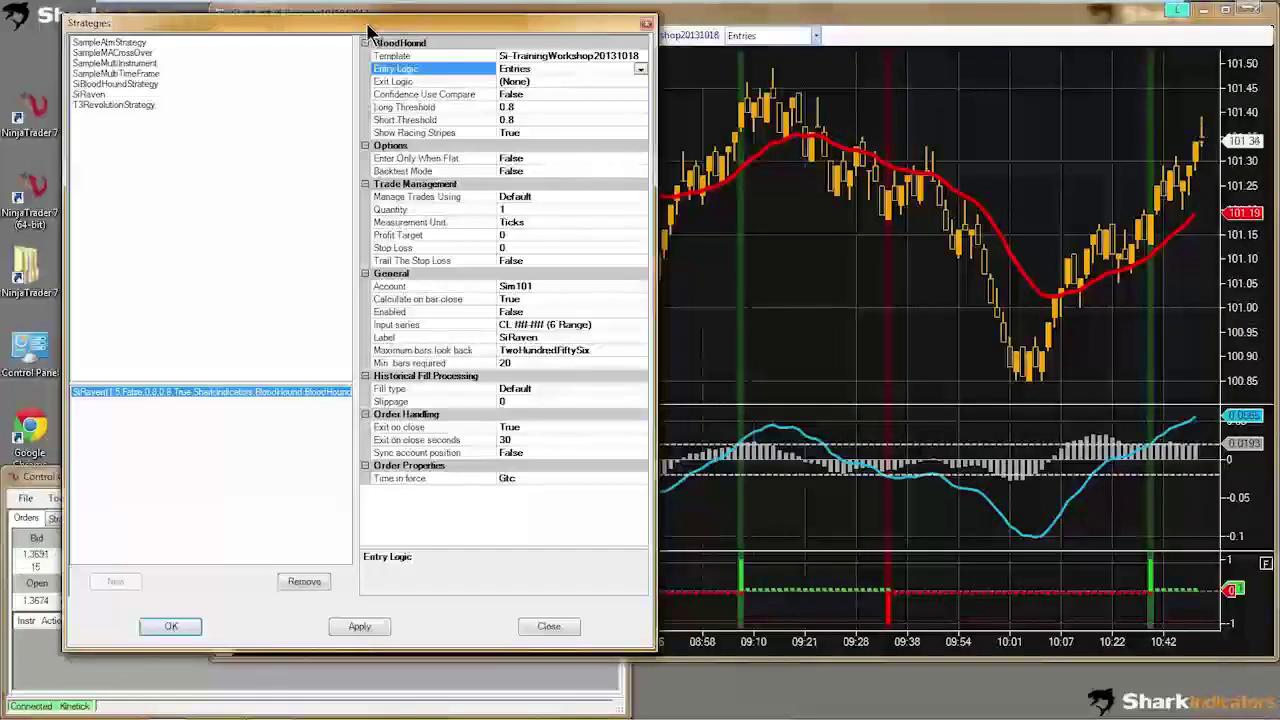
Step: Switch the strategy's Backtest Mode to True and back to False
{"action": "left_click", "coordinate": [428, 172]}
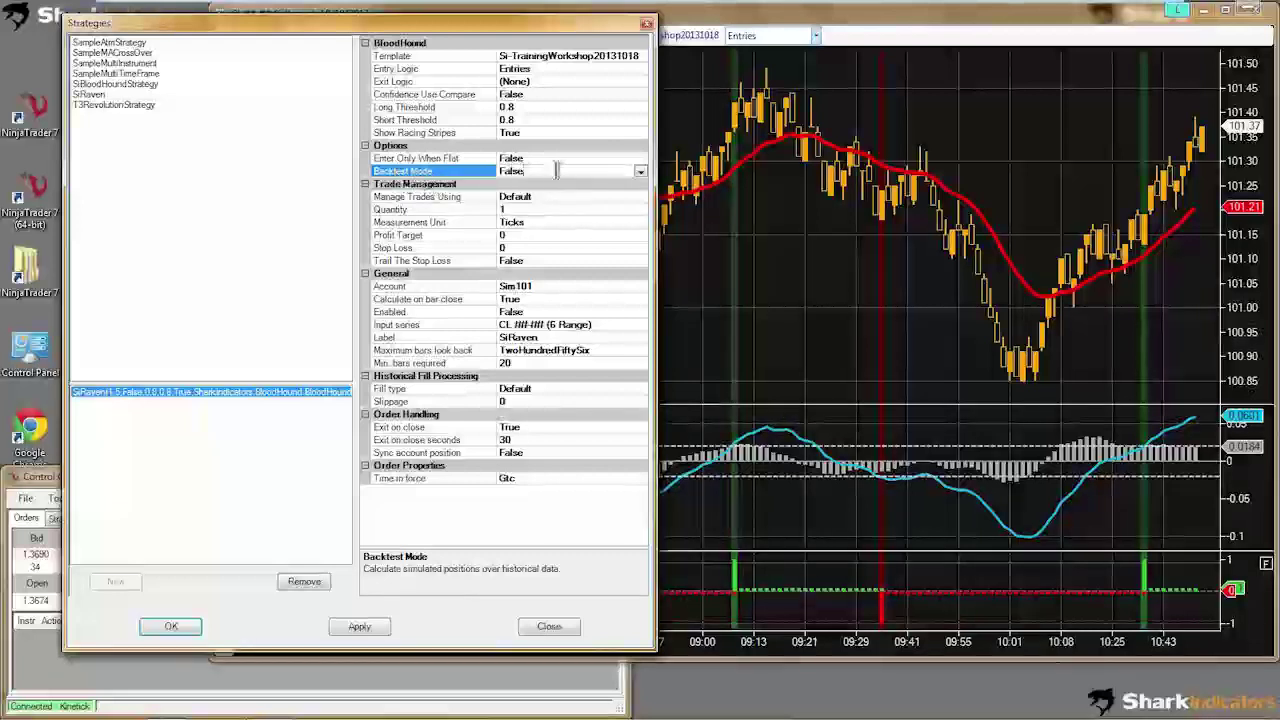
{"action": "left_click", "coordinate": [640, 171]}
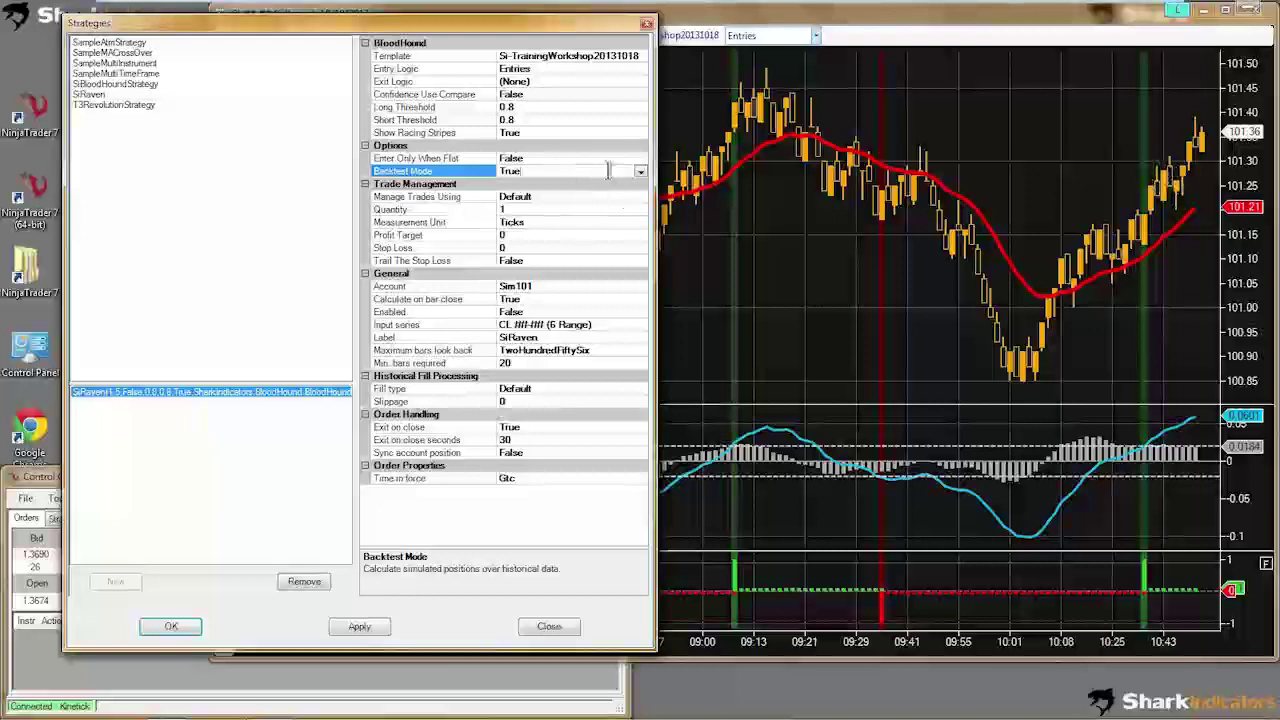
{"action": "left_click", "coordinate": [640, 173]}
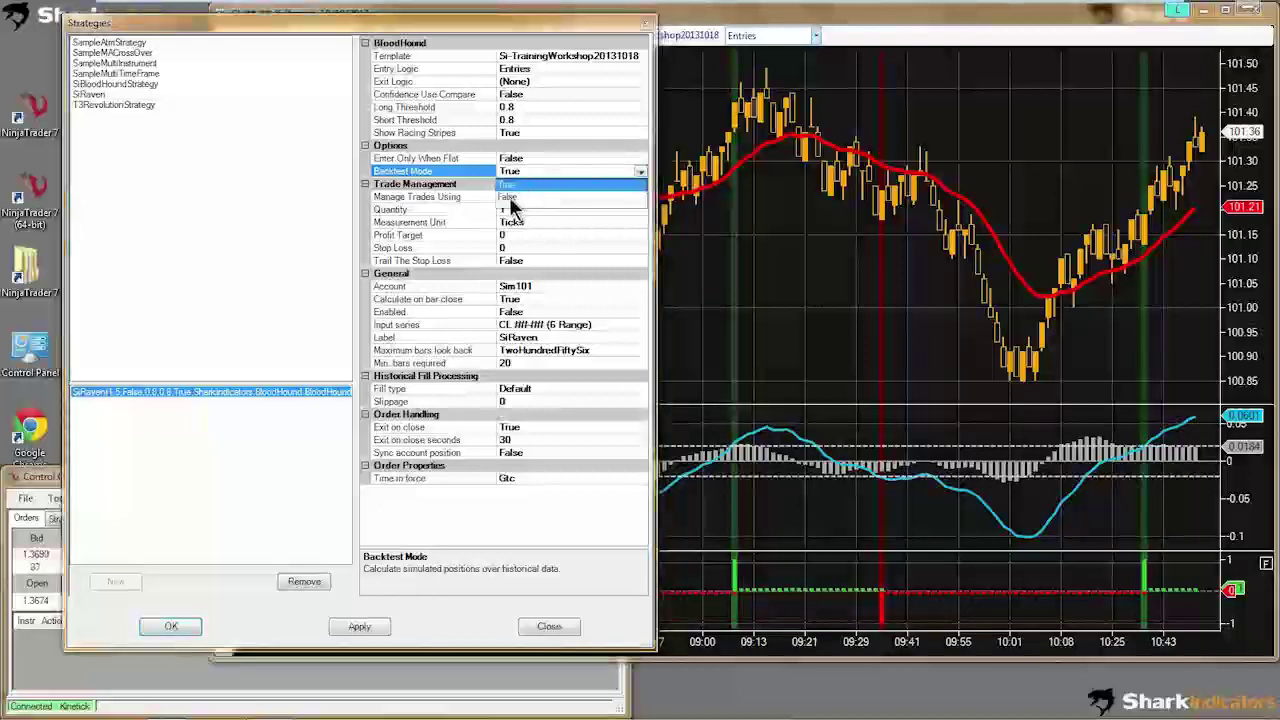
{"action": "left_click", "coordinate": [520, 198]}
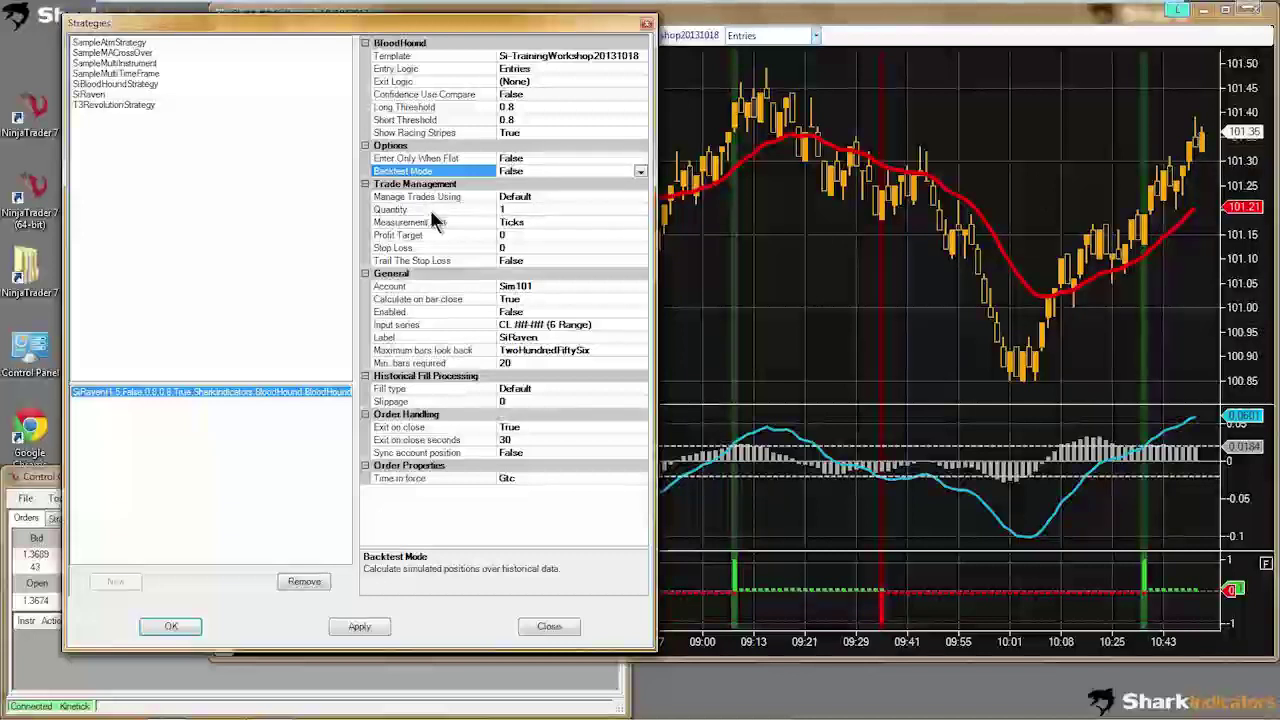
Step: Examine the SiRaven strategy's historical fill, order handling, time in force and Backtest Mode settings
{"action": "left_click", "coordinate": [404, 391]}
{"action": "left_click", "coordinate": [404, 401]}
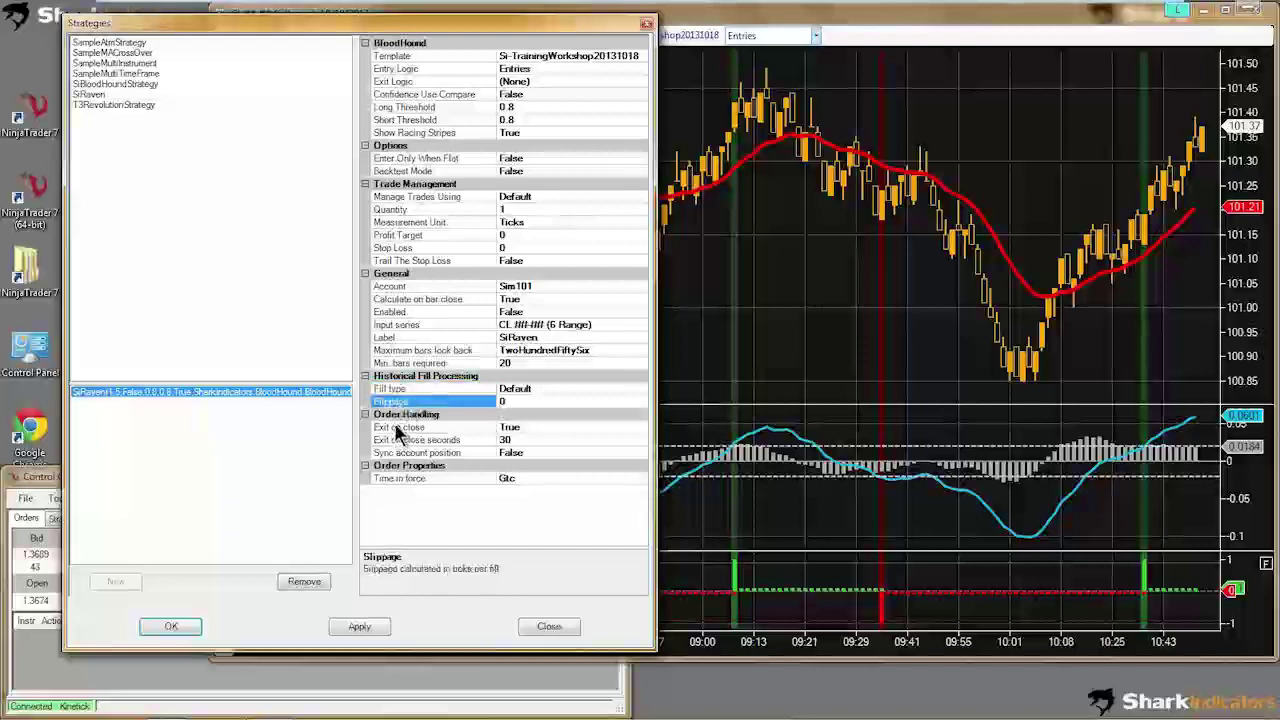
{"action": "left_click", "coordinate": [400, 427]}
{"action": "left_click", "coordinate": [404, 440]}
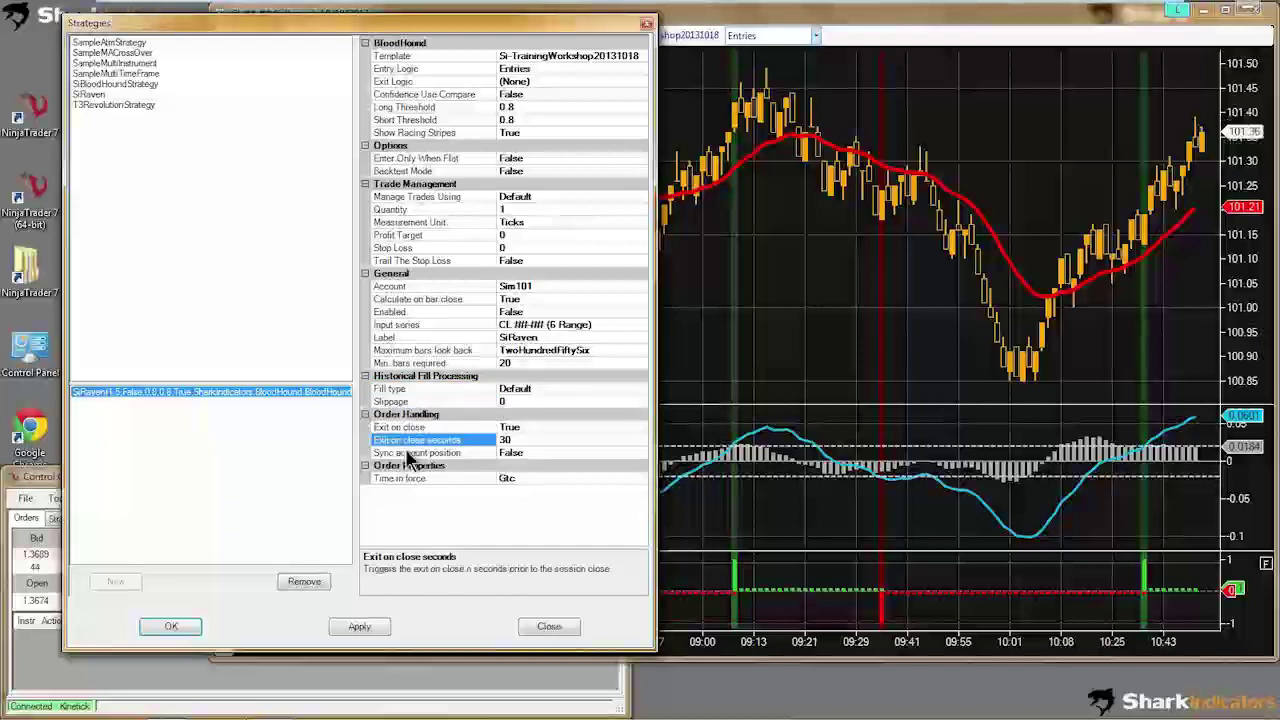
{"action": "left_click", "coordinate": [407, 453]}
{"action": "left_click", "coordinate": [408, 478]}
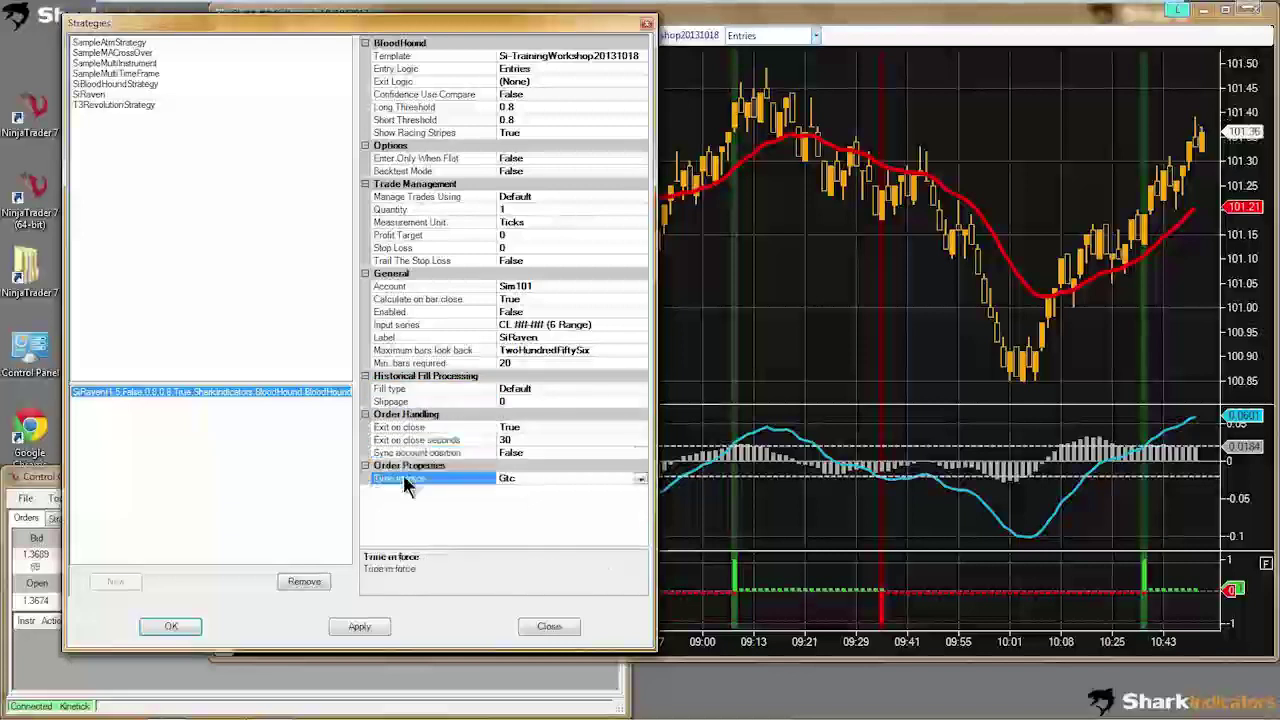
{"action": "left_click", "coordinate": [408, 440]}
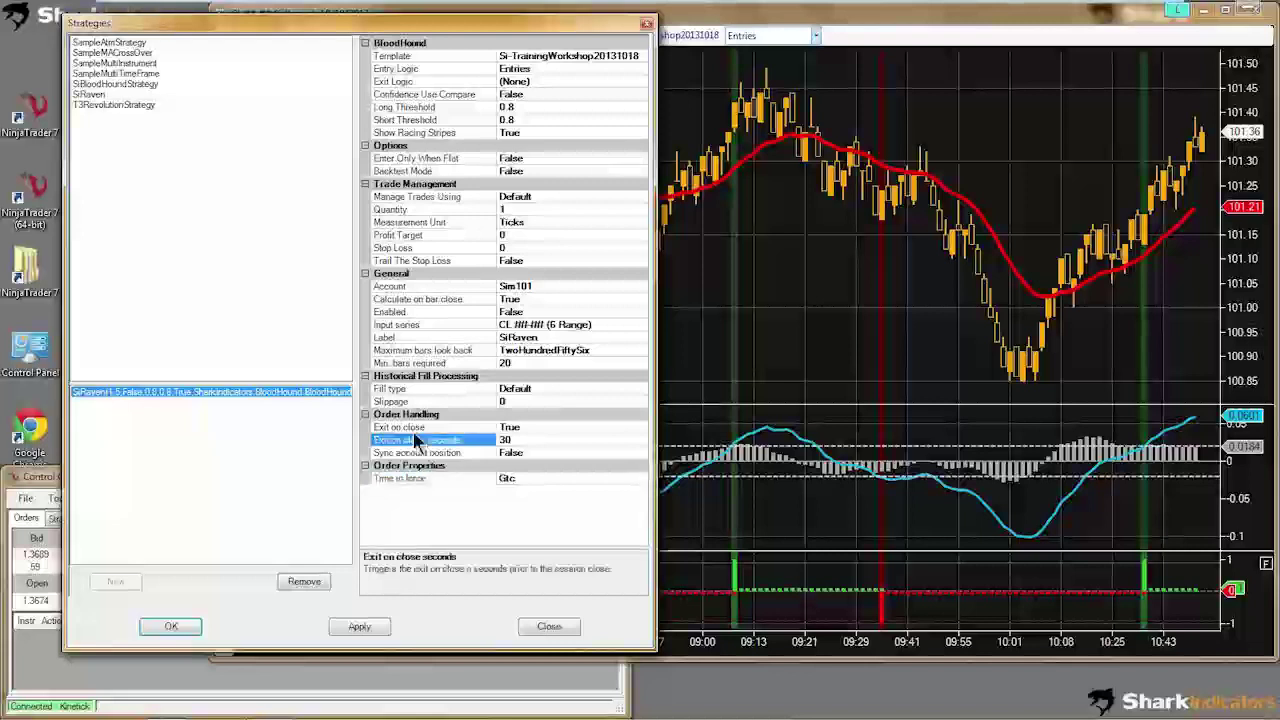
{"action": "left_click", "coordinate": [405, 428]}
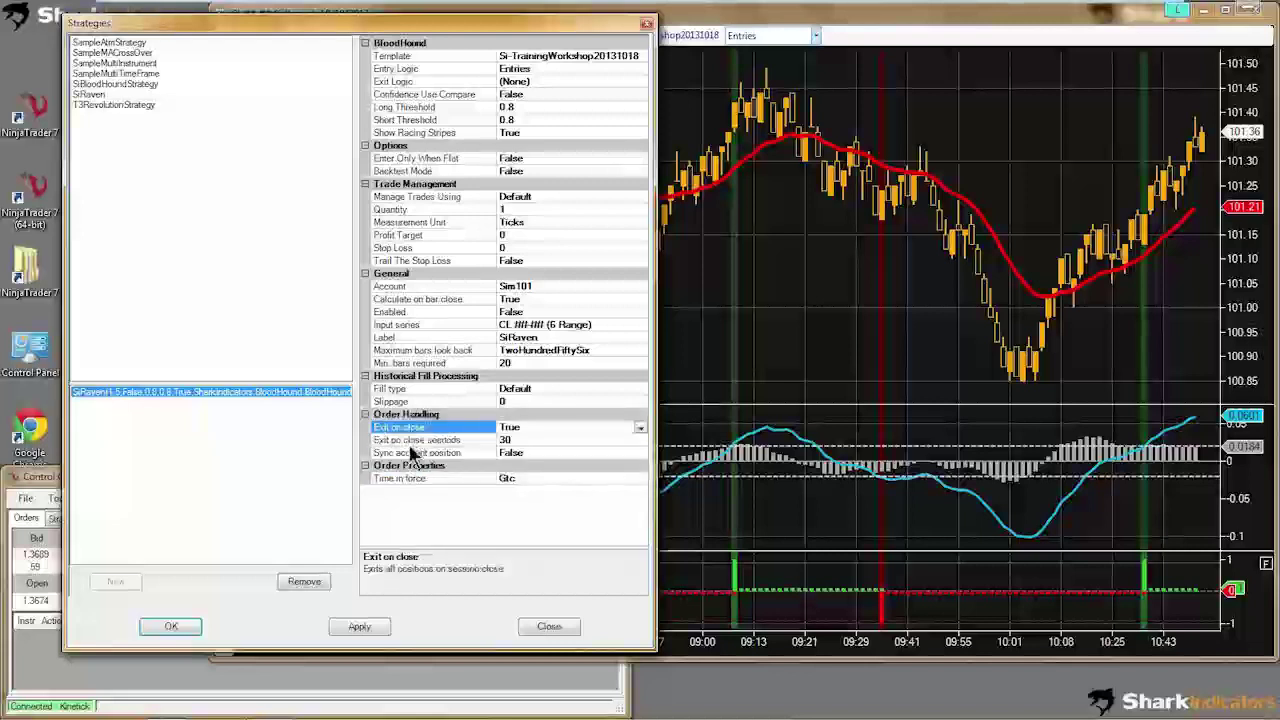
{"action": "left_click", "coordinate": [410, 454]}
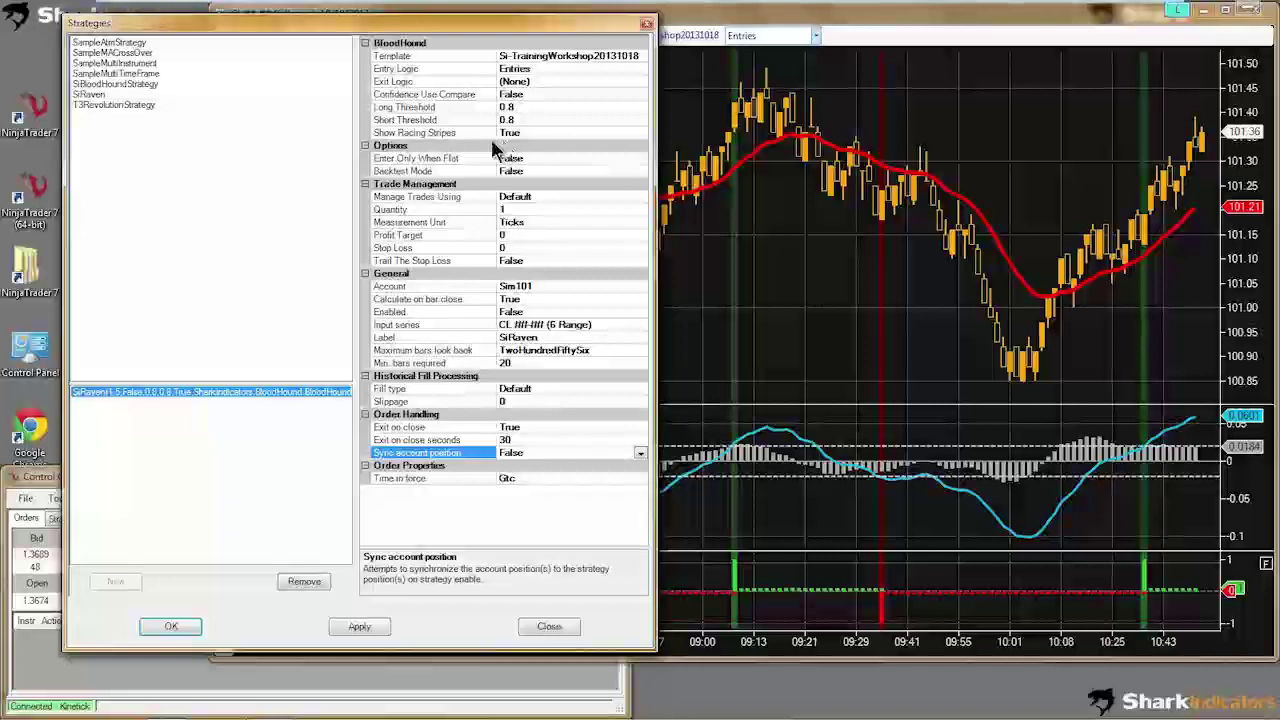
{"action": "left_click", "coordinate": [445, 172]}
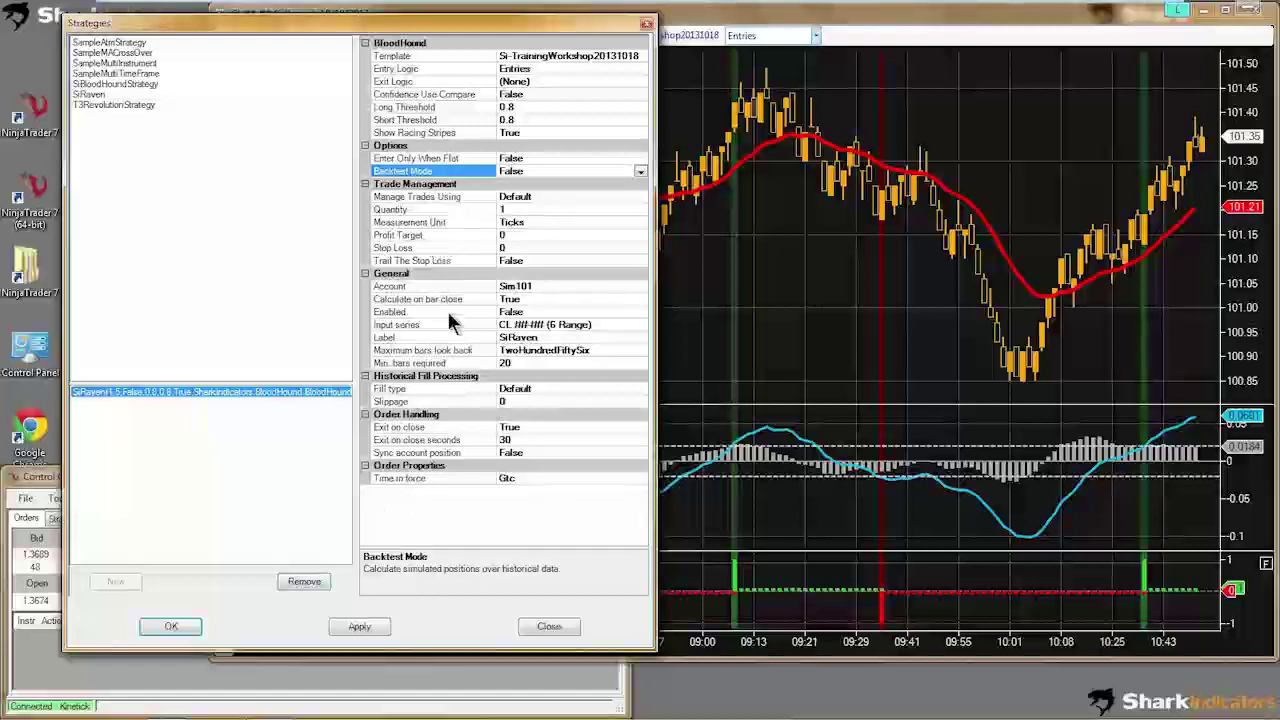
Step: Set the SiRaven strategy's Profit Target and Stop Loss to 10 ticks each, and enable it on the chart
{"action": "left_click", "coordinate": [513, 234]}
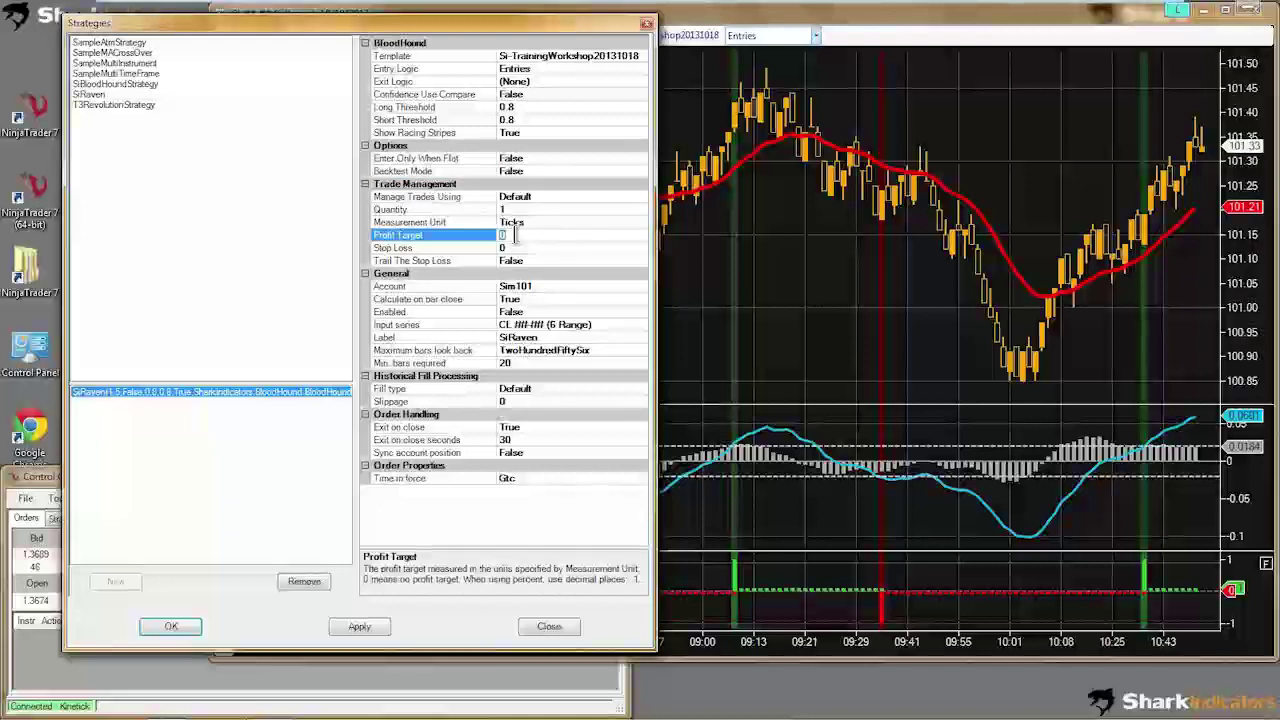
{"action": "type", "text": "10"}
{"action": "key", "text": "Down"}
{"action": "type", "text": "10"}
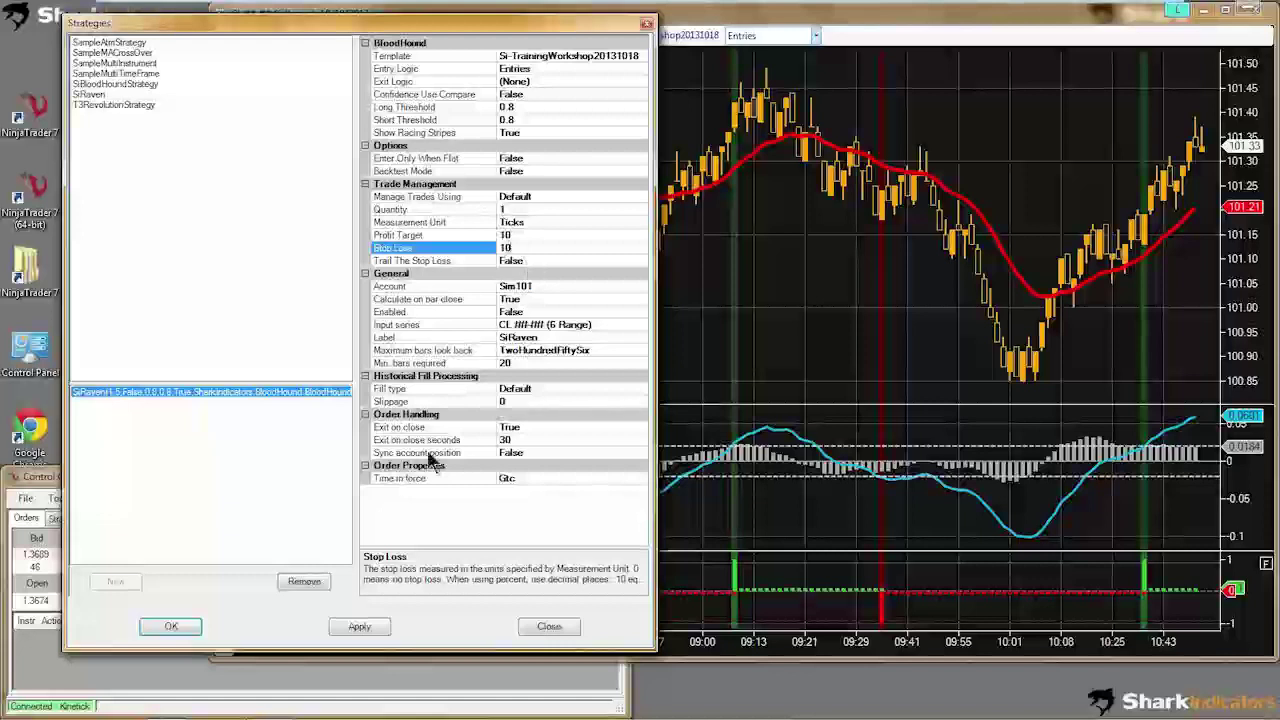
{"action": "double_click", "coordinate": [512, 312]}
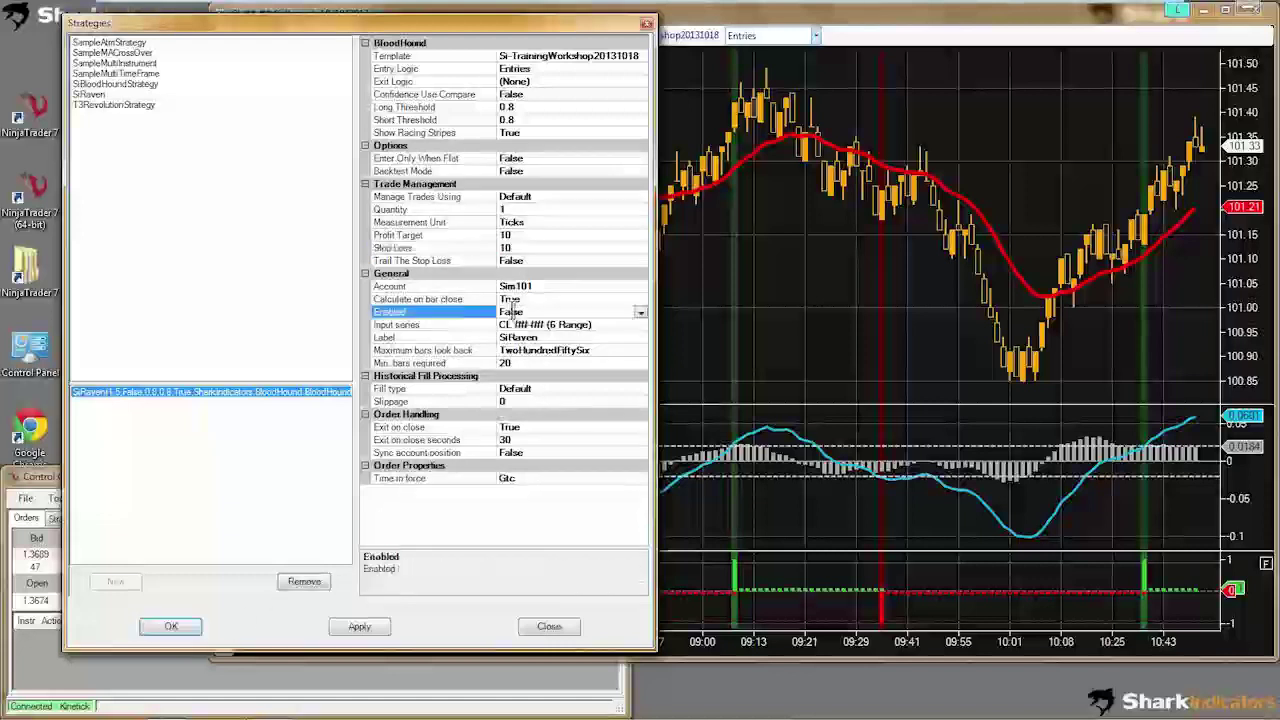
{"action": "left_click", "coordinate": [173, 626]}
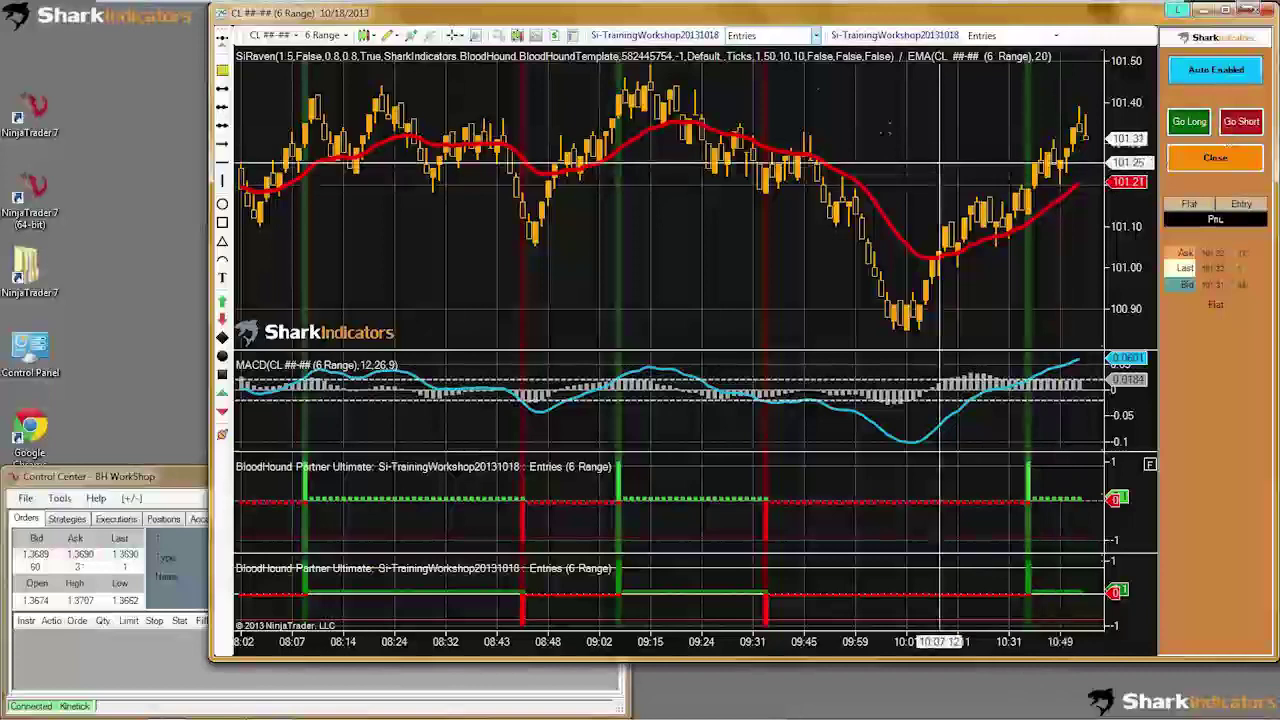
Step: Reopen the chart's strategies to check the applied SiRaven strategy's Enabled setting, and close the dialog
{"action": "left_click", "coordinate": [555, 35]}
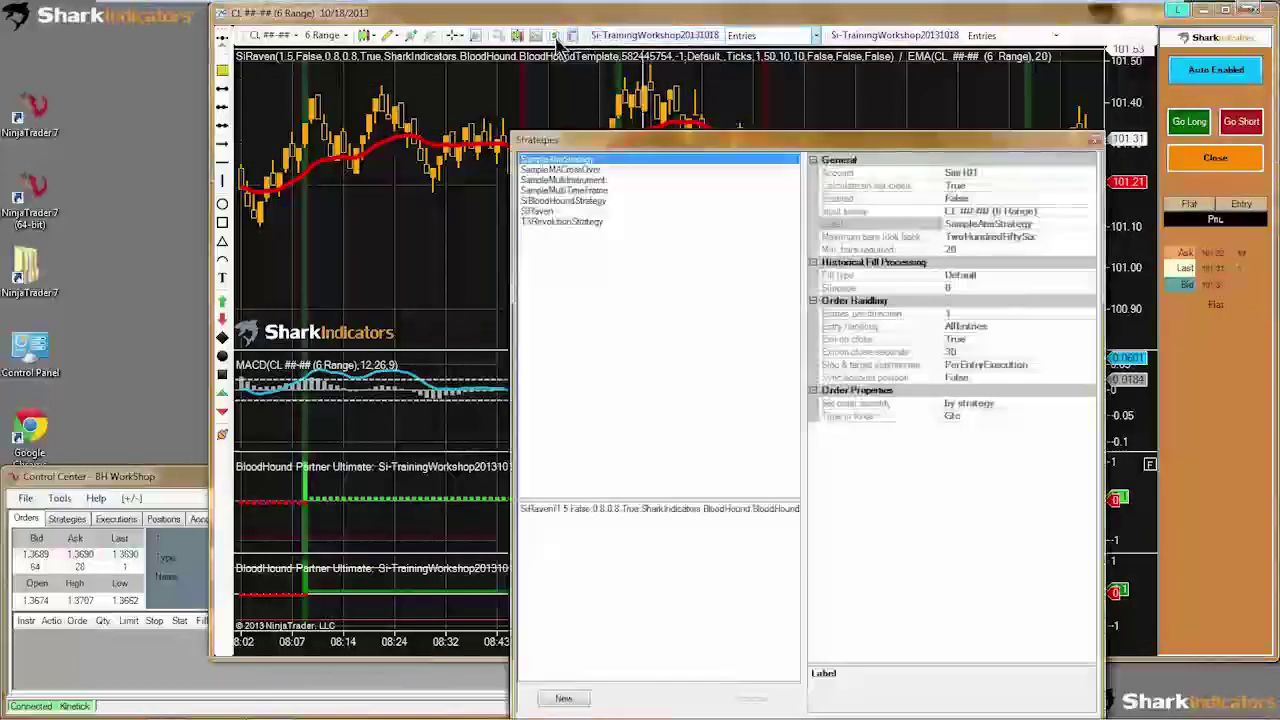
{"action": "left_click_drag", "start_coordinate": [623, 143], "coordinate": [320, 35]}
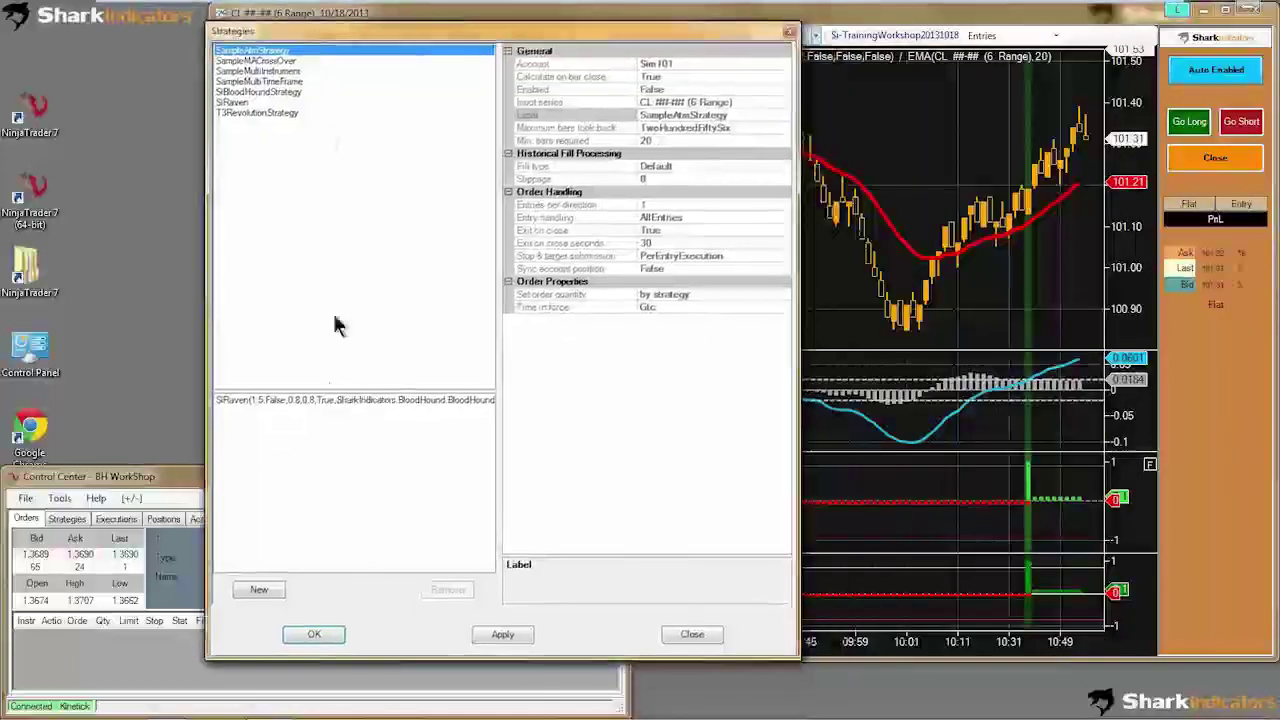
{"action": "left_click", "coordinate": [268, 398]}
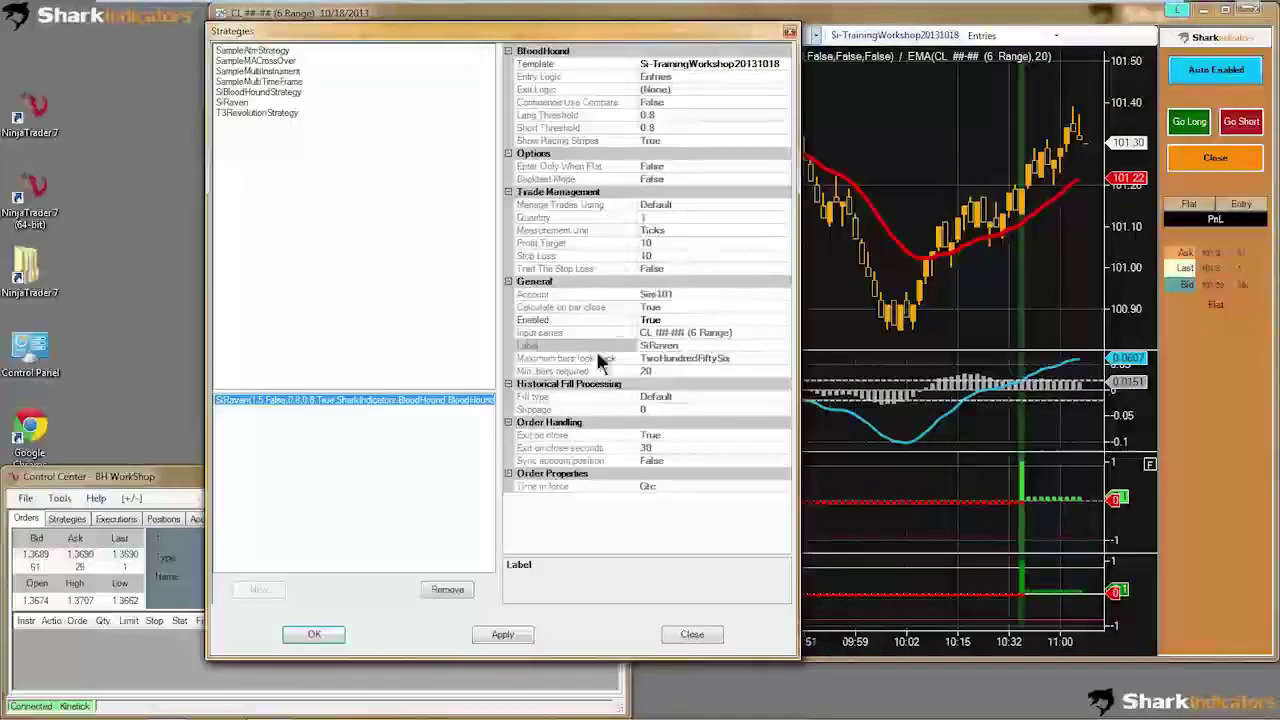
{"action": "left_click", "coordinate": [789, 35]}
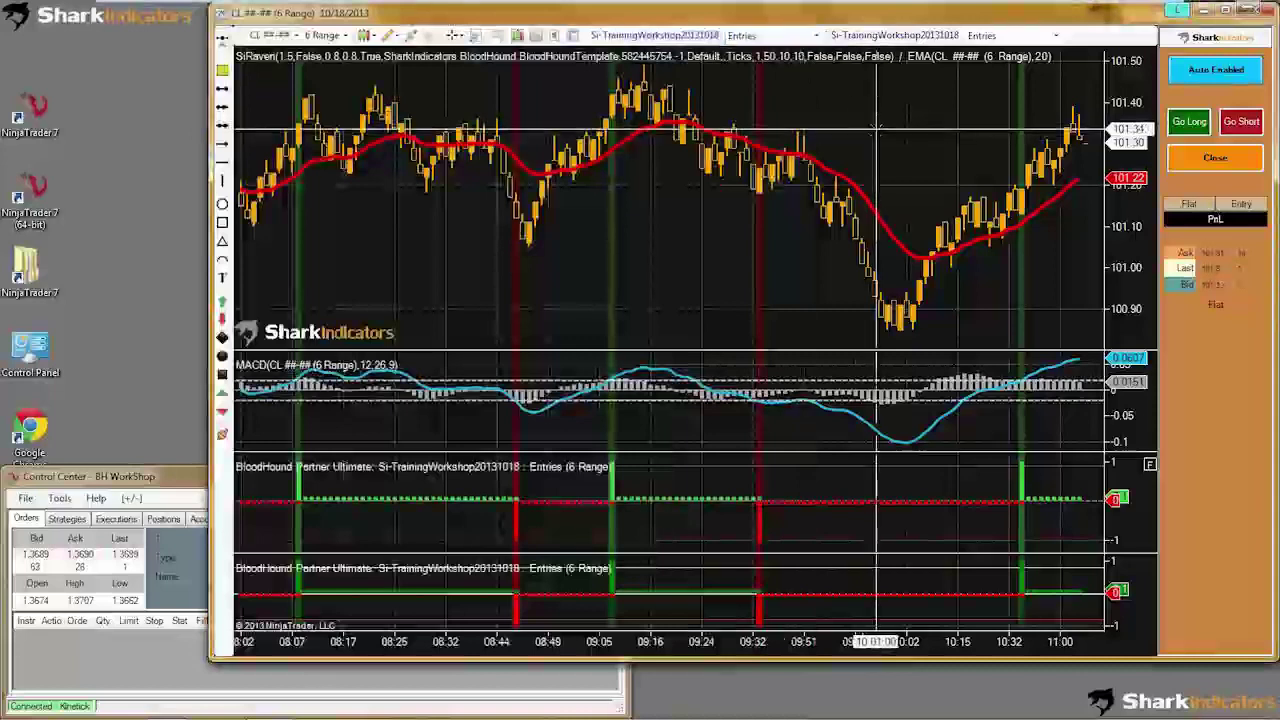